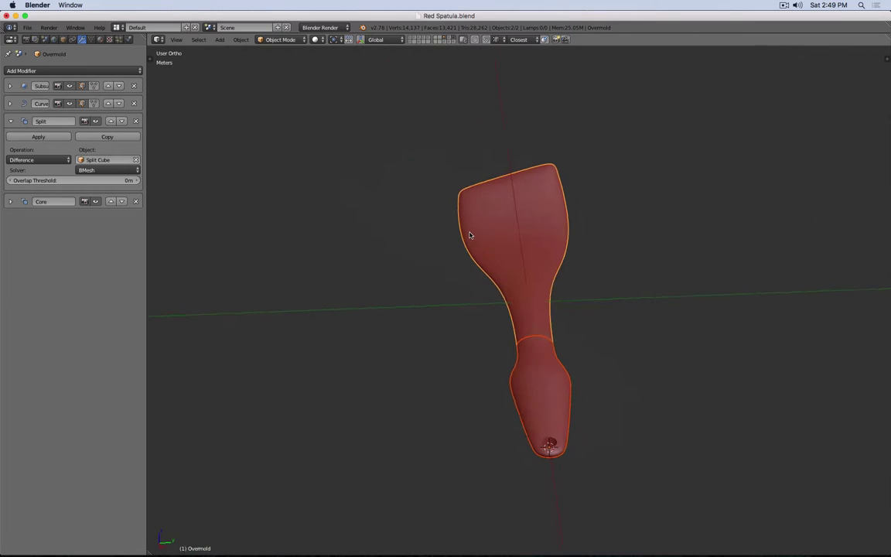
Hide the red Overmold part to inspect the Plastic handle and core from several angles, and unhide it.
right_click(438, 207)
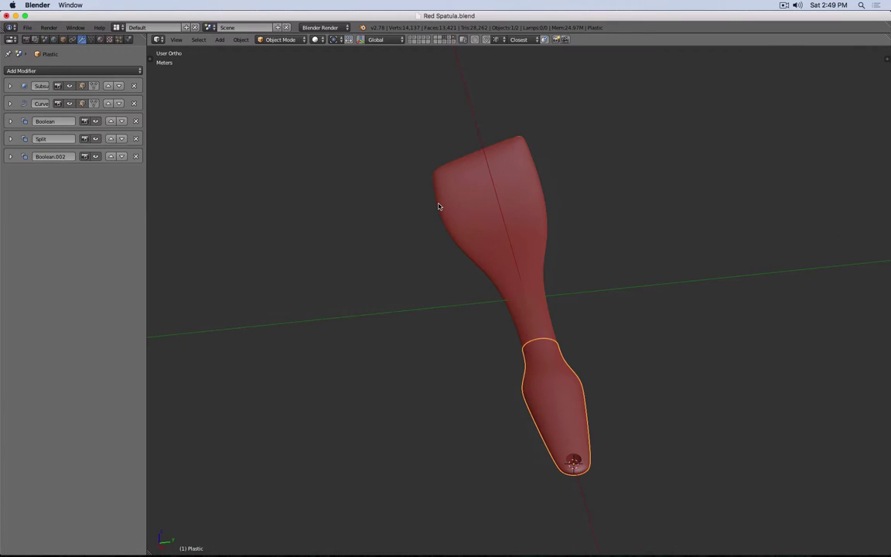
right_click(438, 207)
key("h")
middle_click_drag(412, 246, 598, 202)
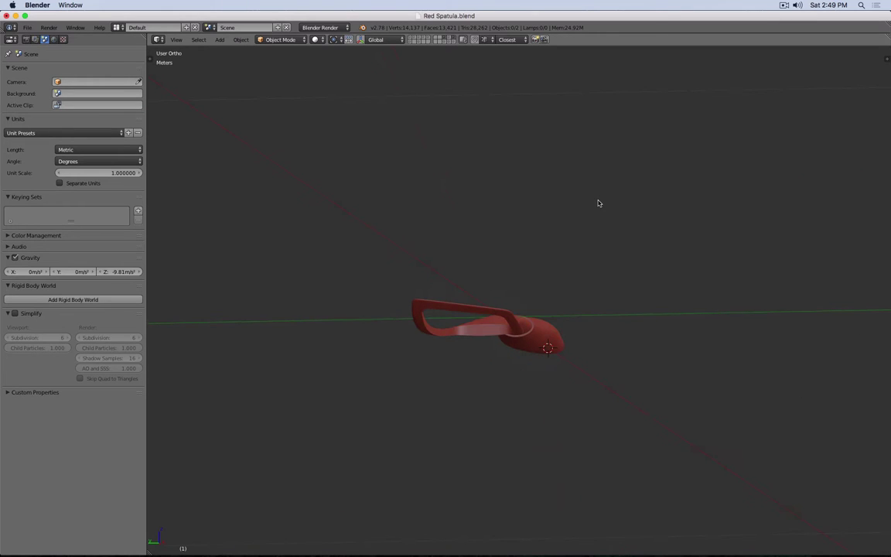
key("KP_3")
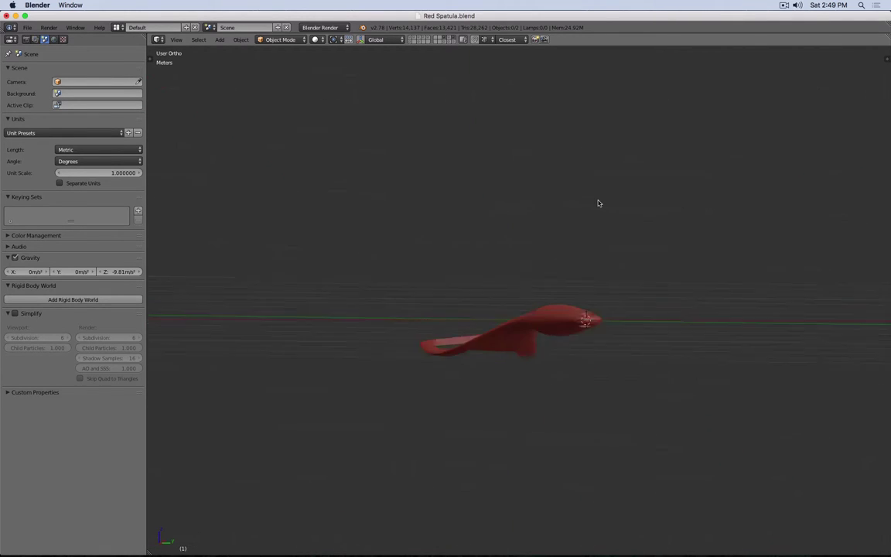
key("alt+h")
middle_click_drag(607, 199, 541, 282)
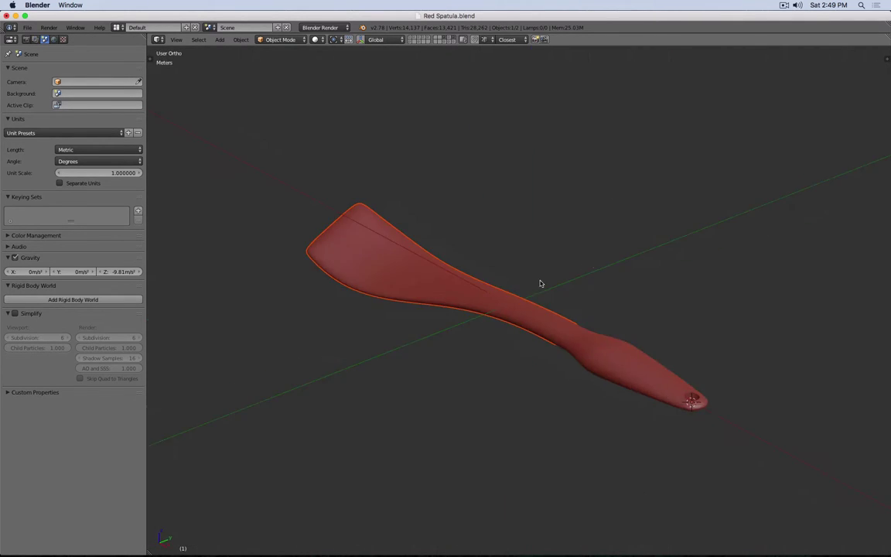
Inspect the Overmold on its own from angled, front and top views, and unhide the handle part.
right_click(318, 258)
key("KP_7")
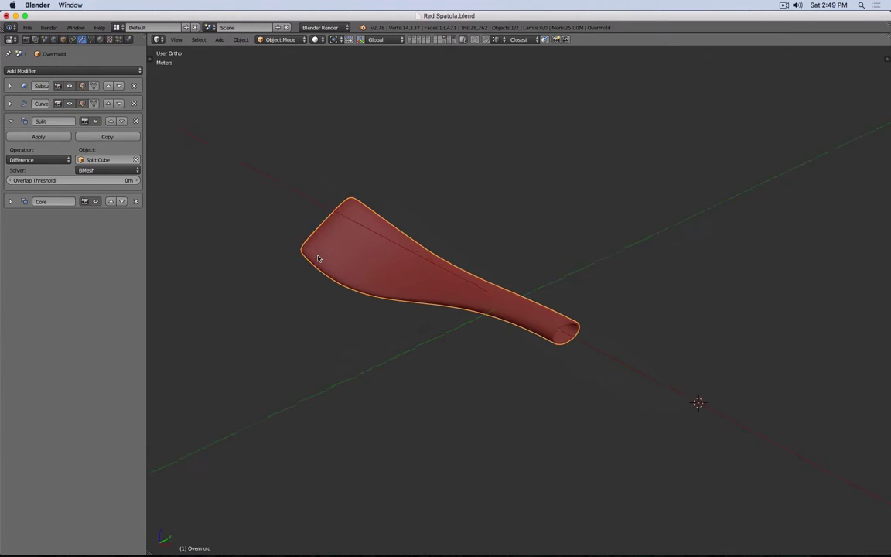
key("b")
left_click_drag(183, 196, 607, 294)
middle_click_drag(623, 324, 607, 238)
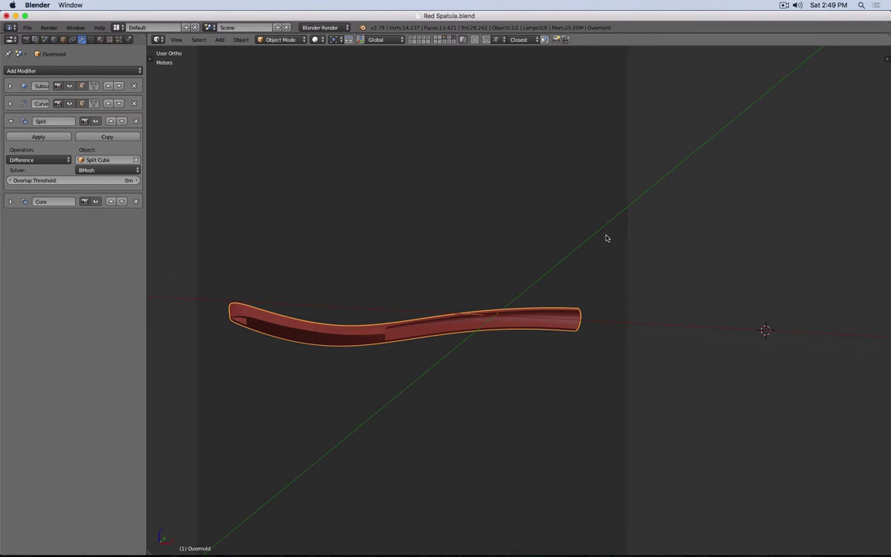
key("KP_1")
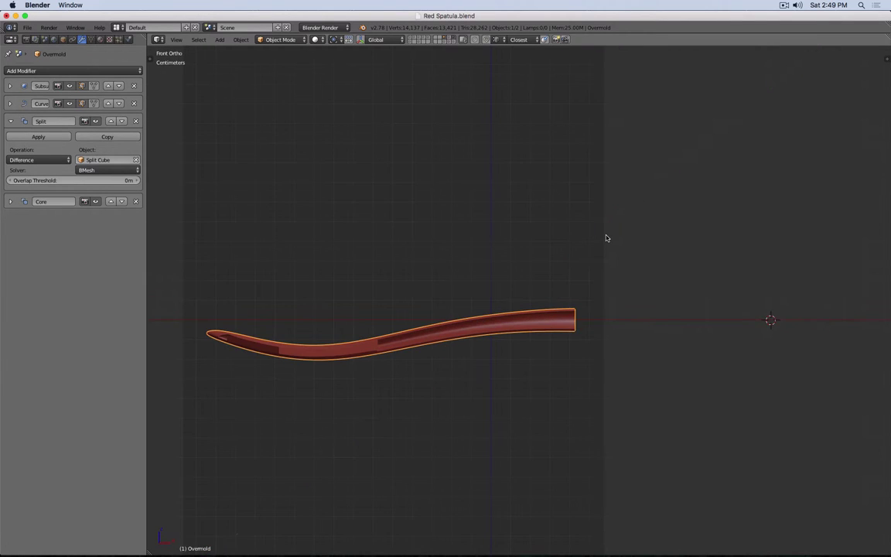
key("KP_7")
key("alt+h")
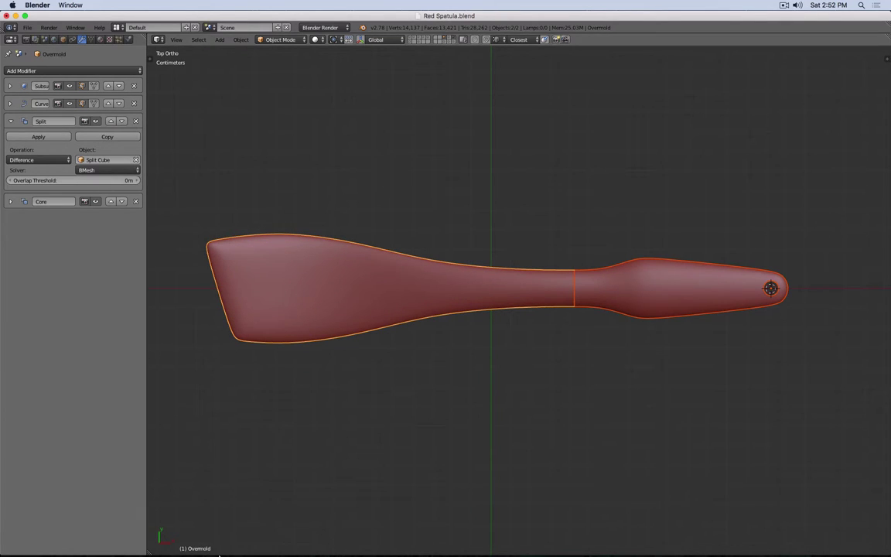
Switch to Finder, reposition the Eating Cooking Utilities folder window and check where the folder is stored.
left_click(189, 542)
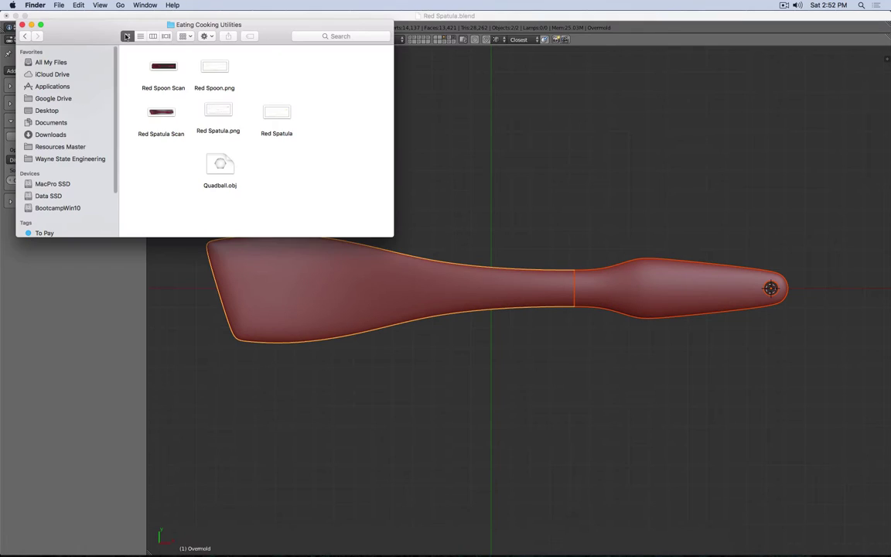
left_click_drag(198, 18, 337, 123)
left_click(337, 122, "super")
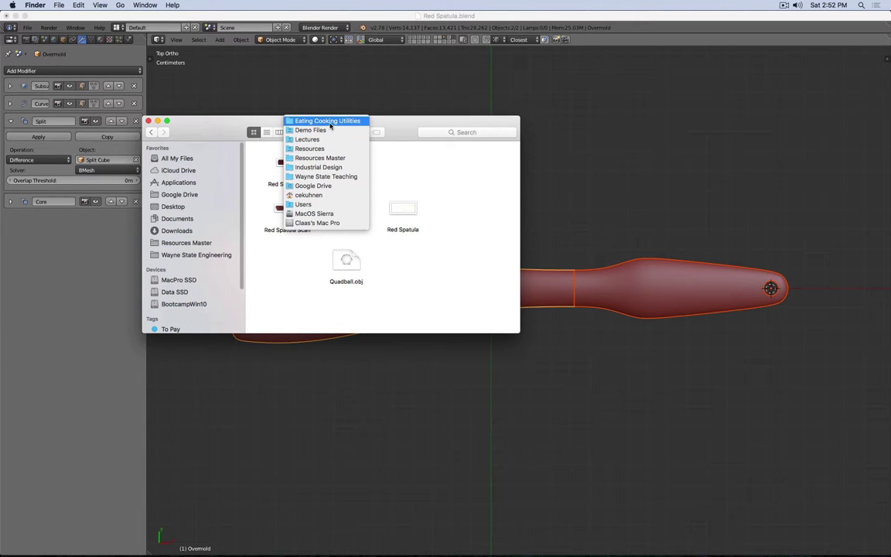
left_click(328, 122)
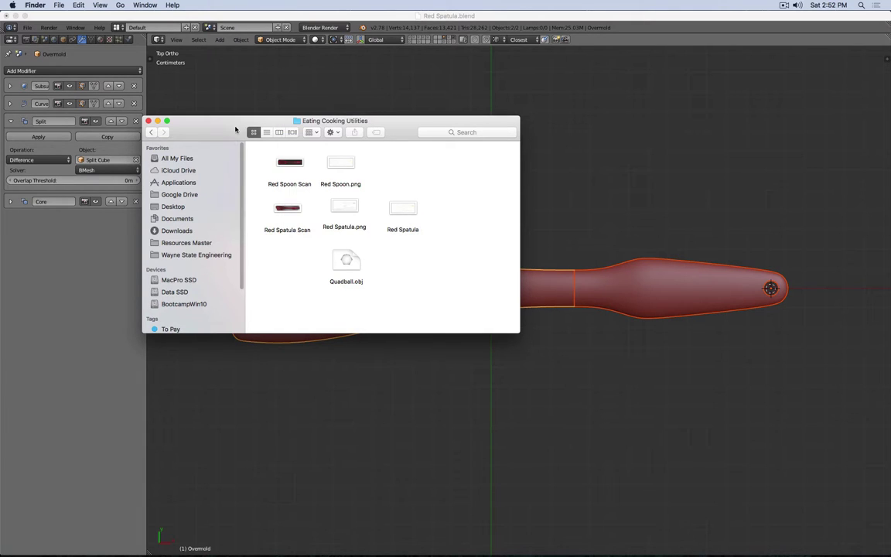
Preview the Red Spoon.png and Red Spatula.png reference drawings in the Eating Cooking Utilities folder.
left_click(289, 162)
left_click(340, 164)
key("space")
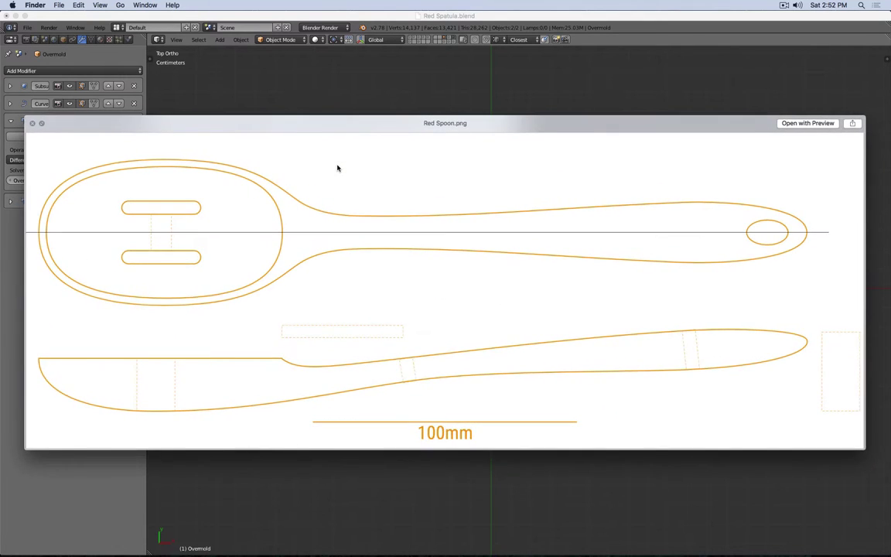
key("space")
key("Down")
key("space")
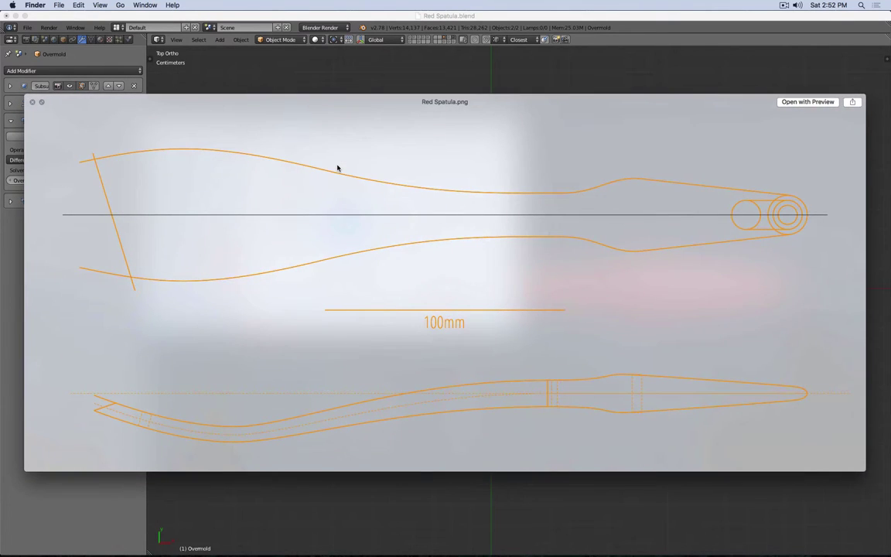
key("space")
Preview Quadball.obj and the other Red Spatula image, and move the folder window aside.
key("Down")
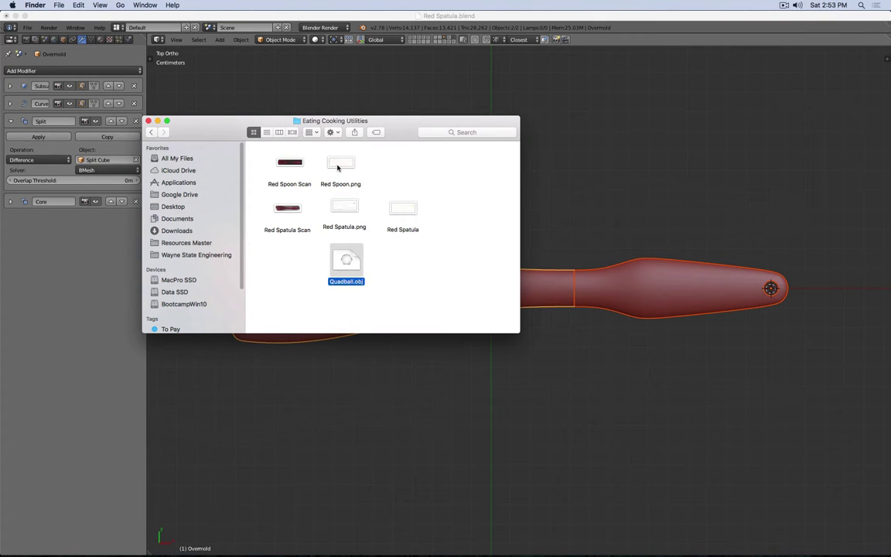
key("space")
key("space")
key("Up")
key("Right")
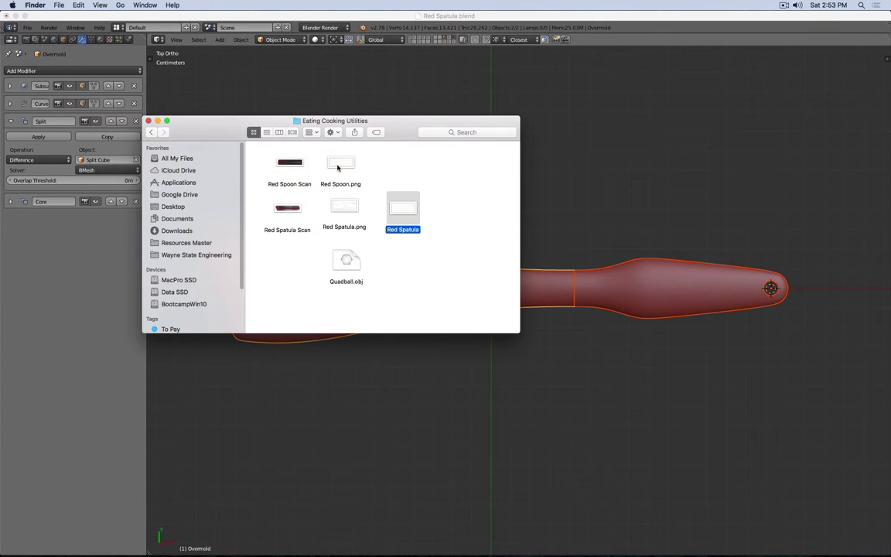
key("space")
key("space")
left_click_drag(501, 112, 503, 112)
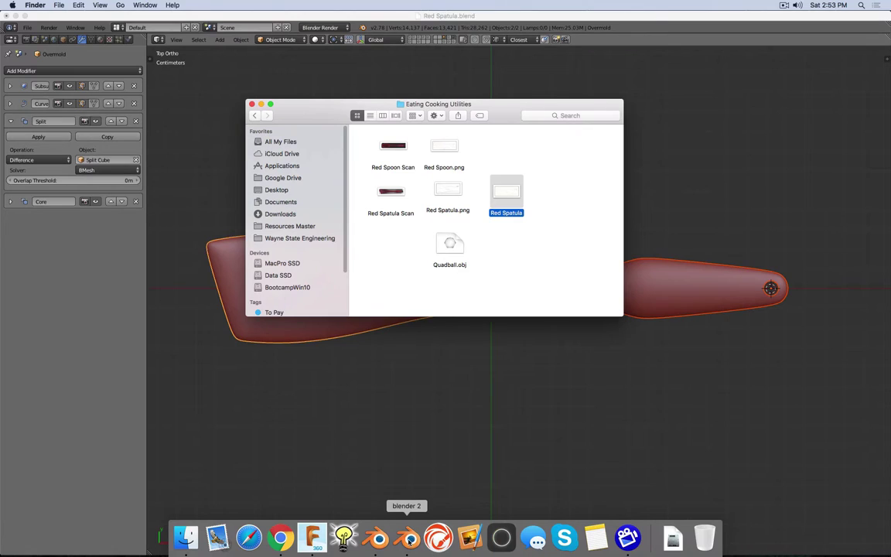
Switch to the second Blender instance with the empty scene, enable Background Images and add an image slot.
left_click(409, 541)
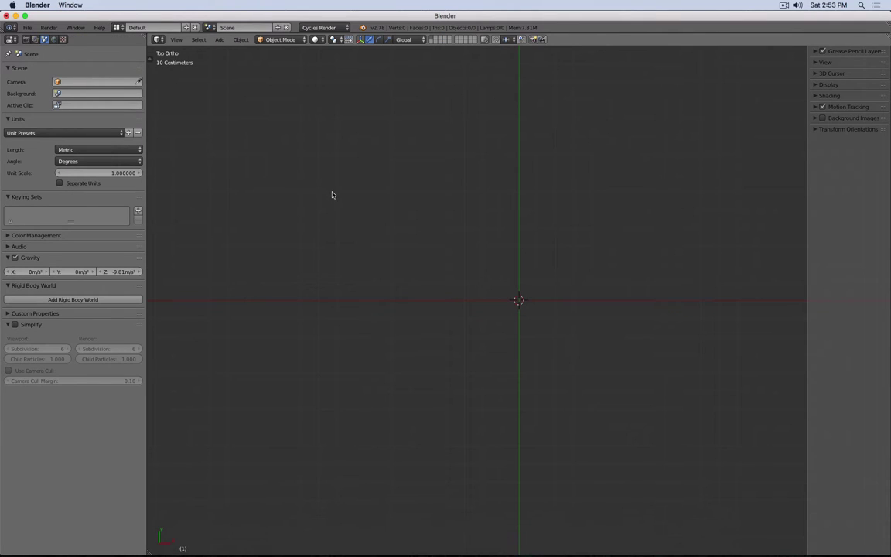
left_click(814, 117)
left_click(821, 118)
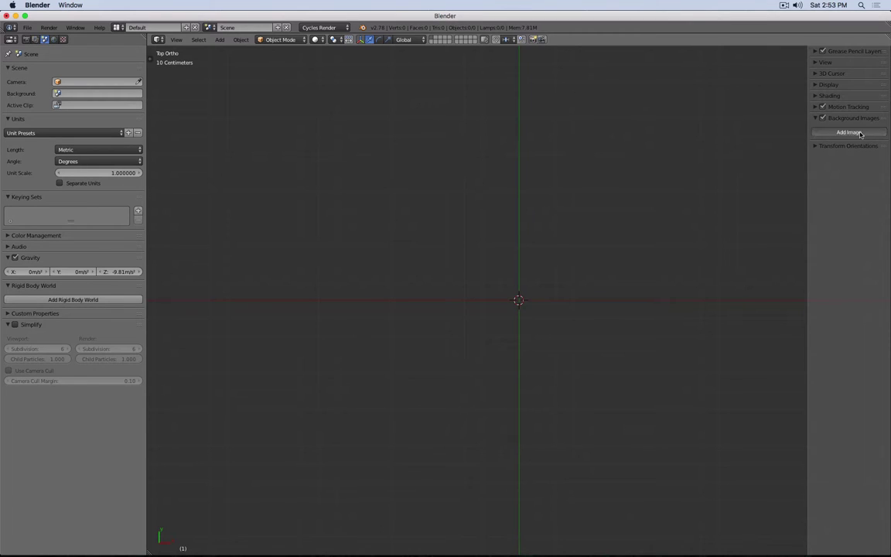
left_click(849, 133)
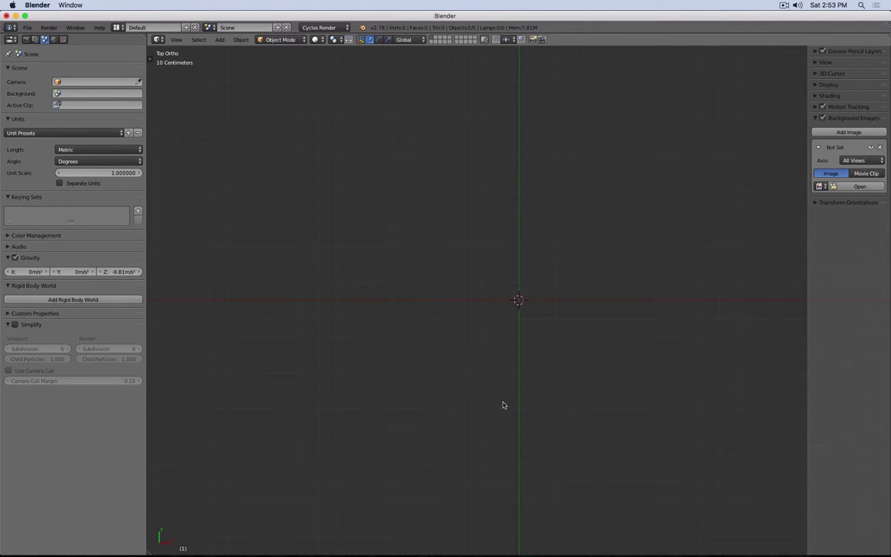
Load Red Spatula.jpg from Resources Master/Resources/Lectures/Demo Files/Eating Cooking Utilities as the background image.
left_click(861, 187)
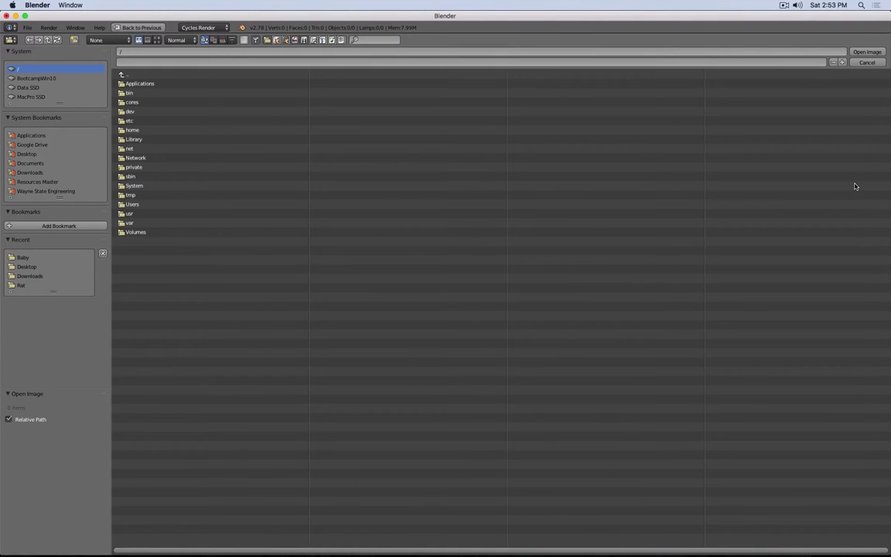
left_click(52, 182)
left_click(147, 92)
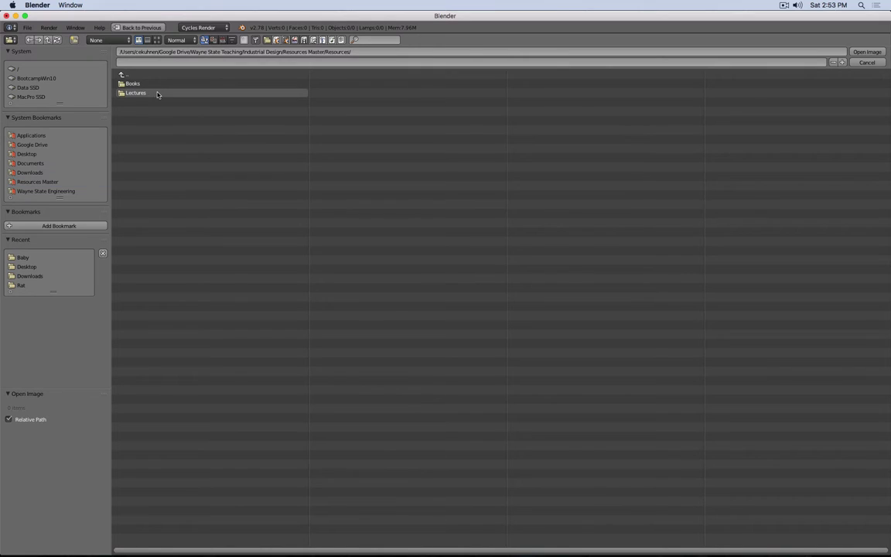
left_click(143, 83)
left_click(156, 84)
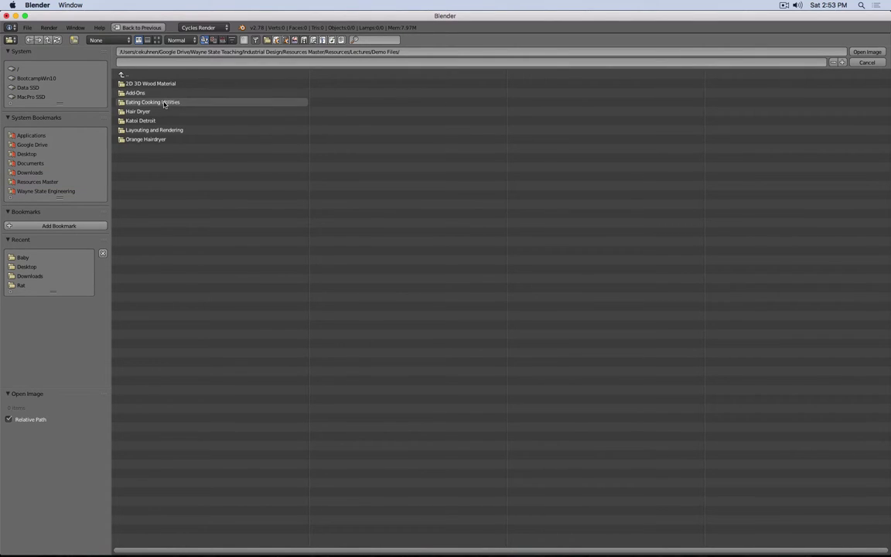
left_click(153, 102)
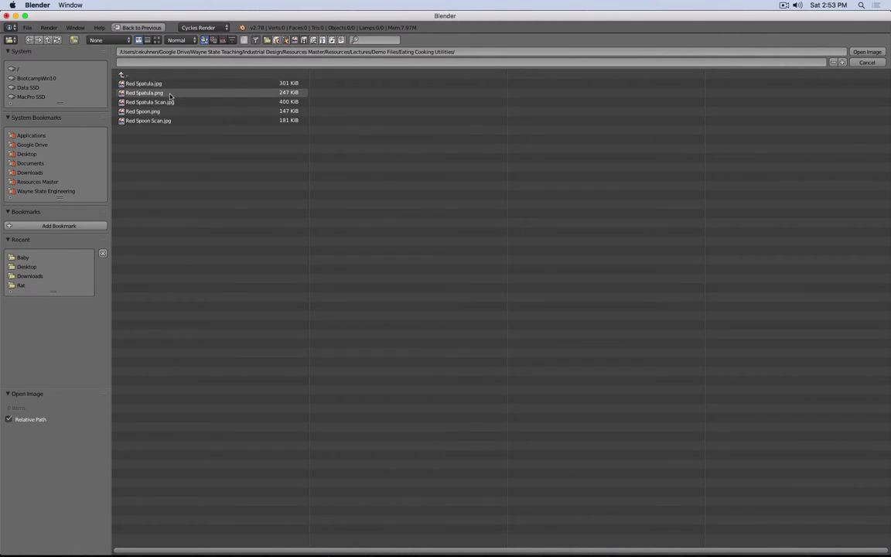
left_click(171, 85)
left_click(866, 52)
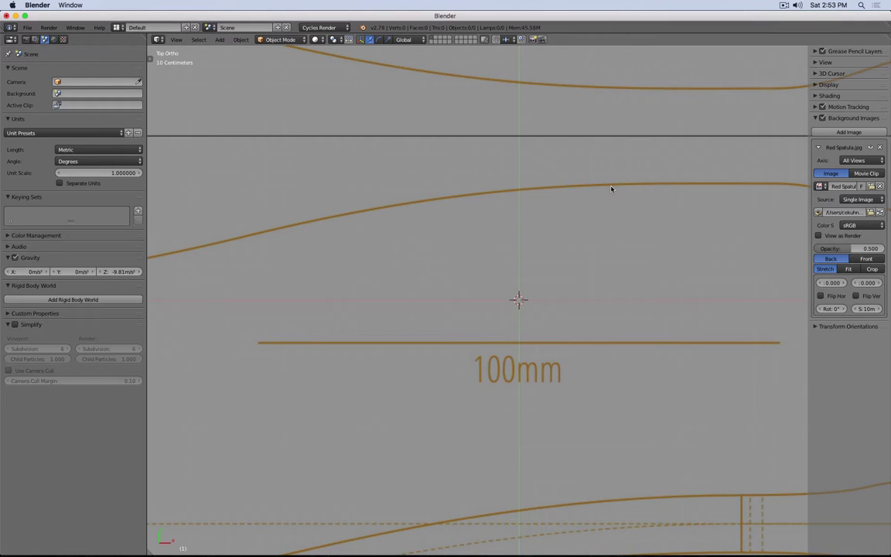
Add a mesh plane at the centre of the scene over the spatula drawing.
scroll(541, 193, "down", 10)
scroll(549, 201, "up", 4)
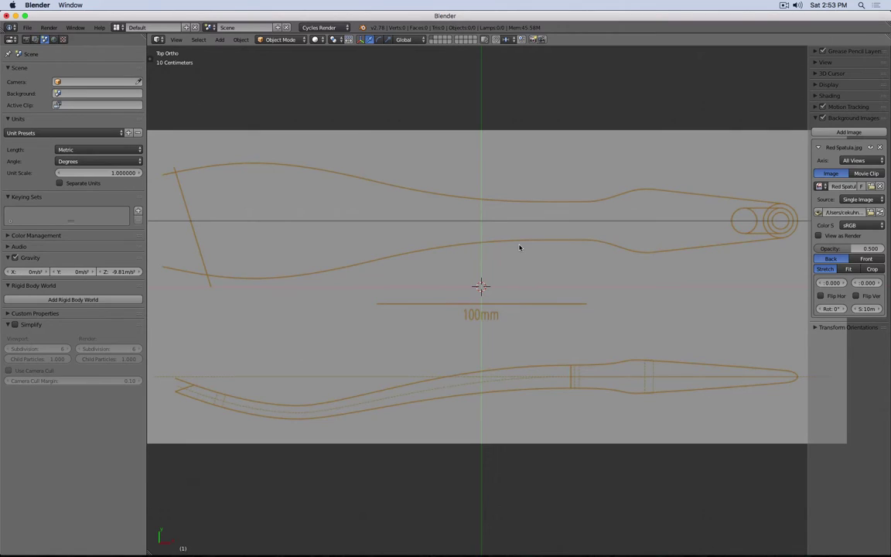
scroll(520, 248, "down", 3)
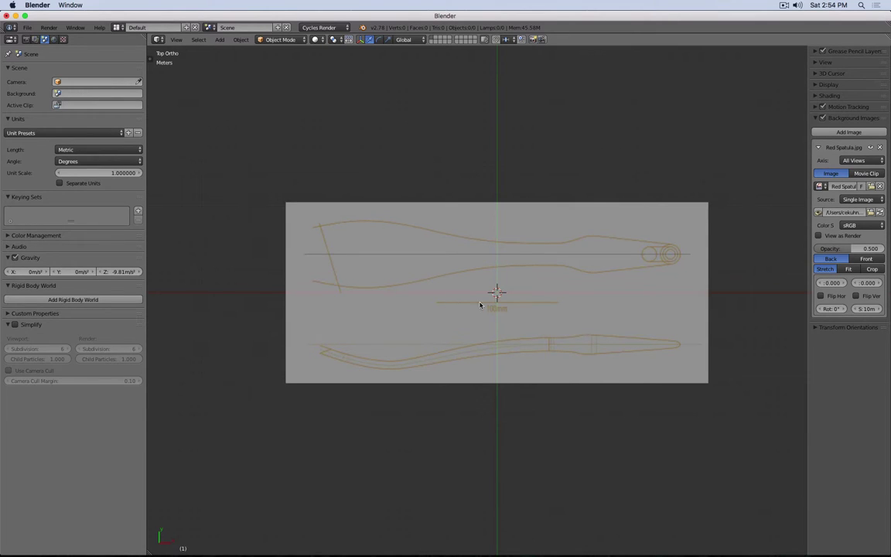
key("shift+a")
mouse_move(549, 308)
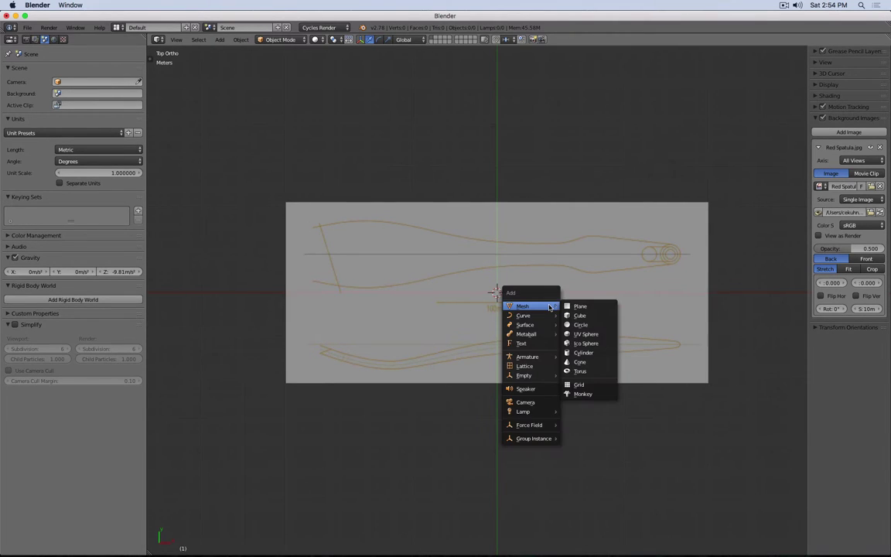
left_click(588, 304)
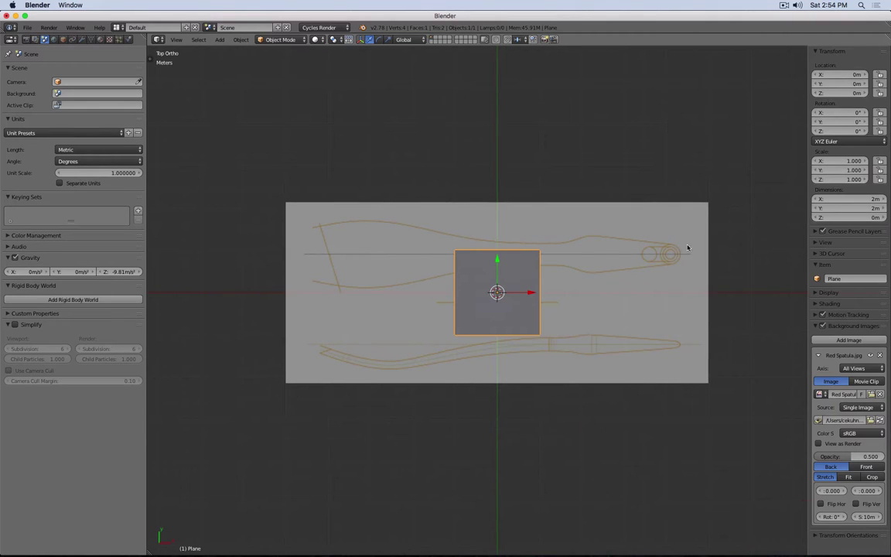
Set the plane's X and Y dimensions to 10 cm each.
left_click(845, 200)
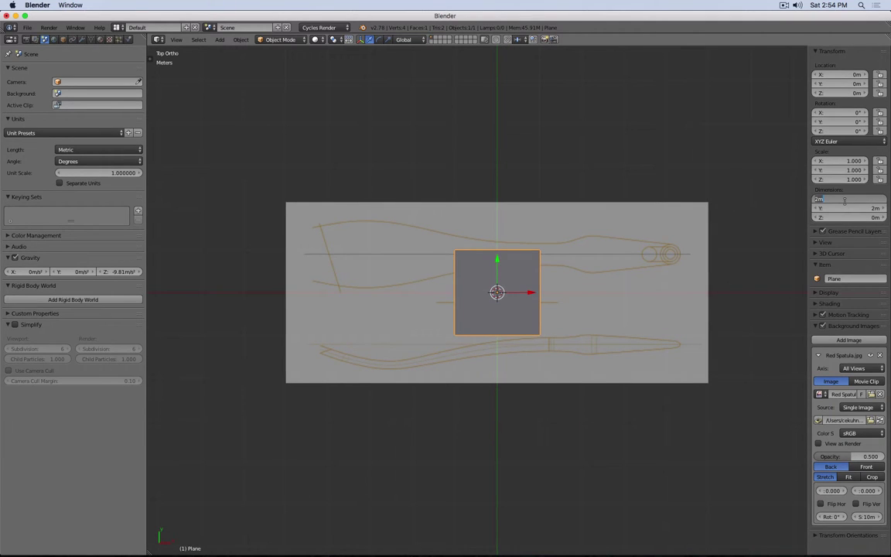
type("10cm")
key("Tab")
type("10")
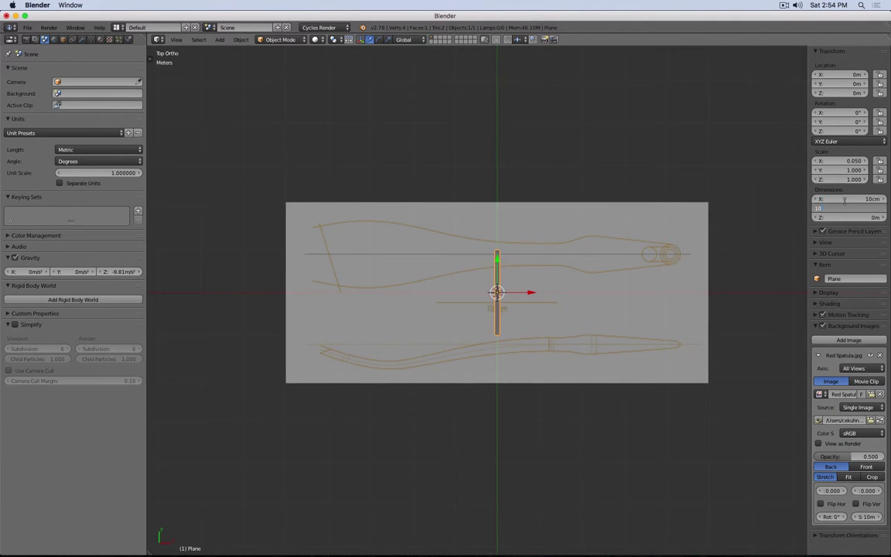
type("cm")
key("Return")
Shrink the background image to a size of about 40 cm and display the plane in wireframe against the 100 mm line.
key("KP_Decimal")
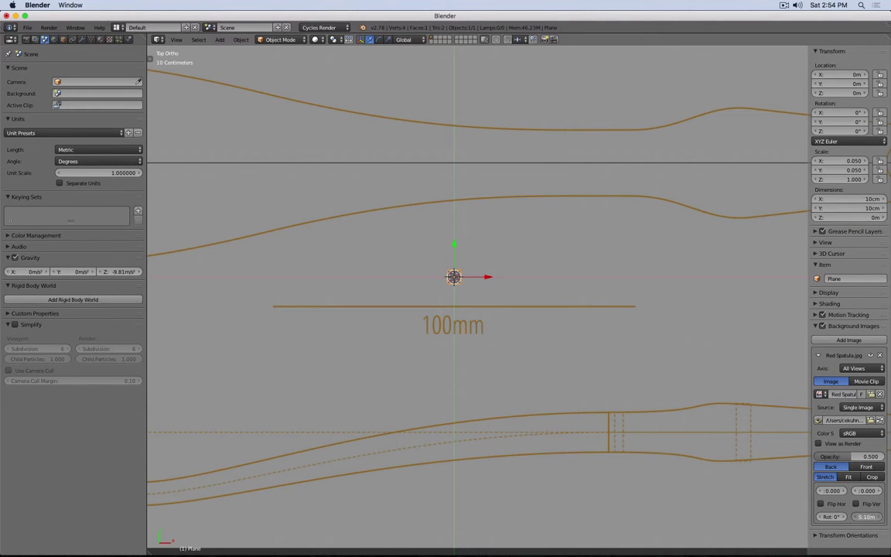
left_click_drag(868, 516, 822, 516)
scroll(436, 257, "up", 7)
middle_click_drag(256, 202, 458, 243, "shift")
scroll(457, 243, "up", 6)
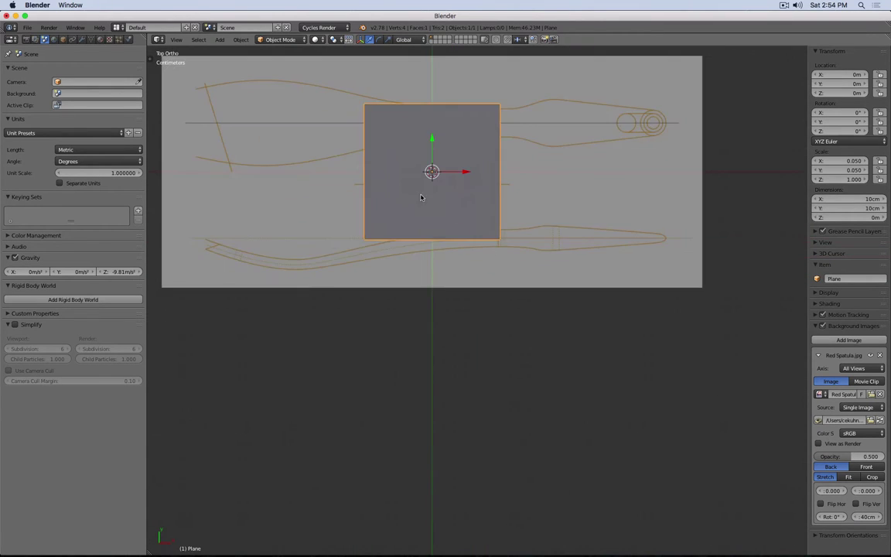
middle_click_drag(404, 188, 465, 252, "shift")
scroll(465, 252, "up", 2)
middle_click_drag(488, 202, 551, 302, "shift")
scroll(551, 301, "up", 3)
key("z")
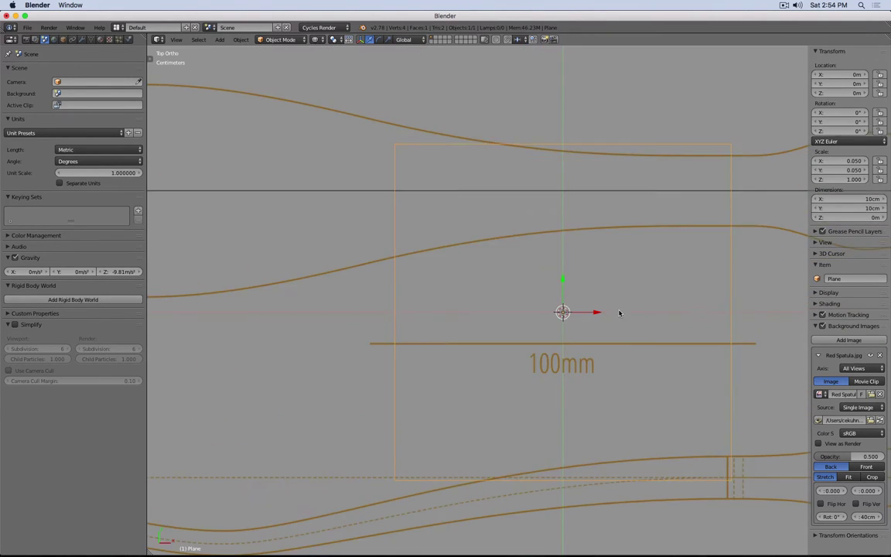
Reduce the background image size to about 35 cm to match its 100 mm line to the plane's width.
middle_click_drag(620, 313, 575, 313, "shift")
scroll(575, 313, "up", 1)
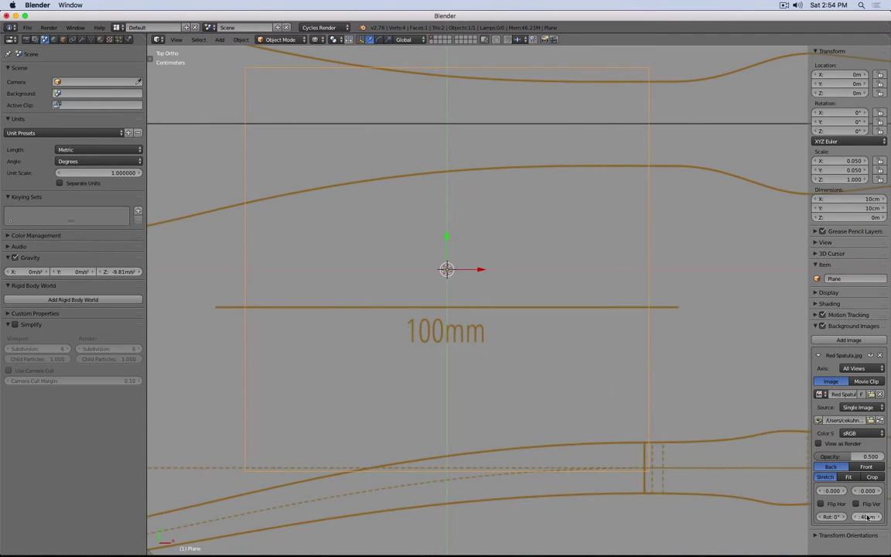
mouse_move(868, 517)
left_mouse_down()
mouse_move(844, 517)
mouse_move(865, 516)
left_mouse_up()
scroll(671, 288, "up", 8)
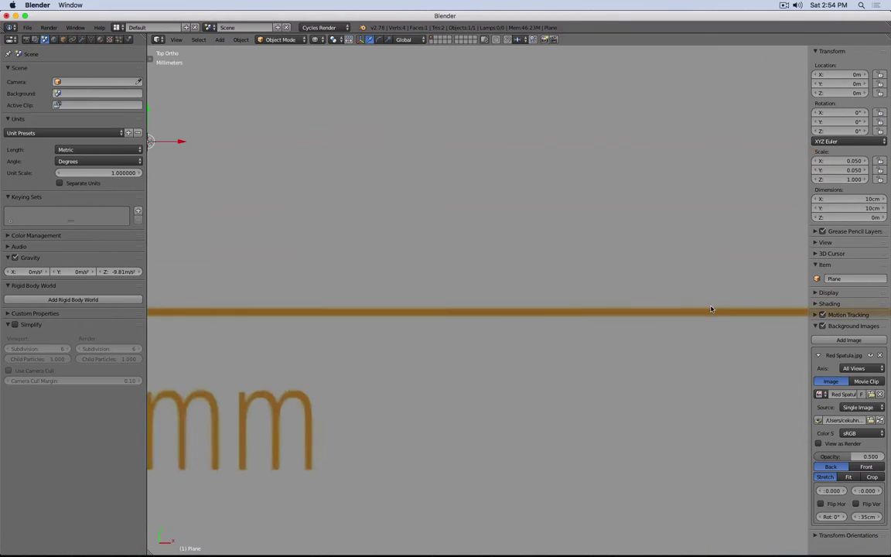
Try background image sizes of 35.5 cm and 34.5 cm to match the end of the 100 mm line to the plane's edge.
scroll(711, 309, "right", 10)
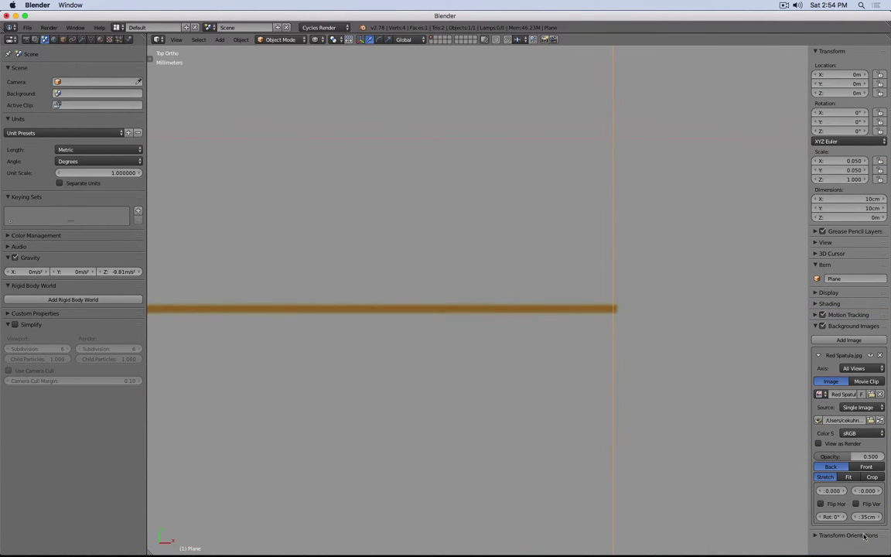
left_click(867, 516)
key("Left")
type("35.5cm")
key("Return")
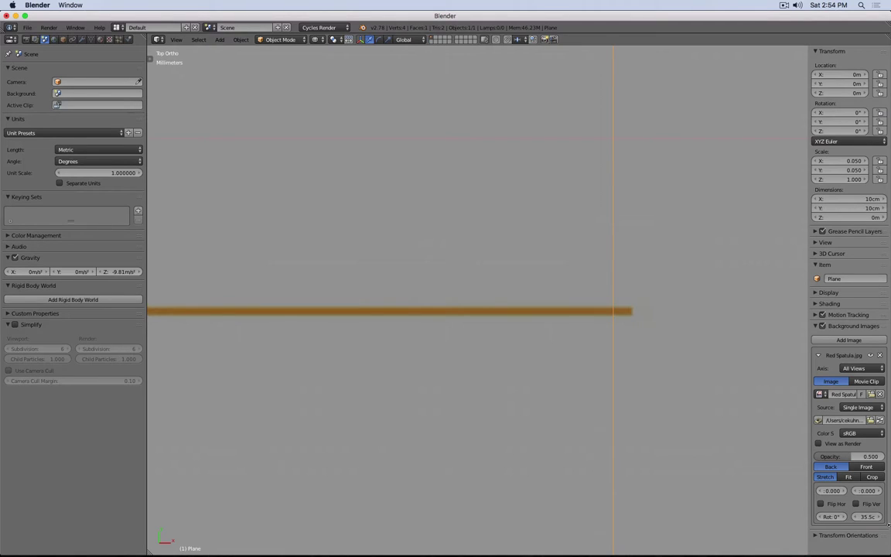
left_click(864, 517)
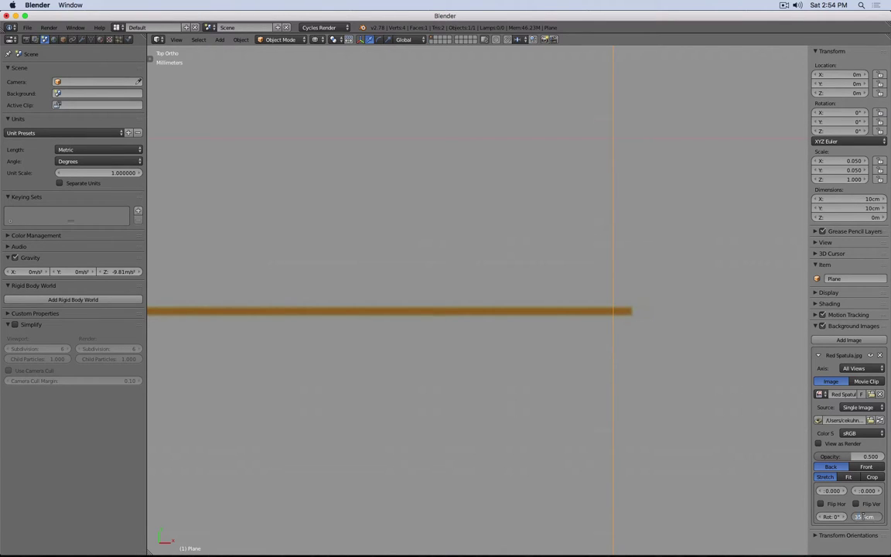
key("shift+Left")
type("4")
key("Return")
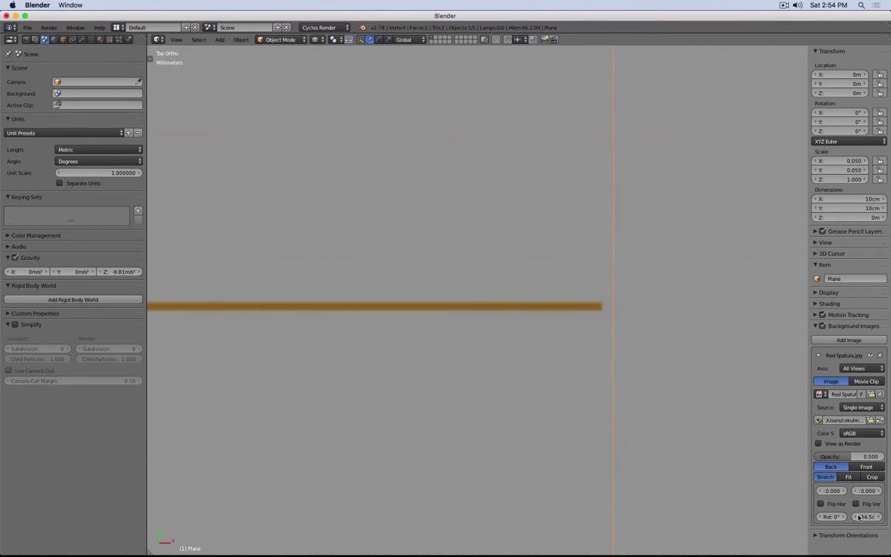
Refine the background image size to 34.8 cm and finally 34.9 cm so the 100 mm line matches the plane's width.
left_click(864, 517)
type("34.8")
key("Return")
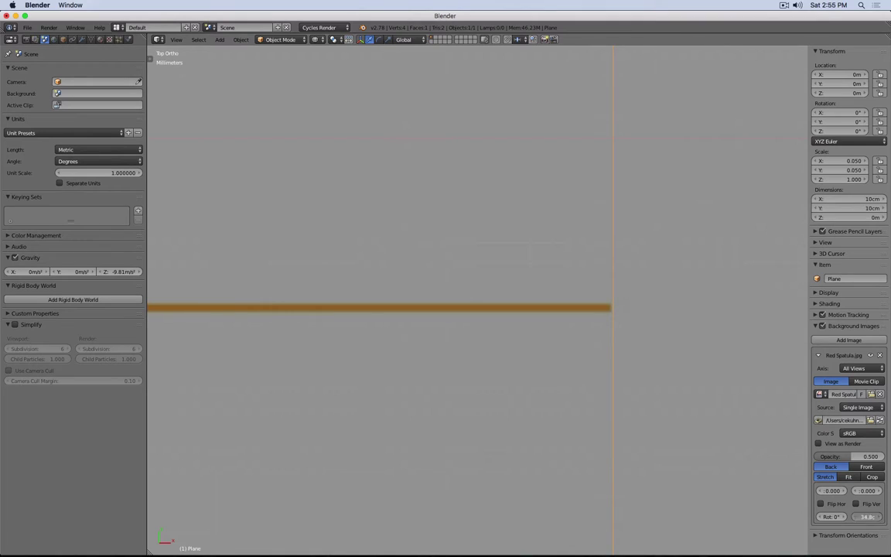
left_click(867, 517)
type("34.9")
key("Return")
scroll(495, 273, "down", 5)
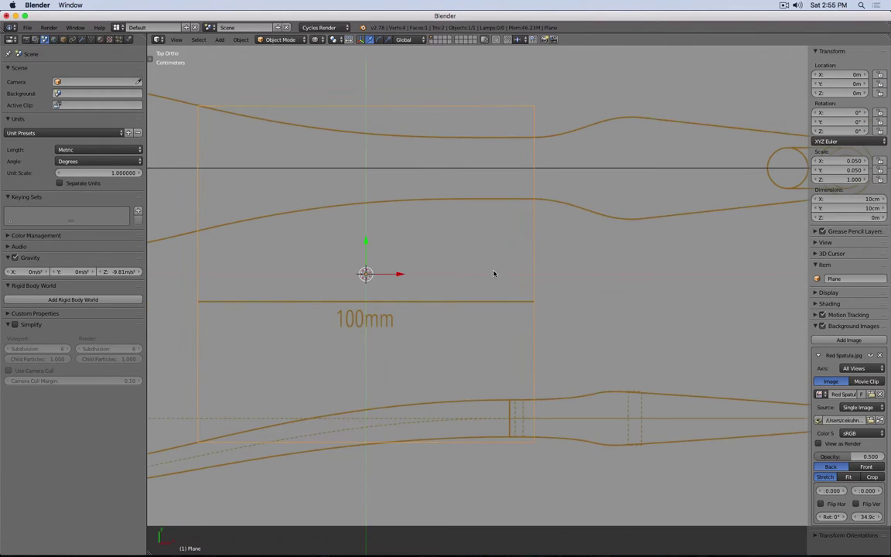
scroll(485, 274, "down", 2)
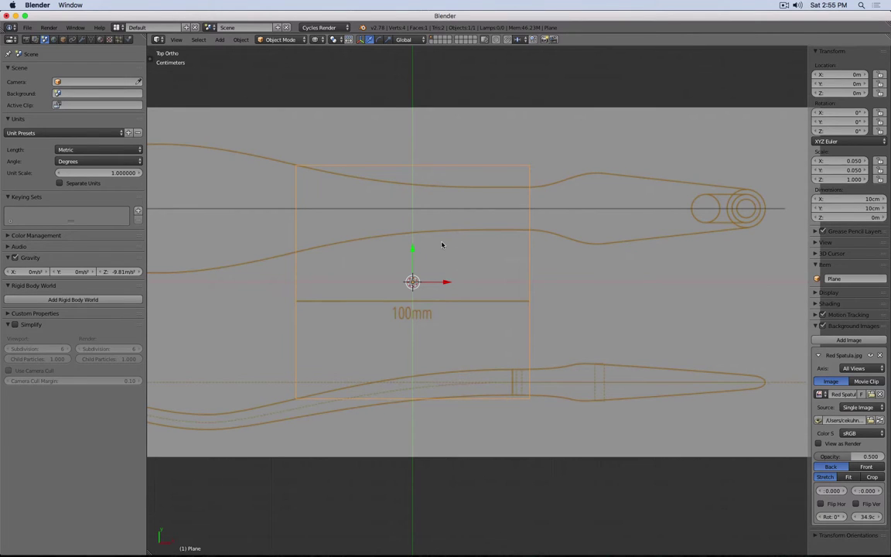
Try a vertical offset of -0.080 to bring the upper spatula outline's centre line near the X axis.
scroll(442, 247, "up", 5)
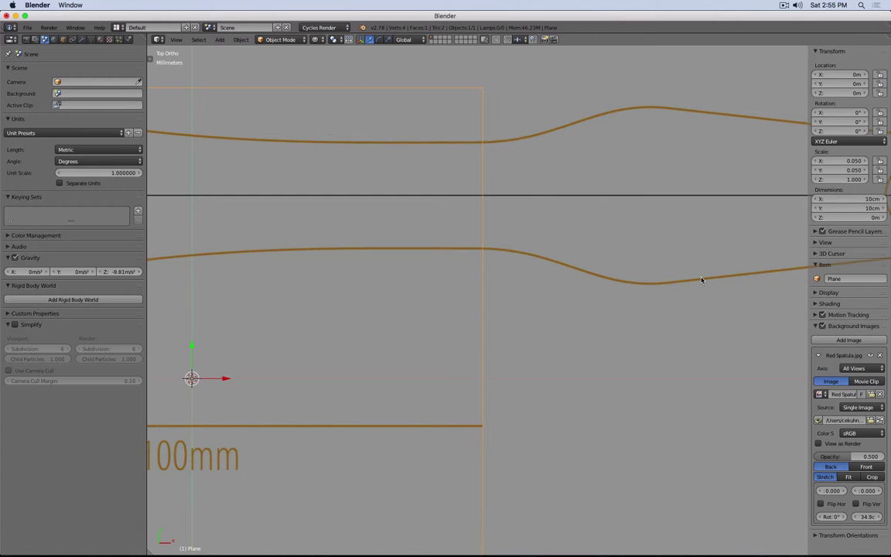
scroll(522, 295, "down", 6)
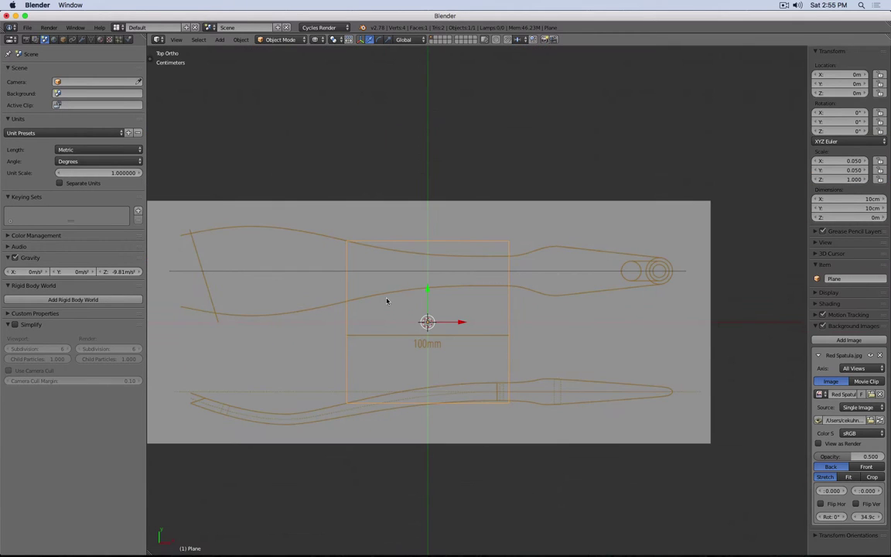
middle_click_drag(292, 279, 329, 237, "shift")
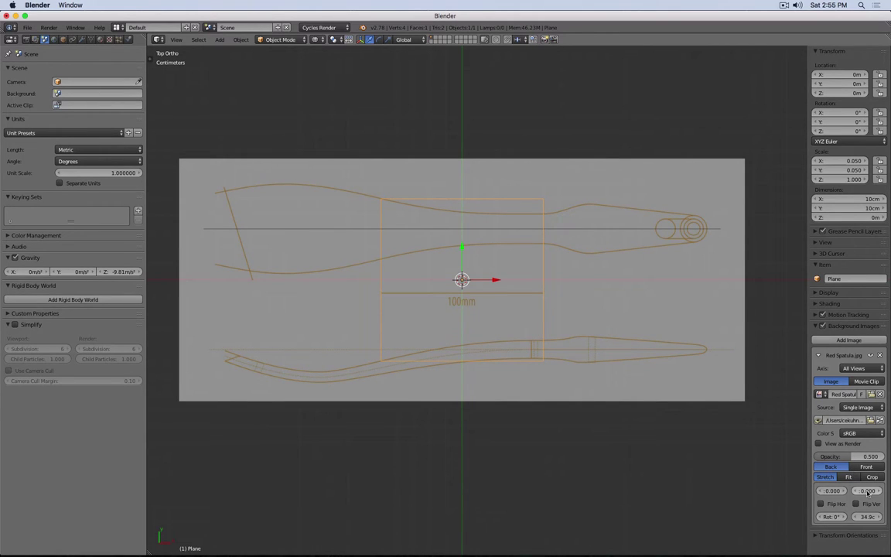
mouse_move(867, 491)
left_mouse_down()
mouse_move(883, 491)
mouse_move(866, 491)
left_mouse_up()
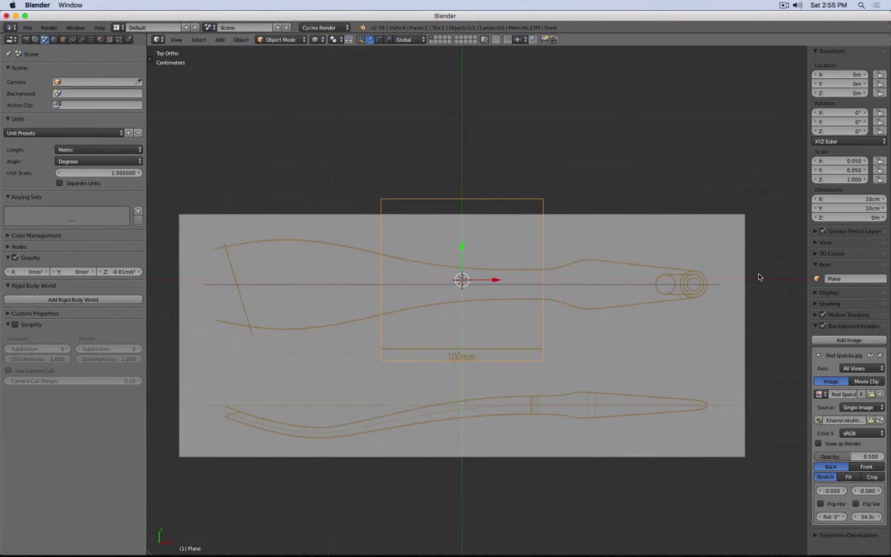
Try vertical offsets of -0.070 and -0.075 while comparing the centre line at the handle's round end with the X axis.
scroll(758, 277, "up", 5)
middle_click_drag(554, 290, 442, 294, "shift")
scroll(632, 299, "up", 4)
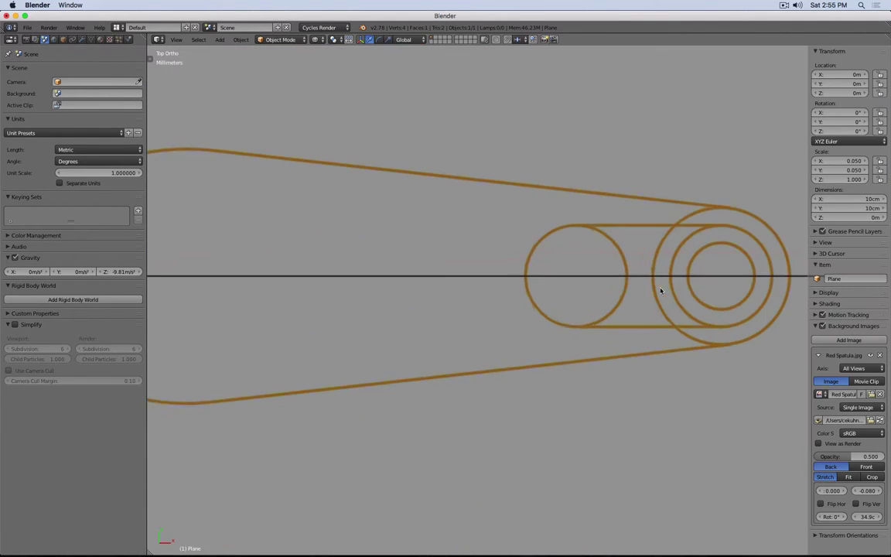
middle_click_drag(661, 290, 422, 308, "shift")
left_click(874, 495)
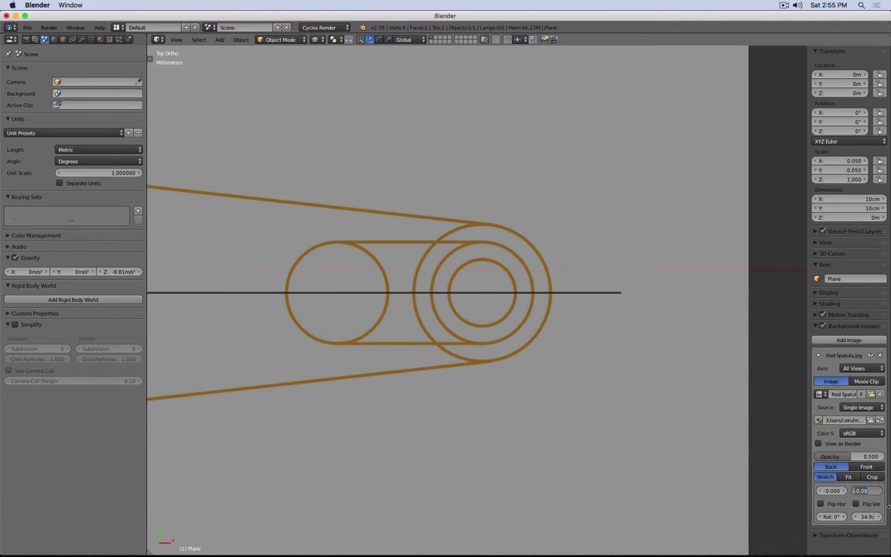
type("-0.07")
key("Return")
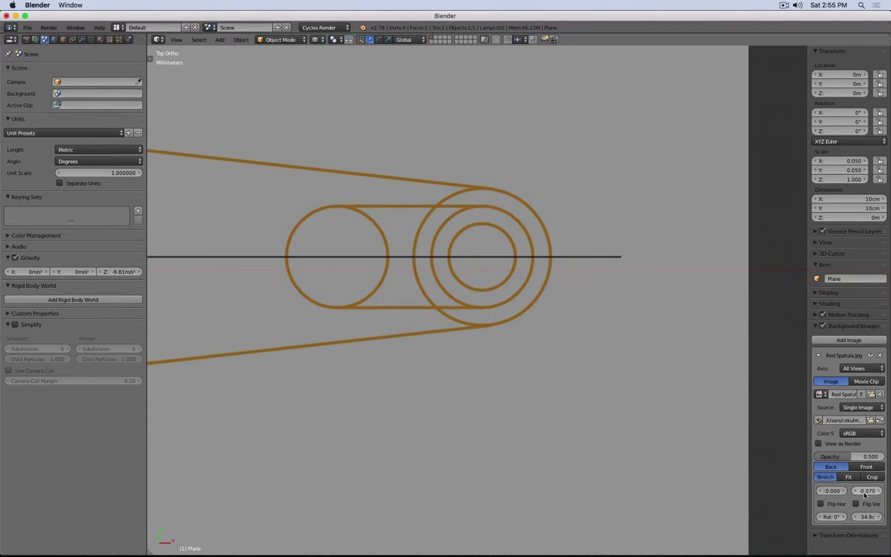
type("5")
key("Return")
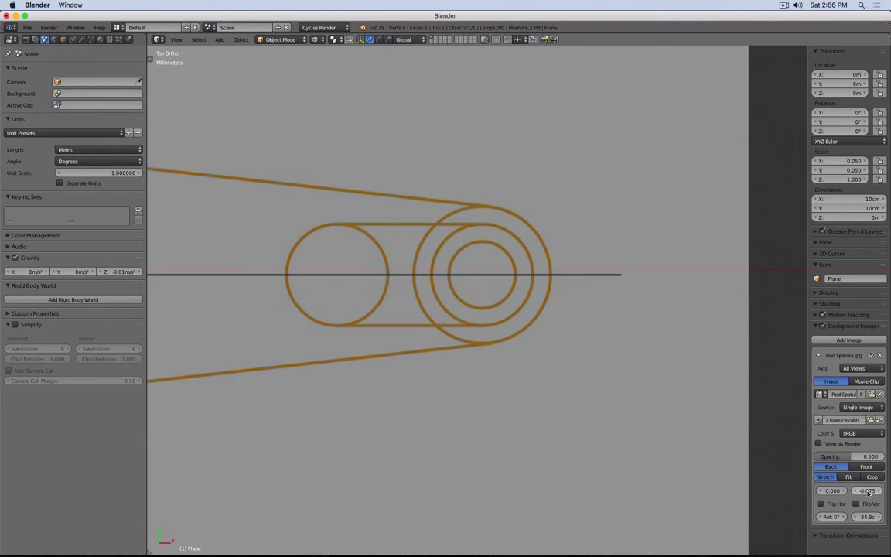
Fine-tune the background image's vertical offset to -0.0735 so its upper centre line lies on the X axis.
left_click(867, 491)
left_click_drag(868, 491, 869, 490)
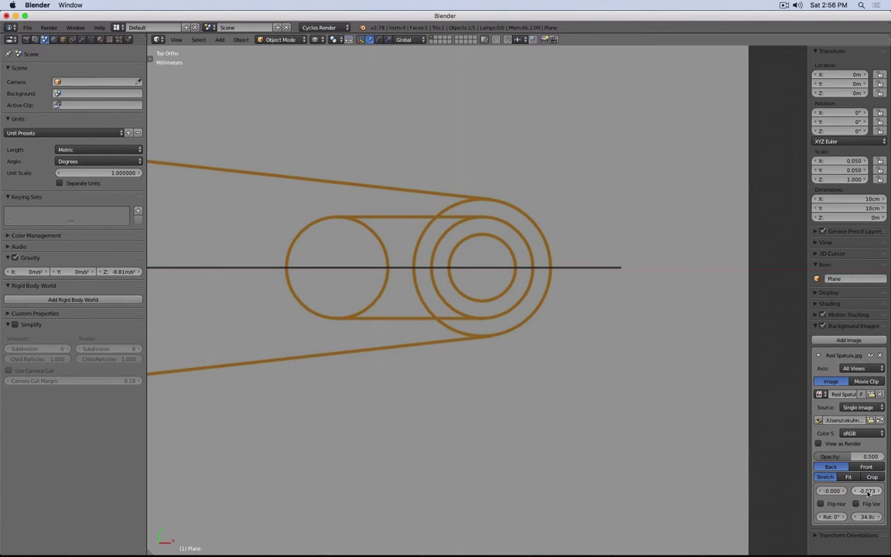
left_click(871, 491)
type("5")
key("Return")
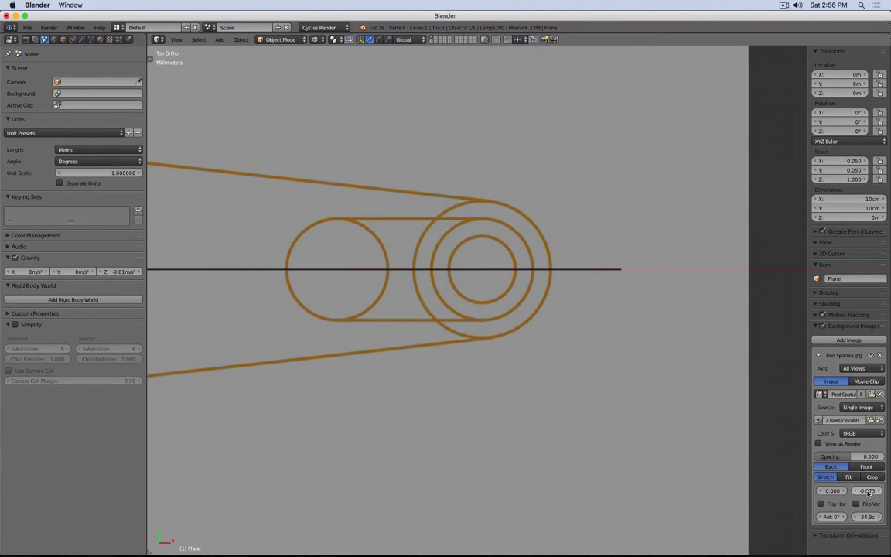
Restrict the spatula background image to the Top view.
scroll(440, 366, "down", 10)
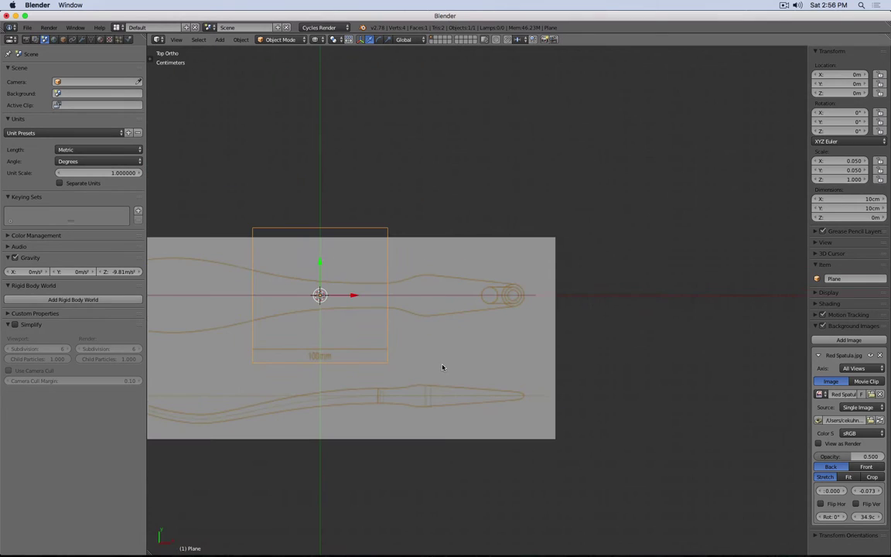
middle_click_drag(447, 366, 496, 354, "shift")
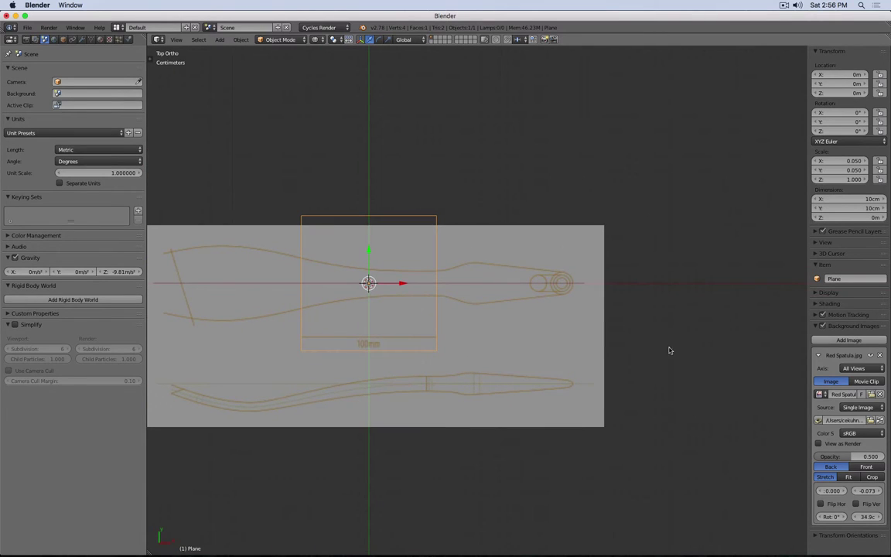
left_click(879, 369)
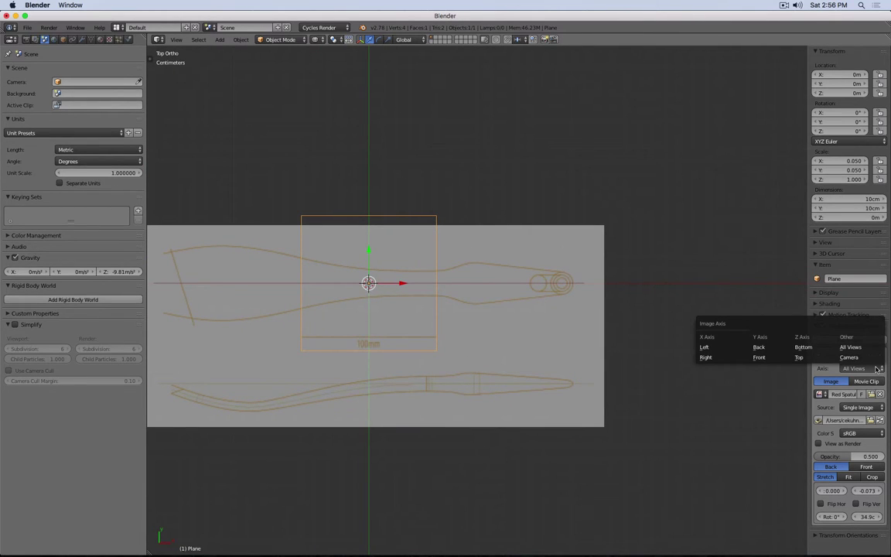
left_click(800, 358)
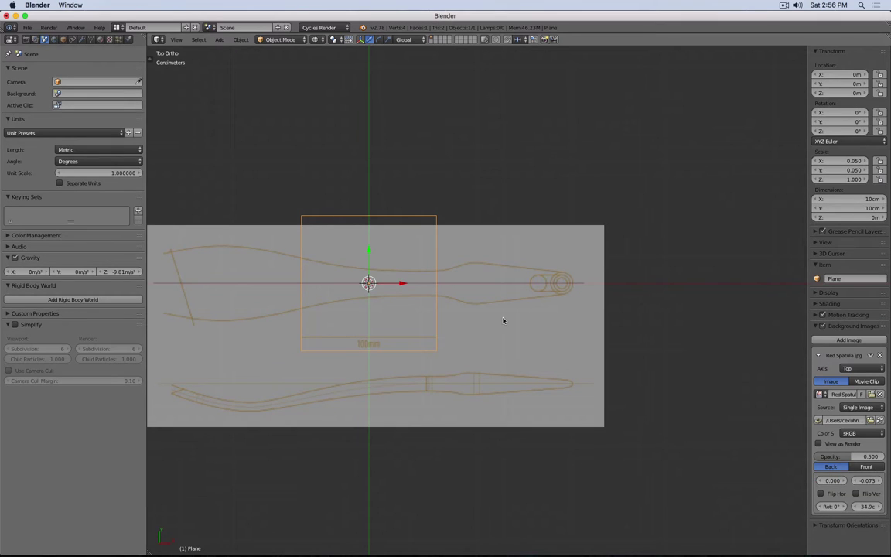
Add a second background image in the front view, reusing the loaded Red Spatula.jpg.
middle_click_drag(503, 321, 503, 320)
key("KP_1")
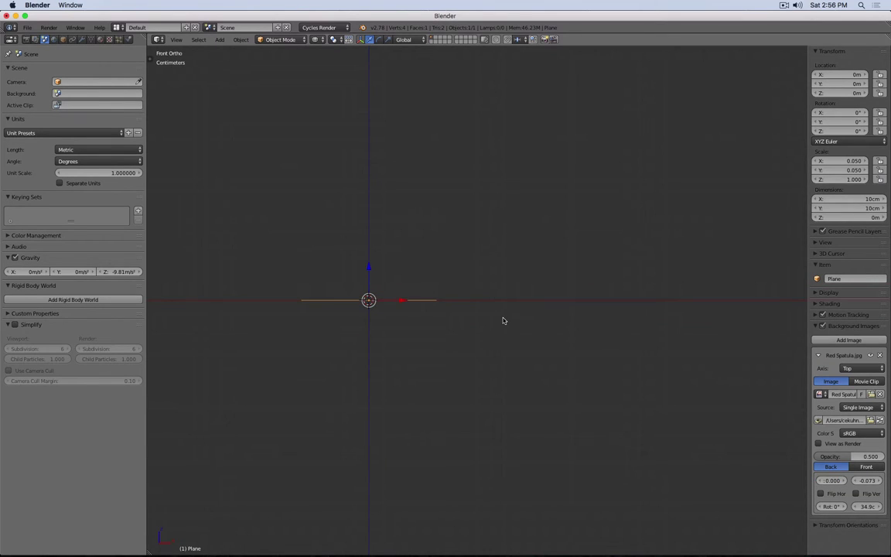
left_click(849, 340)
scroll(851, 469, "down", 2)
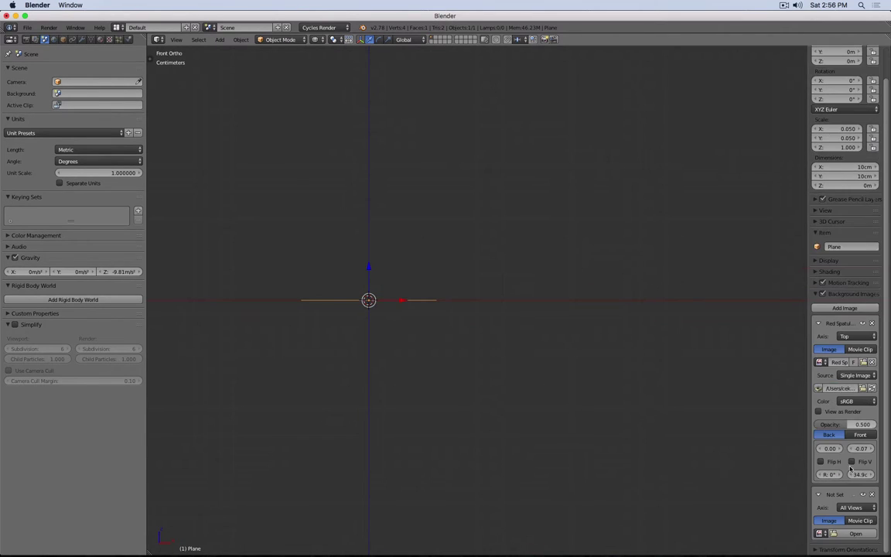
left_click(820, 532)
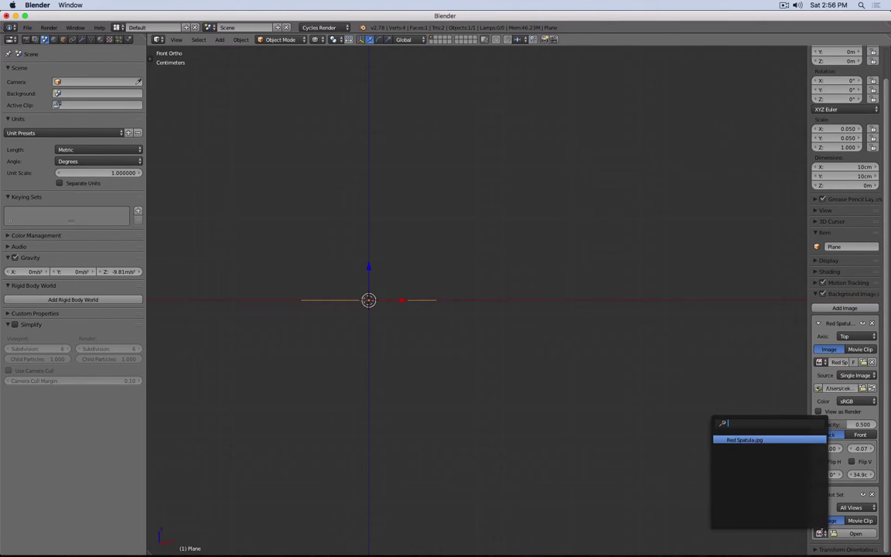
left_click(767, 441)
Set the second background image's size to 34.9 cm and its vertical offset to about 0.10, aligning the side profile with the X axis.
scroll(851, 464, "down", 4)
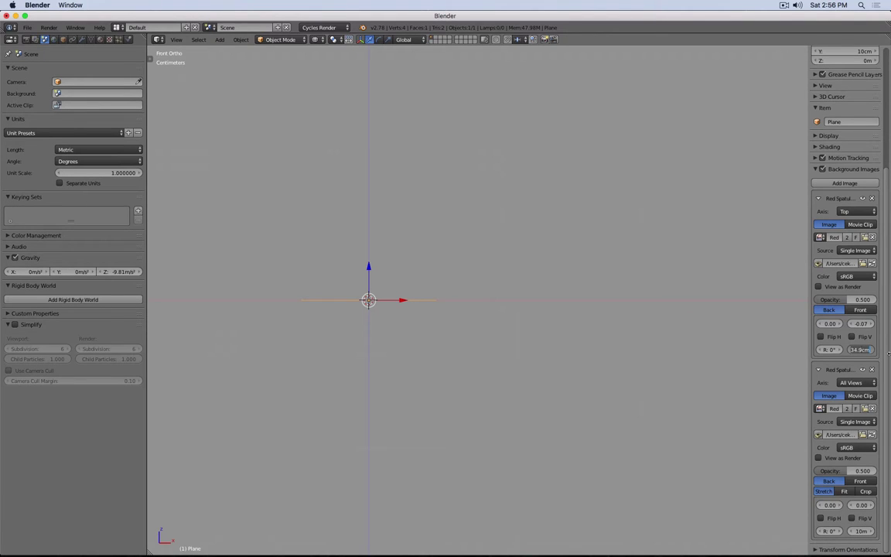
type("34.9cm")
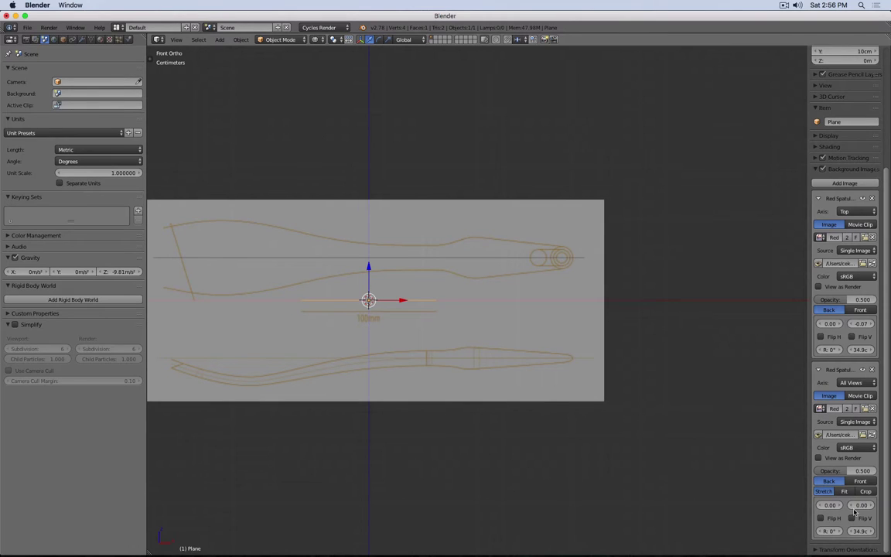
left_click_drag(855, 508, 872, 508)
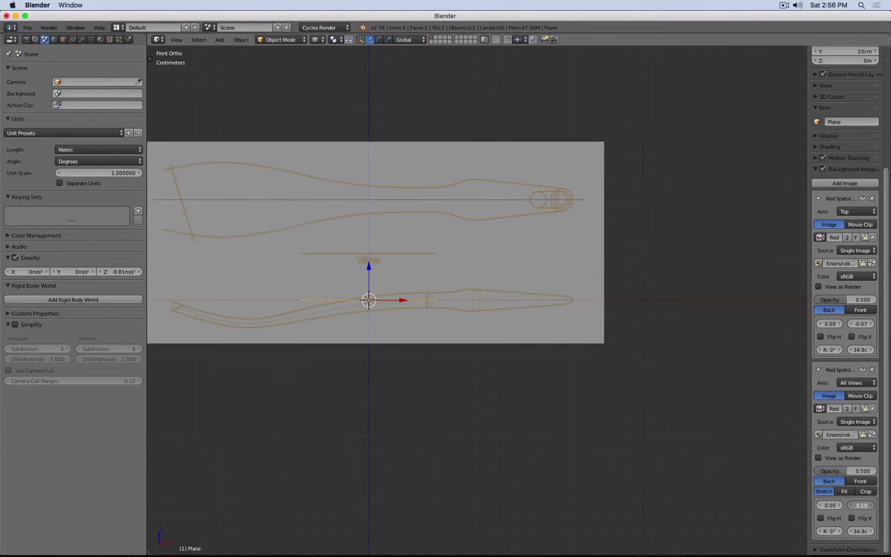
middle_click_drag(414, 308, 512, 305, "shift")
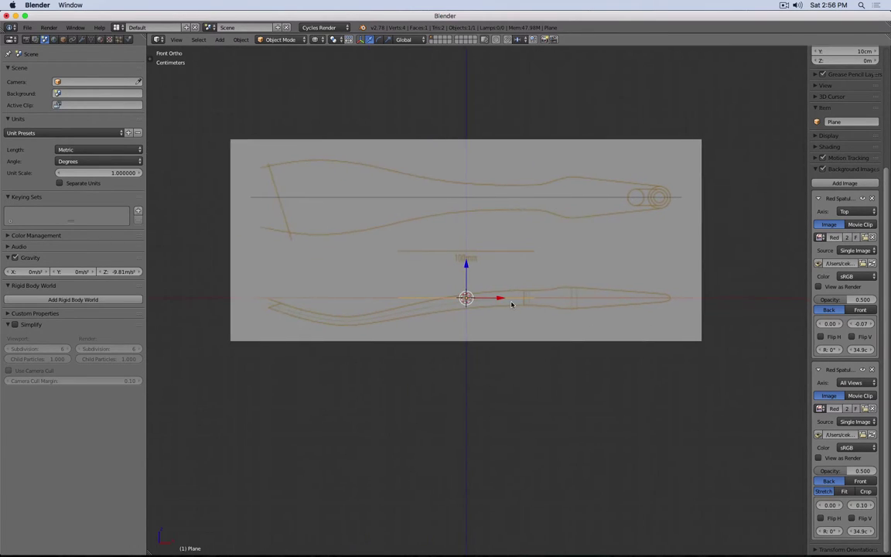
Restrict the second background image to the Front view and return to the top view.
left_click(851, 383)
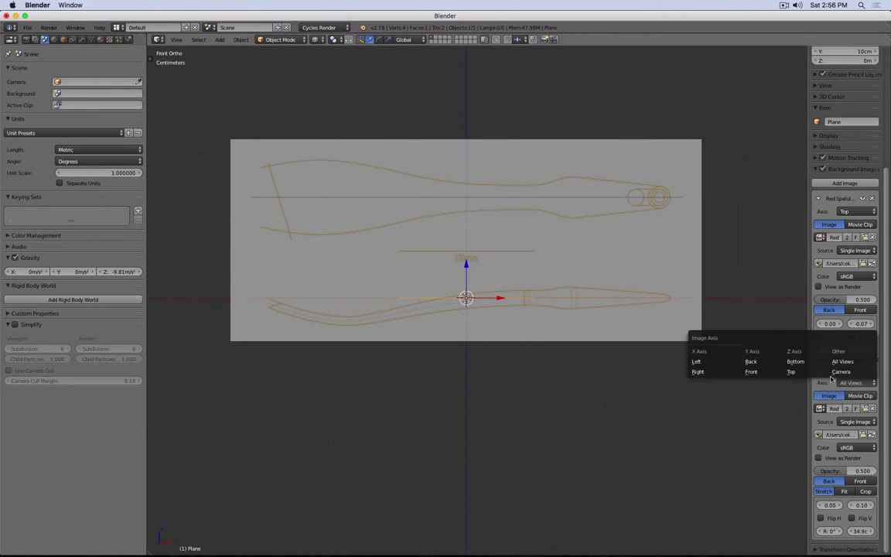
left_click(763, 373)
key("KP_7")
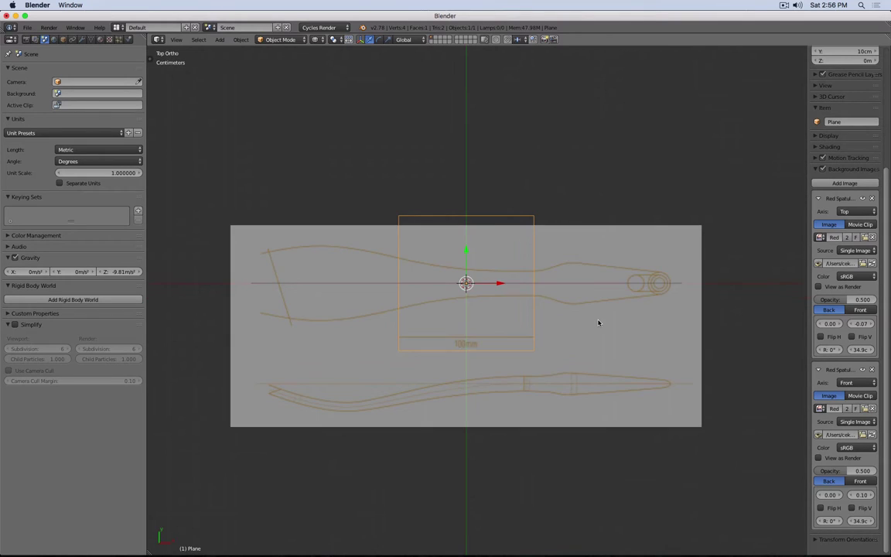
Compare the top and front views to check how each background image aligns with the axes, inspecting the side profile's centre line closely.
key("KP_1")
key("KP_7")
key("KP_1")
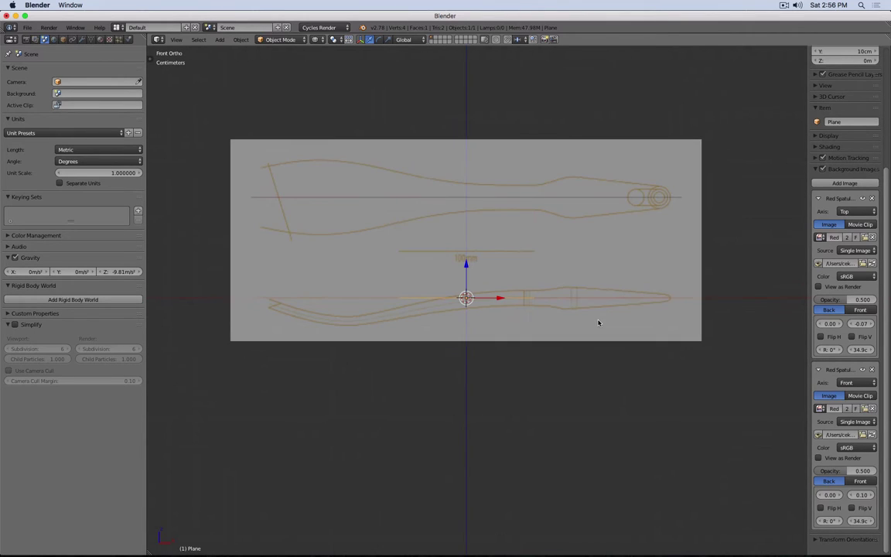
key("KP_7")
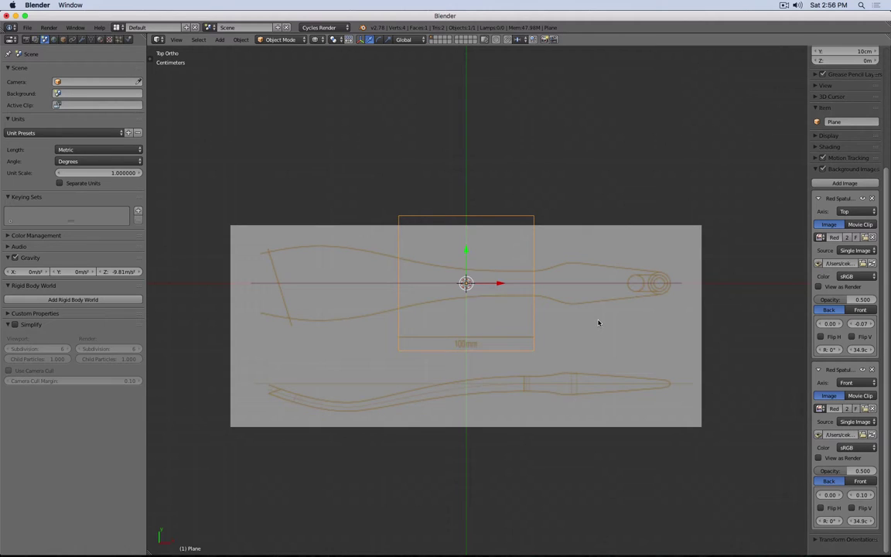
key("KP_1")
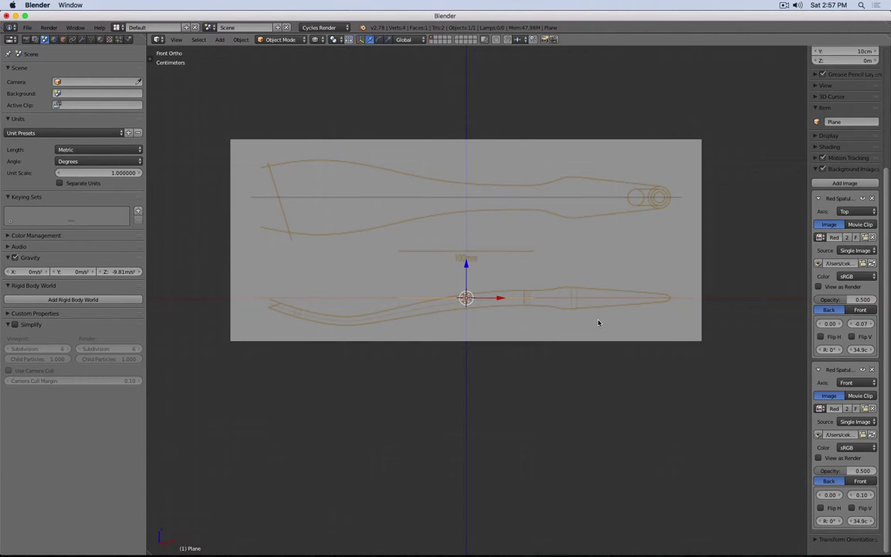
key("KP_7")
key("KP_1")
key("KP_7")
key("KP_1")
scroll(640, 195, "up", 10)
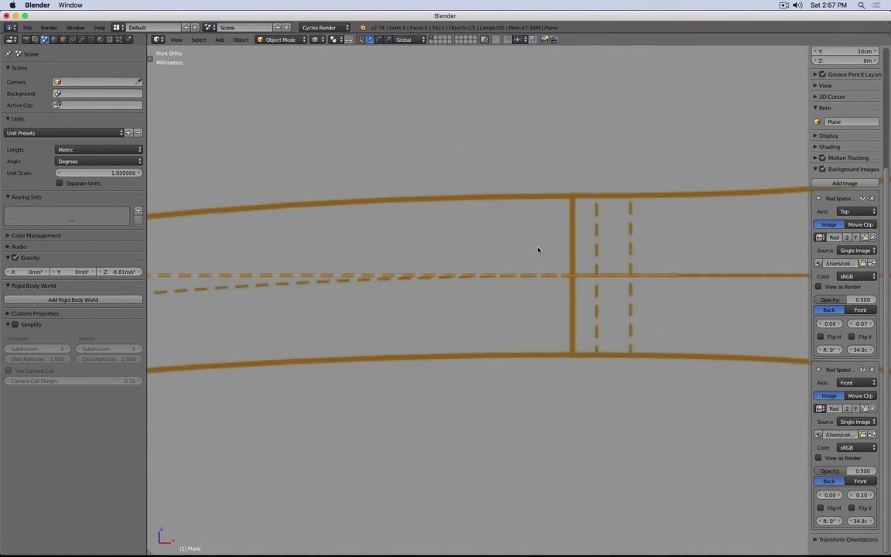
scroll(535, 246, "down", 10)
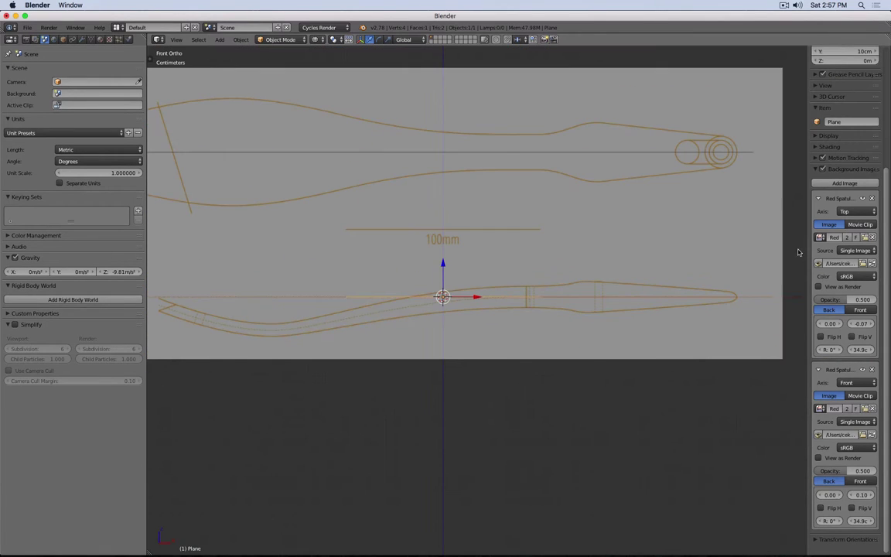
Replace the Top view's background image with Red Spatula.png, showing the files as thumbnails while choosing it.
left_click(865, 238)
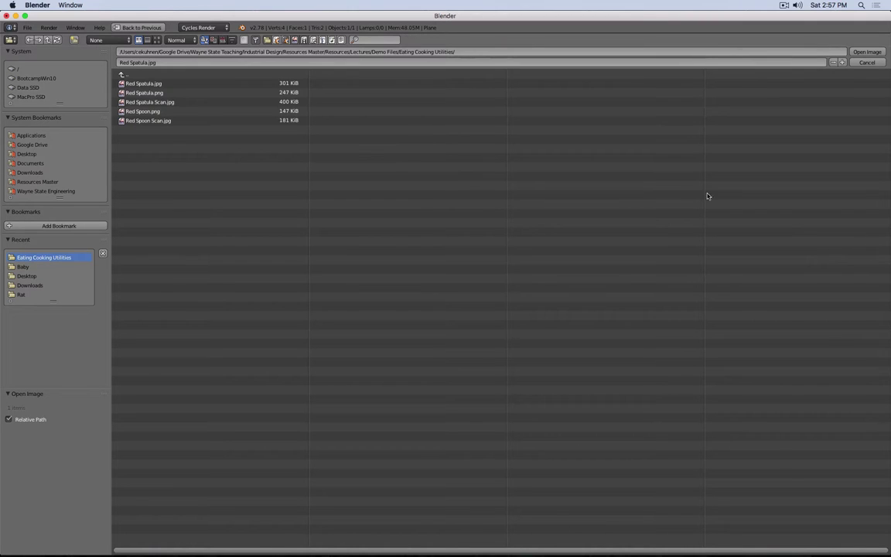
left_click(179, 92)
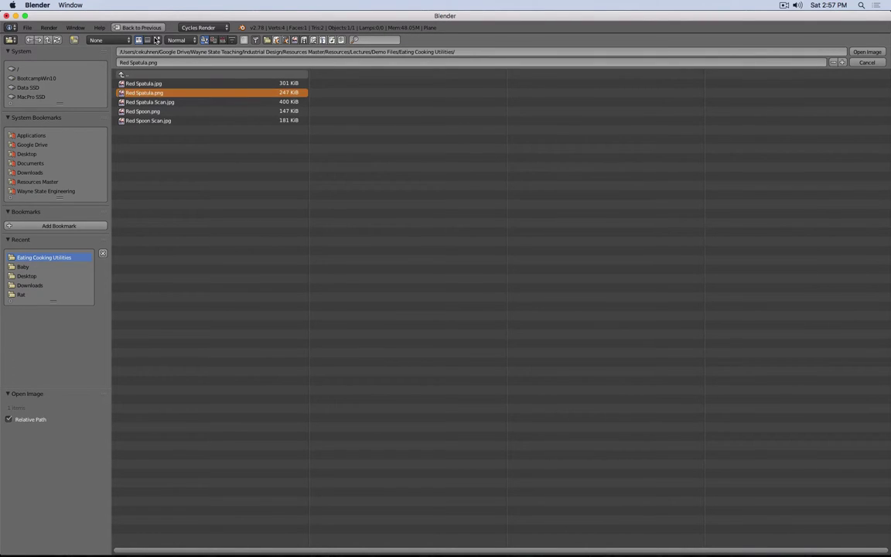
left_click(156, 40)
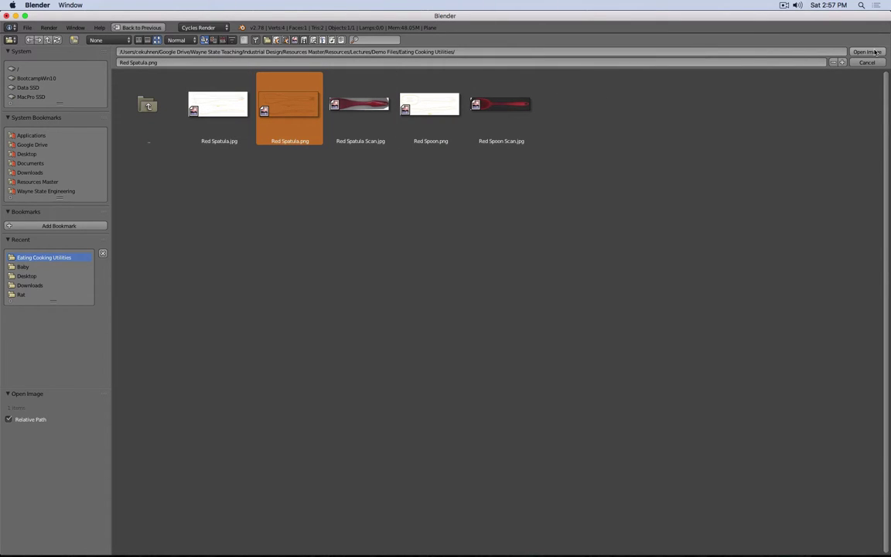
left_click(867, 52)
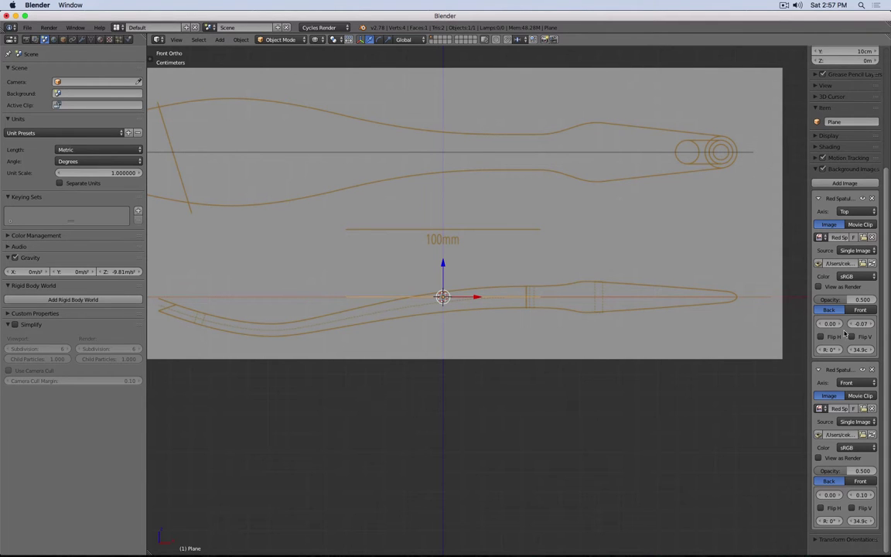
Replace the Front view's background image with Red Spatula.png from the same folder.
left_click(864, 409)
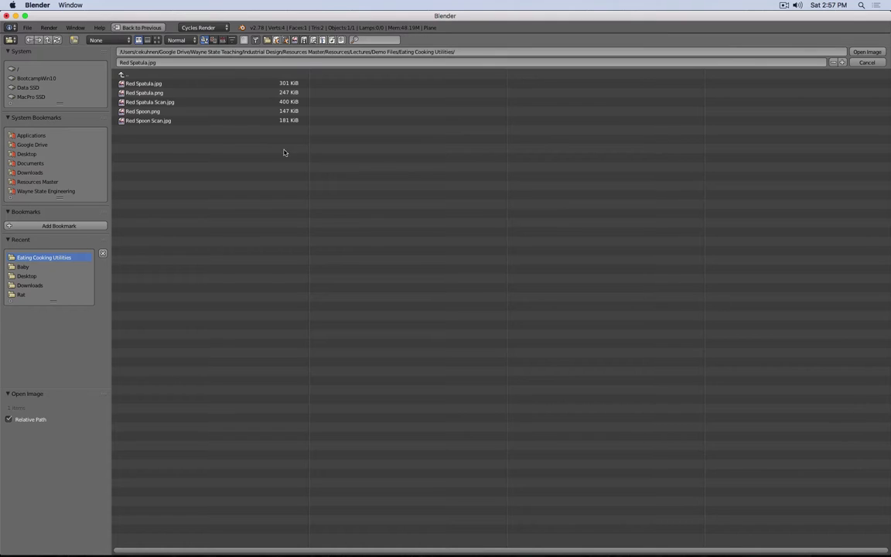
left_click(205, 93)
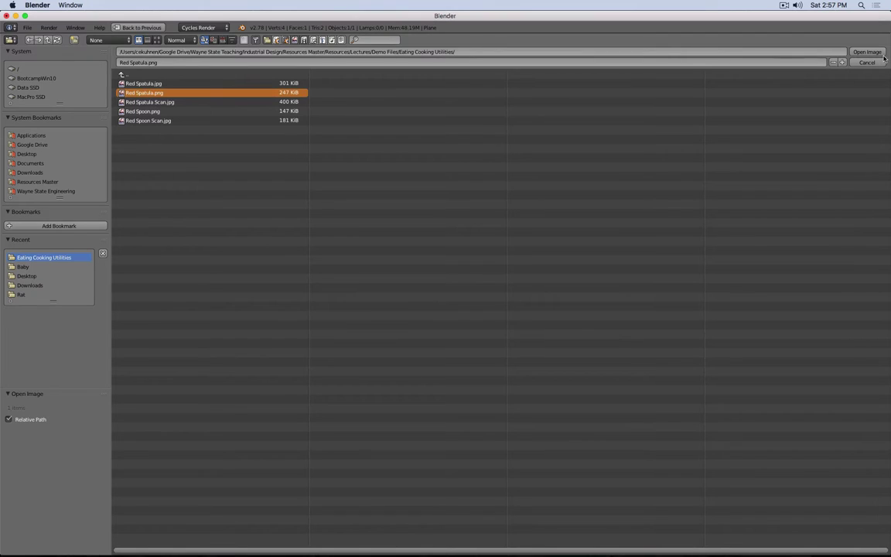
left_click(867, 51)
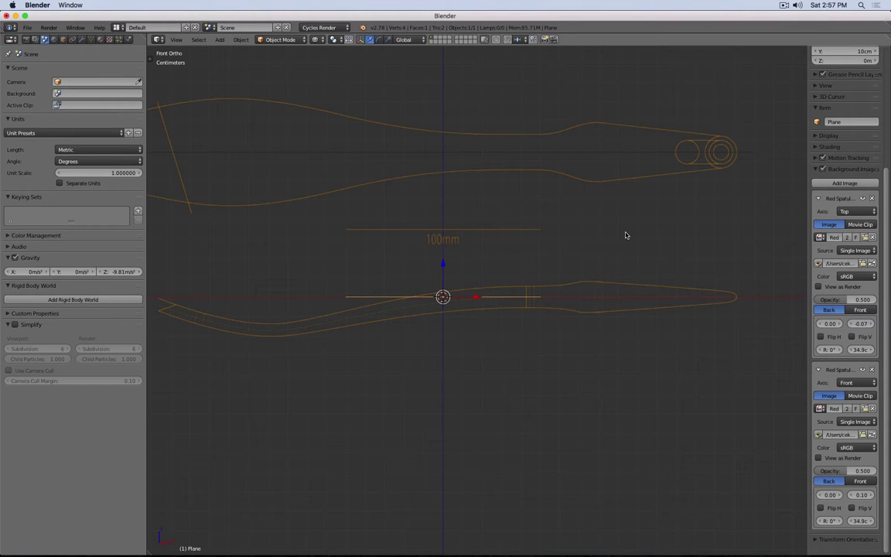
Examine the PNG drawing's lines up close in the front and top views, checking how they sit on the axes.
scroll(601, 227, "down", 6)
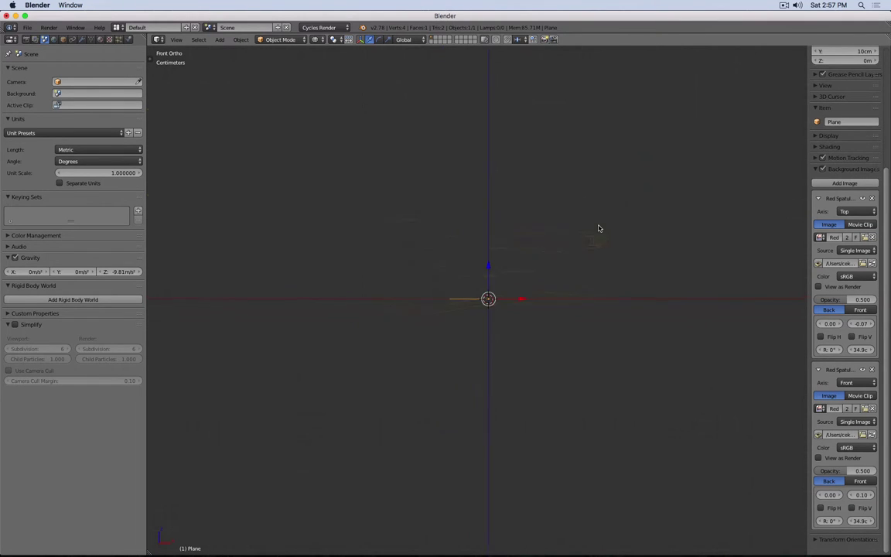
scroll(513, 257, "up", 11)
scroll(575, 279, "up", 6)
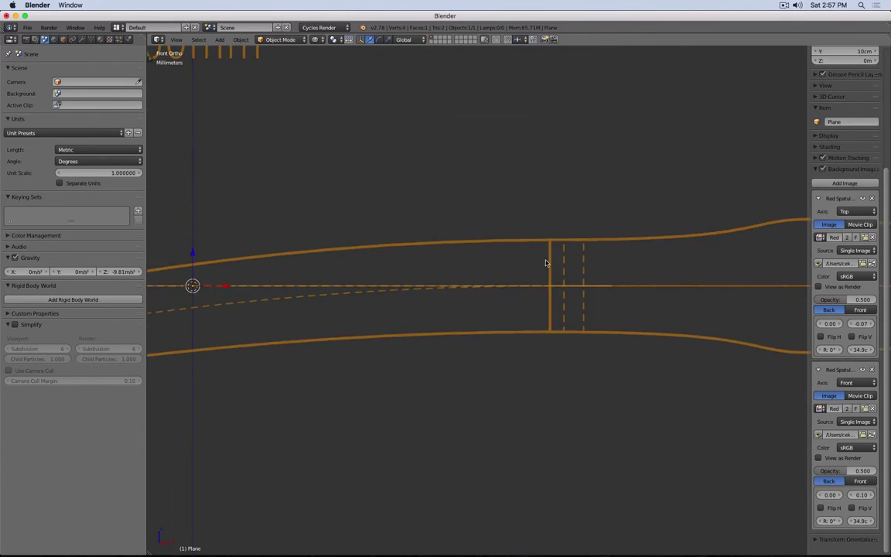
scroll(541, 258, "down", 7)
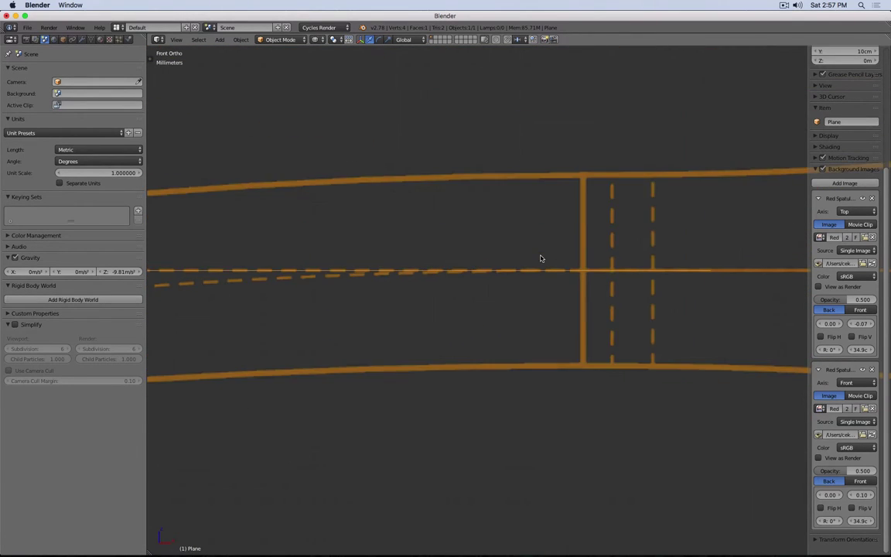
scroll(544, 258, "up", 4)
scroll(538, 256, "down", 5)
scroll(536, 255, "down", 3)
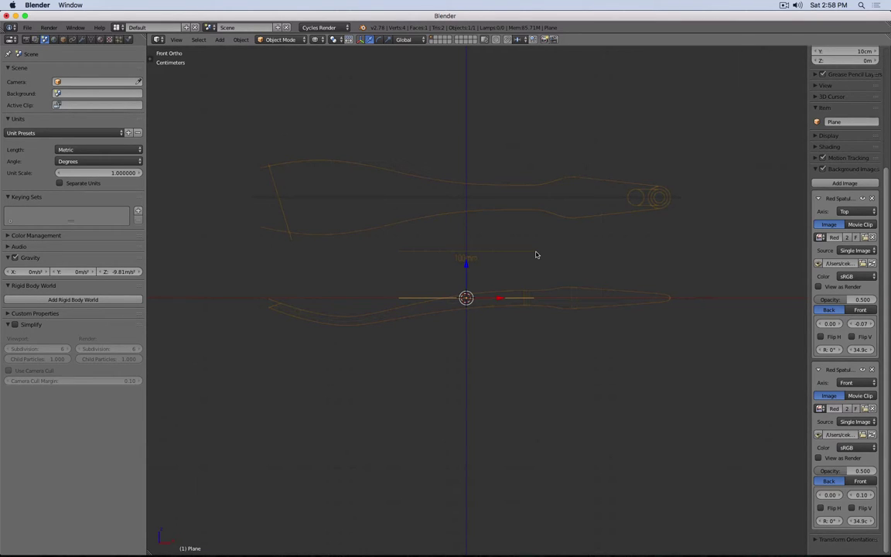
key("KP_7")
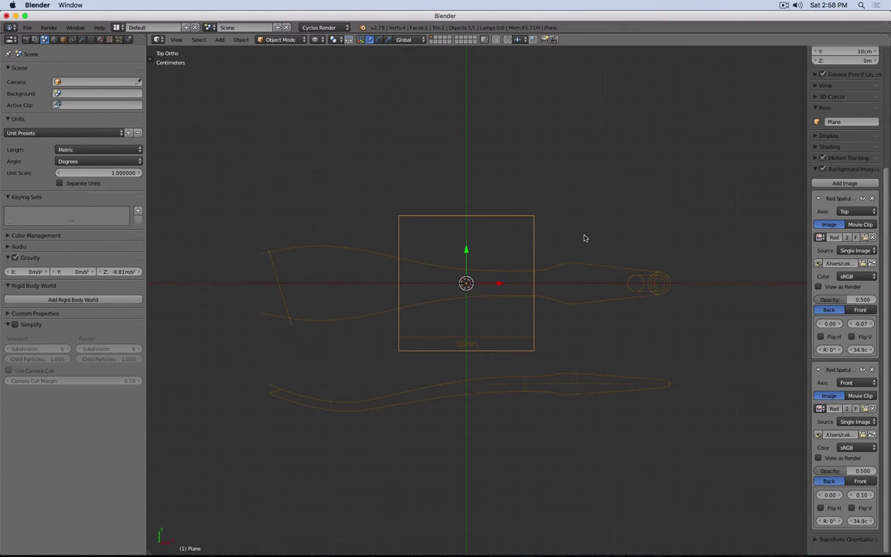
scroll(537, 264, "up", 1)
scroll(537, 264, "up", 5)
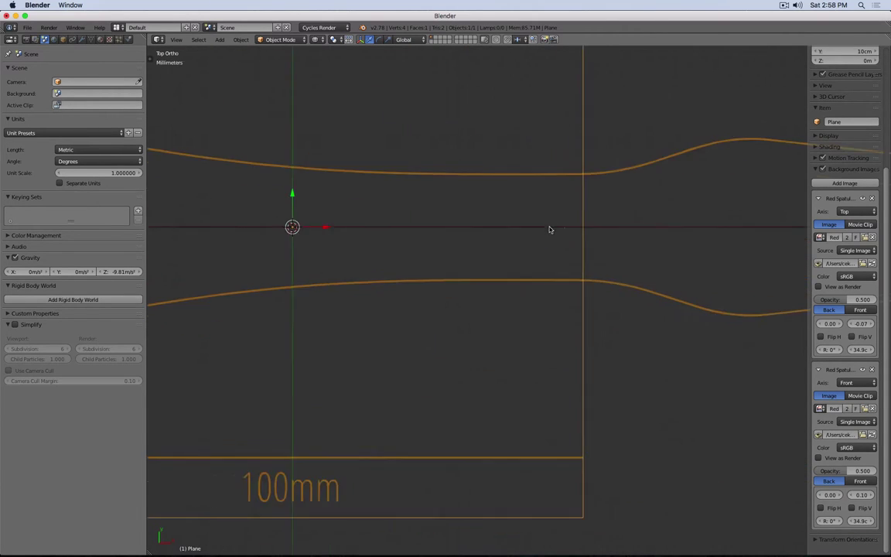
middle_click_drag(574, 156, 421, 301, "shift")
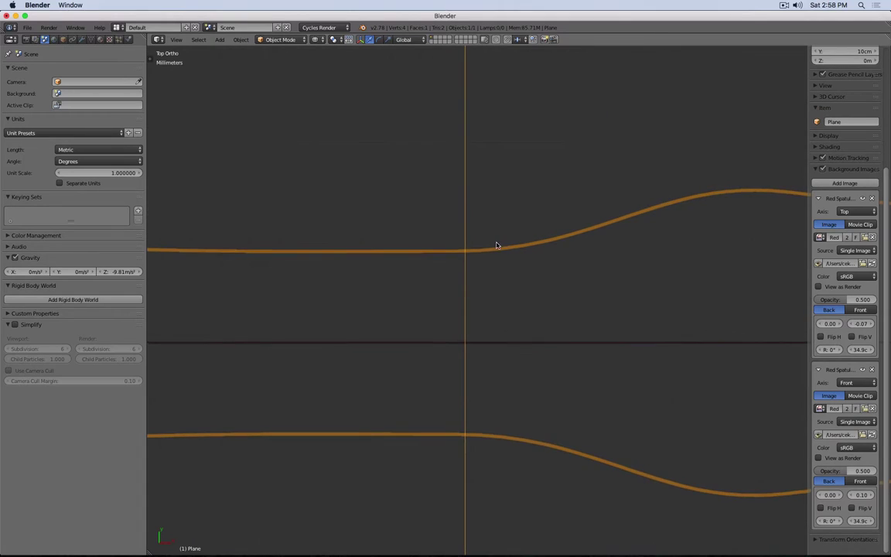
scroll(497, 243, "up", 3)
scroll(483, 229, "down", 8)
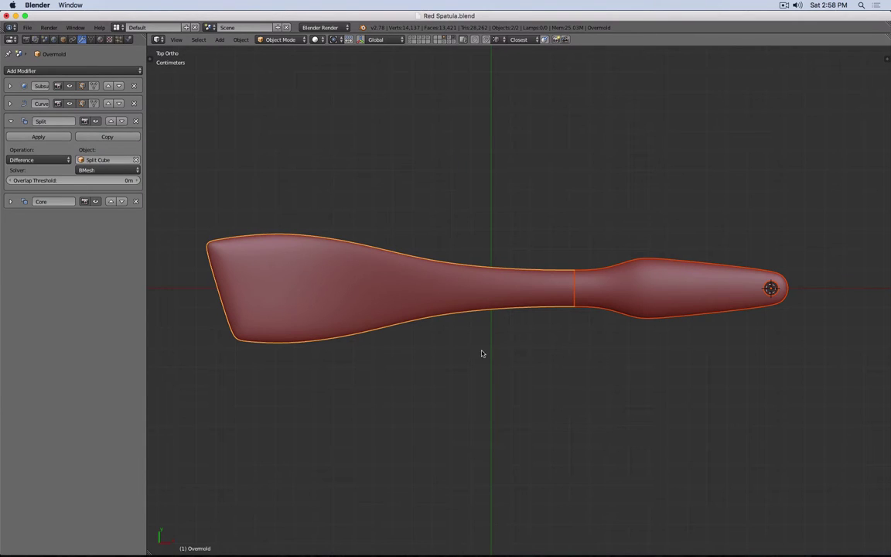
Turn on the background images in Red Spatula.blend and show only the first layer with the ball at the handle's end.
key("n")
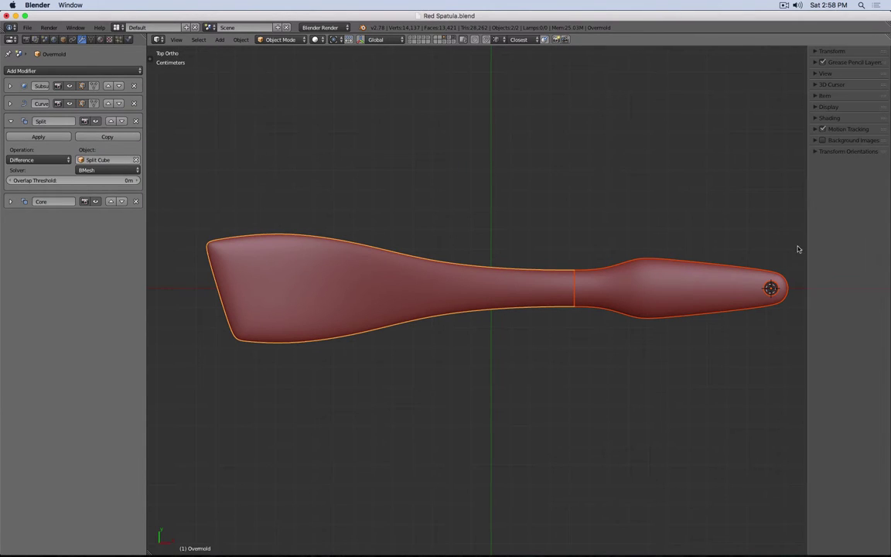
left_click(823, 140)
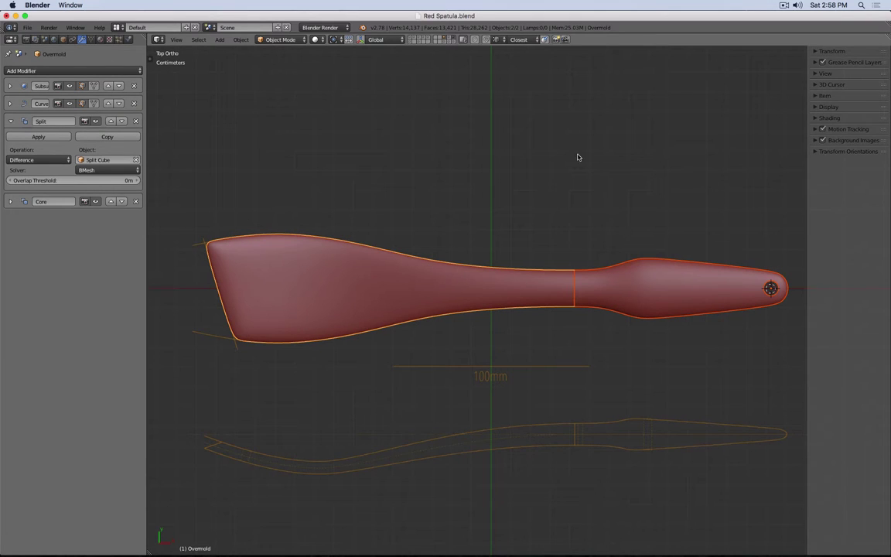
left_click(410, 39)
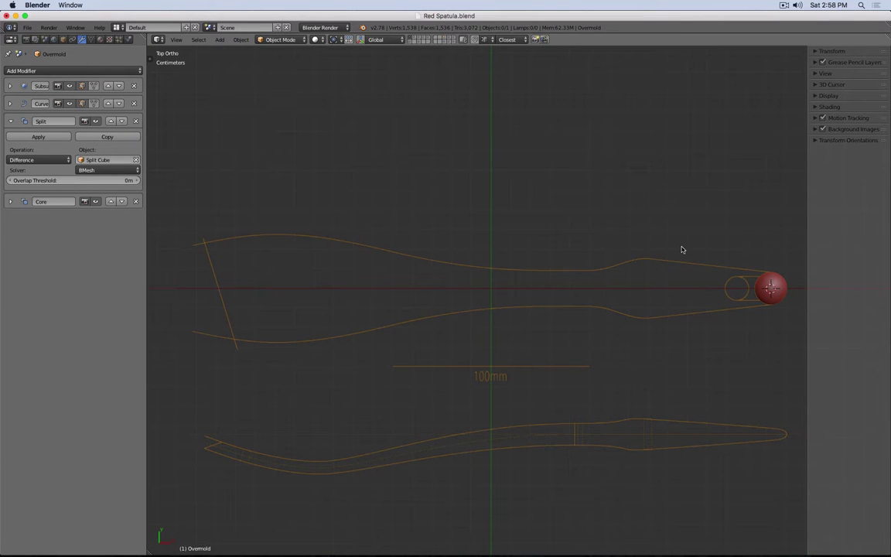
Select the ball at the handle's end, enter Edit Mode and inspect its mesh cage in the top and front views.
scroll(661, 257, "right", 5)
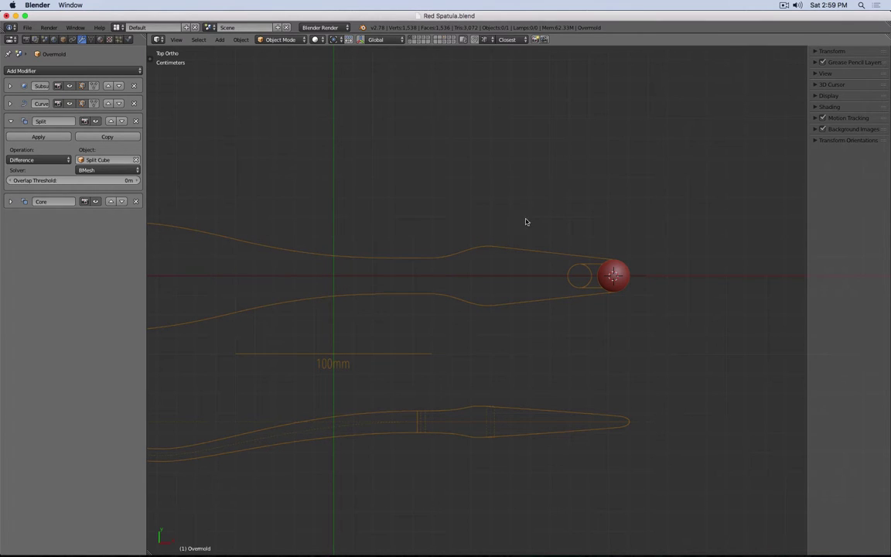
right_click(627, 274)
scroll(655, 271, "up", 5)
scroll(655, 271, "up", 1)
key("Tab")
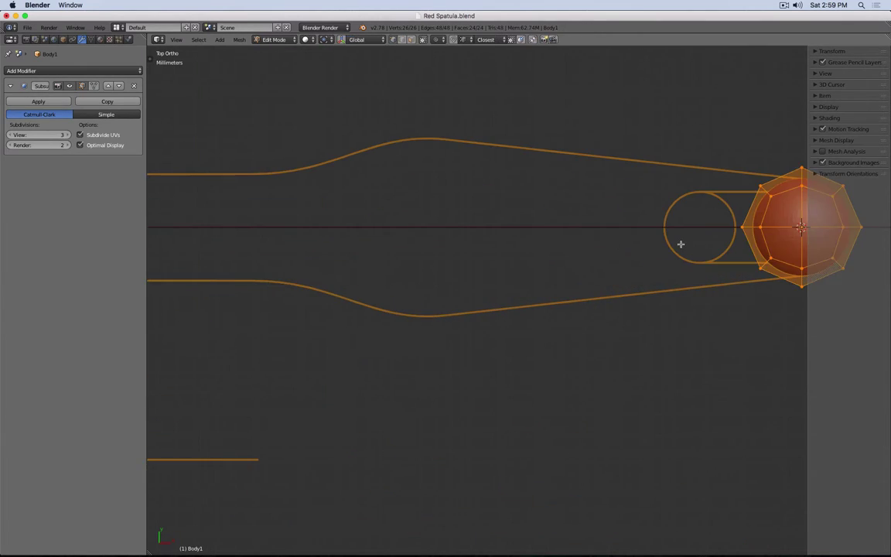
middle_click_drag(682, 244, 361, 274, "shift")
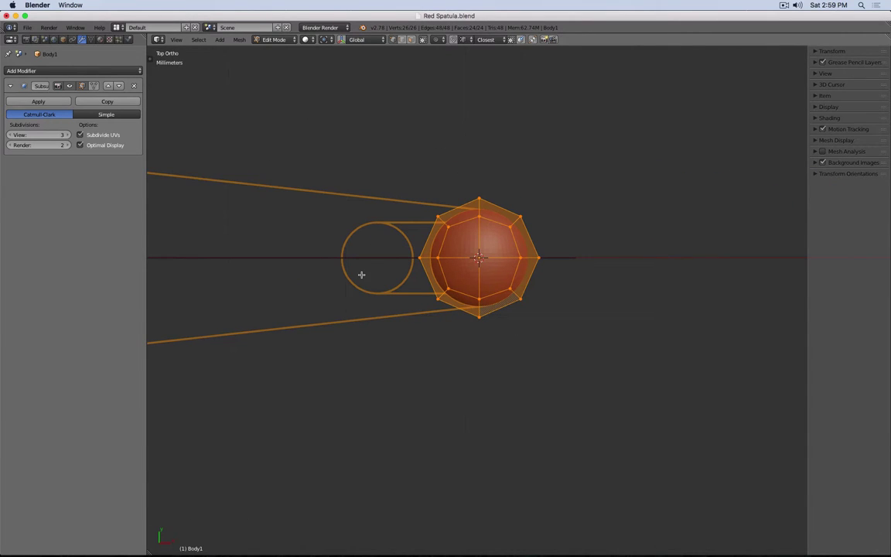
key("KP_1")
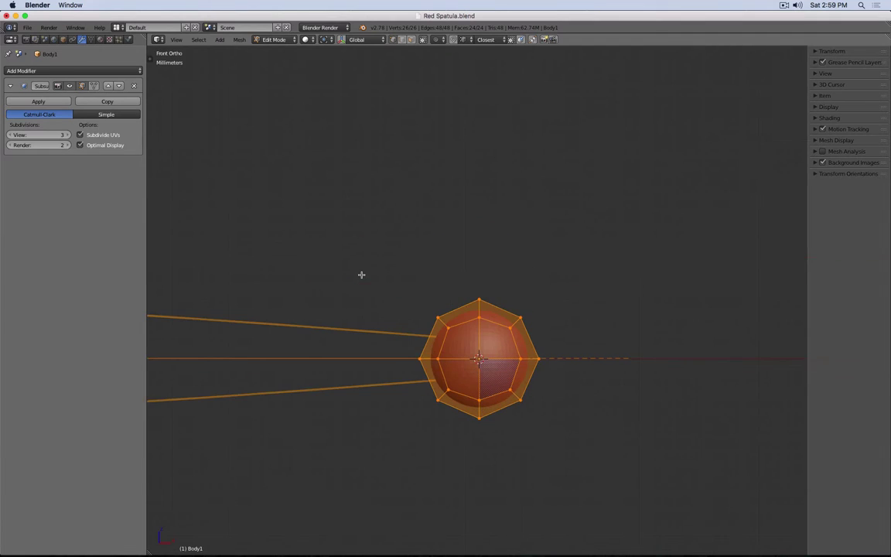
Switch to Finder to locate Quadball.obj in the Eating Cooking Utilities folder, and return to Blender.
key("super+Tab")
key("super+Tab")
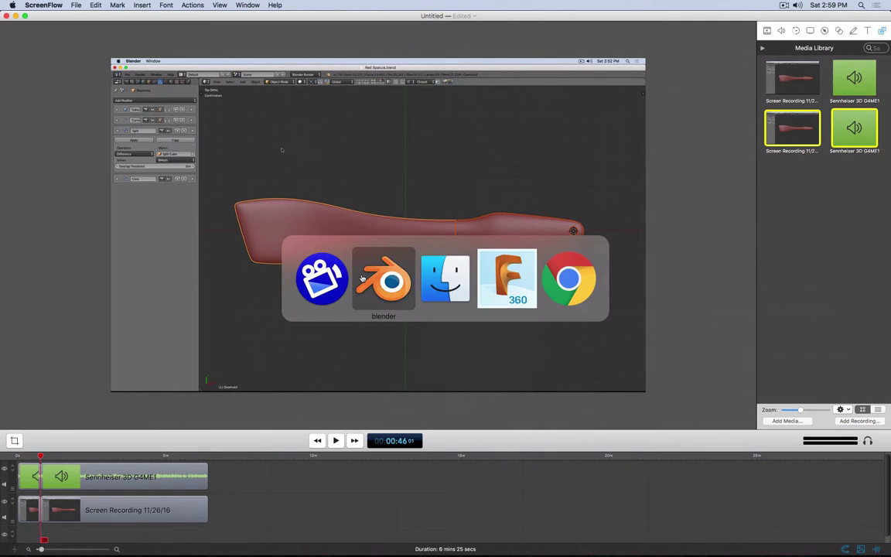
key("super+Tab")
left_click(449, 246)
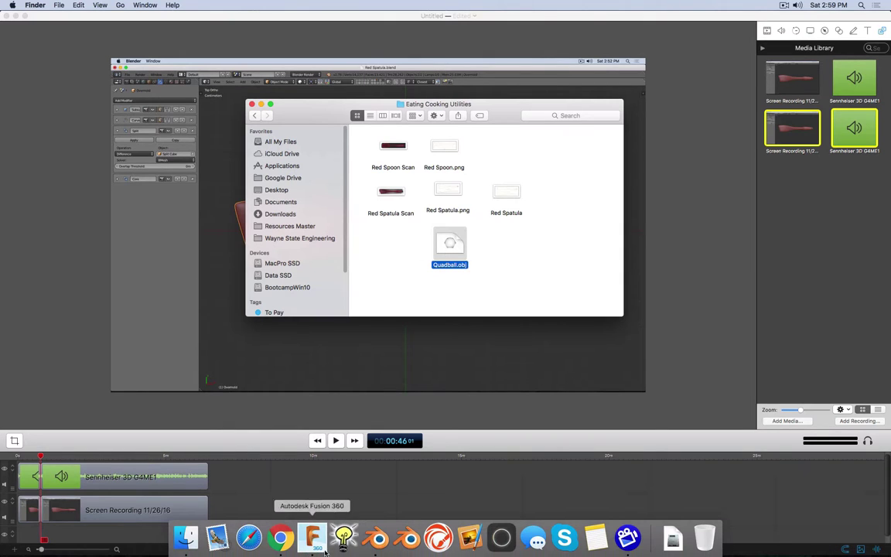
left_click(374, 534)
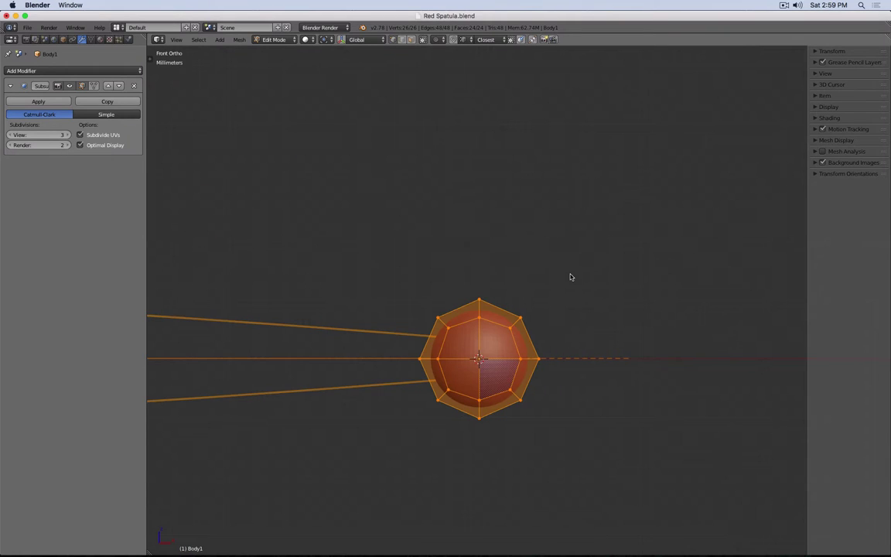
Compare the ball in Object Mode with the drawing's handle end, in wireframe from the front and shaded from the top.
key("z")
key("Tab")
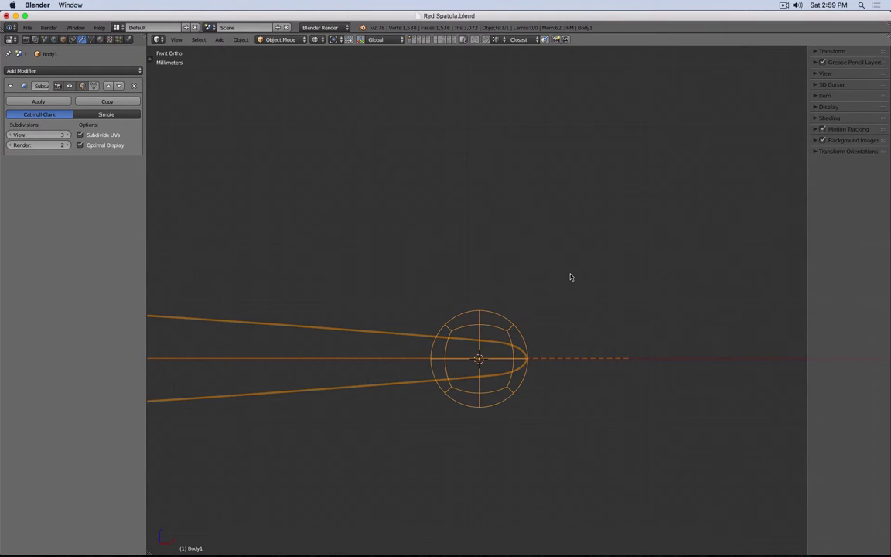
key("KP_7")
key("z")
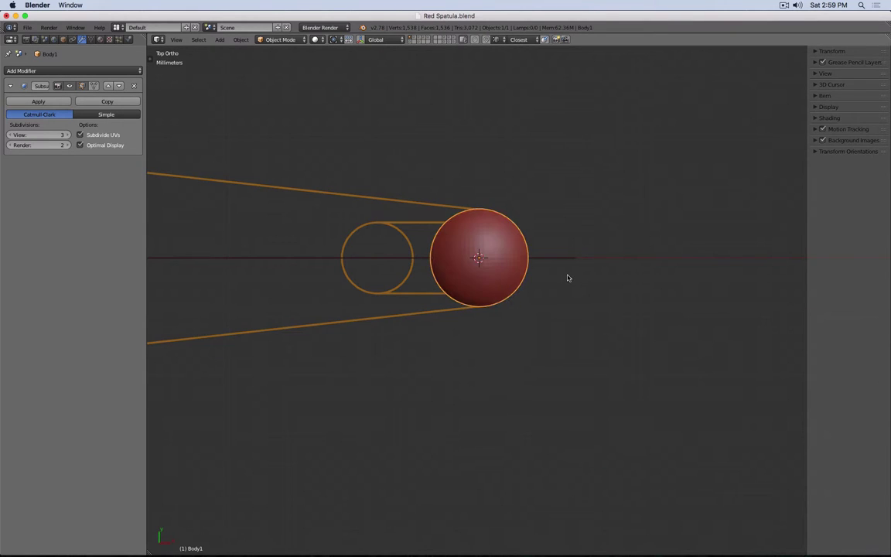
scroll(565, 279, "down", 3)
scroll(565, 280, "down", 2)
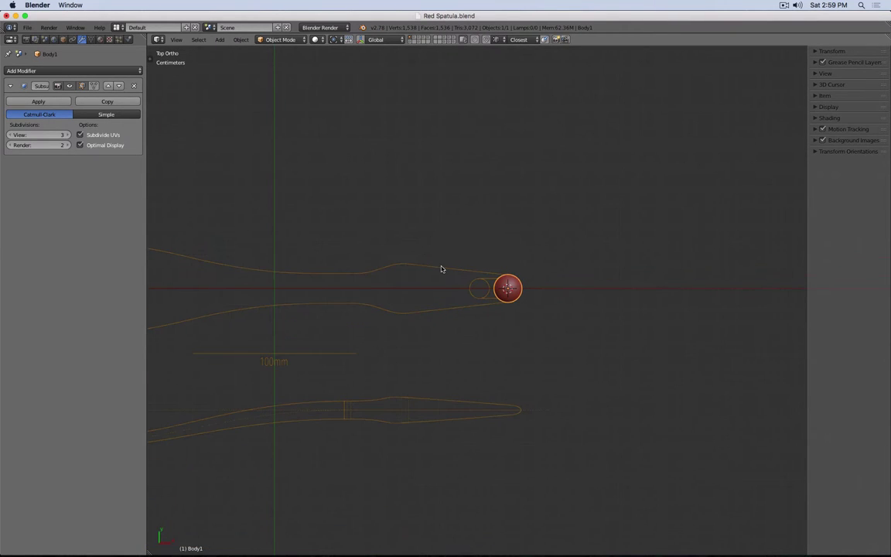
Delete all vertices on the half of the ball facing the blade, selecting through the mesh in wireframe.
key("Tab")
key("z")
key("a")
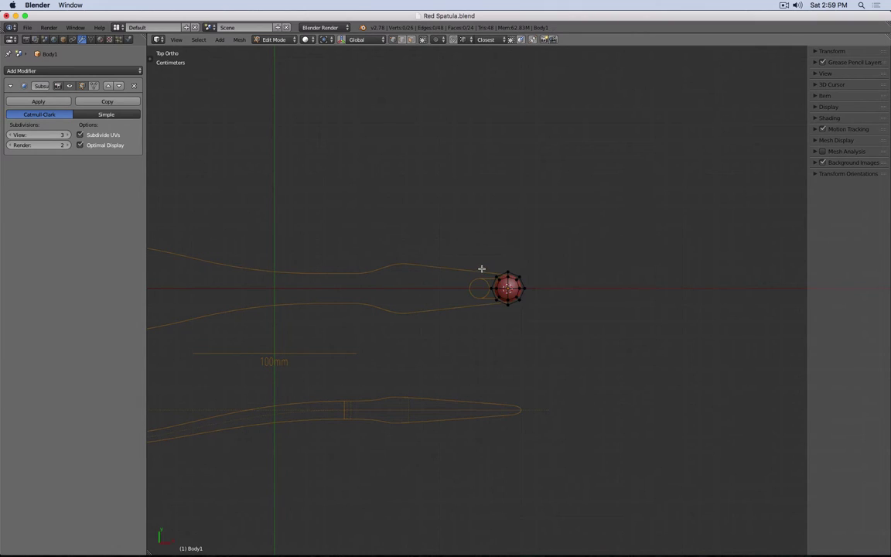
key("b")
left_click_drag(478, 253, 500, 311)
key("z")
key("x")
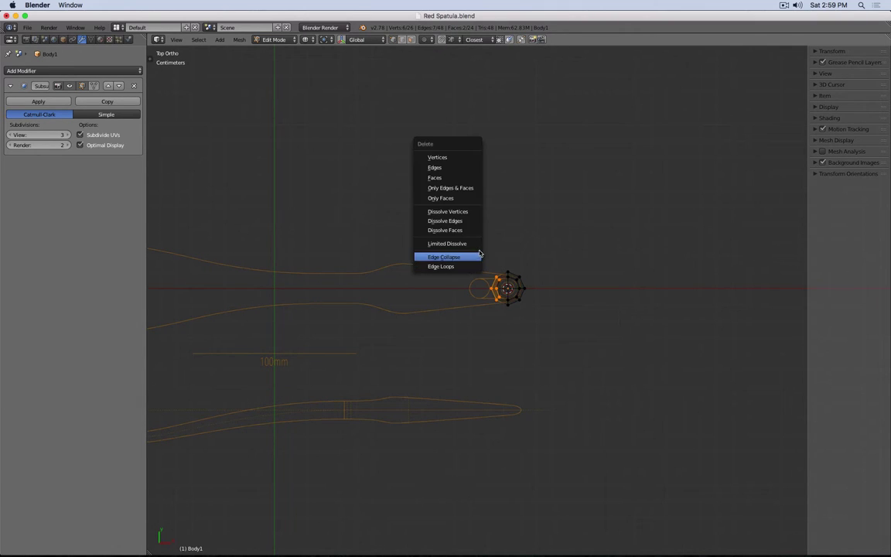
key("Escape")
key("b")
left_click_drag(468, 258, 498, 308)
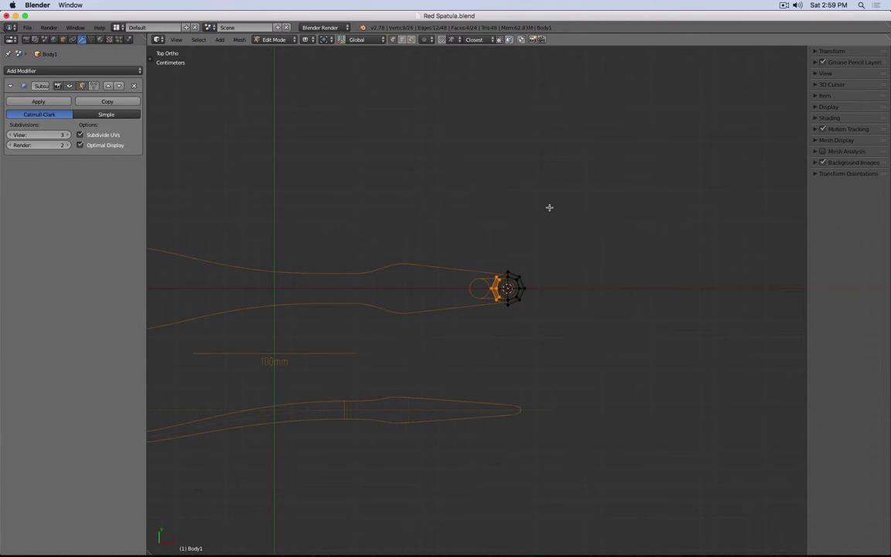
key("x")
left_click(557, 70)
Extrude the half ball's open edge along X to the handle's widest point and scale it up to the drawing's outline.
key("b")
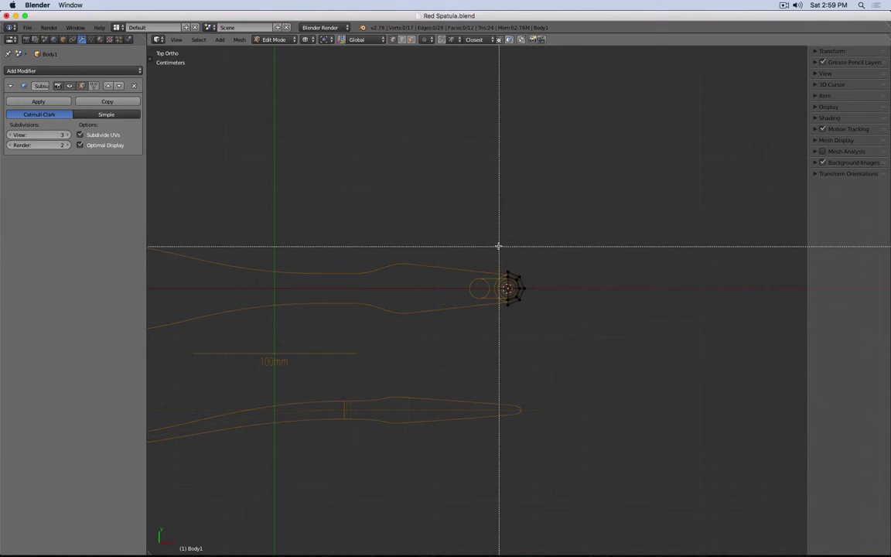
left_click_drag(498, 244, 520, 329)
key("e")
key("Escape")
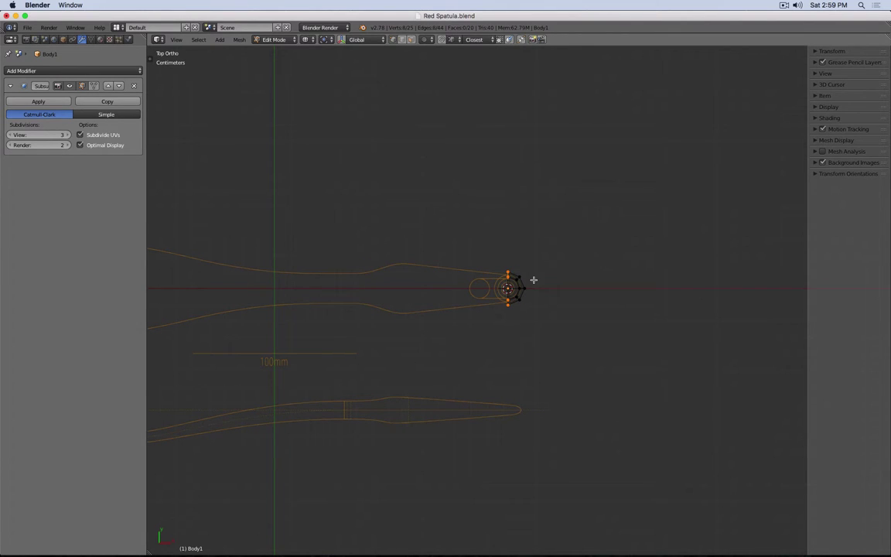
key("g")
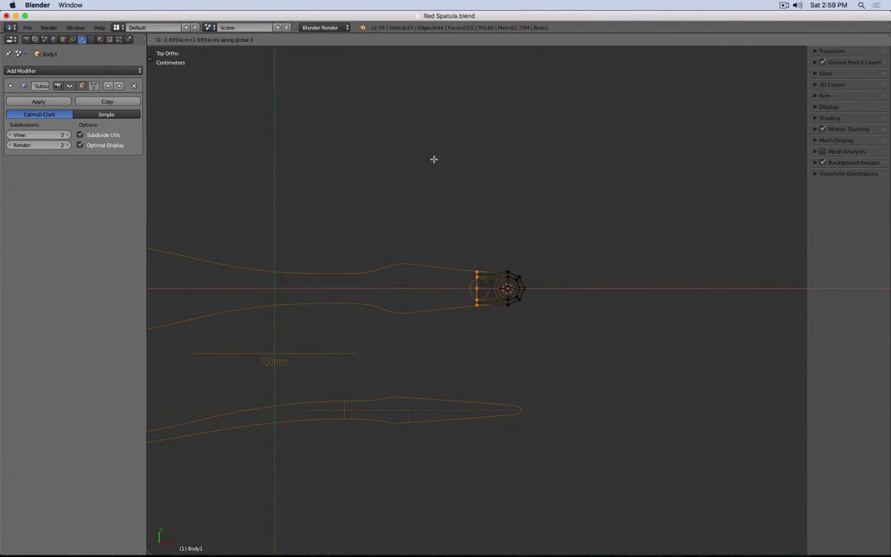
left_click(364, 161)
key("s")
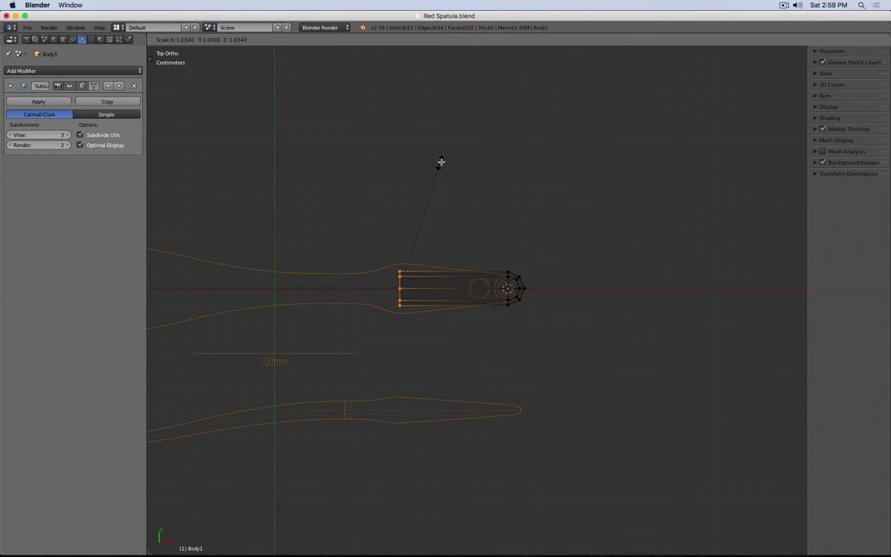
left_click(485, 113)
Extrude the open edge from the widest point to the narrow neck and scale it down to match the outline.
key("e")
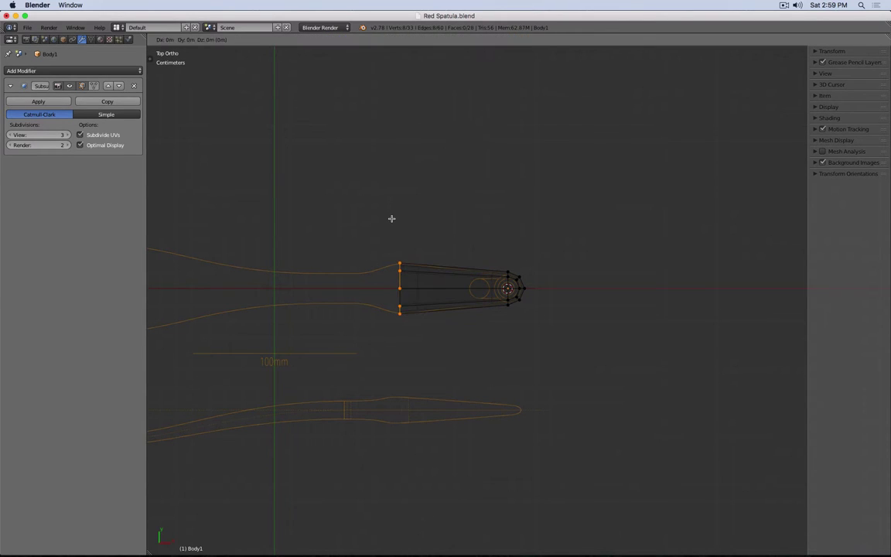
left_click(355, 223)
key("s")
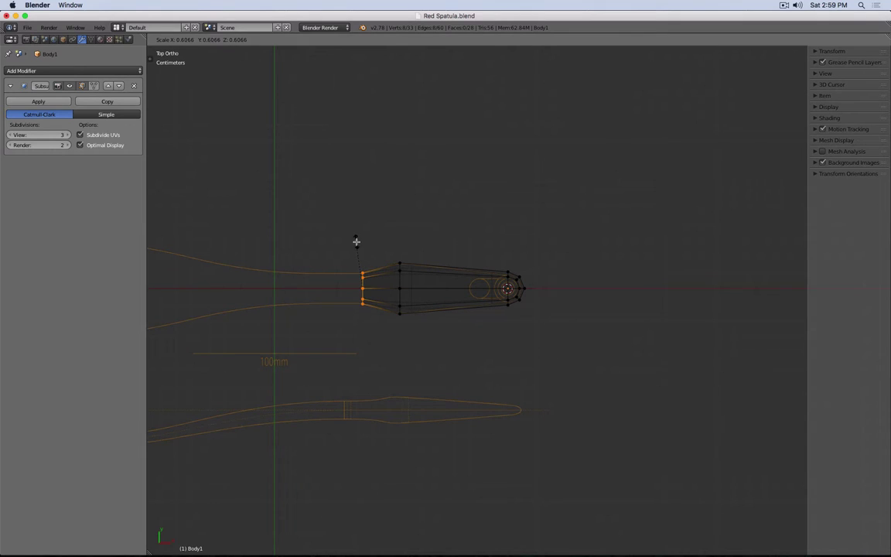
left_click(353, 243)
Extrude the neck edge along the straight shaft, check it shaded, and undo the edits back to the whole ball.
middle_click_drag(334, 241, 523, 237, "shift")
key("e")
left_click(524, 238)
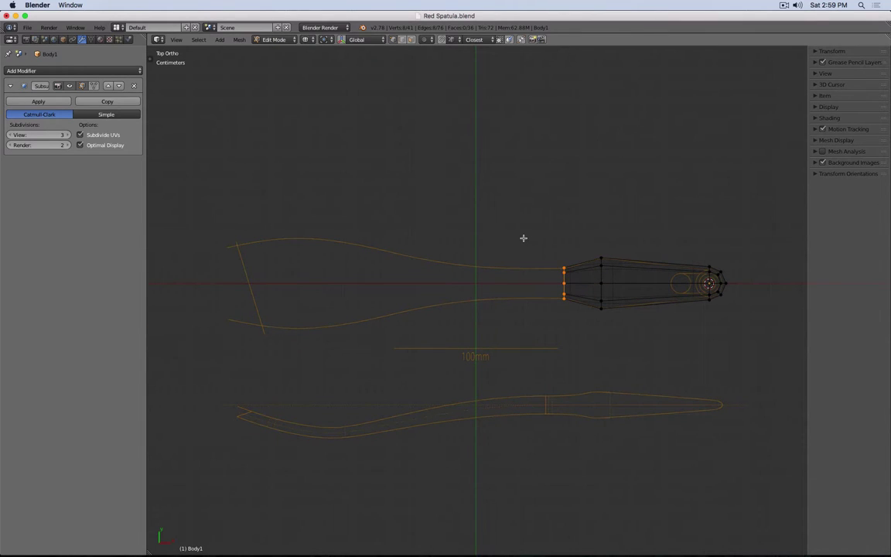
key("e")
left_click(421, 241)
key("Tab")
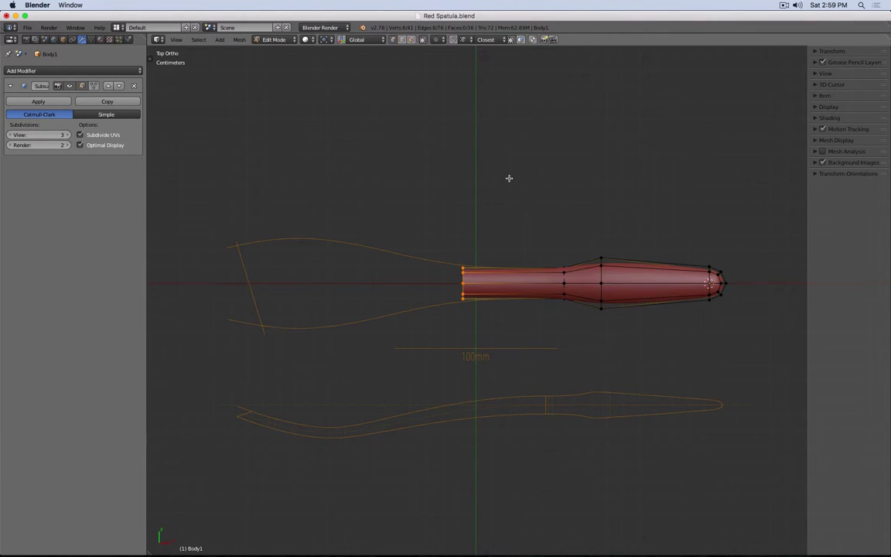
key("ctrl+z")
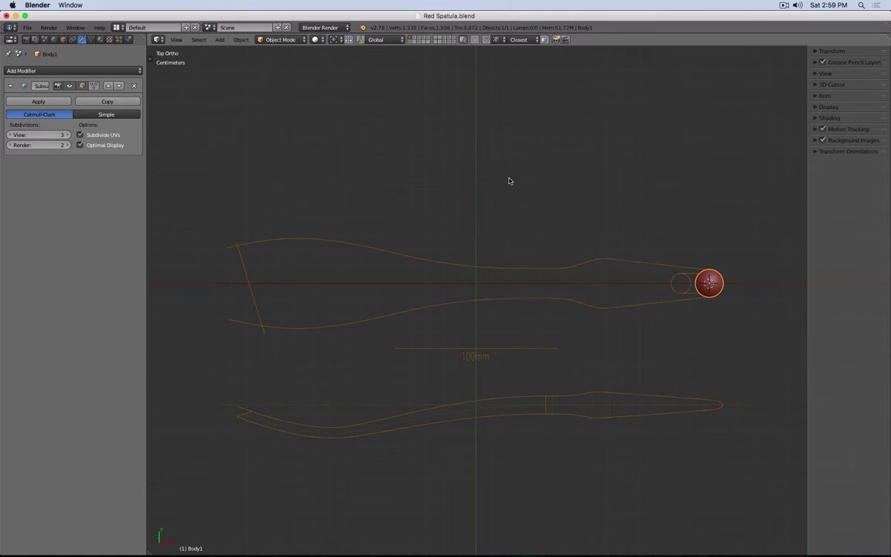
Show the layer with the finished straight body, select it and compare its wireframe with the drawing's profile in the front view.
left_click(414, 40)
right_click(423, 270)
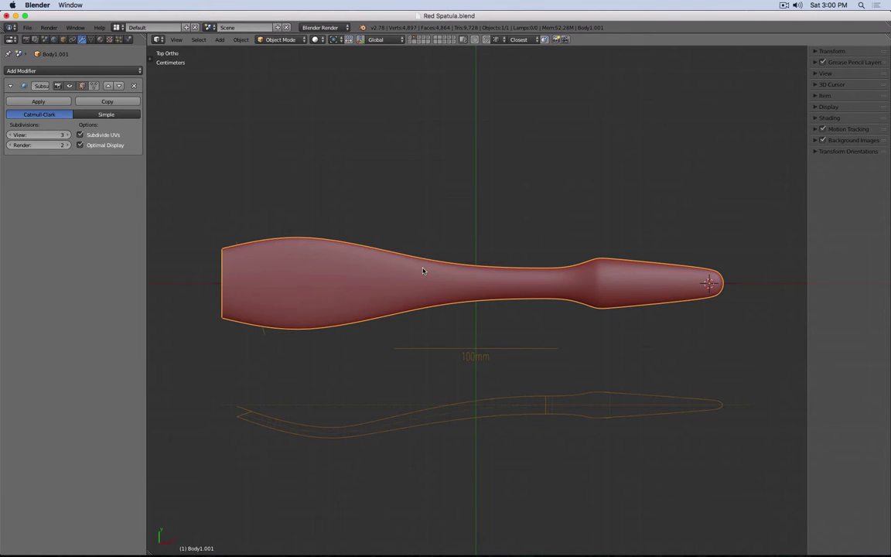
key("KP_1")
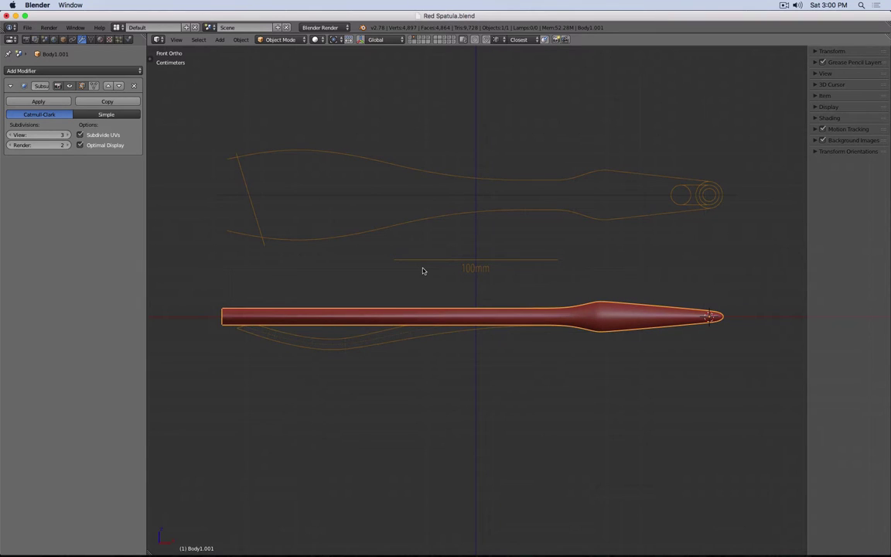
key("z")
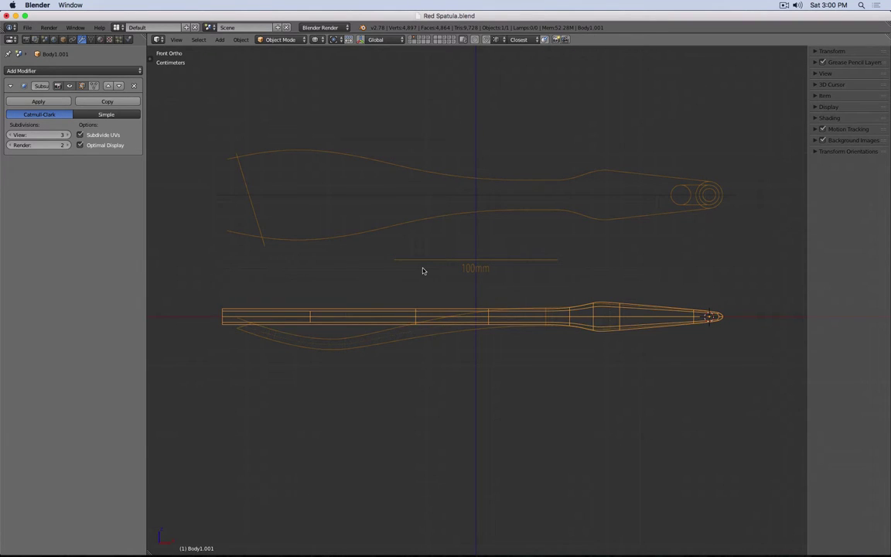
scroll(662, 311, "up", 4)
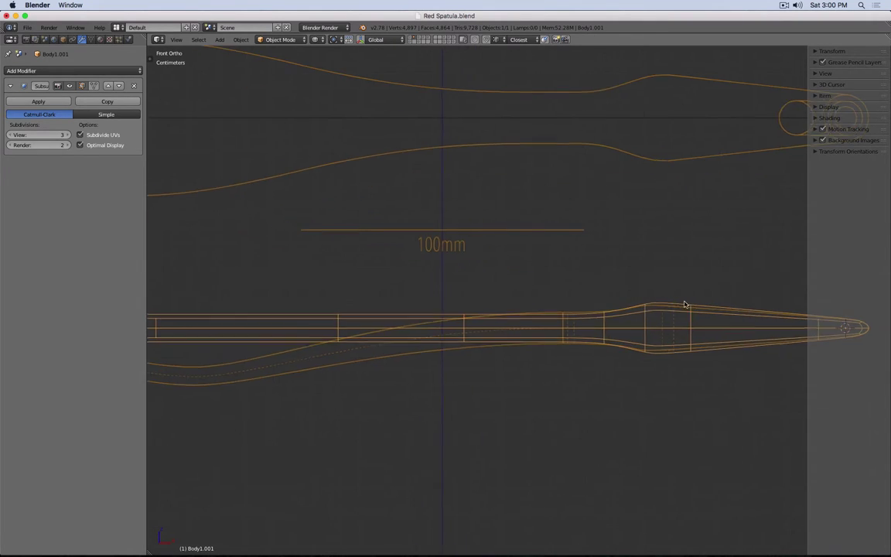
scroll(664, 309, "up", 2)
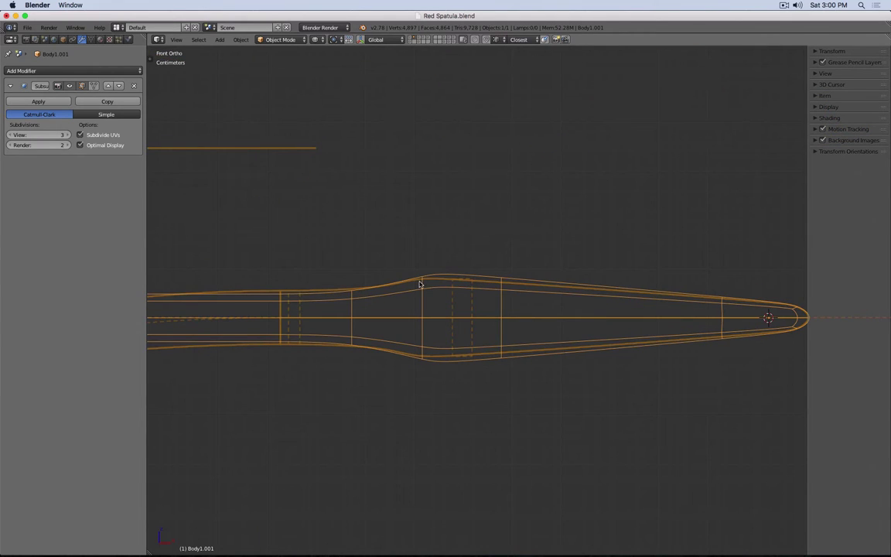
middle_click_drag(330, 282, 352, 281, "shift")
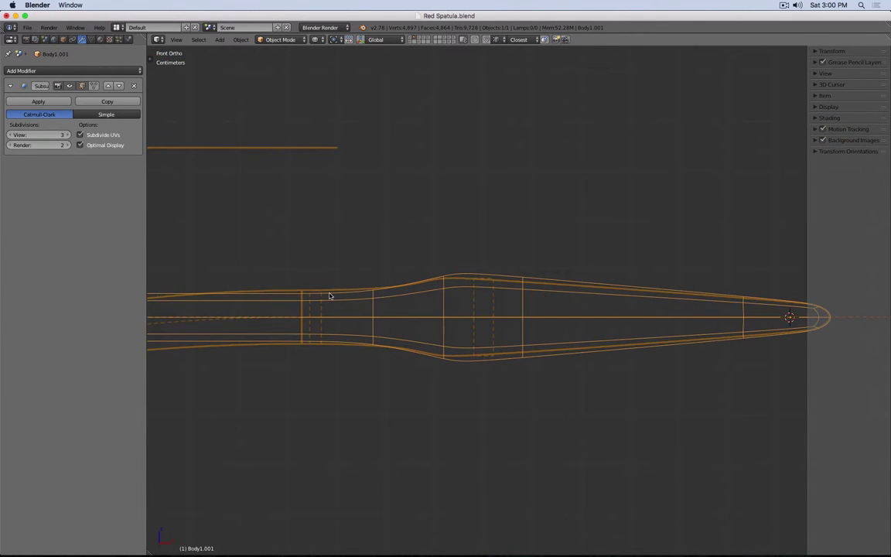
scroll(519, 281, "down", 6)
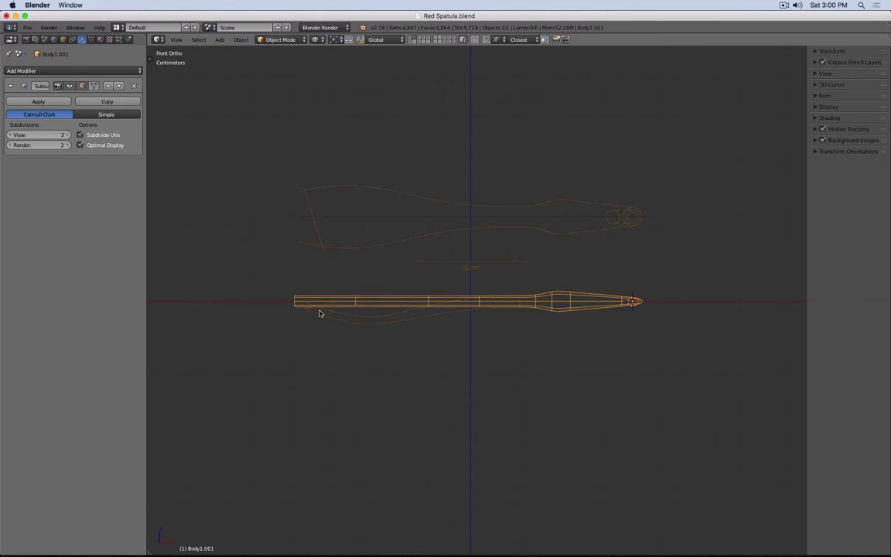
Select the body's entire mesh in Edit Mode from the top, fit the edit cage to the subdivision result, and return to Object Mode.
key("KP_7")
key("Tab")
key("z")
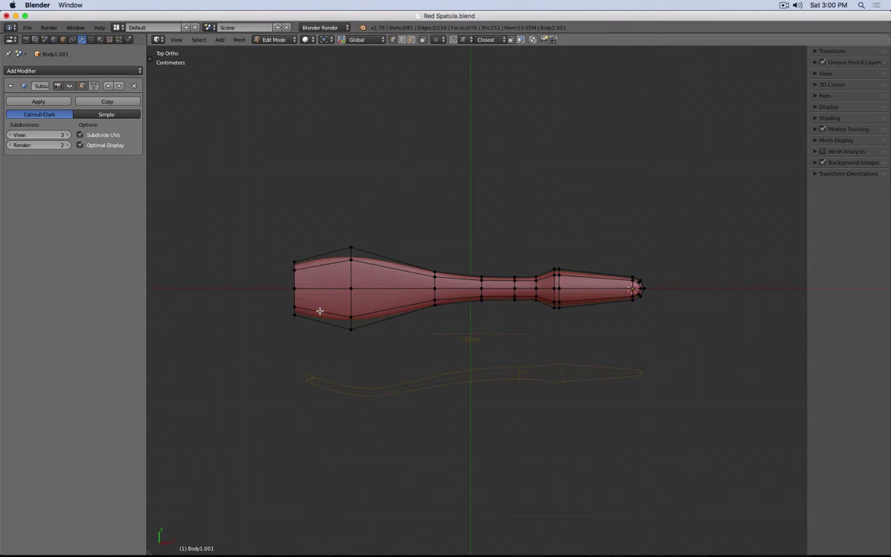
key("a")
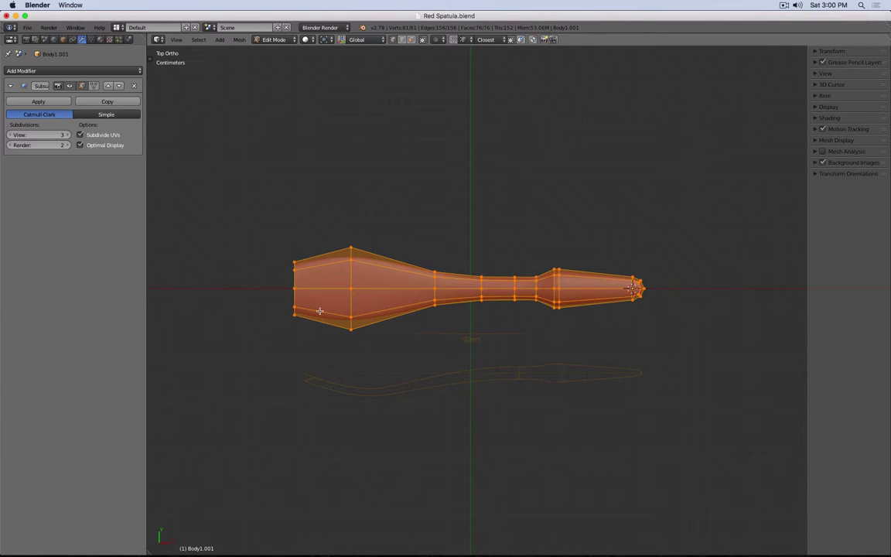
left_click(93, 85)
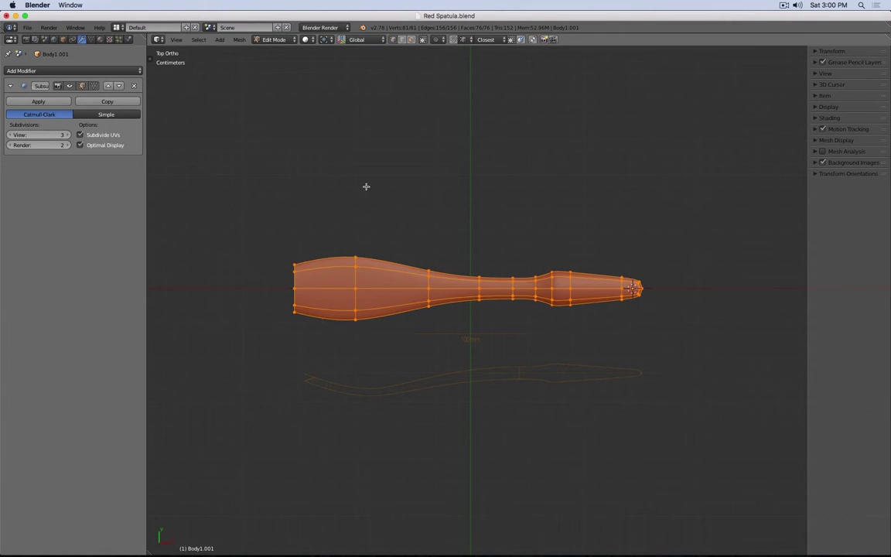
key("Tab")
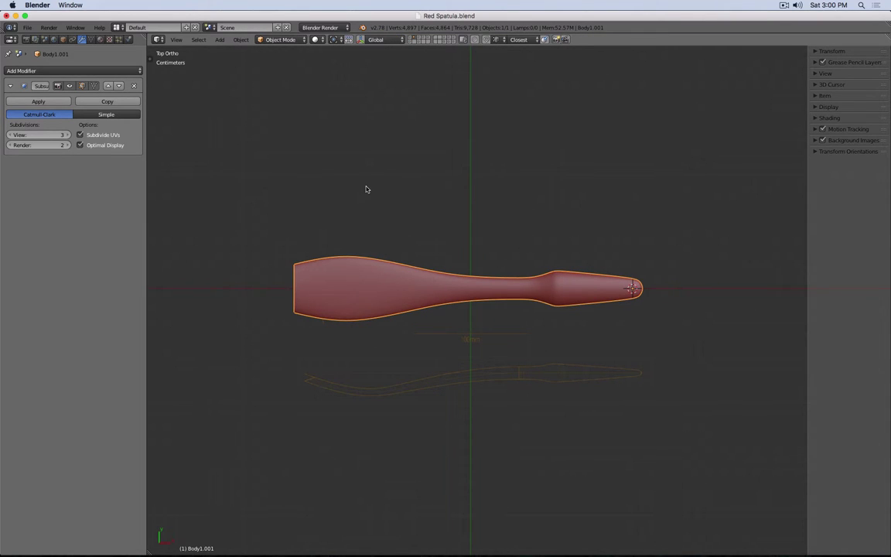
Show the layer with the bent body and examine its curvature from the front and at an angle.
key("KP_1")
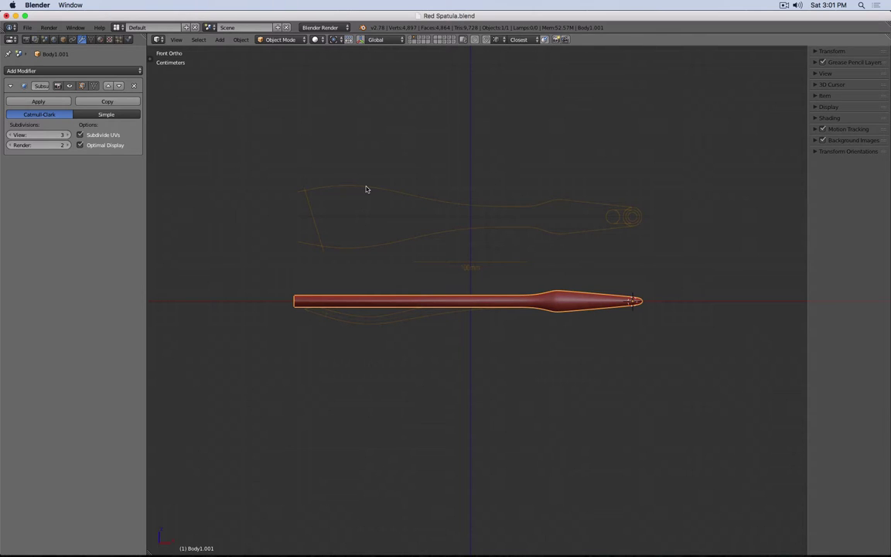
left_click(417, 37)
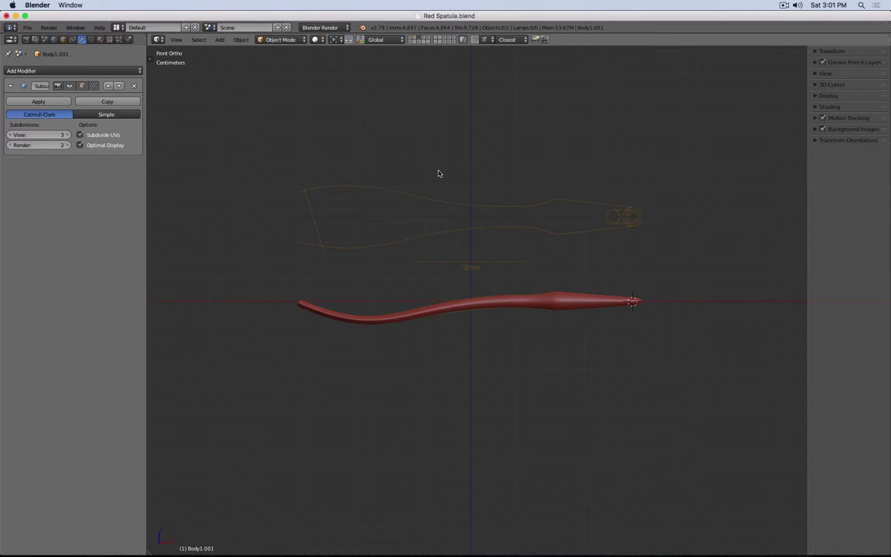
mouse_move(438, 174)
middle_mouse_down()
mouse_move(439, 304)
mouse_move(438, 185)
middle_mouse_up()
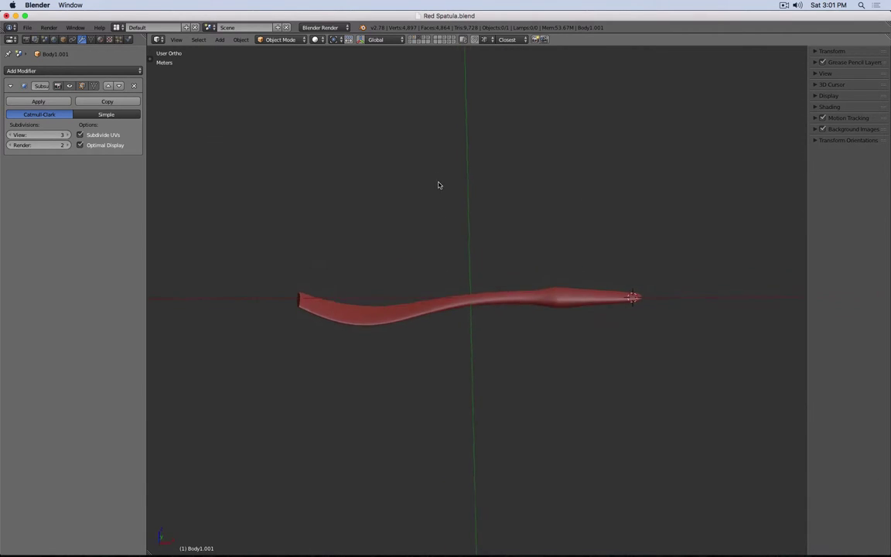
key("KP_1")
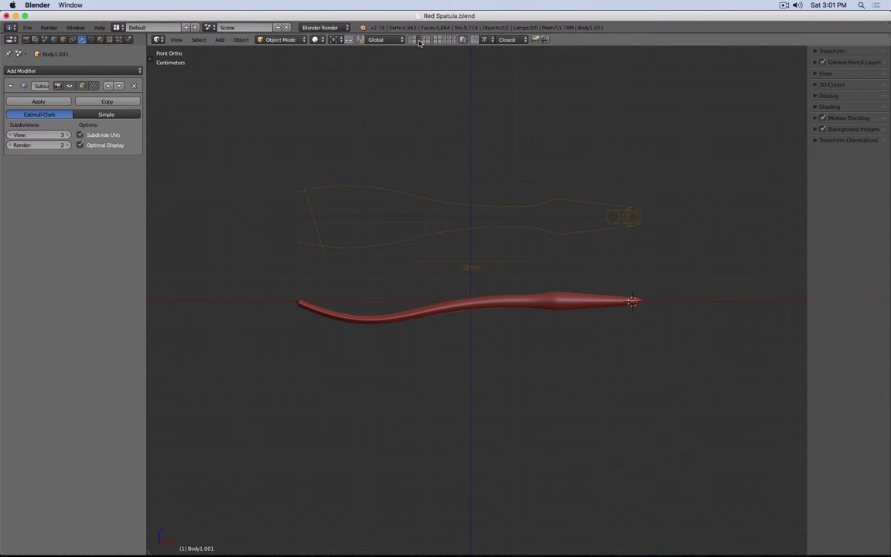
Show only the layer with the bend curve, select the curve and open it in Edit Mode.
left_click(418, 41)
right_click(602, 293)
middle_click_drag(603, 292, 603, 263)
key("Tab")
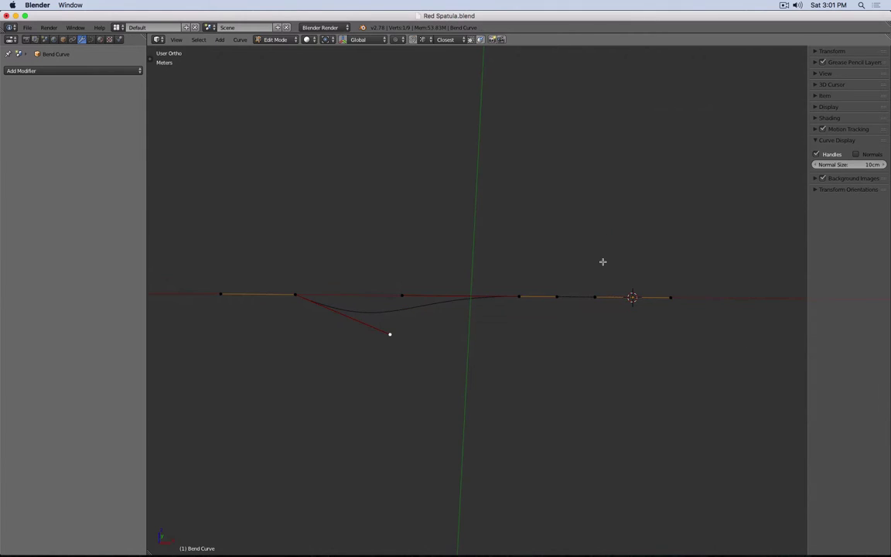
key("Tab")
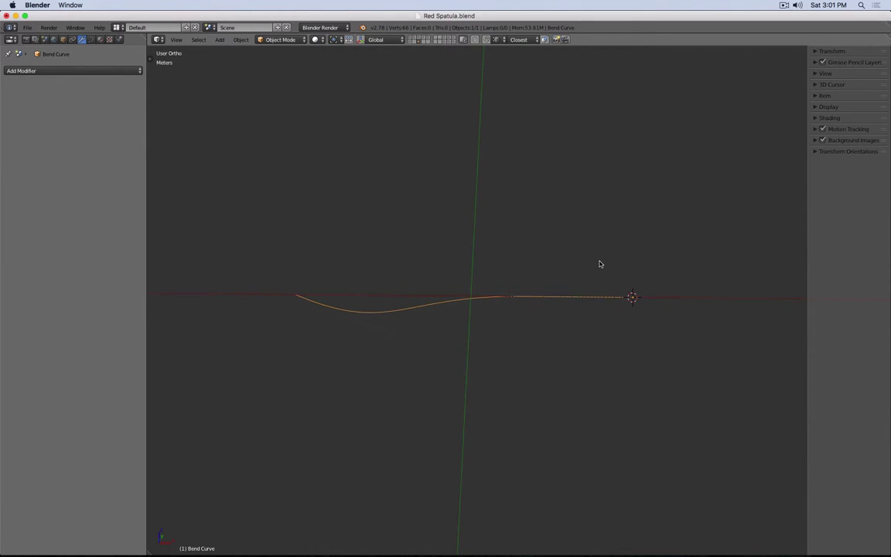
key("Tab")
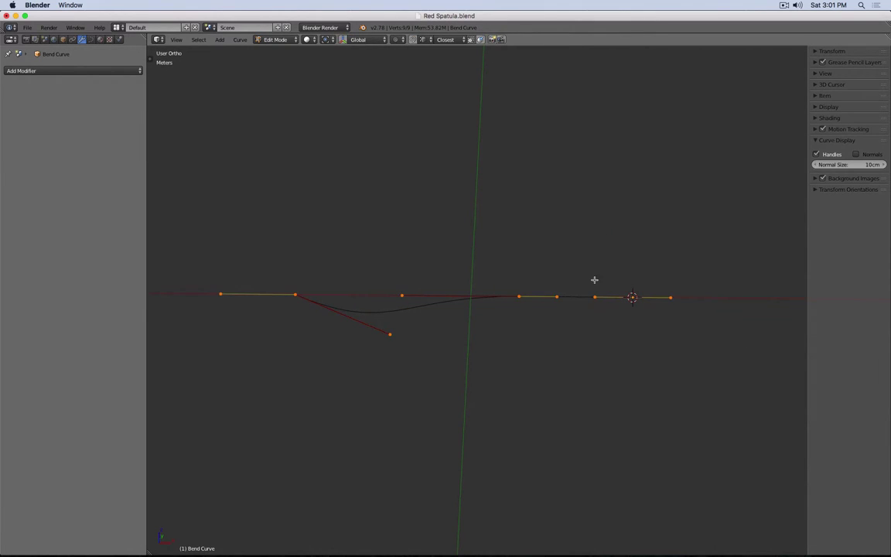
Select the bend curve's points and handles one after another and examine their placement against the front drawing.
right_click(636, 313)
right_click(520, 299)
right_click(302, 296)
right_click(388, 334)
right_click(400, 295)
key("KP_1")
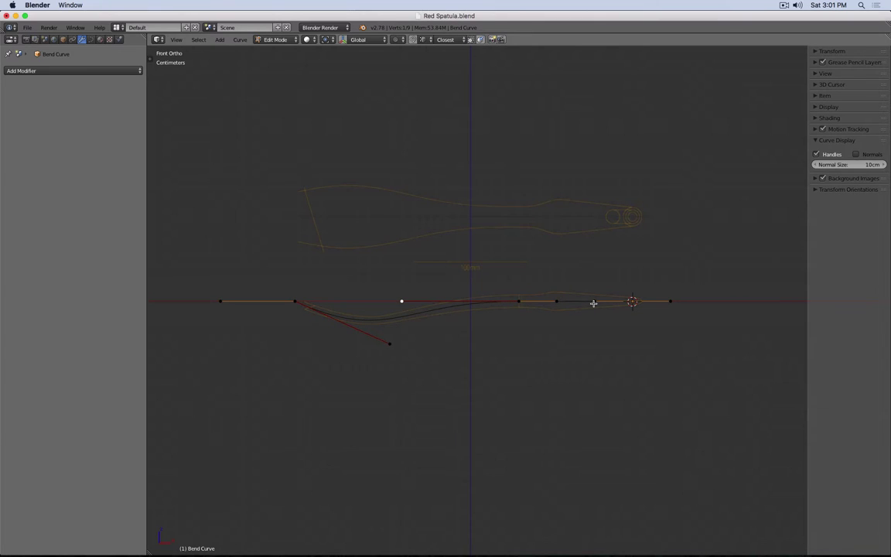
scroll(599, 304, "down", 2)
scroll(591, 309, "up", 6)
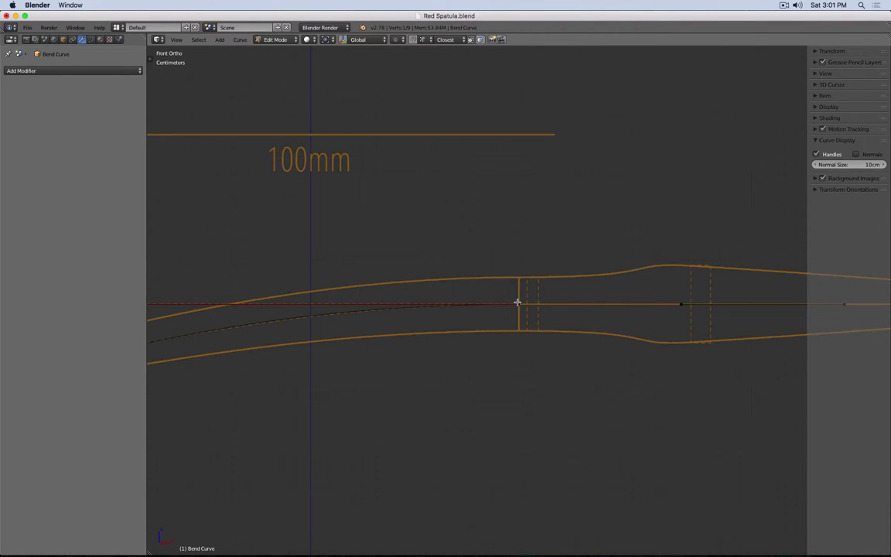
Set the two facing handles on the bend curve's straight handle segment to the Vector type.
right_click(682, 304)
scroll(687, 276, "down", 2)
middle_click_drag(665, 248, 454, 230, "shift")
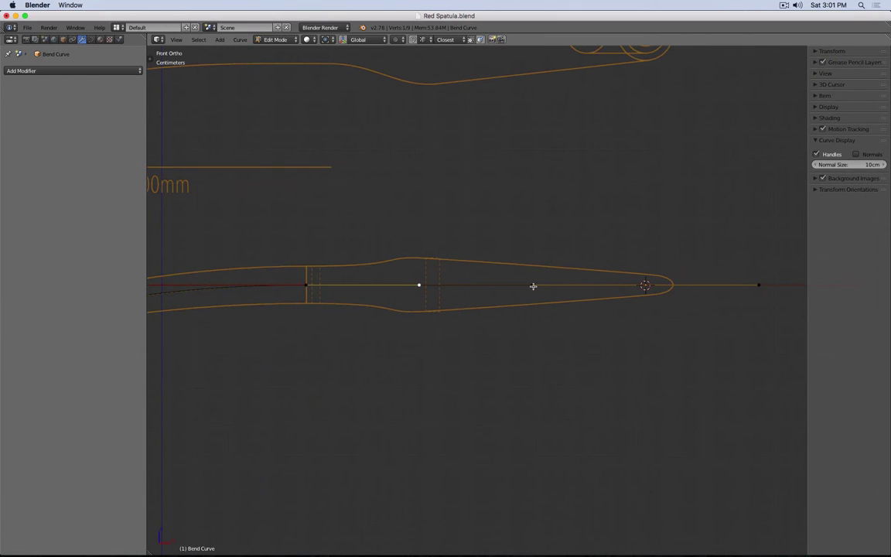
right_click(532, 283, "shift")
key("v")
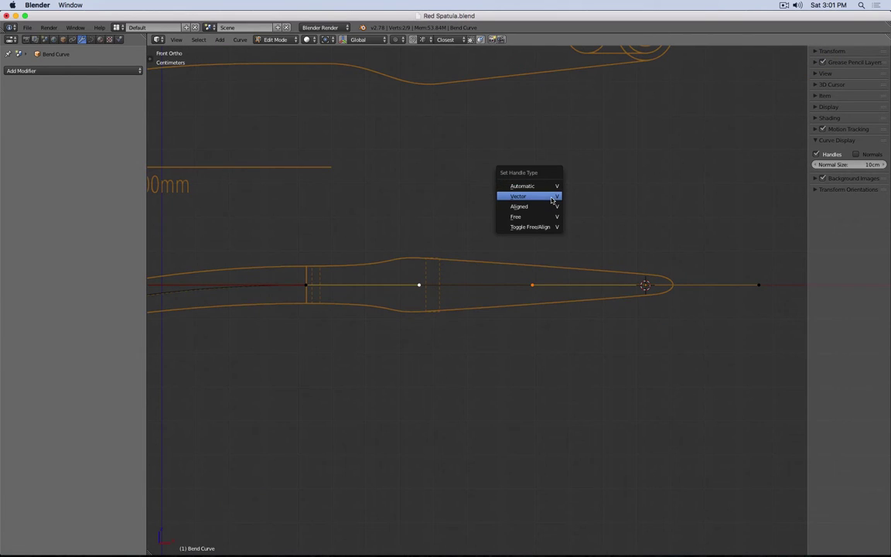
left_click(551, 197)
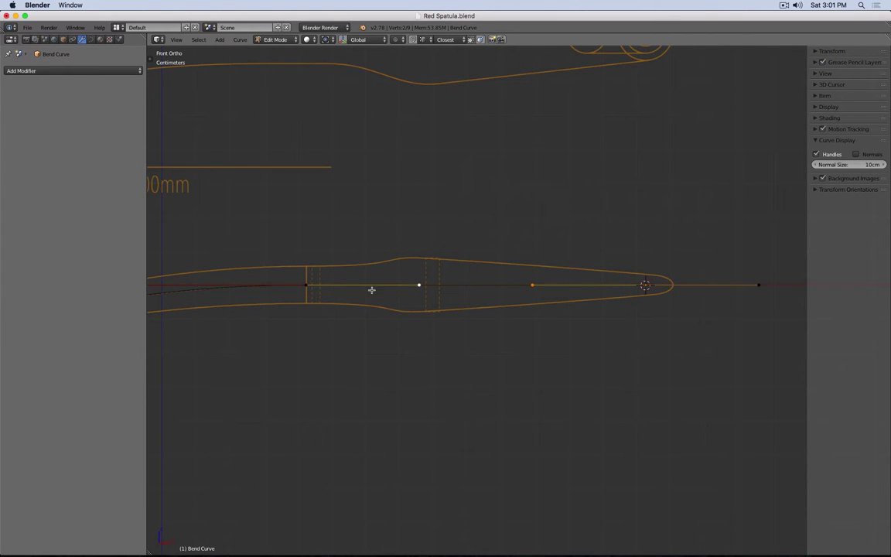
Leave curve editing and compare the whole bend curve in wireframe with the centreline of the drawing's side profile.
middle_click_drag(338, 246, 570, 241, "shift")
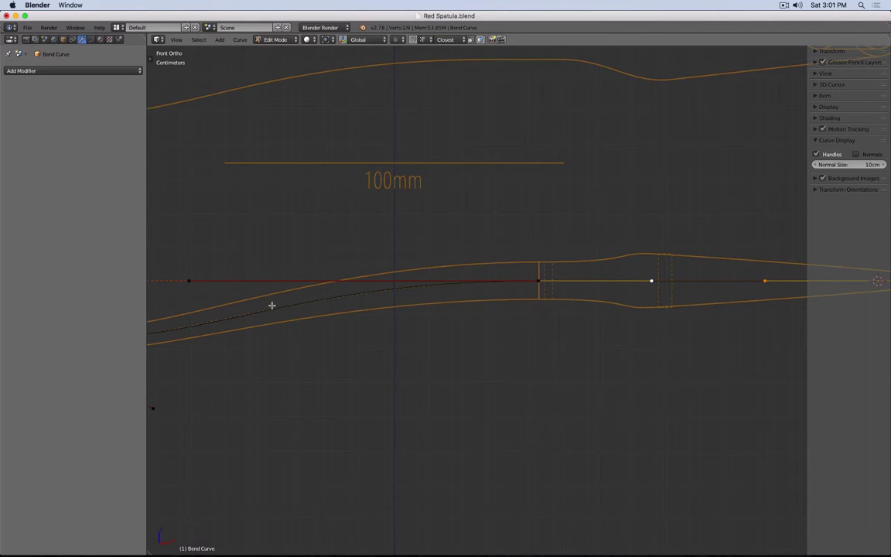
scroll(345, 321, "down", 4)
scroll(345, 320, "down", 1)
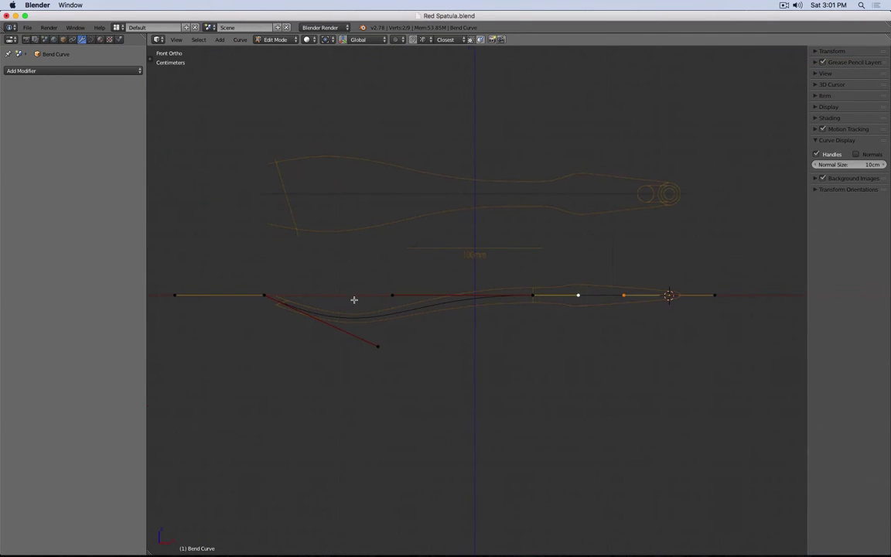
key("Tab")
key("z")
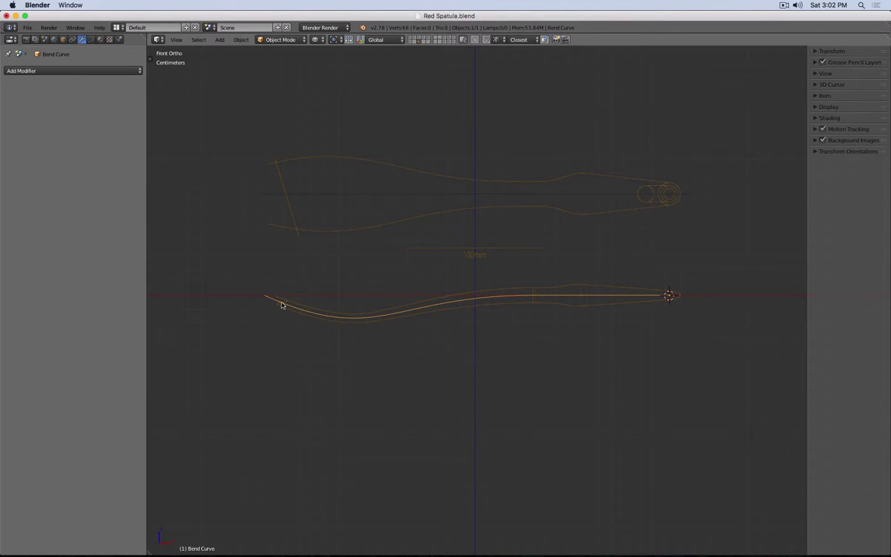
Show only the body's layer, select the body and turn off the viewport display of its Curve modifier.
left_click(417, 38)
right_click(296, 307)
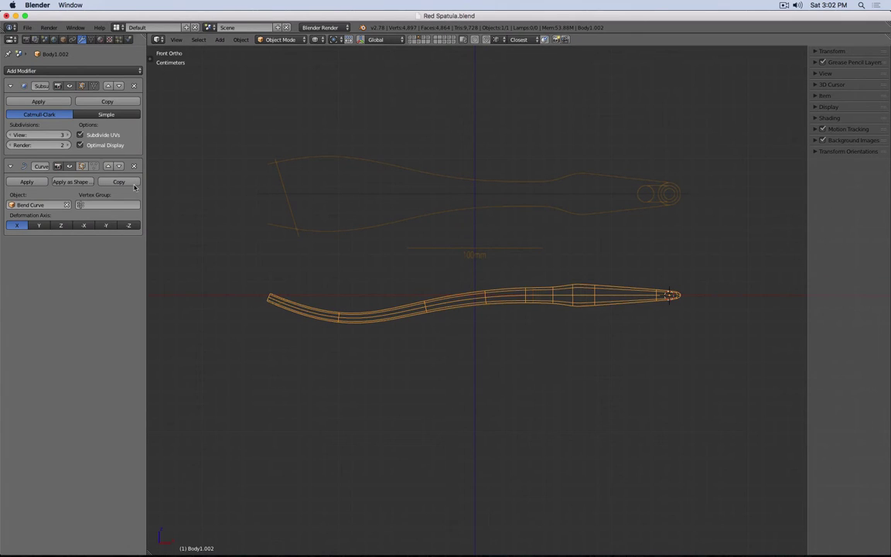
left_click(69, 166)
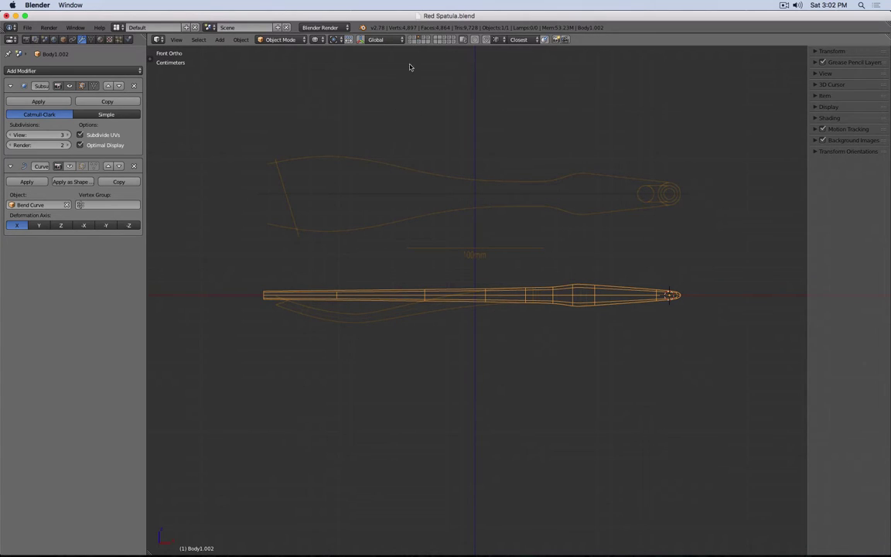
Select the blade-end vertices in Edit Mode and enable the manipulator and proportional editing with Linear falloff.
key("Tab")
key("a")
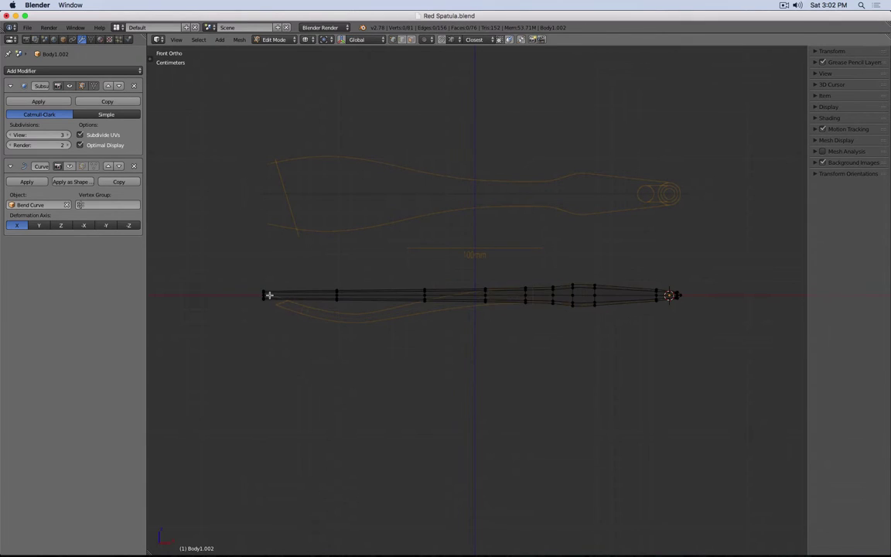
key("b")
left_click_drag(243, 258, 269, 347)
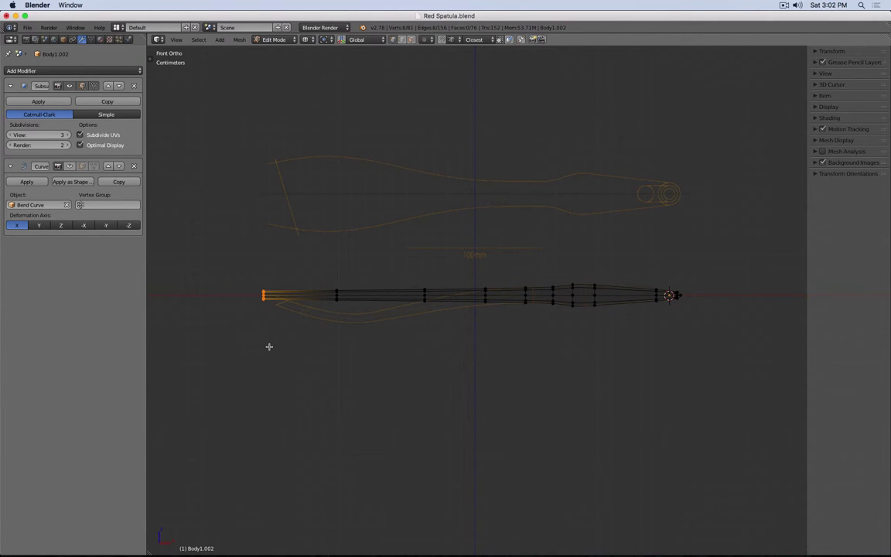
left_click(343, 40)
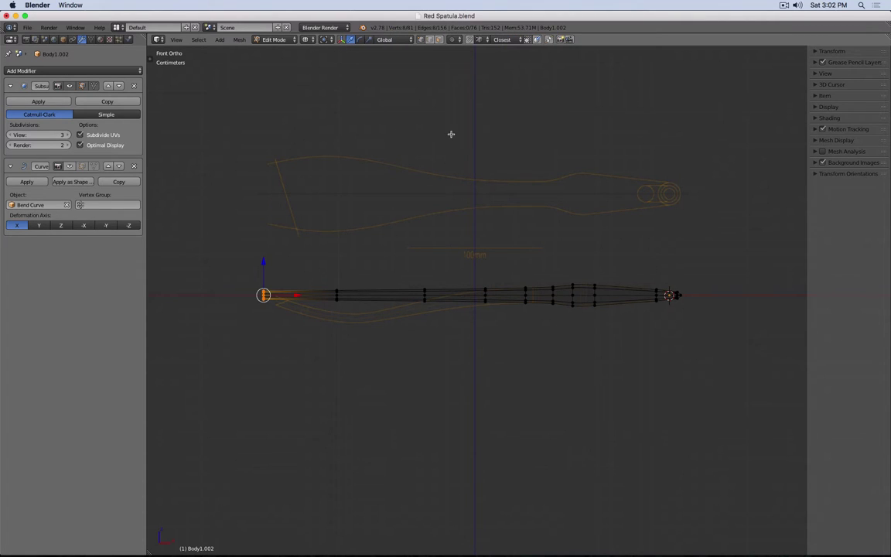
key("o")
left_click(468, 40)
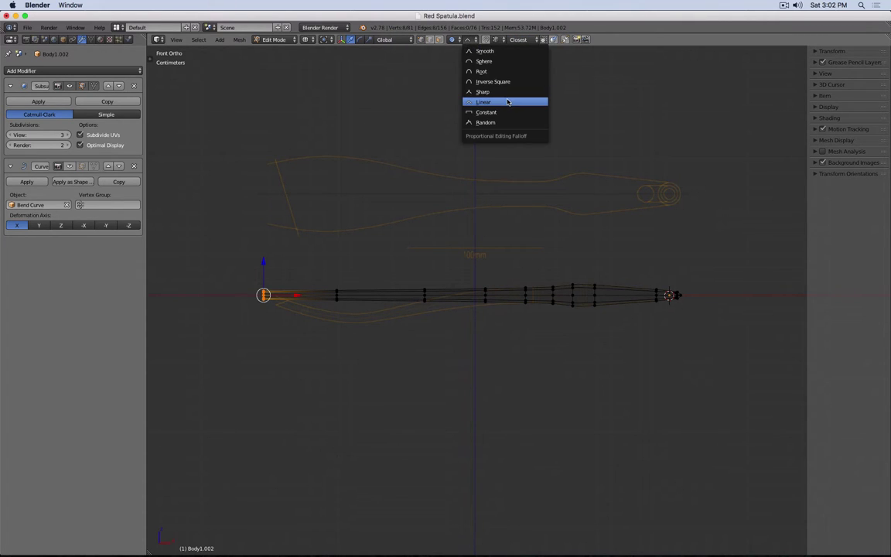
left_click(509, 102)
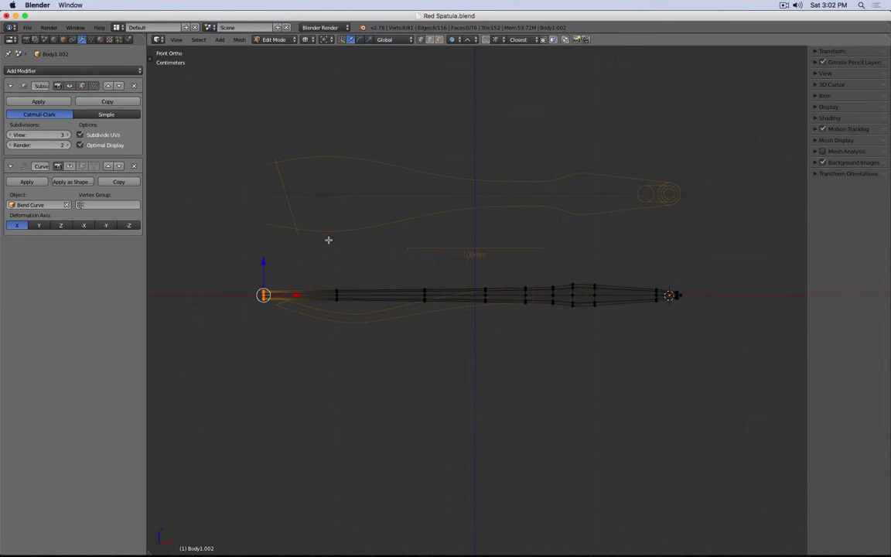
Try to scale the blade end along Z with proportional editing while varying the influence radius.
key("s")
key("z")
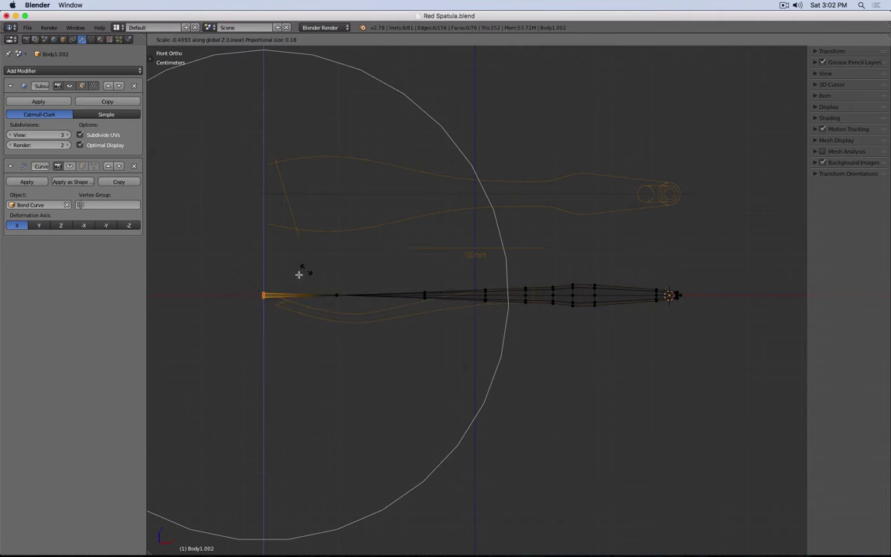
scroll(395, 204, "down", 3)
scroll(395, 204, "up", 3)
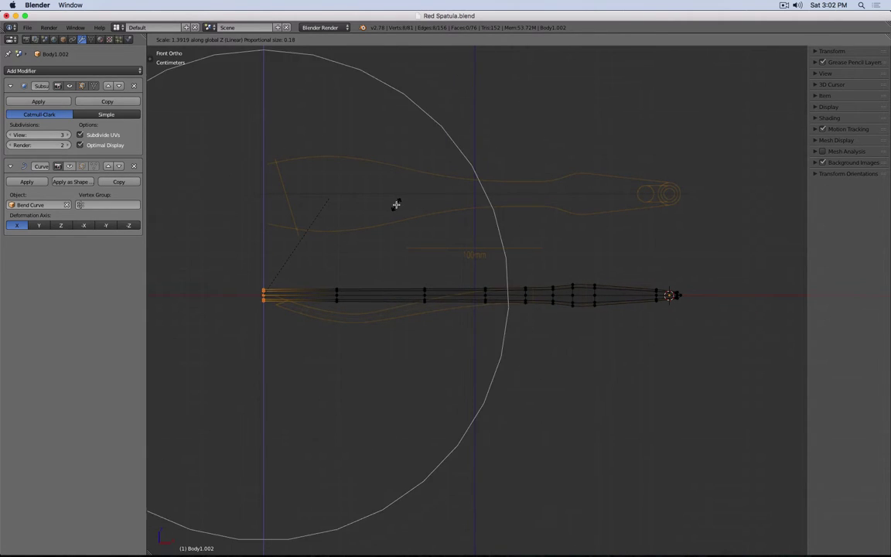
scroll(396, 204, "down", 3)
scroll(395, 204, "up", 4)
scroll(395, 204, "up", 4)
scroll(395, 204, "down", 4)
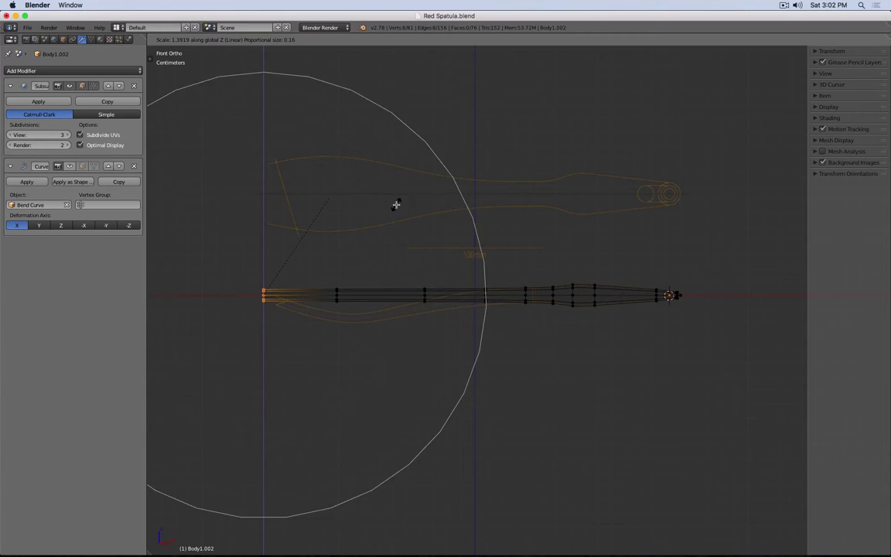
scroll(396, 204, "up", 4)
scroll(396, 204, "down", 4)
scroll(396, 204, "down", 2)
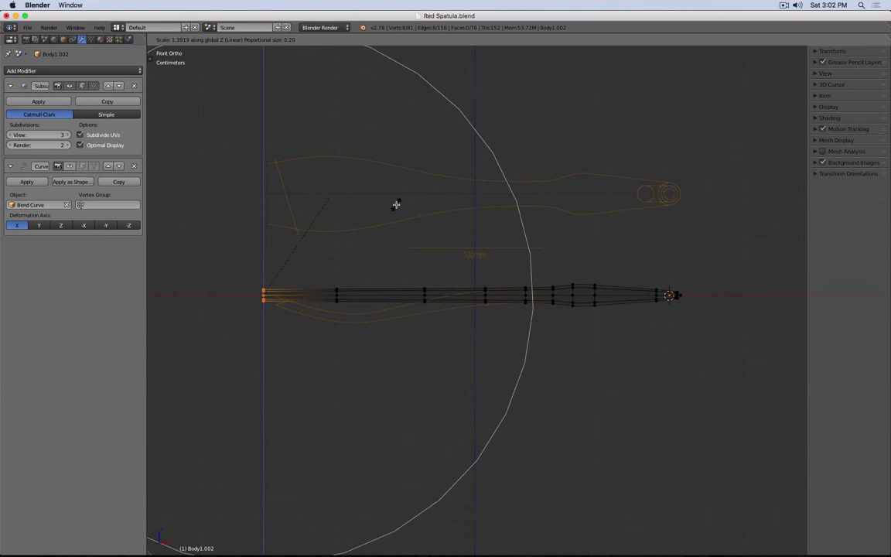
scroll(395, 204, "up", 2)
scroll(395, 205, "down", 2)
scroll(433, 204, "up", 2)
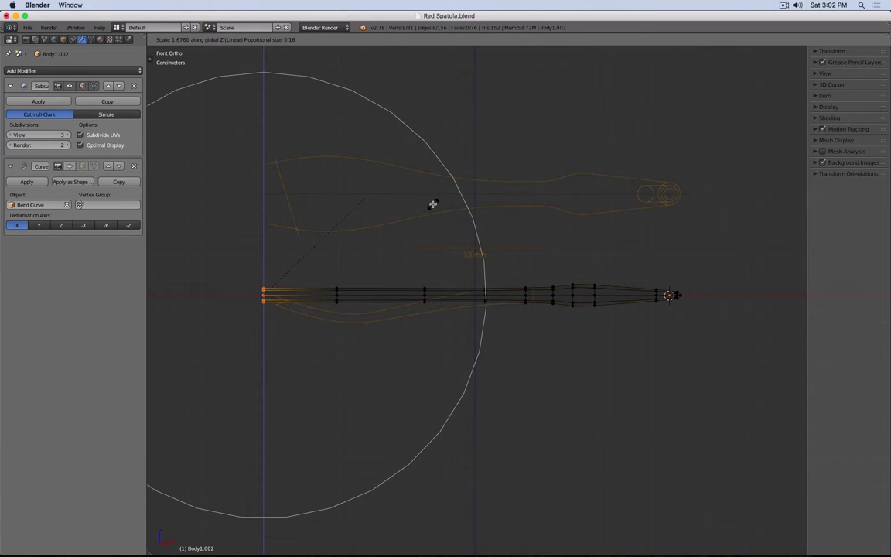
scroll(433, 204, "down", 1)
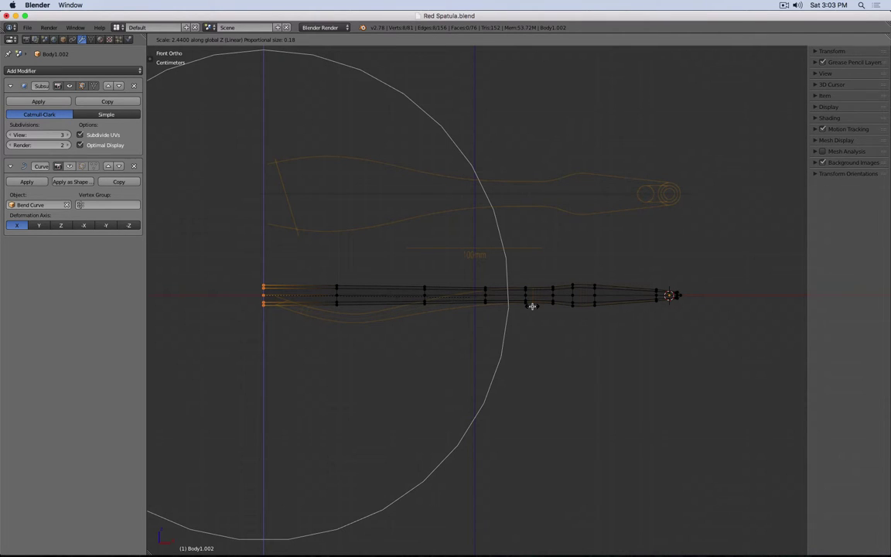
key("Escape")
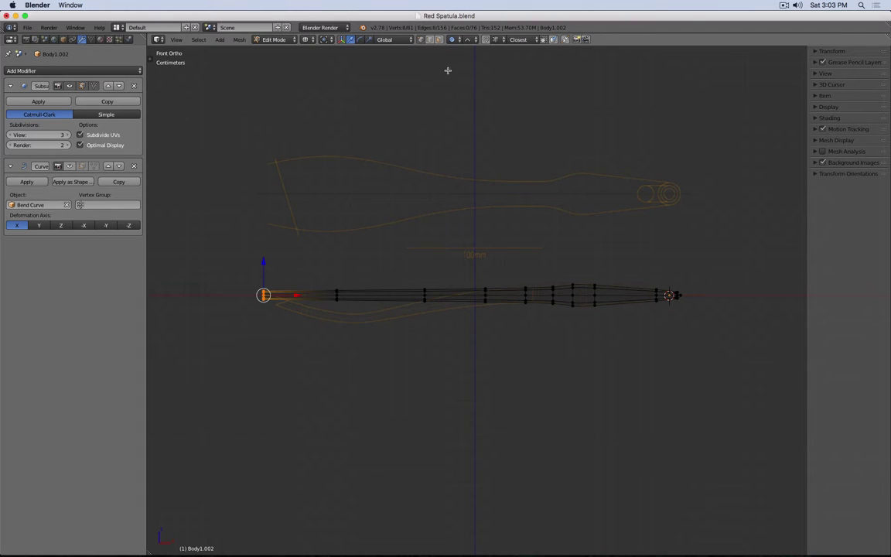
Leave Edit Mode, return to solid shading and turn the Curve modifier's viewport display back on.
key("Tab")
key("z")
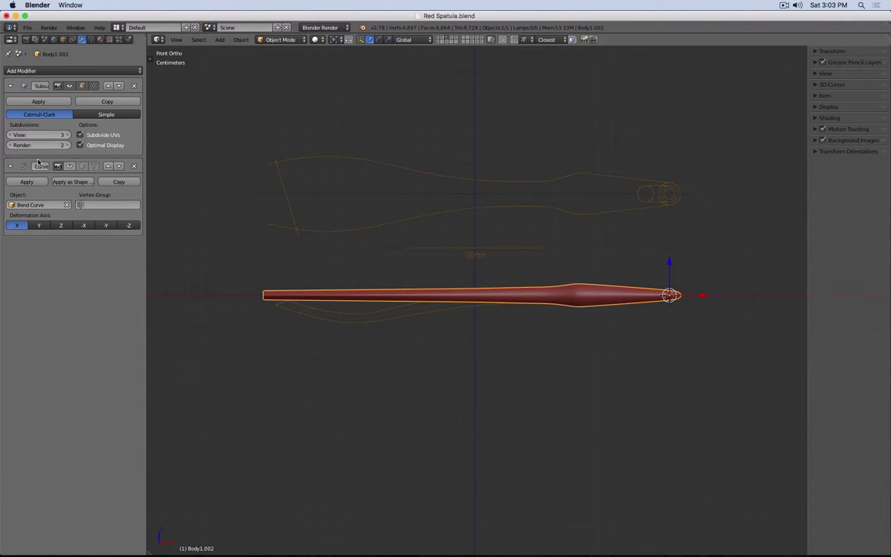
left_click(69, 166)
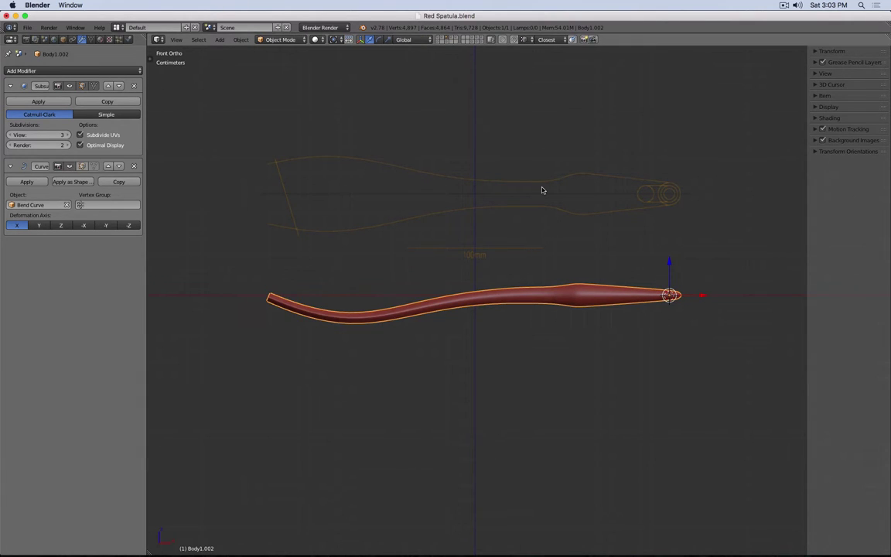
Compare the bent body in wireframe with the drawings from the top and front views, especially at the blade end.
key("KP_7")
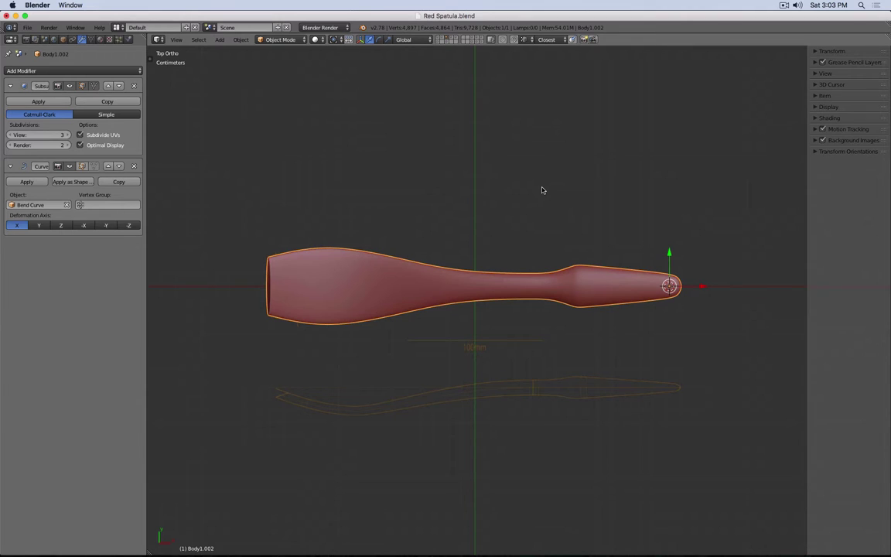
key("z")
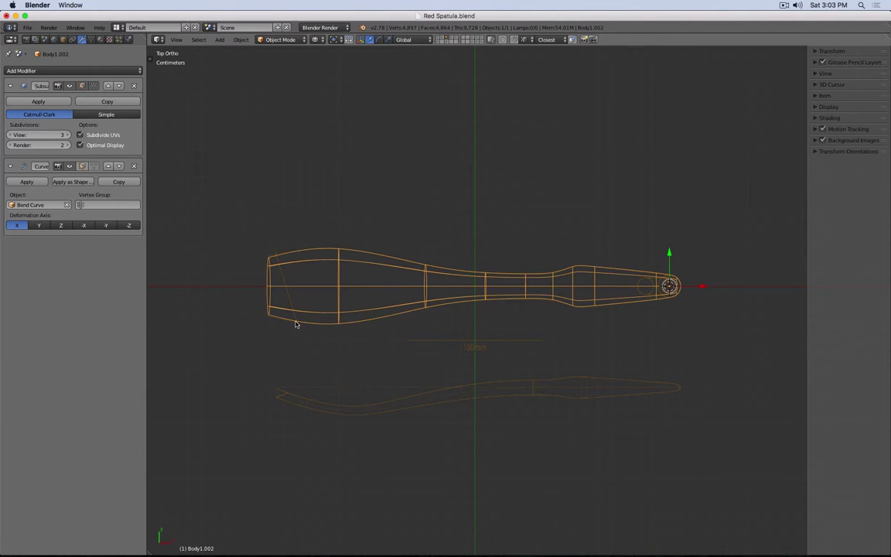
key("KP_1")
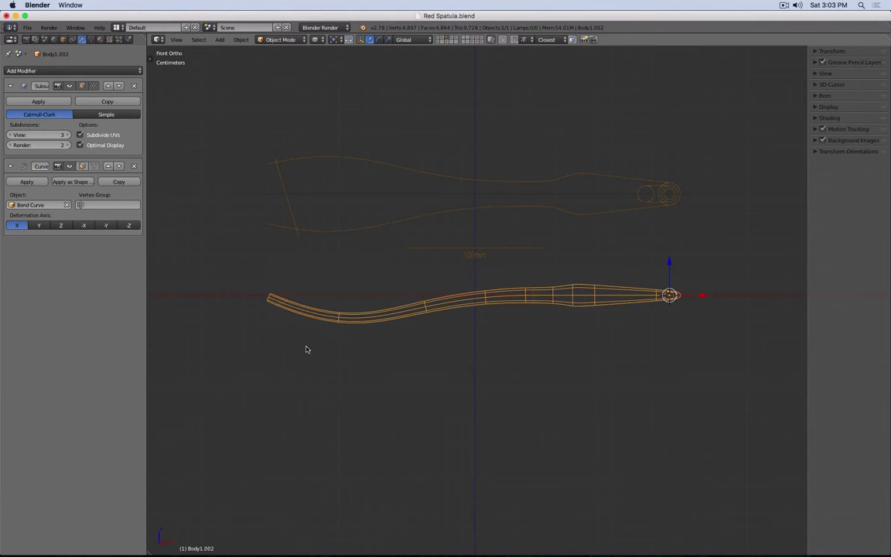
key("KP_7")
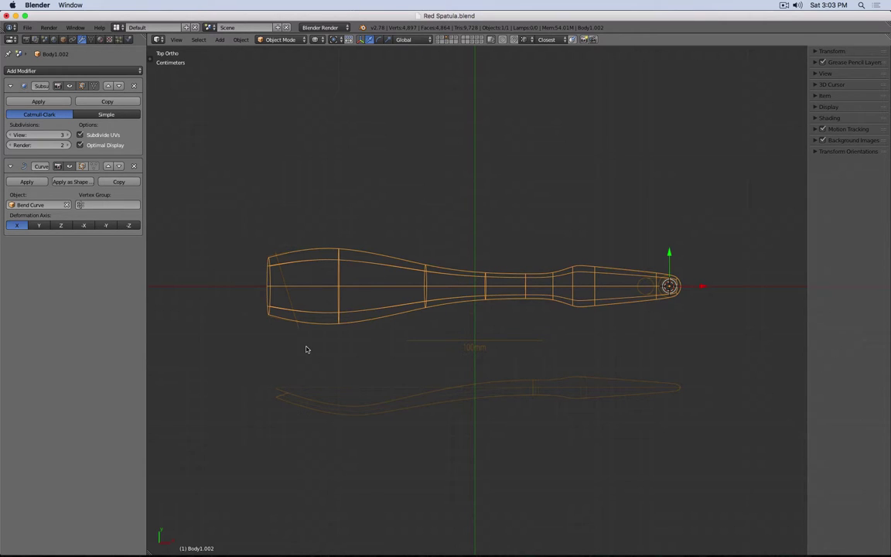
key("KP_1")
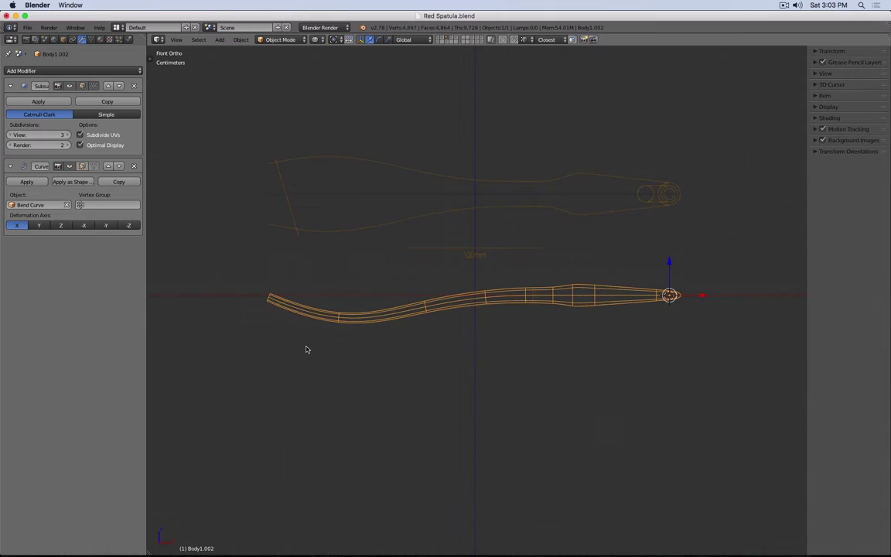
Show only the layer with the closed, rounded-end body and open that body in Edit Mode with solid shading.
left_click(453, 38)
middle_click_drag(449, 151, 422, 254)
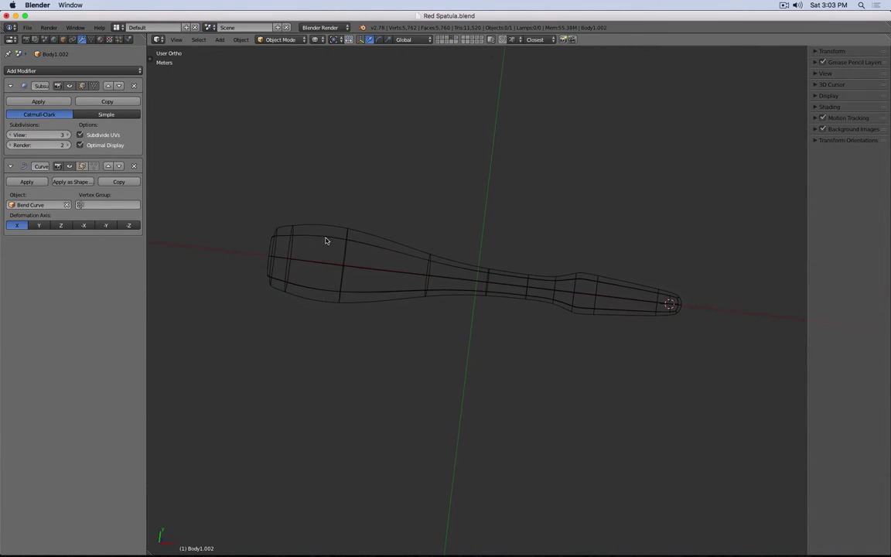
right_click(291, 235)
key("Tab")
scroll(257, 231, "up", 5)
key("z")
middle_click_drag(259, 230, 328, 199)
middle_click_drag(271, 397, 498, 177, "shift")
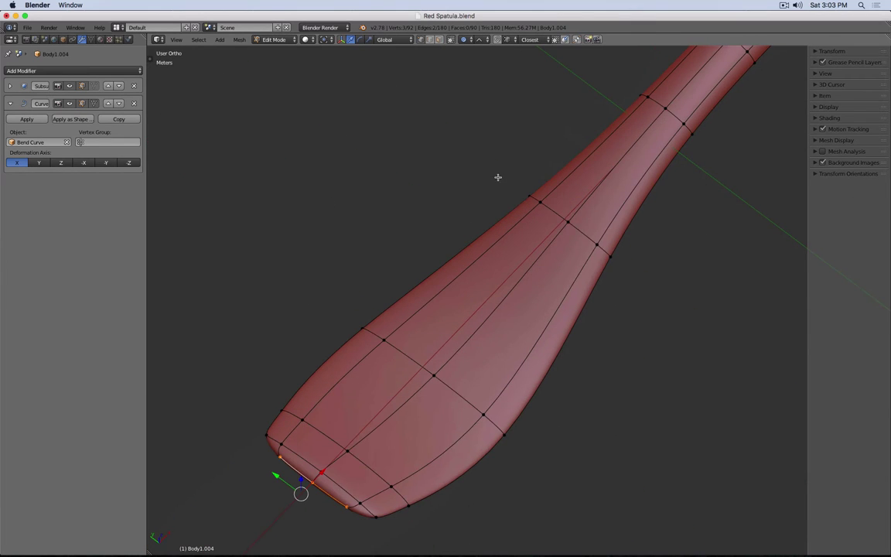
Focus on the selected blade-tip edges and turn off the Subdivision Surface modifier's cage adjustment in Edit Mode.
key("KP_Decimal")
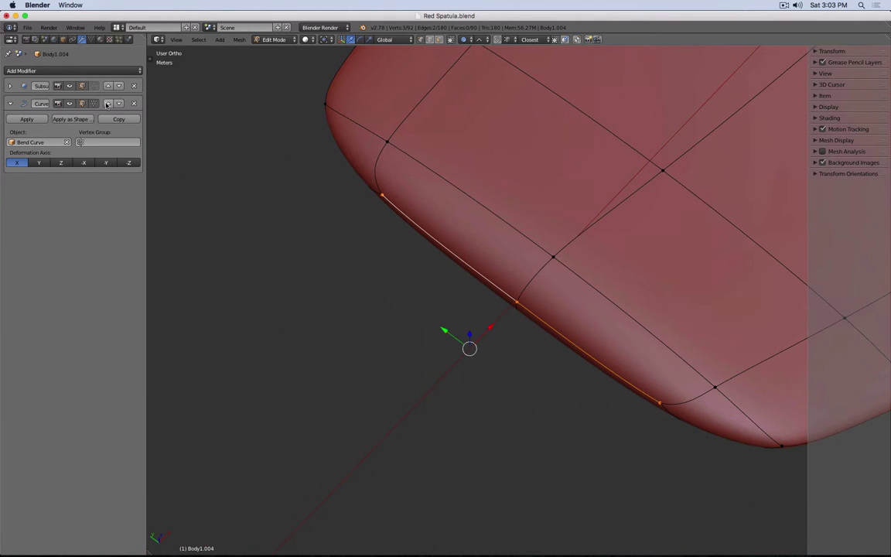
left_click(94, 86)
middle_click_drag(365, 253, 481, 91)
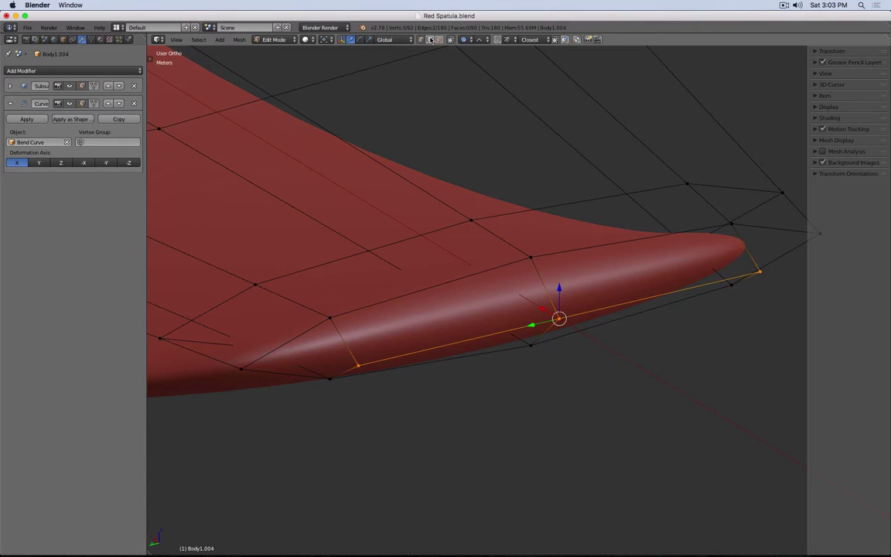
Delete one of the two middle edges running along the blade tip.
left_click(376, 362)
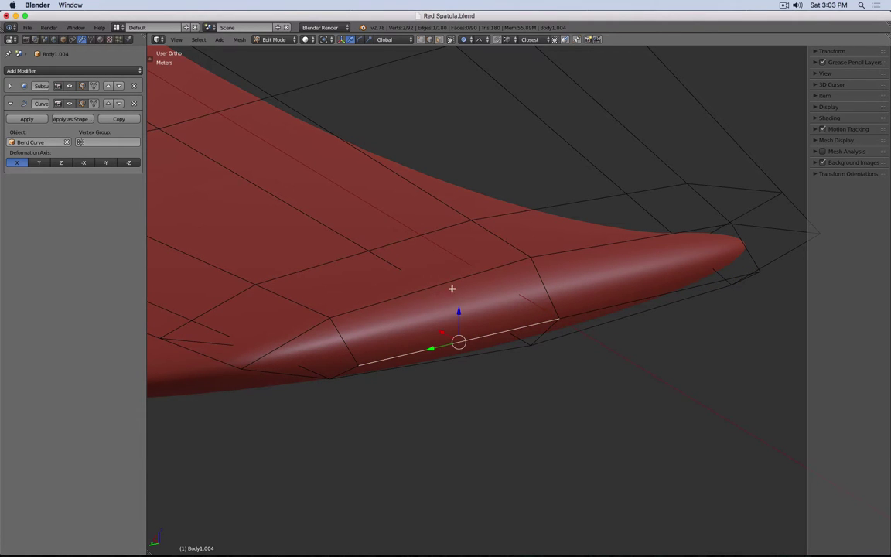
key("x")
left_click(423, 321)
middle_click_drag(424, 314, 465, 308)
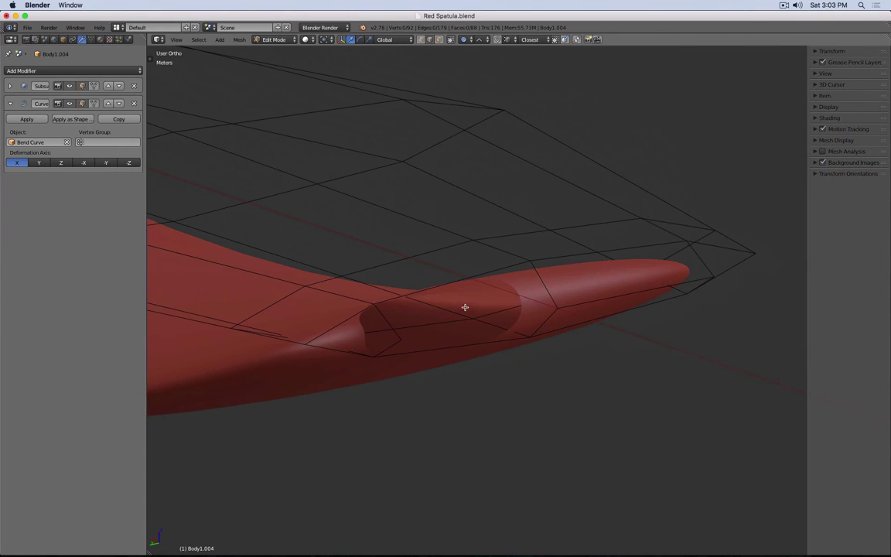
Try to fill the opening between the two short vertical edges at the blade tip with a face.
right_click(393, 318)
right_click(542, 288, "shift")
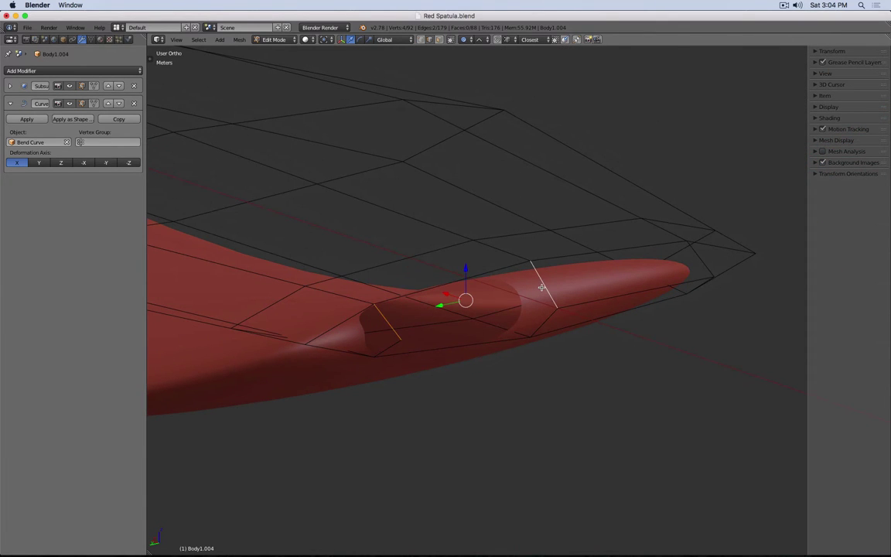
key("f")
key("ctrl+z")
Delete the remaining middle edges of the blade tip, including those at the corner, leaving the tip open along its width.
right_click(547, 319)
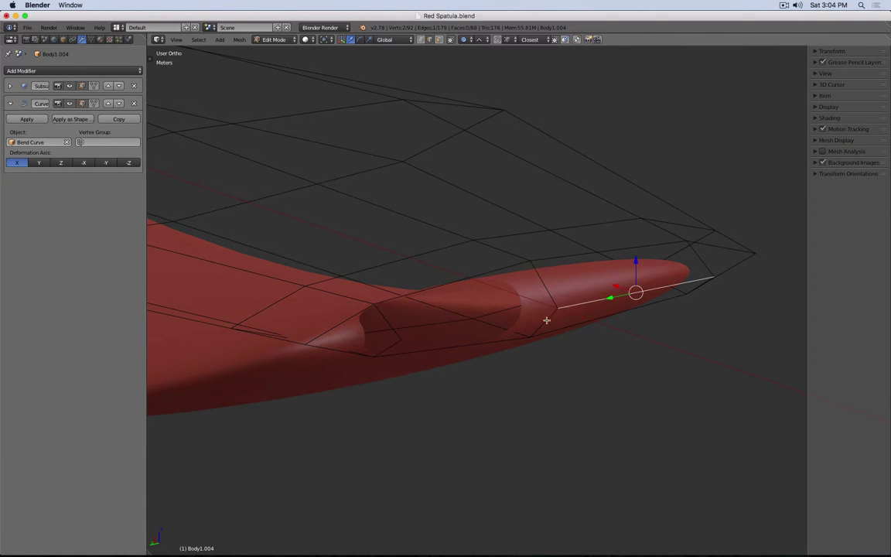
key("x")
left_click(569, 298)
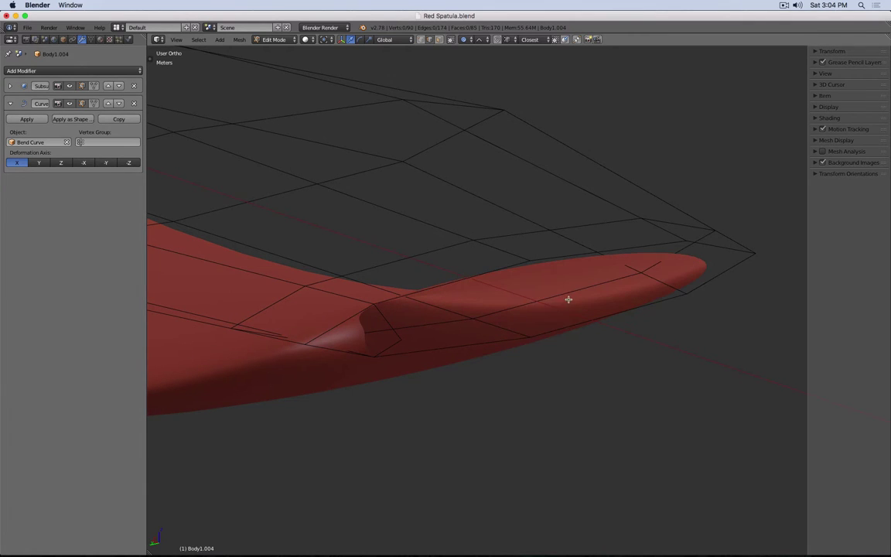
right_click(390, 340)
key("x")
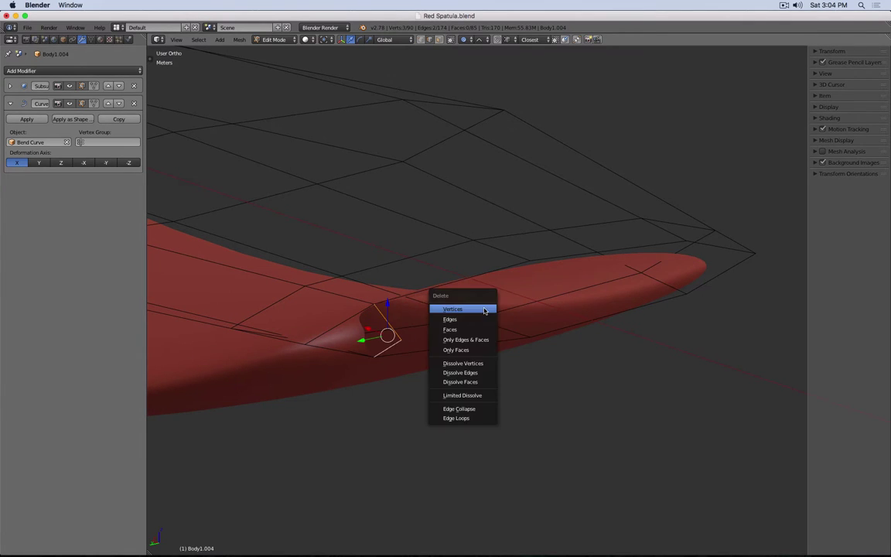
left_click(484, 319)
Fill both halves of the open blade tip with faces between their upper and lower edges.
right_click(563, 256)
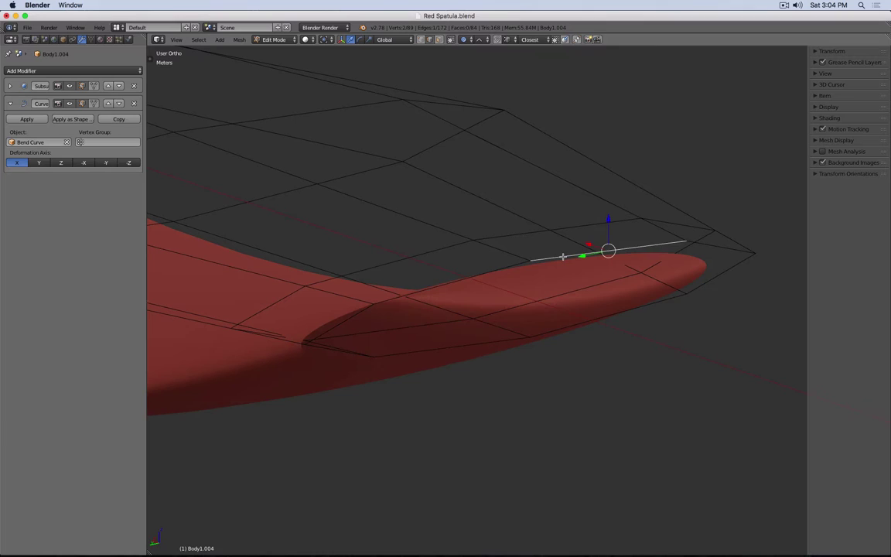
right_click(576, 320, "shift")
key("f")
right_click(503, 268)
right_click(491, 341, "shift")
key("f")
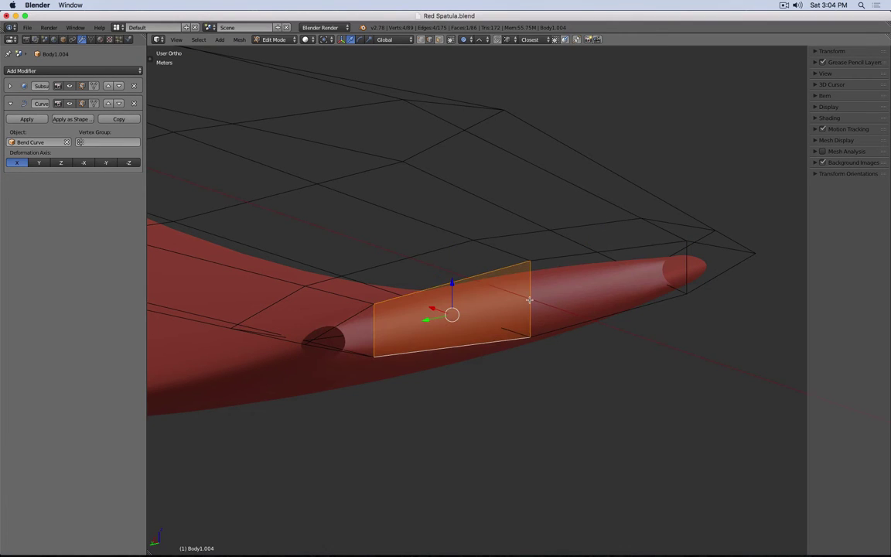
Add a centred loop cut running lengthwise through the two faces across the open blade tip.
right_click(364, 315)
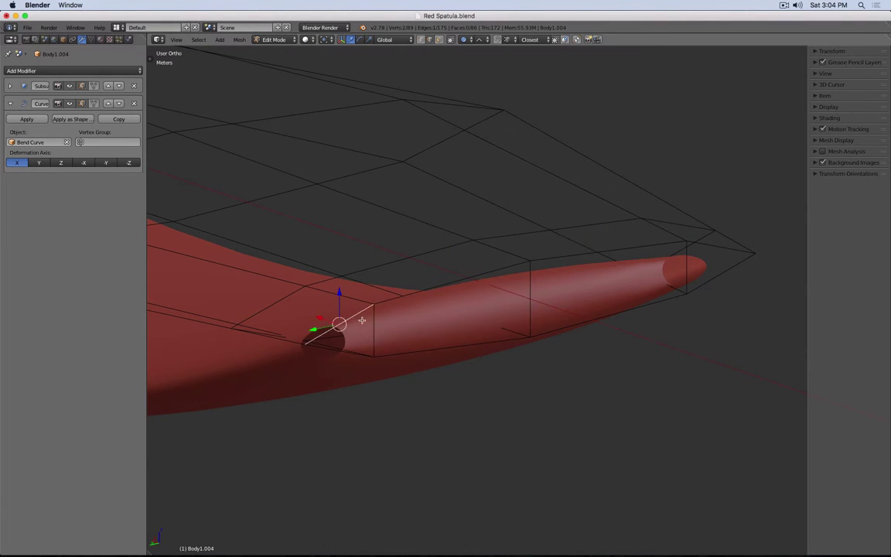
right_click(372, 327, "shift")
middle_click_drag(349, 360, 346, 376)
right_click(346, 377, "shift")
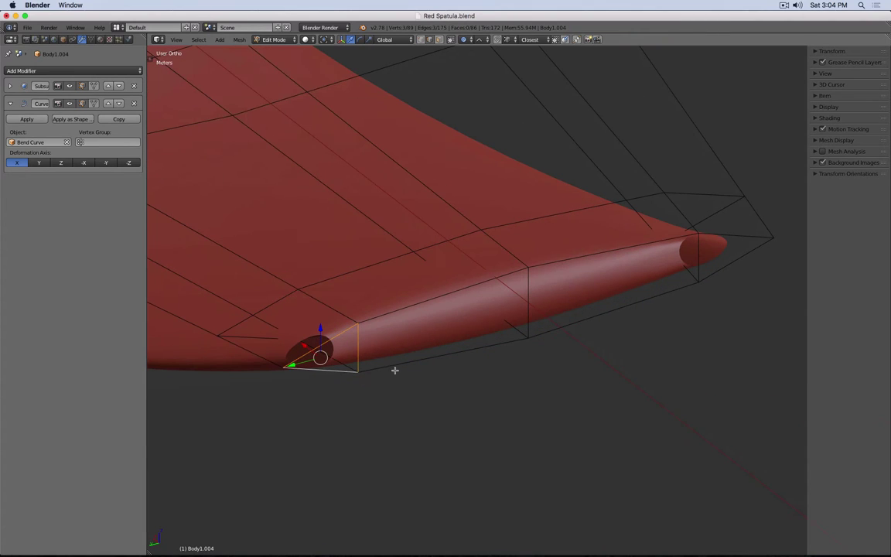
key("ctrl+r")
left_click(368, 346)
right_click(369, 345)
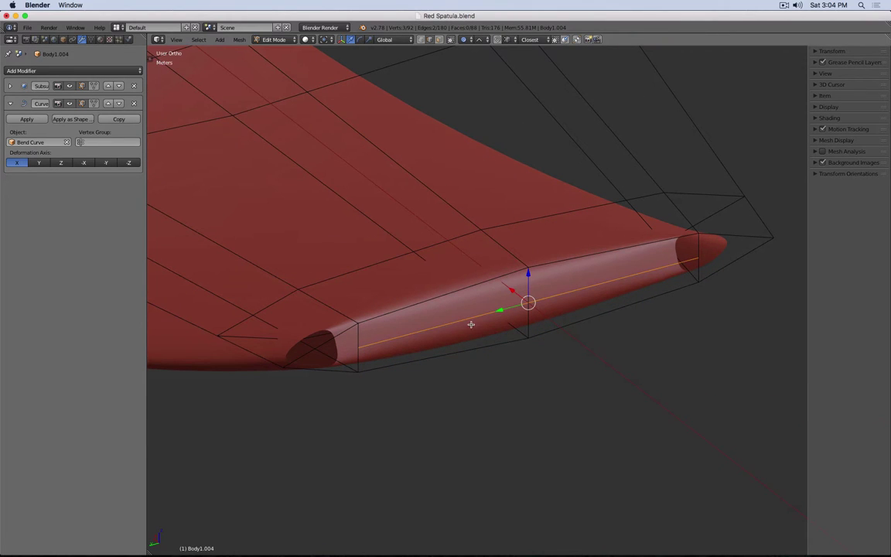
Disable proportional editing and move the new middle edge outward from the blade tip.
mouse_move(513, 291)
left_mouse_down()
mouse_move(527, 302)
mouse_move(516, 301)
left_mouse_up()
right_click(515, 301)
left_click(467, 40)
left_click(472, 49)
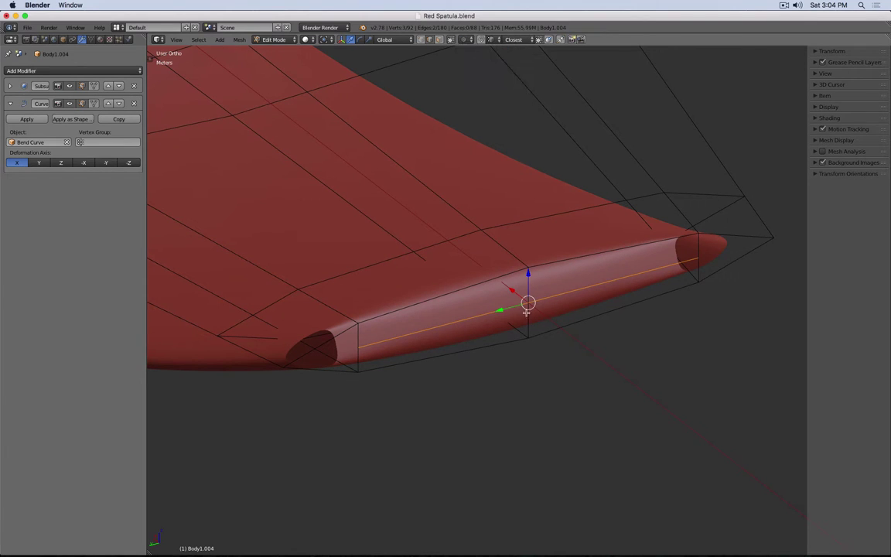
key("g")
left_click(531, 303)
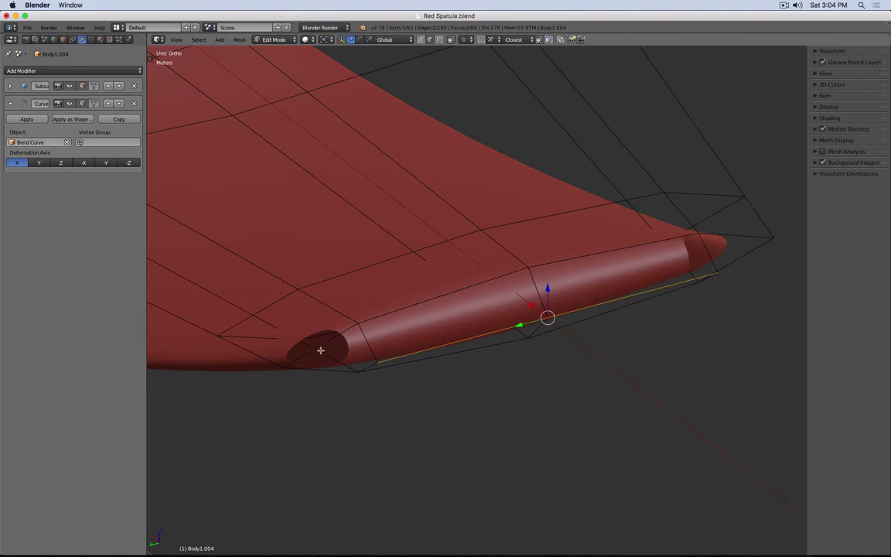
Fill the dark opening at the near corner of the blade tip with a face between its bordering edges.
right_click(318, 352)
right_click(367, 366, "shift")
right_click(369, 344, "shift")
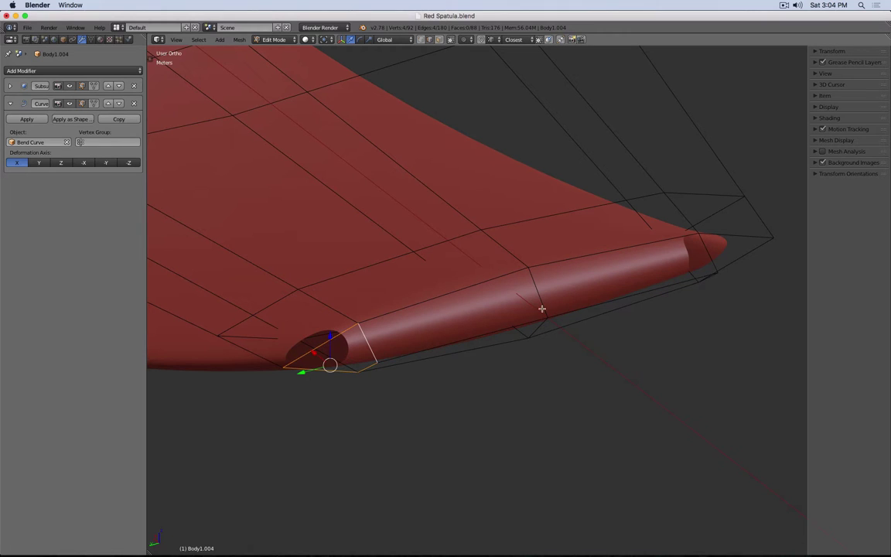
key("f")
Fill the remaining opening at the far corner of the blade tip with a face and check the smoothed body in Object Mode.
right_click(703, 250)
right_click(738, 235, "shift")
right_click(749, 260, "shift")
middle_click_drag(748, 263, 692, 328)
right_click(695, 341, "shift")
key("f")
middle_click_drag(609, 339, 449, 233)
key("Tab")
scroll(448, 329, "up", 5)
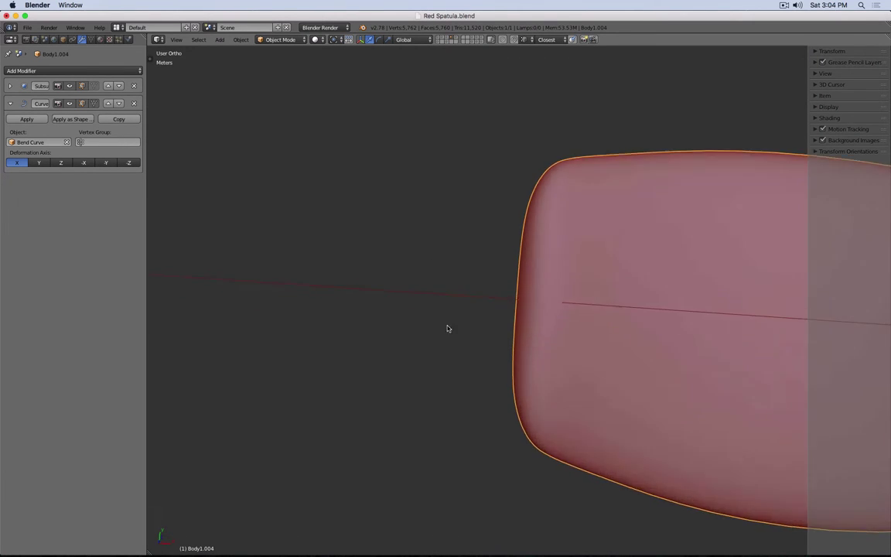
middle_click_drag(447, 329, 485, 274)
Try to edge-slide the loop just behind the blade tip closer to the tip in top view.
key("Tab")
scroll(447, 291, "down", 3)
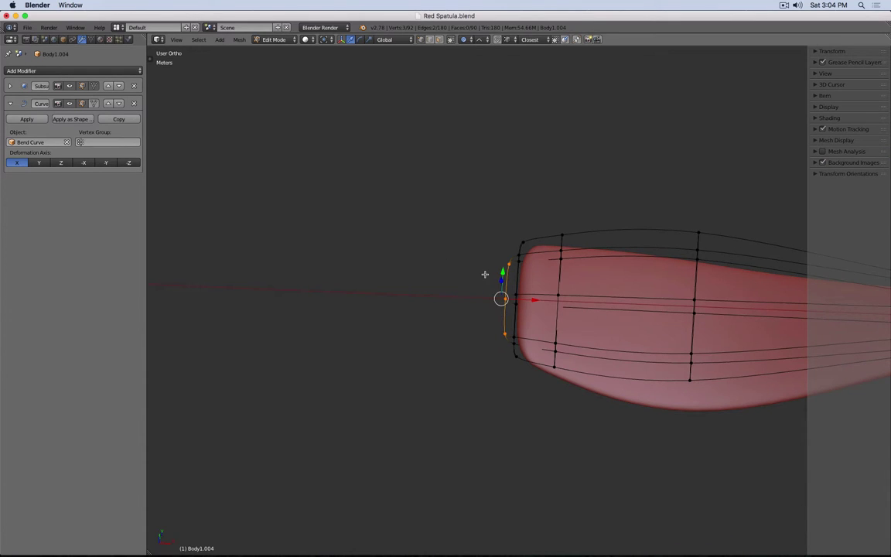
key("KP_7")
scroll(624, 250, "up", 1)
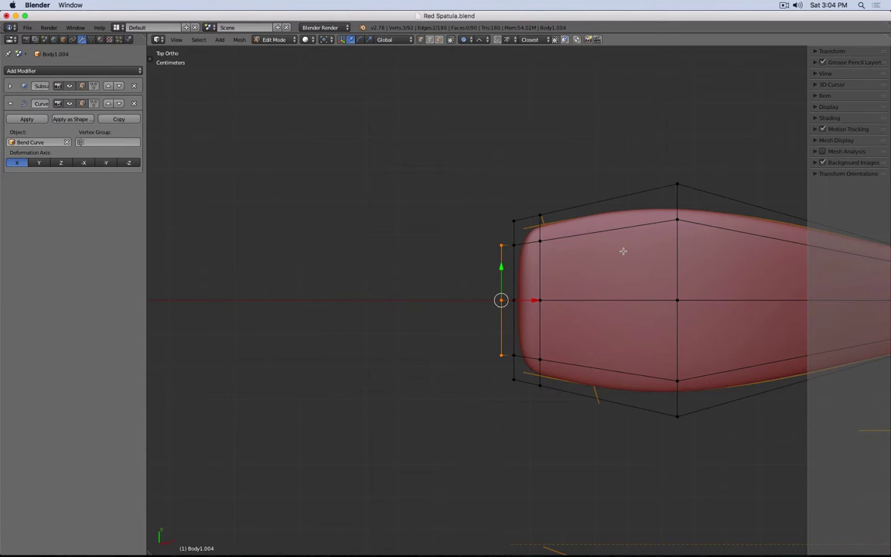
right_click(542, 262, "alt")
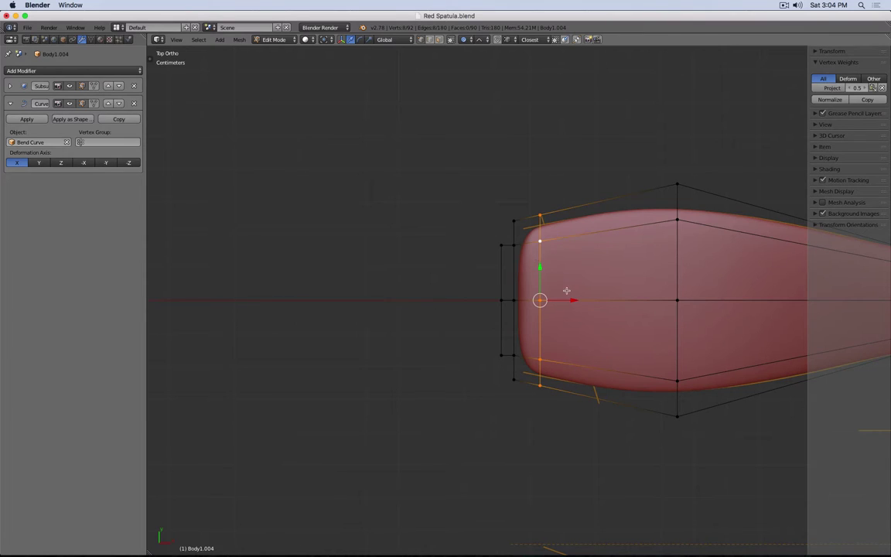
key("g")
key("g")
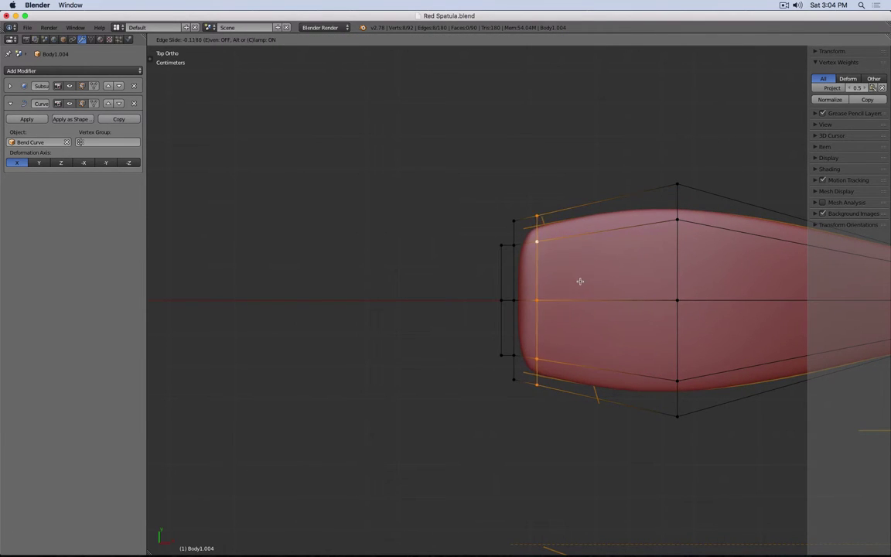
left_click(577, 282)
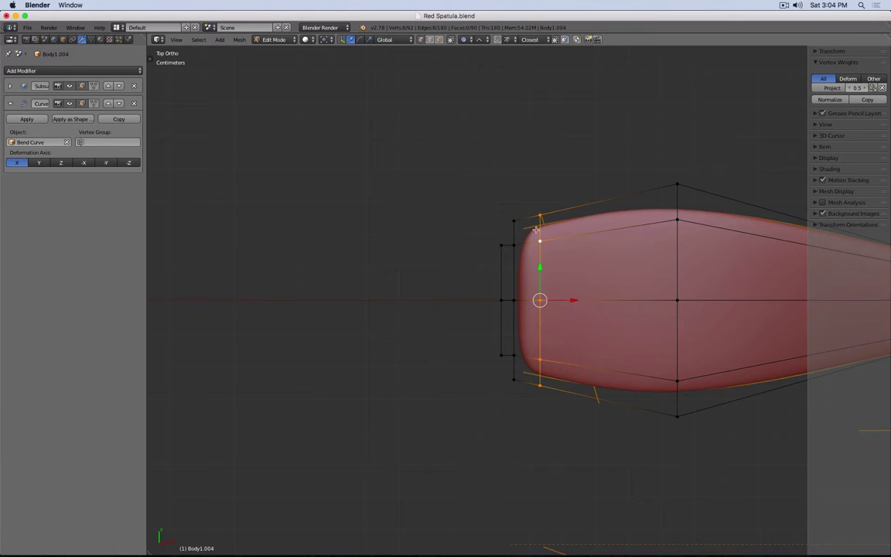
key("Tab")
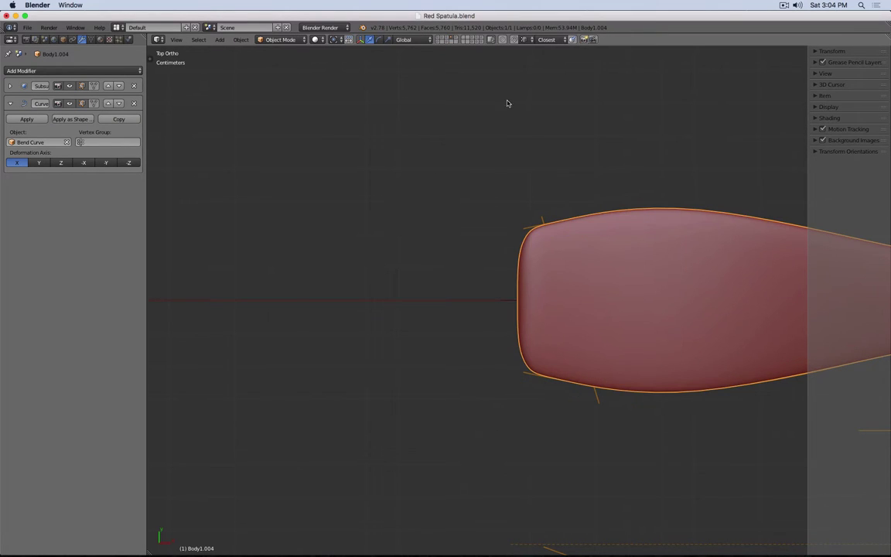
Show the layer holding Body1.003 and examine its blade tip mesh in Edit Mode.
left_click(457, 39)
right_click(542, 252)
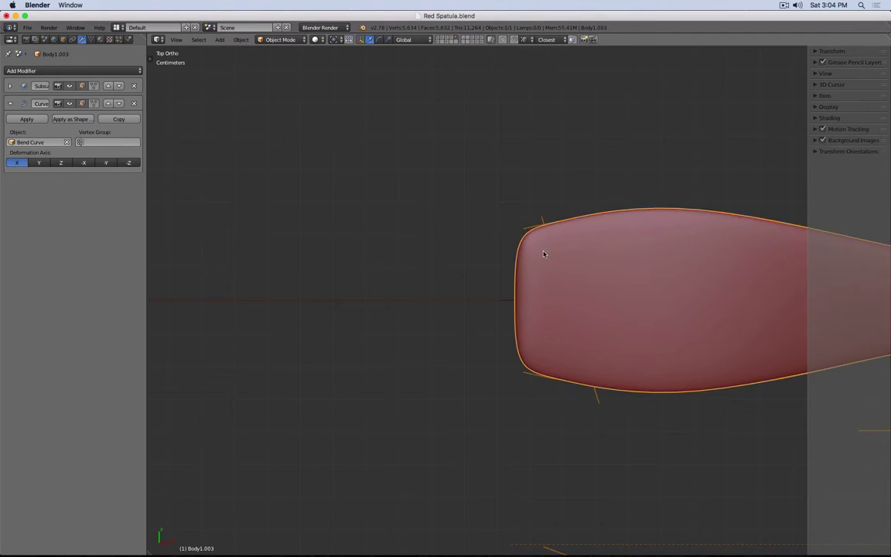
middle_click_drag(569, 300, 573, 261)
scroll(573, 232, "down", 5)
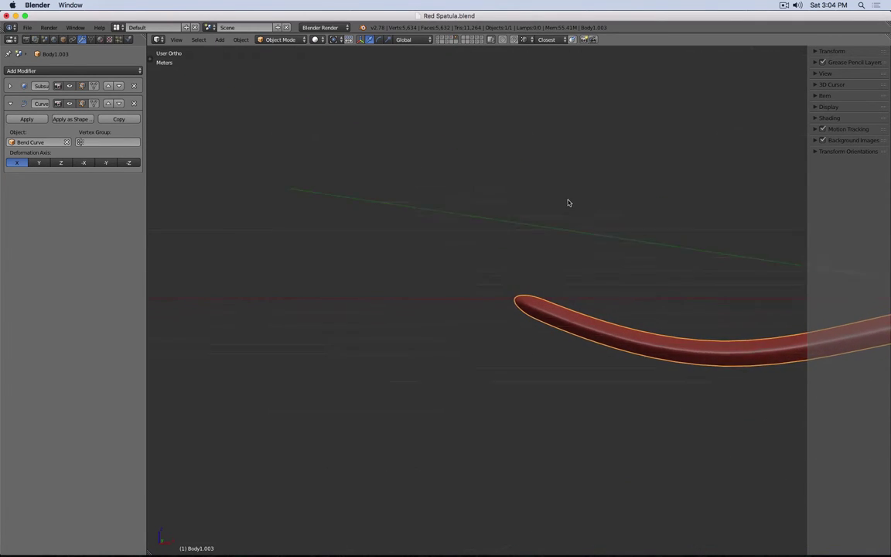
key("Tab")
middle_click_drag(571, 198, 578, 300)
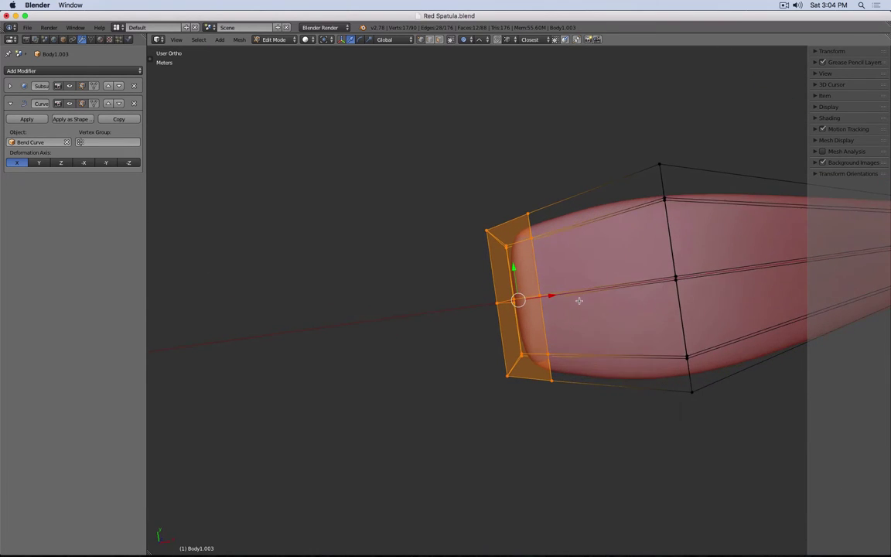
Switch back to the layer with Body1.004 and examine its tip mesh for comparison.
key("Tab")
left_click(454, 38)
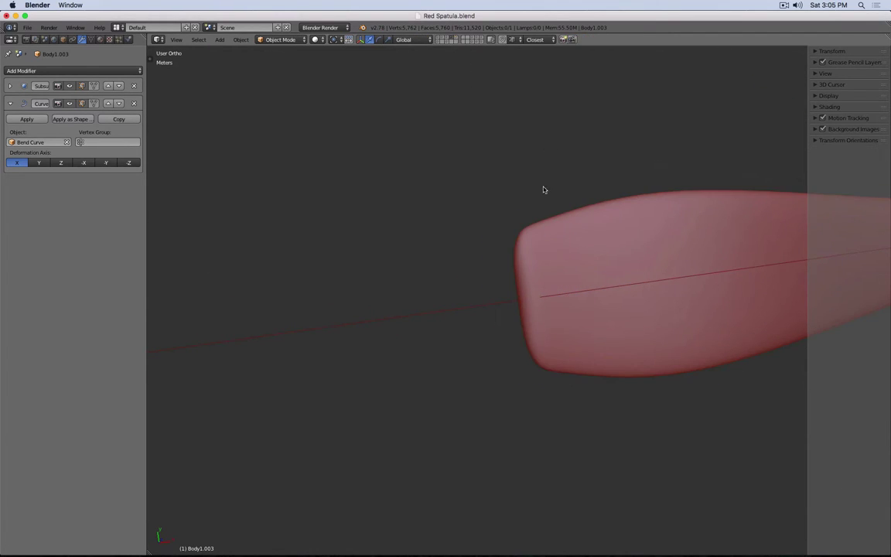
right_click(566, 229)
key("Tab")
key("a")
key("a")
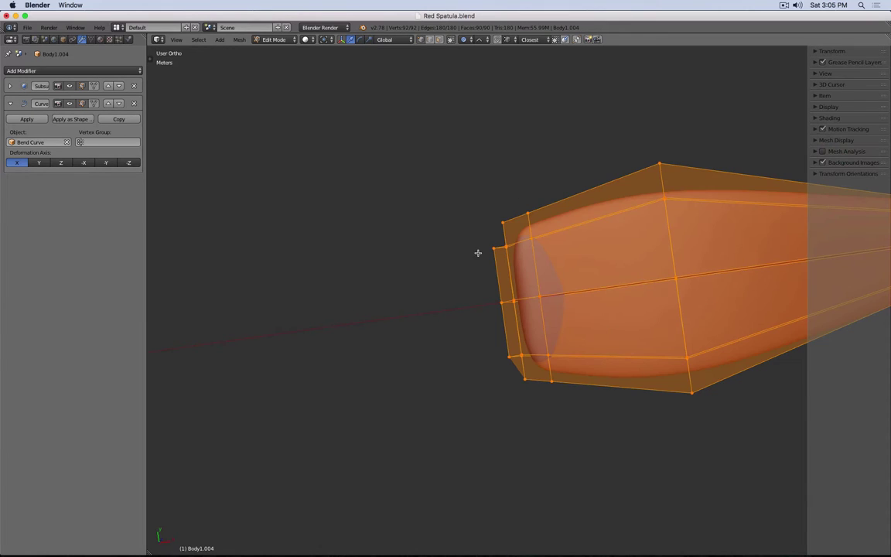
Bring up Body1.003 again and examine how the outermost edge of its tip connects to the corner vertices.
key("Tab")
key("a")
right_click(576, 234)
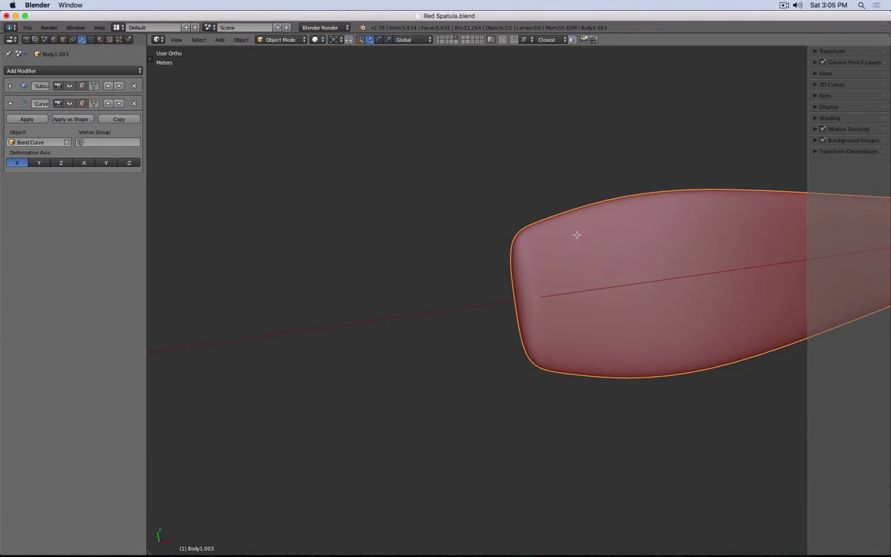
key("Tab")
middle_click_drag(457, 236, 516, 217)
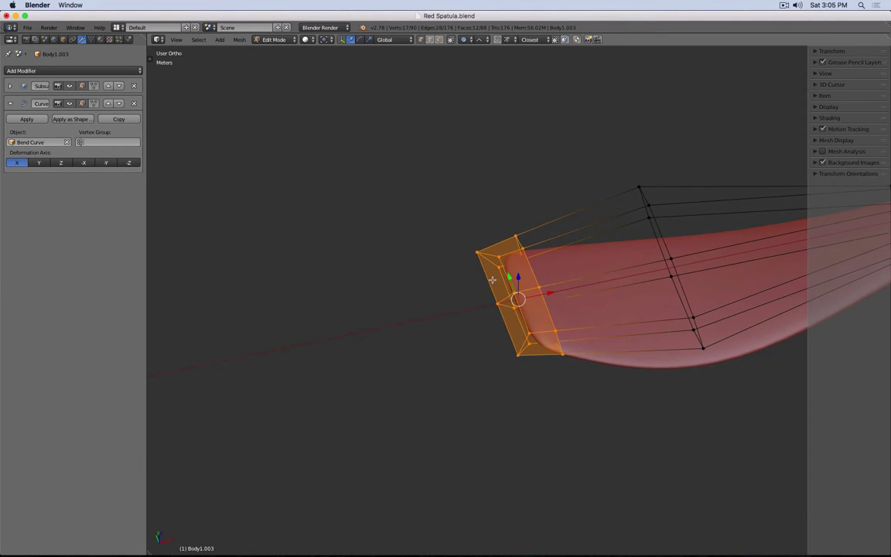
middle_click_drag(492, 280, 545, 298)
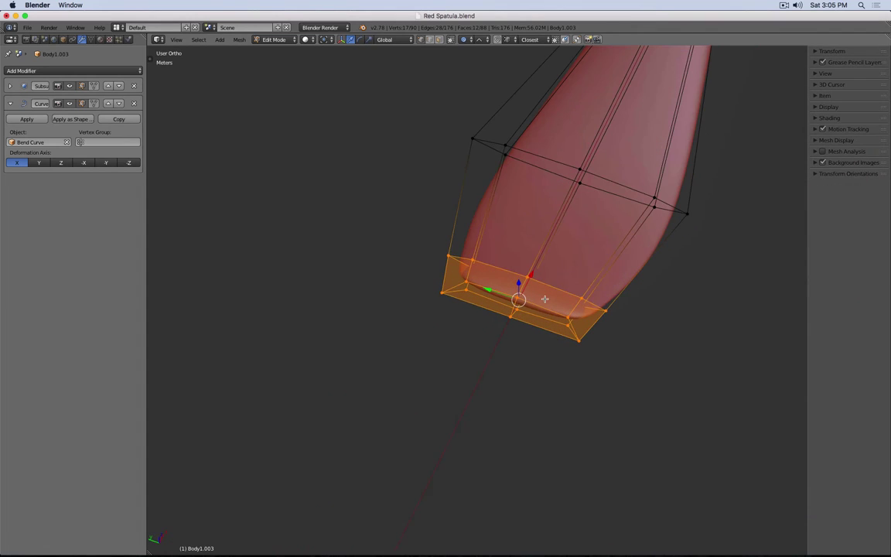
right_click(455, 300)
right_click(505, 313, "shift")
right_click(565, 348, "shift")
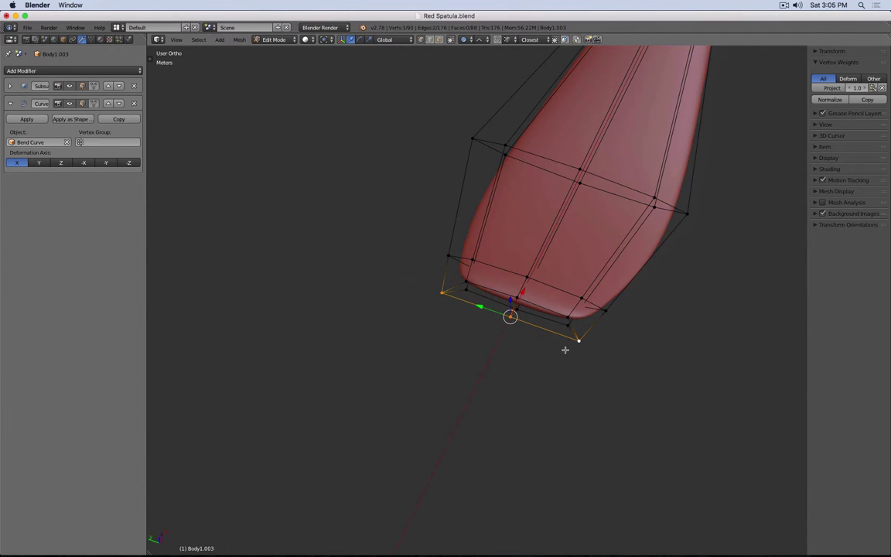
key("Tab")
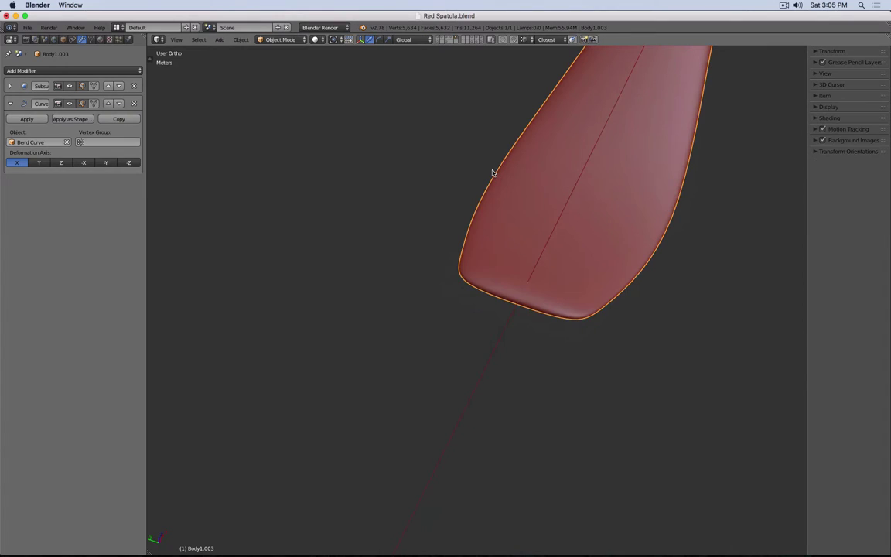
Try to join the outermost edge's end vertex to the neighbouring corner vertex on Body1.004 with Make Edge/Face.
key("a")
right_click(511, 281)
key("Tab")
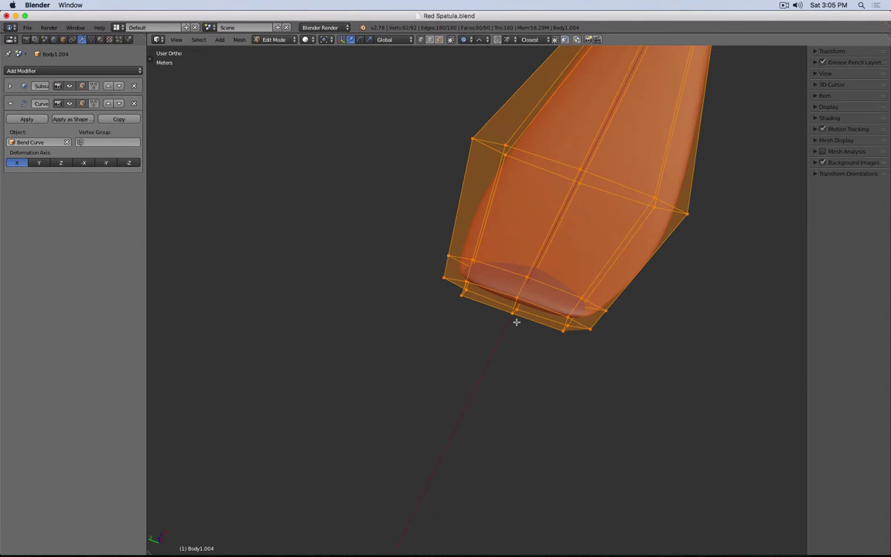
right_click(461, 296)
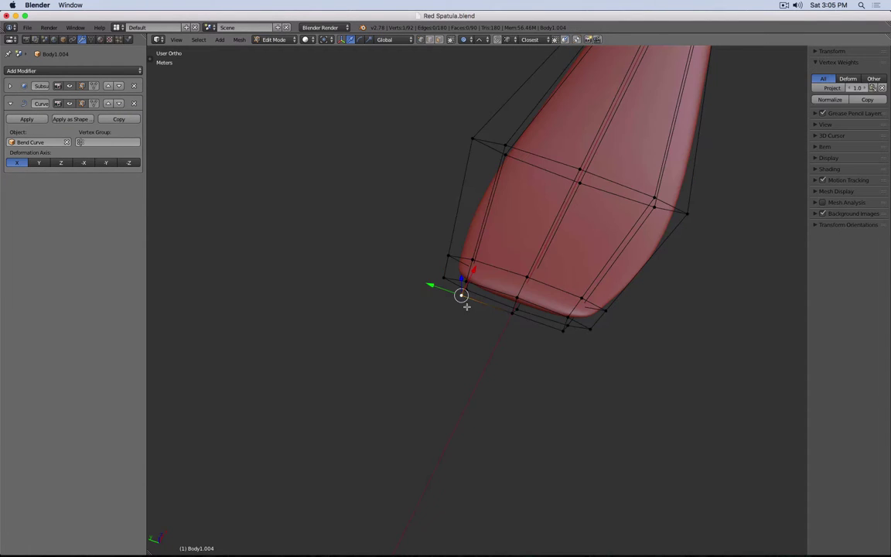
right_click(565, 335, "shift")
scroll(591, 343, "up", 4)
middle_click_drag(591, 343, 629, 379)
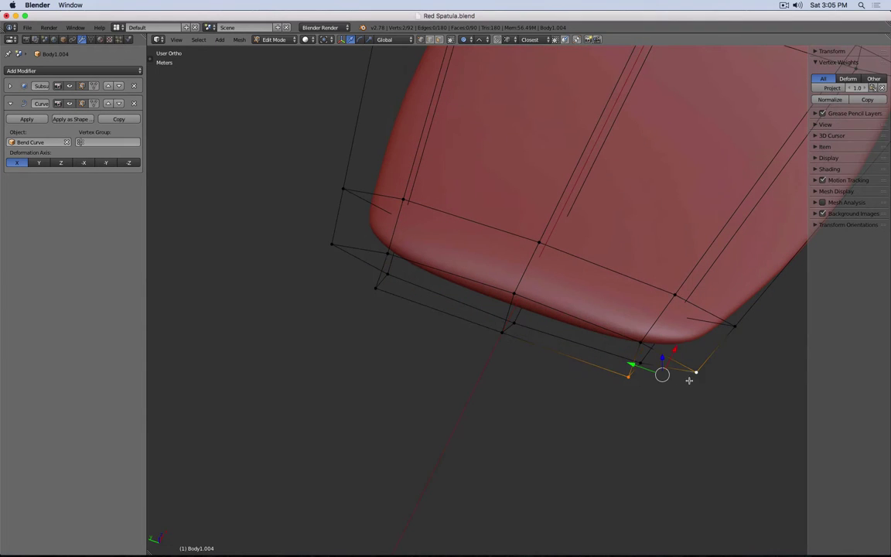
key("f")
middle_click_drag(677, 400, 613, 374, "shift")
key("ctrl+z")
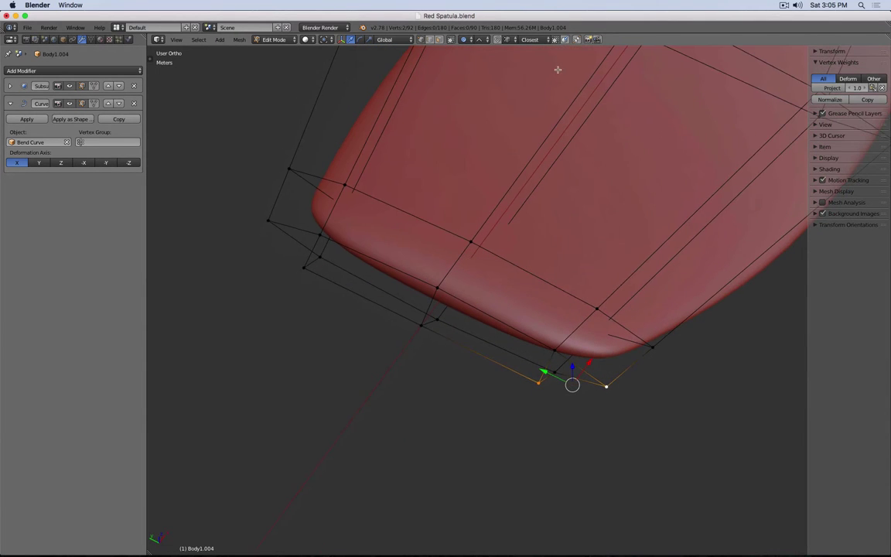
Merge the end vertex of the tip's outermost edge into the adjacent corner vertex using At Last.
right_click(537, 388)
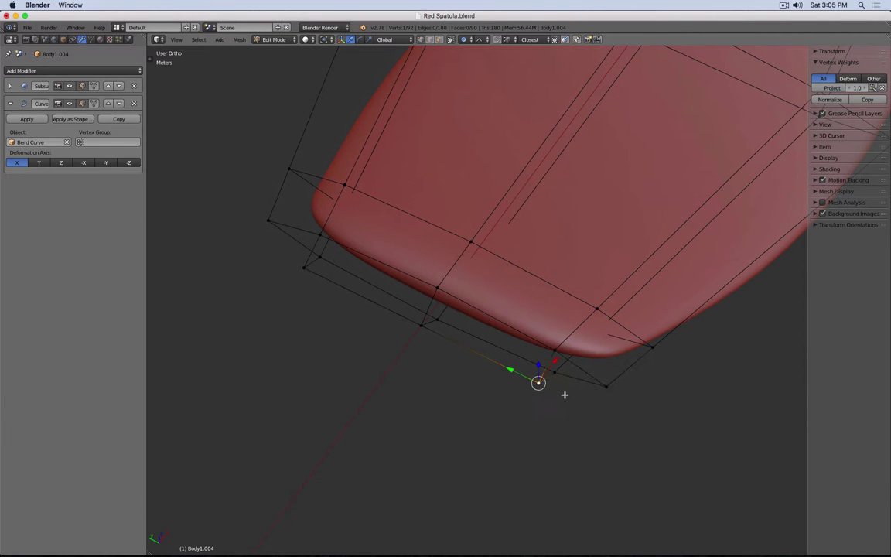
right_click(604, 389, "shift")
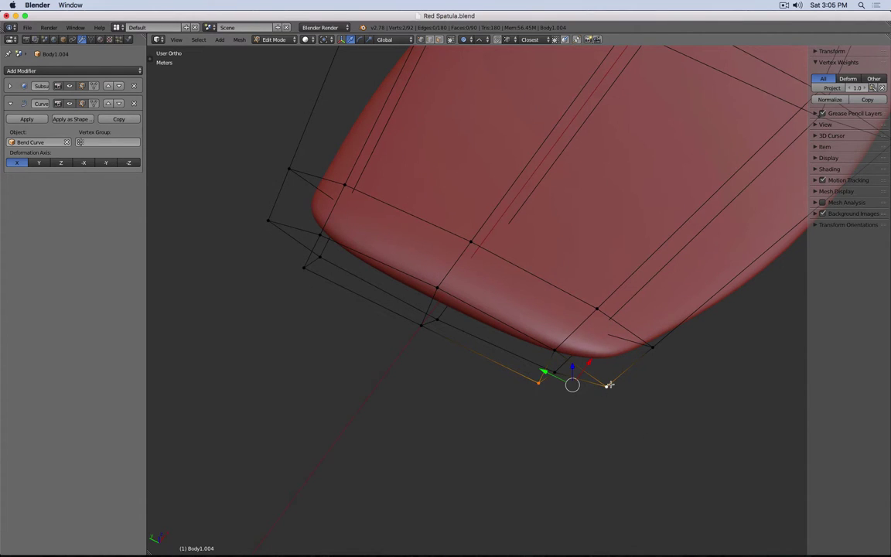
key("w")
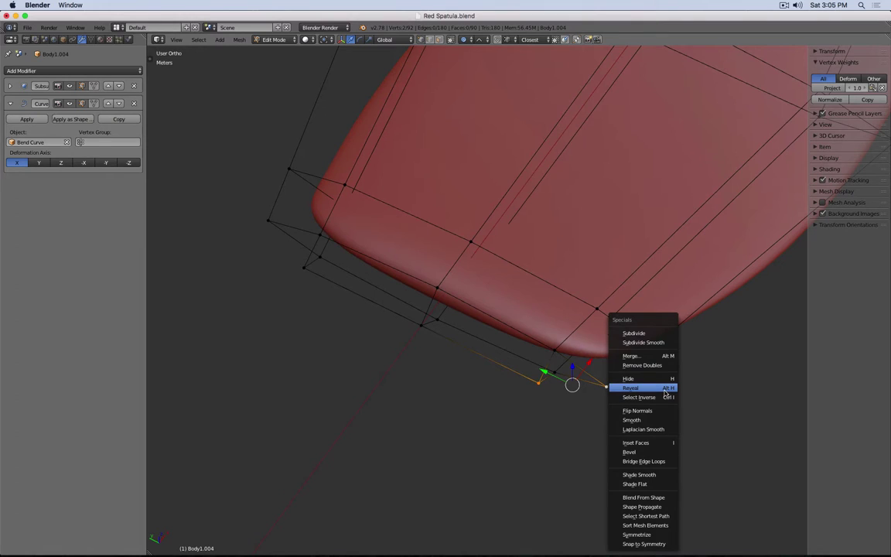
left_click(658, 357)
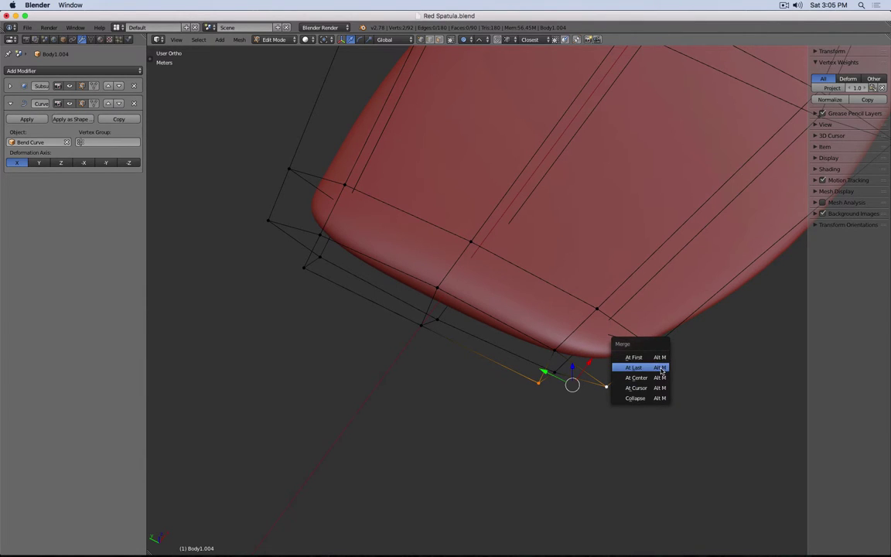
left_click(662, 369)
Merge the outermost edge's other end vertex into the opposite corner vertex using At Last.
right_click(302, 269)
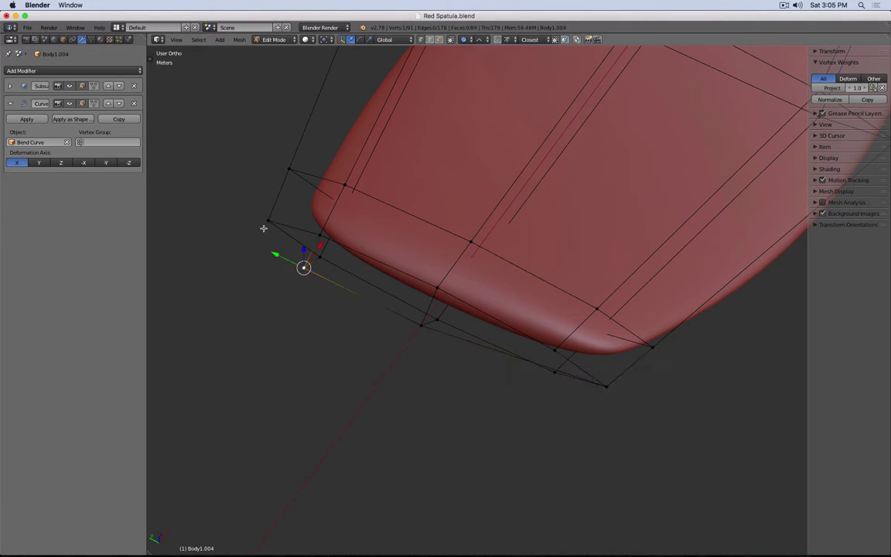
right_click(268, 222, "shift")
key("w")
left_click(264, 229)
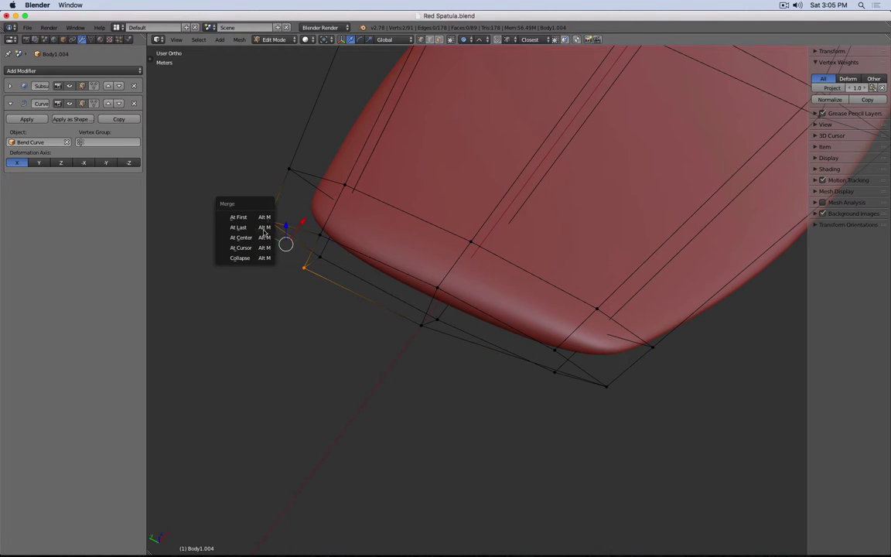
left_click(260, 227)
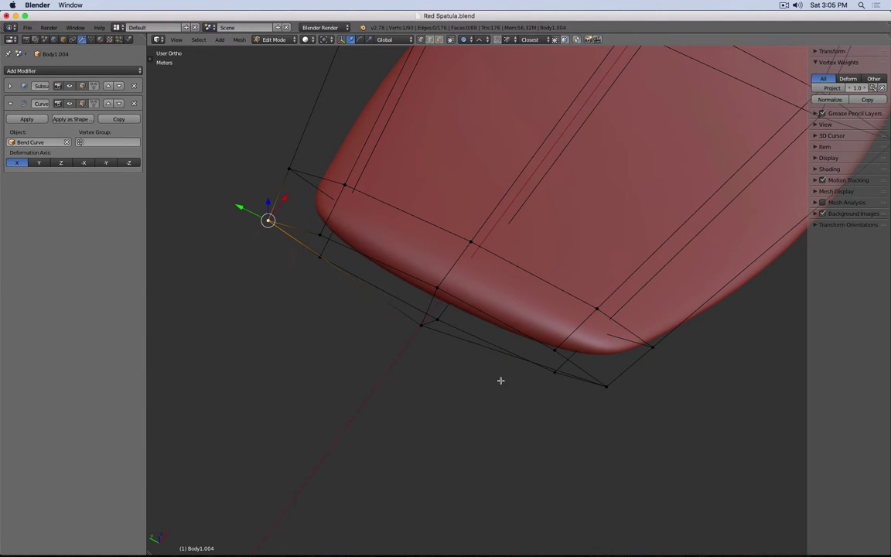
Turn off proportional editing and move the tip's two outer corner vertices outward along X, in line with the middle end vertex.
right_click(606, 396, "shift")
key("KP_7")
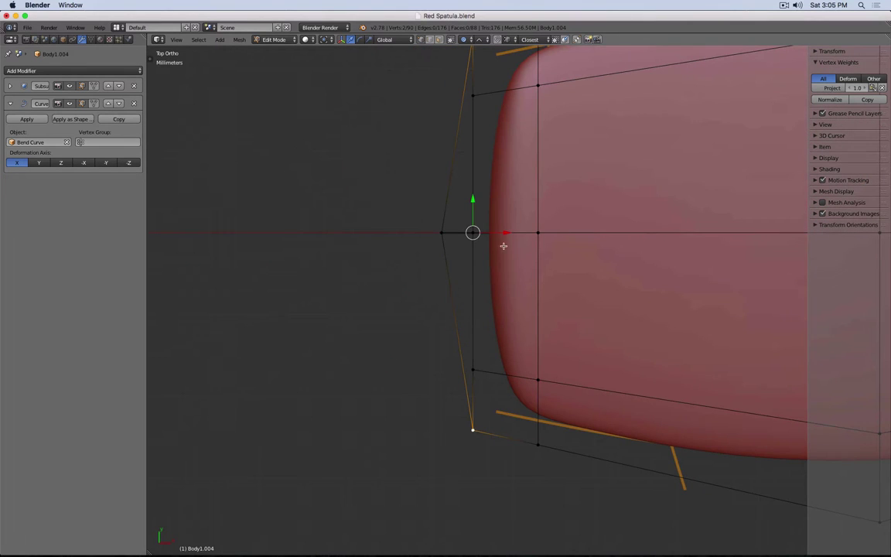
middle_click_drag(504, 246, 465, 324, "shift")
scroll(470, 322, "down", 1)
left_click_drag(486, 310, 473, 310)
right_click(474, 311)
left_click(469, 51)
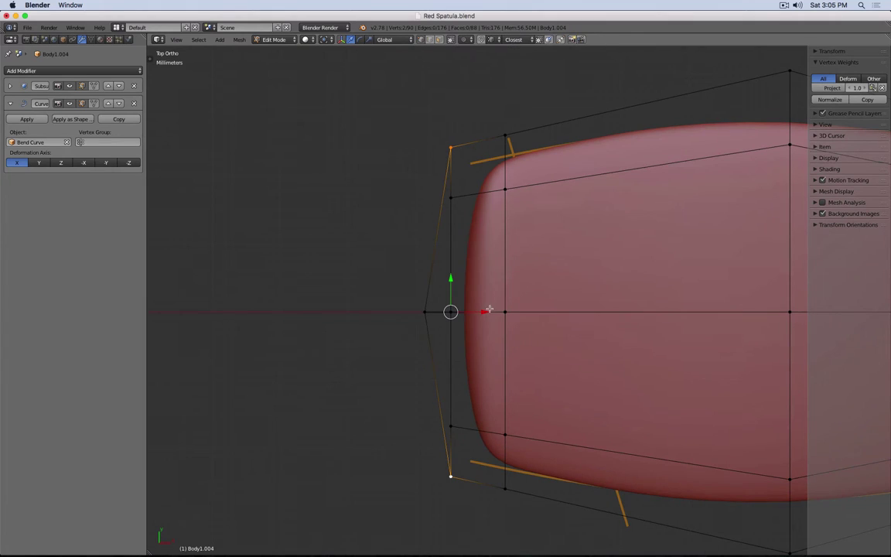
key("g")
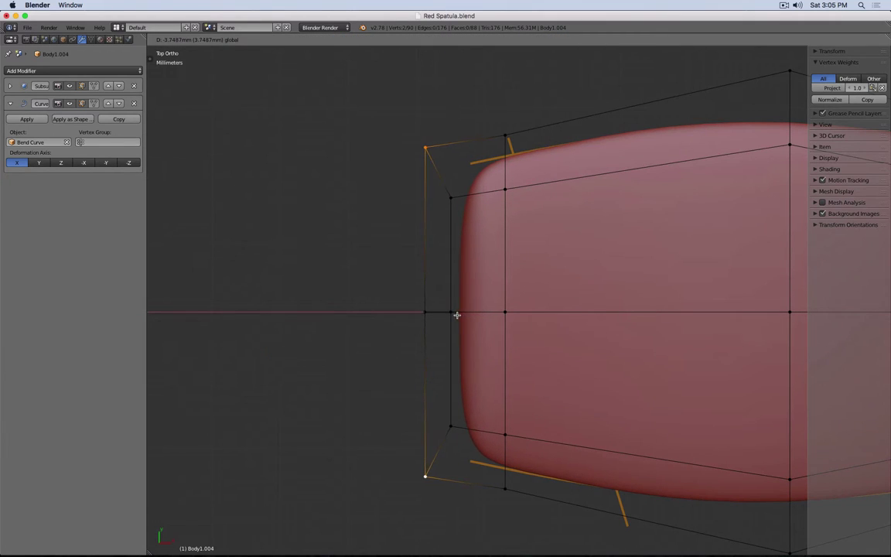
left_click(422, 318)
right_click(412, 313, "shift")
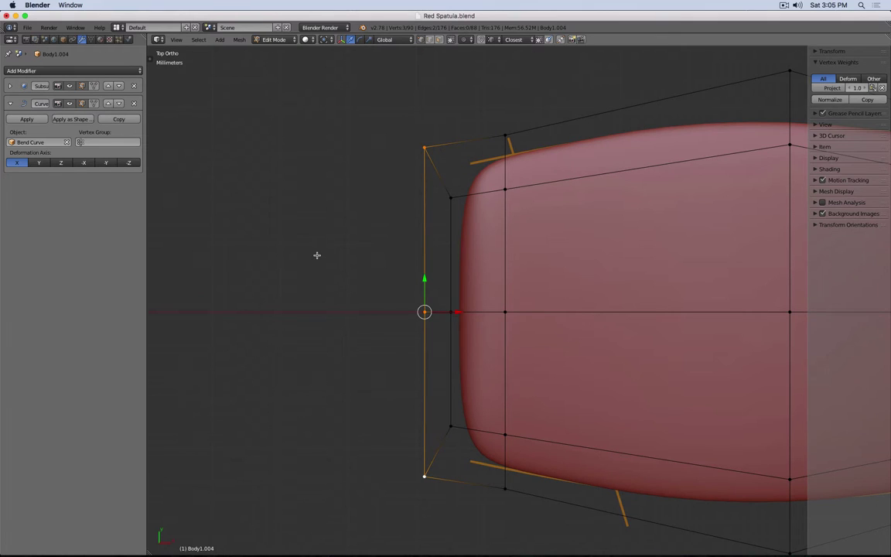
Trace the outer edge loop of Body1.004 by selecting its vertices from one blade side, around the tip, to the other.
scroll(348, 253, "down", 3)
middle_click_drag(383, 240, 250, 239, "shift")
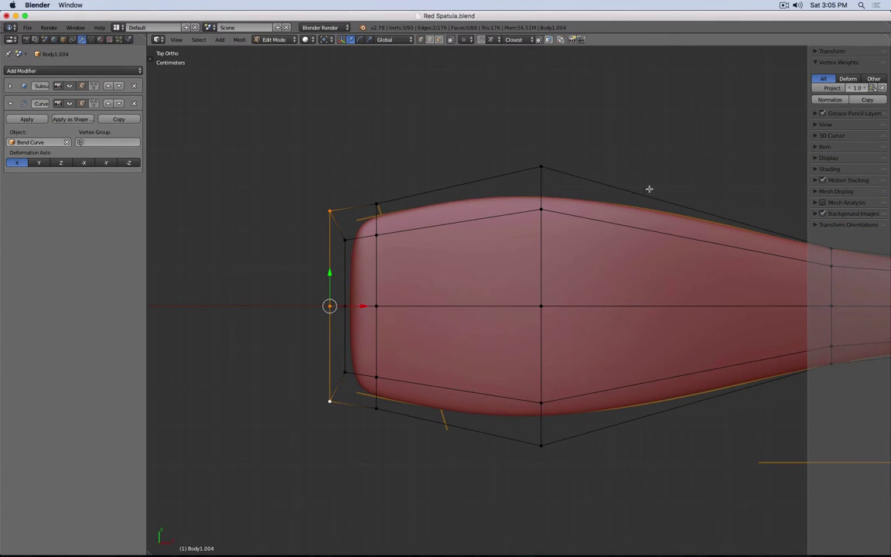
right_click(541, 167)
right_click(377, 205, "shift")
right_click(330, 210, "shift")
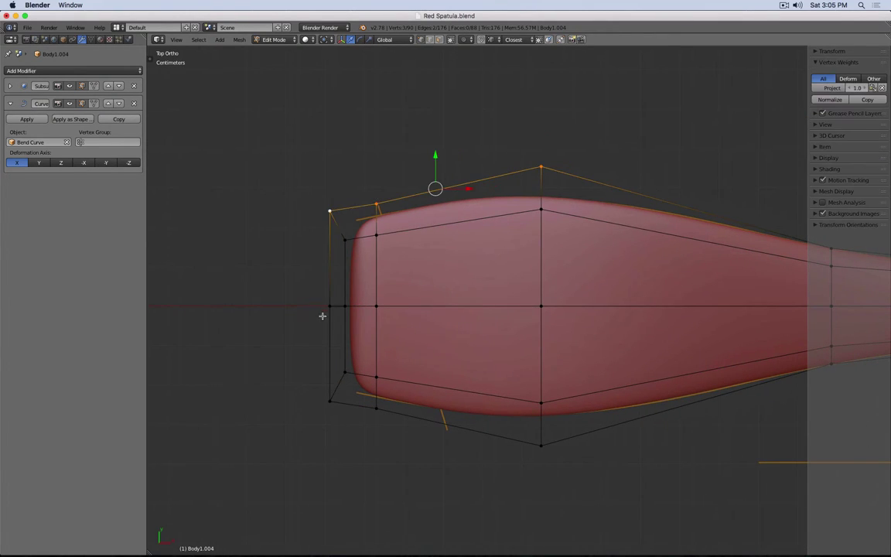
right_click(329, 306, "shift")
right_click(330, 401, "shift")
right_click(377, 408, "shift")
right_click(541, 445, "shift")
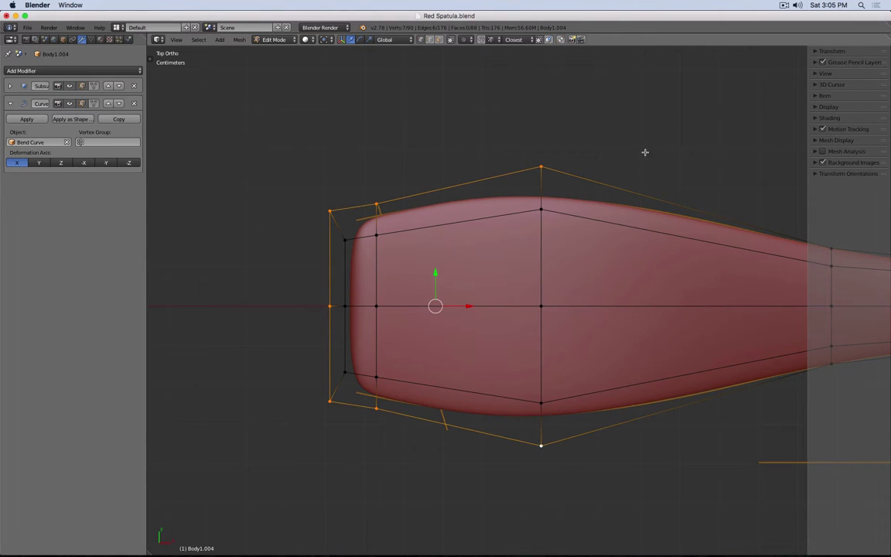
Trace the inner edge loop by selecting its vertices from the blade's widest section around the tip and back.
right_click(542, 210)
right_click(346, 240, "shift")
right_click(345, 306, "shift")
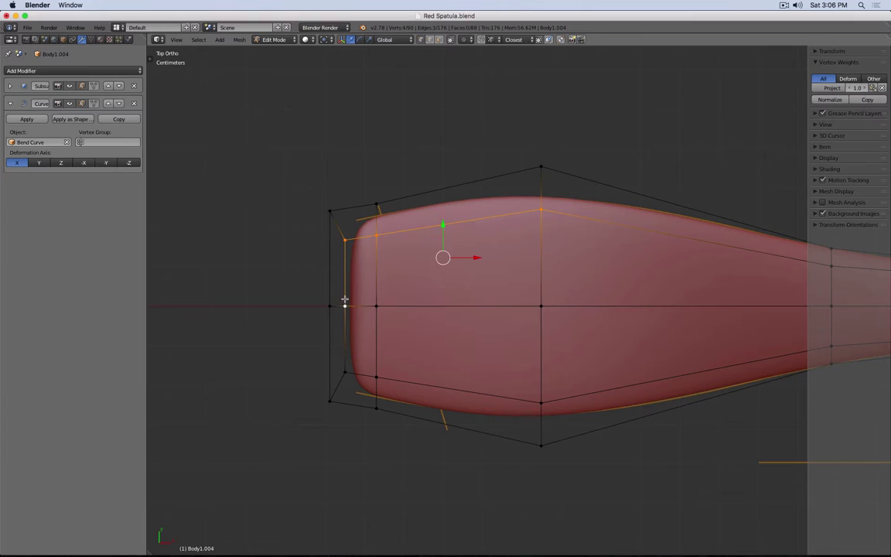
right_click(344, 371, "shift")
right_click(548, 392, "shift")
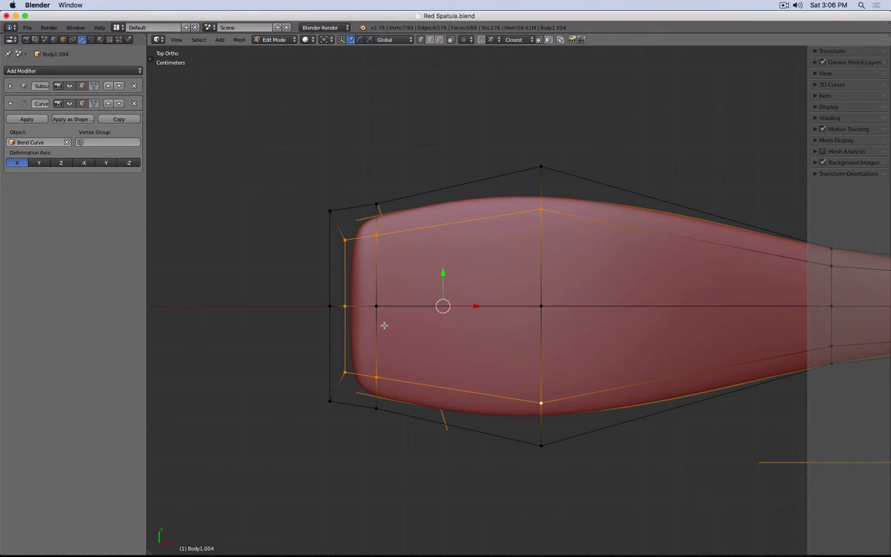
Leave Body1.004, bring up and select Body1.003, and look over its tip cage and smoothed blade.
key("Tab")
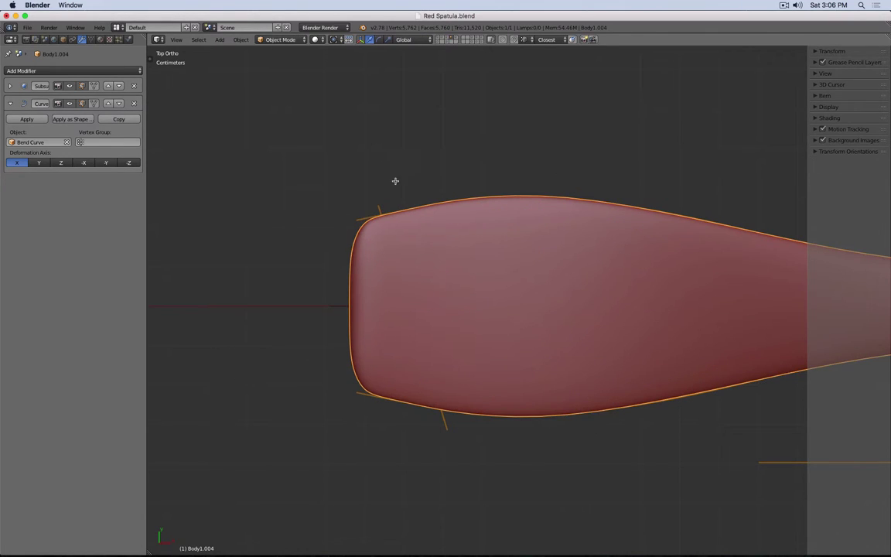
key("Tab")
key("Tab")
left_click(454, 38)
right_click(475, 232)
key("Tab")
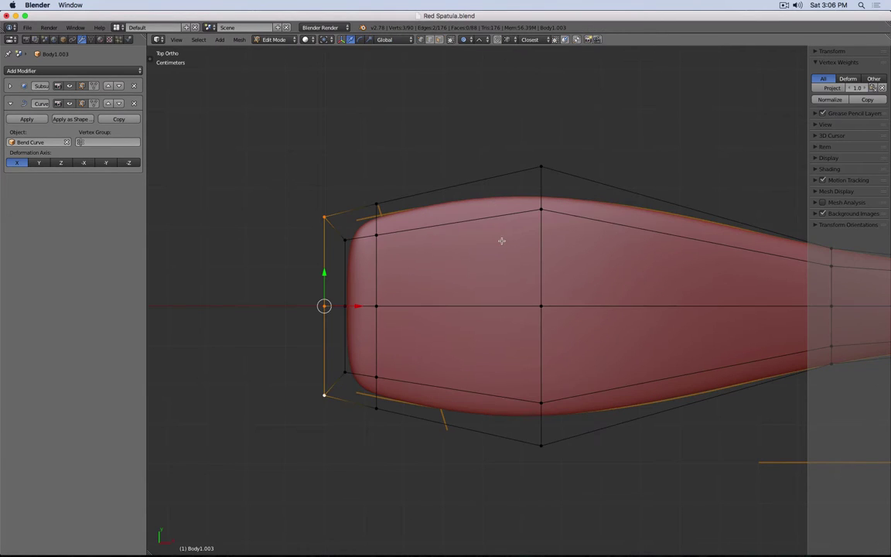
scroll(501, 241, "down", 6)
middle_click_drag(629, 240, 627, 201)
key("Tab")
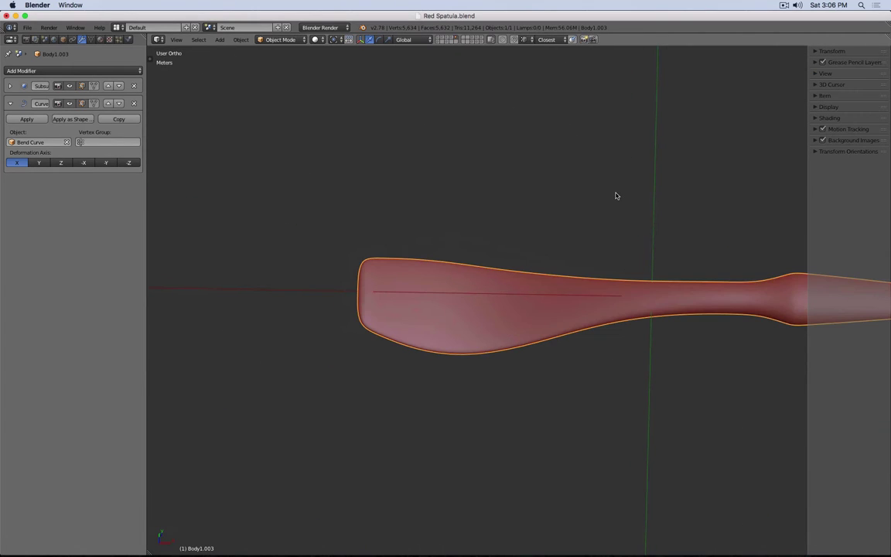
Duplicate Body1.003 in place, move the copy to layer 6, and open it there for editing.
key("KP_7")
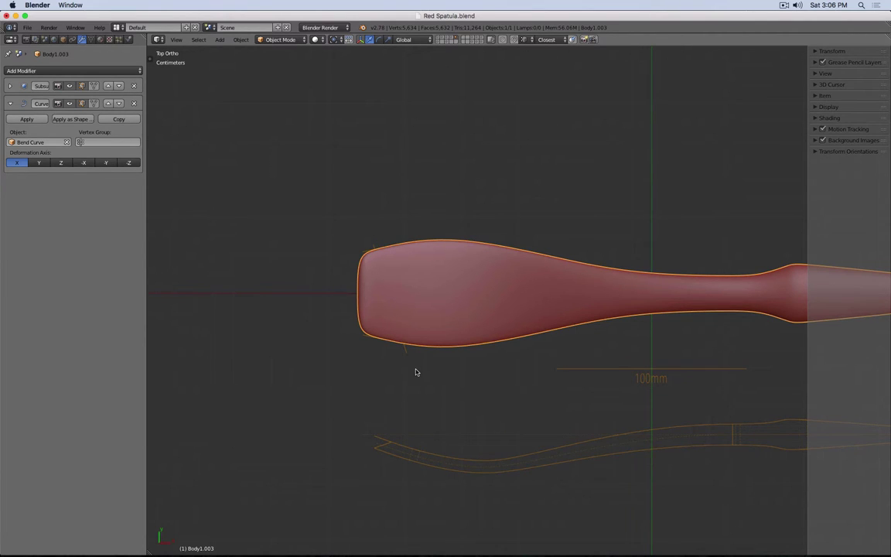
key("shift+d")
key("Escape")
key("m")
key("6")
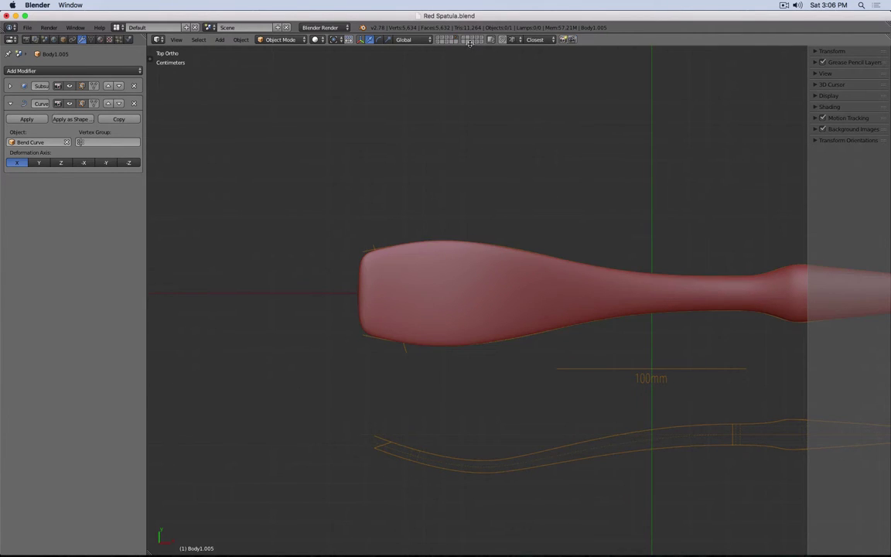
left_click(463, 39)
key("Tab")
Show the copy in wireframe, select all its tip vertices, and display the edit cage on the modifier result.
middle_click_drag(394, 251, 385, 213, "shift")
scroll(379, 214, "up", 1)
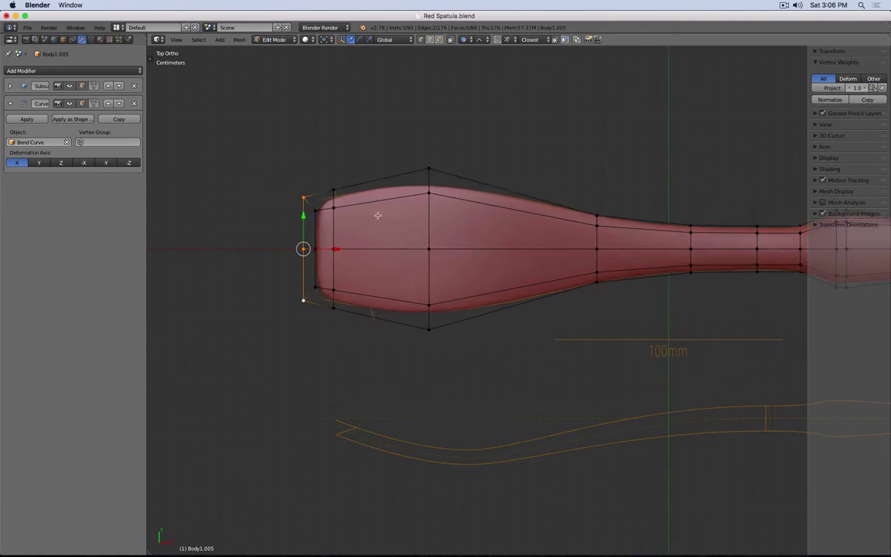
key("z")
key("a")
key("b")
left_click_drag(269, 154, 364, 352)
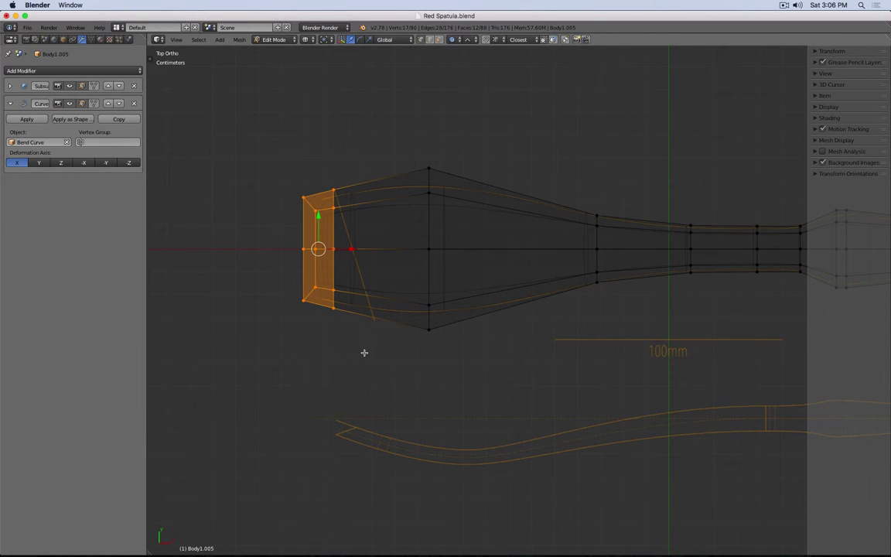
left_click(94, 103)
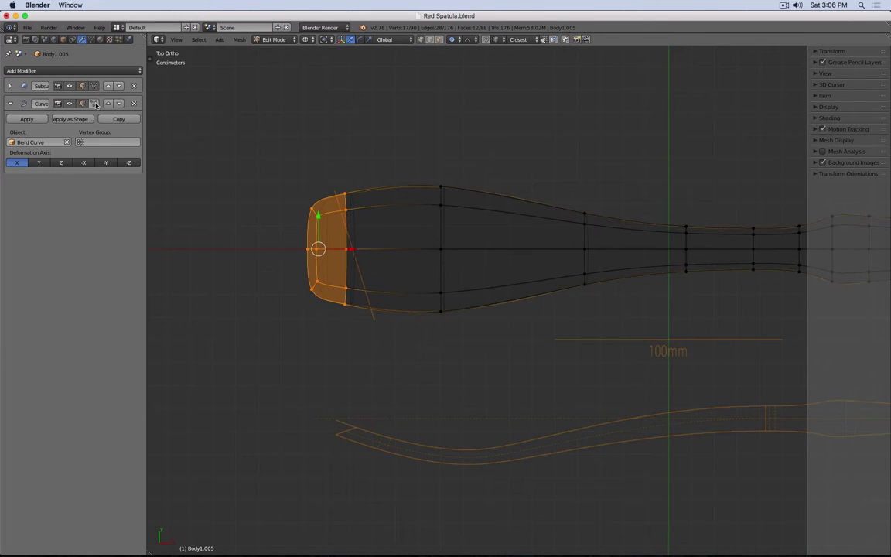
Try to move the tip's upper corner vertices inward to the slanted tip line of the drawing.
scroll(341, 186, "up", 2)
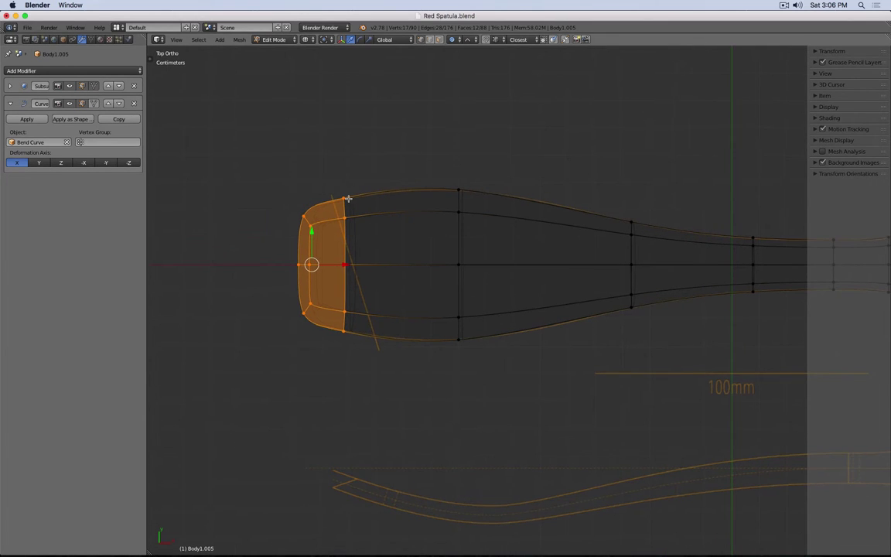
key("a")
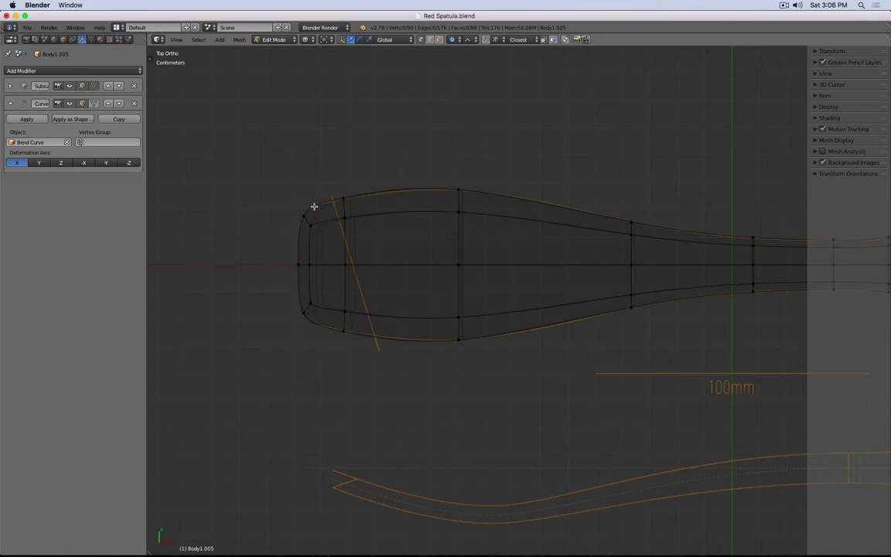
key("b")
left_click_drag(288, 185, 357, 228)
key("g")
right_click(385, 221)
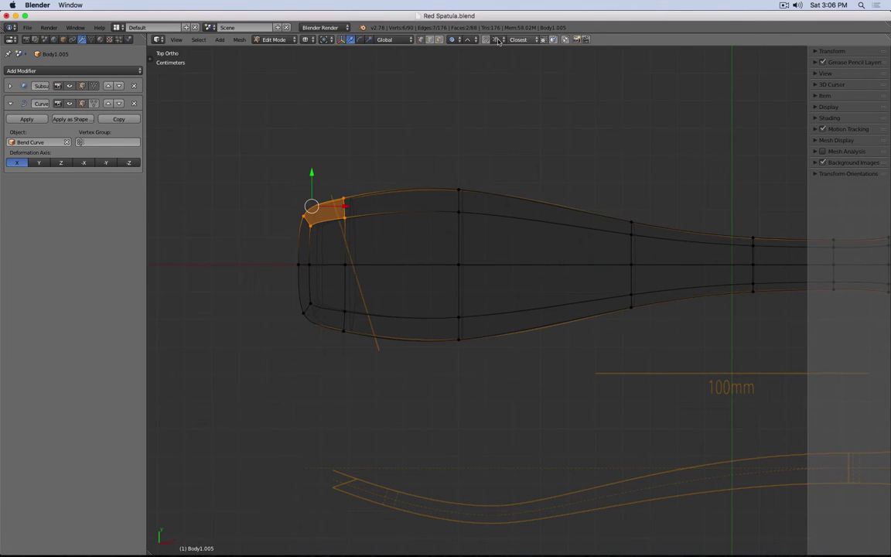
left_click(456, 41)
left_click(462, 51)
key("g")
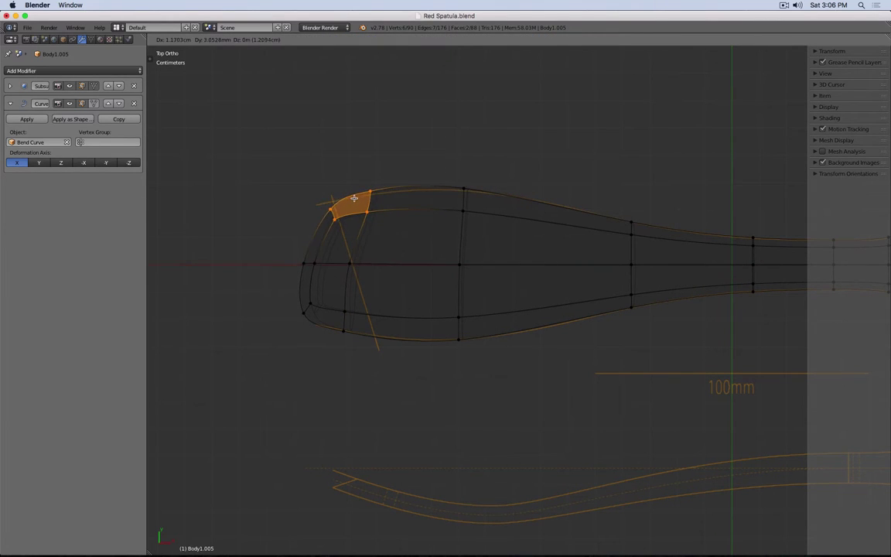
left_click(333, 207)
Try to move the tip's lower corner and middle vertices onto the slanted tip line.
key("a")
key("b")
left_click_drag(277, 239, 433, 347)
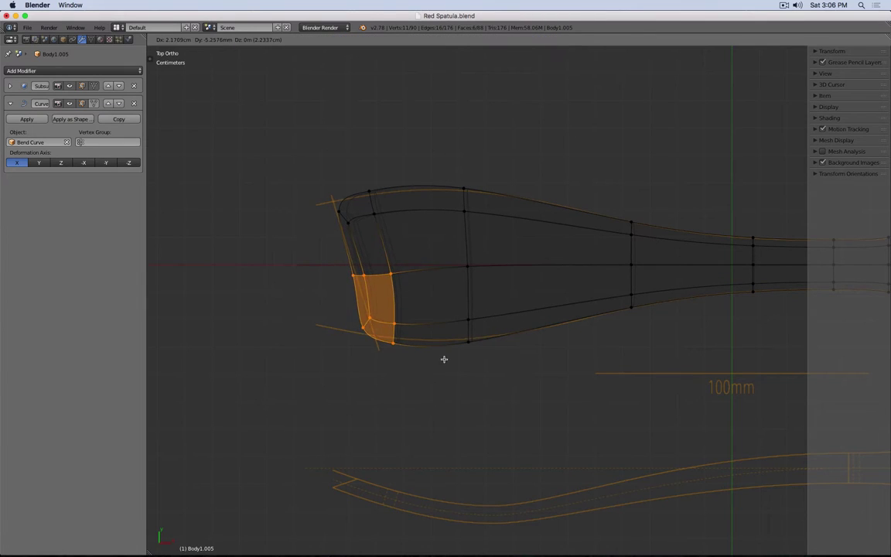
left_click(448, 358)
key("a")
key("b")
left_click_drag(350, 257, 429, 292)
key("g")
left_click(417, 292)
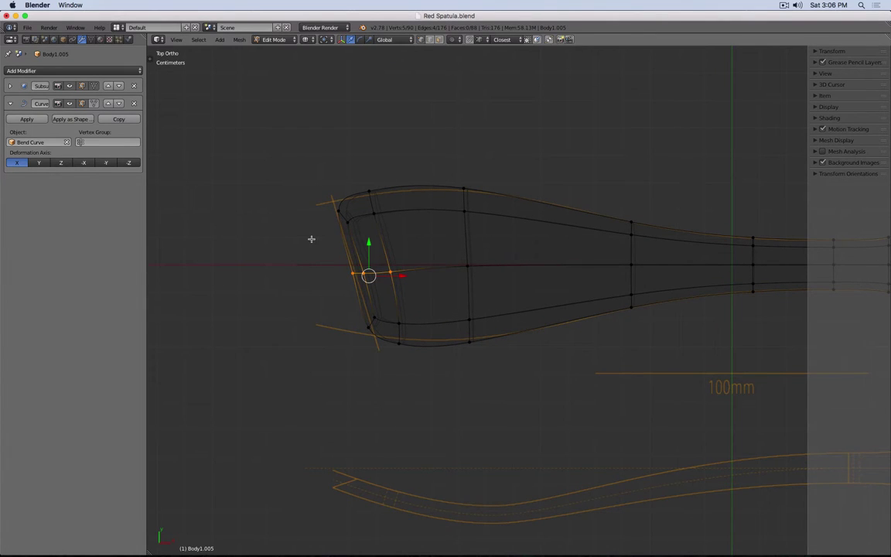
Undo the moves of the tip vertices back to the straight tip.
key("ctrl+z")
key("ctrl+z")
key("ctrl+z")
key("ctrl+z")
key("ctrl+z")
key("ctrl+z")
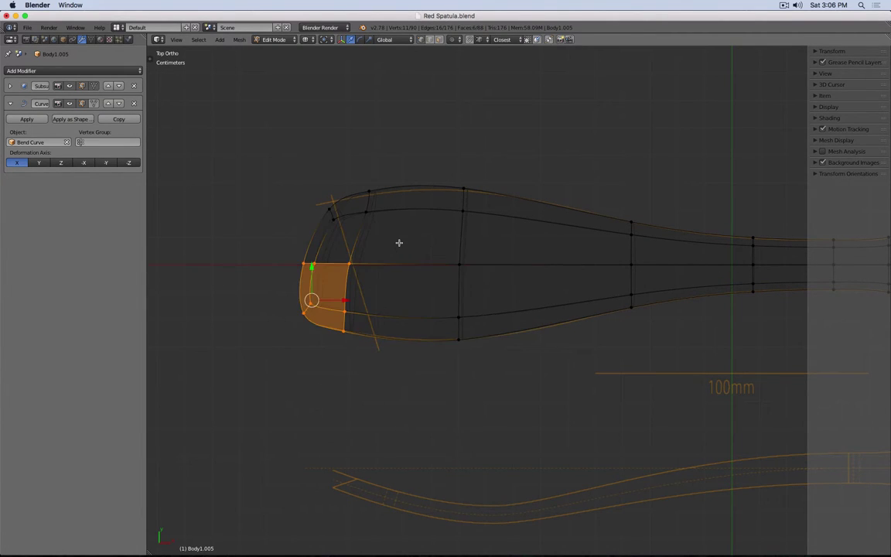
key("ctrl+z")
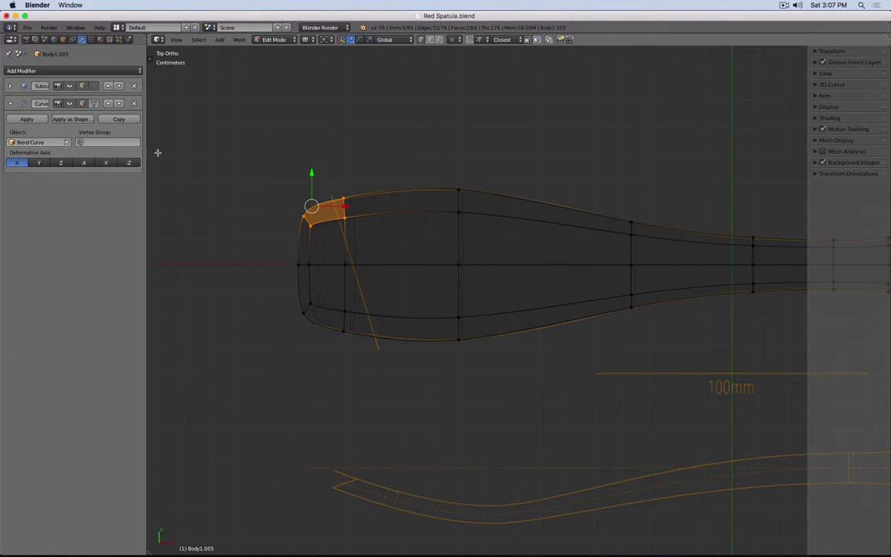
Turn off the Subsurf modifier's edit cage display and select all the vertices of the blade tip.
left_click(93, 86)
key("a")
key("b")
left_click_drag(264, 165, 373, 406)
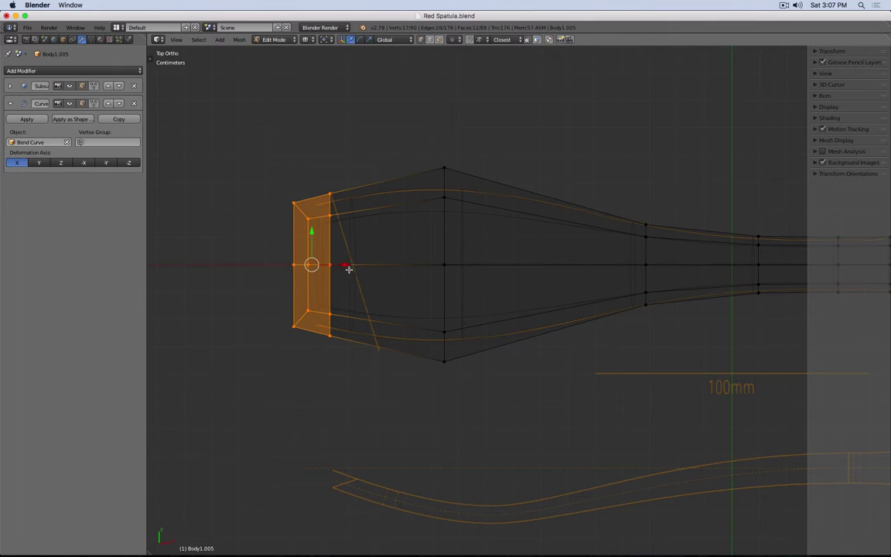
Add a plane where the slanted tip line crosses the blade's centre line and enlarge it beyond the blade's width.
key("Tab")
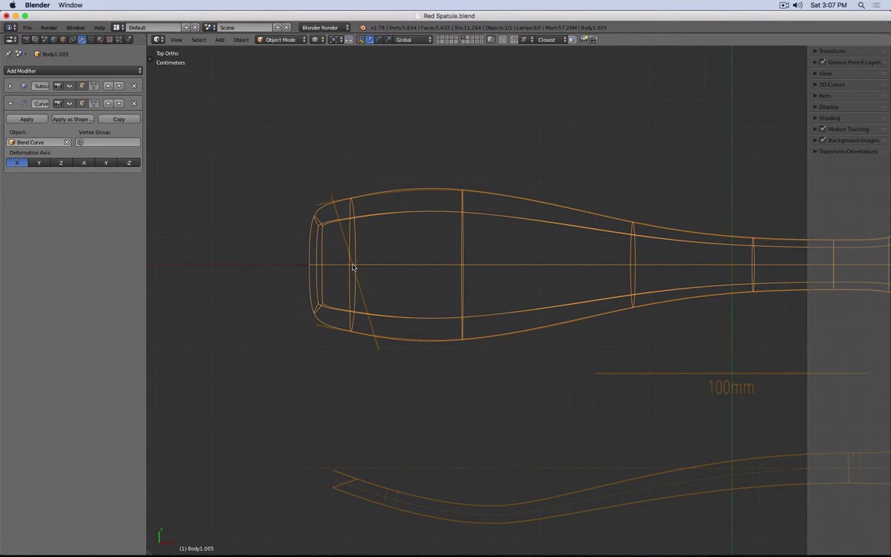
key("shift+a")
mouse_move(352, 261)
left_click(379, 261)
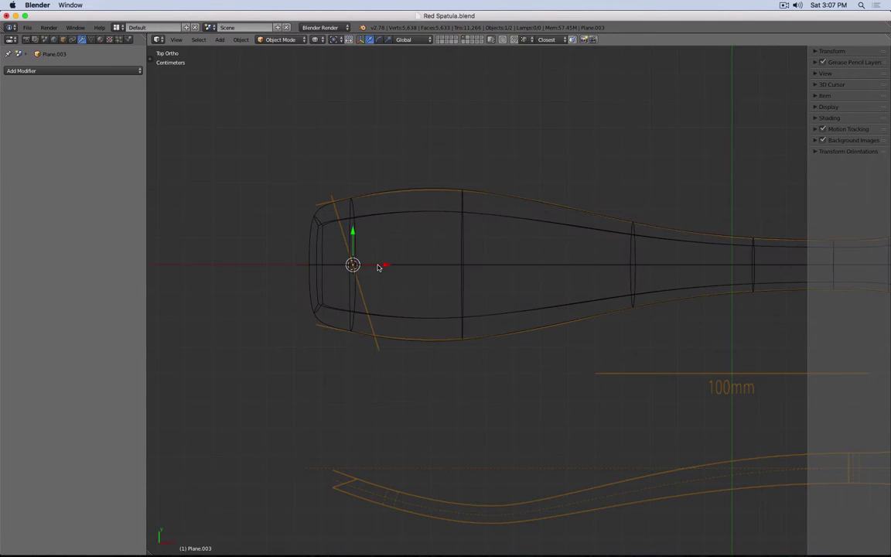
key("Tab")
key("s")
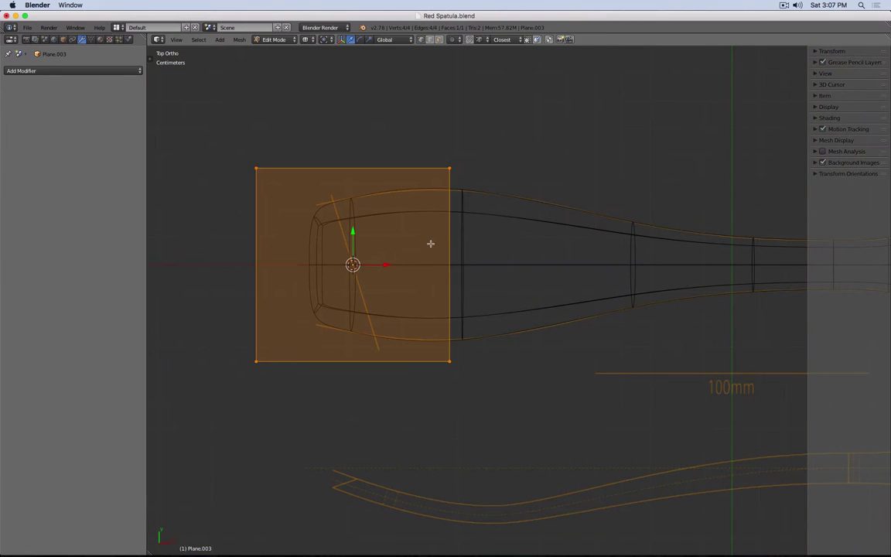
left_click(430, 246)
Rotate the plane 90° about the global Y axis so it stands upright.
key("Tab")
key("Tab")
key("s")
key("x")
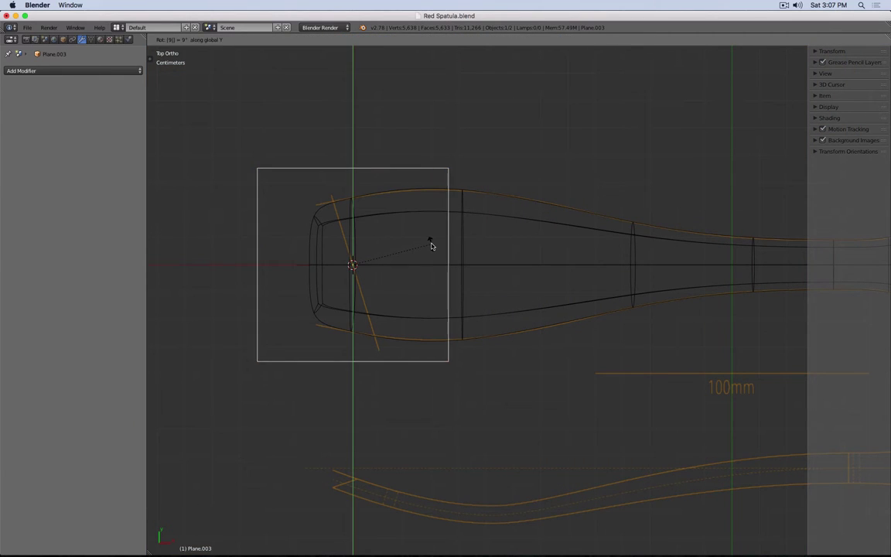
key("0")
key("Return")
Rotate the upright plane about -16.88° in top view to match the slanted tip line, and shift it along X toward the tip.
key("Tab")
key("r")
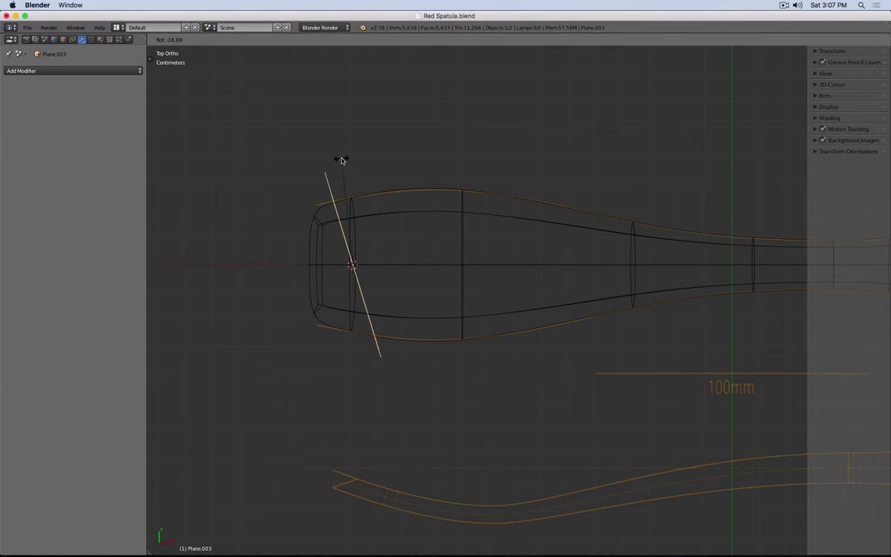
left_click(342, 160)
left_click_drag(389, 265, 367, 266)
Edit the spatula body and shear its selected tip vertices in top view until they run parallel to the slanted guide plane.
right_click(373, 209)
key("Tab")
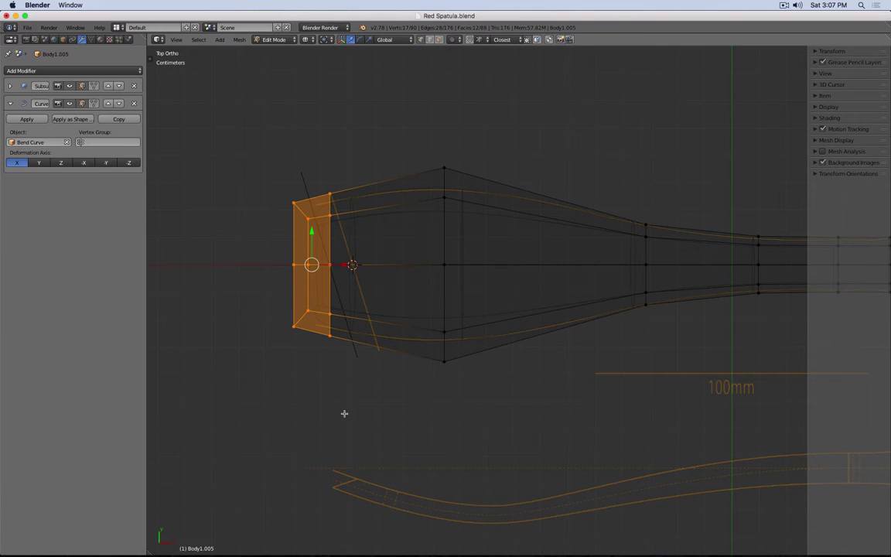
key("r")
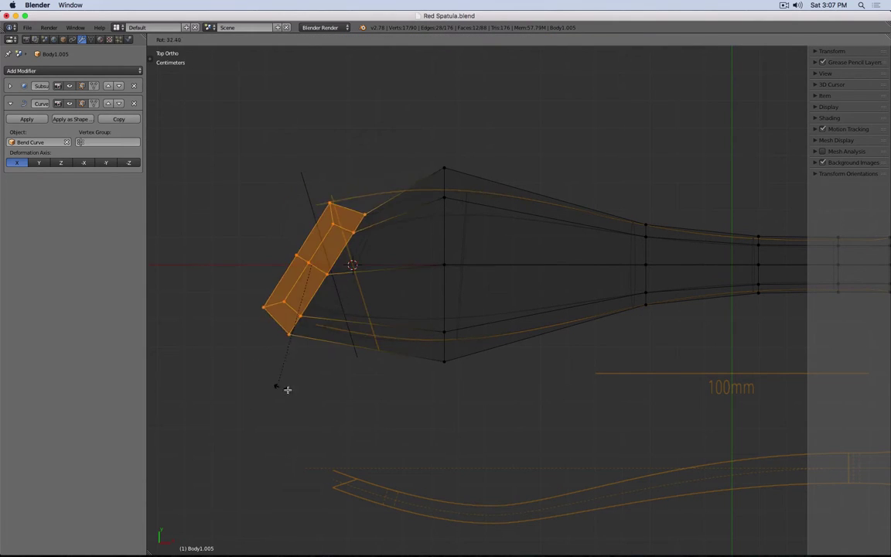
right_click(370, 343)
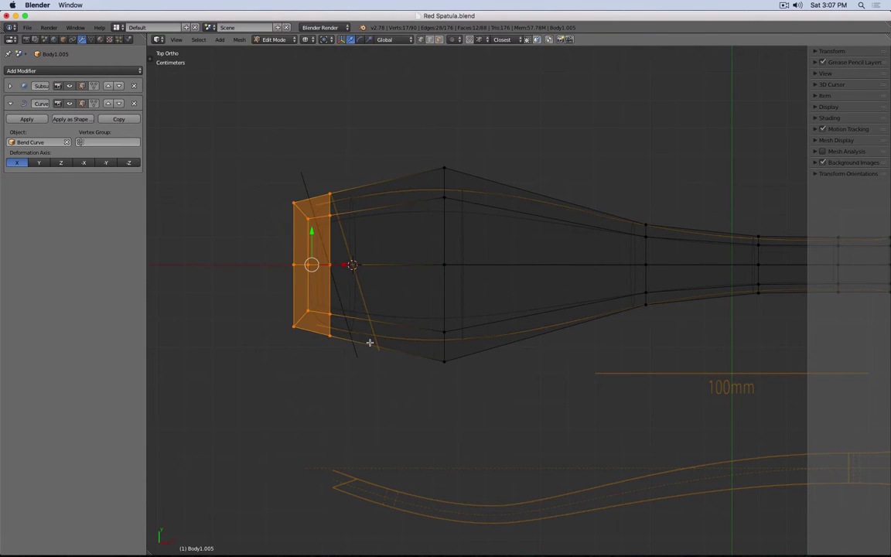
key("space")
type("shear")
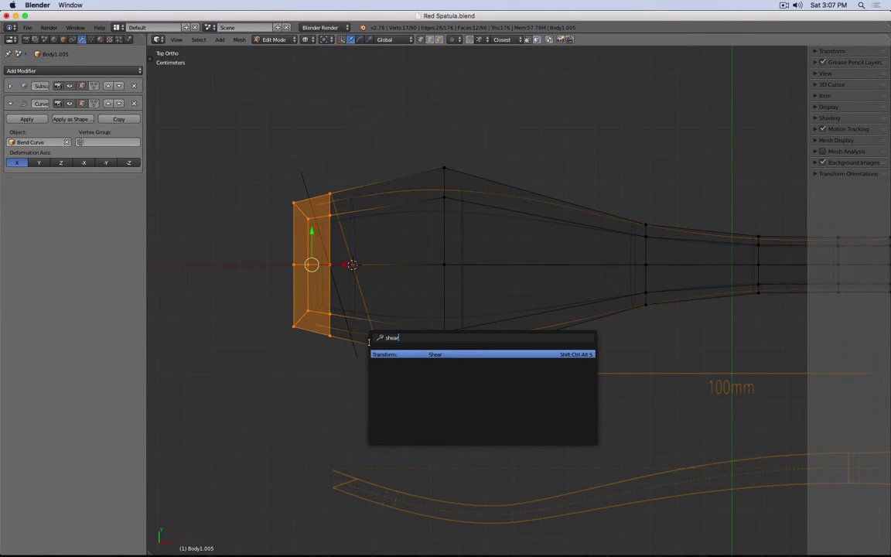
key("Return")
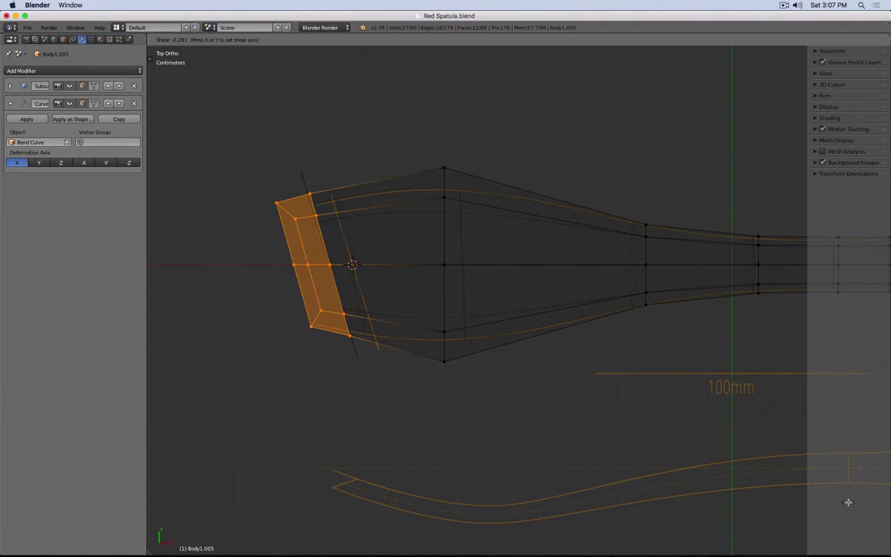
left_click(150, 490)
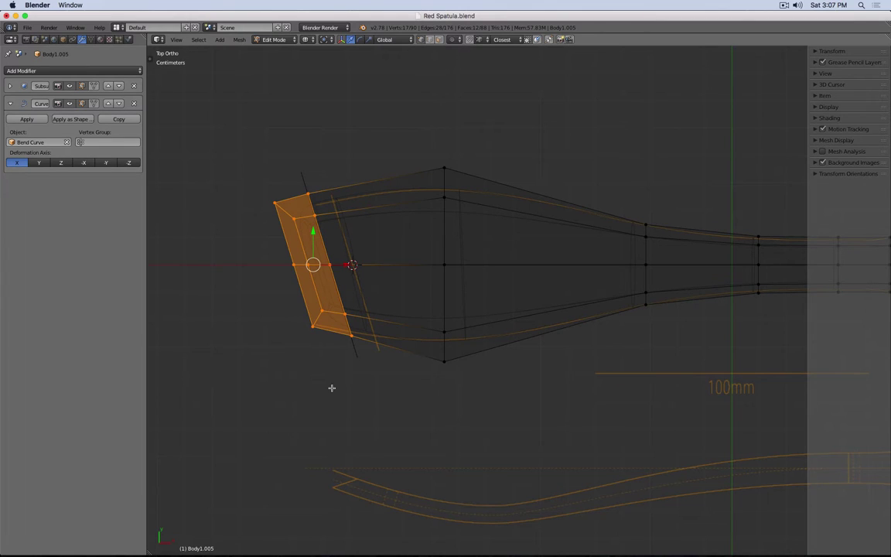
Move the sheared blade tip about 1.6 cm along X onto the slanted tip line of the drawing.
key("g")
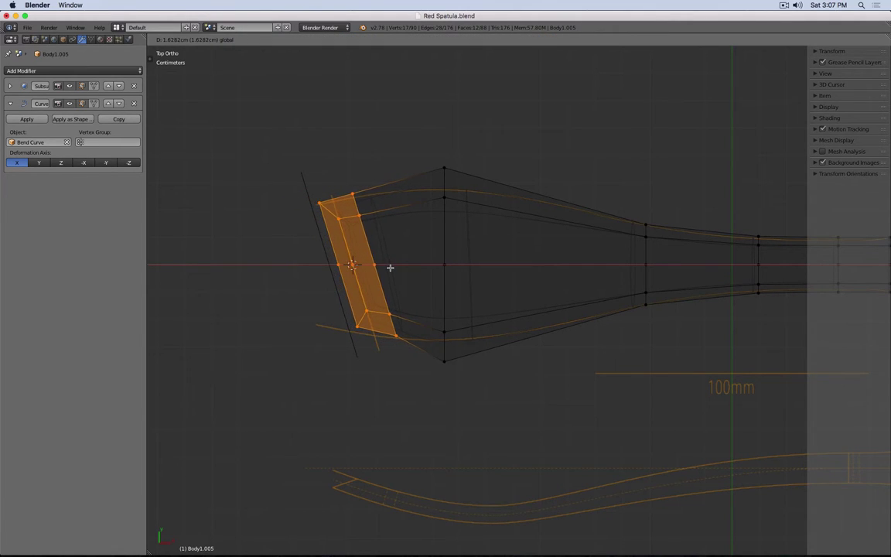
left_click(390, 268)
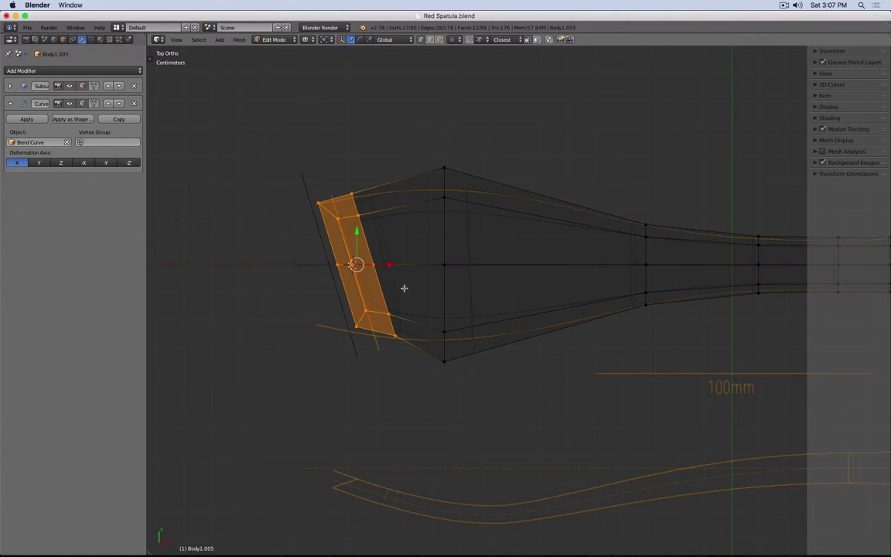
key("Tab")
key("Tab")
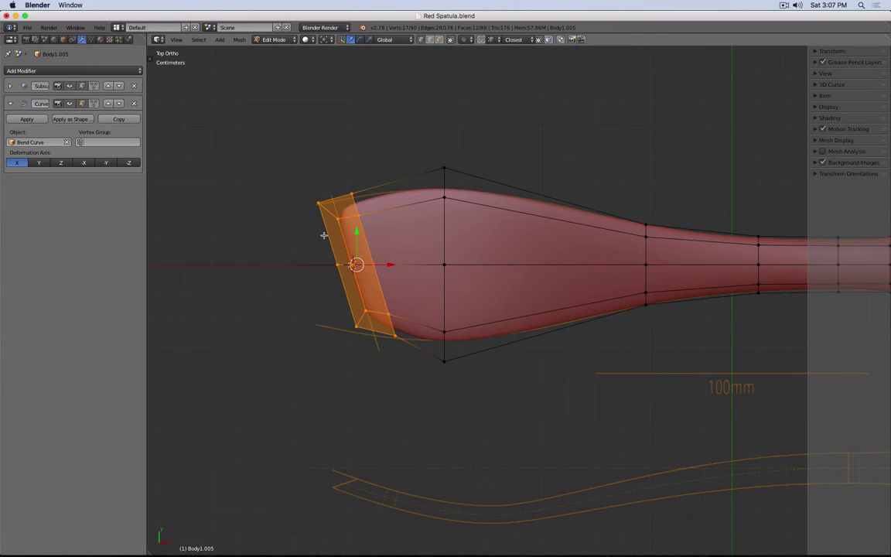
Select a slanted edge at the blade's tip and create an active custom transform orientation named Edge from its Normal orientation.
right_click(318, 203)
left_click(391, 39)
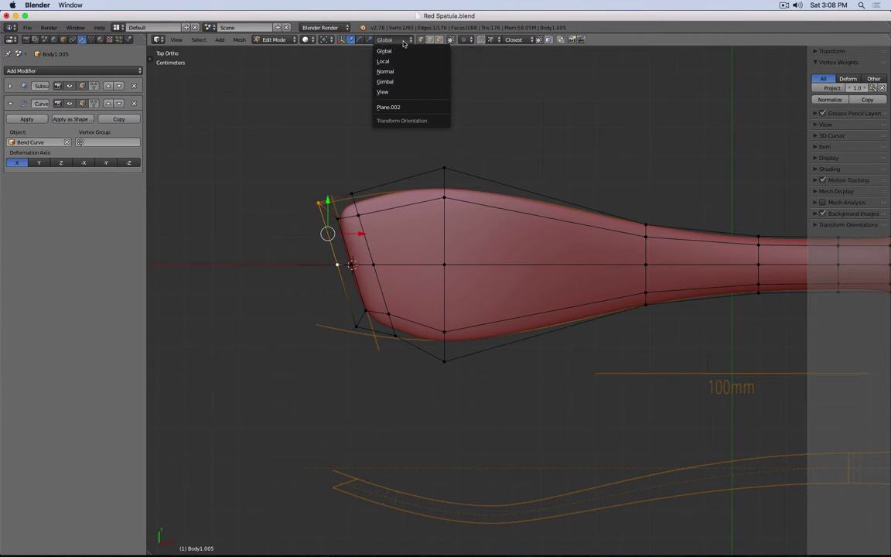
left_click(410, 72)
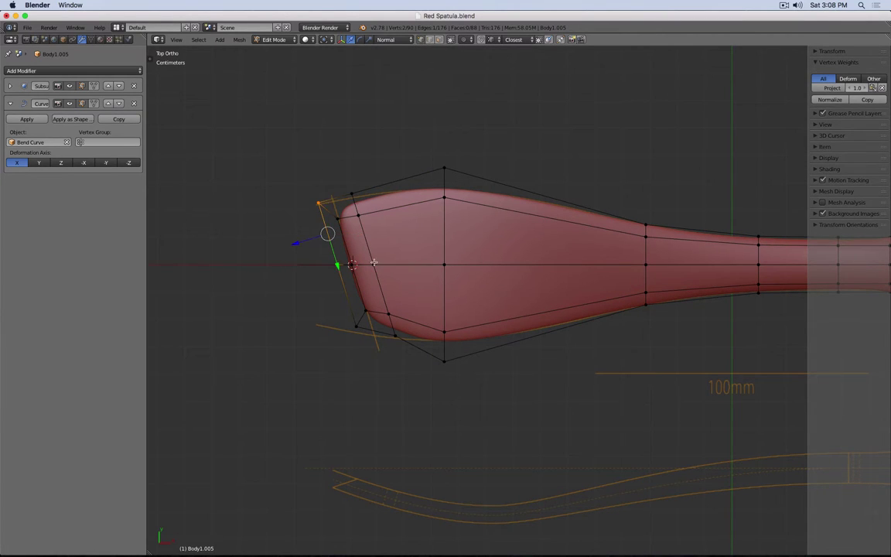
middle_click_drag(378, 292, 352, 218)
left_click(848, 225)
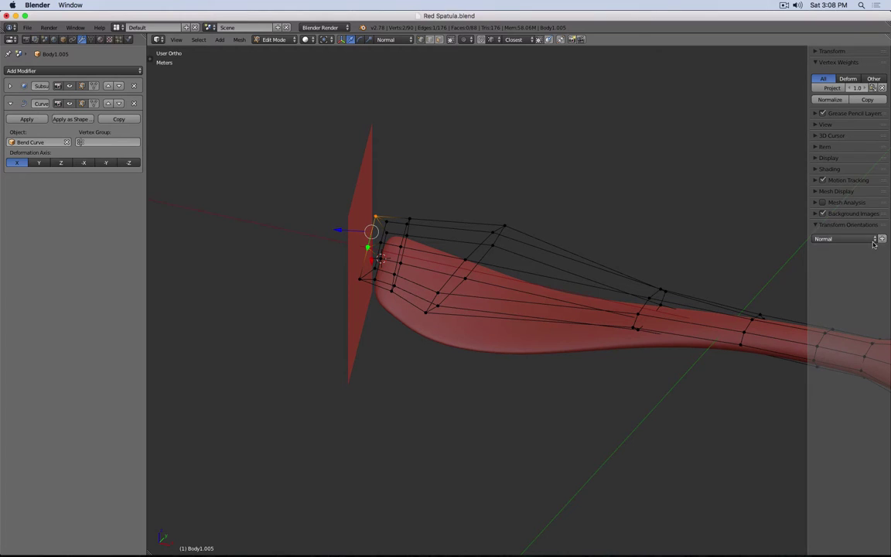
left_click(843, 239)
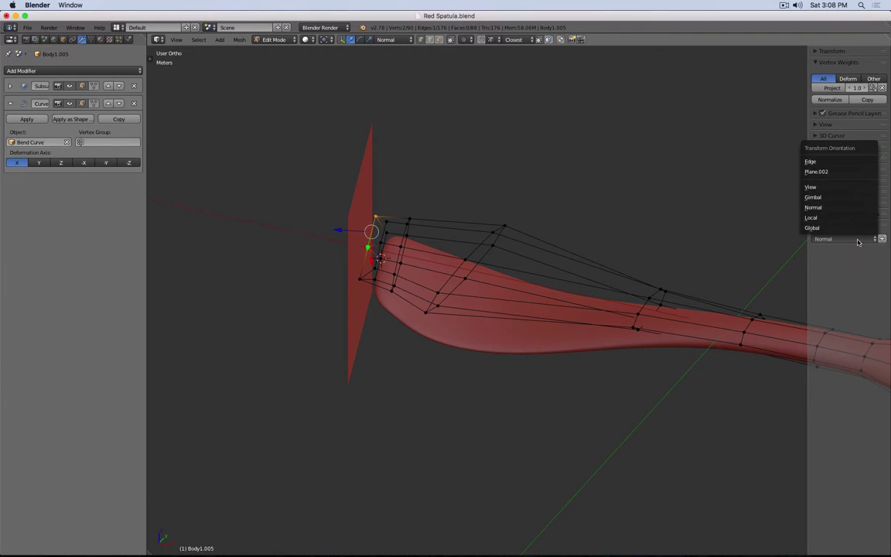
left_click(837, 163)
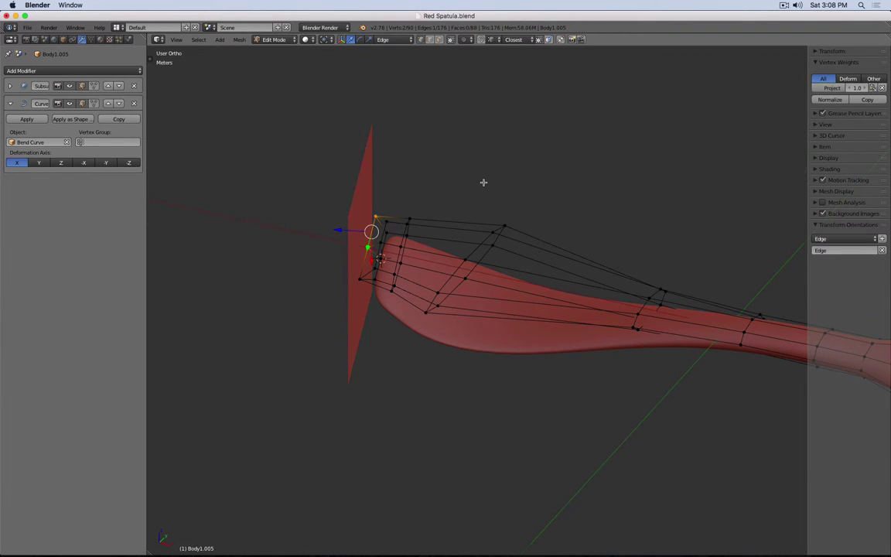
In wireframe top view, move the six vertices of the −Y tip corner outward along the Edge orientation's Y axis.
key("KP_7")
key("z")
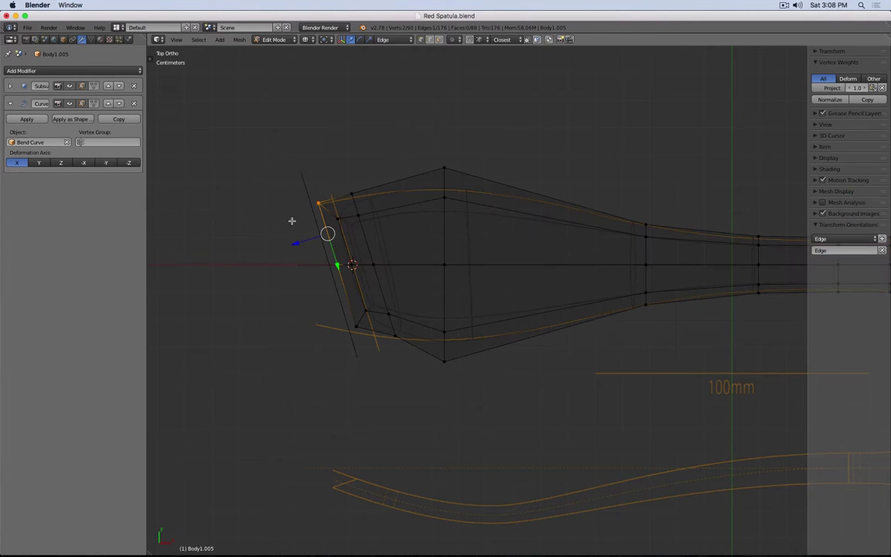
key("a")
key("b")
left_click_drag(349, 303, 387, 360)
left_click(386, 359)
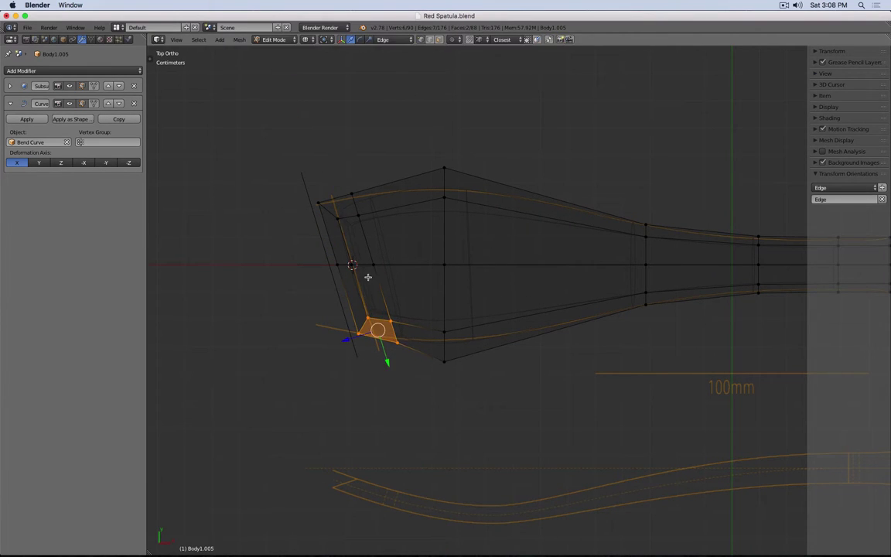
Select the +Y tip corner's vertices and move them about 1.2 mm outward along the Edge orientation's Y axis.
key("a")
key("b")
left_click_drag(303, 174, 363, 236)
key("g")
key("y")
key("y")
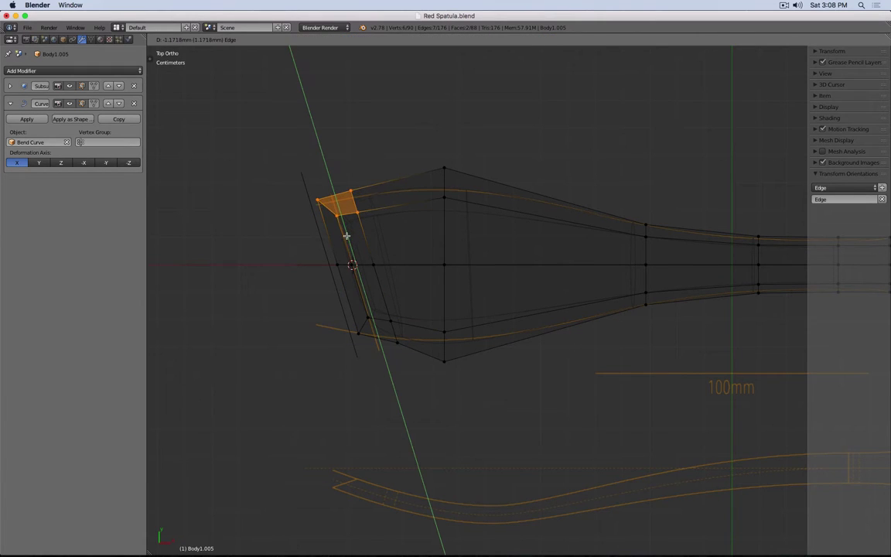
left_click(367, 264)
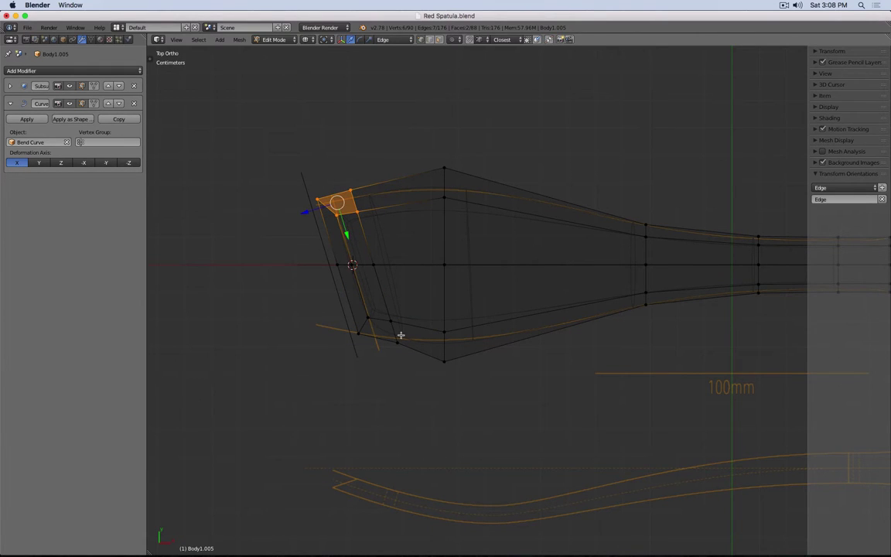
Return to Global orientation and move the −Y vertices of the blade's widest section about 1.5 mm inward along Y.
left_click(384, 39)
left_click(402, 55)
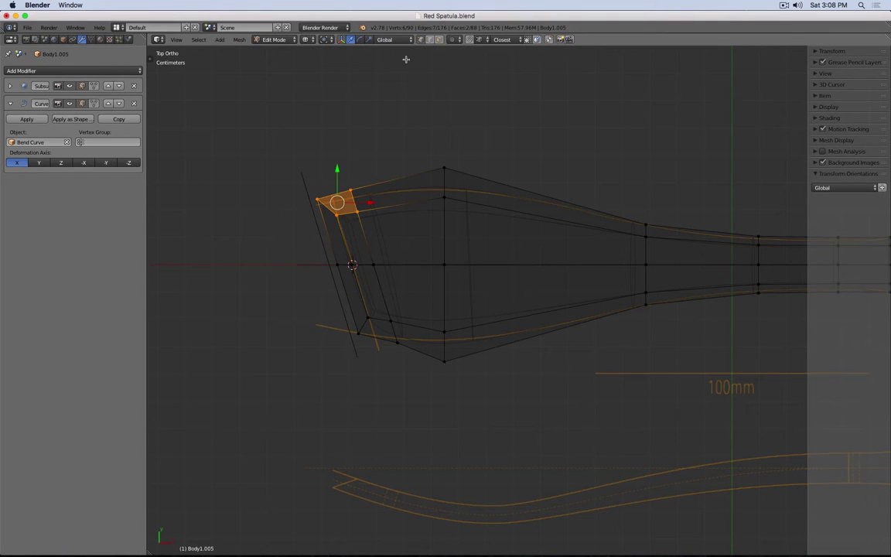
key("b")
key("Escape")
key("a")
key("b")
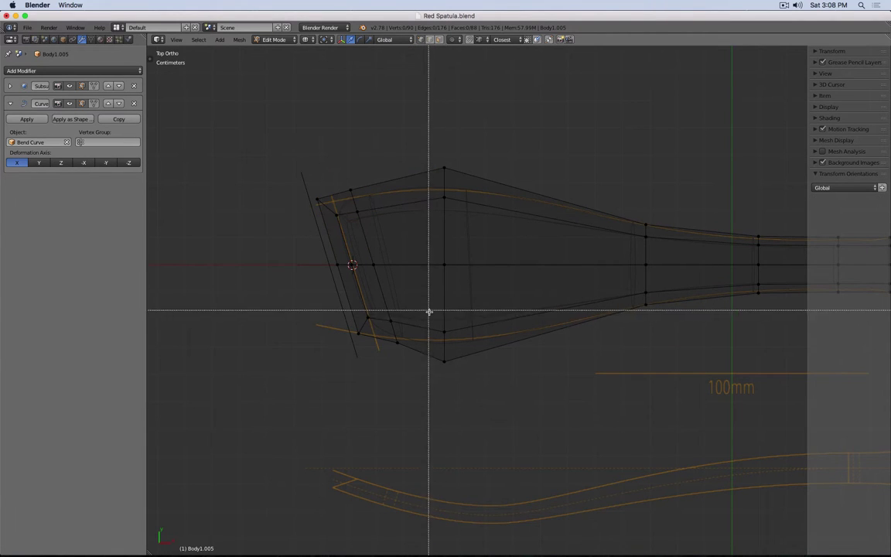
left_click_drag(427, 312, 446, 317)
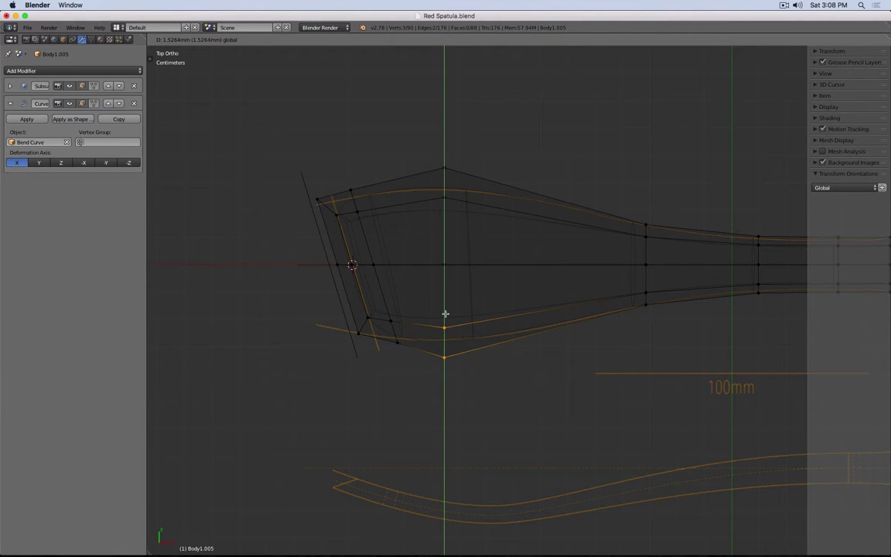
left_click(444, 314)
Move the +Y vertices of the blade's widest section slightly inward along Y and compare the outline with the drawing.
key("a")
left_click_drag(457, 201, 461, 203)
left_click_drag(444, 151, 443, 154)
key("Tab")
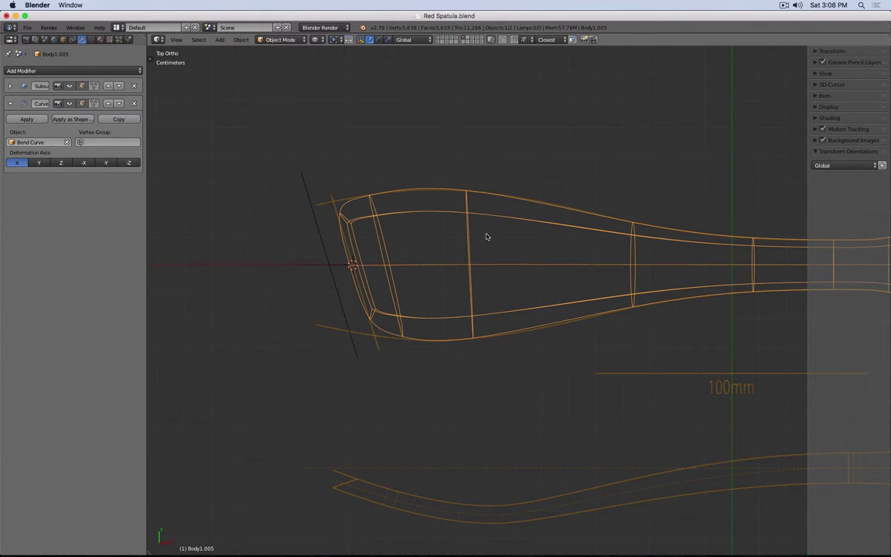
key("z")
key("z")
key("Tab")
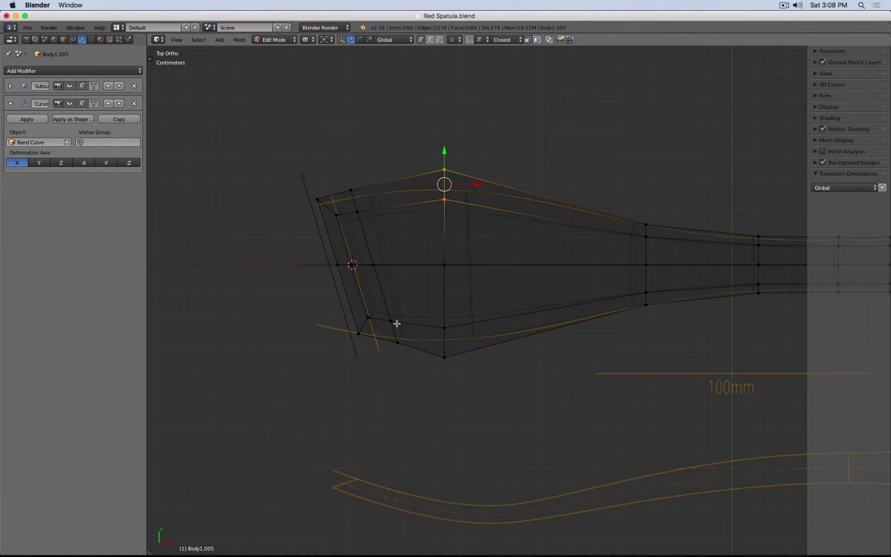
In the Edge orientation, move the vertices just behind the −Y tip corner slightly outward and fine-tune the corner to the drawing.
left_click_drag(384, 309, 415, 373)
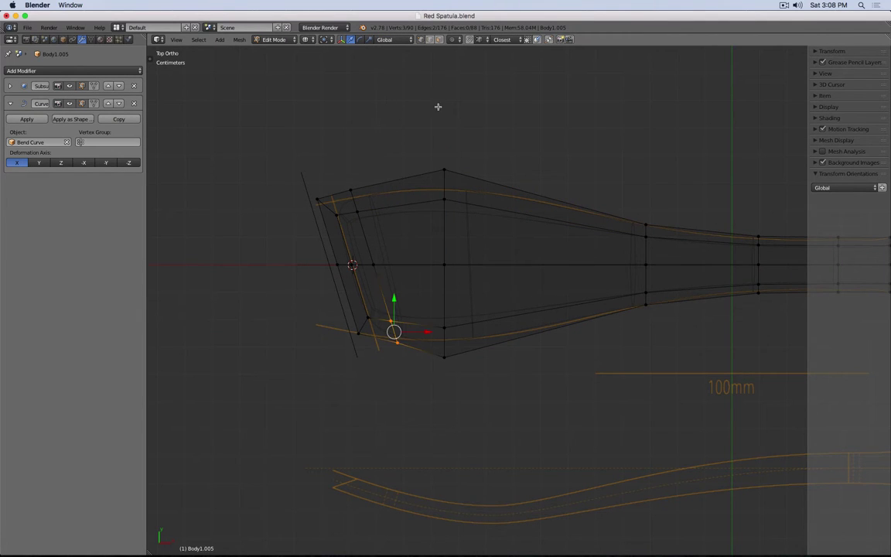
left_click(395, 40)
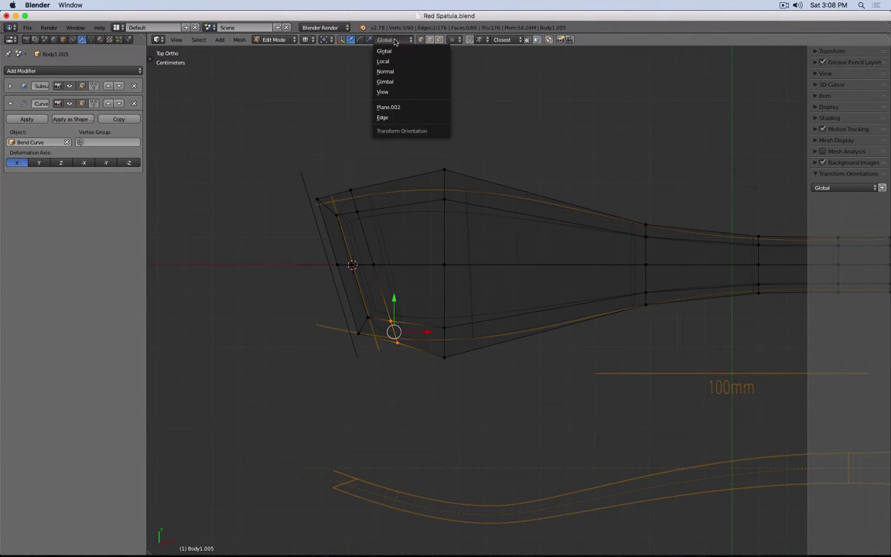
left_click(413, 118)
left_click_drag(403, 361, 406, 368)
key("a")
key("b")
left_click_drag(384, 315, 401, 352)
key("b")
left_click_drag(333, 303, 387, 366)
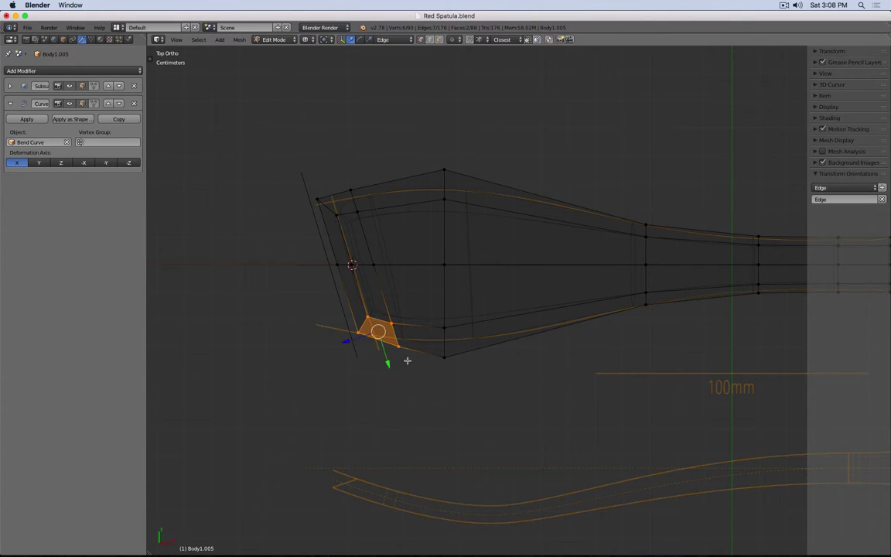
Move the −Y vertices of the blade's widest section about 1 mm inward along global Y and check the shaded outline.
key("a")
key("b")
left_click_drag(433, 311, 455, 363)
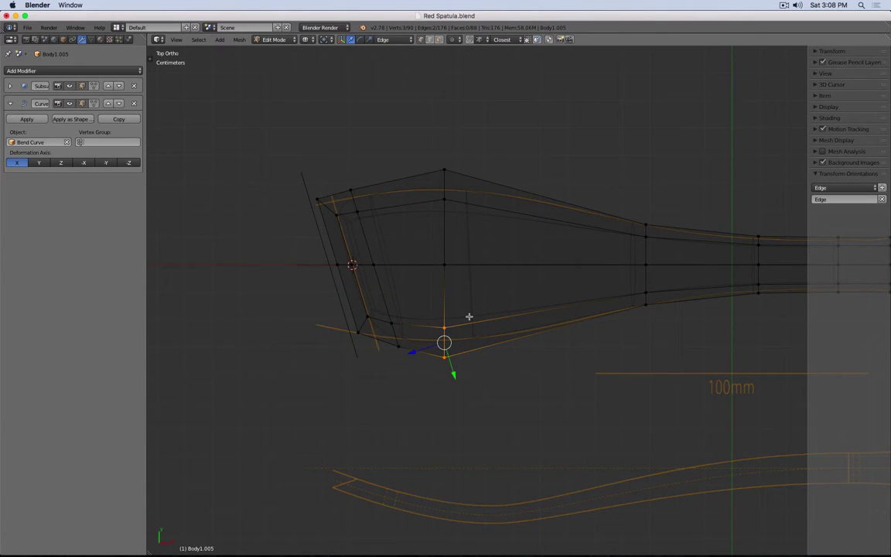
key("g")
key("y")
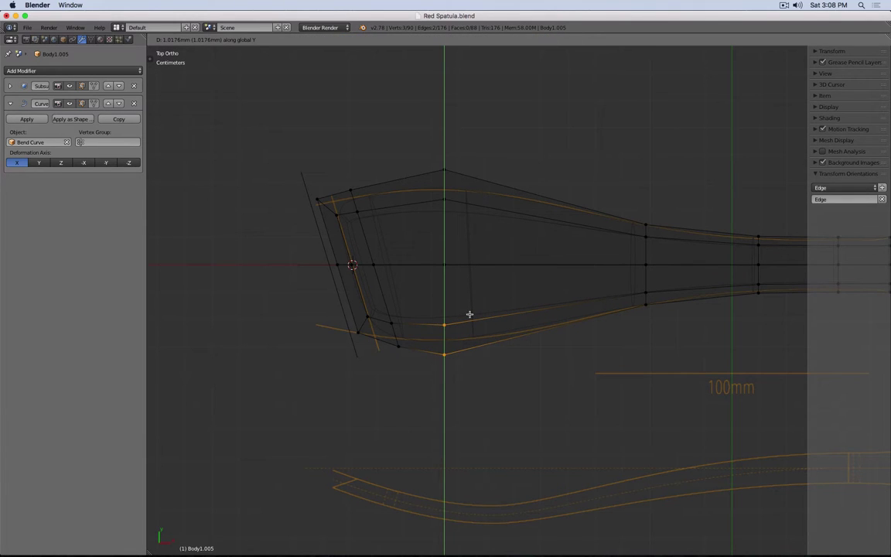
left_click(469, 314)
key("Tab")
key("z")
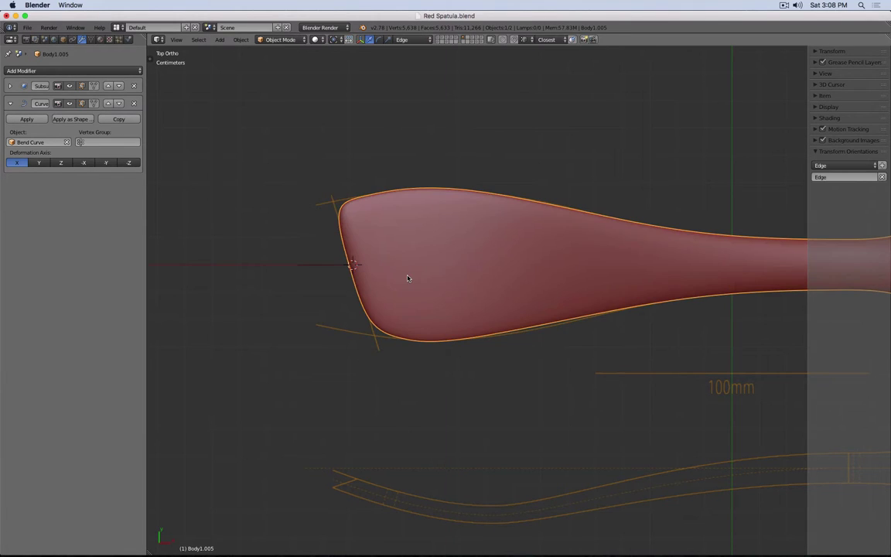
Delete the slanted guide plane in front of the blade tip and view the spatula from the front.
middle_click_drag(409, 278, 494, 209)
key("Tab")
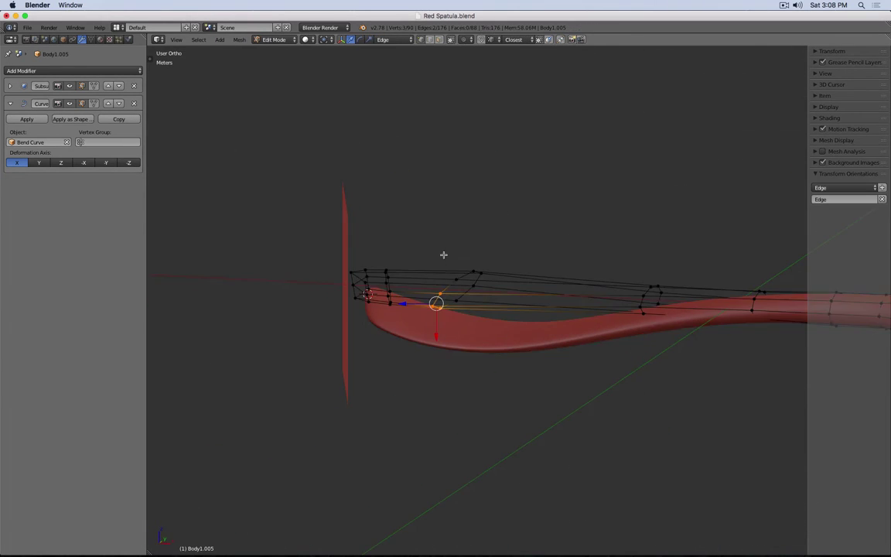
mouse_move(419, 259)
middle_mouse_down()
mouse_move(402, 297)
mouse_move(419, 258)
middle_mouse_up()
key("Tab")
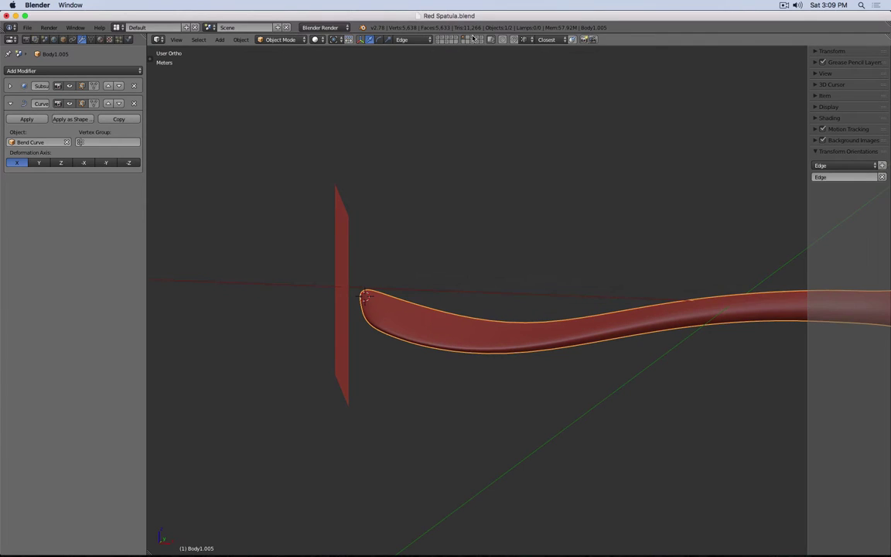
right_click(344, 228)
scroll(344, 229, "down", 2)
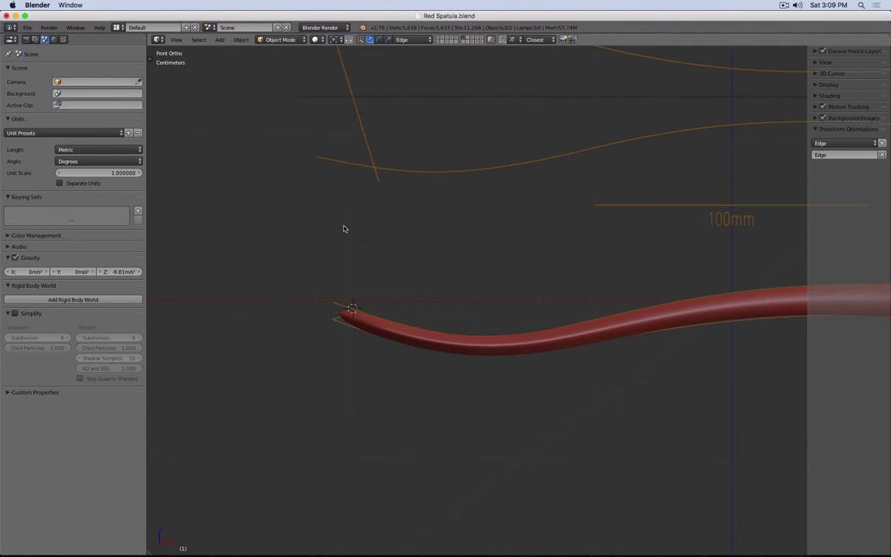
Select the lengthwise edge loop along the body's side and check it from the front with the Curve modifier's edit cage toggled.
middle_click_drag(346, 231, 313, 299)
right_click(438, 280)
key("Tab")
left_click(93, 104)
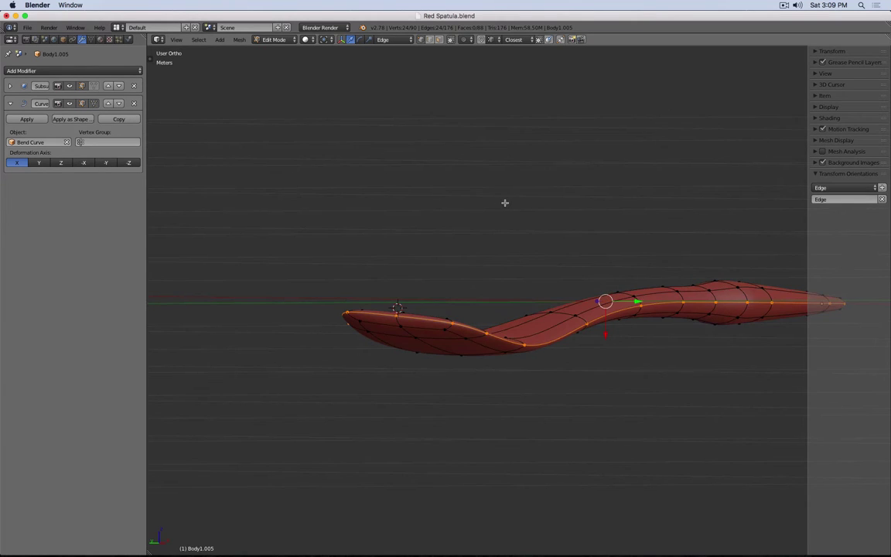
middle_click_drag(505, 203, 467, 203)
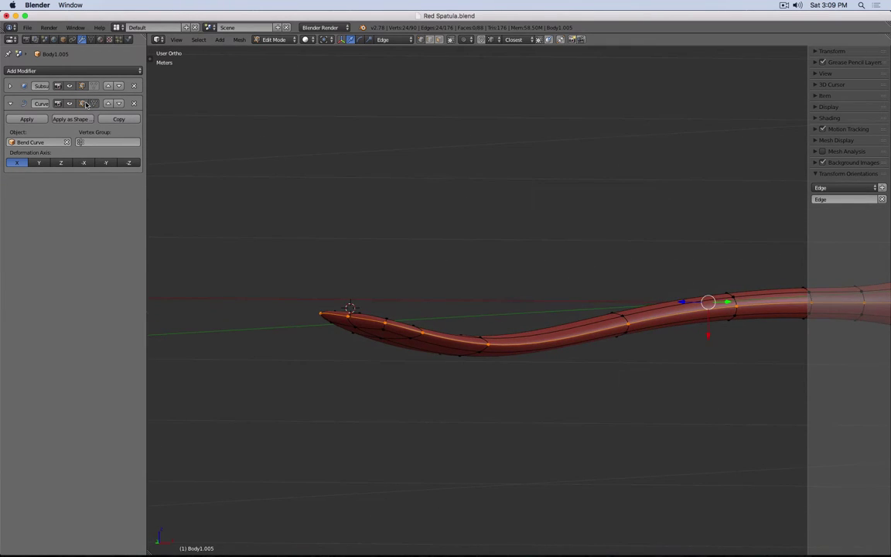
left_click(93, 104)
key("KP_3")
key("KP_1")
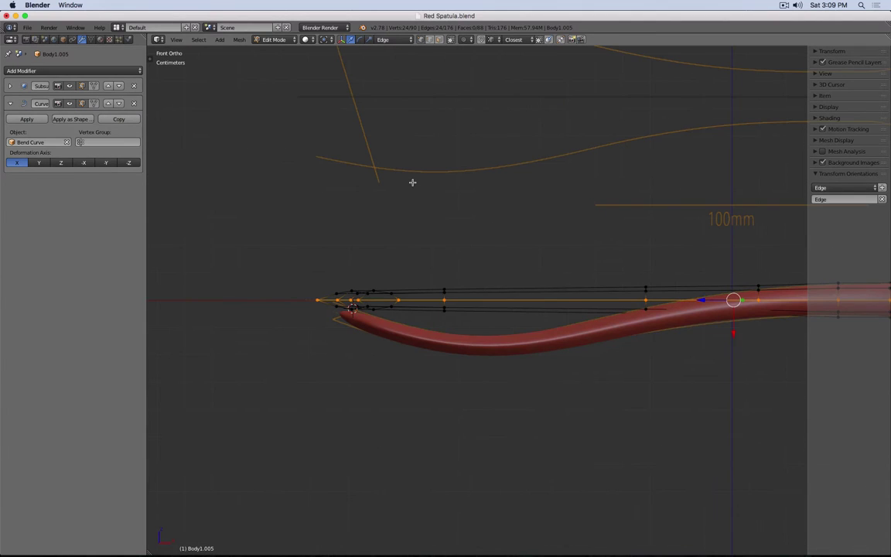
Select the mid-height vertices at the blade tip, switch to the Global orientation, and move them slightly down along Z.
middle_click_drag(627, 314, 615, 295, "shift")
key("a")
key("b")
left_click_drag(302, 297, 465, 306)
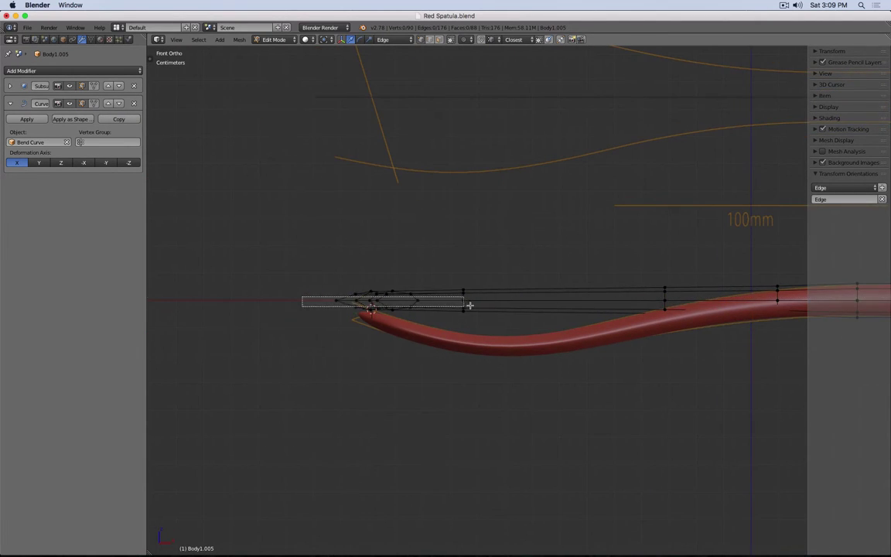
scroll(460, 300, "up", 5)
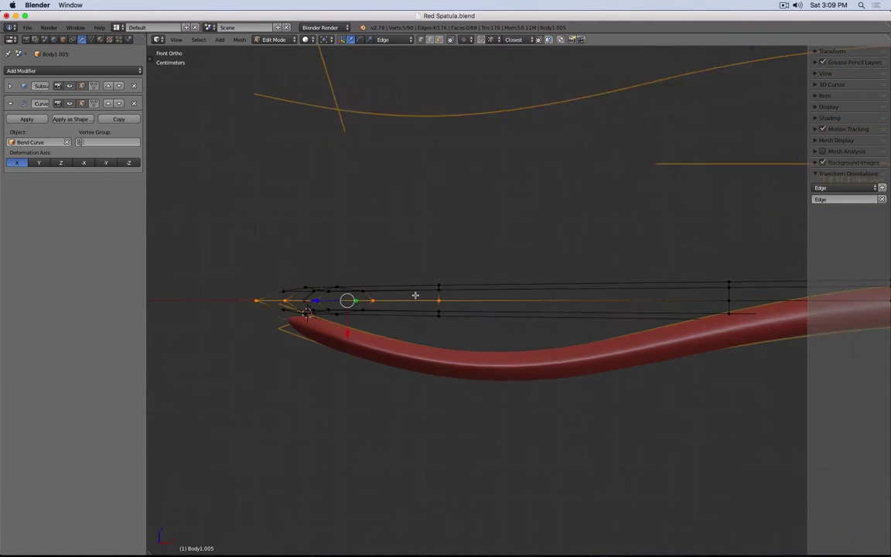
left_click(393, 40)
left_click(380, 51)
mouse_move(414, 263)
left_mouse_down()
mouse_move(418, 275)
mouse_move(418, 247)
mouse_move(422, 287)
mouse_move(419, 265)
mouse_move(422, 276)
left_mouse_up()
Extend the selection to the blade's lower tip and side vertices and flatten them to one level with a Z scale of 0.
key("b")
left_click_drag(247, 296, 561, 310)
key("b")
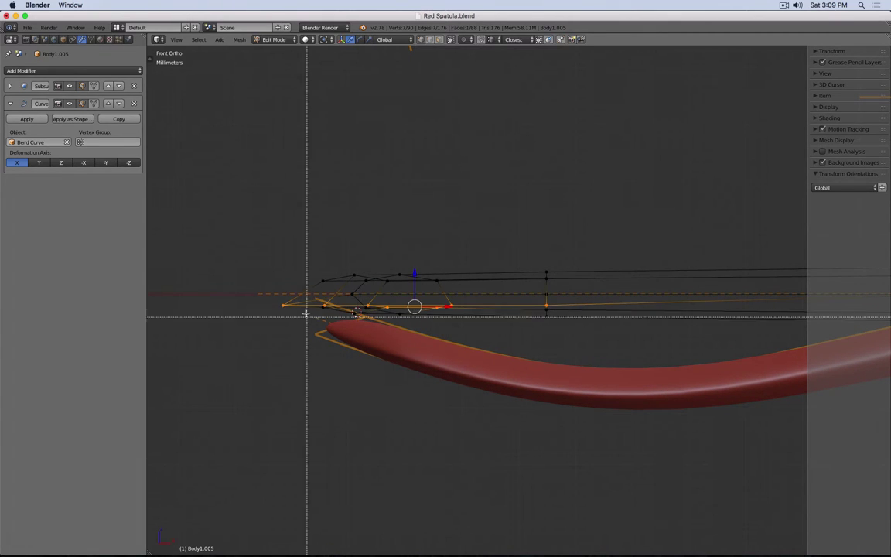
left_click_drag(299, 305, 377, 312)
mouse_move(379, 310)
middle_mouse_down()
mouse_move(336, 312)
mouse_move(448, 294)
mouse_move(316, 278)
mouse_move(348, 304)
mouse_move(378, 299)
mouse_move(330, 304)
mouse_move(370, 296)
middle_mouse_up()
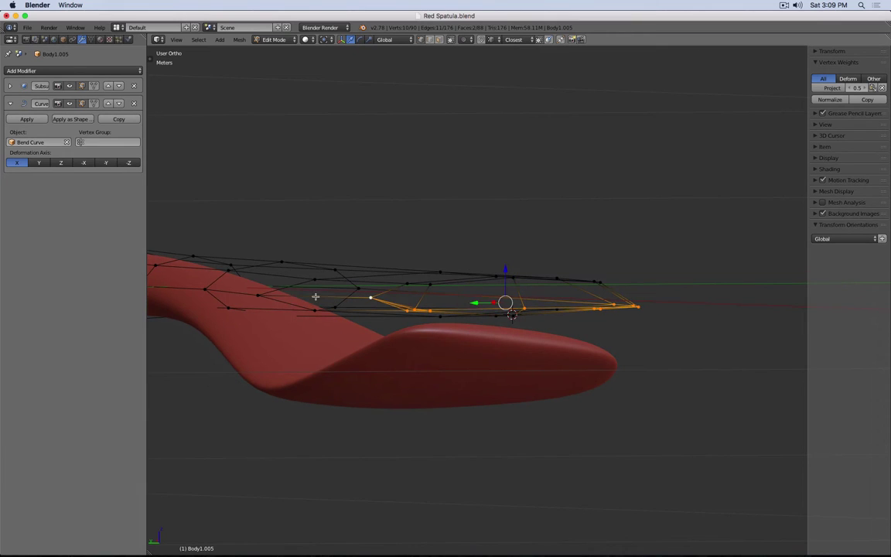
middle_click_drag(489, 297, 602, 329)
right_click(525, 300, "shift")
right_click(591, 320, "shift")
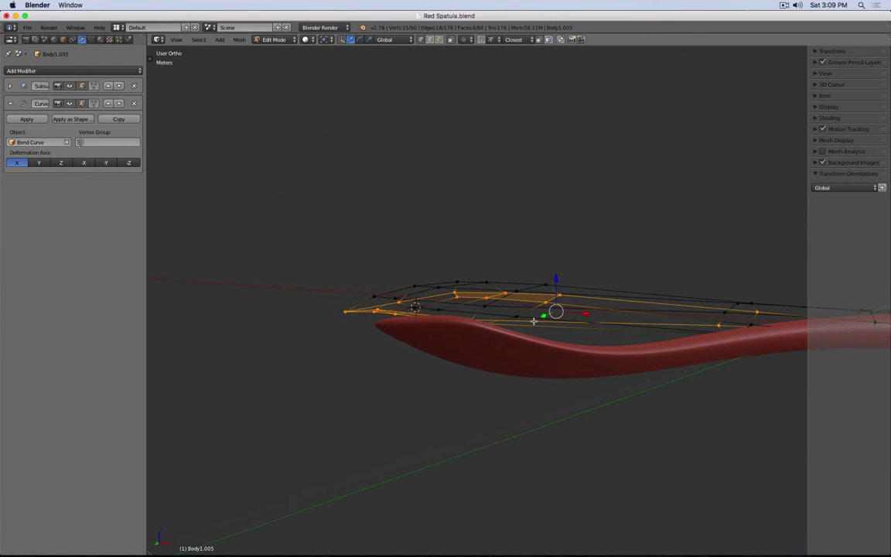
key("KP_1")
key("s")
key("z")
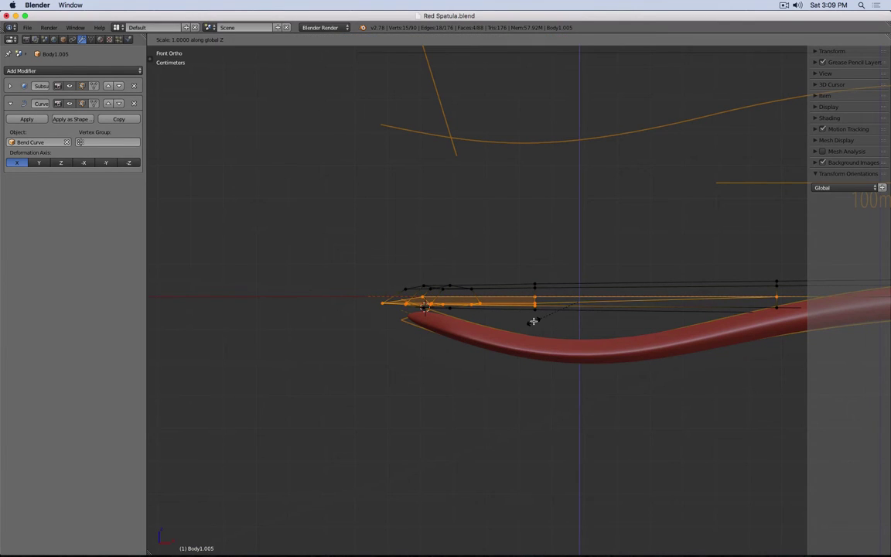
key("0")
key("Return")
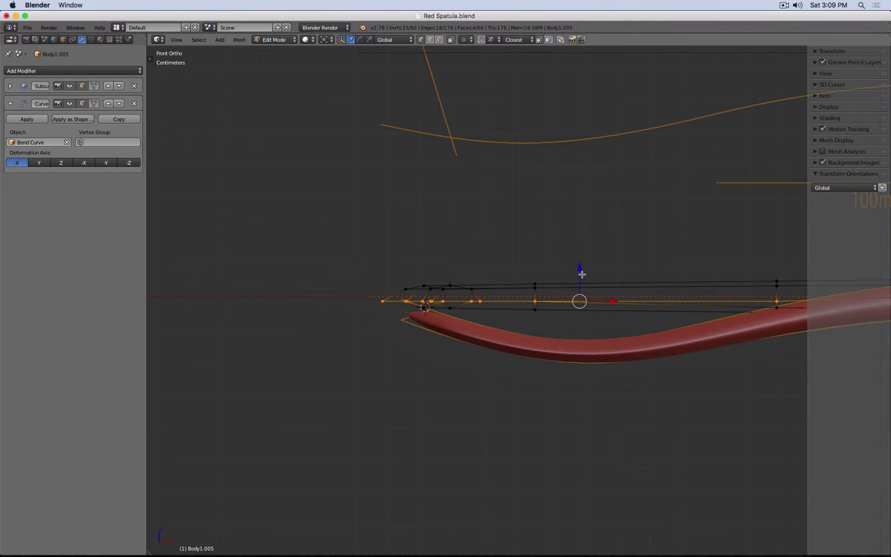
Move the flattened blade vertices about 1 mm down along global Z.
scroll(618, 276, "down", 1)
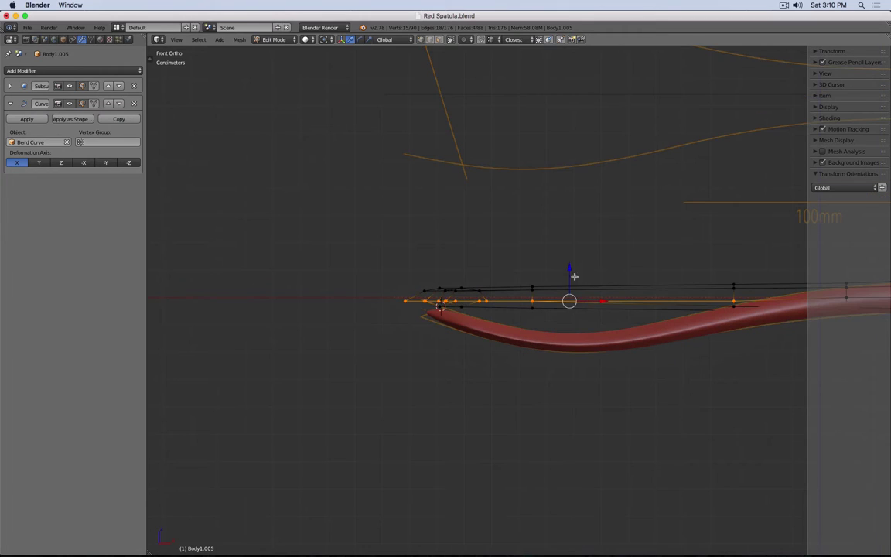
key("g")
key("z")
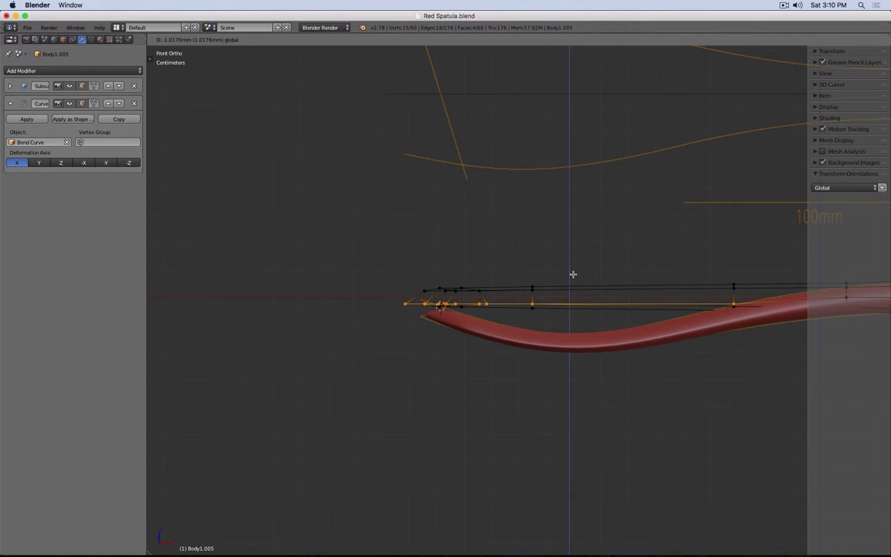
left_click(572, 274)
Add the remaining underside vertices at the blade's widest section, flatten the selection with a Z scale of 0, and check the shape in Object Mode.
scroll(440, 318, "up", 4)
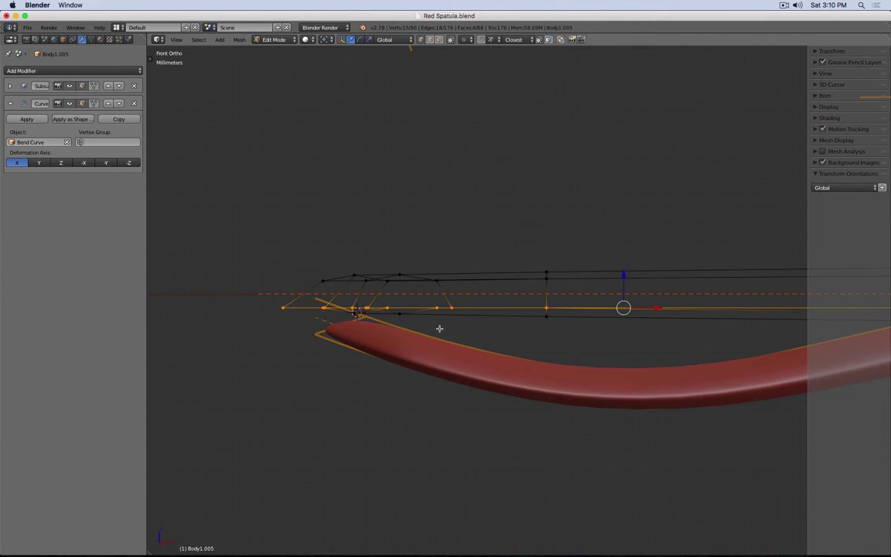
right_click(549, 318, "shift")
scroll(625, 320, "down", 3)
key("s")
key("z")
key("0")
key("Return")
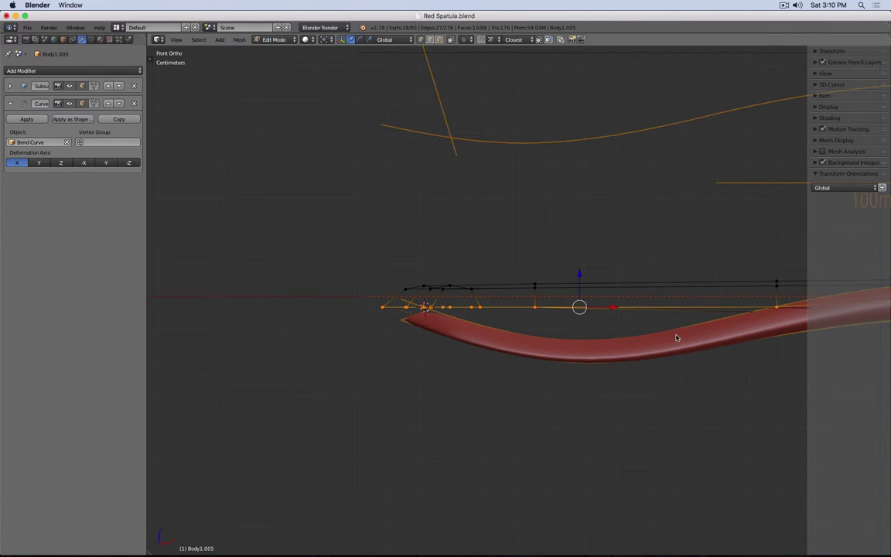
key("Tab")
middle_click_drag(647, 362, 531, 423)
middle_click_drag(484, 327, 474, 331)
Select the six top-face vertices at the blade tip and move them back from the tip along global X.
key("Tab")
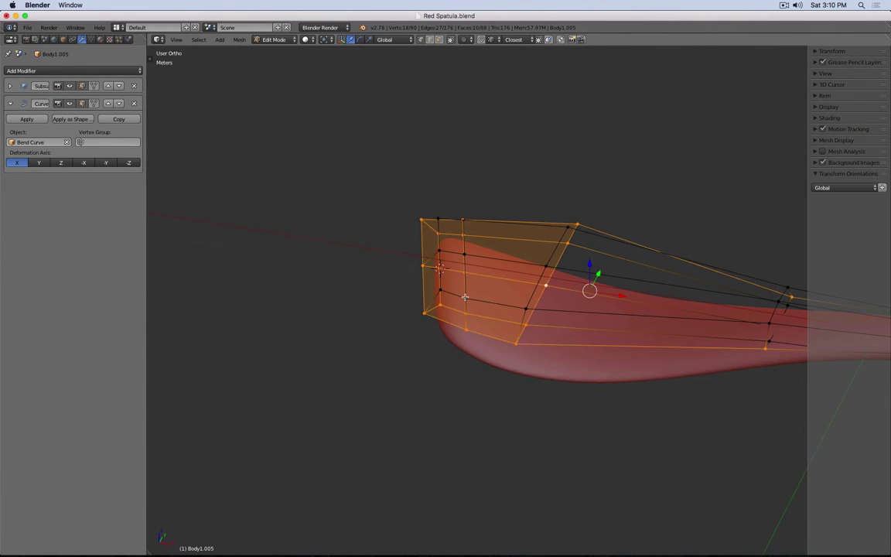
right_click(440, 290)
right_click(466, 298, "shift")
right_click(466, 256, "shift")
right_click(442, 249, "shift")
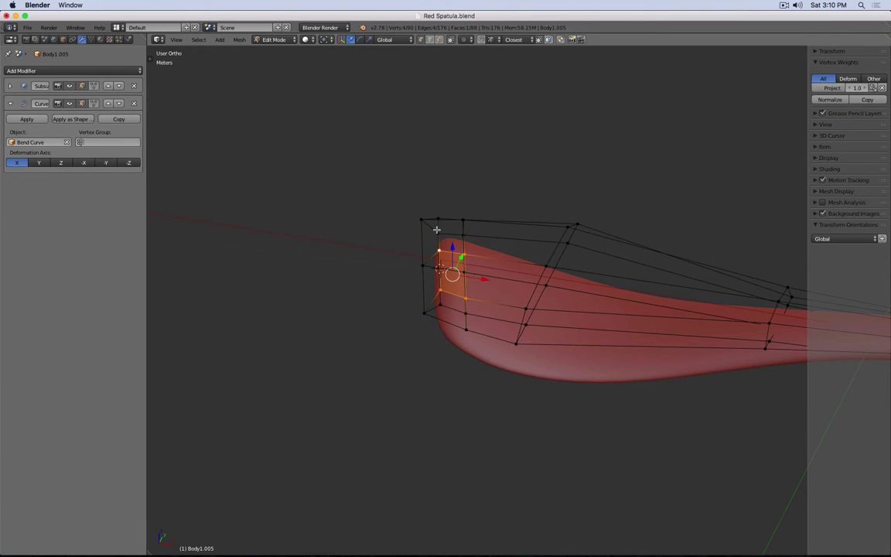
right_click(437, 220, "shift")
middle_click_drag(436, 221, 419, 189)
right_click(444, 190, "shift")
key("KP_7")
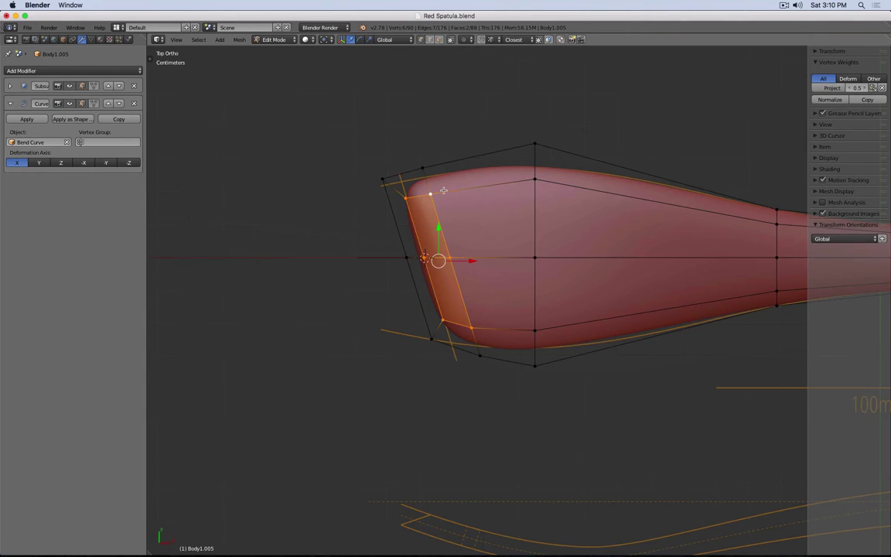
left_click_drag(472, 262, 489, 262)
Move the six top-face tip vertices a little further back along global X and check the bevelled tip from several angles.
middle_click_drag(520, 350, 510, 247)
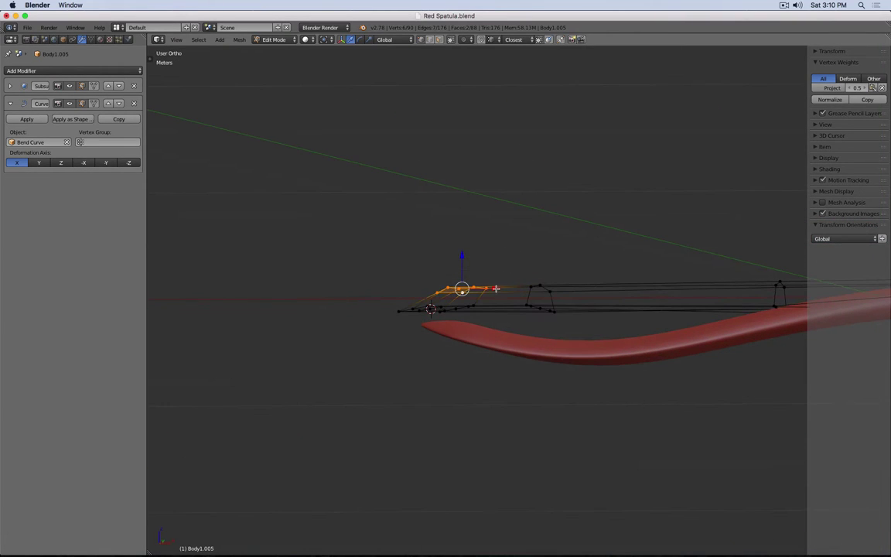
key("g")
key("x")
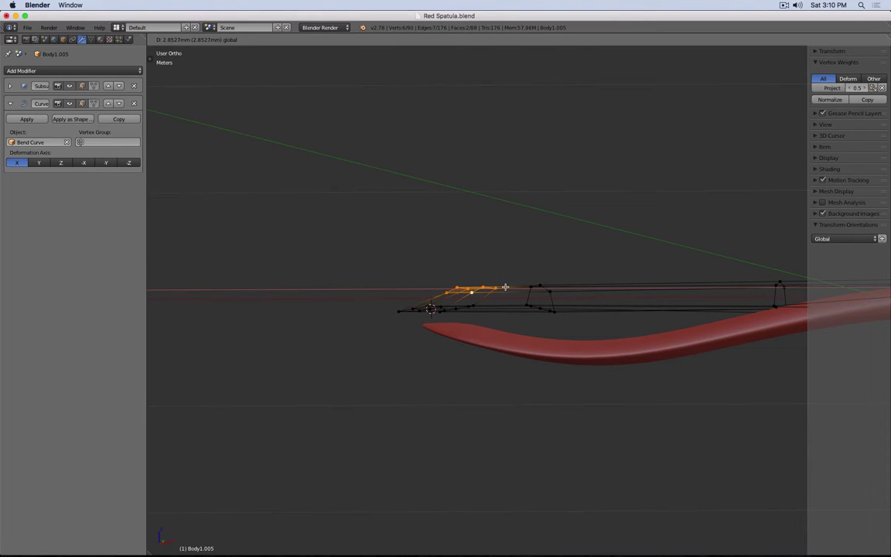
left_click(502, 287)
middle_click_drag(502, 287, 467, 326)
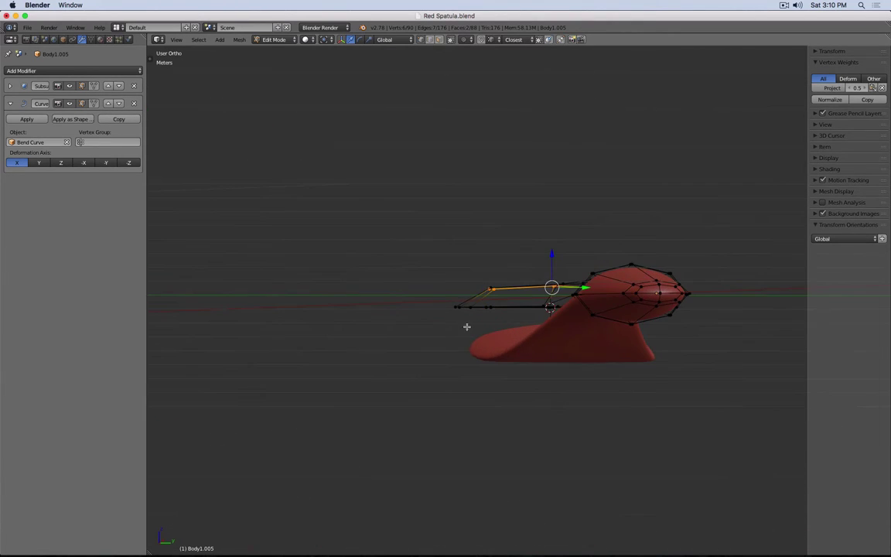
middle_click_drag(651, 379, 635, 334)
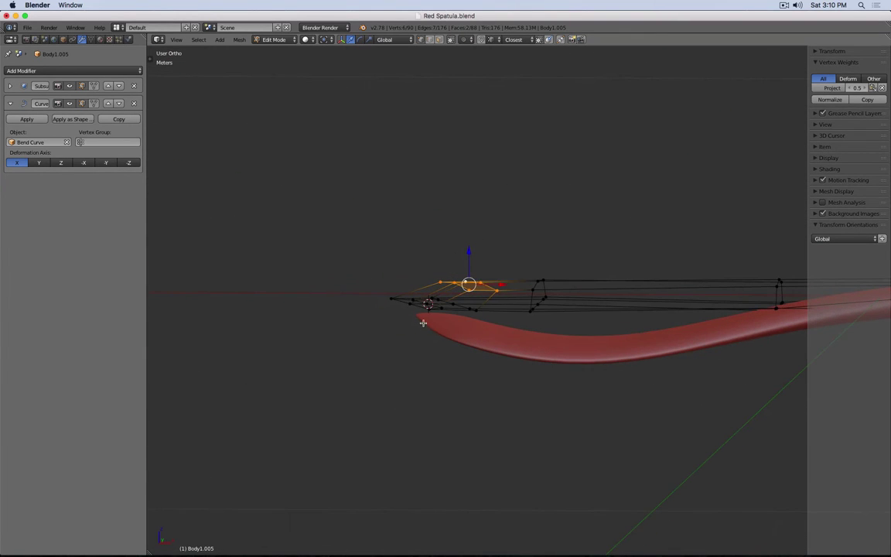
middle_click_drag(405, 315, 457, 406)
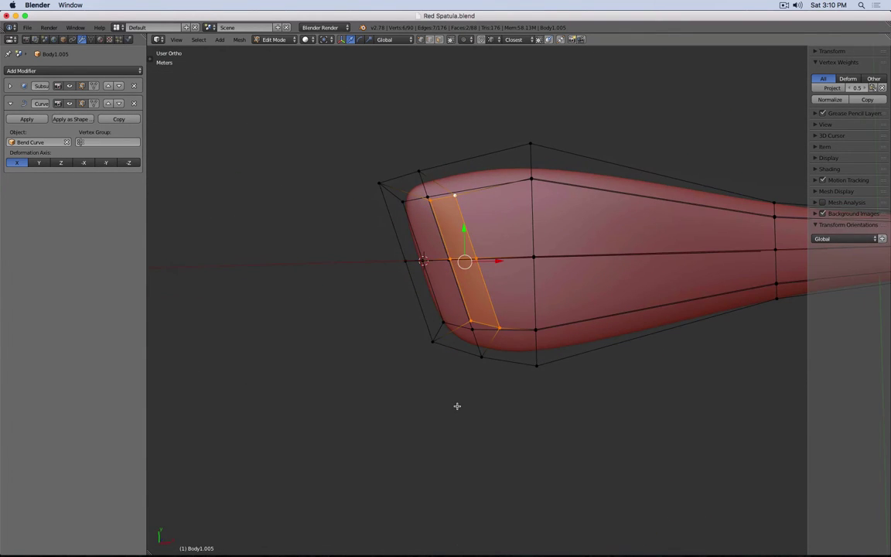
key("KP_7")
In the Edge orientation, move the top-face edge at the +Y tip corner slightly outward along the slanted tip.
middle_click_drag(442, 215, 443, 288, "shift")
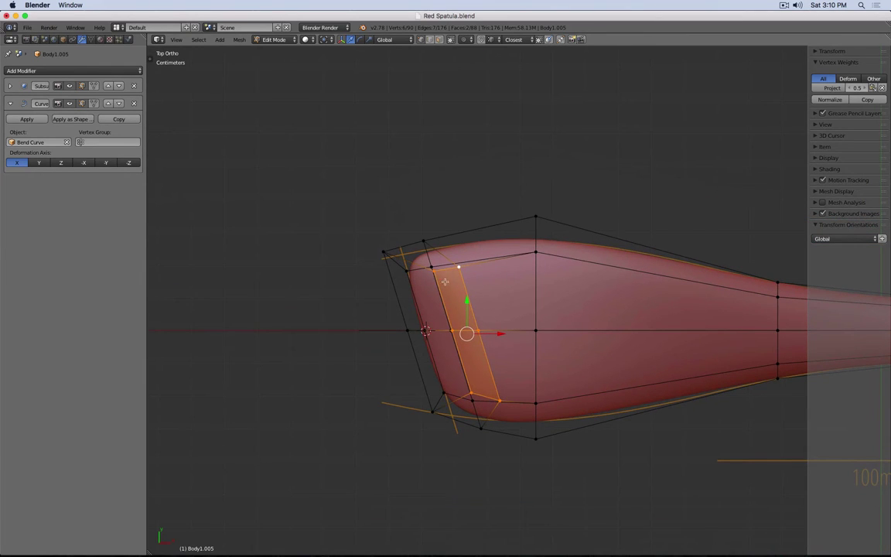
right_click(438, 266)
left_click(391, 40)
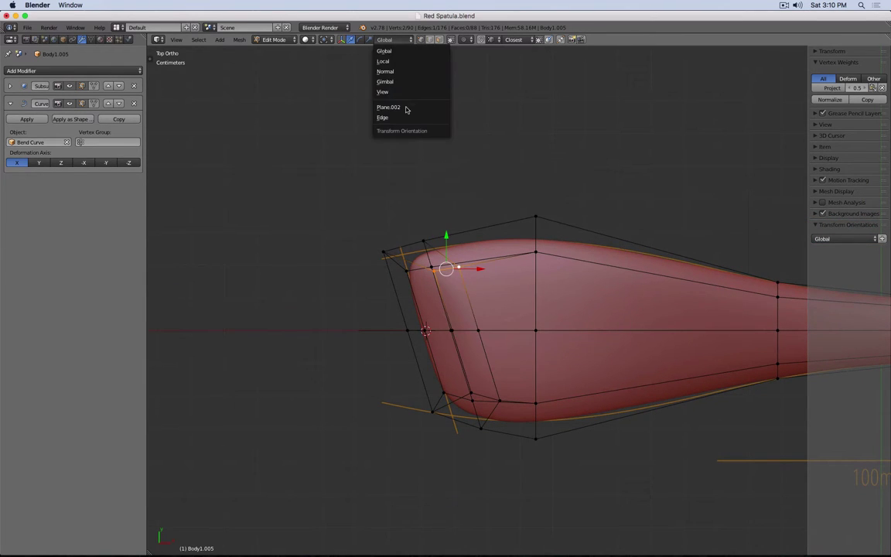
left_click(401, 117)
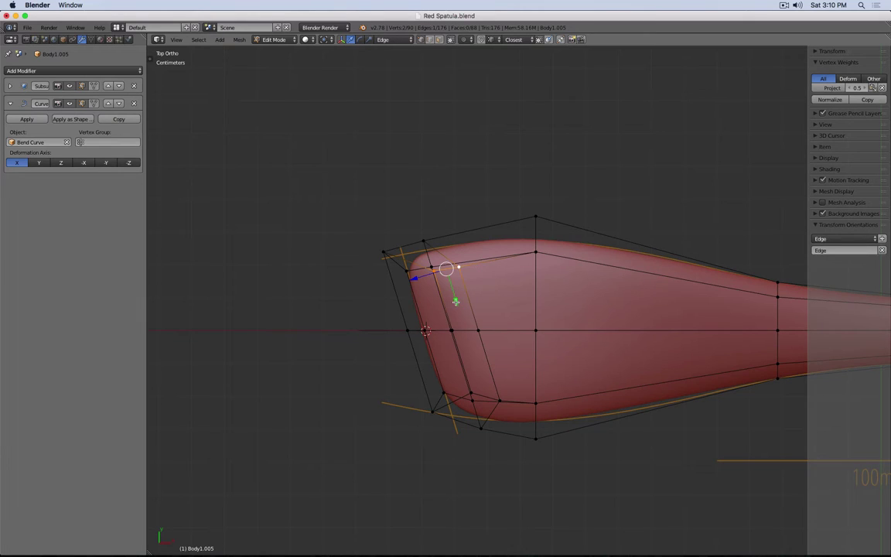
left_click_drag(455, 302, 455, 297)
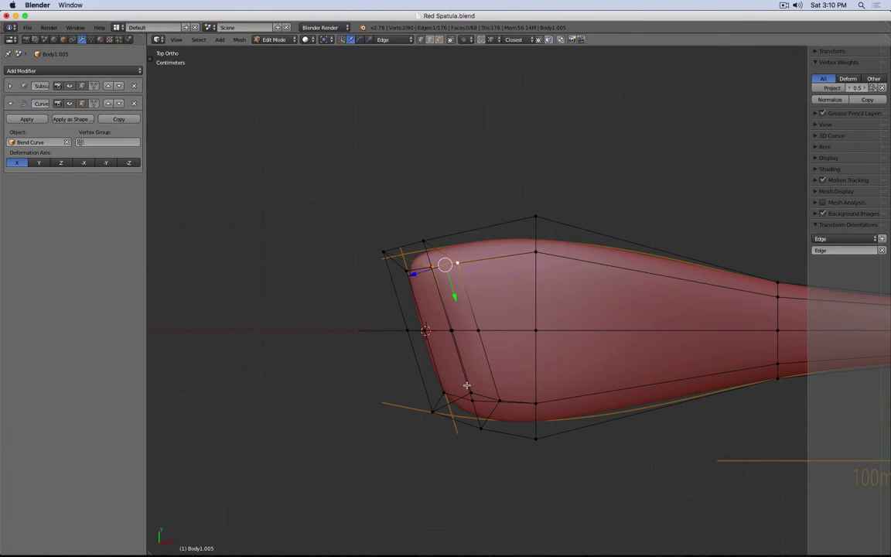
Select the matching top-face vertex at the −Y tip corner and inspect the blade tip from the front.
right_click(467, 384)
left_click_drag(496, 421, 510, 435)
right_click(509, 422)
mouse_move(484, 353)
middle_mouse_down()
mouse_move(487, 294)
mouse_move(411, 291)
mouse_move(429, 253)
mouse_move(468, 250)
middle_mouse_up()
key("KP_1")
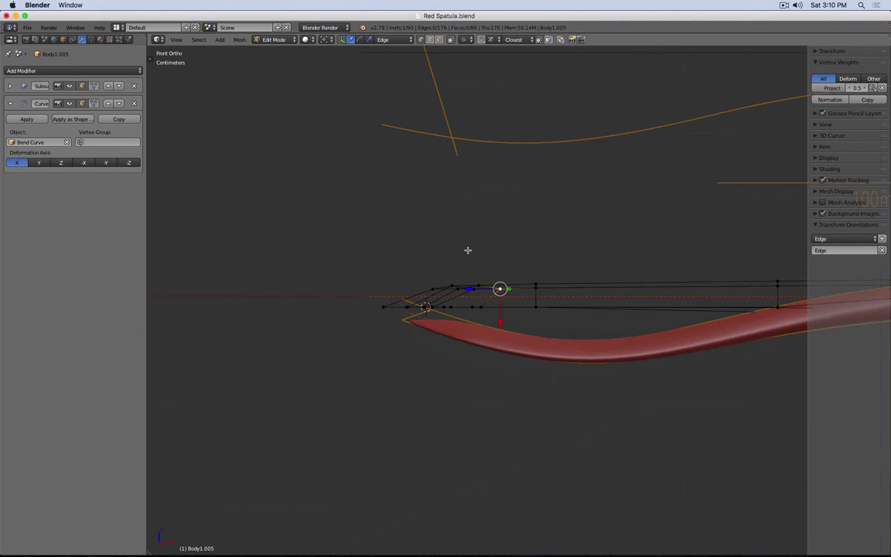
Return to Object Mode, view the whole spatula, and delete the leftover guide plane stored on another layer.
key("Tab")
scroll(500, 242, "down", 5)
middle_click_drag(619, 242, 356, 240, "shift")
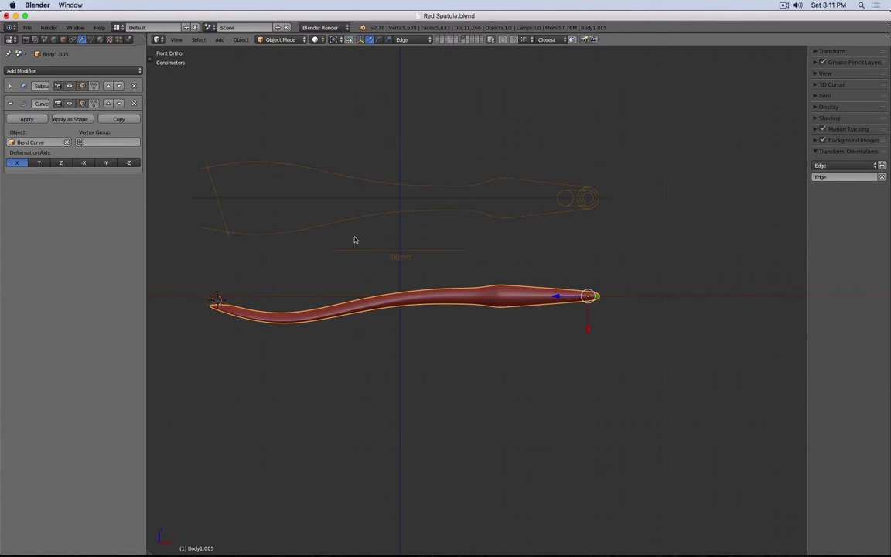
key("Delete")
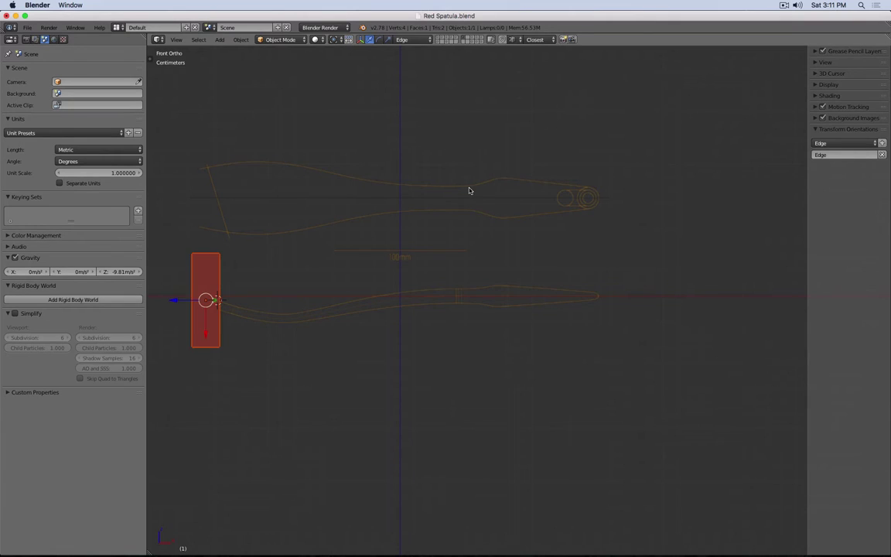
middle_click_drag(469, 191, 448, 207)
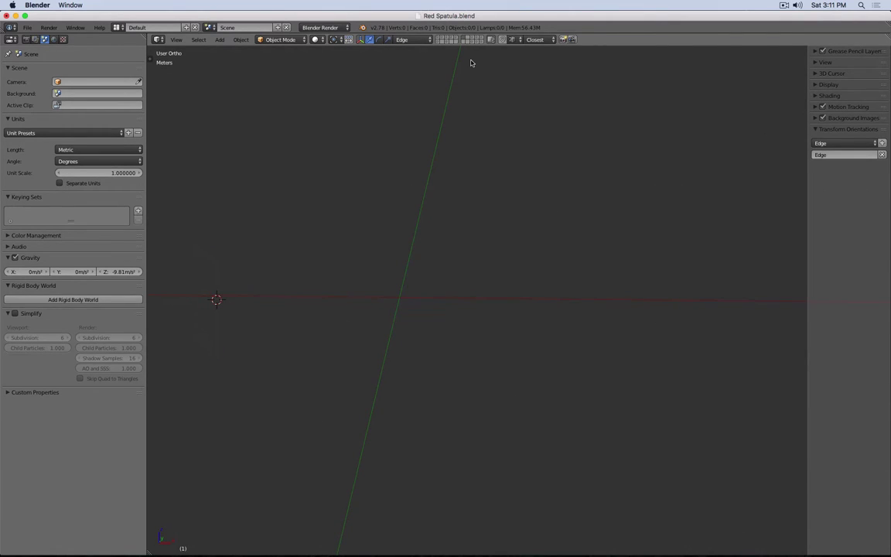
Review the spatula's modelling stages layer by layer, examining the blade and body from above and at an angle.
left_click(439, 40)
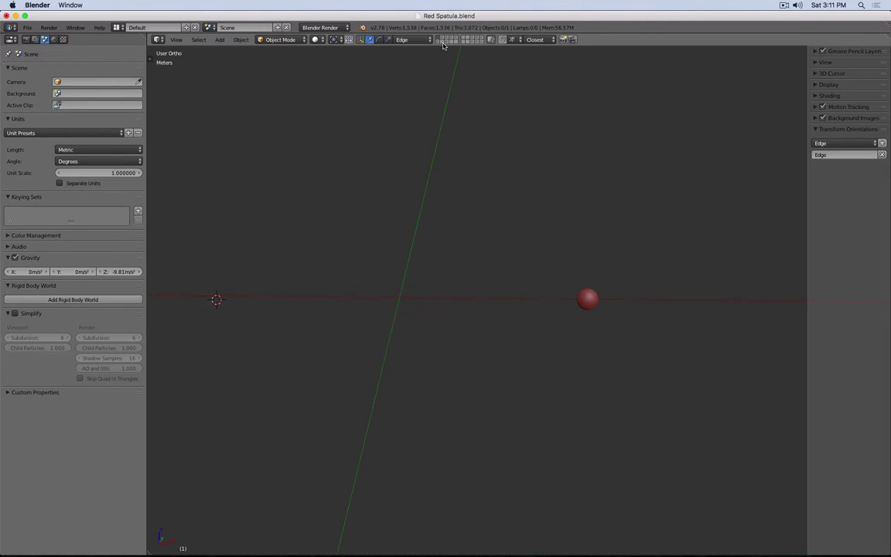
left_click(443, 40)
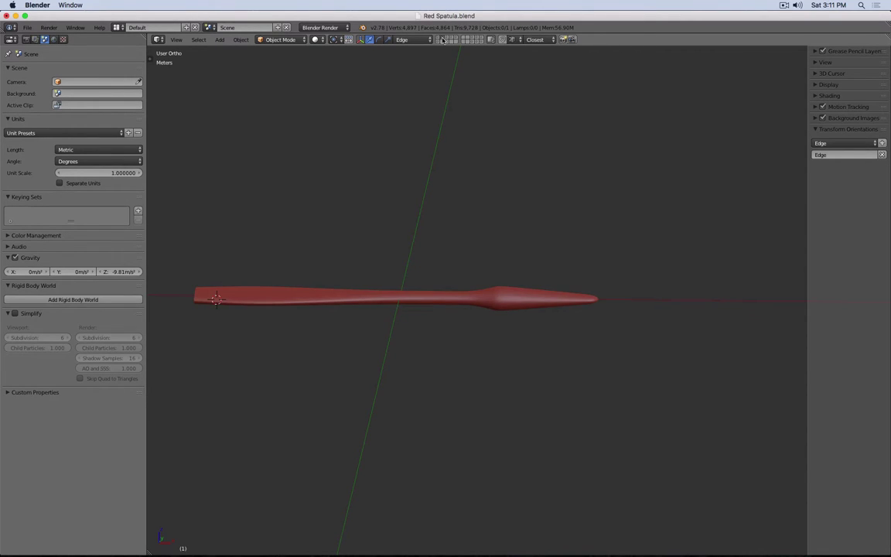
left_click(447, 40)
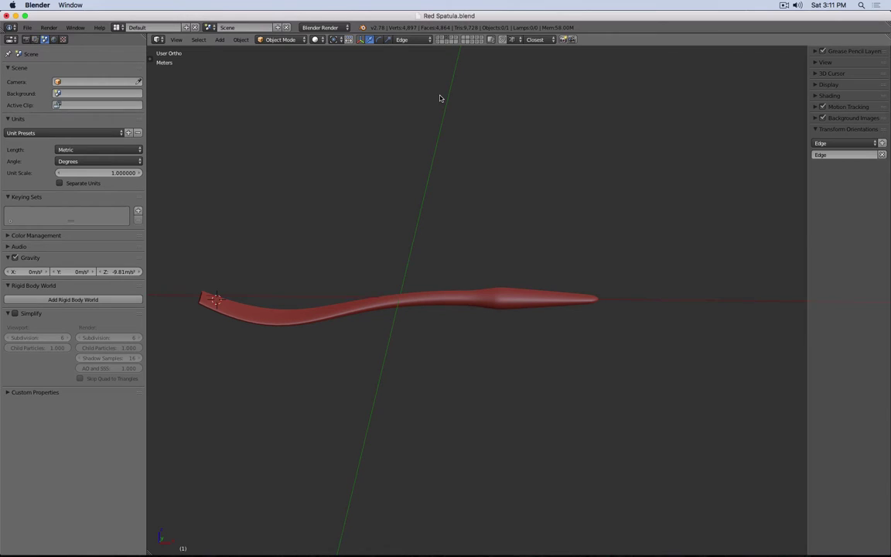
left_click(454, 39)
key("KP_7")
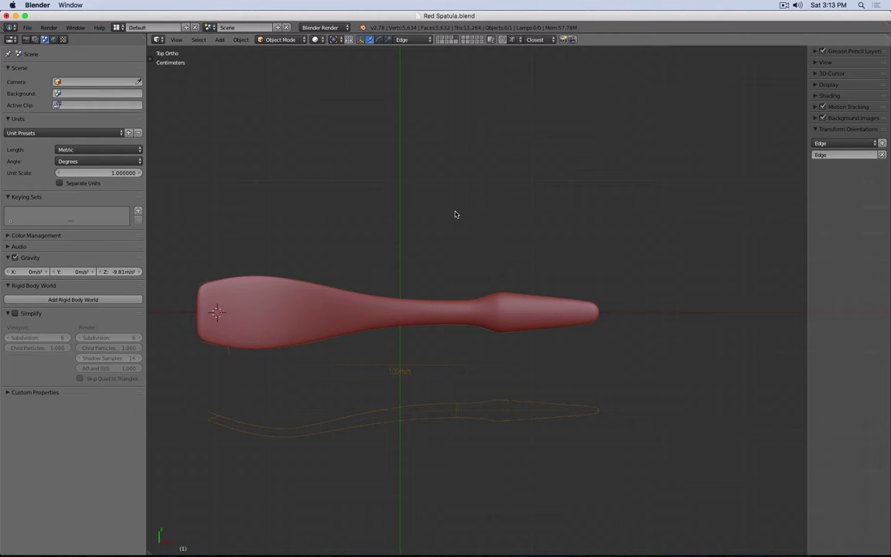
left_click(473, 40)
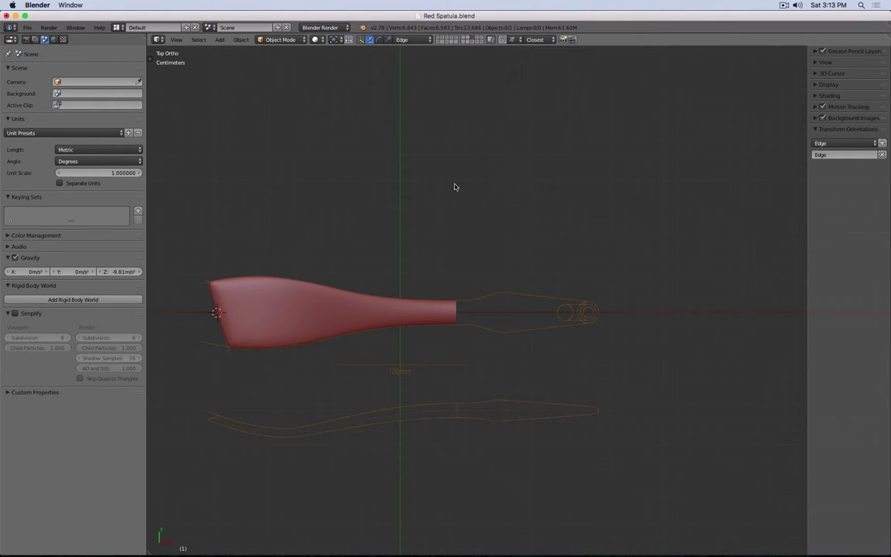
middle_click_drag(455, 187, 443, 157)
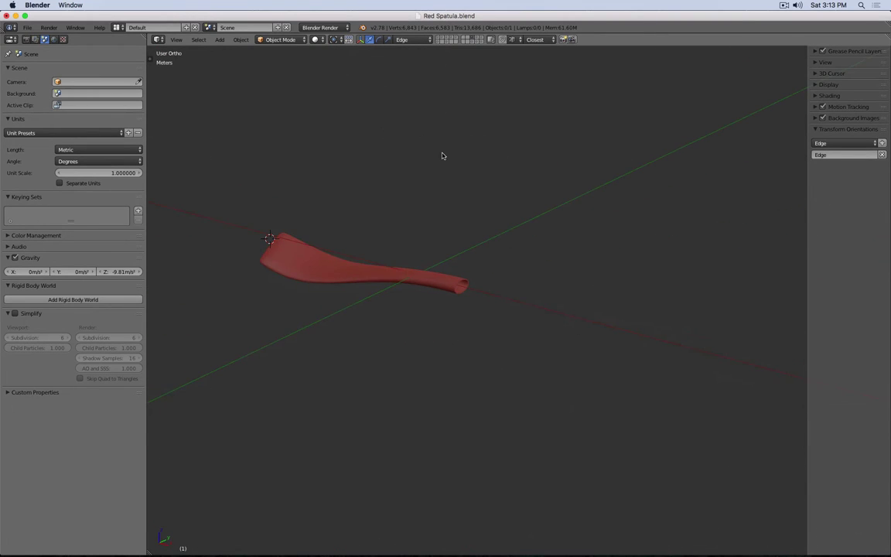
key("KP_7")
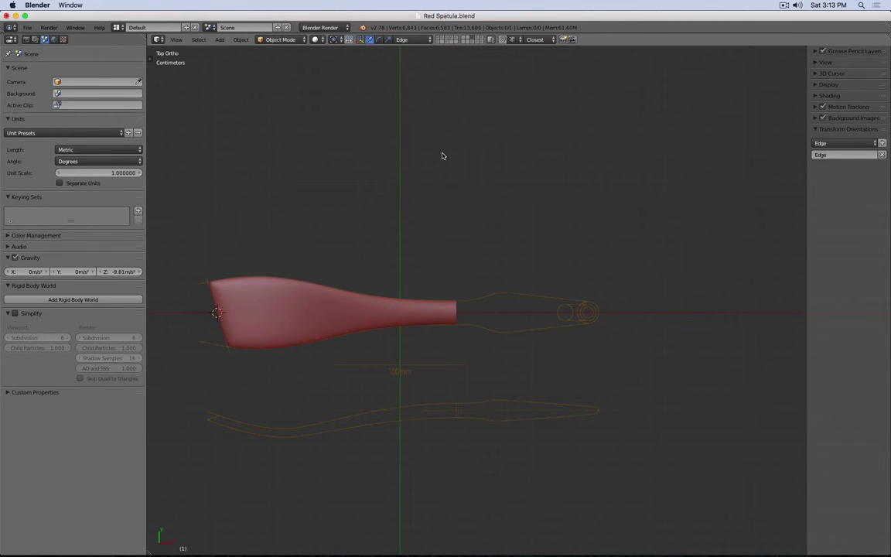
left_click(486, 39)
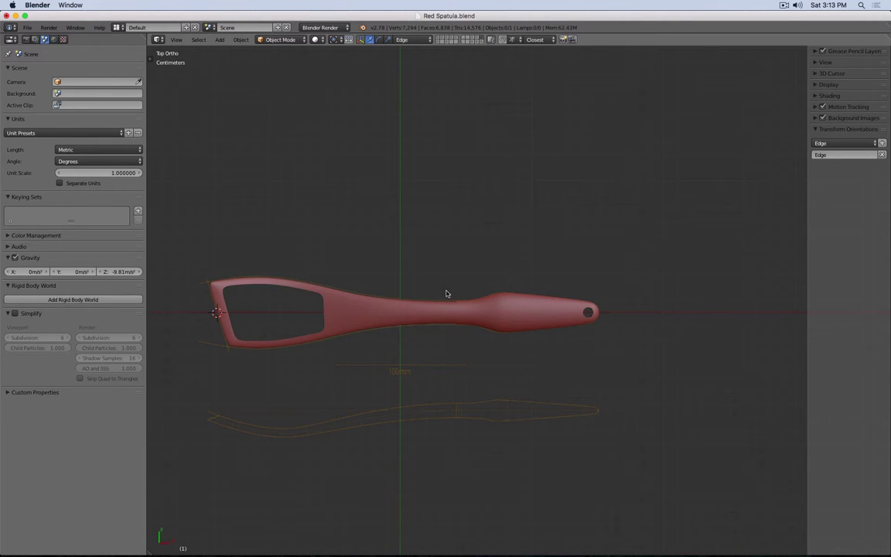
Duplicate the plastic spatula in place with shared mesh data, move the copy to an empty layer, and display that layer.
left_click(478, 39)
right_click(533, 312)
key("shift+d")
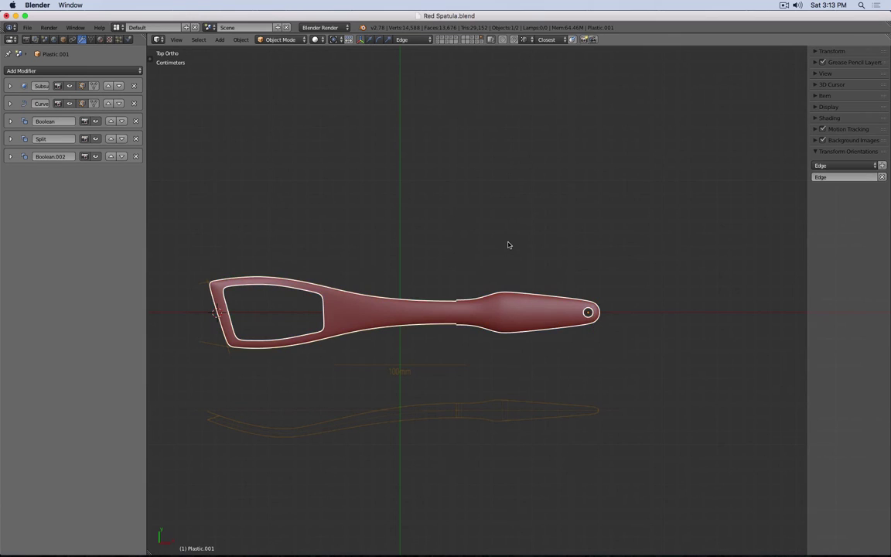
key("Escape")
key("m")
left_click(625, 260)
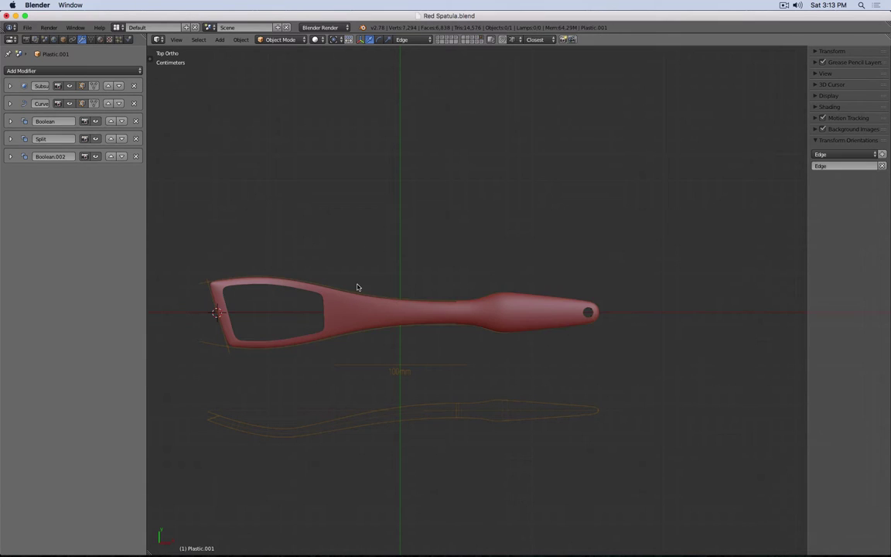
left_click(467, 37)
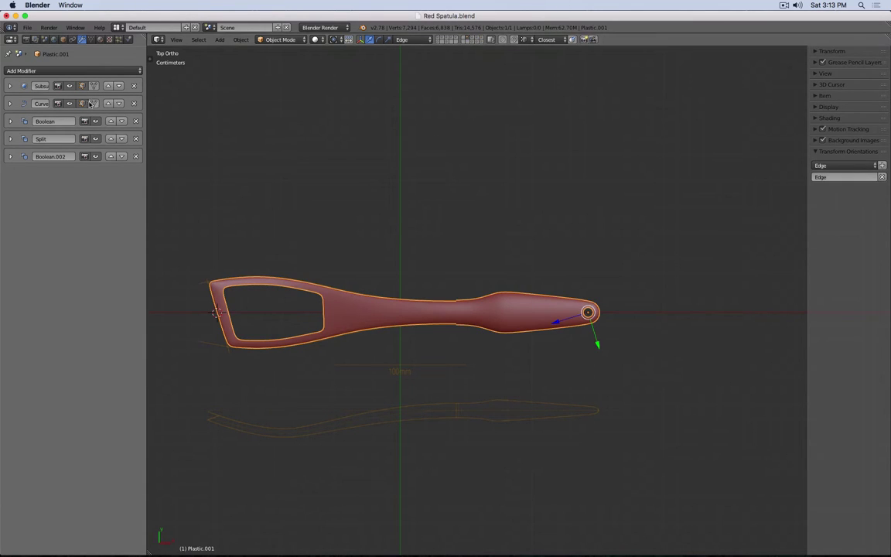
Remove the Boolean, Split and Boolean.002 modifiers from the duplicate and view the uncut body from the front.
left_click(136, 122)
left_click(136, 121)
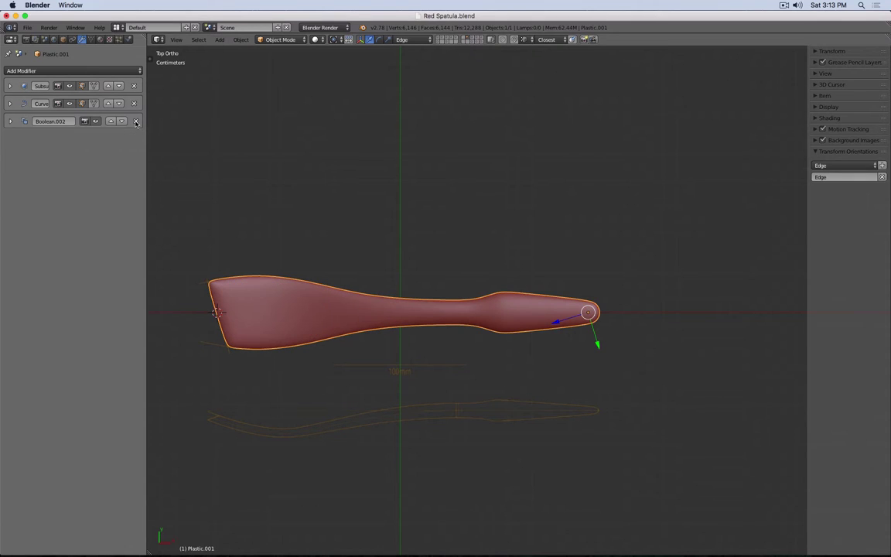
left_click(135, 121)
middle_click_drag(374, 224, 435, 202)
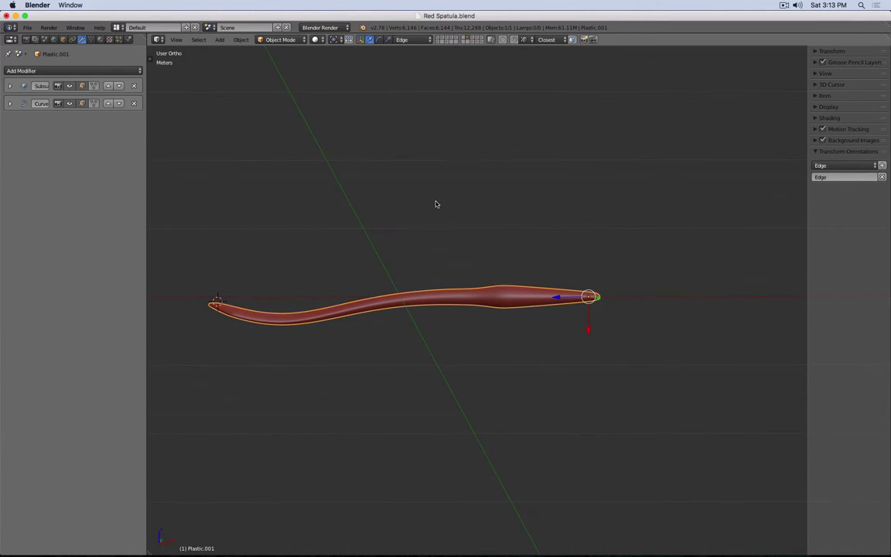
key("KP_1")
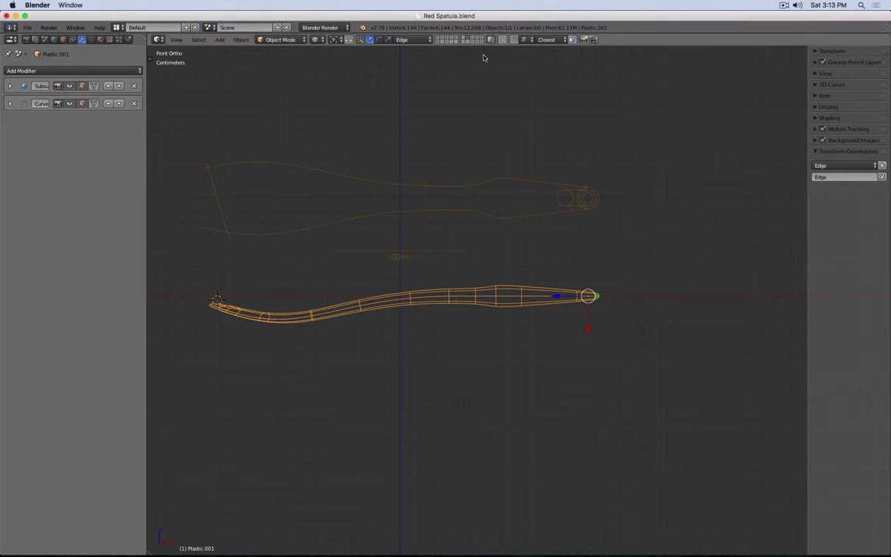
Rename the duplicate's shared mesh data as Spatula Masta Mesh.
left_click(91, 39)
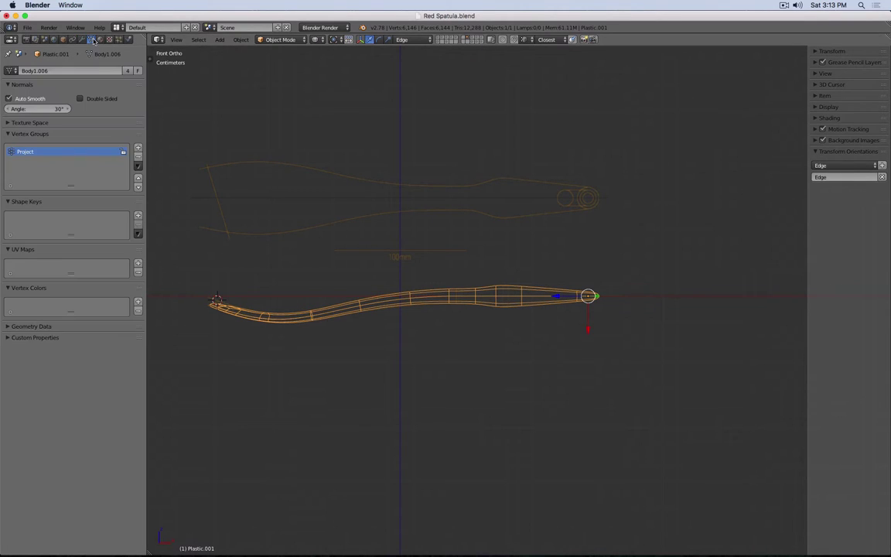
left_click(52, 71)
type("Spatula Masta Mesh")
key("Return")
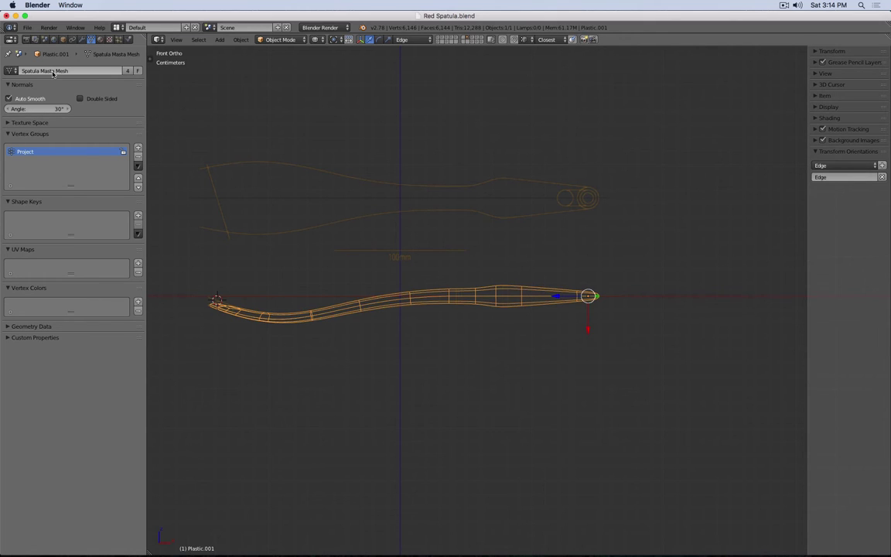
Display the overmold's layer, select the overmold, and examine its hollow cut end and shared mesh data.
key("KP_7")
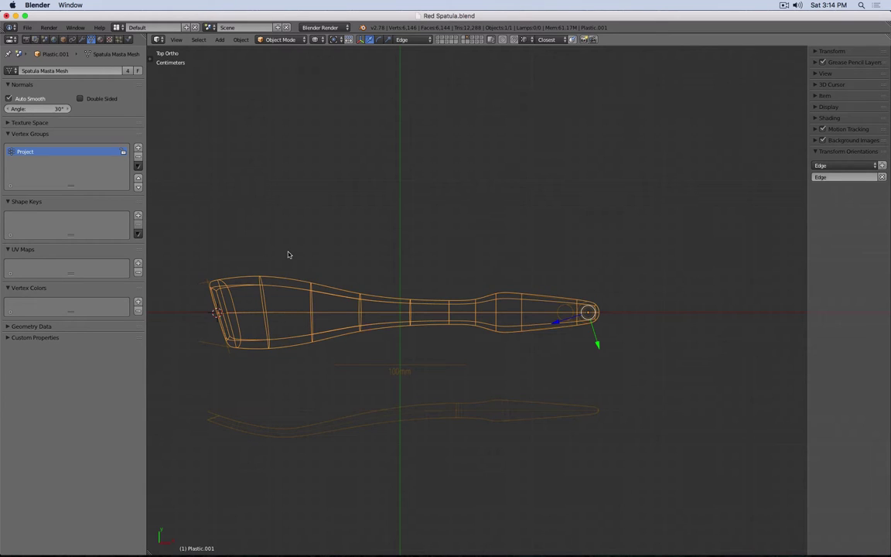
key("z")
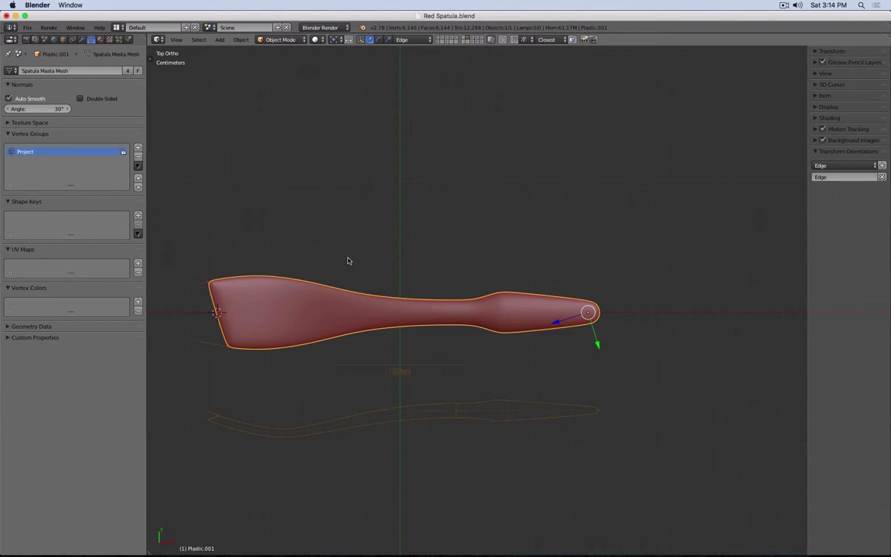
left_click(472, 41)
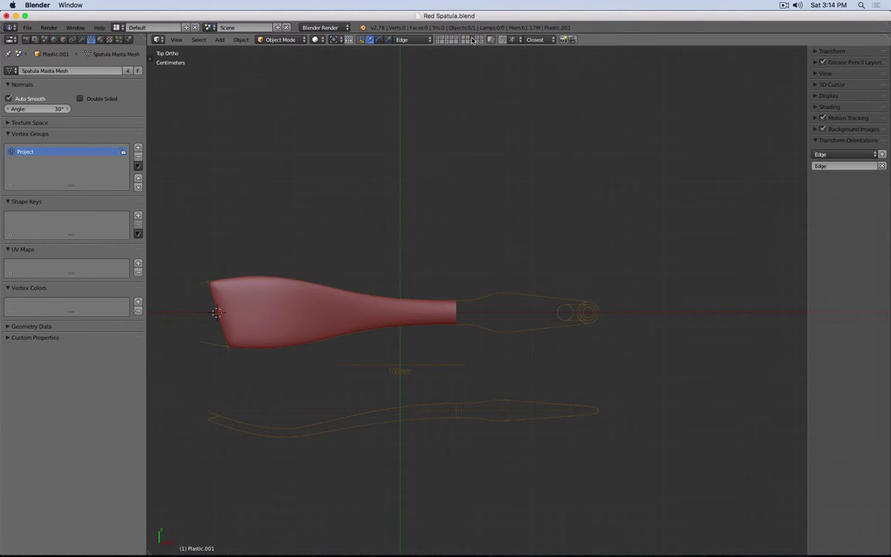
right_click(363, 310)
middle_click_drag(362, 311, 456, 312)
scroll(457, 312, "up", 1)
key("z")
key("z")
middle_click_drag(340, 318, 466, 332, "shift")
key("Tab")
key("Tab")
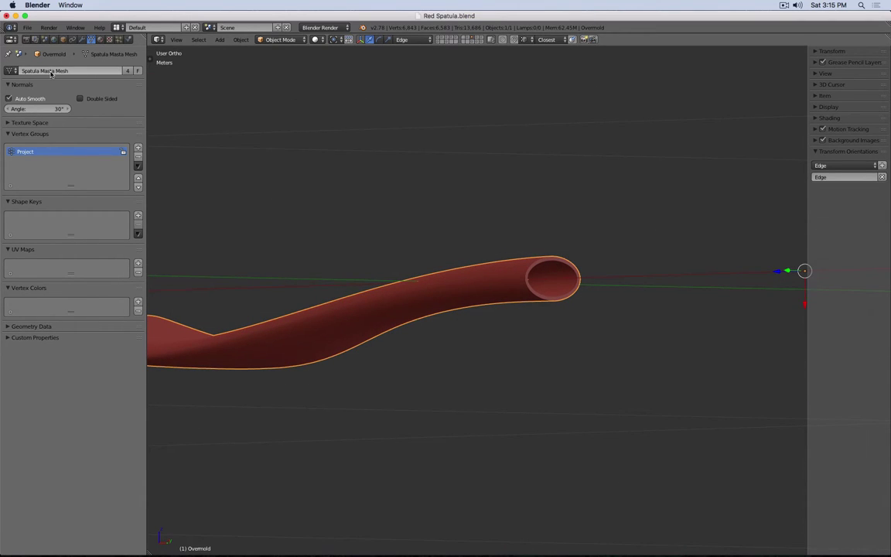
Turn off the viewport display of the overmold's Core and Split Boolean modifiers.
left_click(63, 40)
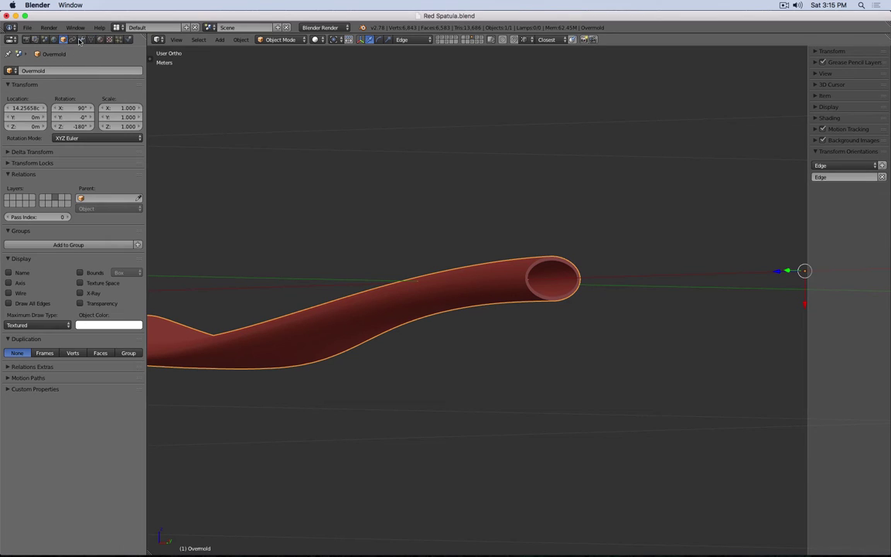
left_click(82, 39)
middle_click_drag(259, 157, 247, 163)
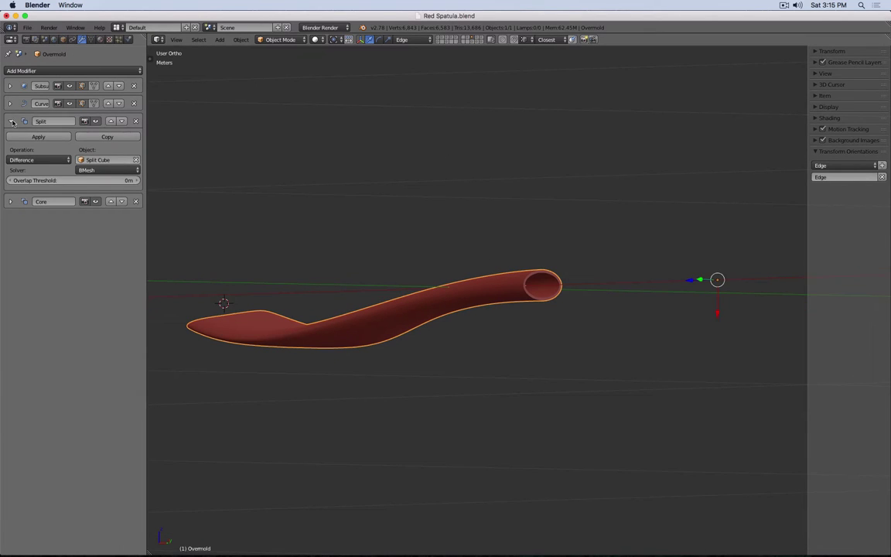
left_click(10, 121)
left_click(96, 139)
left_click(96, 122)
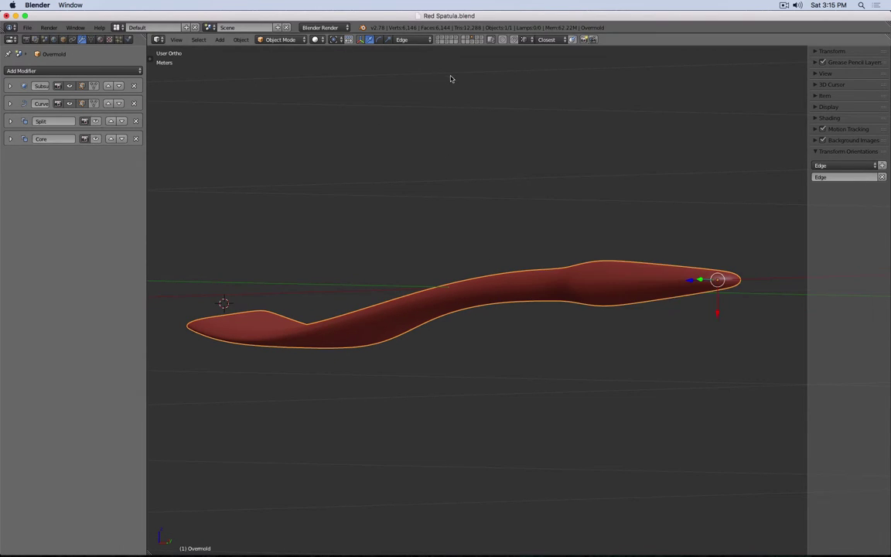
Select the Split Cube on its layer and compare its near face with the drawings' split line from front and top.
left_click(472, 42)
middle_click_drag(497, 149, 554, 258)
right_click(554, 258)
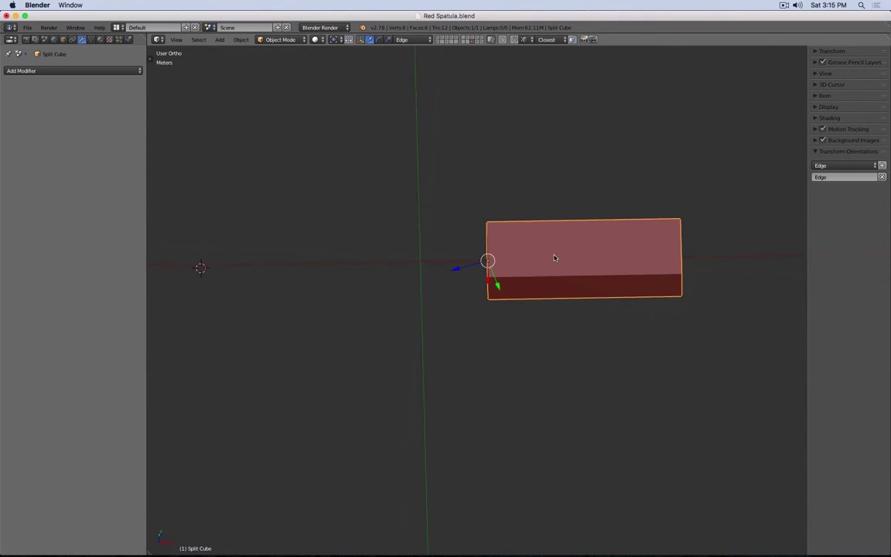
key("z")
key("KP_1")
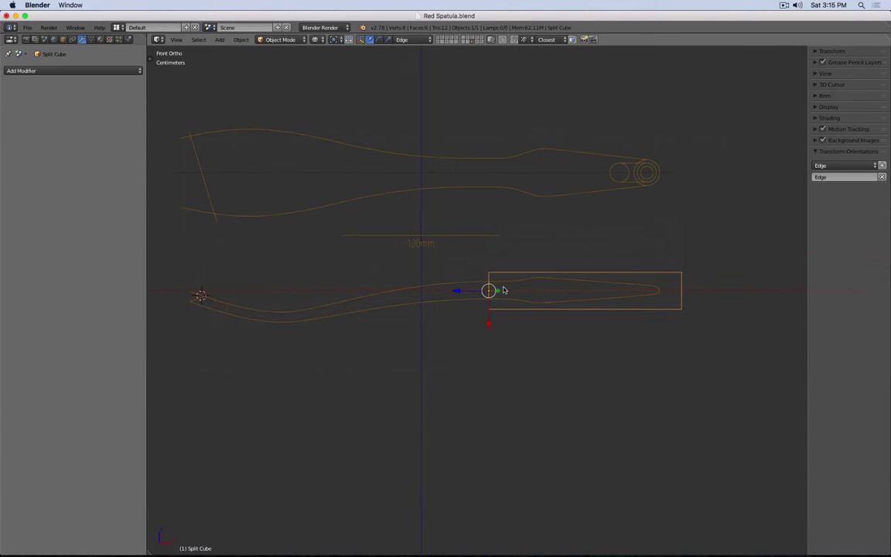
scroll(410, 246, "up", 5)
scroll(410, 245, "up", 5)
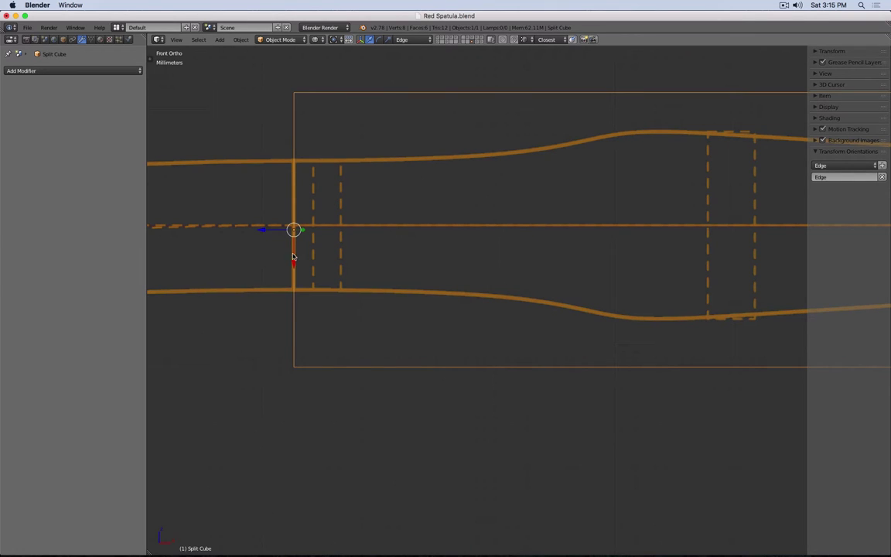
scroll(293, 305, "down", 6)
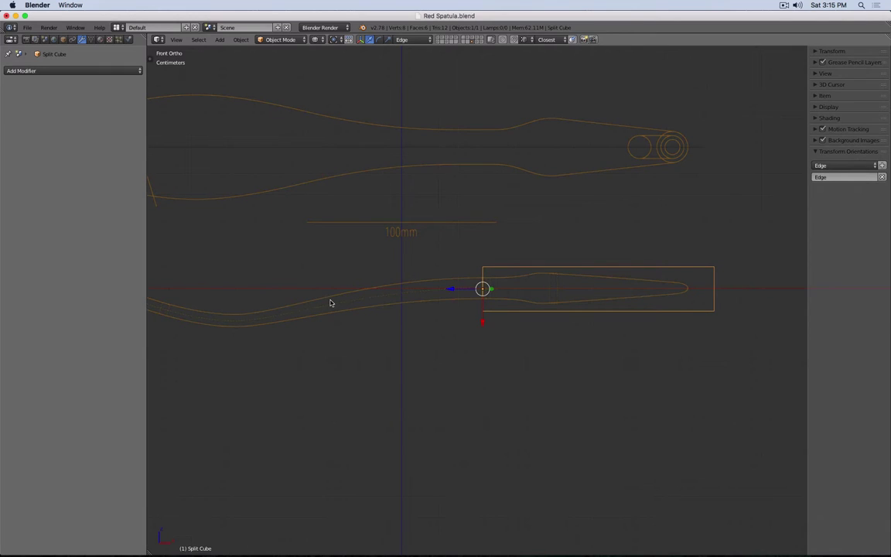
key("KP_7")
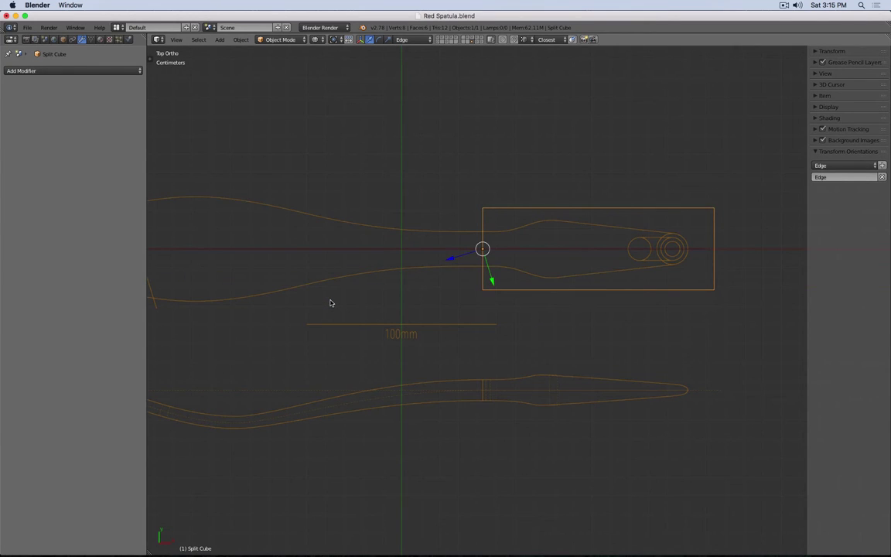
Display face normals on the whole Split Cube mesh, check their direction, and return to Object Mode.
key("Tab")
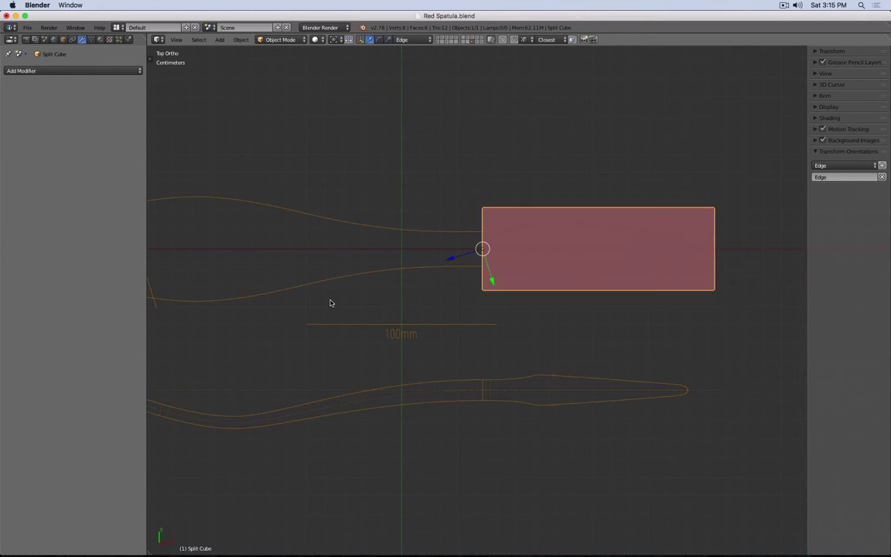
key("a")
key("a")
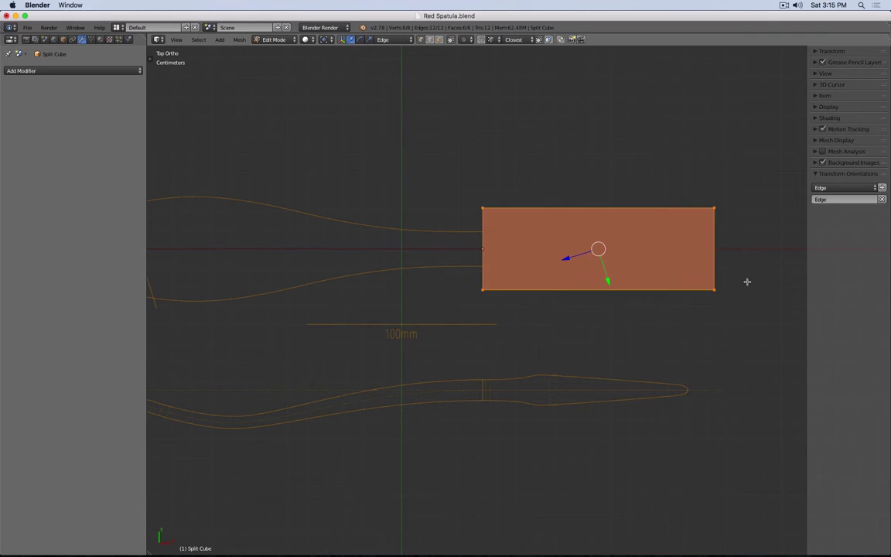
left_click(818, 141)
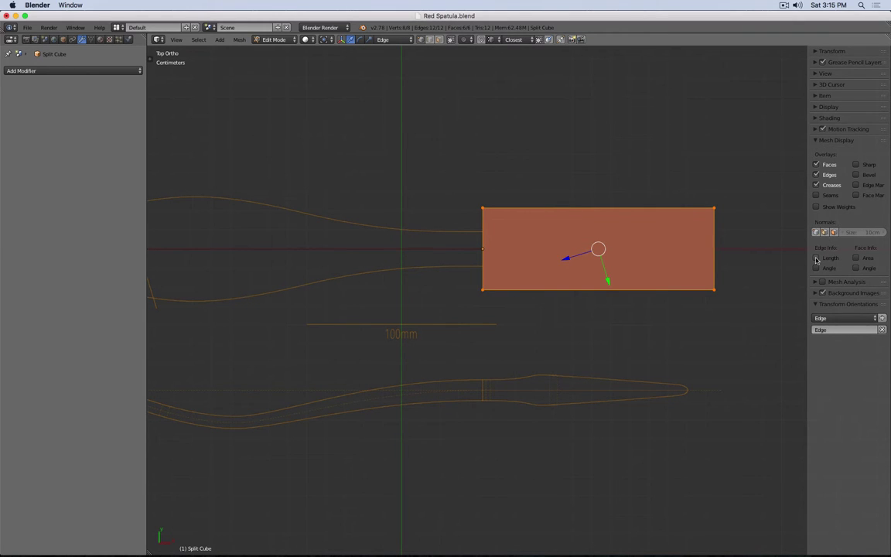
left_click(834, 233)
middle_click_drag(707, 318, 657, 258)
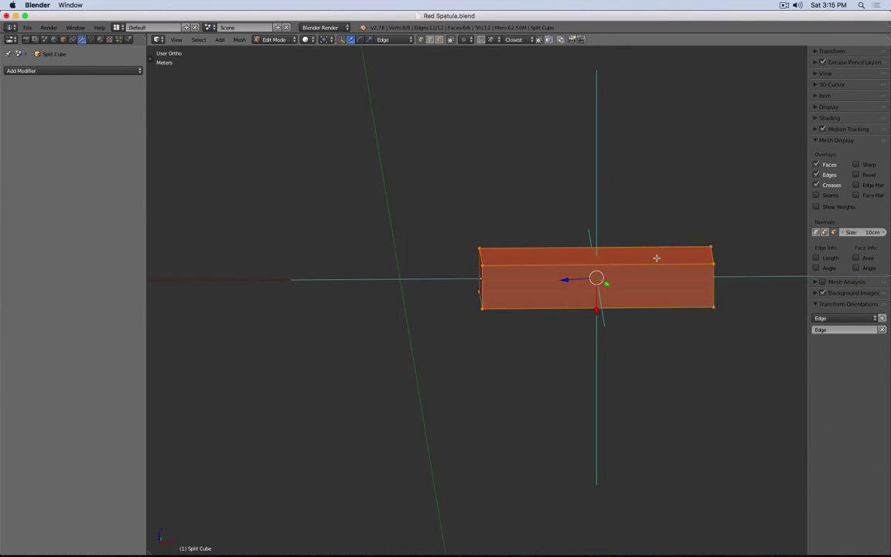
key("KP_1")
key("Tab")
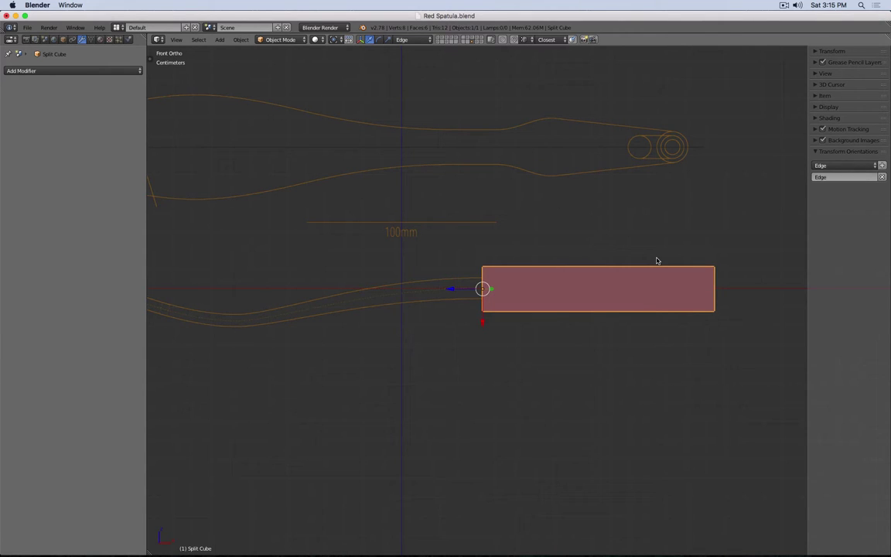
Select the overmold on its layer, turn its Split modifier's viewport display back on, and inspect the capped cut end.
scroll(542, 249, "down", 2)
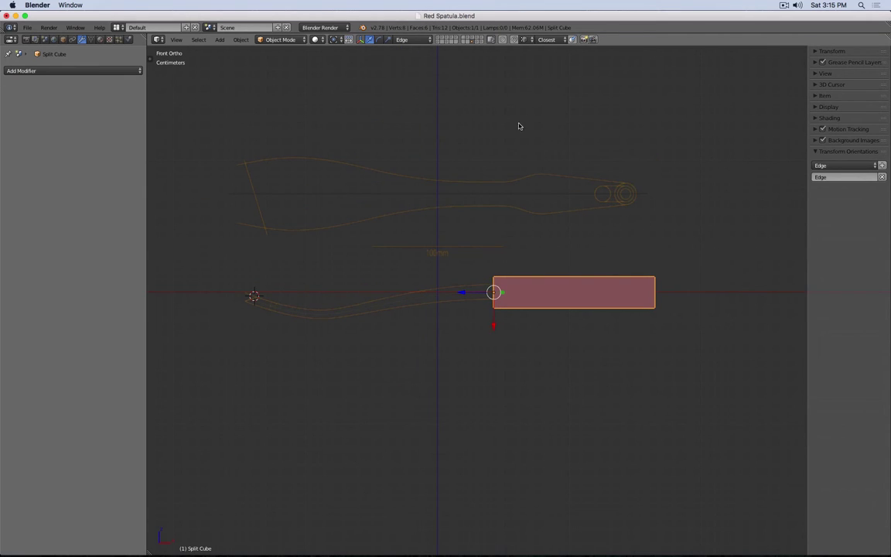
left_click(472, 38)
right_click(533, 293)
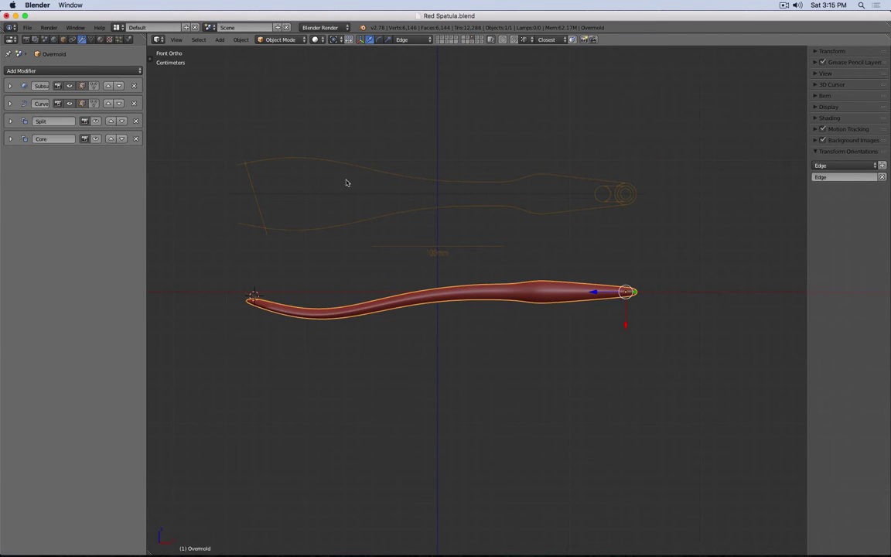
left_click(10, 121)
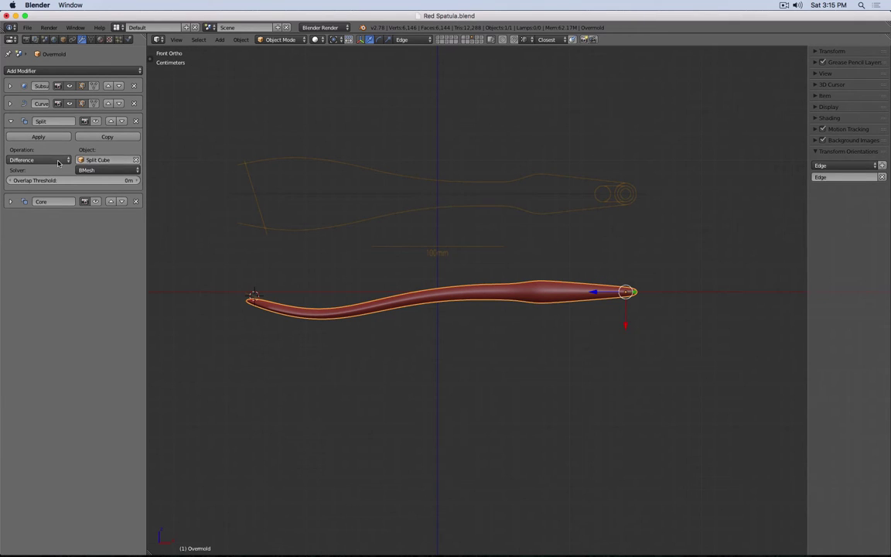
left_click(95, 122)
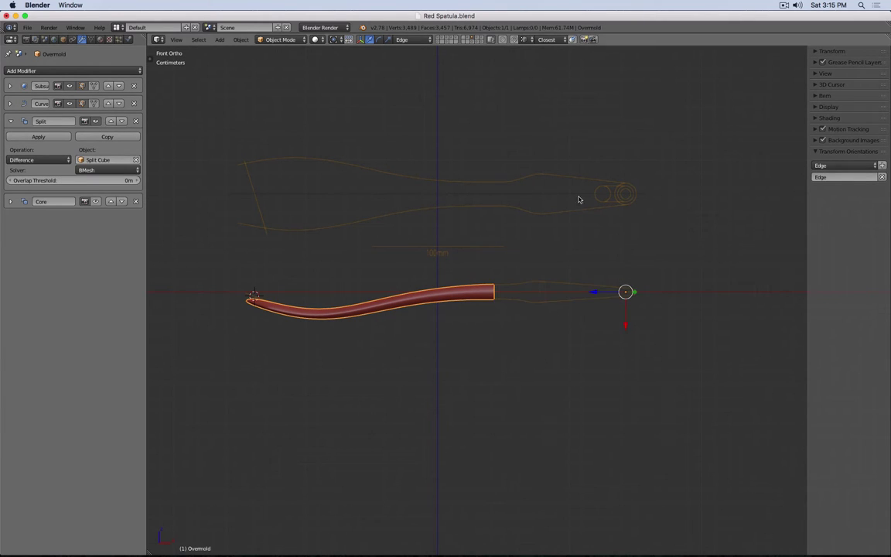
middle_click_drag(578, 200, 549, 243)
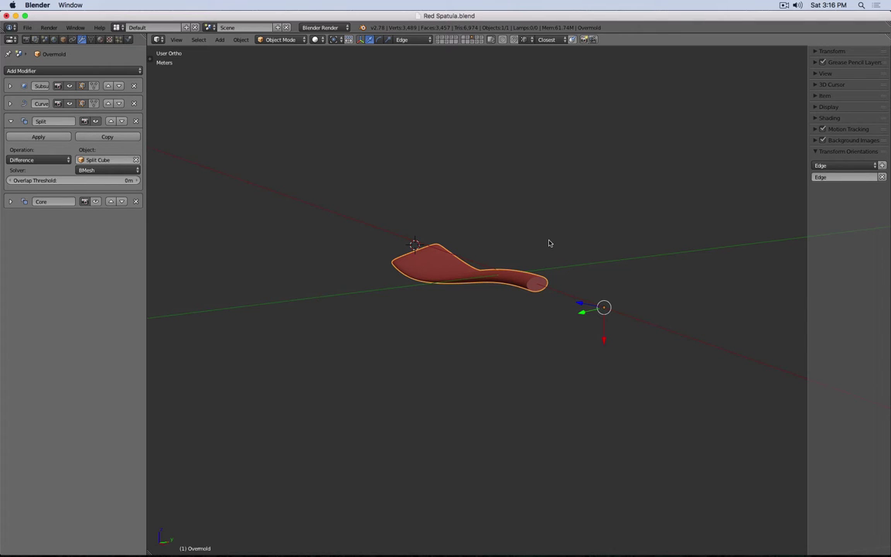
scroll(541, 281, "up", 4)
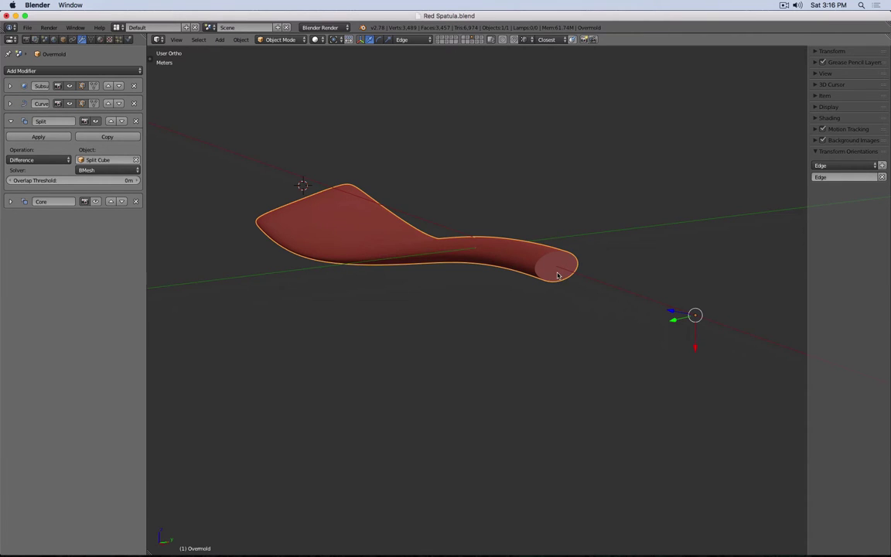
Select the Core object on its layer and turn off the viewport display of its Boolean.001 modifier.
left_click(477, 39)
scroll(499, 206, "down", 2)
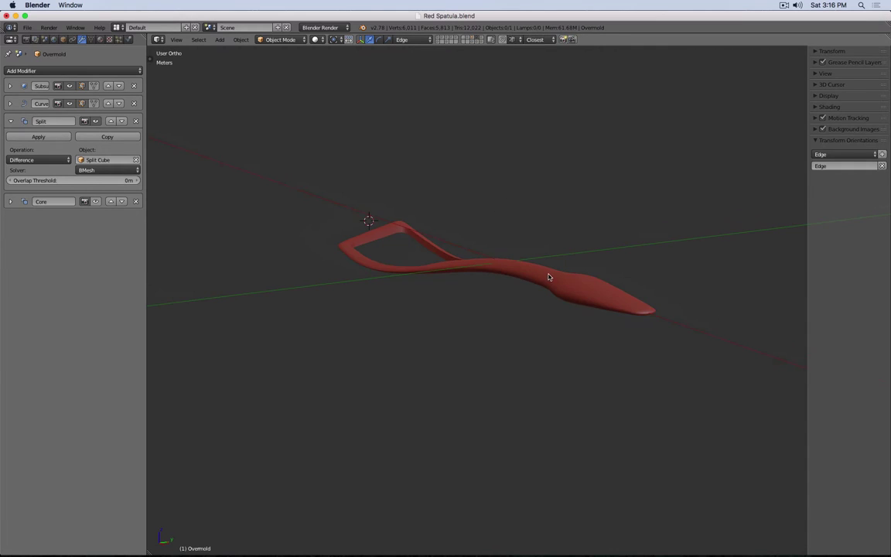
right_click(549, 276)
middle_click_drag(480, 231, 499, 247)
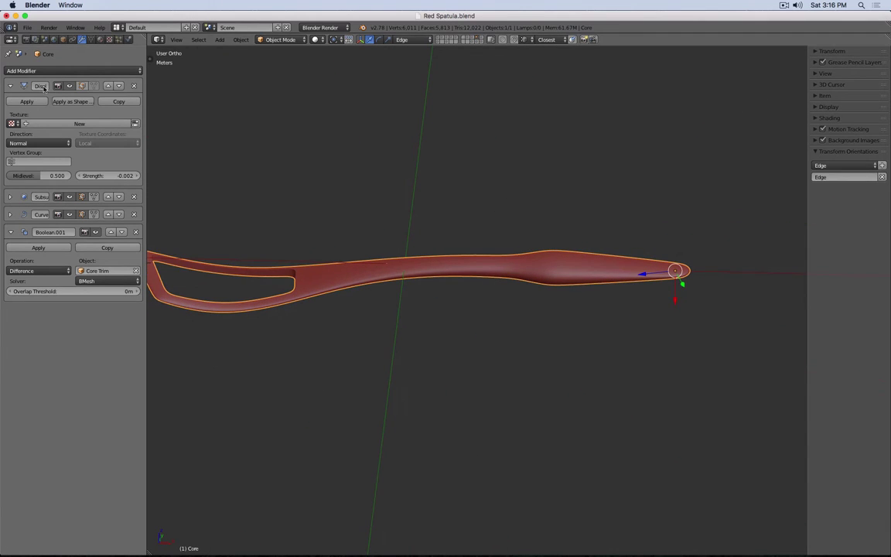
left_click(10, 85)
left_click(96, 139)
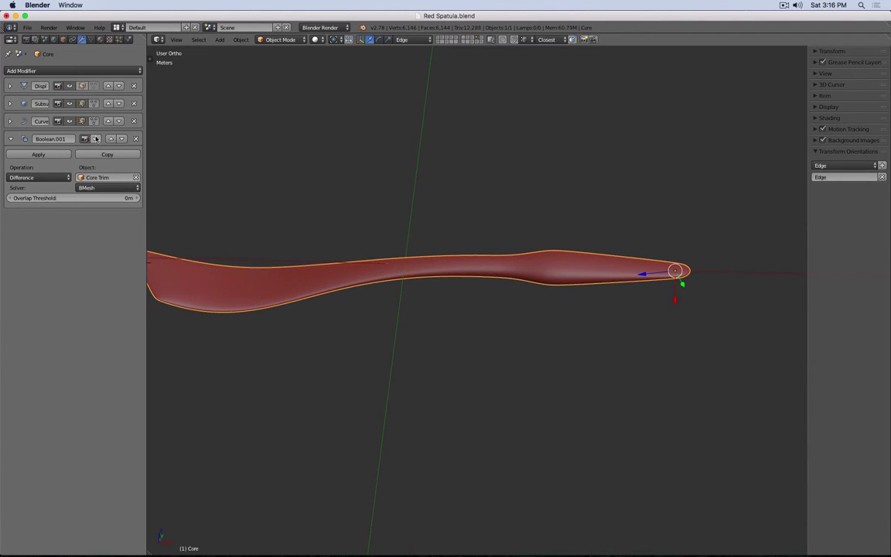
left_click(10, 138)
middle_click_drag(546, 232, 505, 194)
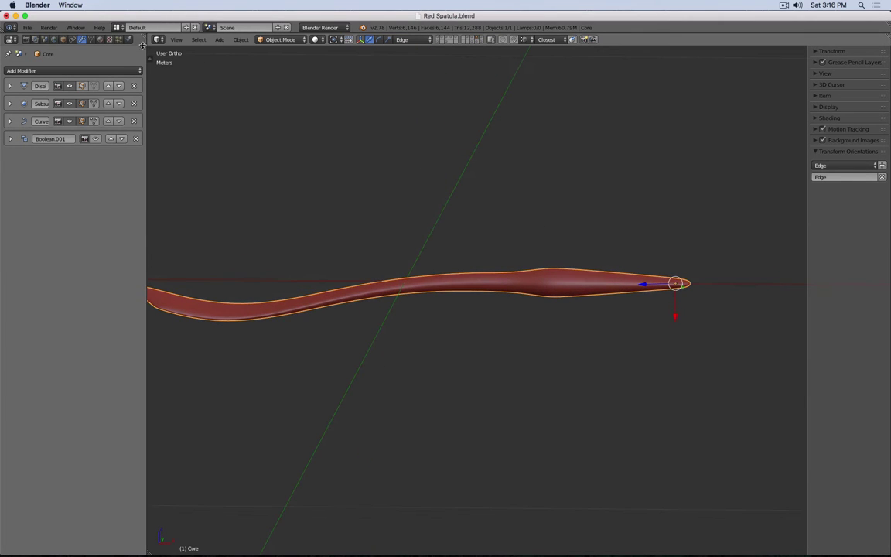
Turn off the Core's Displace modifier in the viewport and review its mesh data and object properties in front view.
left_click(72, 86)
key("KP_1")
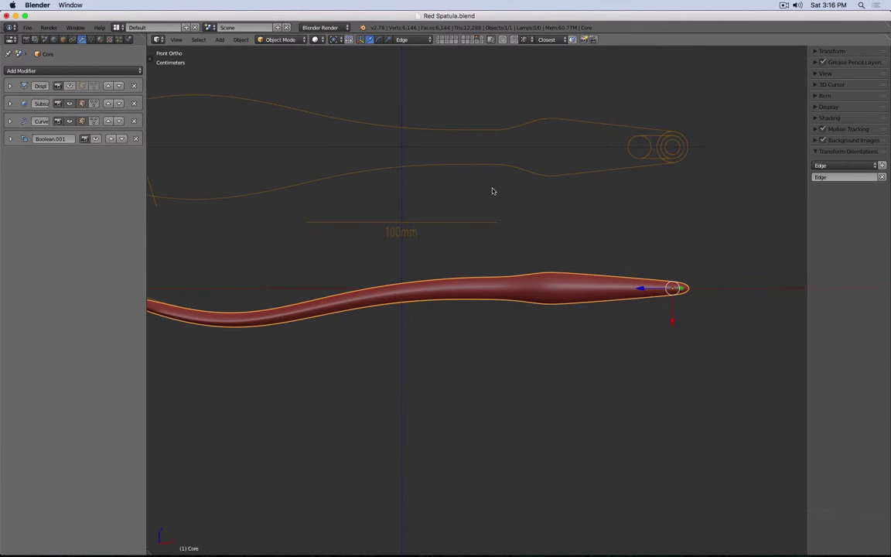
left_click(92, 38)
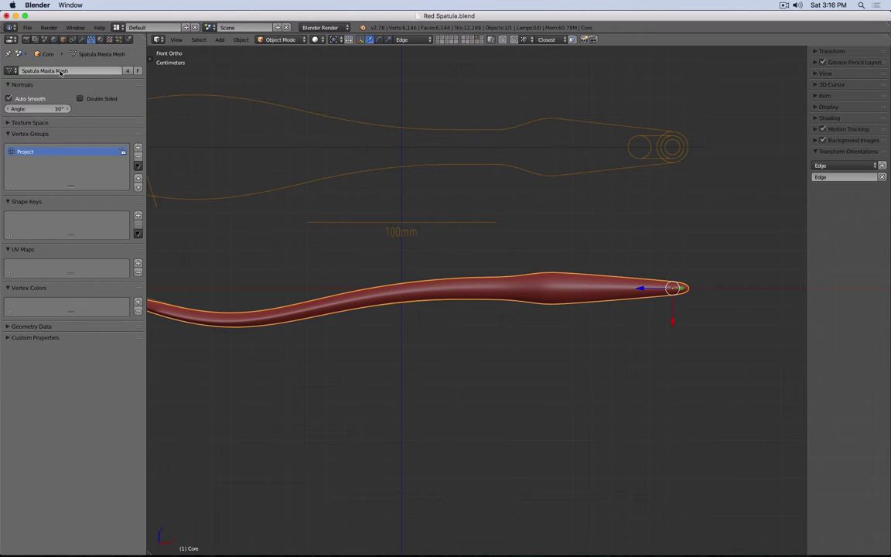
left_click(64, 39)
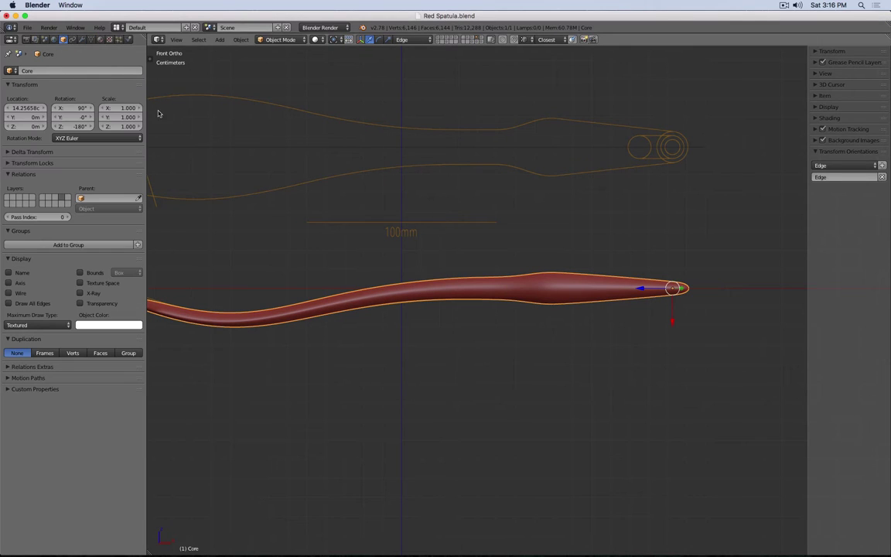
left_click(82, 39)
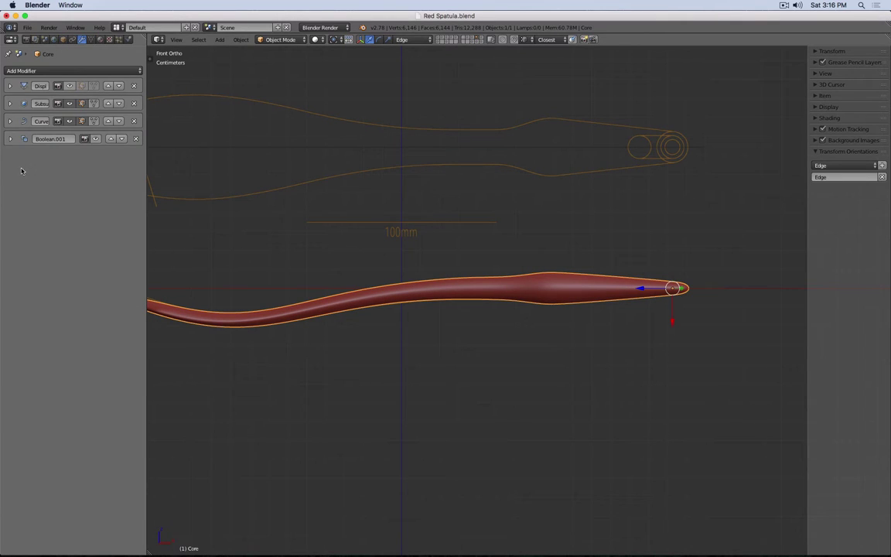
Expand the Displace modifier and toggle its viewport display repeatedly to compare the Core's handle end with the drawing outline, leaving it on.
left_click(10, 86)
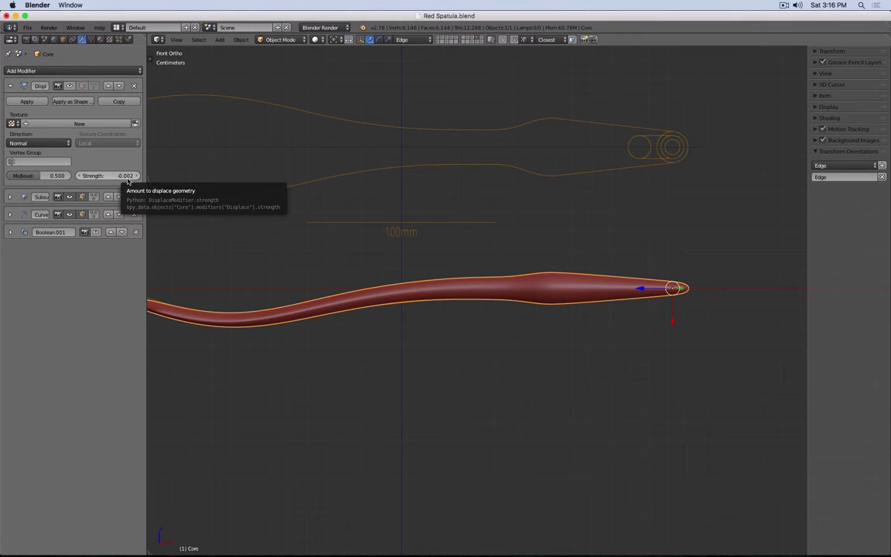
scroll(672, 276, "down", 3)
scroll(672, 275, "up", 8)
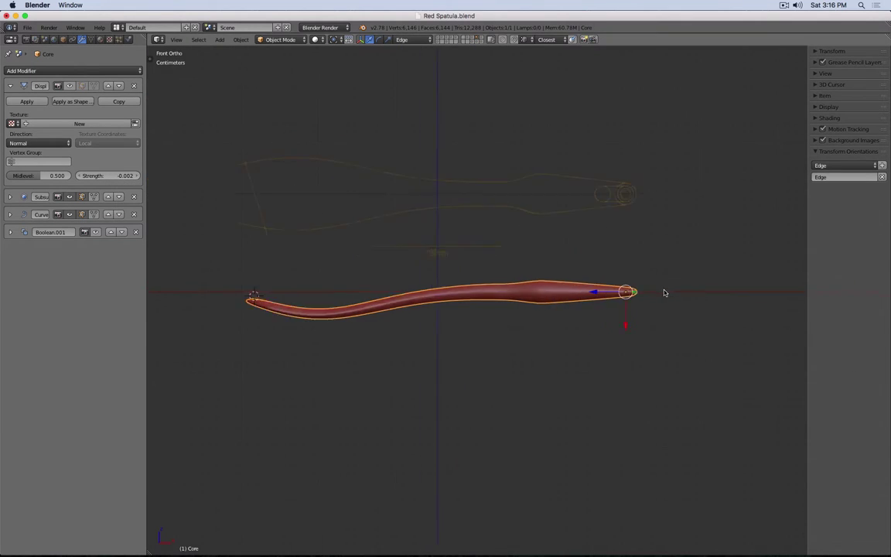
scroll(529, 278, "up", 4)
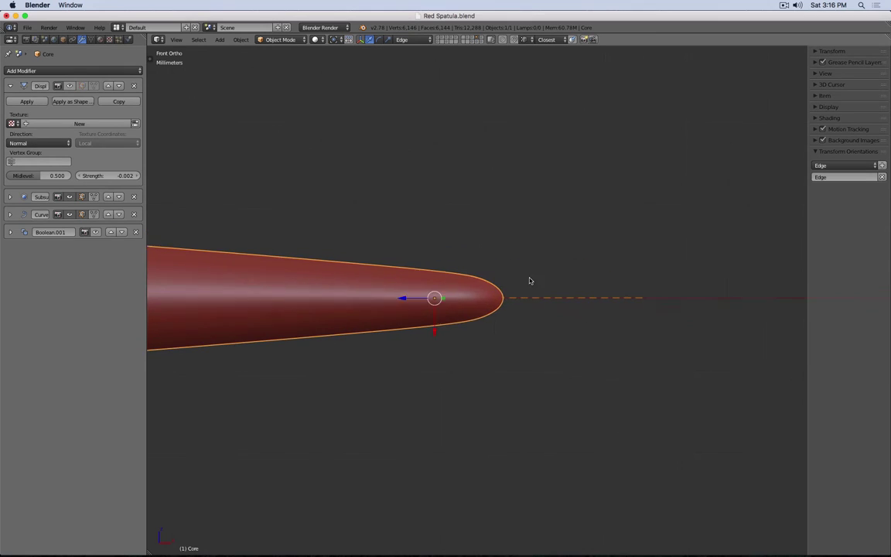
left_click(69, 86)
left_click(70, 86)
left_click(70, 86)
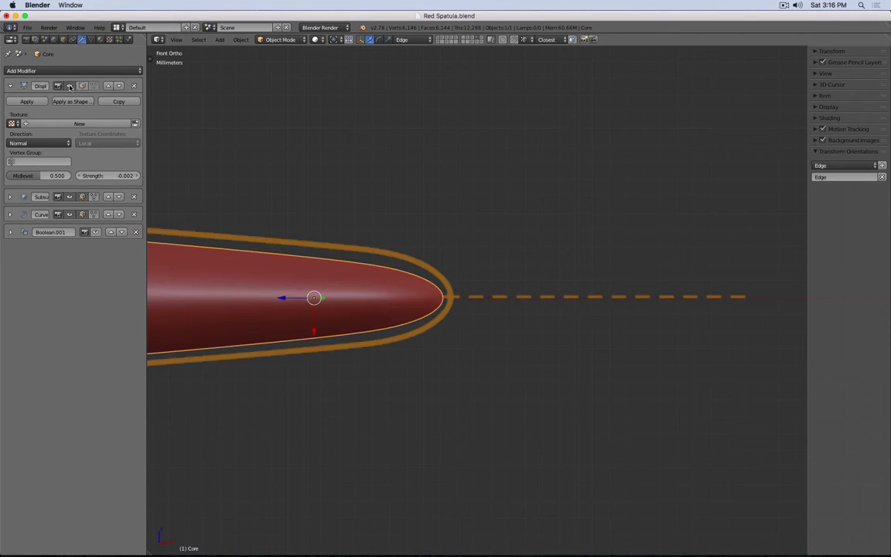
left_click(69, 86)
left_click(69, 86)
left_click(70, 86)
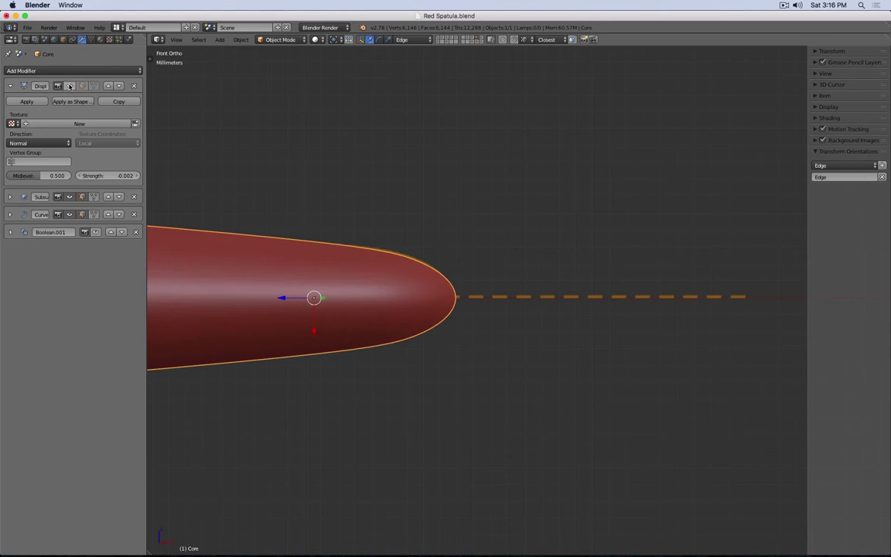
left_click(70, 86)
left_click(70, 86)
left_click(69, 86)
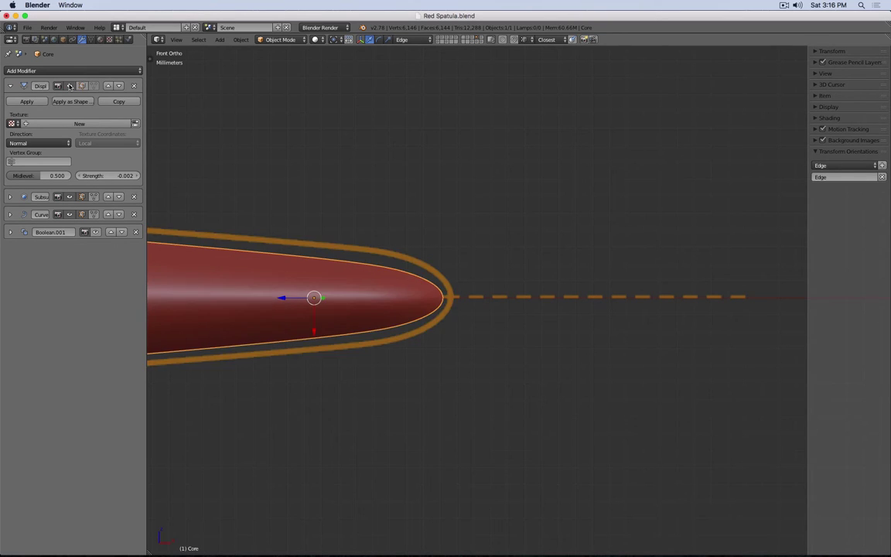
left_click(70, 86)
left_click(70, 86)
left_click(70, 86)
left_click(70, 86)
scroll(338, 215, "down", 4)
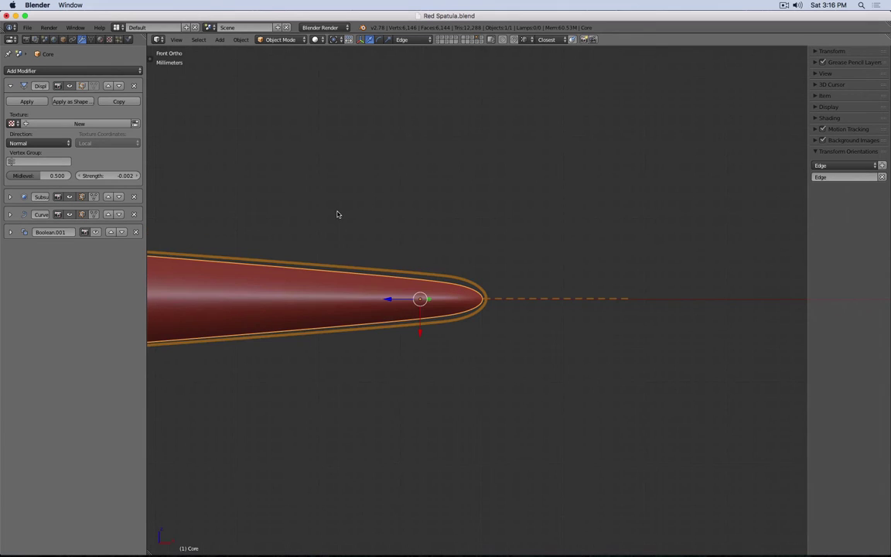
Show the Core's transform values and dimensions, view its full length, and collapse the Displace modifier's settings.
left_click(819, 51)
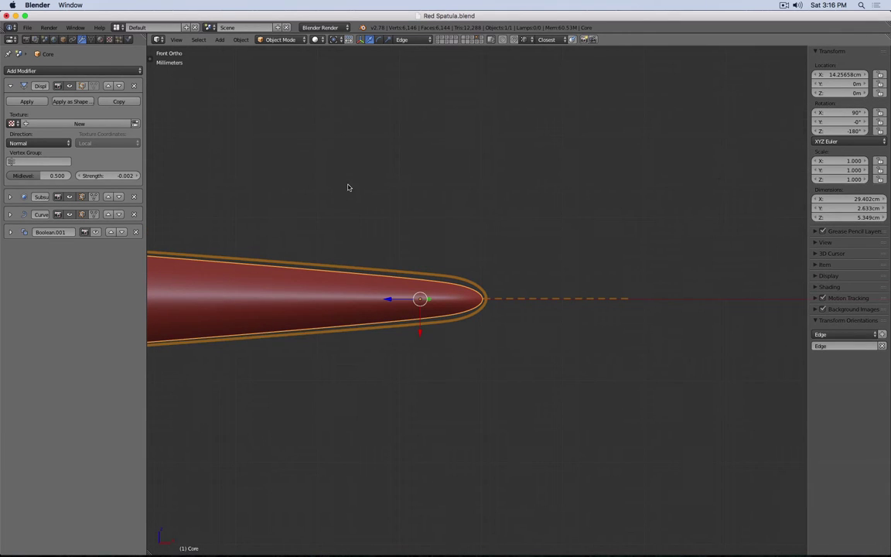
scroll(348, 187, "down", 4)
middle_click_drag(367, 223, 531, 190, "shift")
scroll(530, 190, "down", 4)
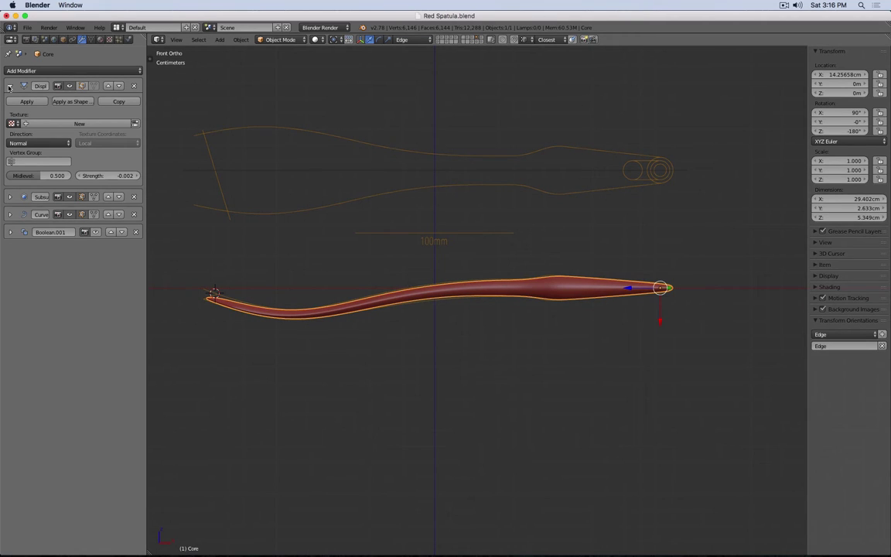
left_click(9, 86)
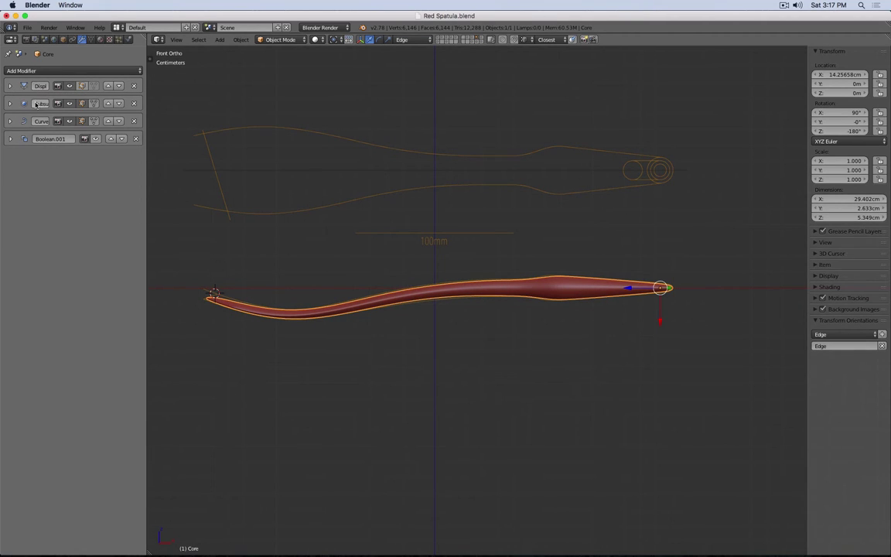
Try placing the Core's Subsurf modifier above Displace and inspect the effect on the thin blade tip.
scroll(538, 271, "up", 4)
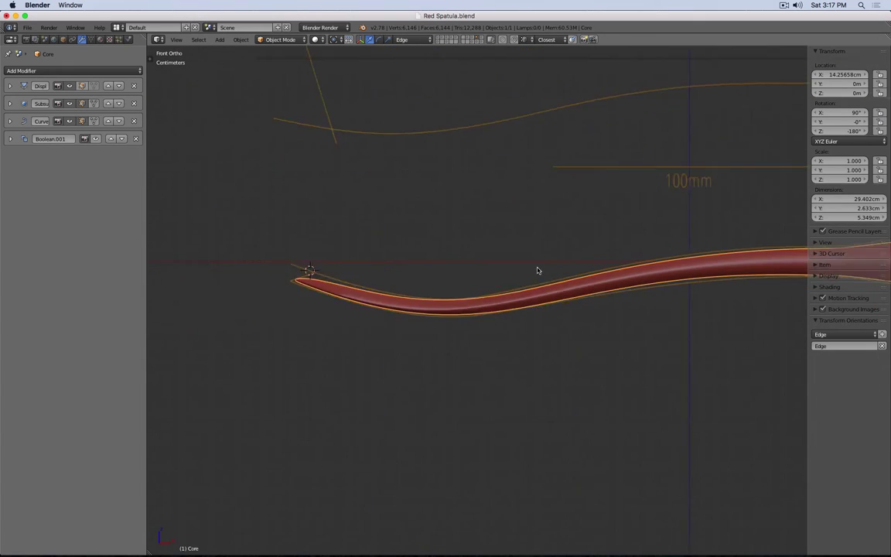
scroll(392, 273, "up", 6)
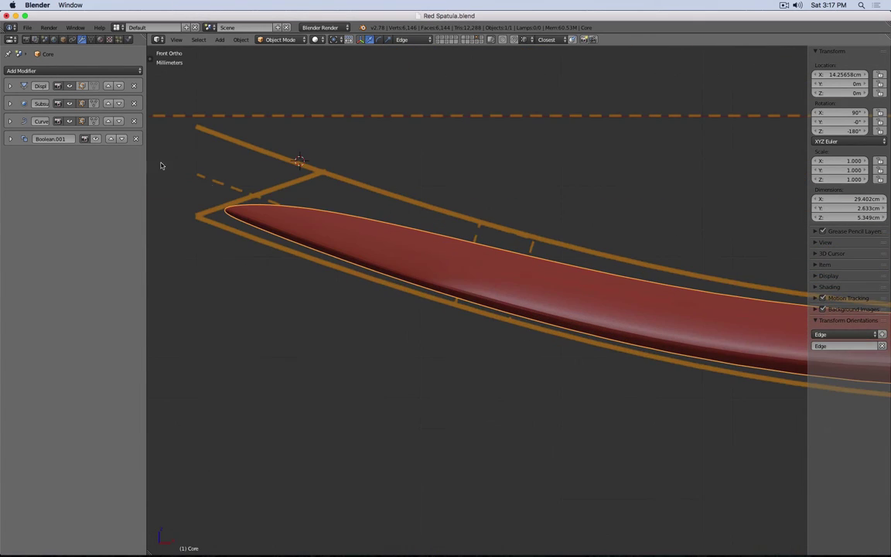
left_click(109, 103)
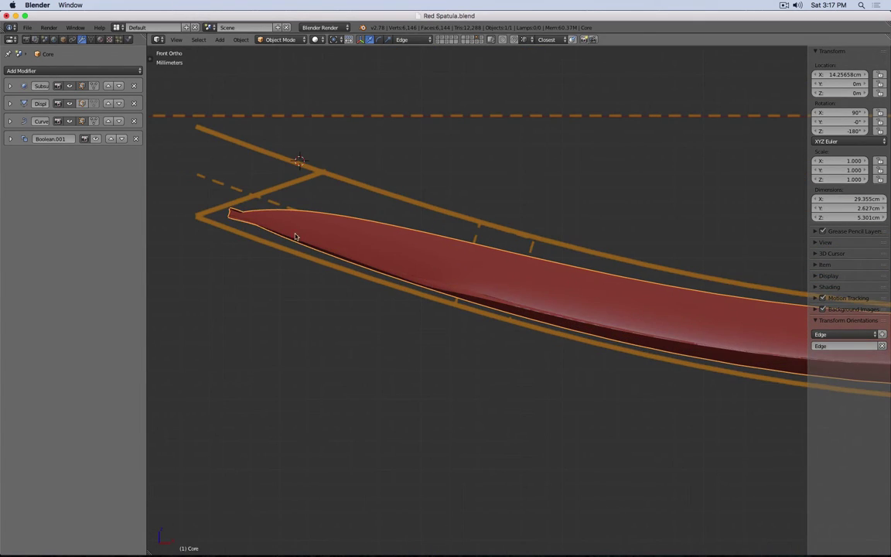
key("z")
key("z")
middle_click_drag(468, 253, 463, 234)
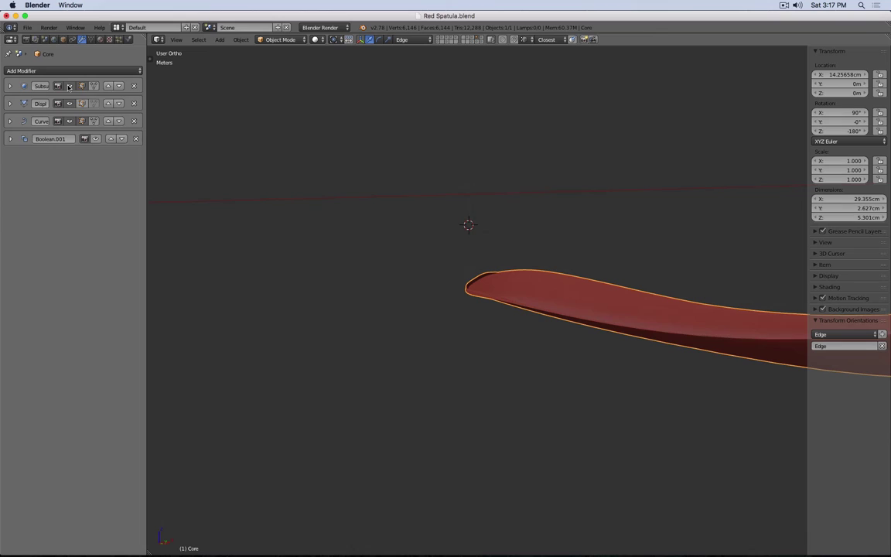
Expand the Subsurf settings, move Displace back above Subsurf, and check the blade tip against the drawing in front view.
left_click(10, 85)
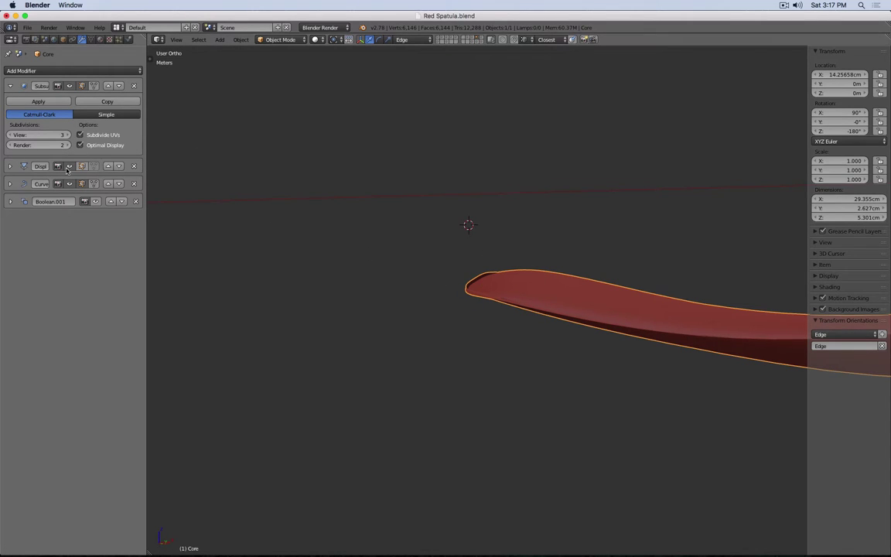
left_click(111, 167)
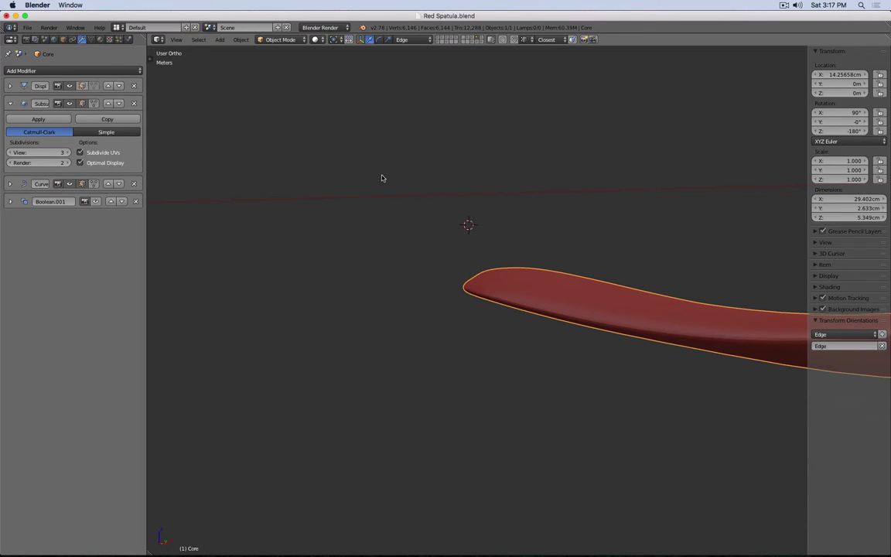
key("KP_1")
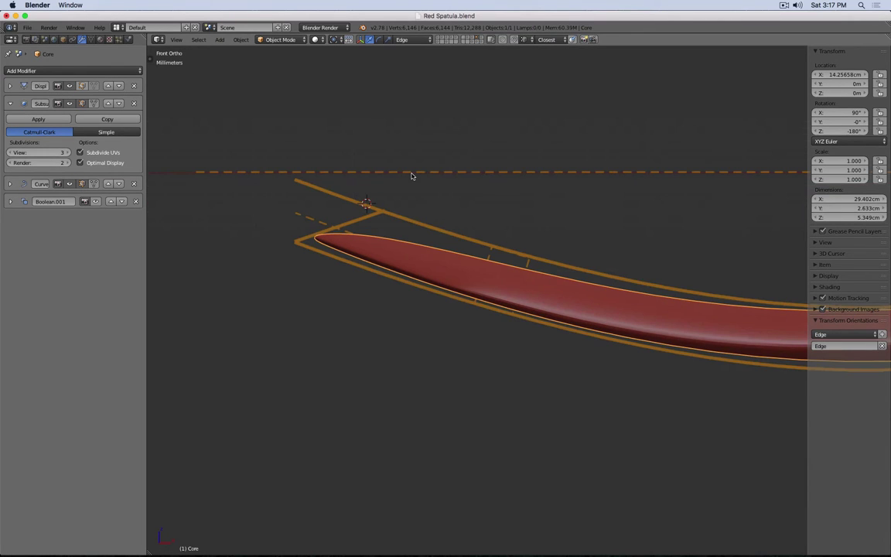
scroll(421, 179, "down", 3)
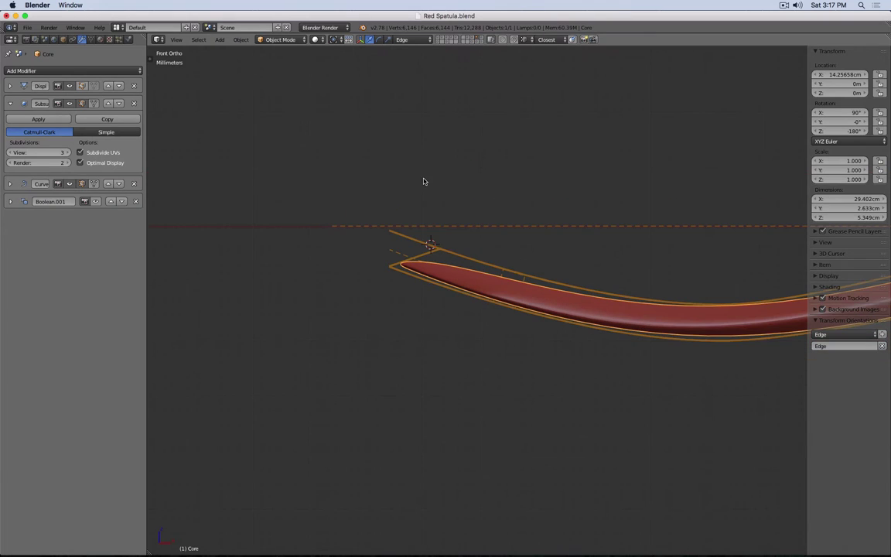
Turn off the viewport display of Displace, Subsurf and Curve, and restore them in order to compare their effects on the Core.
left_click(68, 103)
left_click(69, 86)
left_click(95, 186)
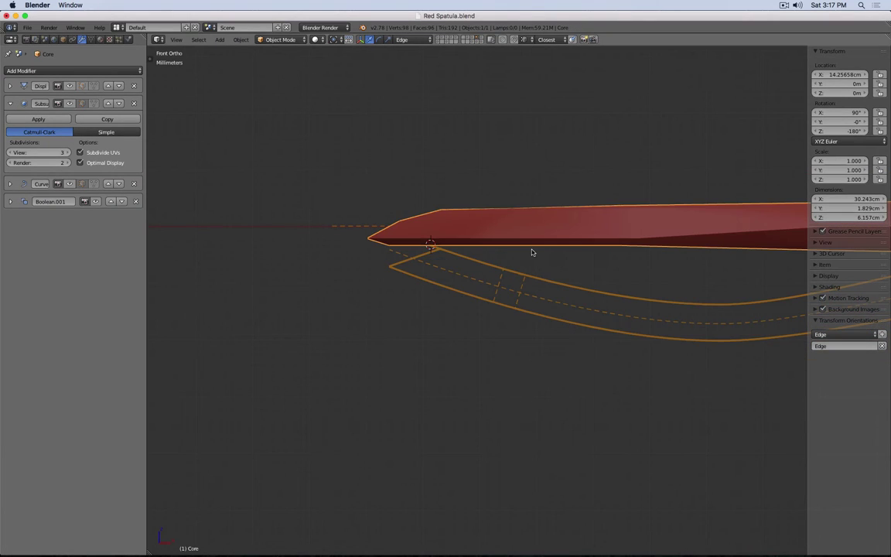
left_click(69, 86)
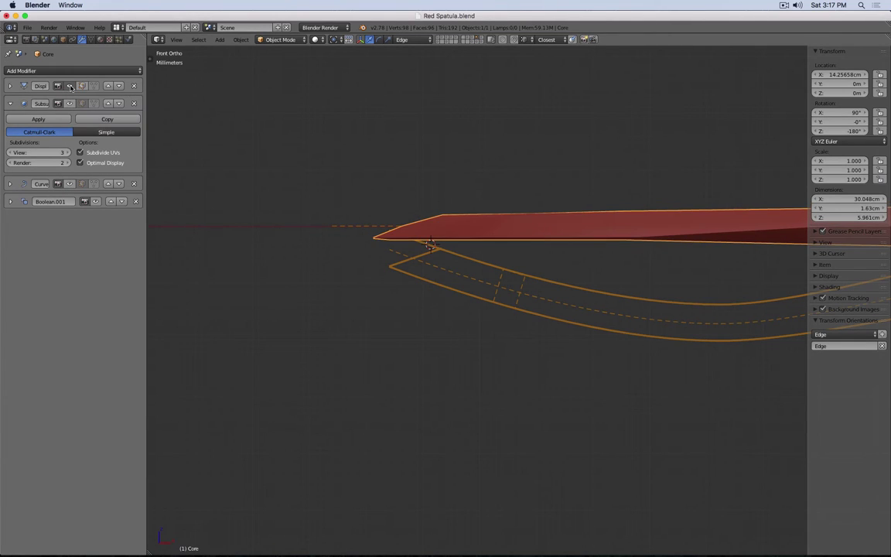
left_click(70, 104)
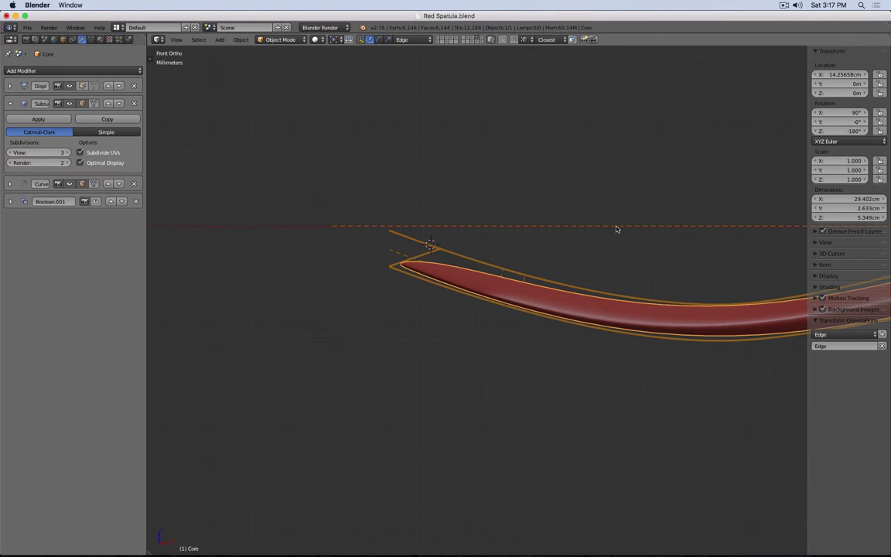
Expand Boolean.001, turn its viewport display back on, and compare the blade with and without the Core Trim cutout, ending in top view.
middle_click_drag(616, 230, 332, 205)
left_click(10, 202)
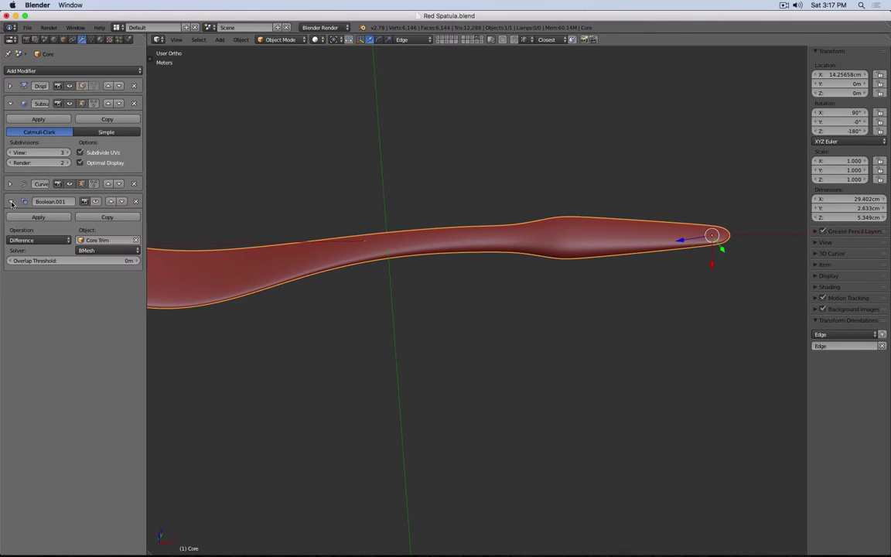
left_click(97, 202)
middle_click_drag(328, 203, 533, 193, "shift")
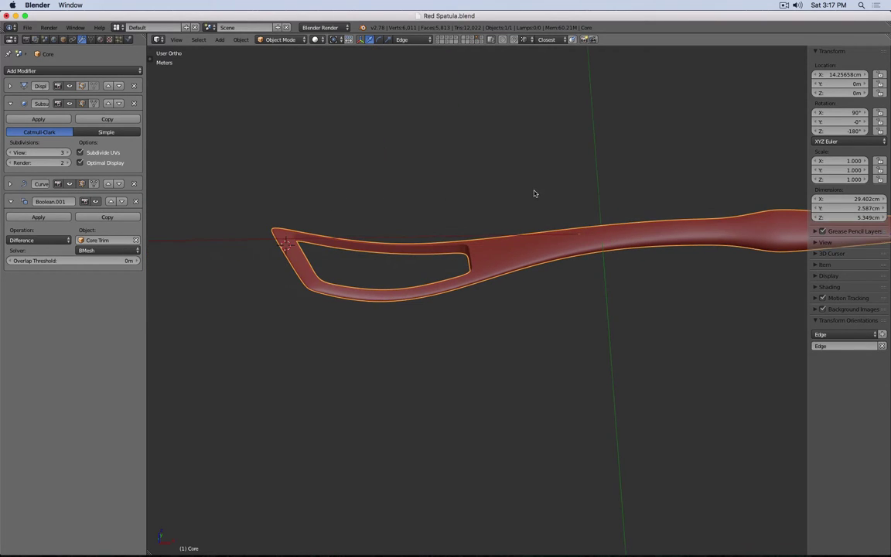
left_click(96, 202)
left_click(96, 202)
key("KP_7")
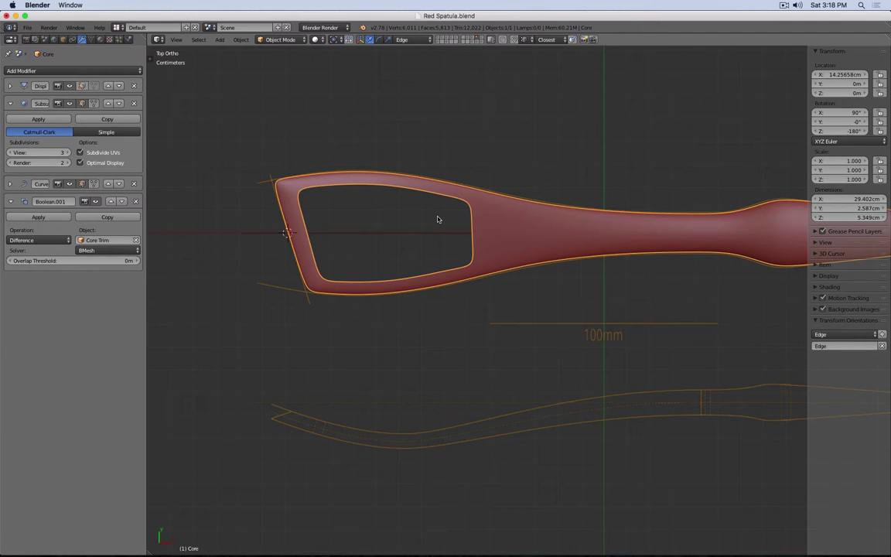
Temporarily show the trim objects' layer with the Core in wireframe to compare the blade cutout with its cutter.
left_click(474, 37, "shift")
key("z")
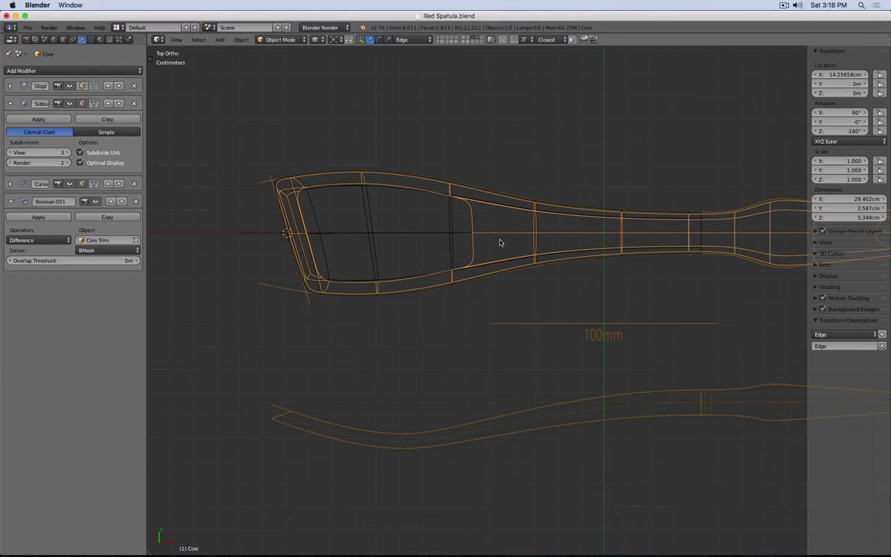
left_click(477, 37, "shift")
key("z")
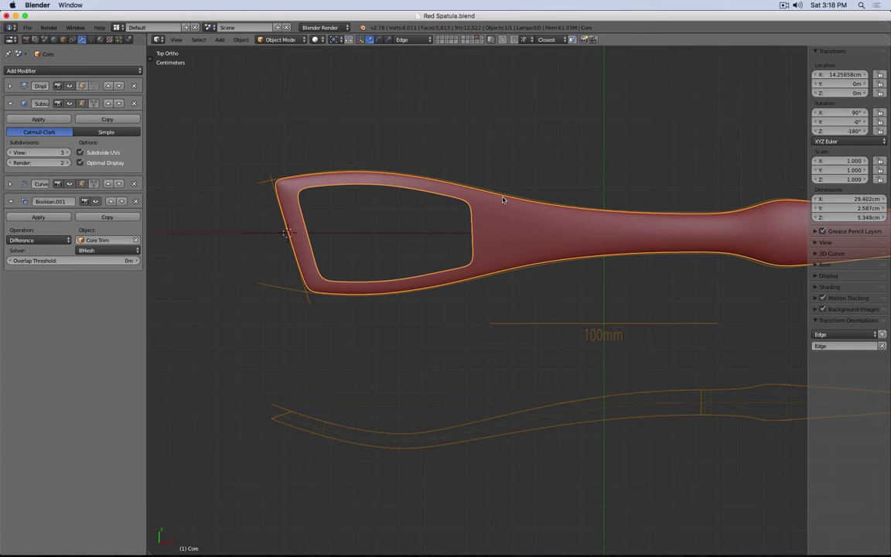
Show only the trim objects' layer, inspect the Core.001 offset strips, and select Core Trim to examine its wireframe from the top.
left_click(477, 43)
key("z")
middle_click_drag(446, 205, 444, 184)
key("z")
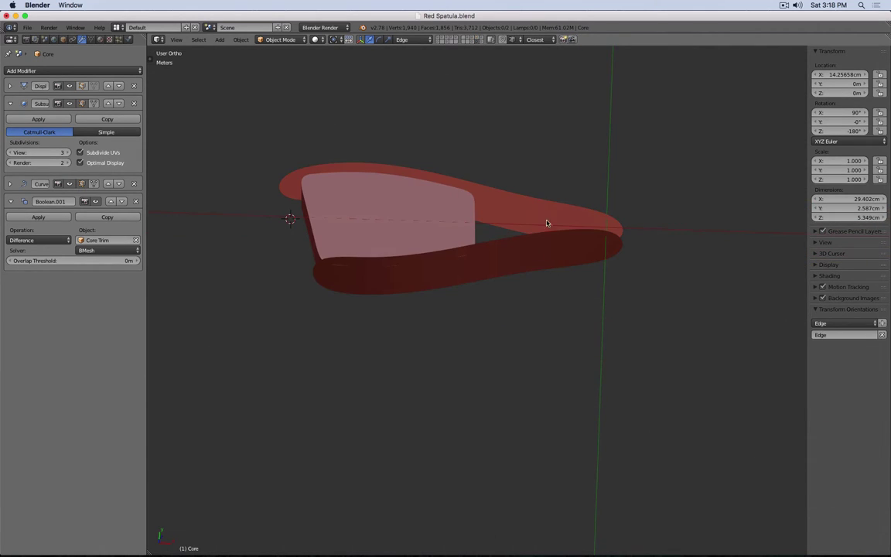
right_click(549, 246)
key("KP_7")
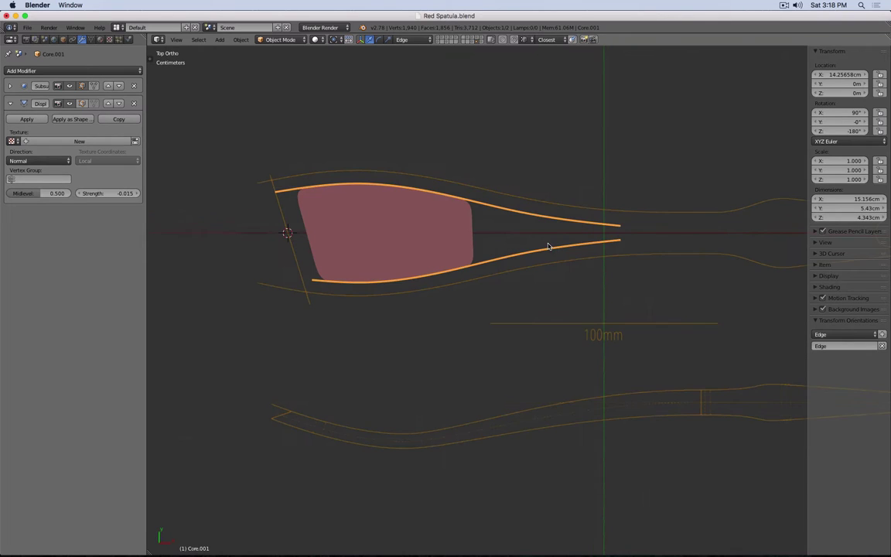
right_click(456, 230)
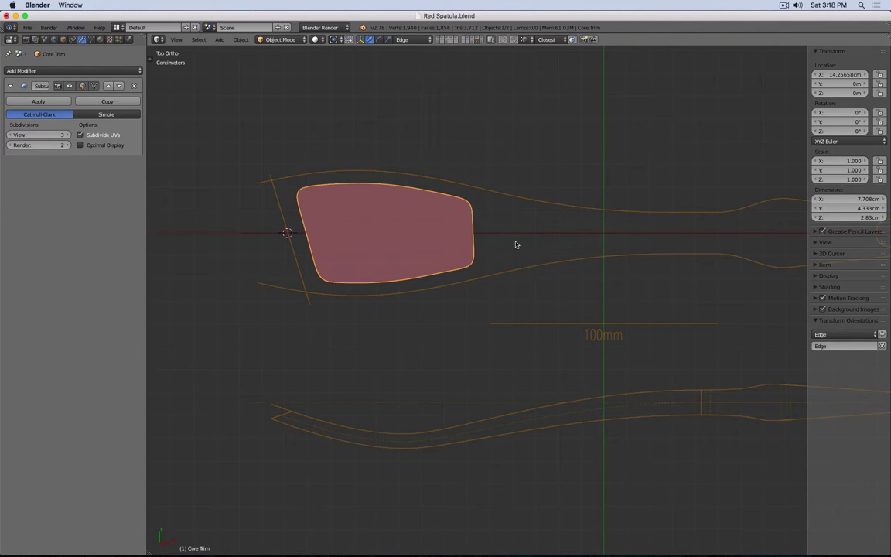
key("z")
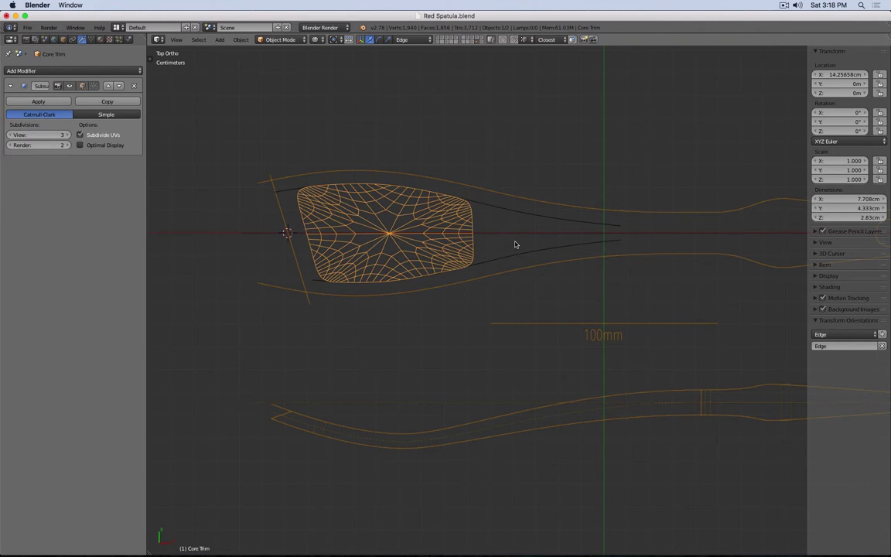
Show the Core's layer again, edit the Core mesh, and select the outer edges along one side of the blade.
left_click(477, 40)
right_click(468, 187)
key("Tab")
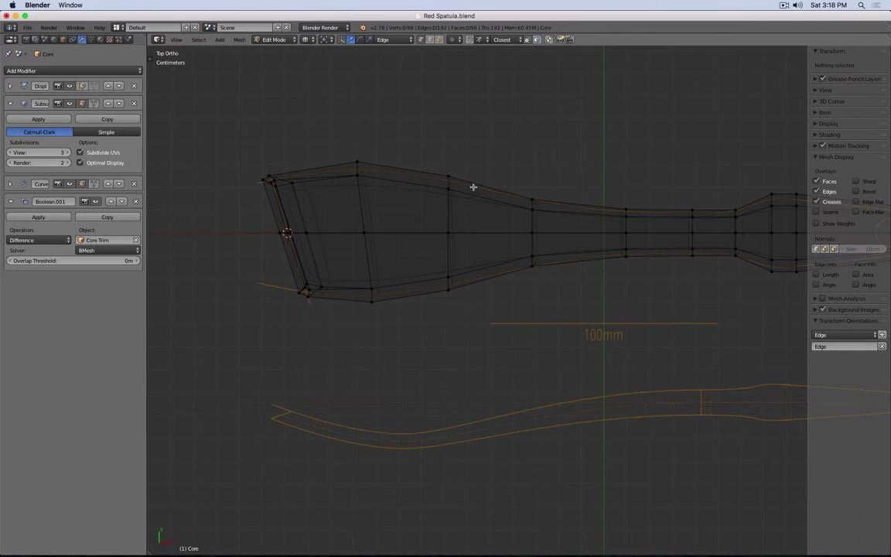
right_click(256, 172)
right_click(360, 158, "shift")
right_click(270, 165, "shift")
right_click(442, 171, "shift")
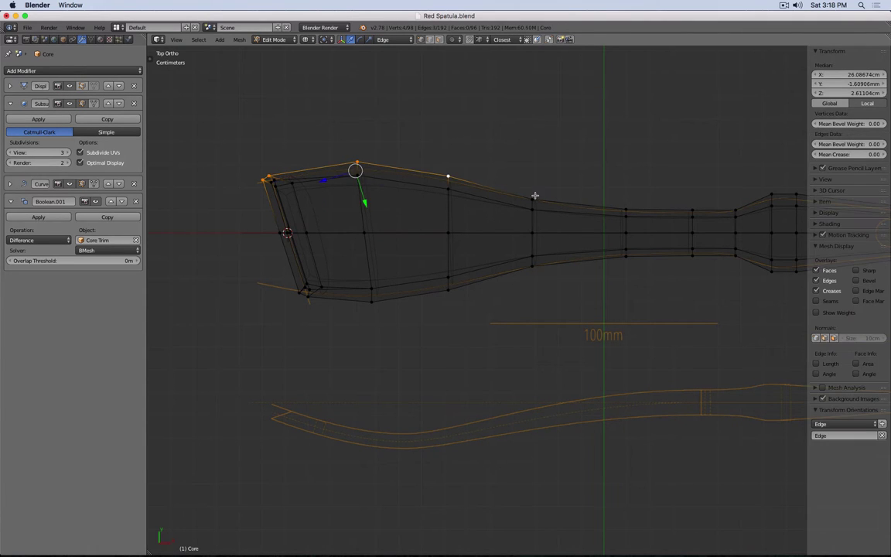
right_click(536, 196, "shift")
Add the blade's opposite outer edges to the selection and extend both sides by one segment into the neck.
right_click(295, 305, "shift")
right_click(308, 307, "shift")
right_click(381, 309, "shift")
right_click(456, 298, "shift")
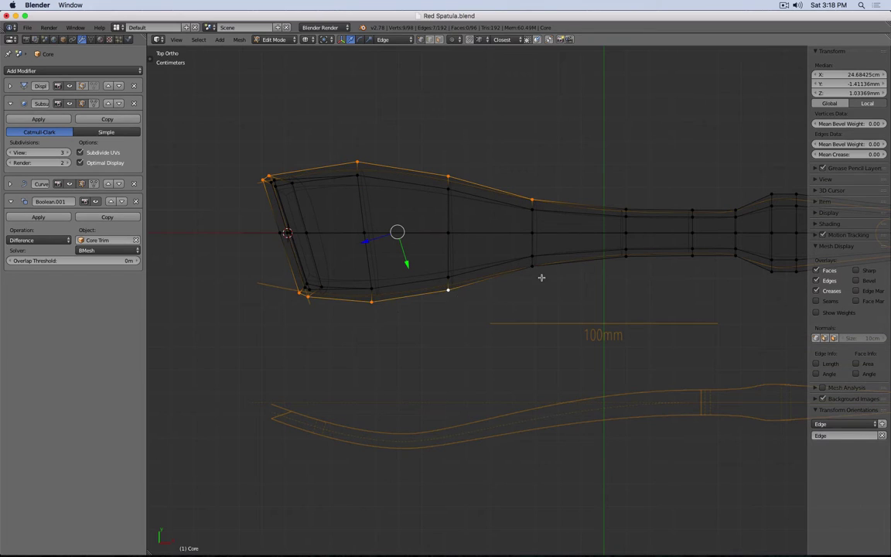
right_click(490, 279, "shift")
right_click(579, 261, "shift")
right_click(580, 205, "shift")
Duplicate the selected edges about 4 cm above the blade and extrude them about 8 cm downward into two tall side strips.
middle_click_drag(575, 205, 452, 143)
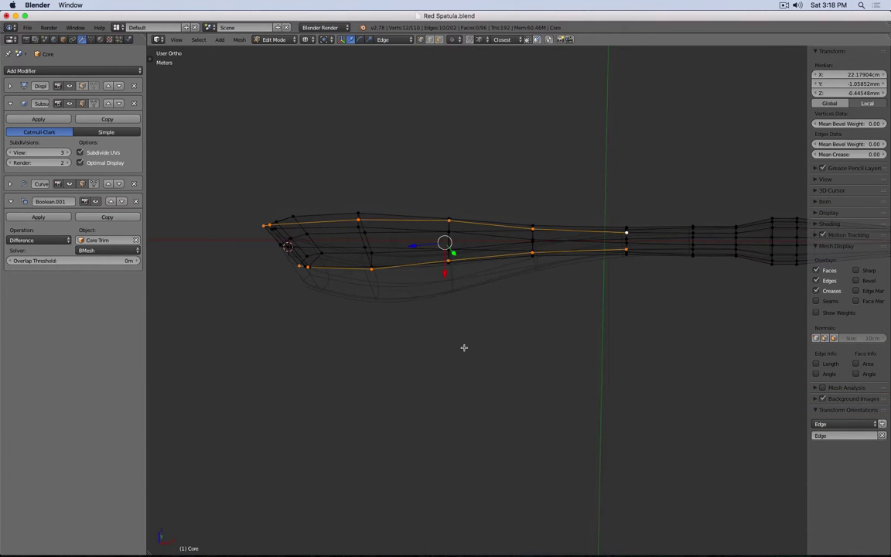
key("shift+d")
left_click(448, 260)
key("e")
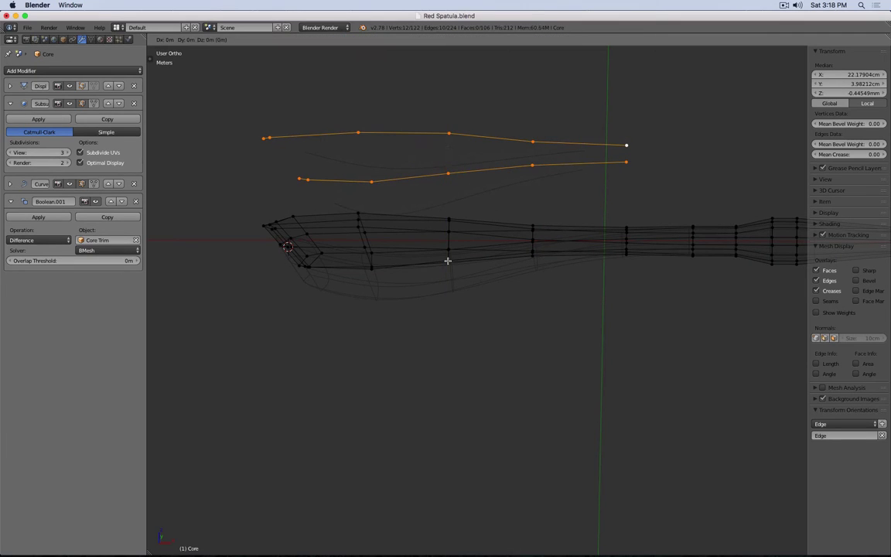
key("z")
left_click(458, 476)
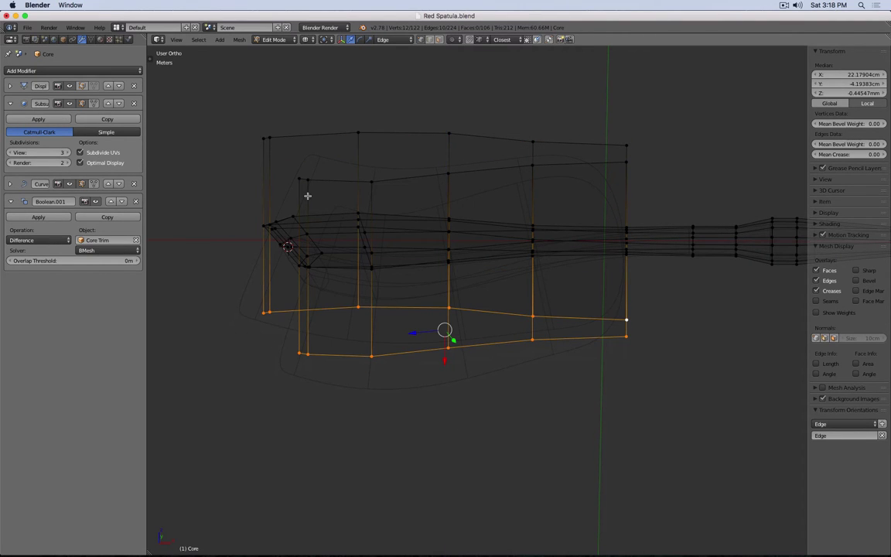
Separate the two linked side strips from the Core mesh into their own object in solid shading, and select that object.
key("l")
key("z")
key("KP_1")
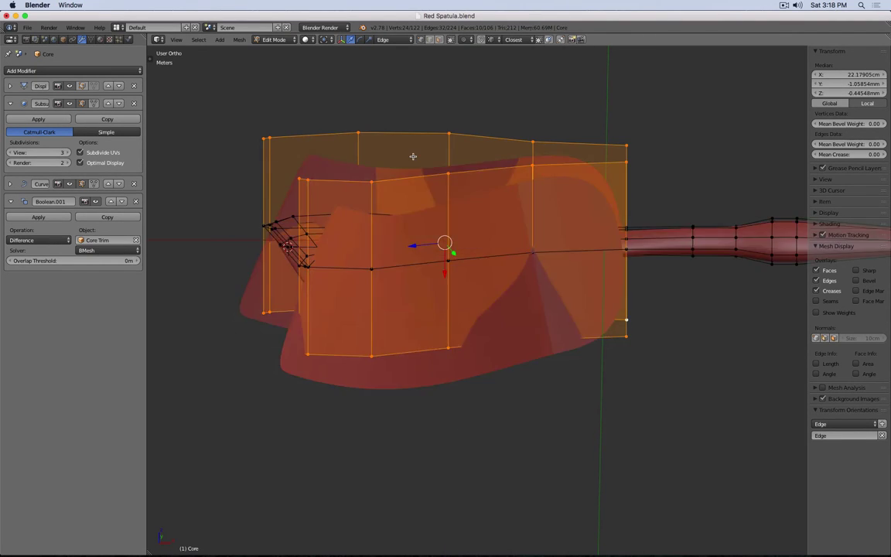
key("KP_7")
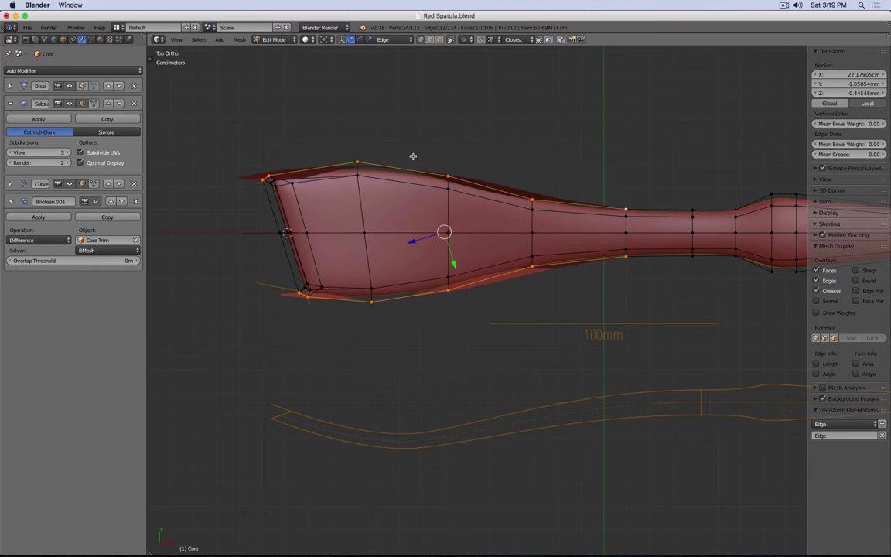
key("p")
left_click(454, 94)
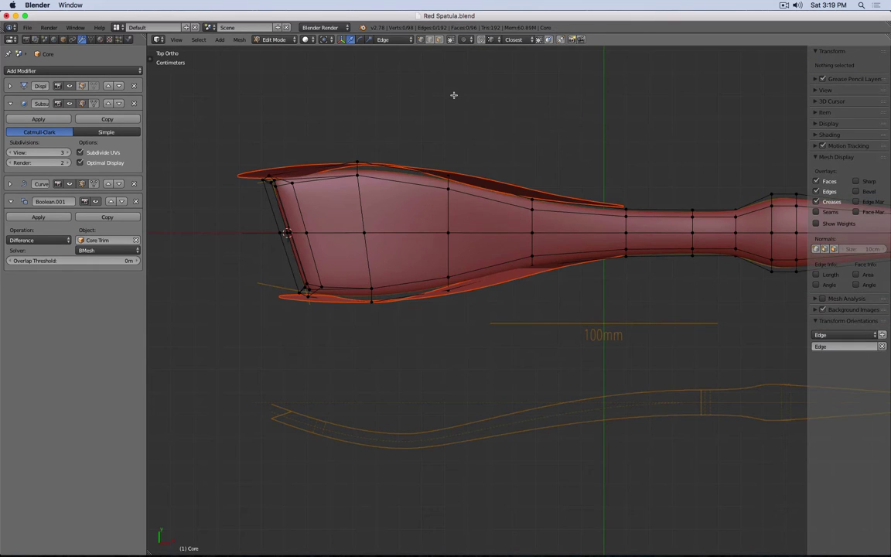
key("Tab")
right_click(232, 177)
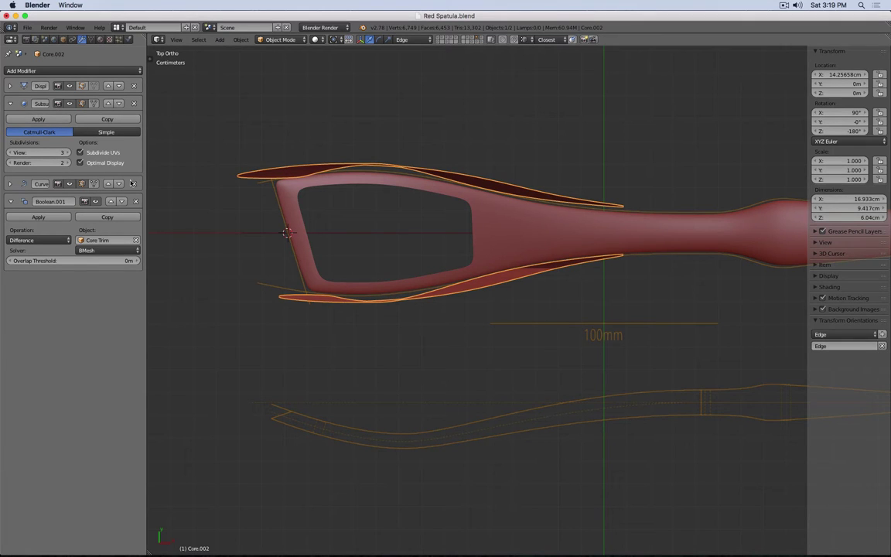
Remove the Curve and Boolean modifiers from the side strips and recalculate all their face normals to point outward.
left_click(134, 183)
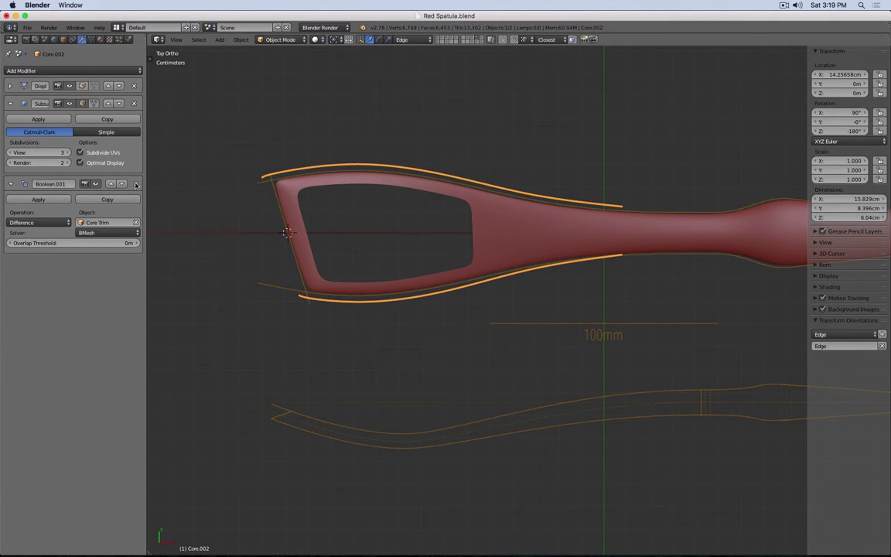
left_click(135, 184)
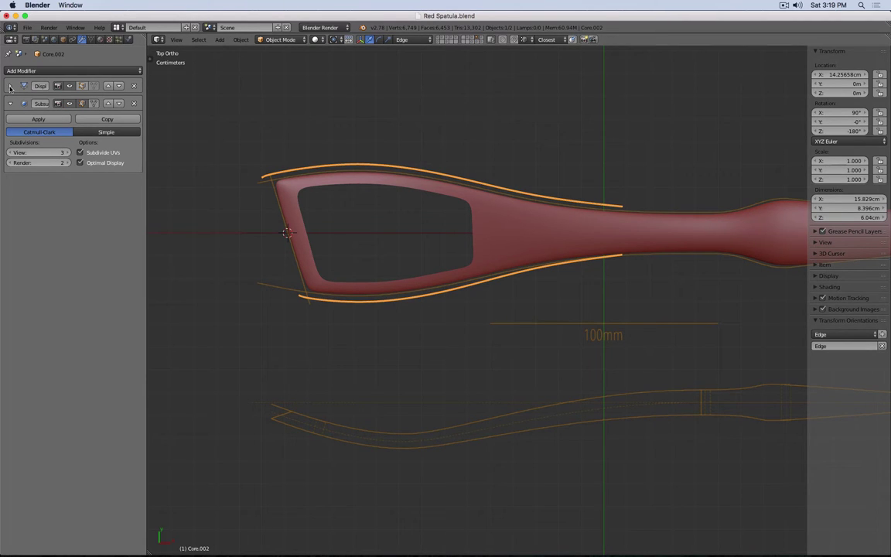
middle_click_drag(564, 302, 617, 257)
key("Tab")
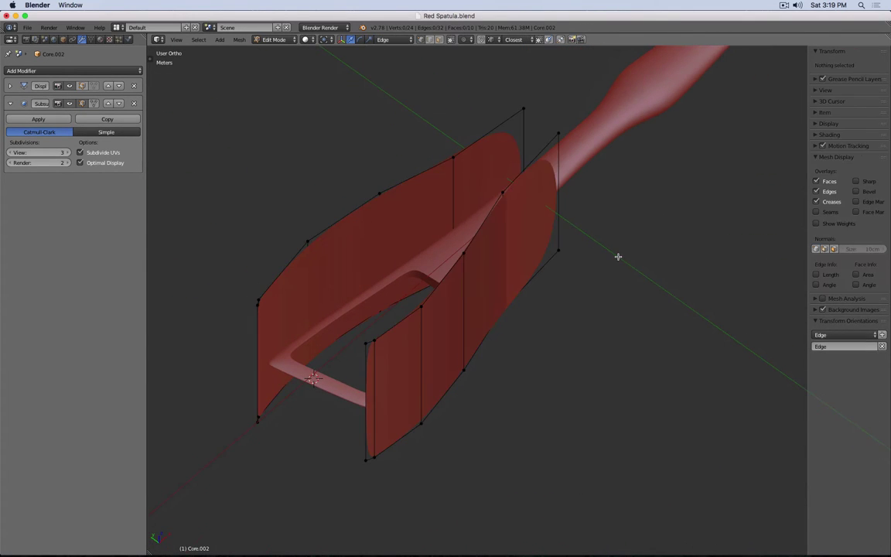
key("a")
left_click(834, 338)
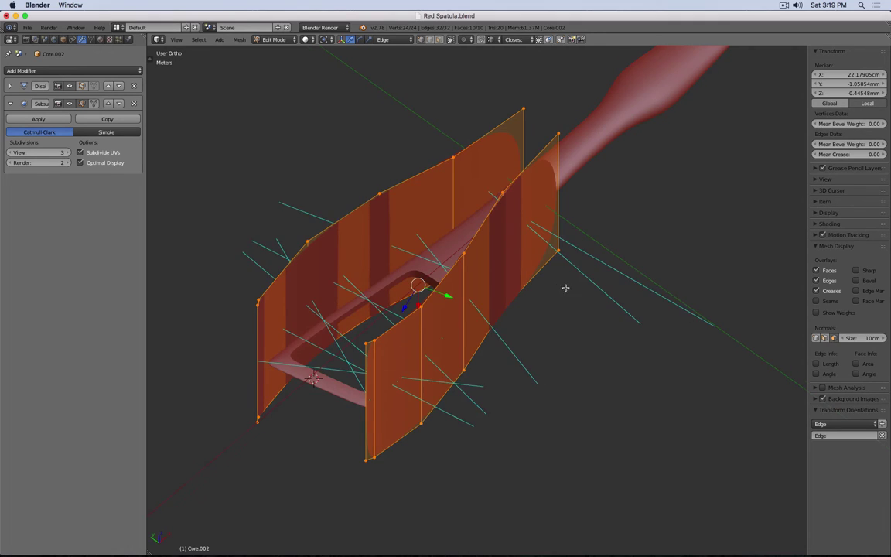
middle_click_drag(567, 289, 604, 324)
key("ctrl+n")
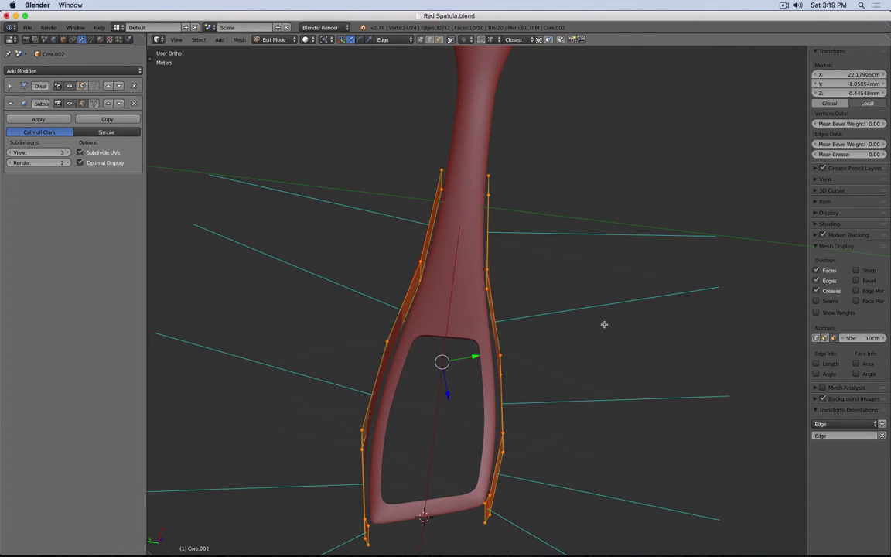
key("KP_7")
key("Tab")
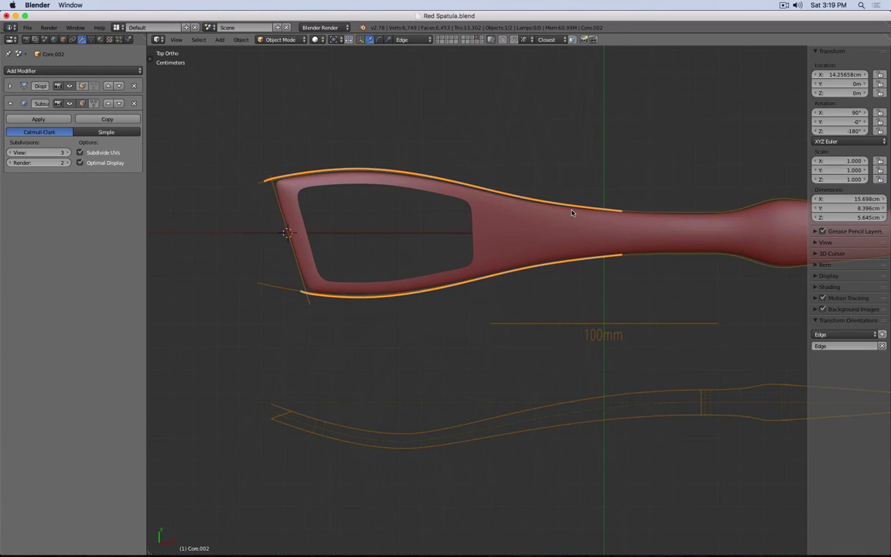
Set the strength of the side strips' Displace modifier to -0.003.
left_click(9, 87)
left_click(114, 174)
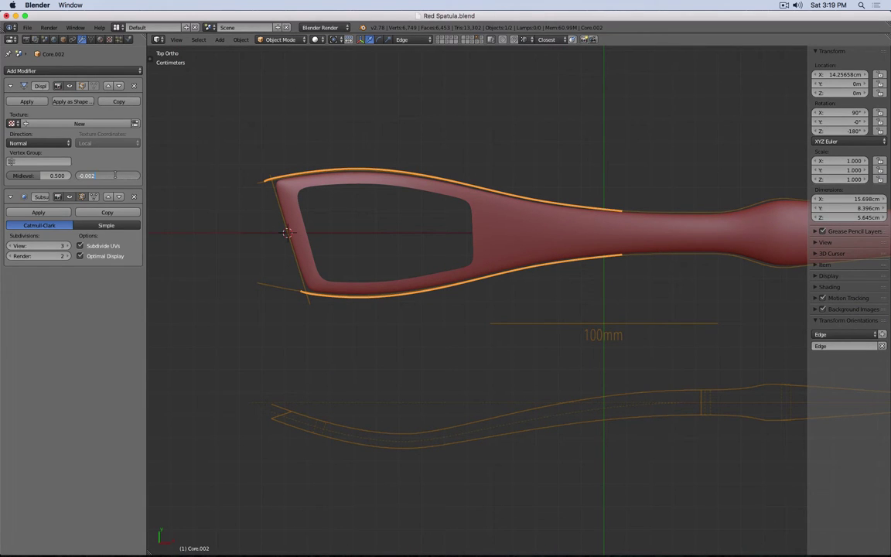
type("3")
key("Return")
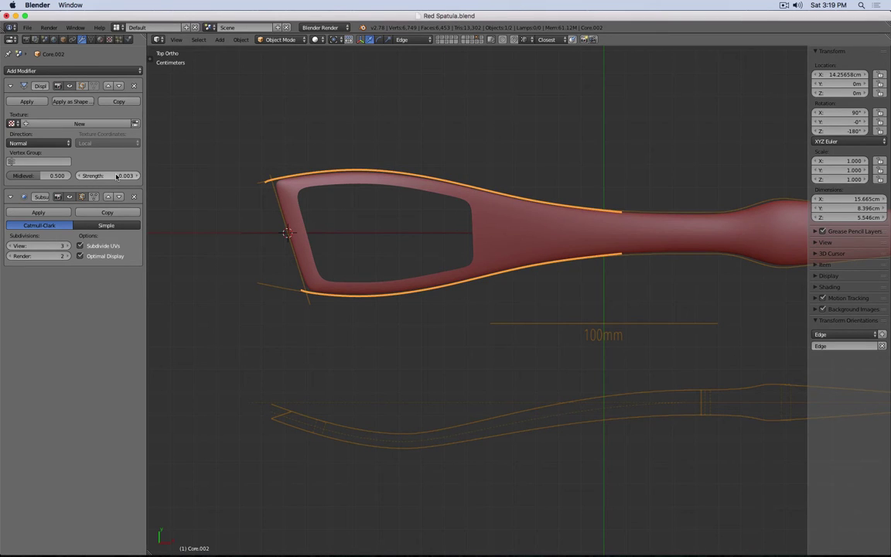
Set the Displace modifier's strength to -0.01 to offset the side strips further inward.
left_click_drag(116, 177, 119, 176)
left_click(119, 176)
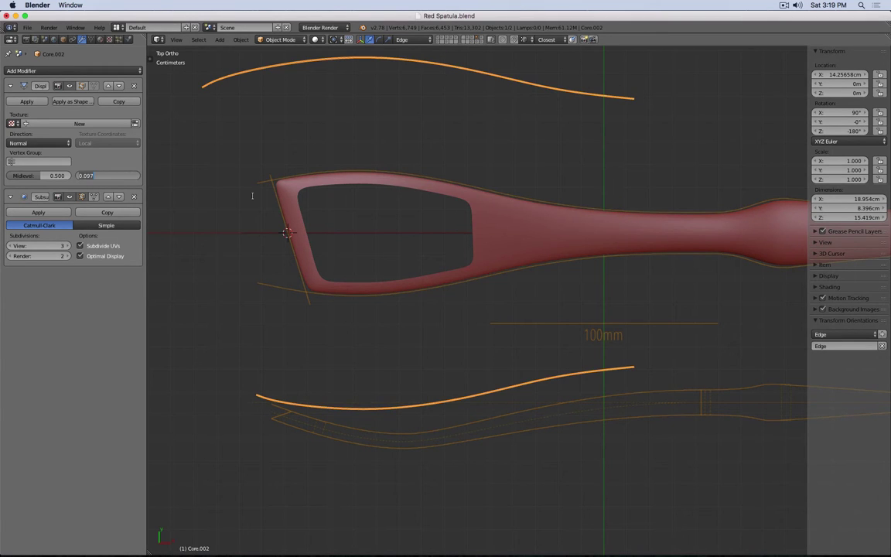
key("BackSpace")
type("-0.01")
key("Return")
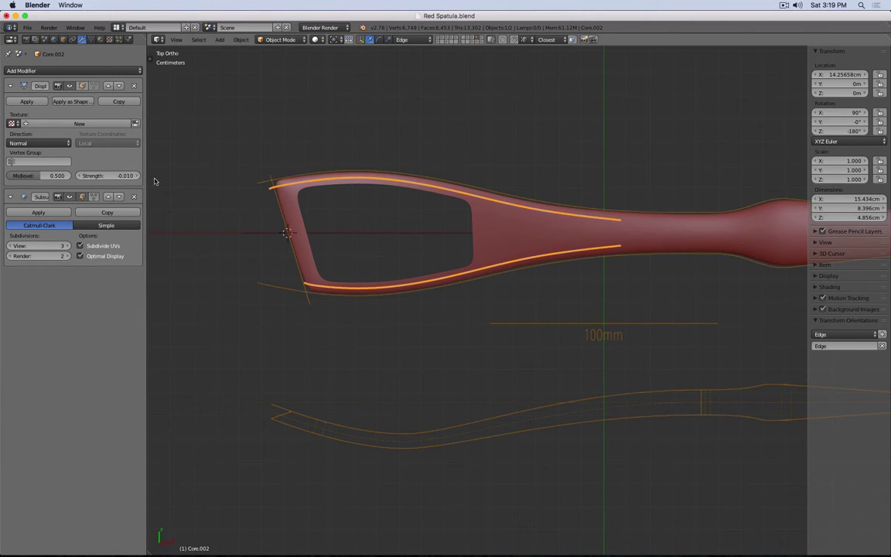
Set the Displace modifier's strength to -0.02 so the side strips lie well inside the spatula outline.
left_click(116, 175)
type("-0.02")
key("Return")
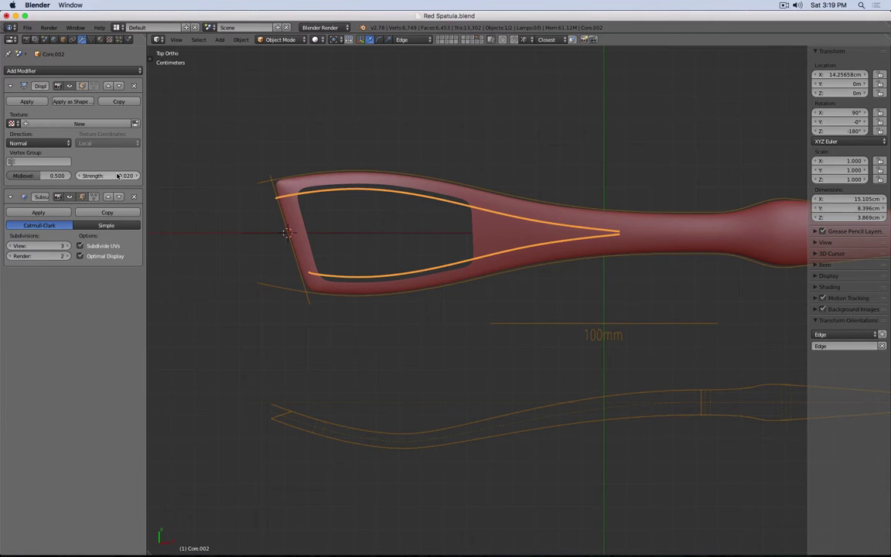
left_click(116, 175)
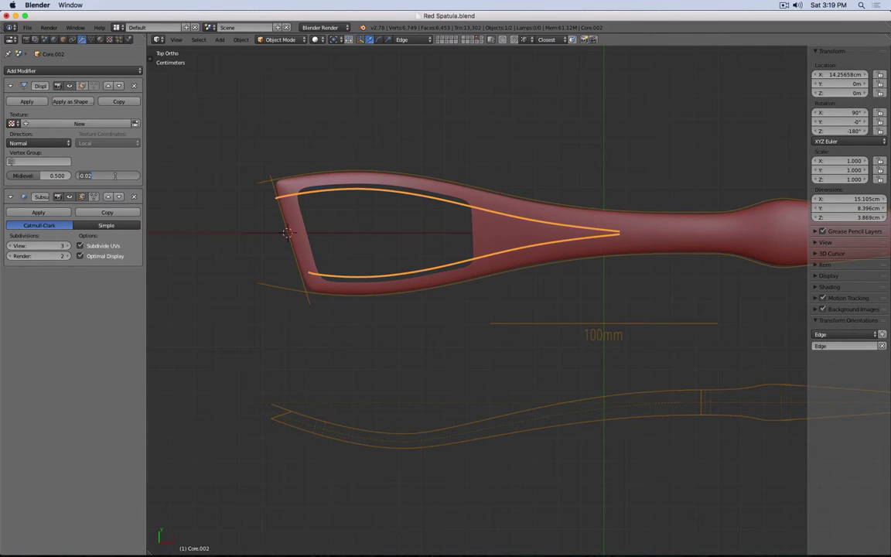
key("Return")
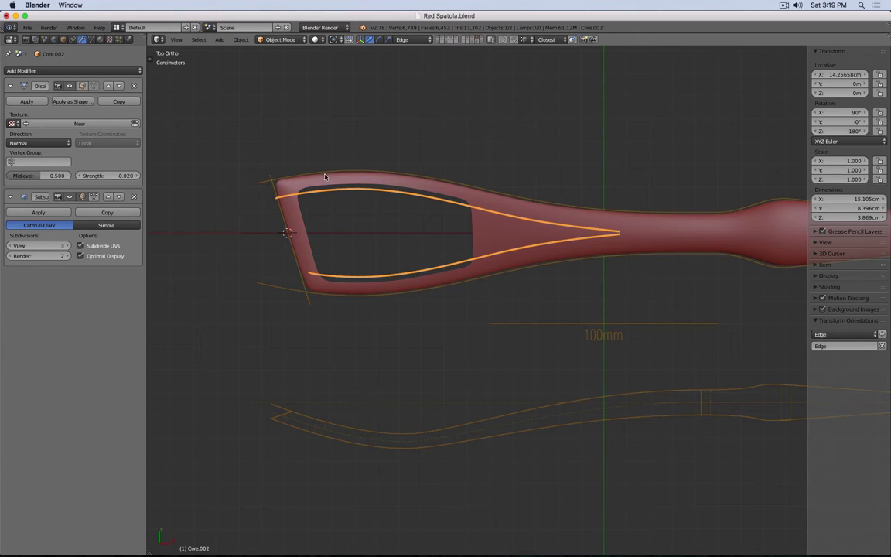
Switch the viewport to wireframe display and set the 3D cursor's Y location to 0.
key("z")
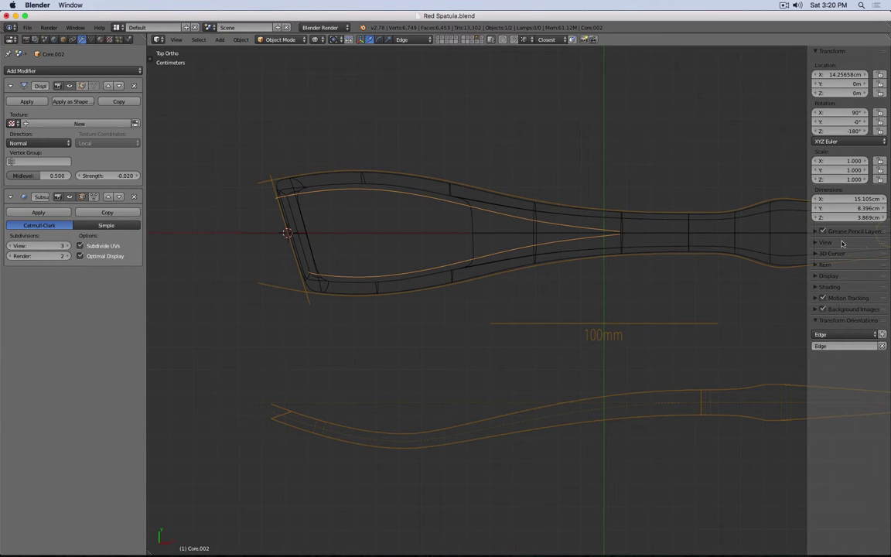
left_click(817, 254)
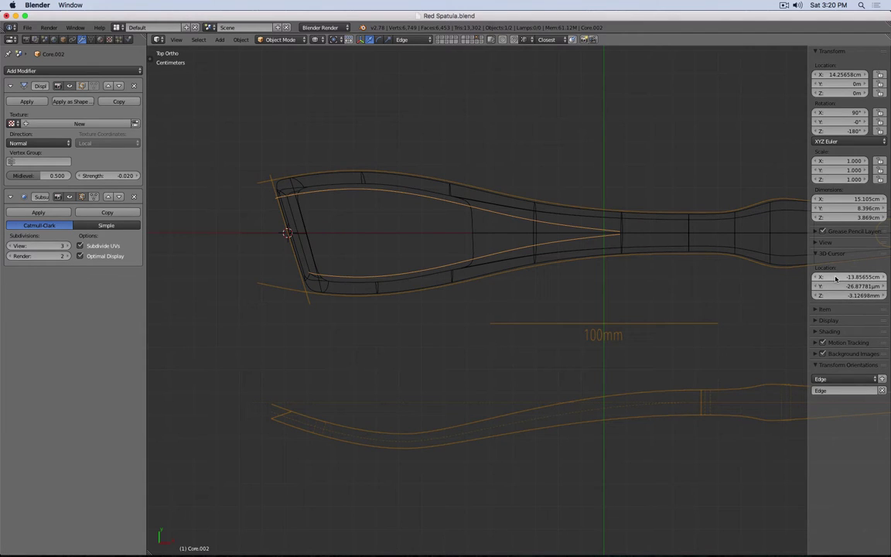
left_click(838, 286)
type("0")
key("Return")
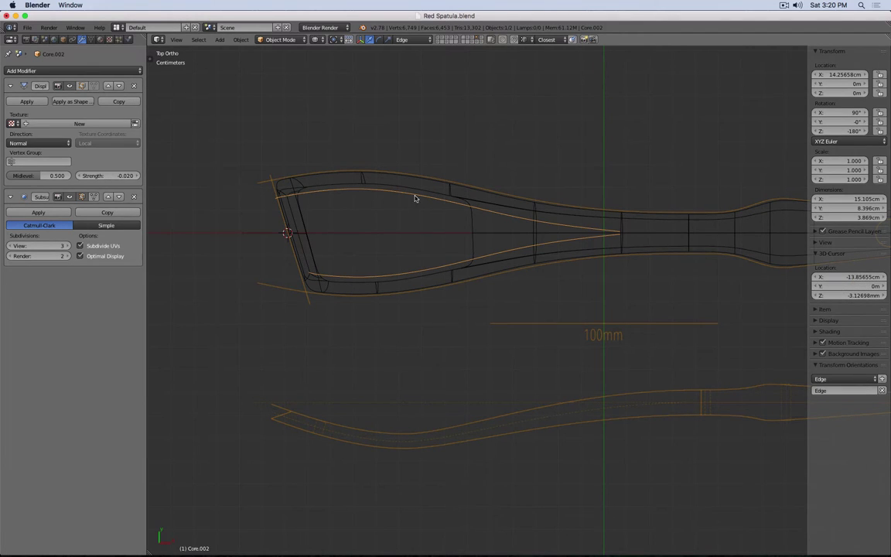
Add a mesh plane at the 3D cursor and set the transform orientation to Global for editing it.
key("shift+a")
mouse_move(418, 209)
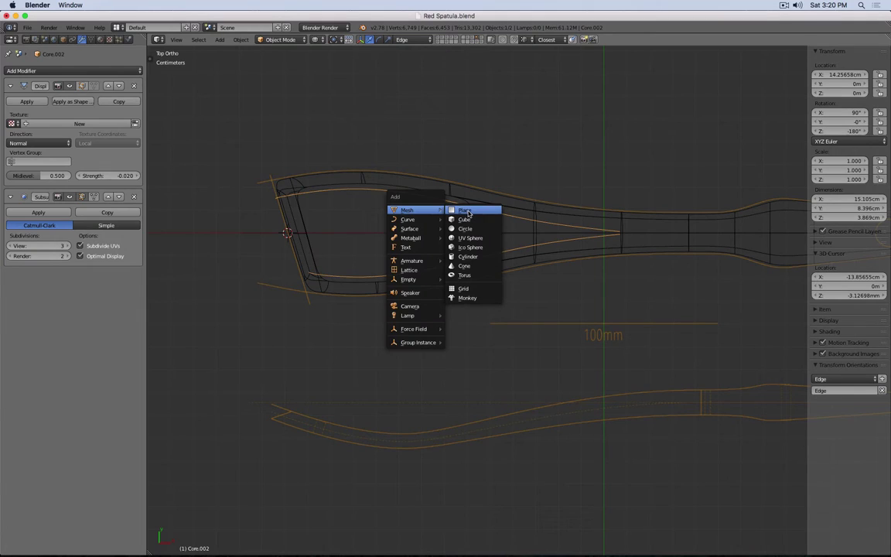
left_click(468, 213)
key("Tab")
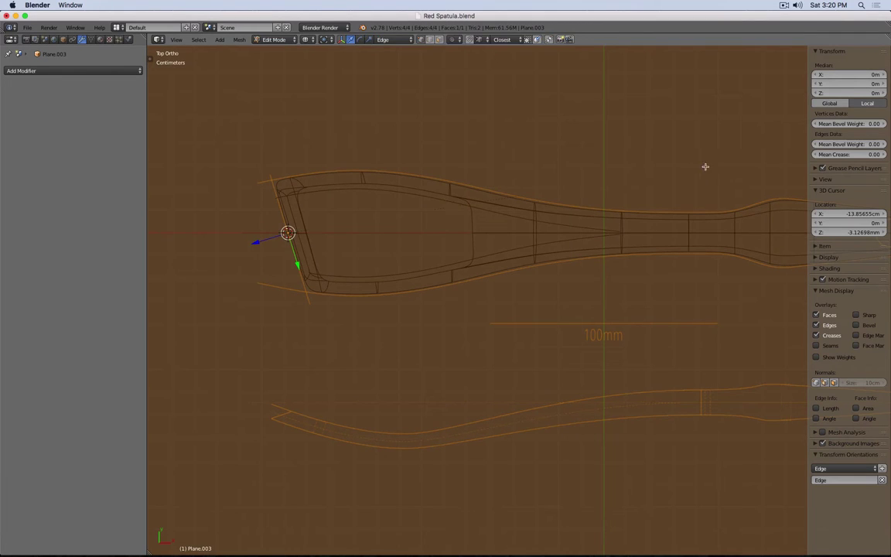
left_click(383, 40)
left_click(387, 54)
Scale the plane's mesh to about 6.26 cm square and move it about 4.76 cm along X over the spatula head.
key("s")
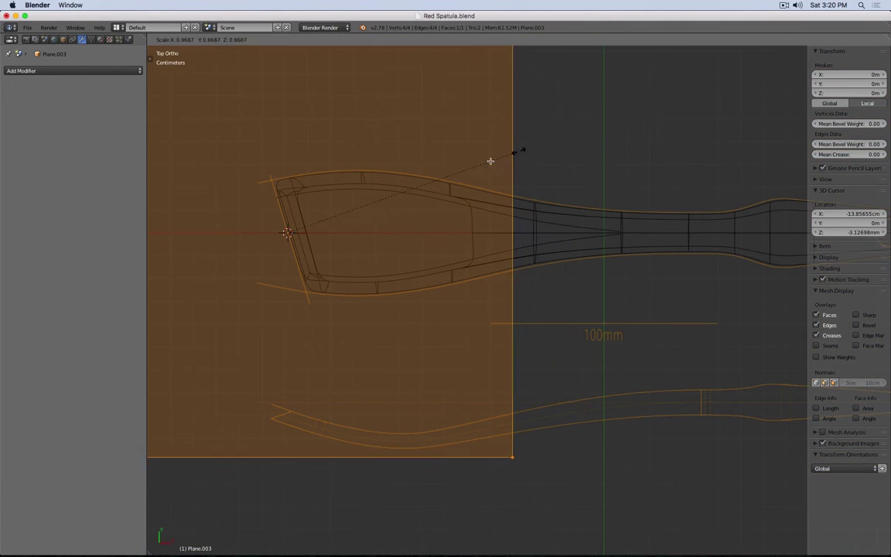
left_click(360, 206)
key("g")
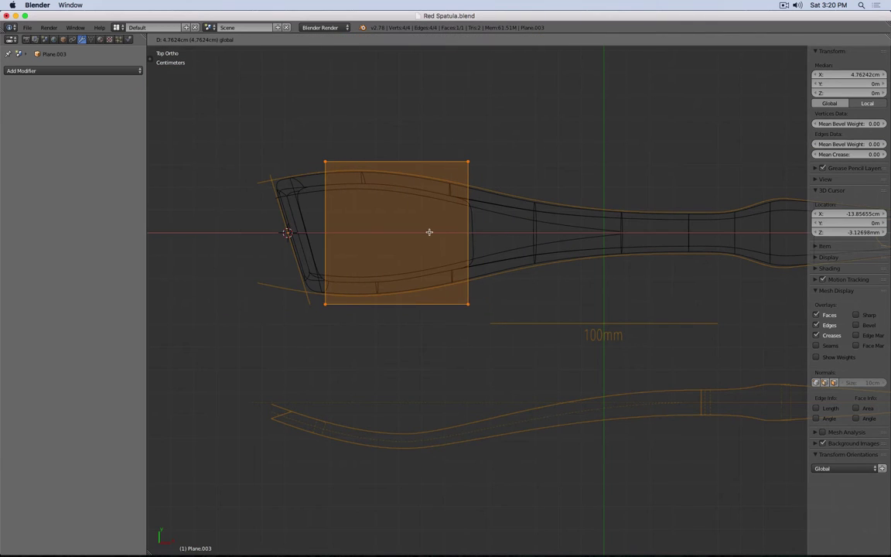
left_click(429, 232)
key("Tab")
key("KP_1")
key("KP_7")
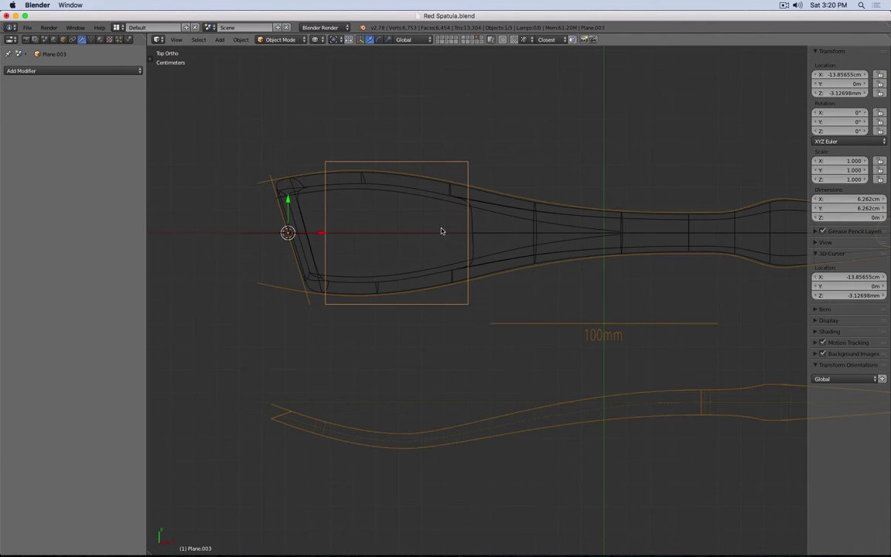
Isolate the new plane and the offset side strips by hiding all unselected objects.
scroll(362, 179, "up", 3)
right_click(409, 185, "shift")
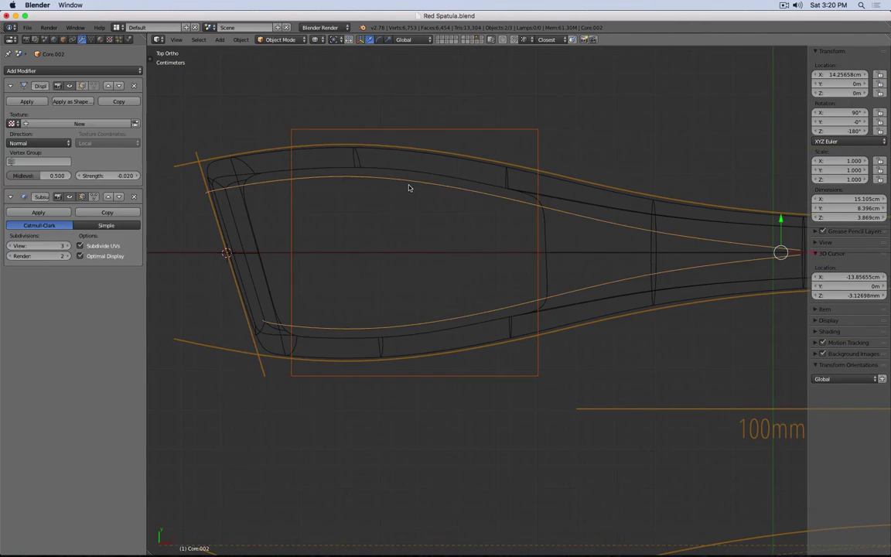
key("shift+h")
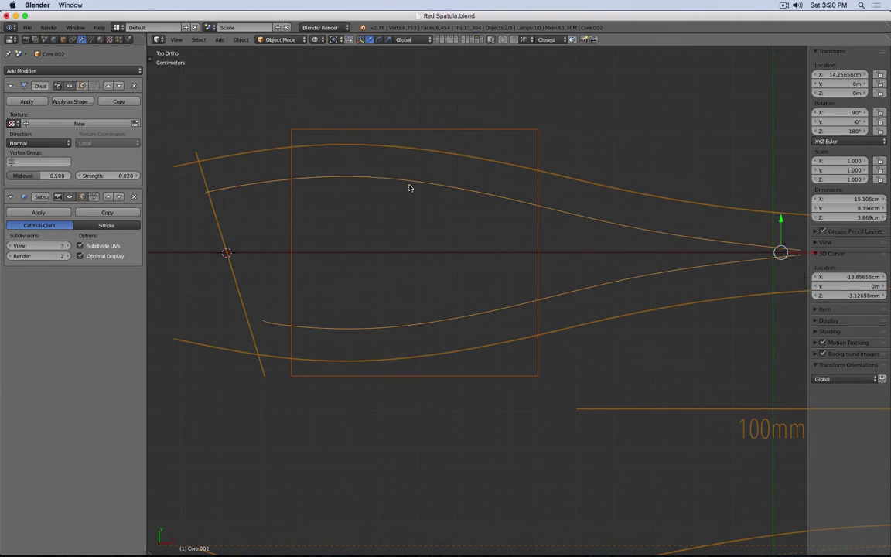
Subdivide the plane into four faces and add a Subdivision Surface modifier to it.
right_click(378, 136)
key("Tab")
scroll(320, 203, "down", 2)
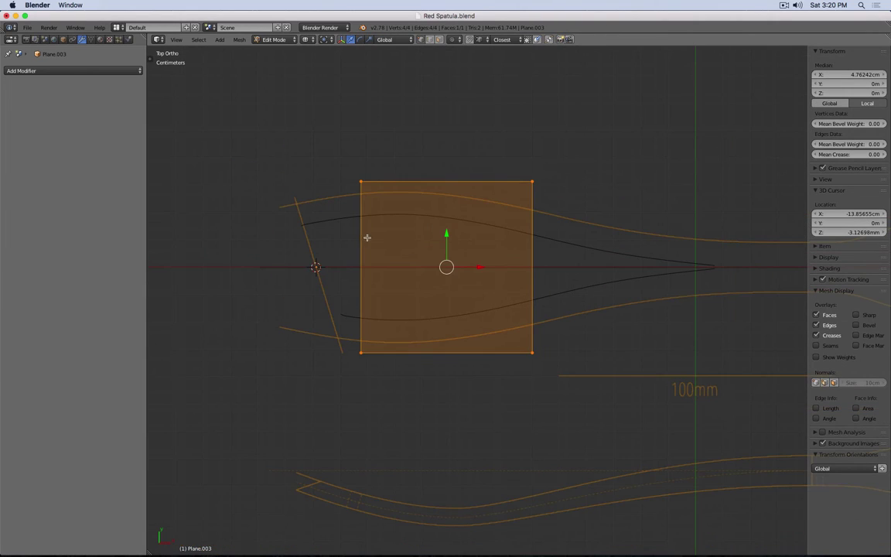
key("w")
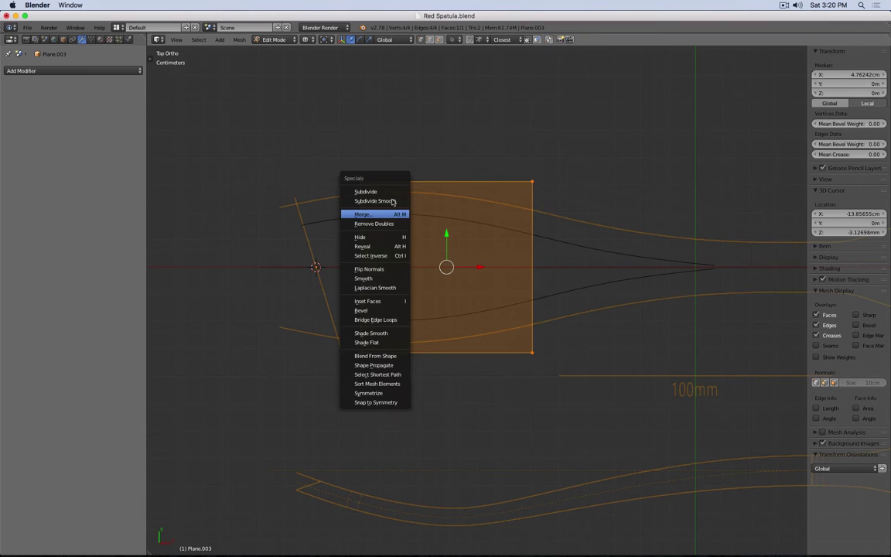
left_click(387, 193)
scroll(422, 202, "up", 1)
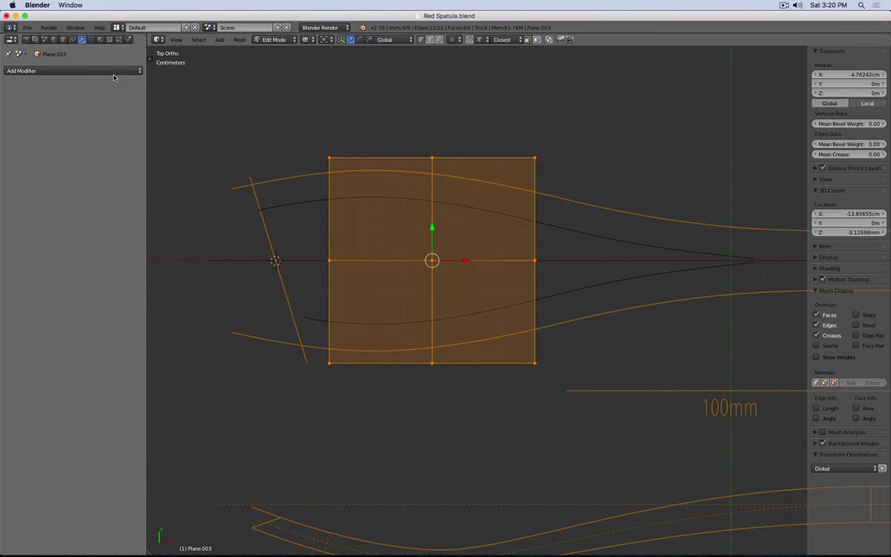
left_click(73, 71)
left_click(133, 202)
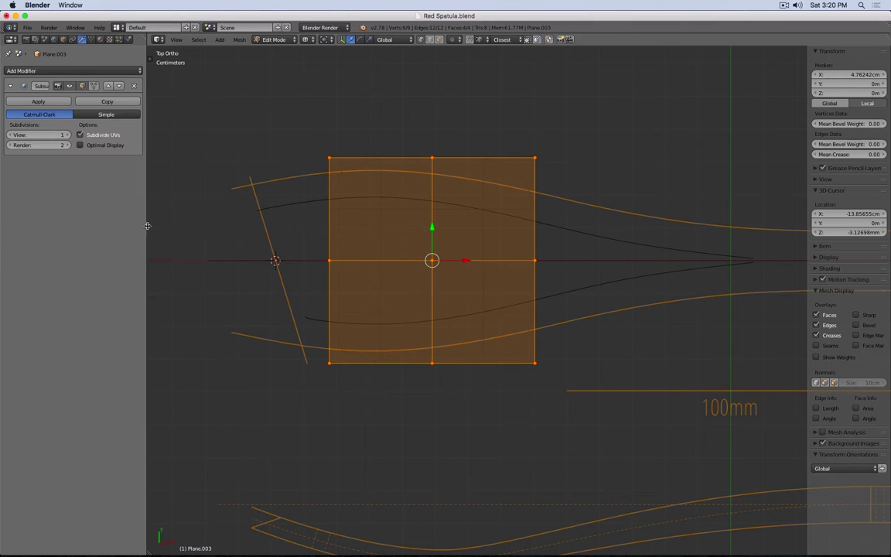
Move the plane's three upper vertices onto the upper offset curve, with the first at the slanted front line.
right_click(329, 158)
key("g")
left_click(332, 205)
right_click(422, 166)
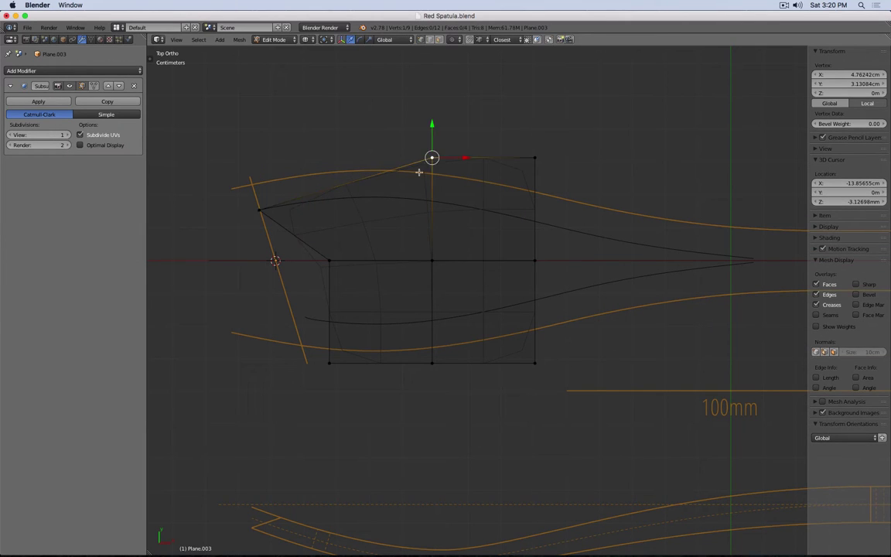
key("g")
left_click(364, 205)
right_click(534, 159)
key("g")
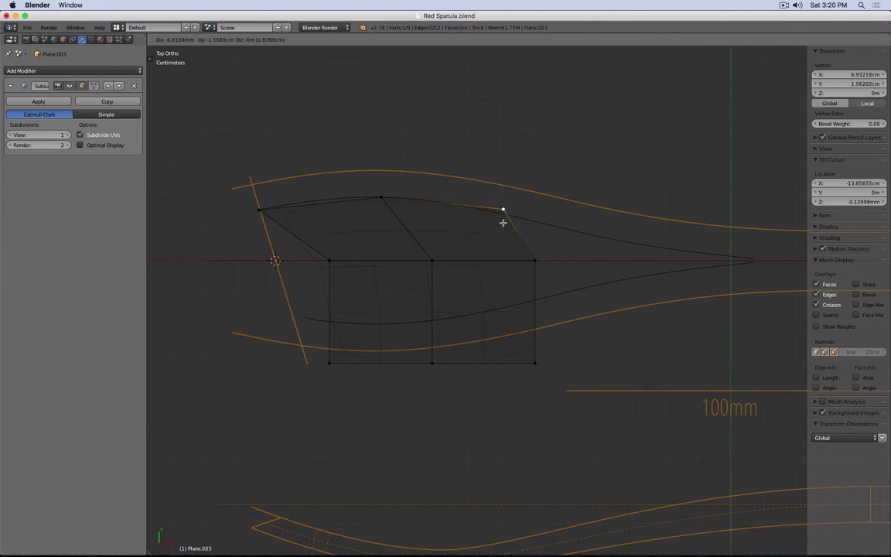
left_click(509, 214)
Move the plane's lower front corner to the slanted line and its lower middle vertex onto the lower offset curve.
right_click(330, 363)
key("g")
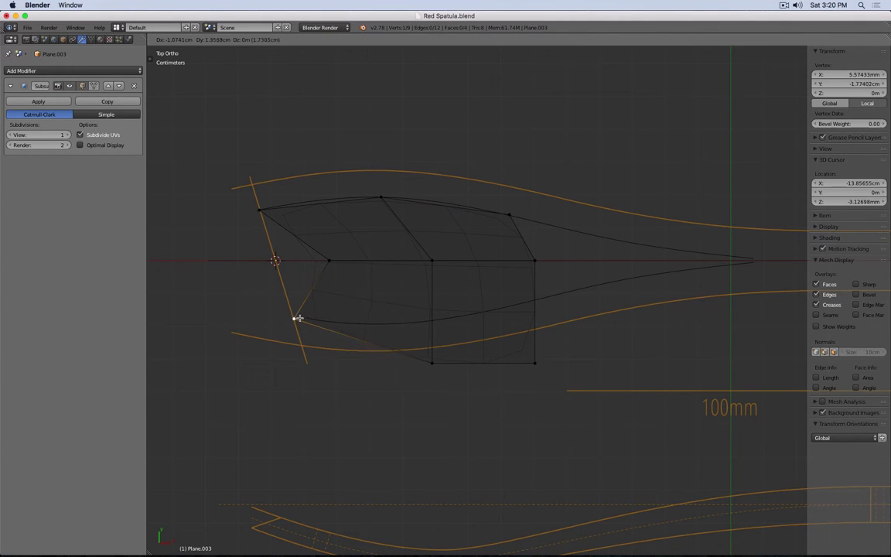
left_click(296, 314)
right_click(427, 361)
key("g")
left_click(420, 323)
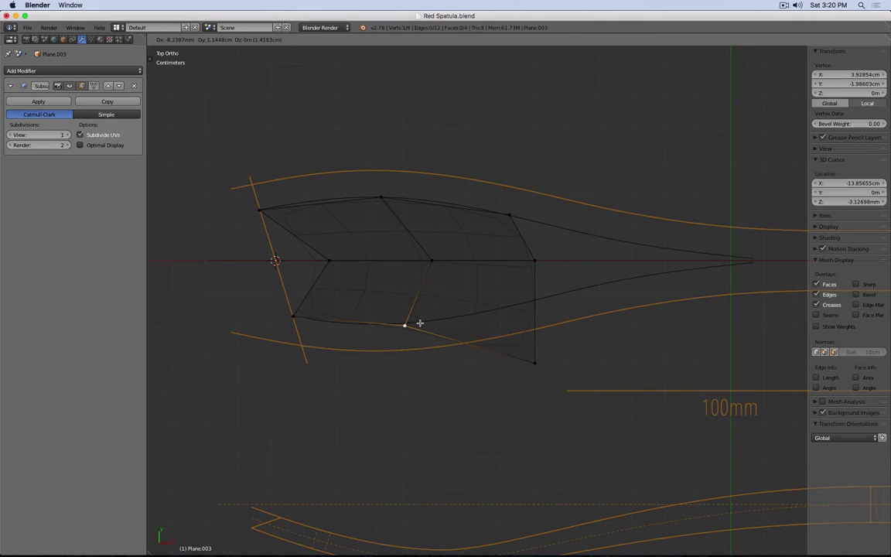
Delete the plane's lengthwise middle edge loop.
right_click(457, 259, "alt")
key("x")
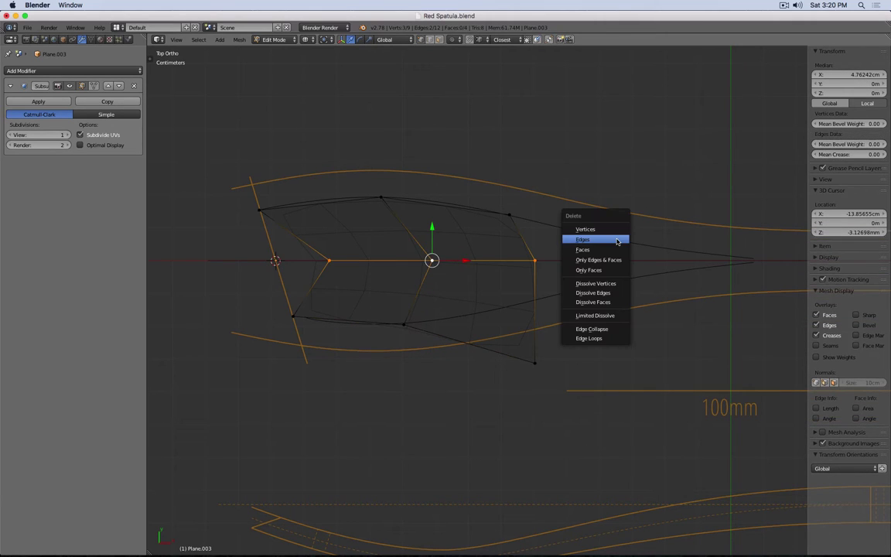
left_click(592, 338)
Move the remaining lower corner onto the lower offset curve and fit the edit cage to the Subdivision Surface result.
right_click(534, 361)
key("g")
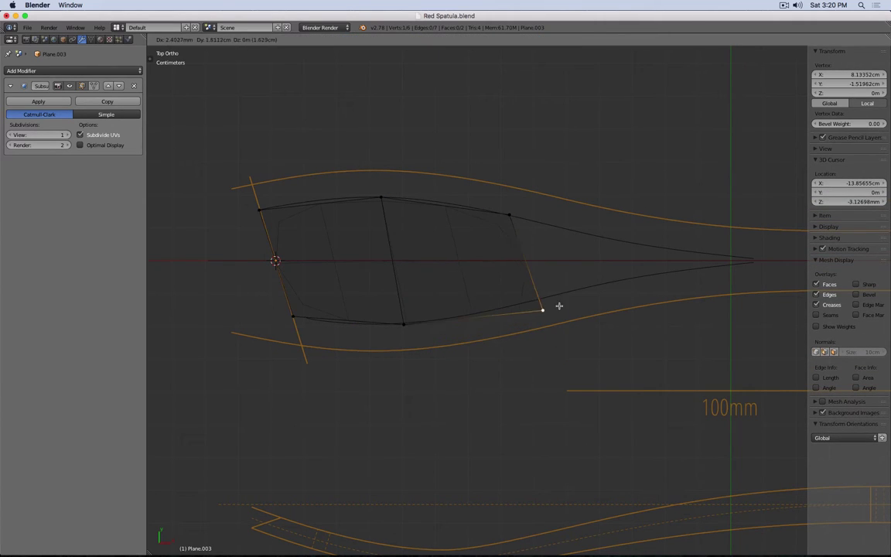
left_click(557, 295)
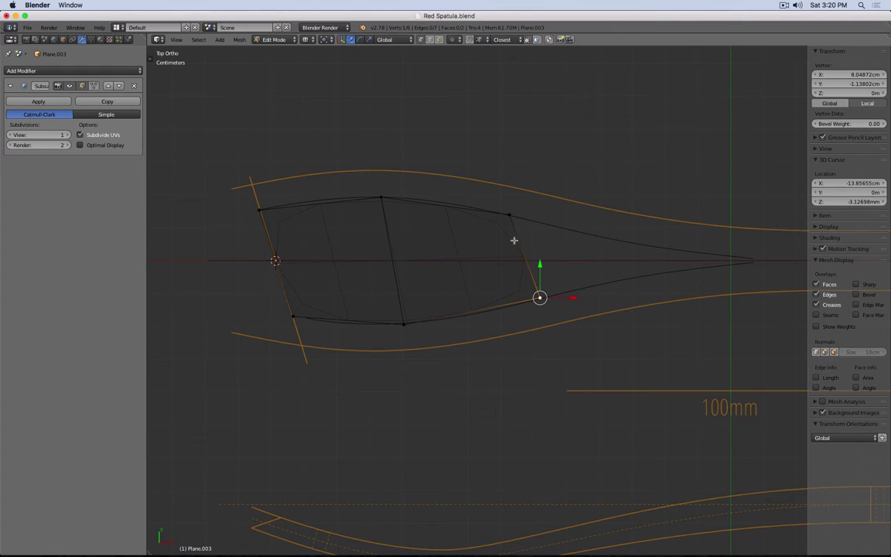
left_click(93, 85)
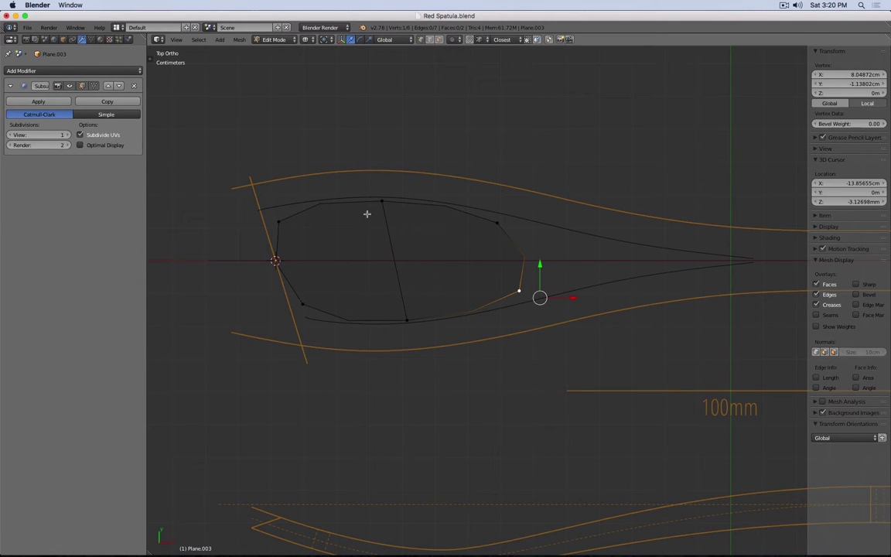
Set the viewport subdivisions to 3 and move the plane's upper and lower middle vertices closer to the offset curves.
left_click(68, 135)
left_click(67, 135)
right_click(380, 198)
right_click(412, 319)
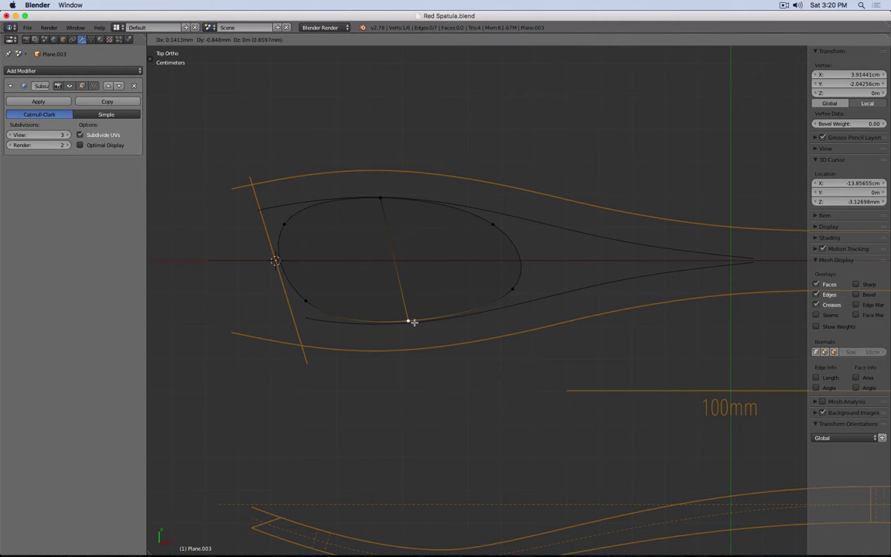
Add a lengthwise loop cut through the plane's middle and one crosswise loop cut in each of its front and rear halves.
key("ctrl+r")
left_click(394, 249)
right_click(394, 248)
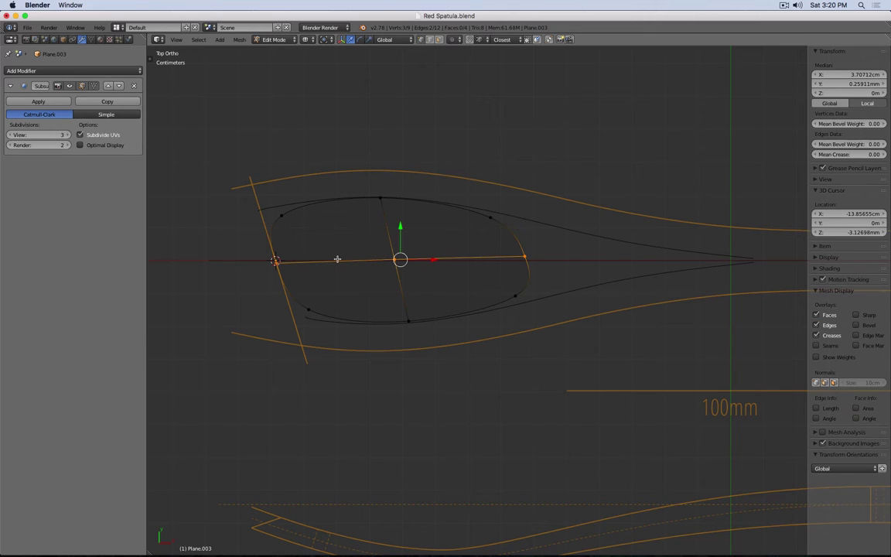
key("ctrl+r")
left_click(338, 260)
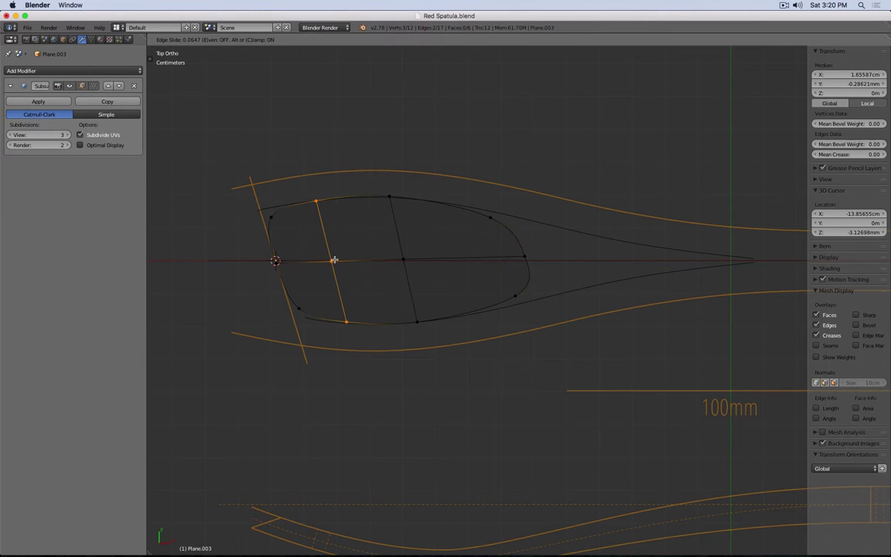
left_click(340, 261)
key("ctrl+r")
left_click(475, 252)
left_click(476, 252)
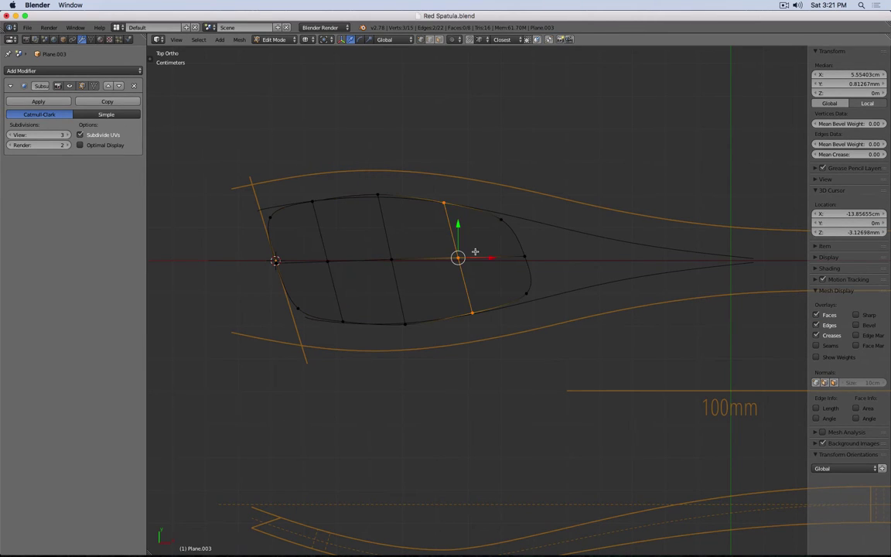
Move the central cross loop's upper and lower end vertices onto the offset curves.
right_click(379, 194)
key("g")
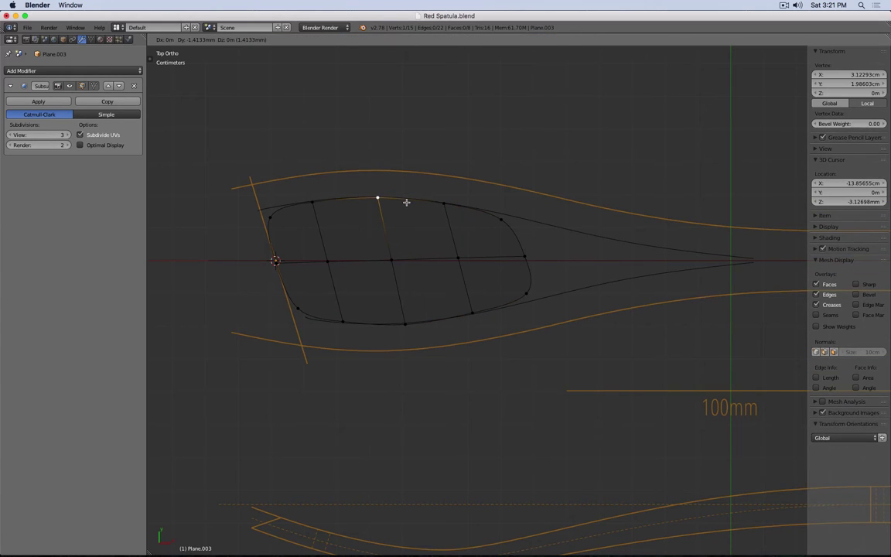
left_click(406, 203)
right_click(404, 324)
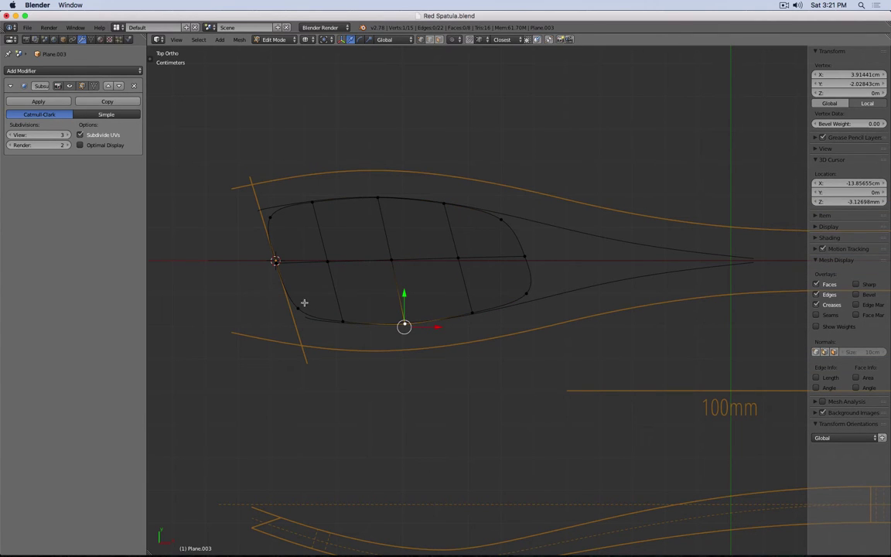
Fit the front cross loop's upper and lower end vertices to the offset curves.
scroll(259, 206, "up", 4)
middle_click_drag(254, 209, 522, 275, "shift")
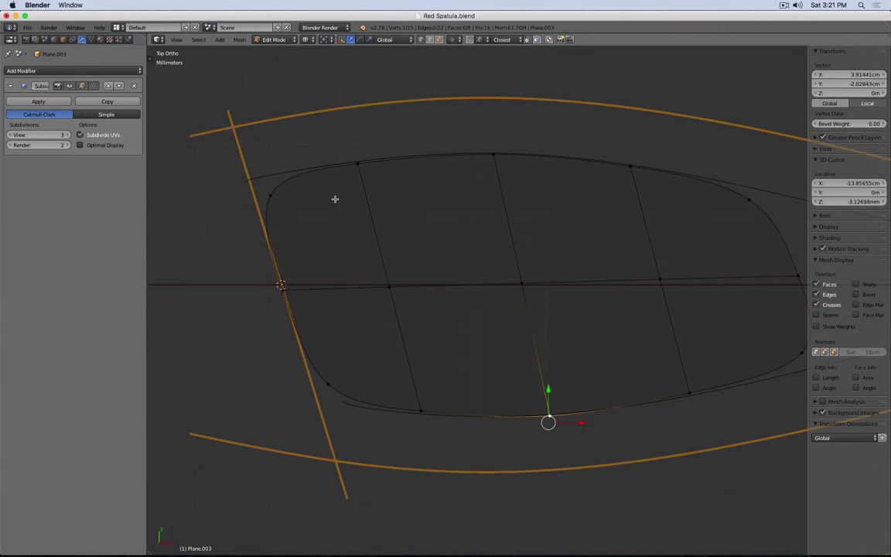
right_click(360, 168)
key("g")
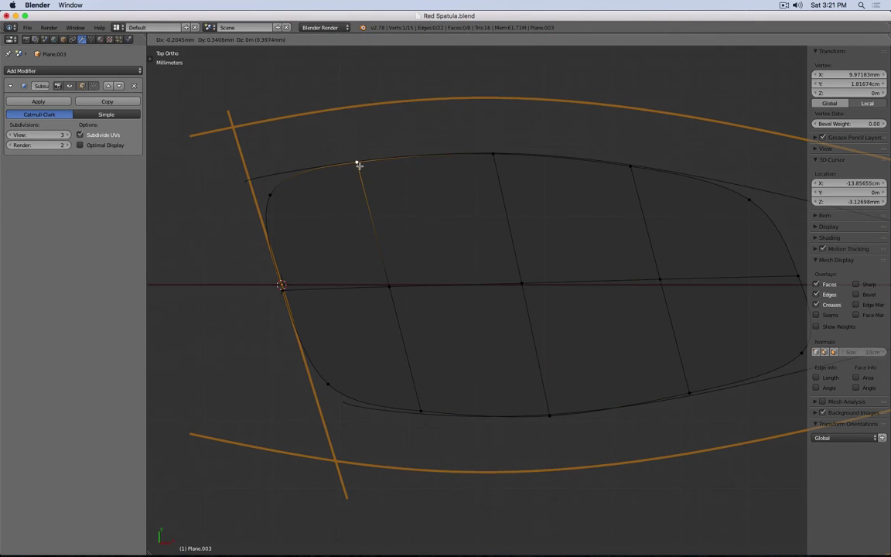
left_click(358, 165)
right_click(427, 398)
key("g")
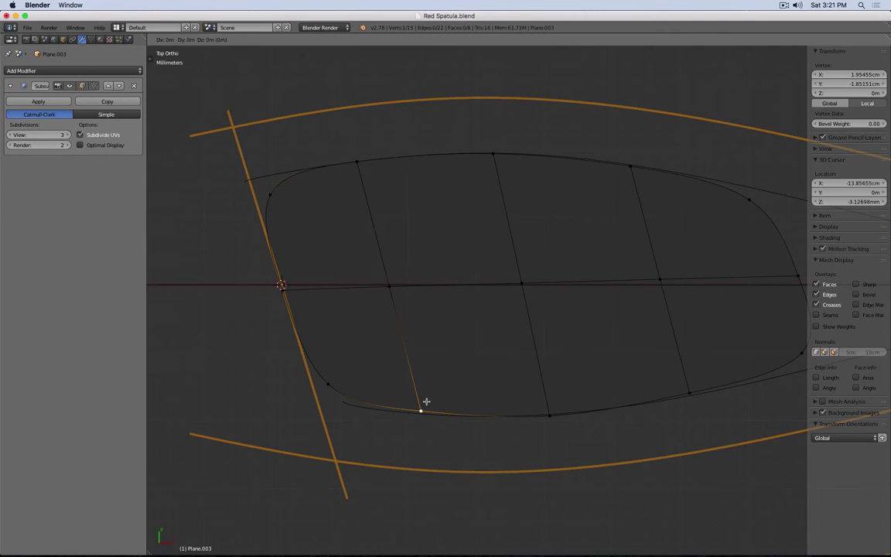
left_click(423, 402)
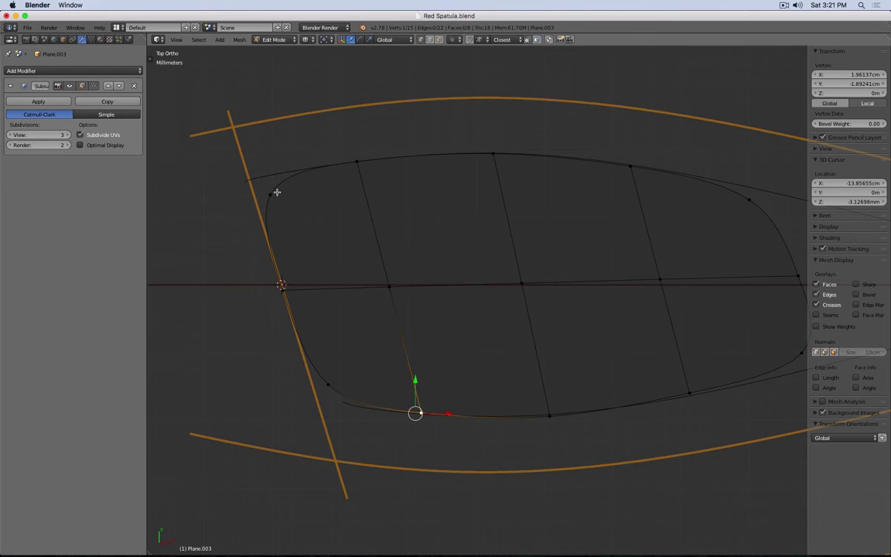
Delete the three vertices of the plane's front edge.
right_click(275, 192)
right_click(284, 290, "shift")
right_click(327, 382, "shift")
key("x")
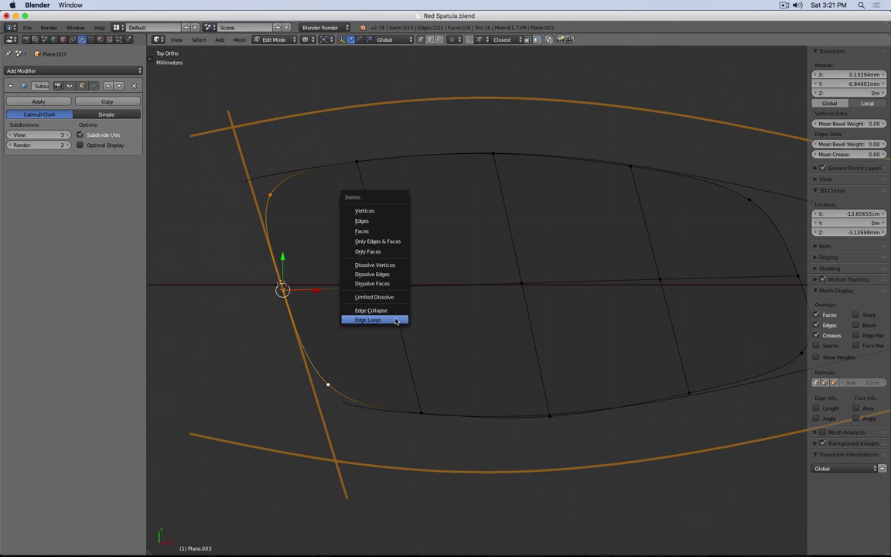
left_click(372, 212)
middle_click_drag(447, 193, 315, 167, "shift")
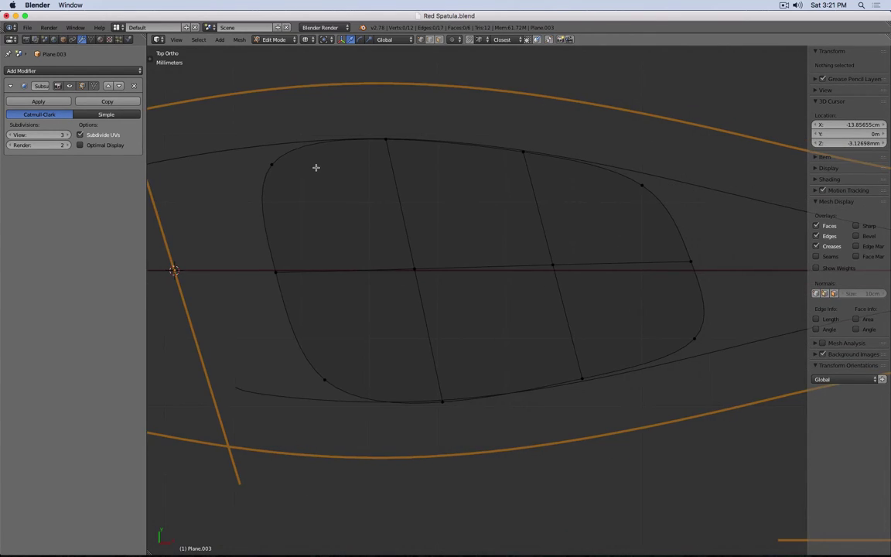
Add a crosswise loop cut between the new front edge and the neighbouring cross loop.
key("ctrl+r")
left_click(314, 164)
left_click(314, 164)
left_click(314, 164)
middle_click_drag(426, 245, 363, 244, "shift")
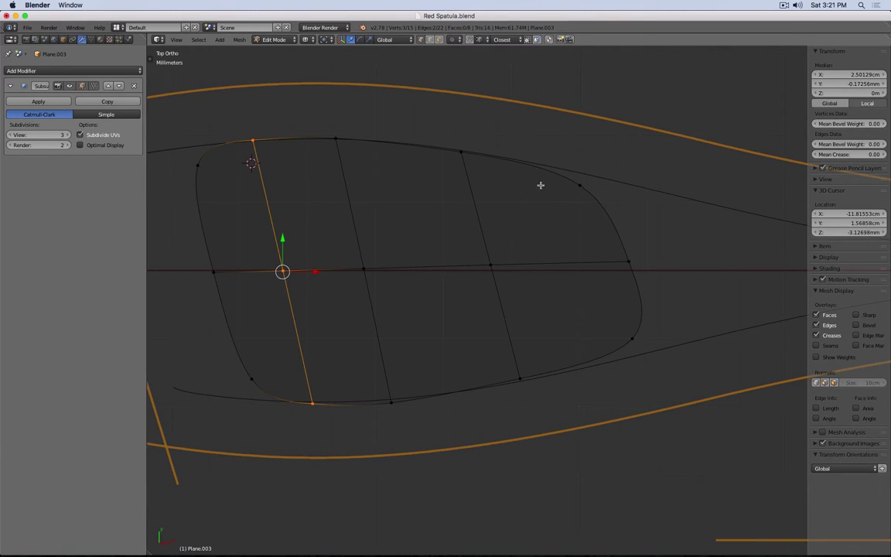
Adjust the rear cross loop's vertices to the offset curves and centre line, and pull the rear edge's middle vertex toward the handle.
right_click(468, 152)
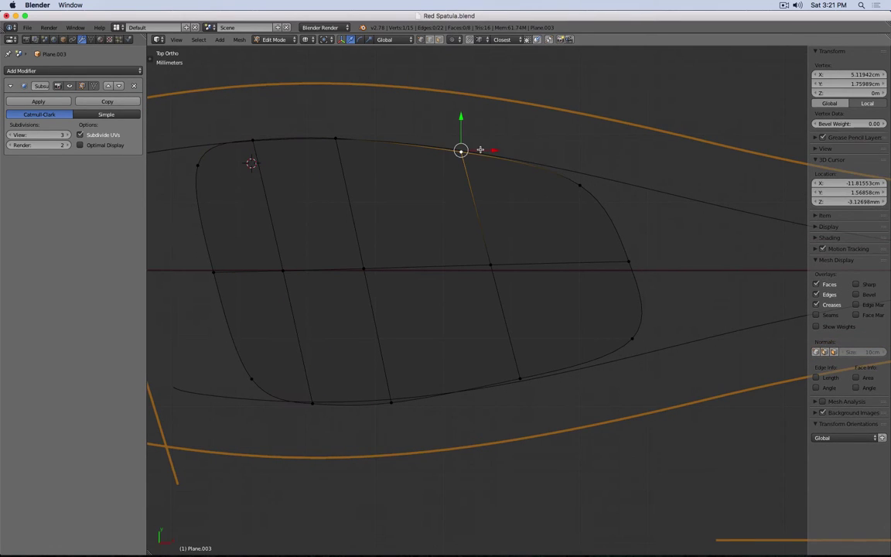
right_click(522, 380)
right_click(628, 260)
key("g")
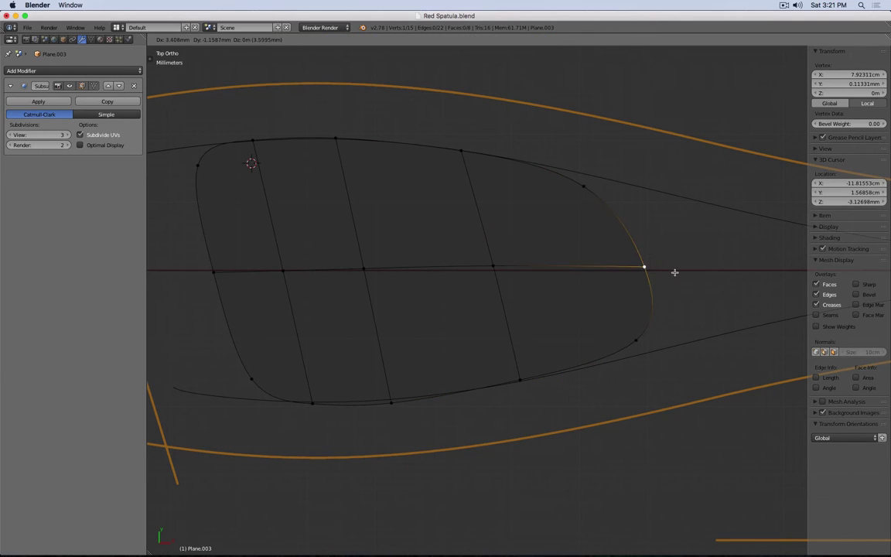
left_click(681, 274)
right_click(505, 268)
key("g")
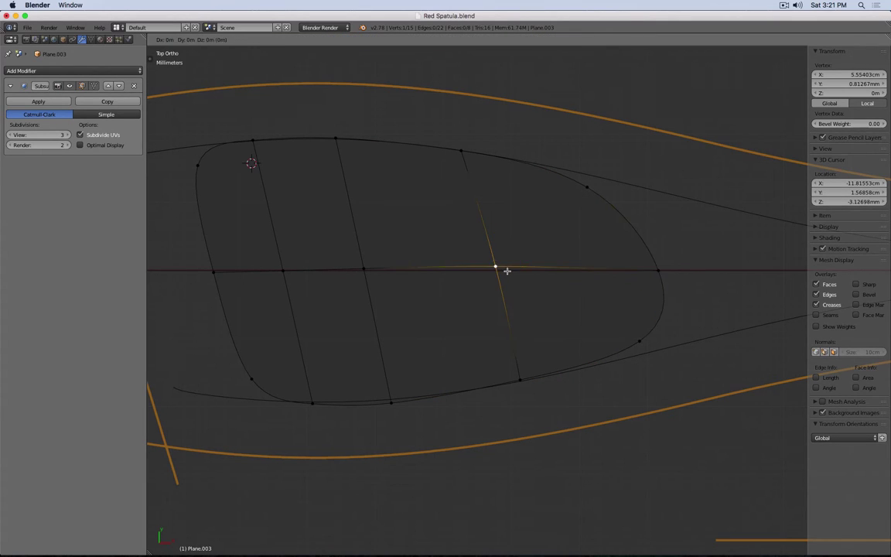
left_click(507, 273)
Flatten the lengthwise middle row of vertices by scaling it to 0 along Y.
right_click(214, 273, "shift")
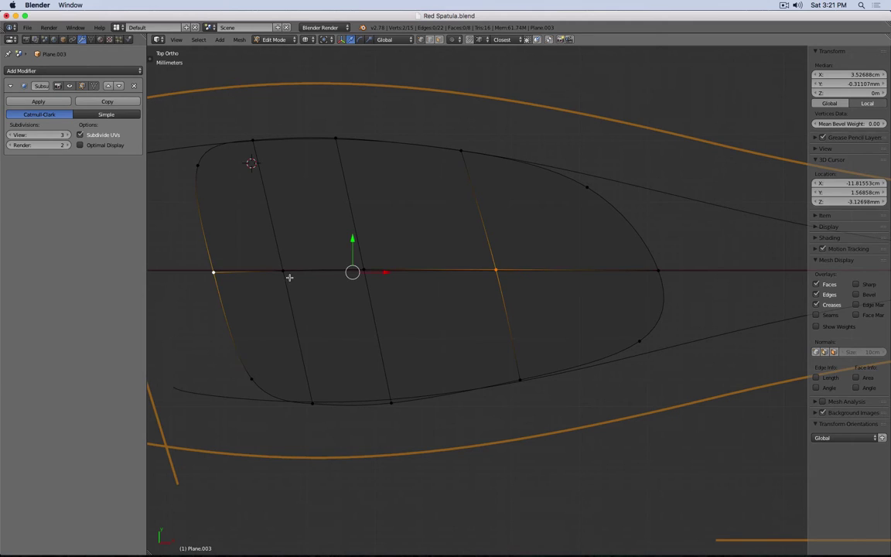
right_click(284, 273, "shift")
right_click(366, 272, "shift")
right_click(659, 272, "shift")
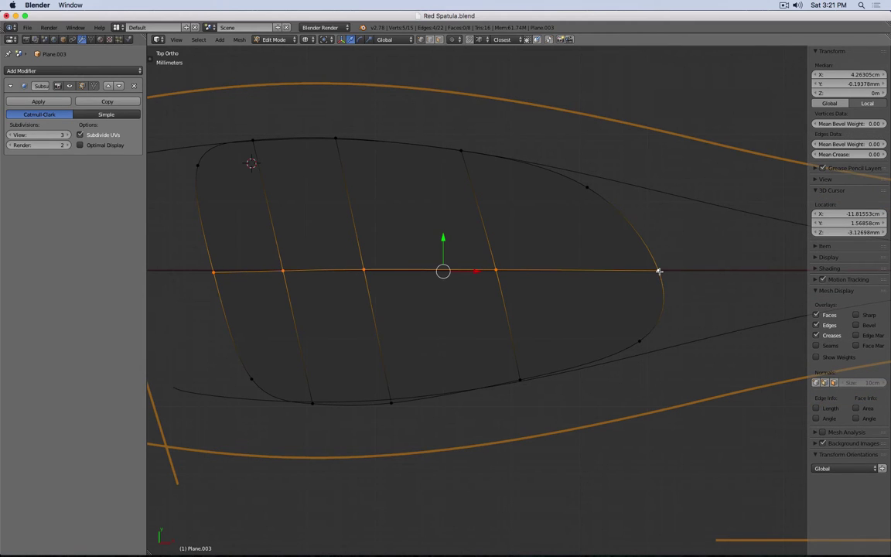
key("s")
key("y")
key("0")
key("Return")
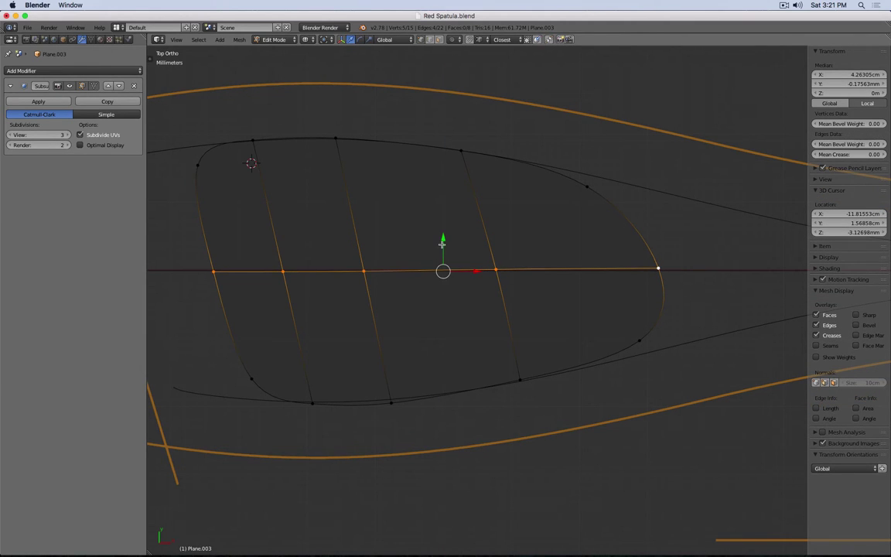
left_click_drag(443, 240, 442, 239)
Fit the lower end vertices of the three cross loops to the lower offset curve.
right_click(390, 403)
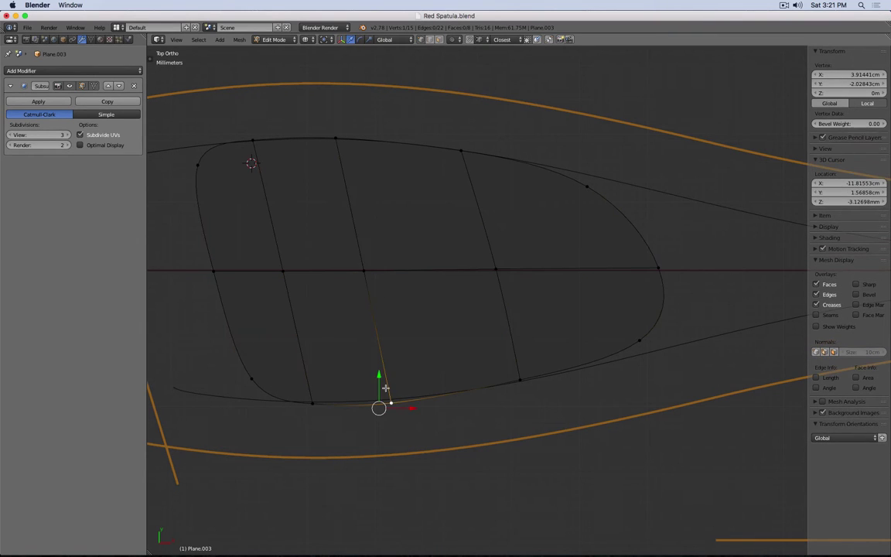
key("g")
key("y")
left_click(368, 378)
right_click(312, 401)
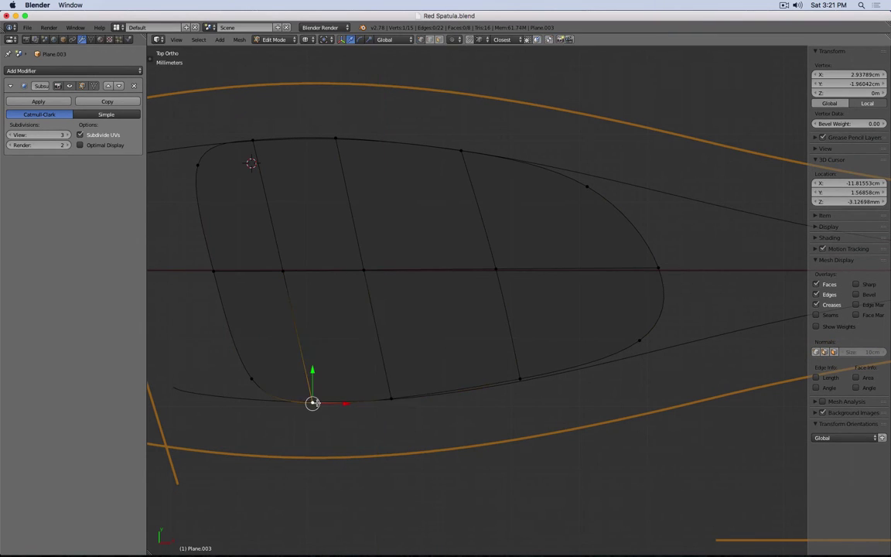
right_click(525, 377)
key("g")
key("y")
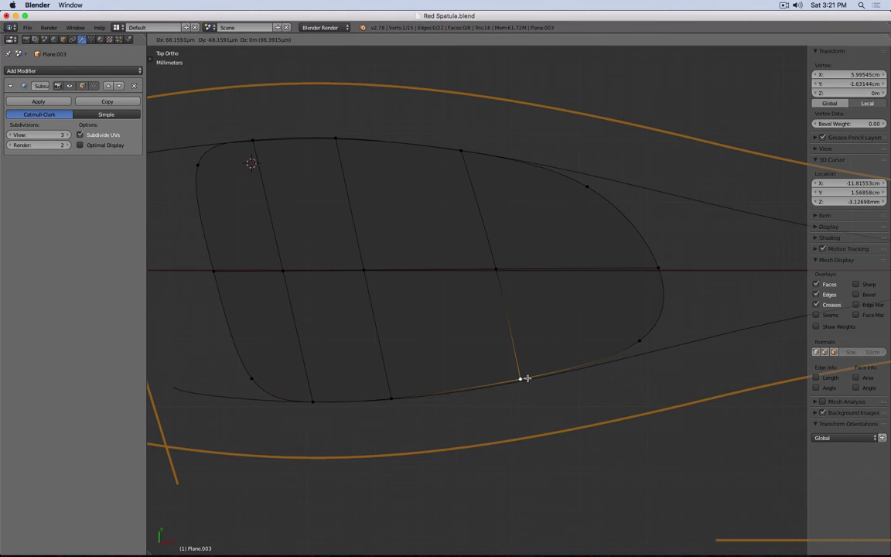
left_click(527, 379)
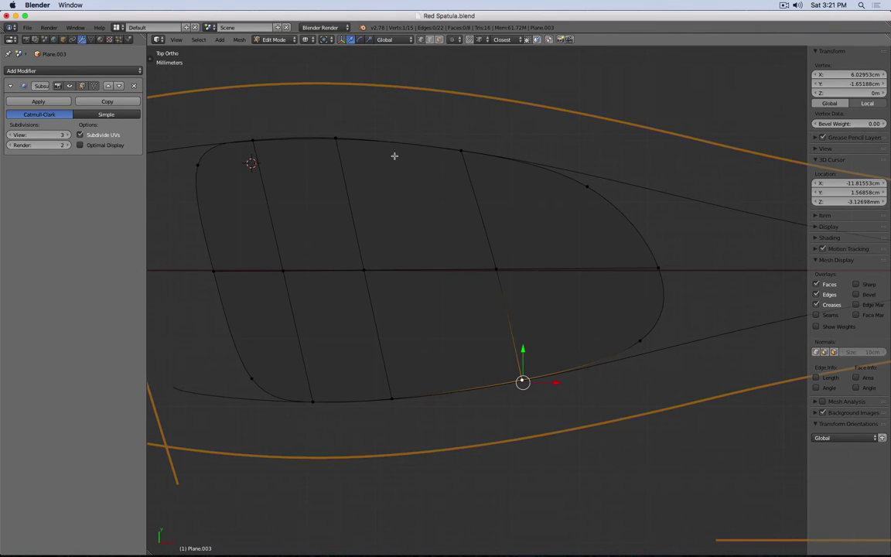
Fine-tune the upper end vertices of the three cross loops along the upper offset curve.
right_click(332, 138)
key("g")
key("y")
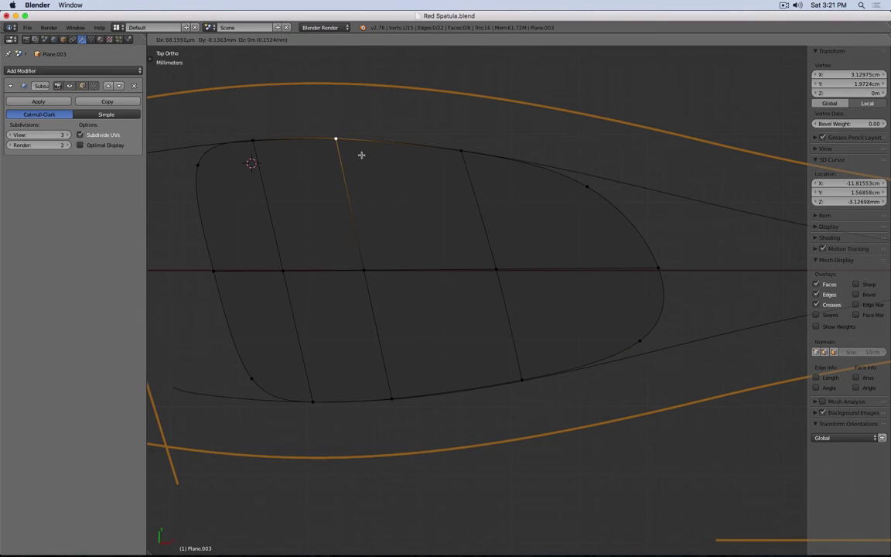
left_click(361, 154)
right_click(474, 147)
key("g")
left_click(473, 148)
right_click(255, 143)
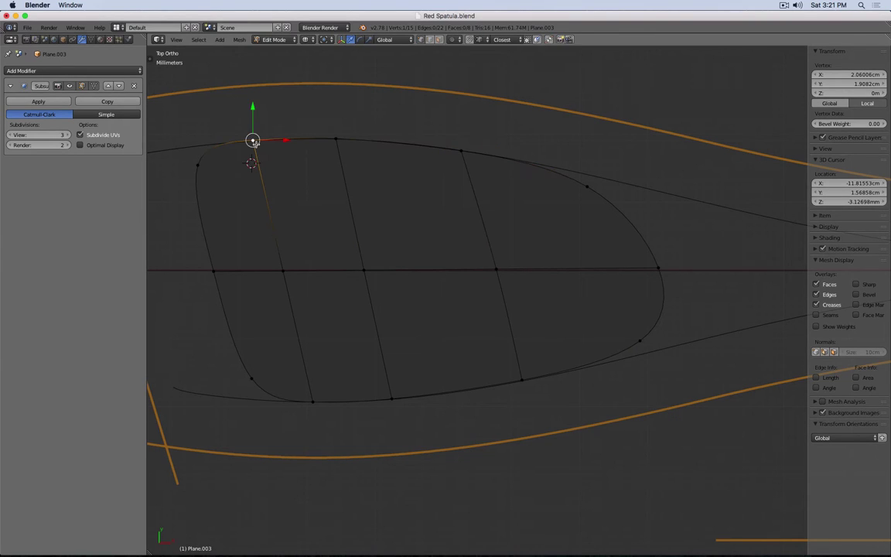
key("g")
left_click(255, 145)
Return to solid shading and raise the whole plane about 2.4 cm along Z between the spatula's outline walls.
scroll(450, 321, "down", 5)
key("Tab")
key("z")
mouse_move(507, 372)
middle_mouse_down()
mouse_move(526, 356)
mouse_move(599, 336)
mouse_move(578, 333)
middle_mouse_up()
key("Tab")
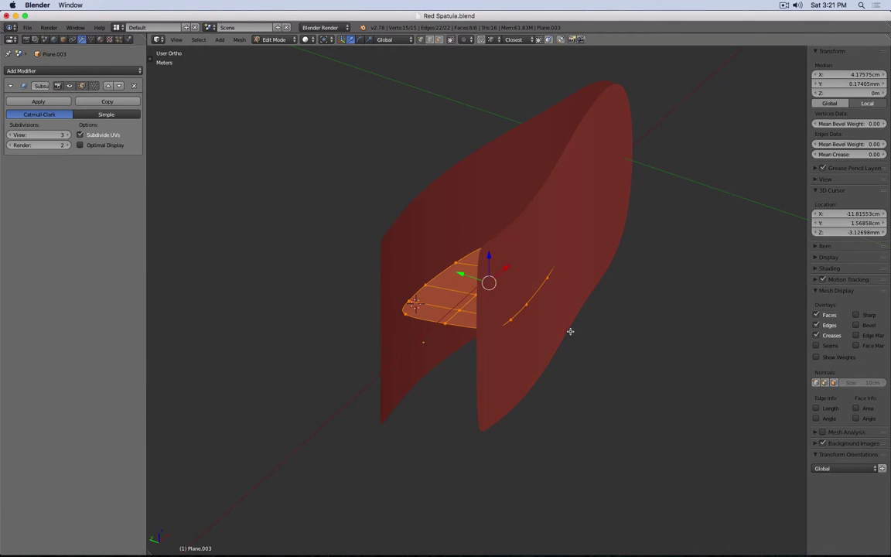
key("g")
key("z")
left_click(564, 281)
Extrude the raised plane down along Z into a closed volume reaching below the centre line.
key("e")
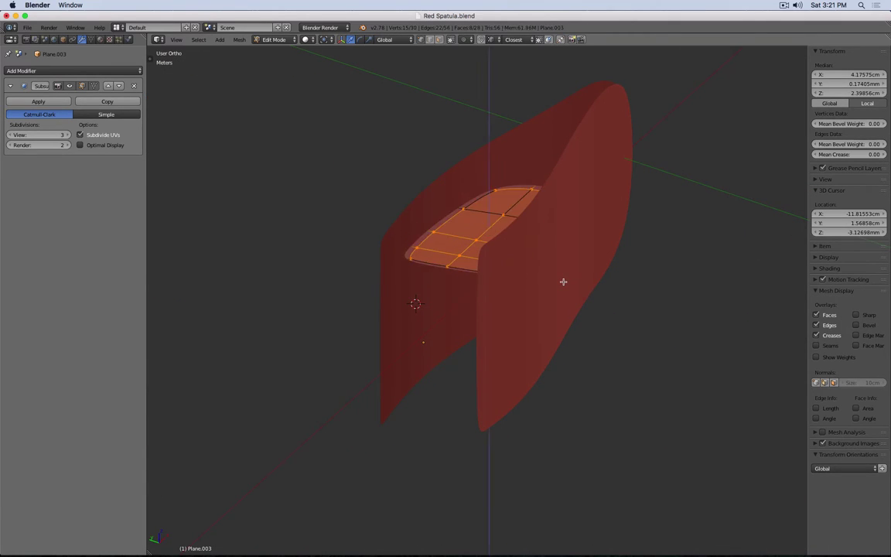
key("z")
left_click(555, 409)
Select the entire extruded mesh and recalculate its normals to the outside.
key("a")
key("a")
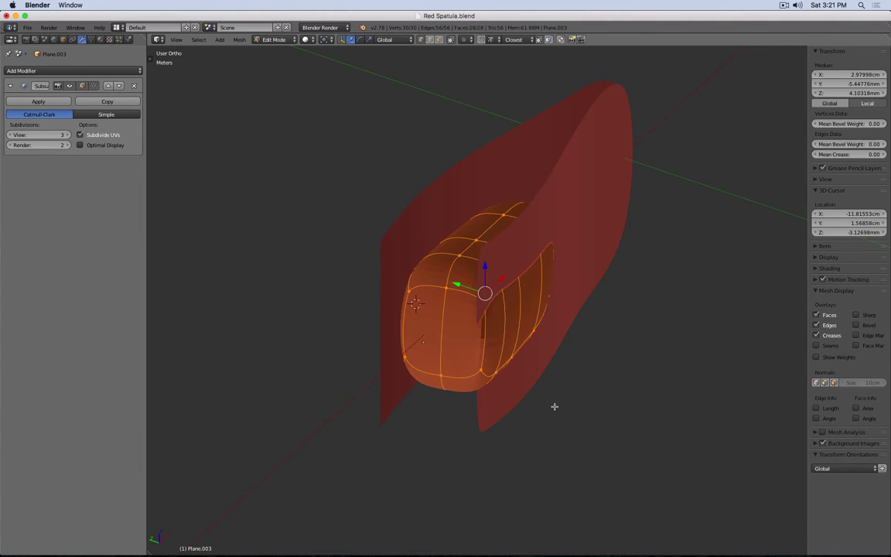
key("ctrl+n")
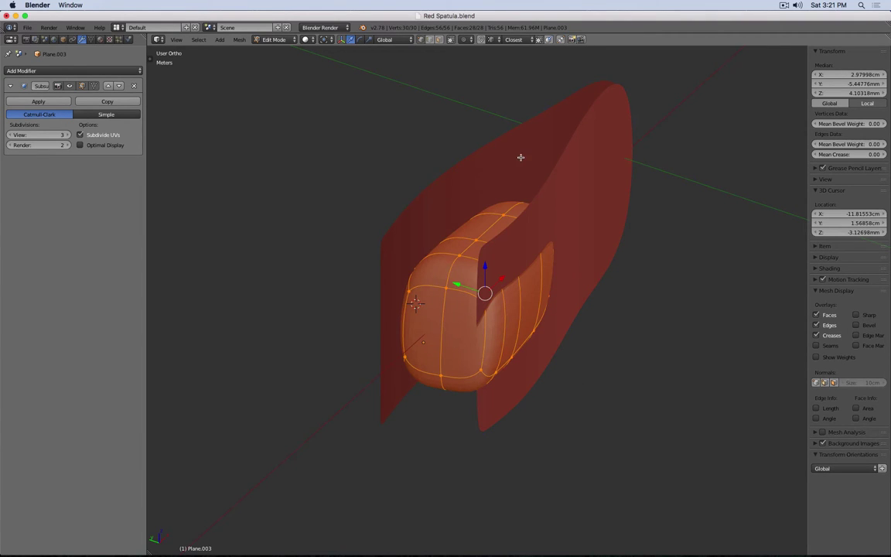
In wireframe edge selection, clear the volume's selection and select the near-side border edges around its upper and lower caps.
left_click(430, 39)
key("Tab")
key("z")
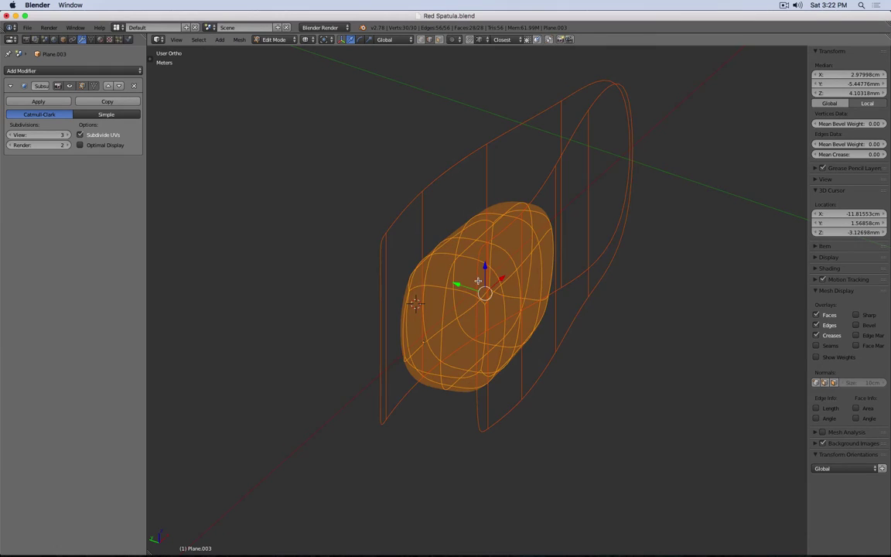
scroll(479, 281, "up", 1)
key("Tab")
right_click(432, 294)
key("Tab")
key("a")
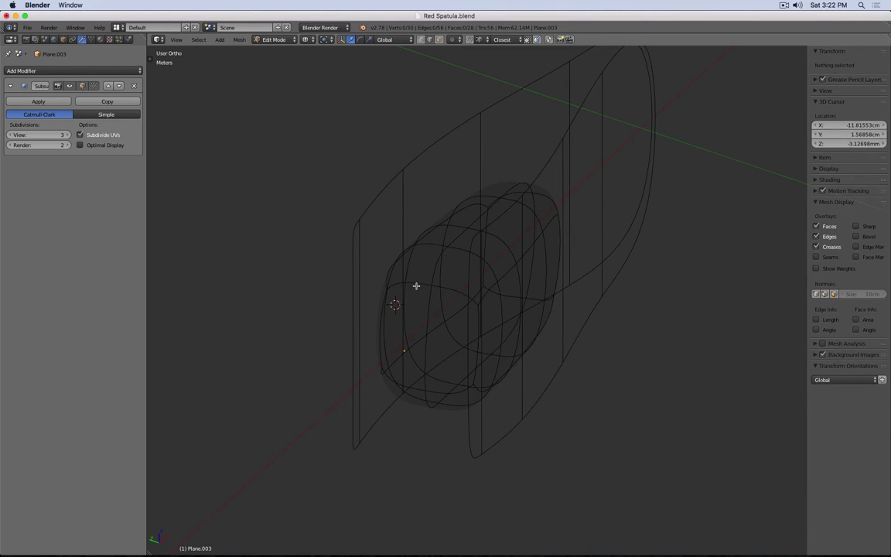
right_click(447, 290, "alt")
right_click(551, 232, "alt+shift")
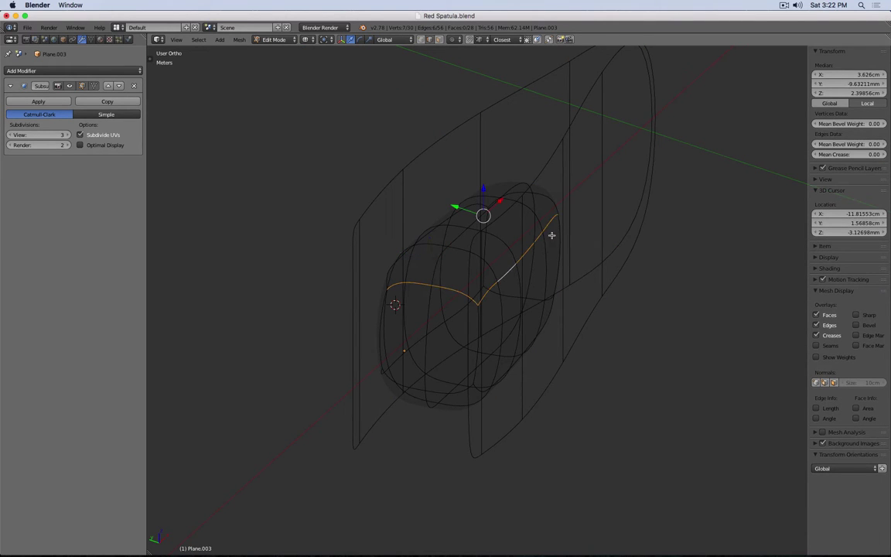
right_click(536, 207, "alt+shift")
right_click(453, 389, "alt+shift")
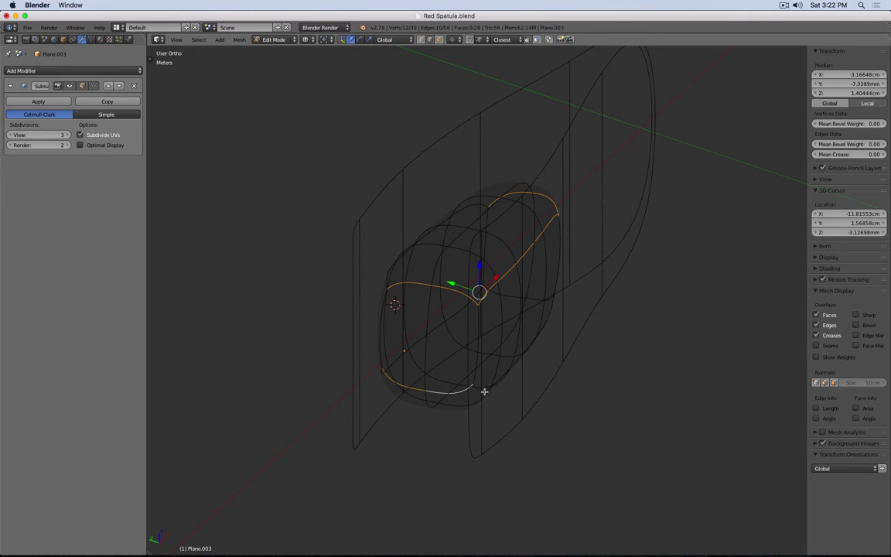
right_click(483, 389, "alt+shift")
key("ctrl+z")
right_click(478, 390, "alt+shift")
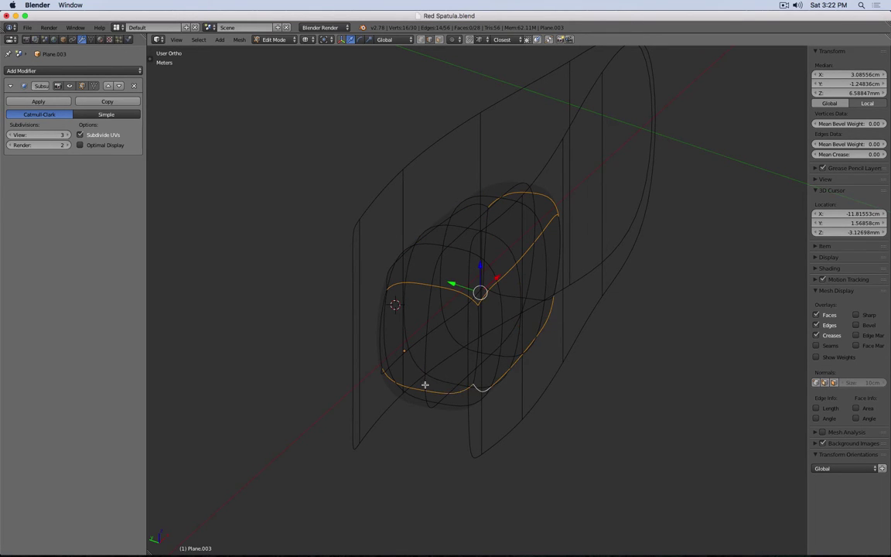
Add the remaining far-side border edges so the full outlines of both caps are selected.
middle_click_drag(425, 384, 526, 372)
right_click(586, 297, "alt+shift")
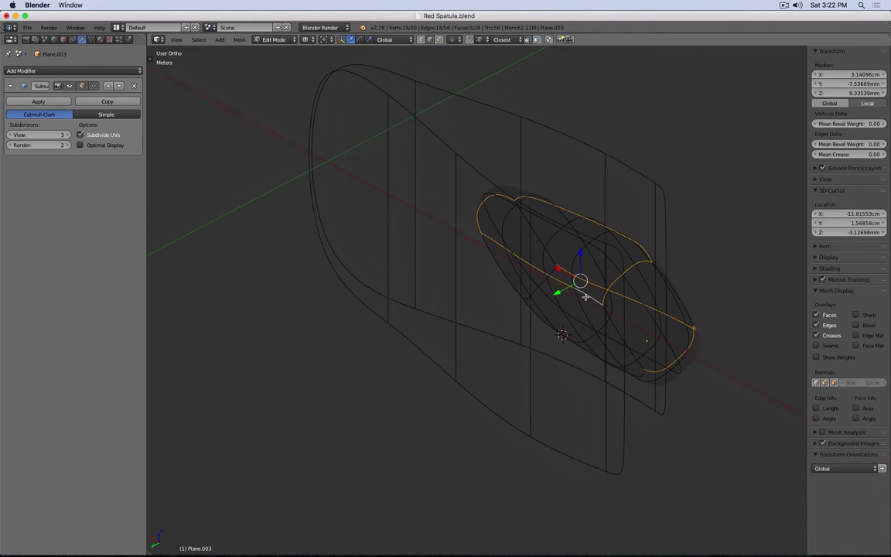
right_click(624, 333, "shift")
right_click(619, 342, "shift")
right_click(617, 340, "shift")
right_click(617, 340, "shift")
middle_click_drag(577, 337, 601, 301)
right_click(620, 293, "alt+shift")
middle_click_drag(542, 282, 580, 291)
right_click(544, 283, "alt+shift")
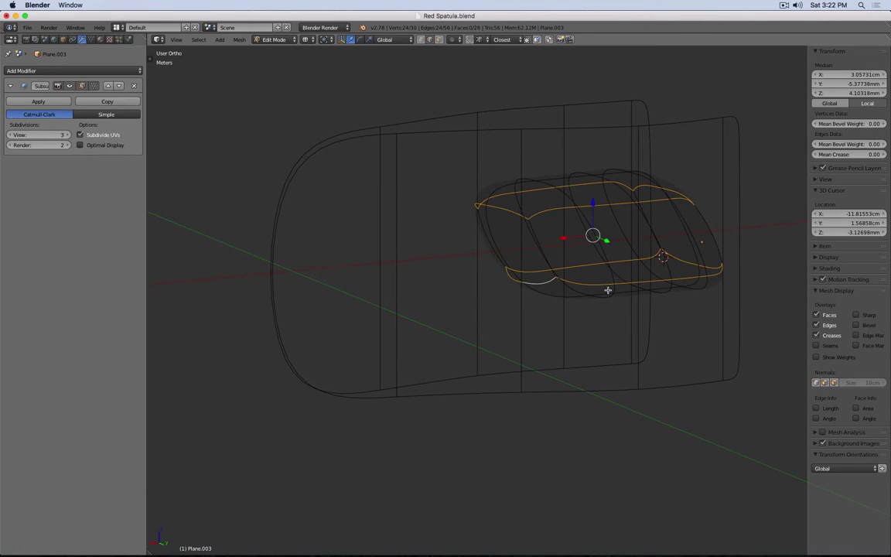
Crease the selected cap border edges with a value of 1 and return to solid shading.
key("shift+e")
key("1")
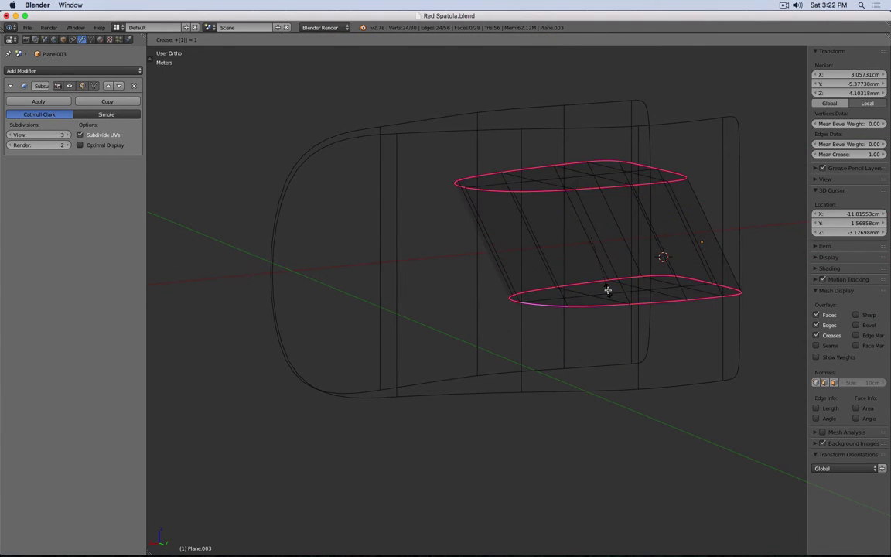
key("Return")
key("z")
middle_click_drag(608, 290, 593, 268)
Try to delete the lower end of the slanted volume with a box selection in the front view, and undo it.
key("KP_1")
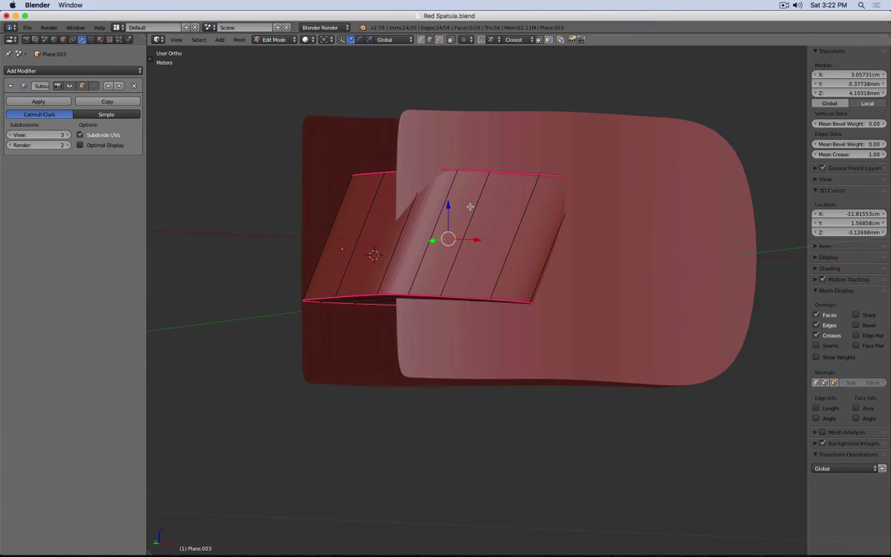
key("z")
scroll(461, 208, "up", 2)
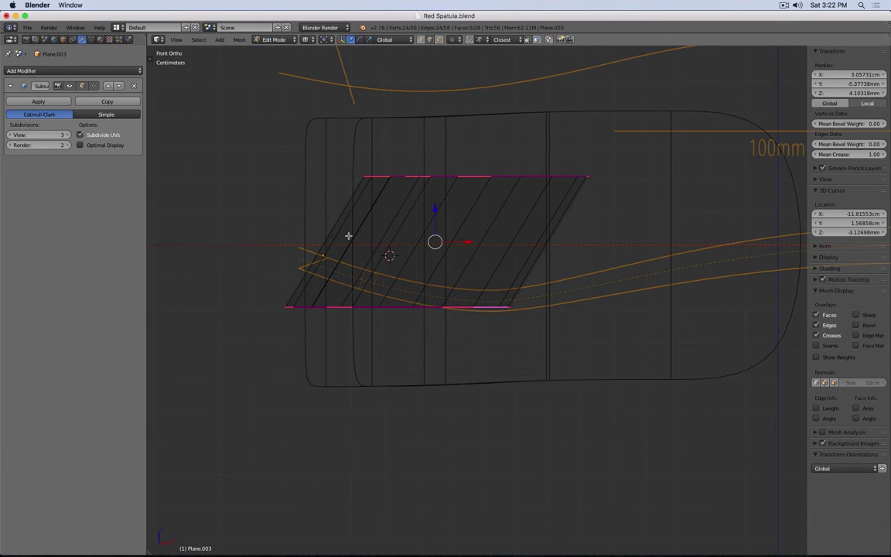
key("KP_7")
key("KP_1")
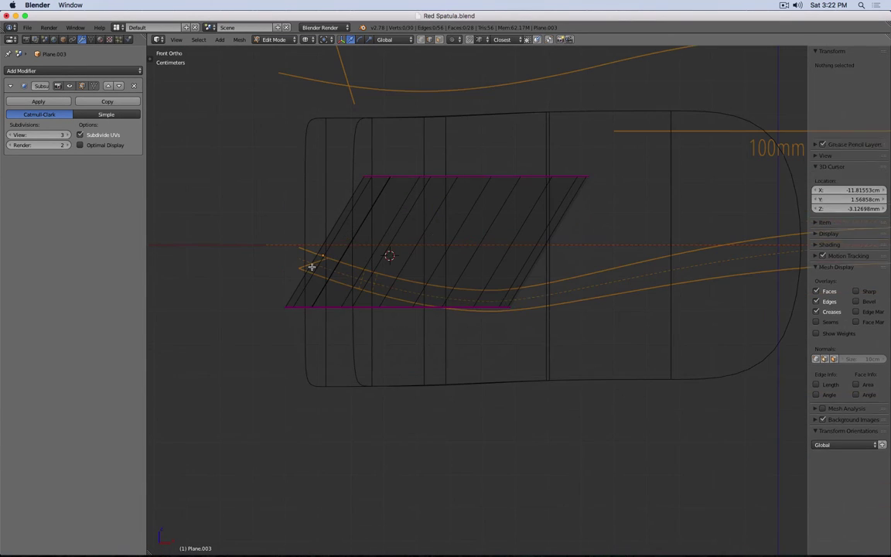
key("b")
left_click_drag(182, 282, 685, 354)
key("x")
left_click(579, 265)
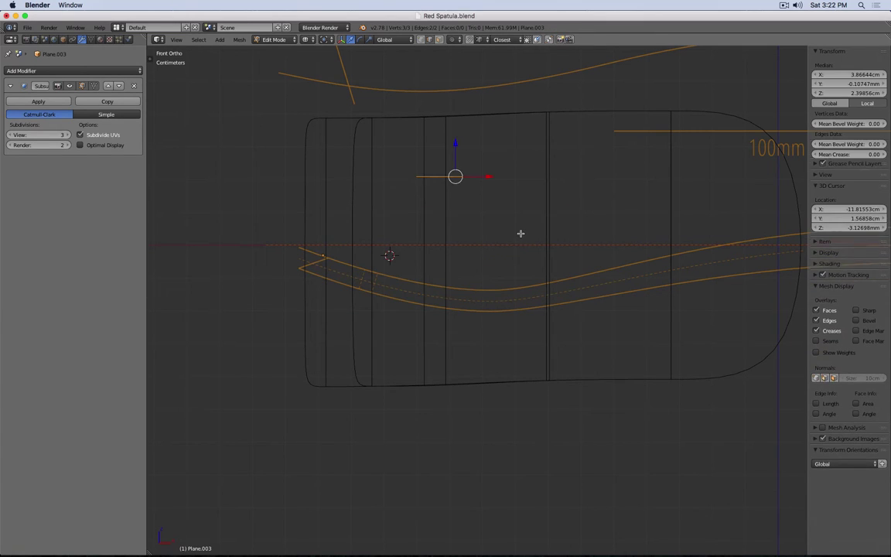
middle_click_drag(522, 235, 490, 243)
key("a")
key("ctrl+z")
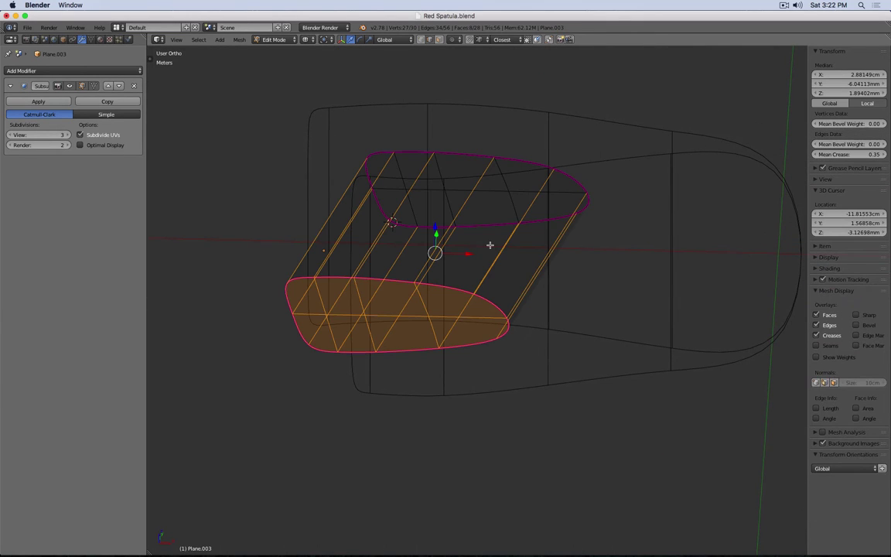
Box-select the volume's lower cap with its slanted sides and delete those edges.
key("a")
key("b")
left_click_drag(267, 264, 679, 441)
key("x")
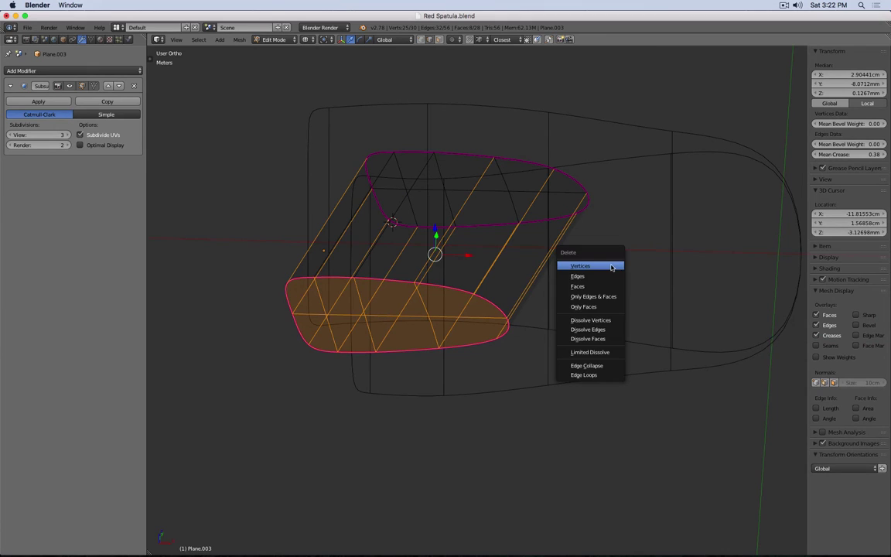
left_click(611, 277)
key("a")
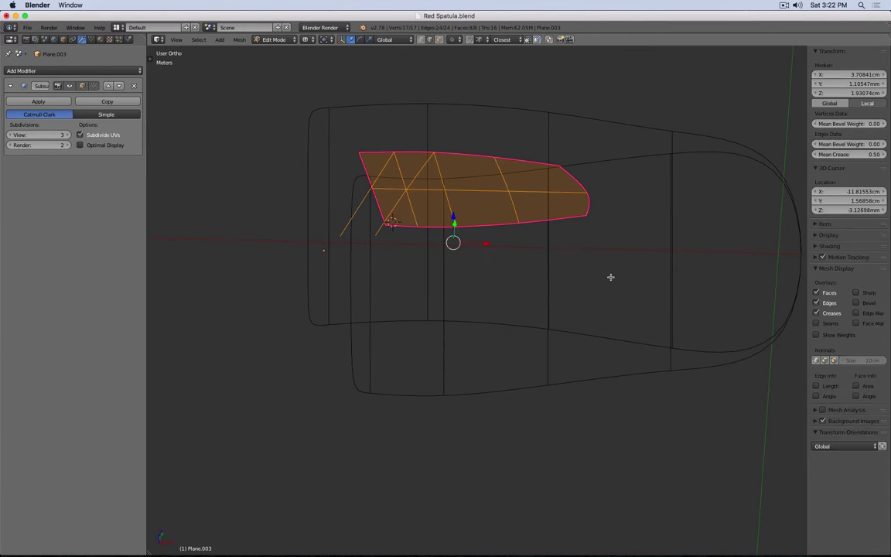
Delete the two leftover slanted edges hanging from the upper cap and select the whole remaining plane.
middle_click_drag(426, 280, 406, 213, "shift")
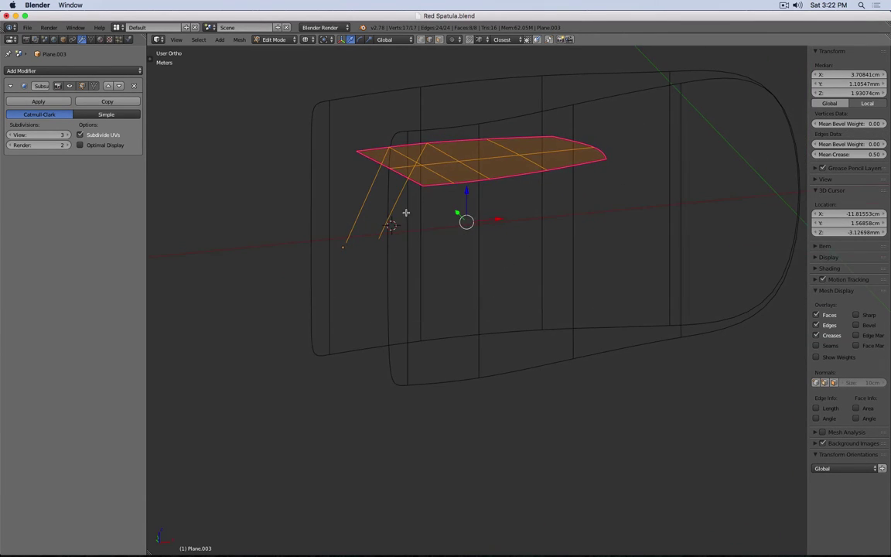
right_click(402, 212)
right_click(358, 202, "shift")
key("x")
left_click(358, 205)
key("a")
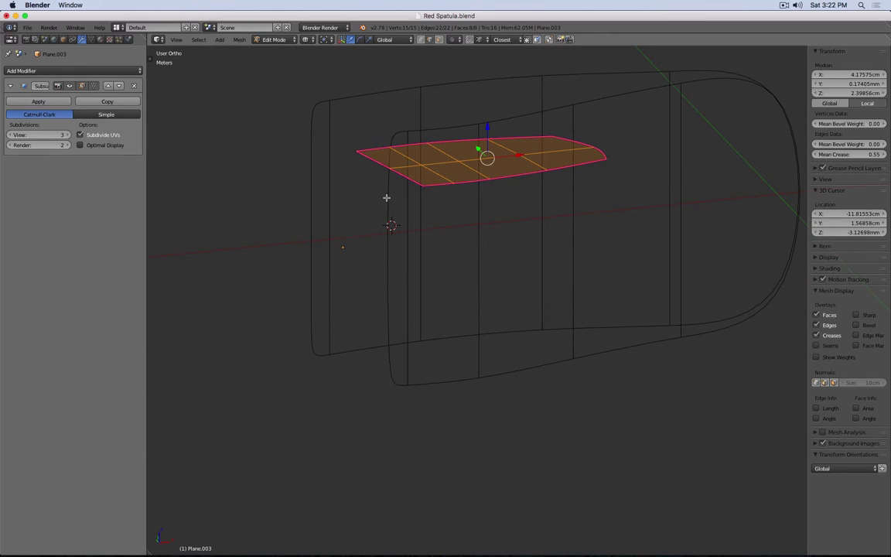
Extrude the upper cap about 5 cm straight down along the global Z axis in the front view.
key("KP_1")
key("e")
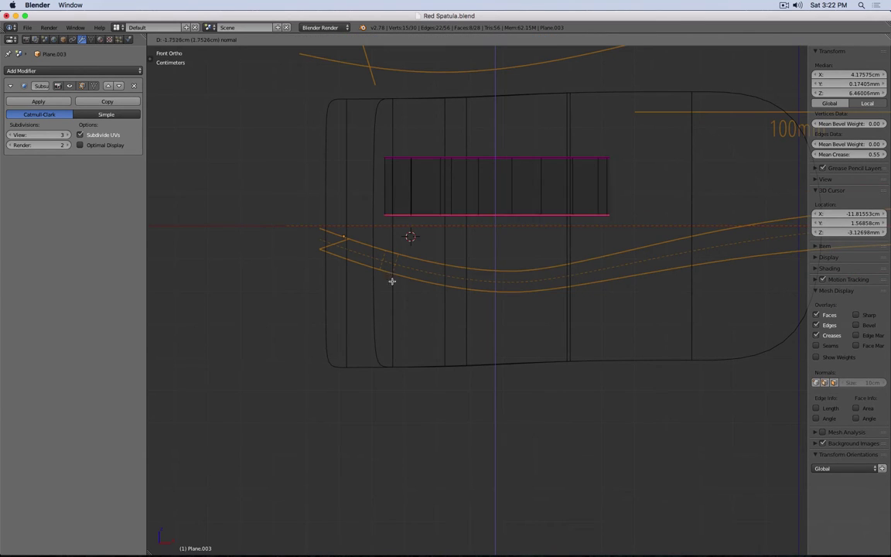
key("z")
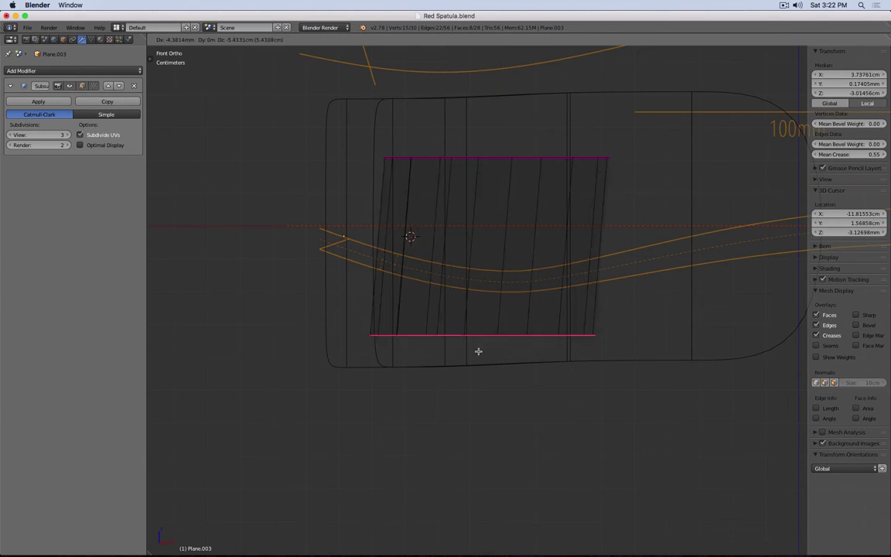
key("z")
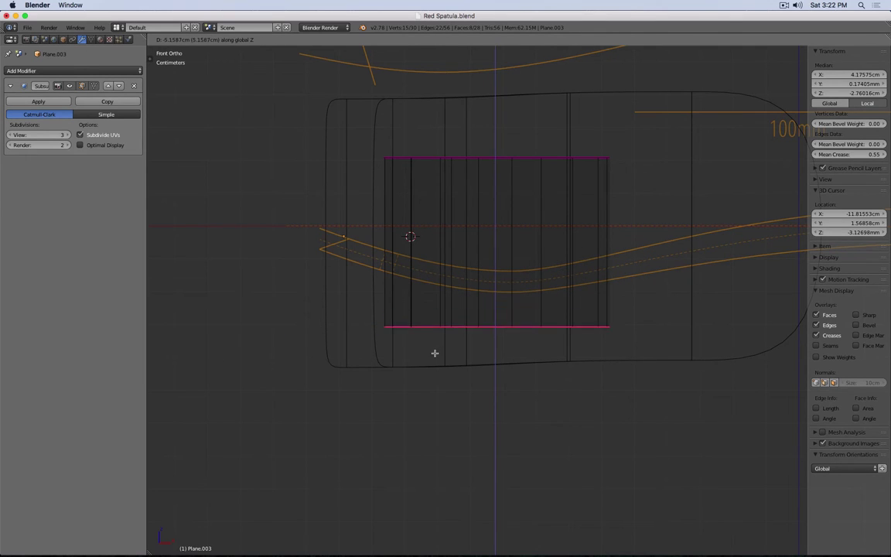
left_click(434, 352)
Examine the straight-sided extruded volume in solid shading, in both edit and object mode.
middle_click_drag(390, 186, 460, 320)
key("z")
key("Tab")
middle_click_drag(472, 264, 504, 261)
key("Tab")
key("a")
key("a")
key("Tab")
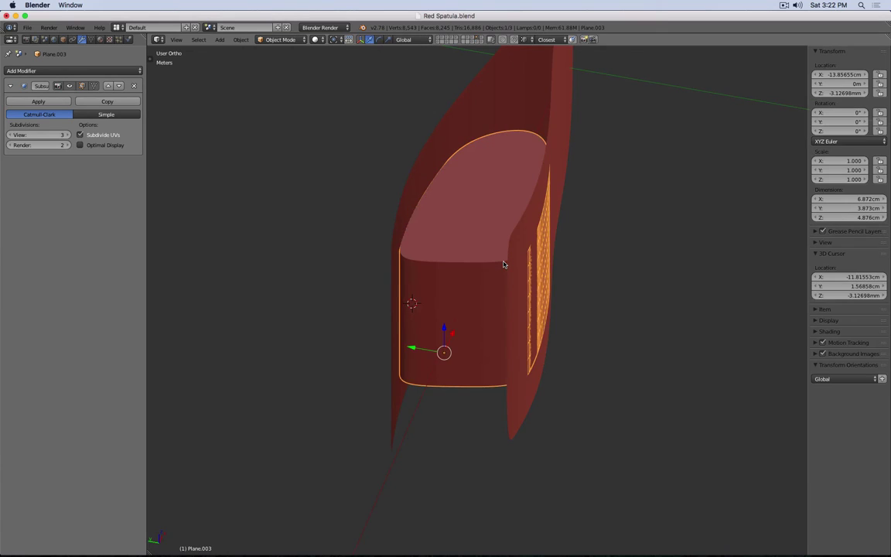
Select the new volume together with the Core.002 outline in the wireframe top view and move both to layer 6.
key("KP_7")
key("z")
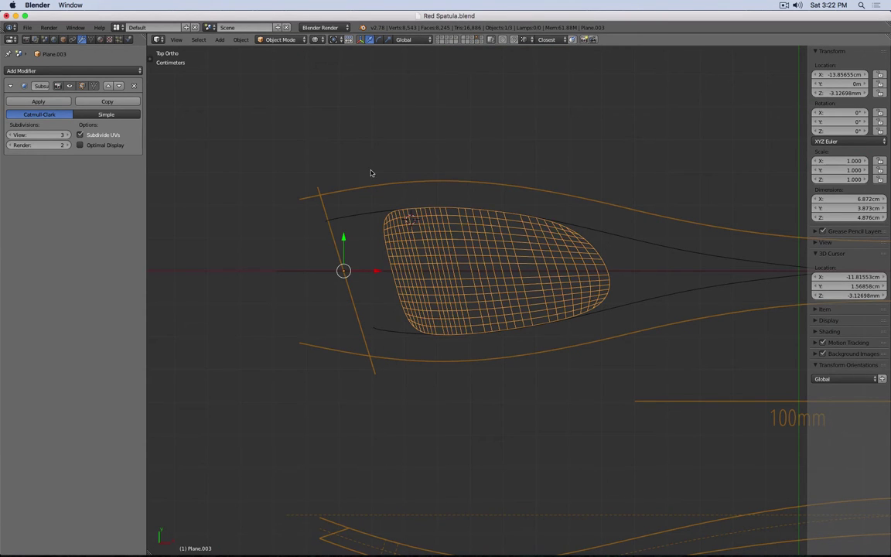
right_click(360, 219, "shift")
key("m")
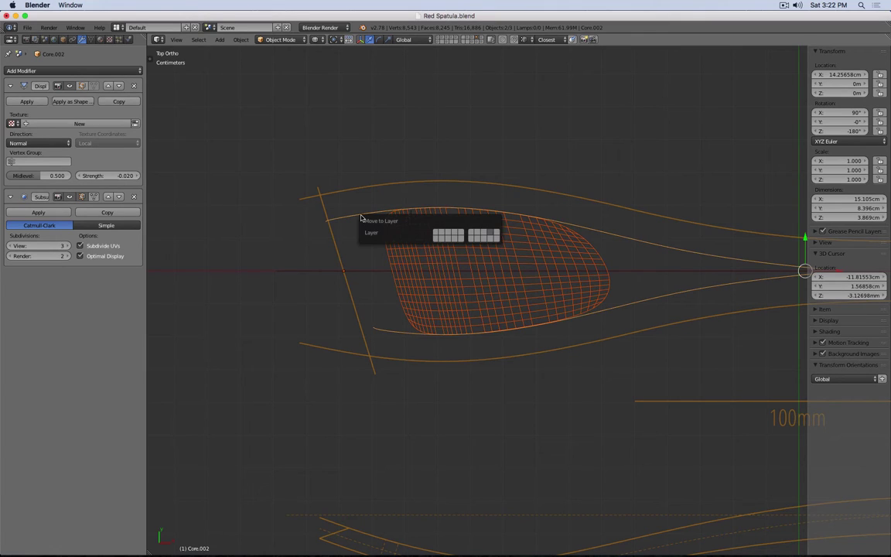
key("0")
Find the layer holding the new trim volume and rename that object "Core trim 2".
left_click(478, 42)
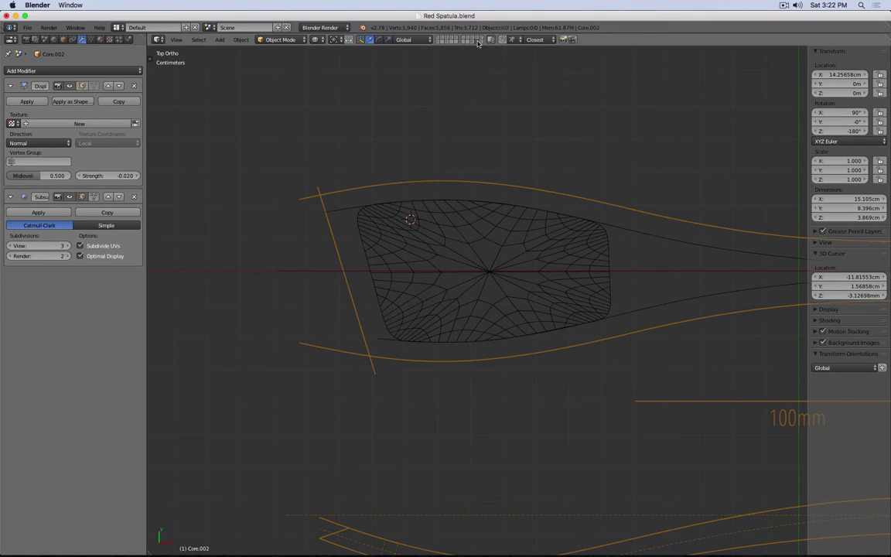
right_click(447, 213)
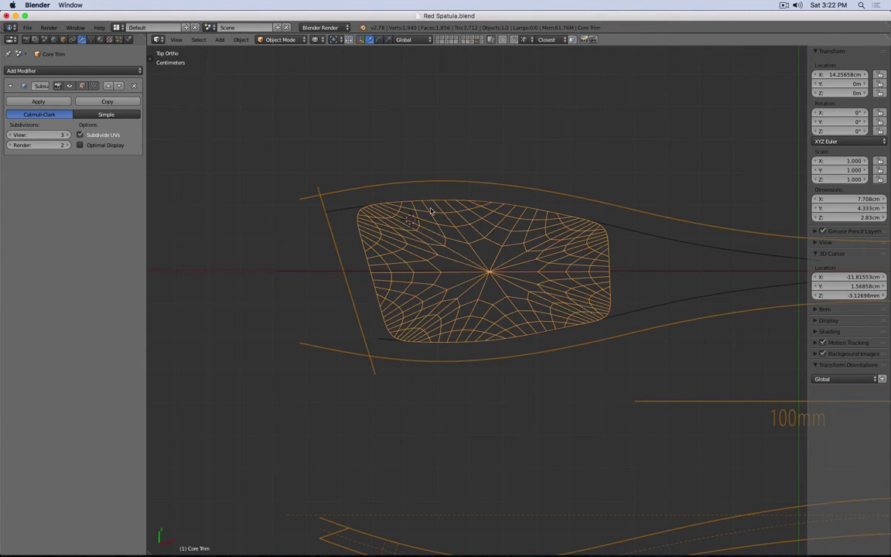
left_click(469, 39)
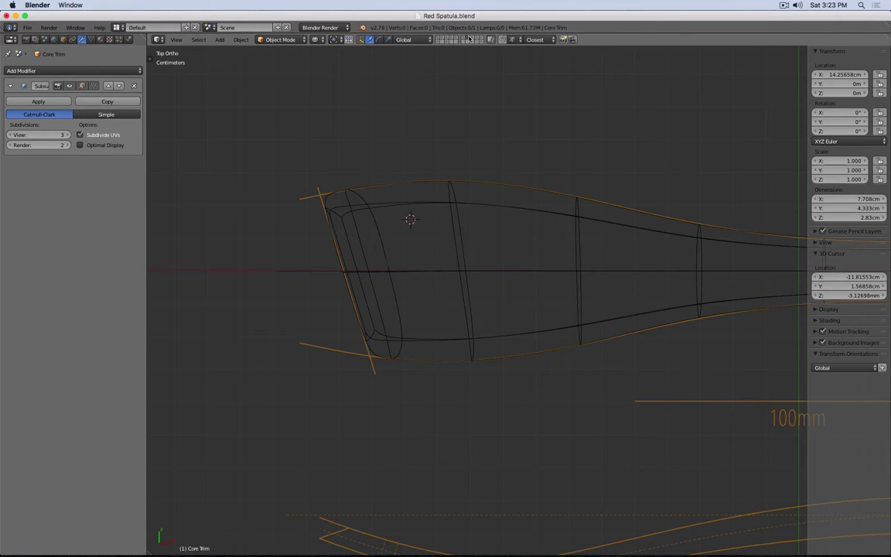
left_click(464, 40)
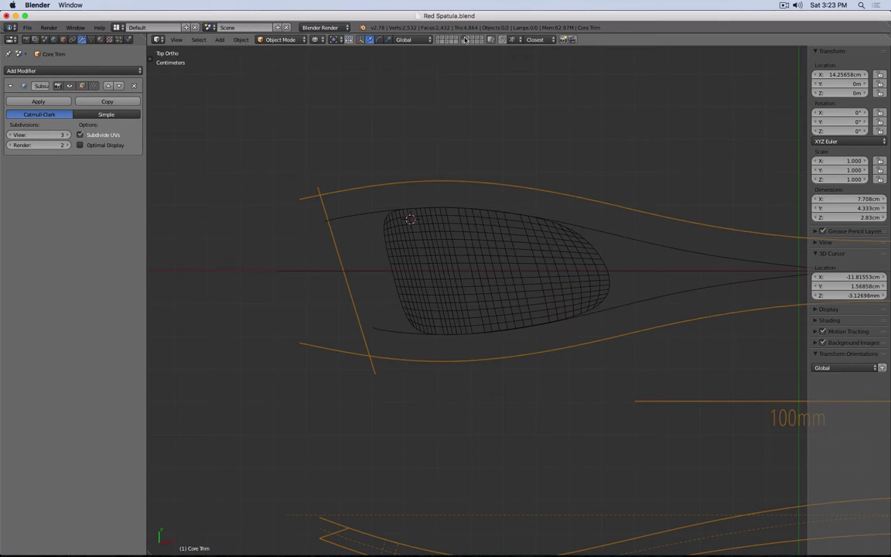
right_click(417, 266)
left_click(64, 39)
left_click(66, 70)
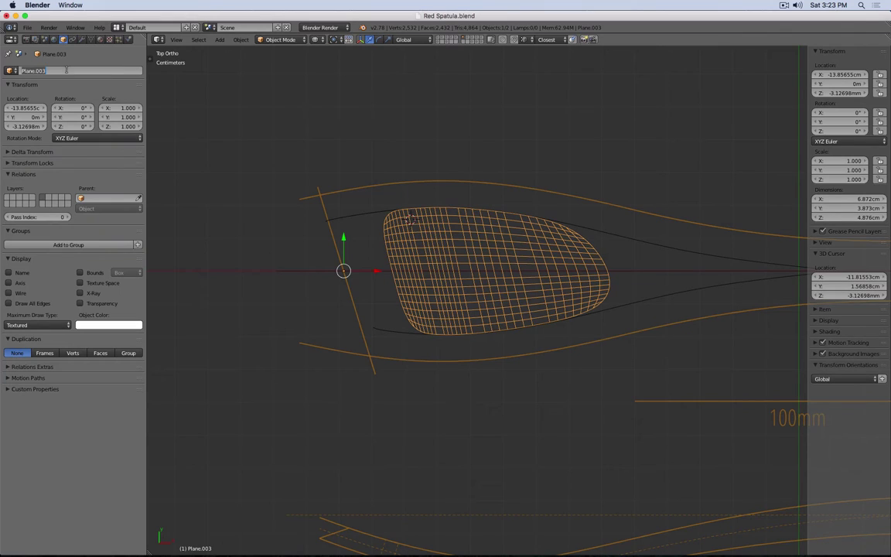
type("c")
key("Return")
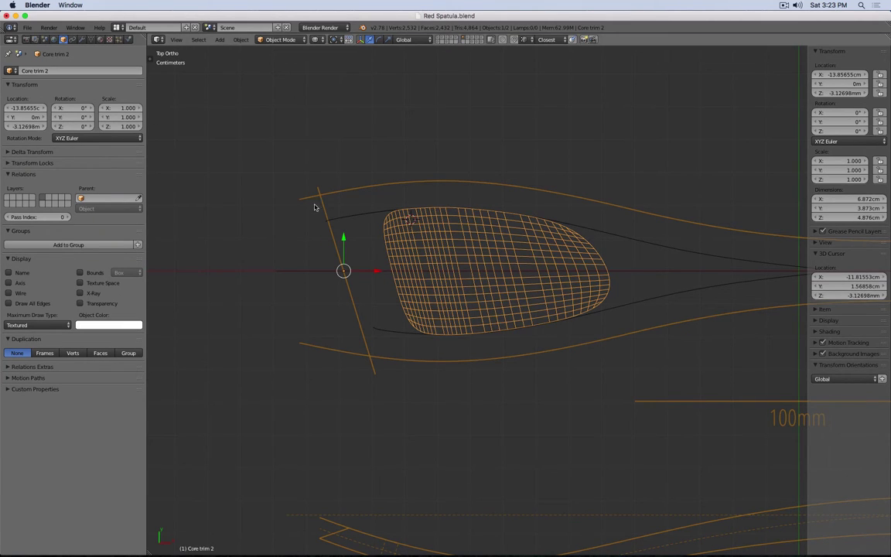
Move Core trim 2 and the Core.002 outline to layer 19, show that layer and clear the selection.
right_click(369, 220, "shift")
key("m")
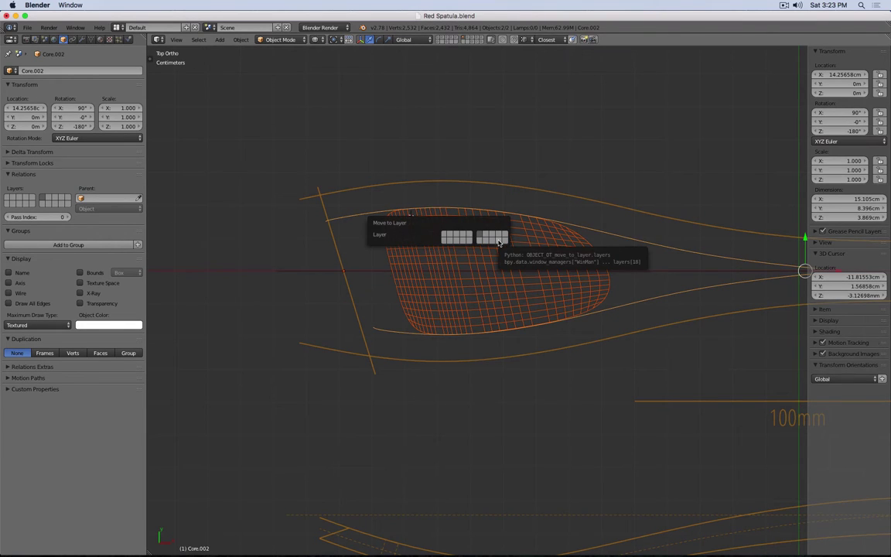
left_click(499, 243)
key("shift+alt+9")
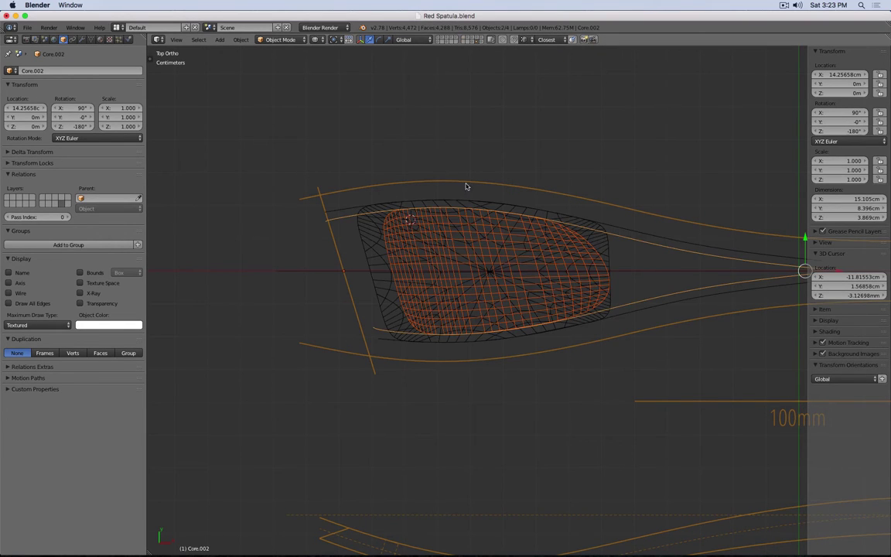
key("a")
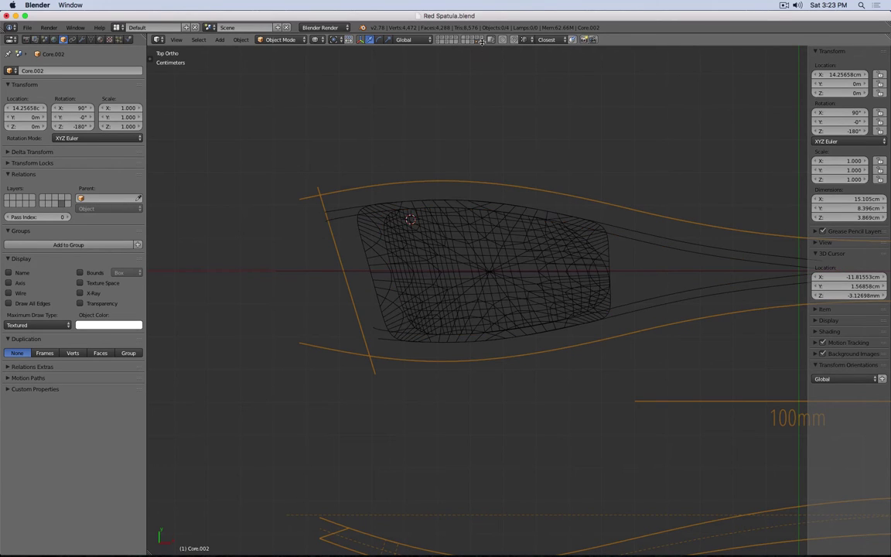
Show the Core's layer in solid shading, select the Core and open its modifier stack.
left_click(477, 37)
key("alt+h")
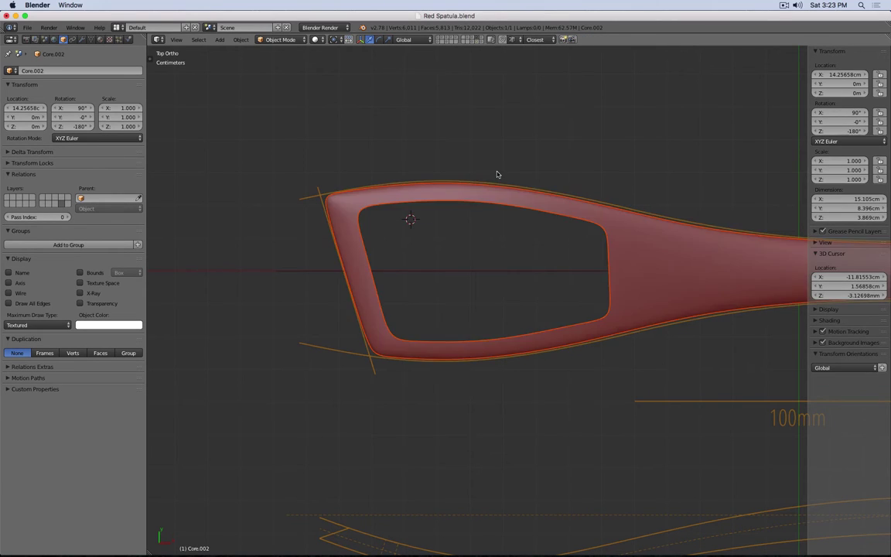
key("z")
key("z")
right_click(494, 204)
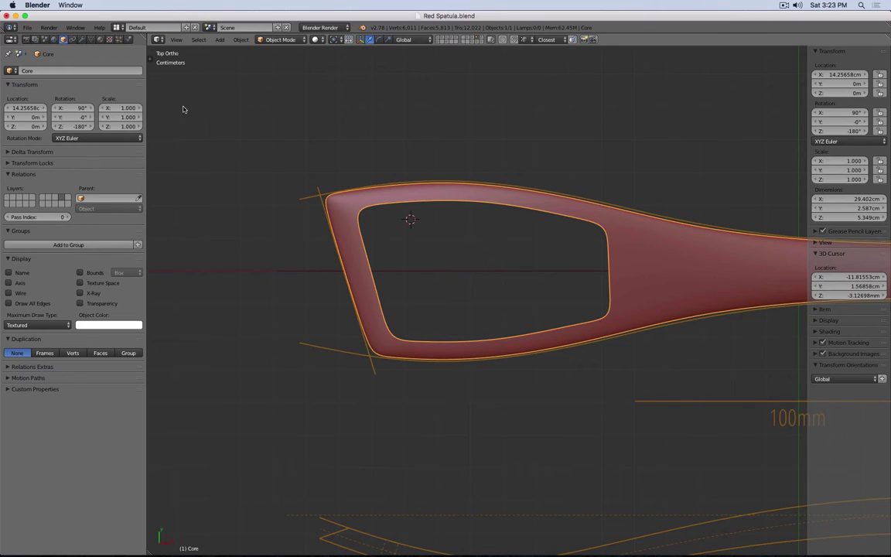
left_click(73, 40)
Try Core trim 2 as the object of the Core's Boolean.001 modifier, restore Core Trim and clear the selection.
left_click(118, 239)
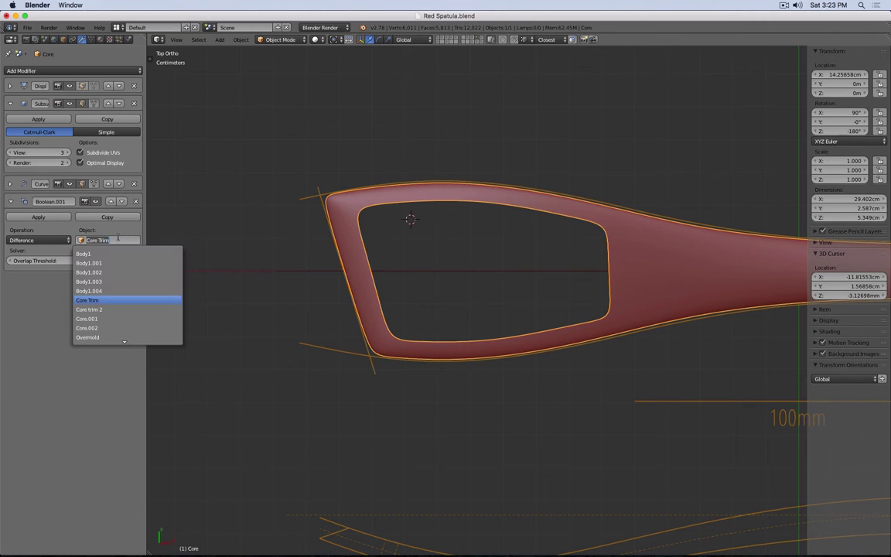
key("Down")
key("Return")
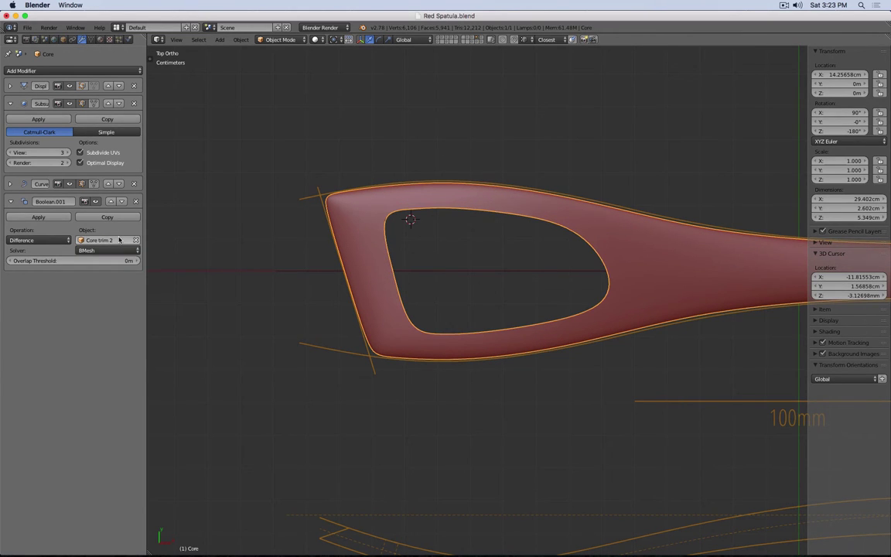
left_click(119, 240)
left_click(117, 302)
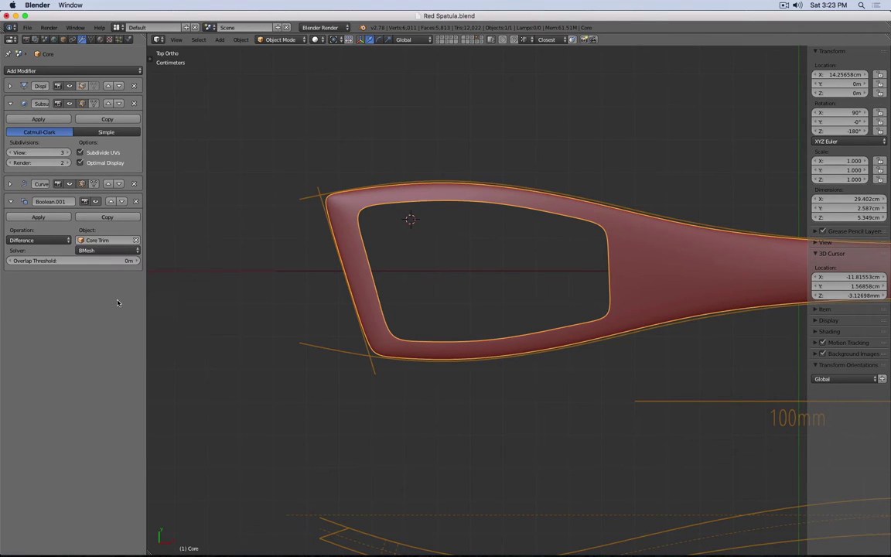
key("a")
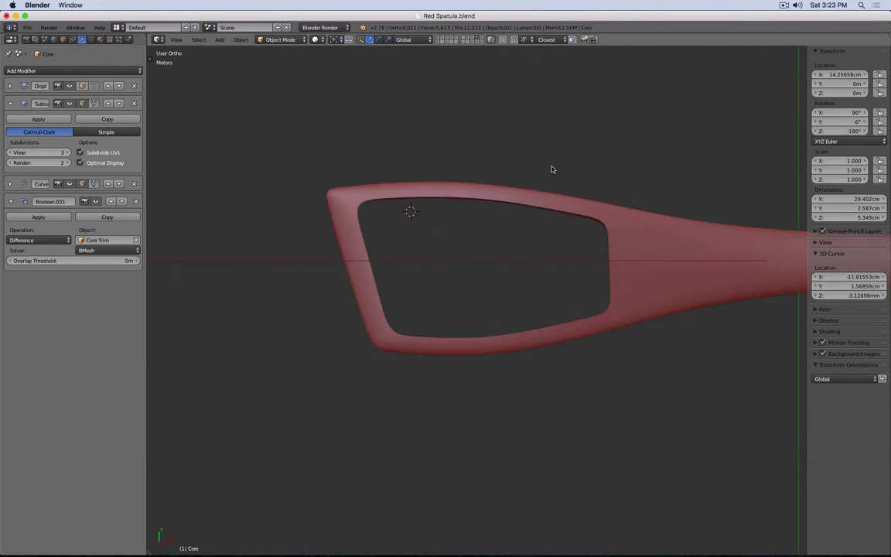
Select the Overmold, expand its Core Boolean modifier and enable that modifier in the viewport.
middle_click_drag(554, 169, 400, 174)
right_click(540, 263)
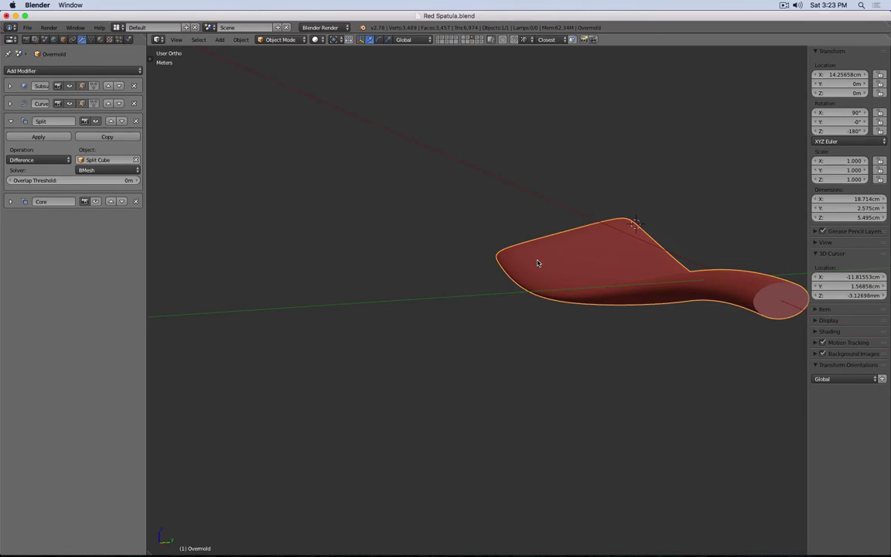
middle_click_drag(543, 248, 415, 240, "shift")
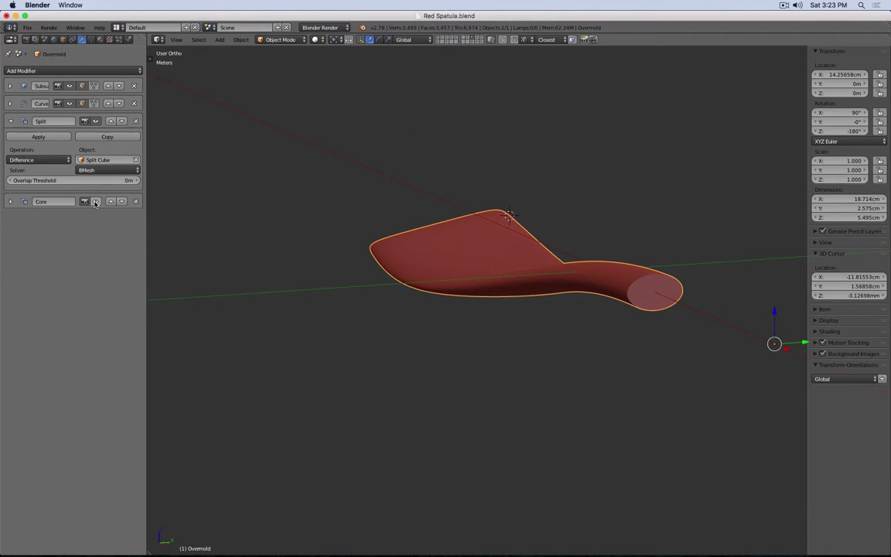
left_click(10, 201)
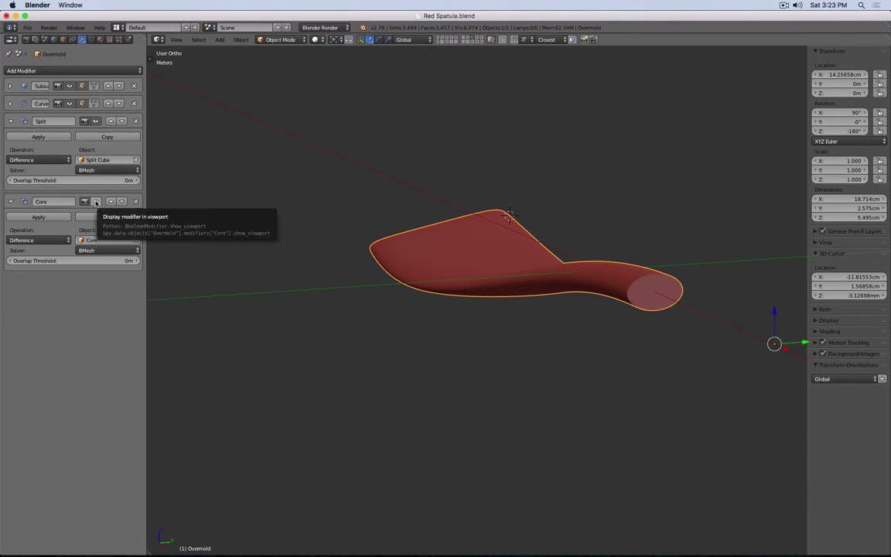
left_click(96, 202)
Clip the top view to a region of the Overmold's head and examine the hollowed cross-section from an angle.
key("KP_7")
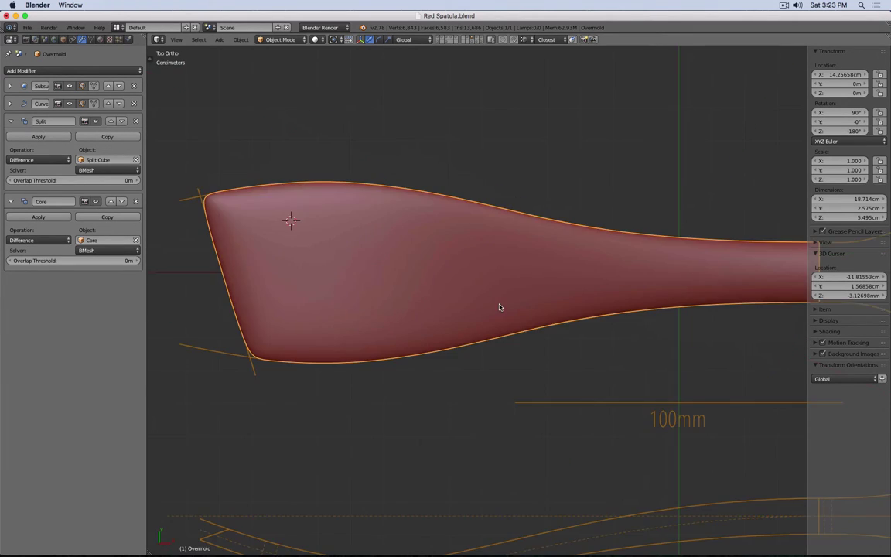
scroll(529, 300, "down", 3)
key("b")
left_click_drag(315, 201, 503, 286)
middle_click_drag(558, 303, 577, 231)
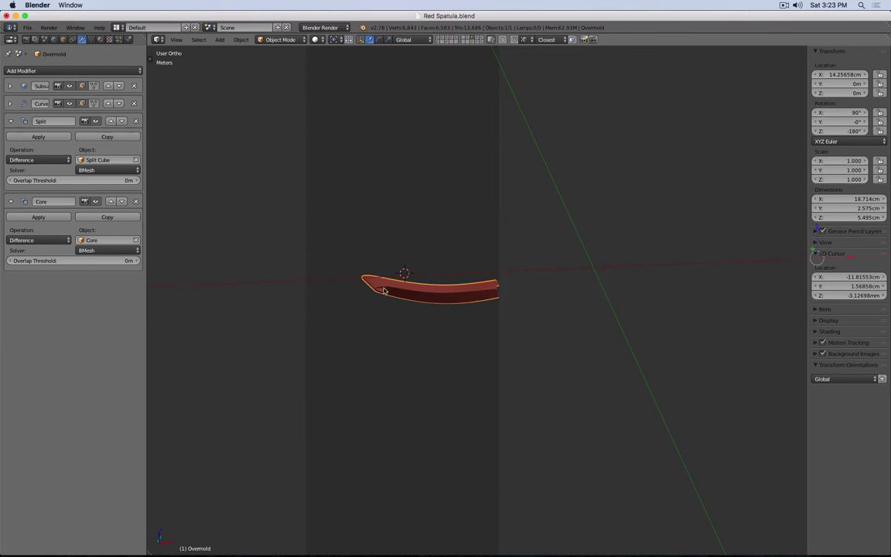
scroll(384, 291, "up", 5)
middle_click_drag(350, 280, 530, 284, "shift")
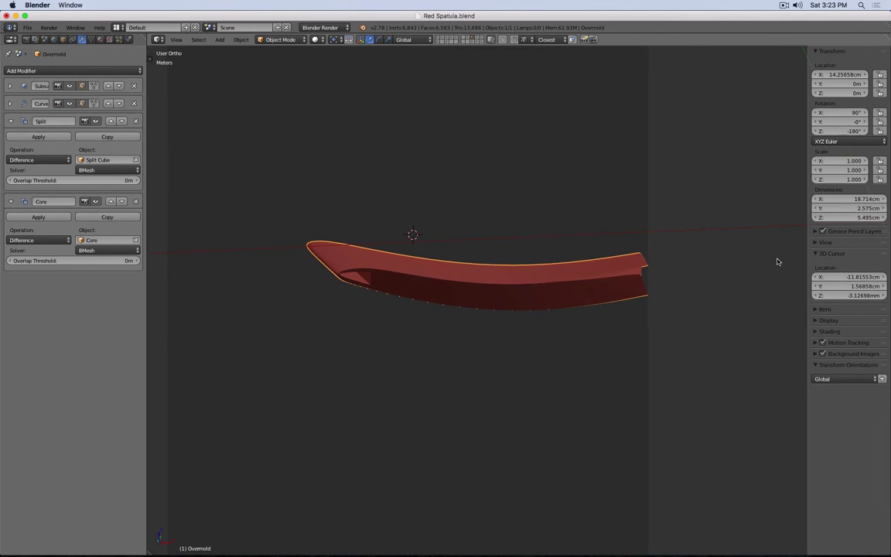
Turn off Matcap shading and examine the clipped Overmold section, temporarily showing the Core's layer with it.
left_click(816, 331)
left_click(820, 366)
mouse_move(670, 294)
middle_mouse_down()
mouse_move(625, 280)
mouse_move(603, 256)
middle_mouse_up()
left_click(476, 38, "shift")
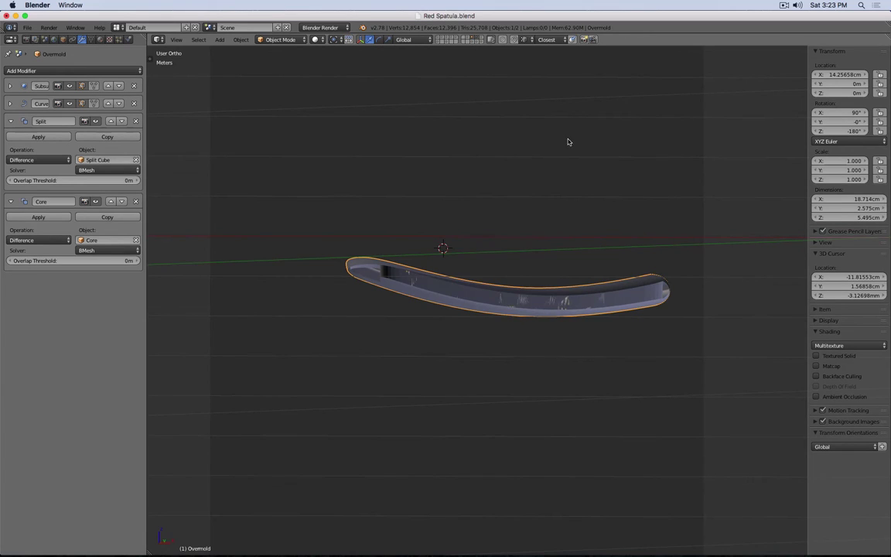
middle_click_drag(569, 142, 611, 199)
left_click(478, 39, "shift")
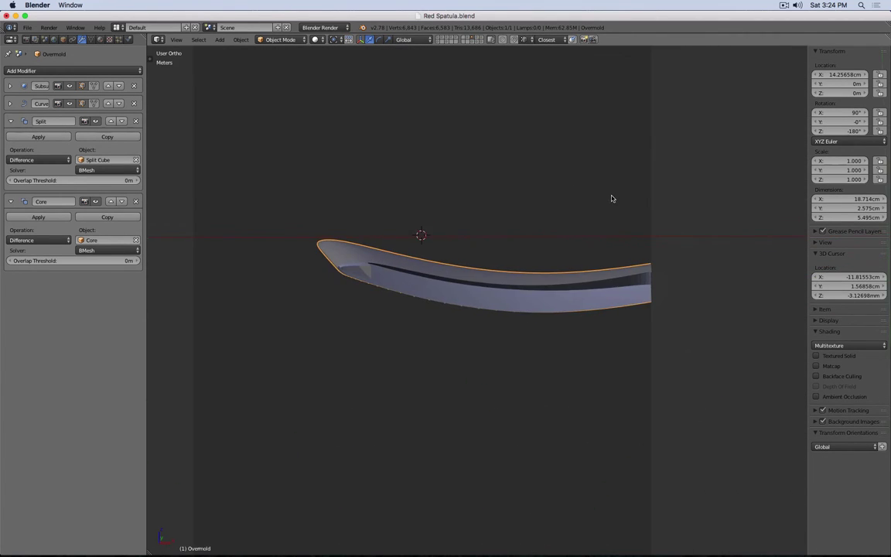
Remove the view clipping from the Overmold and turn Matcap shading back on.
key("alt+b")
scroll(612, 199, "down", 2)
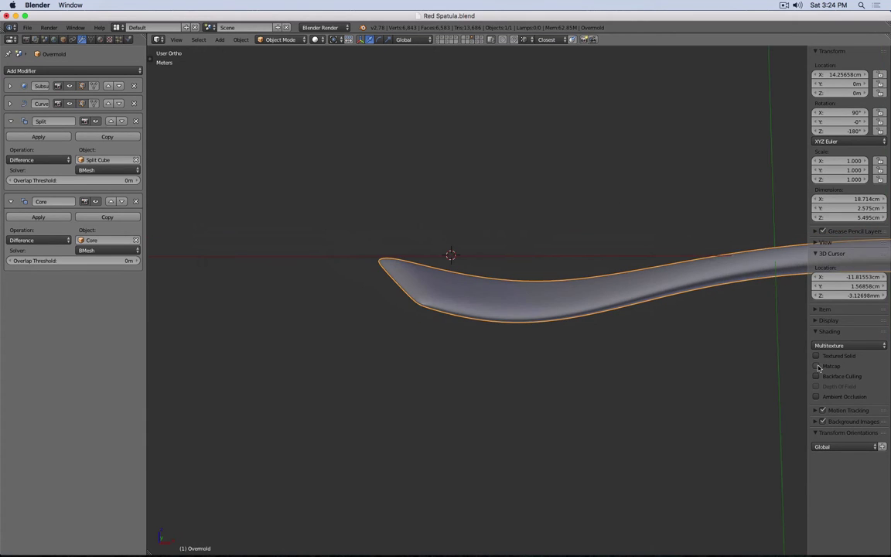
left_click(817, 367)
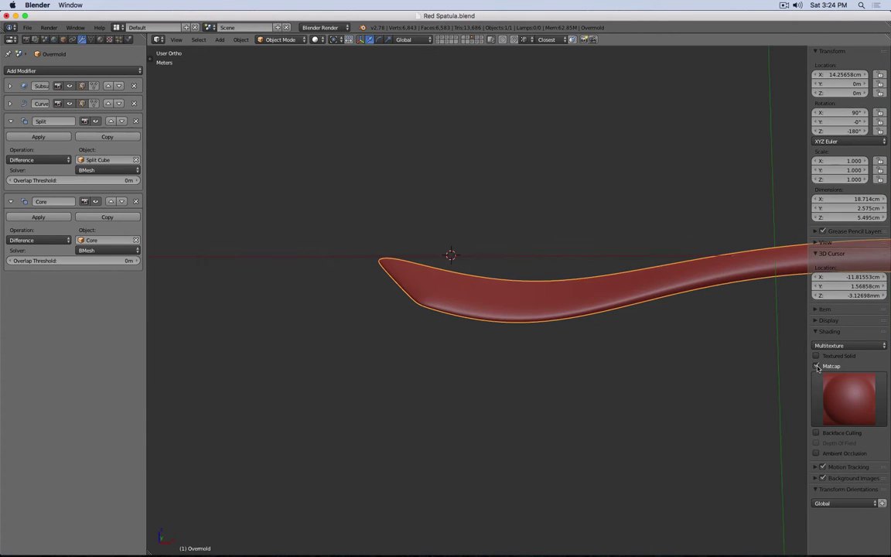
Show the Plastic object's layer, select it and disable its Boolean, Split and Boolean.002 modifiers in the viewport.
left_click(480, 38)
middle_click_drag(611, 215, 220, 231, "shift")
right_click(604, 265)
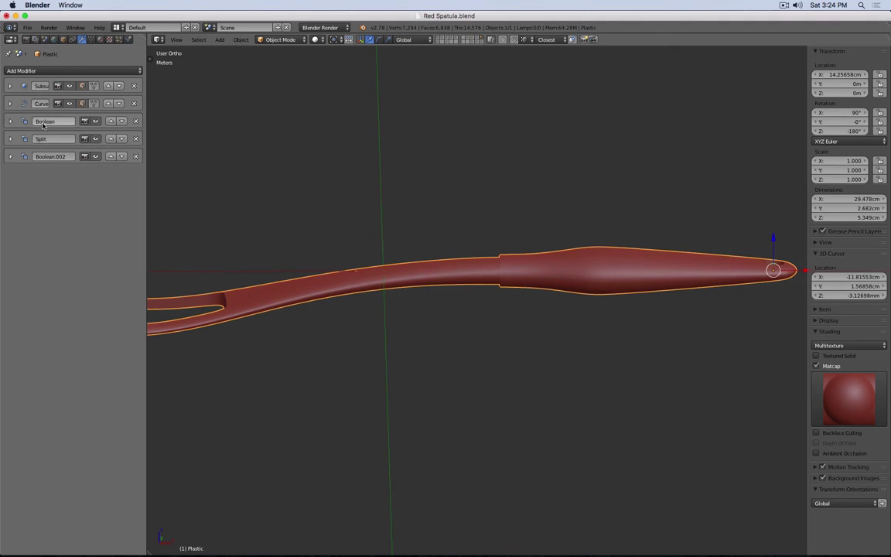
left_click(96, 156)
left_click(96, 139)
left_click(95, 122)
scroll(407, 211, "down", 2)
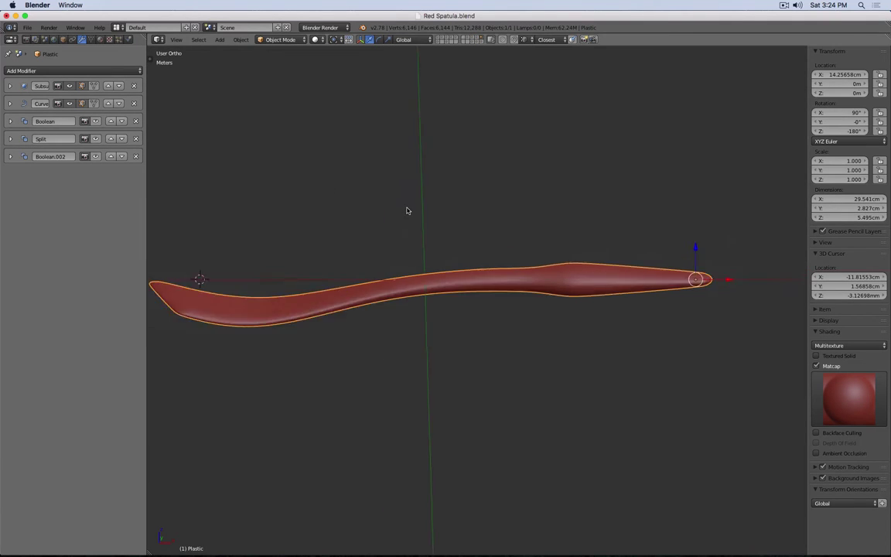
In the wireframe top view, expand the Plastic object's three Boolean modifiers and move Split above the Trim Hole Boolean.
mouse_move(407, 210)
middle_mouse_down()
mouse_move(364, 213)
mouse_move(368, 253)
middle_mouse_up()
key("z")
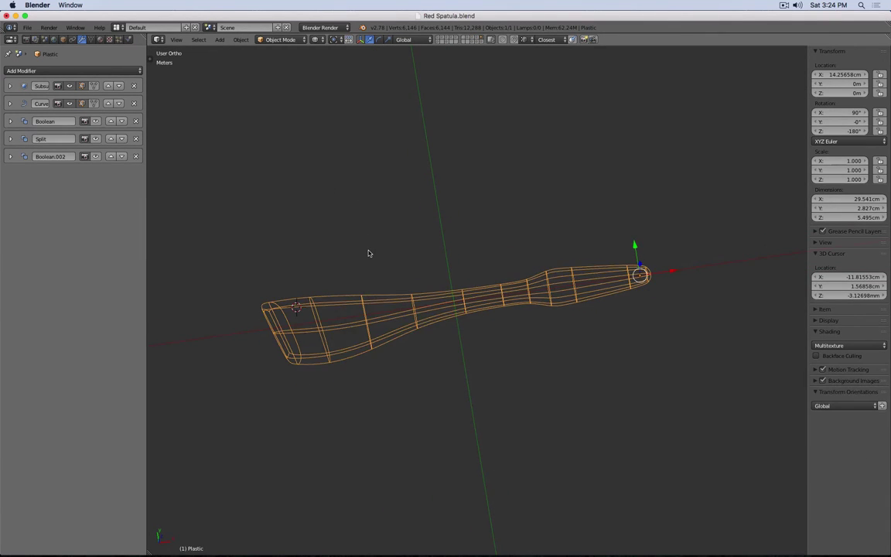
key("KP_7")
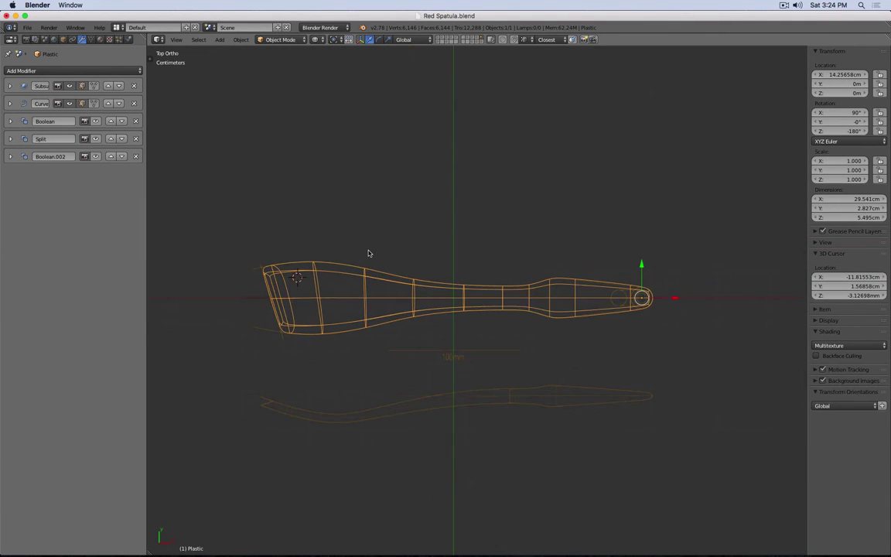
left_click(473, 38, "shift")
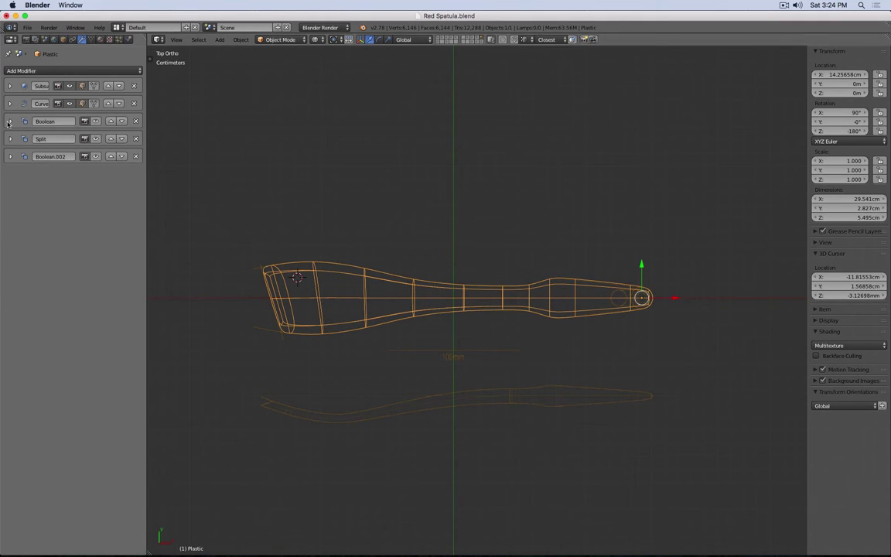
left_click(10, 121)
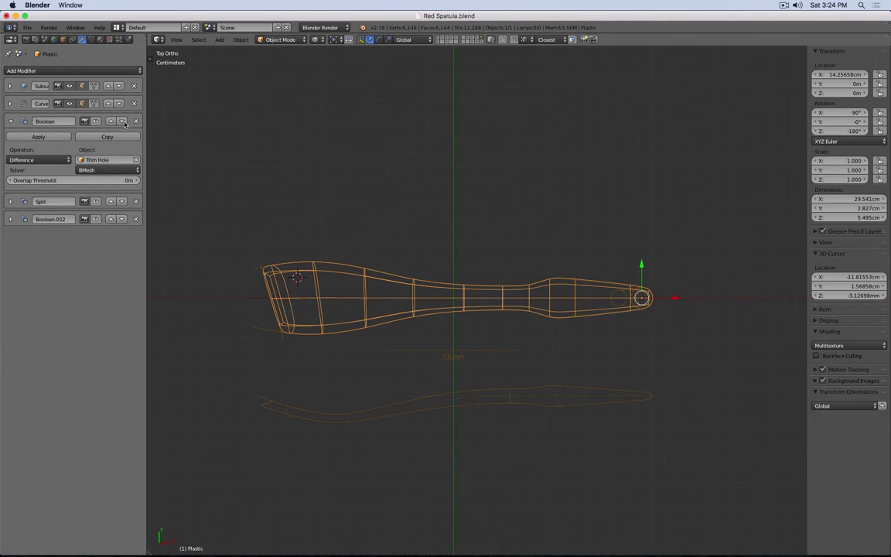
left_click(11, 202)
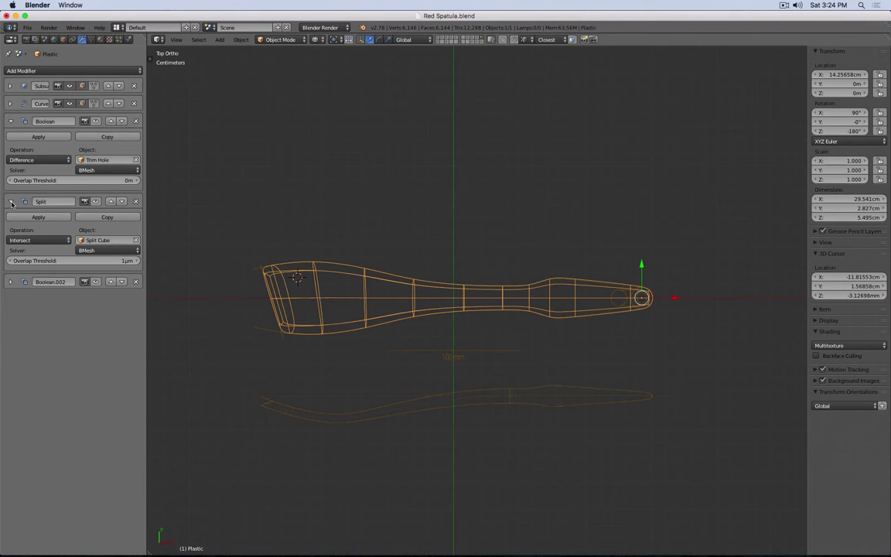
left_click(10, 281)
left_click(111, 202)
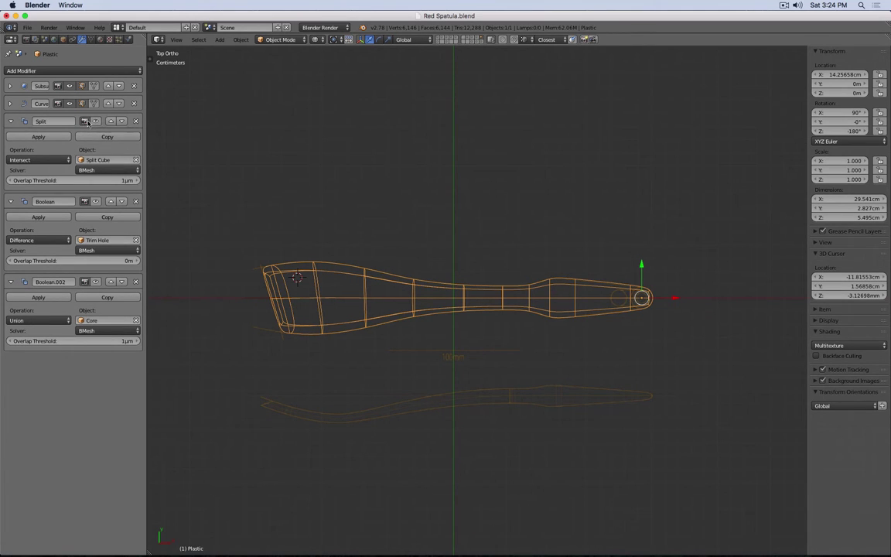
Enable the Split modifier in the viewport and check the handle against the Split Cube, then in solid shading.
left_click(95, 122)
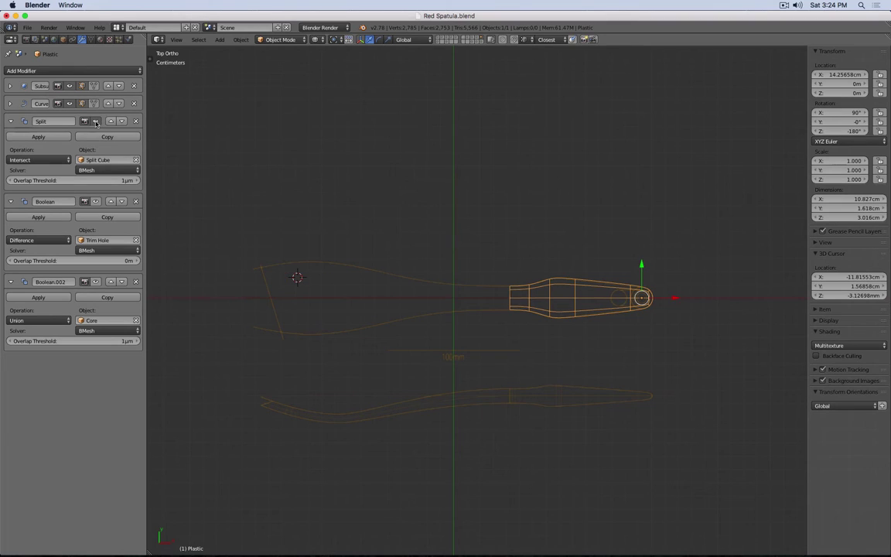
left_click(472, 43, "shift")
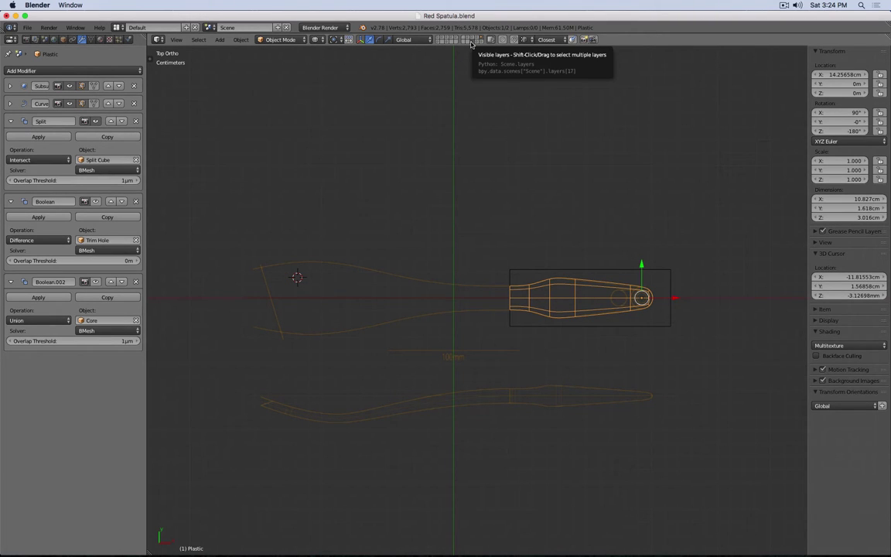
left_click(471, 44, "shift")
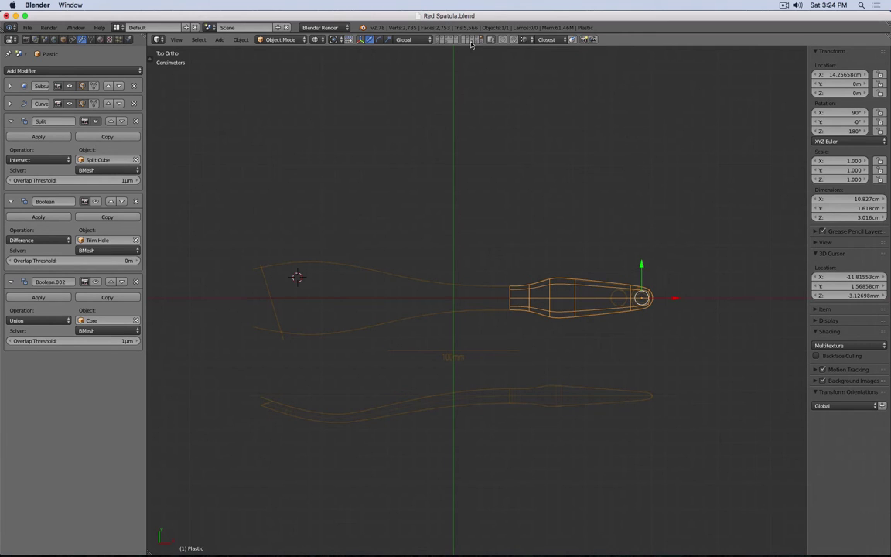
mouse_move(729, 324)
middle_mouse_down()
mouse_move(665, 281)
mouse_move(595, 268)
middle_mouse_up()
key("z")
scroll(596, 268, "up", 5)
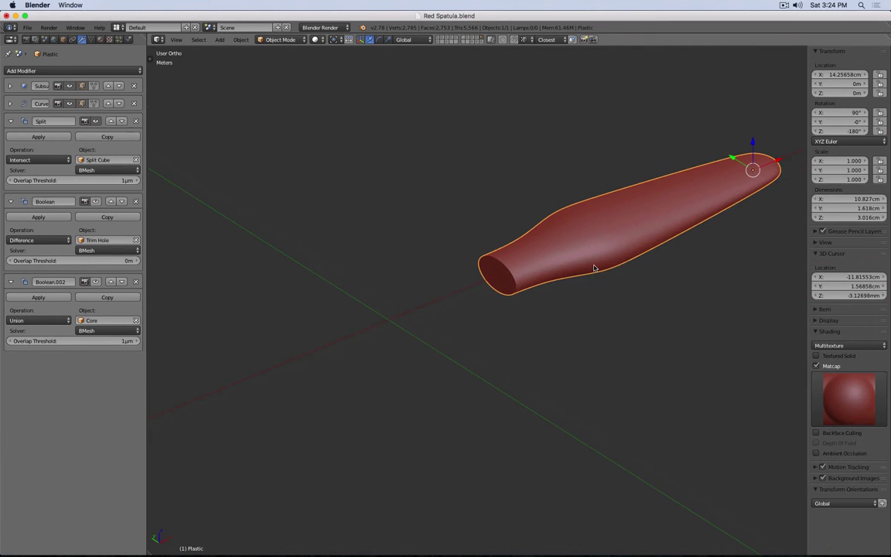
Move the Core union Boolean.002 above the Trim Hole Boolean, enable it in the viewport and inspect the fit with the Overmold.
left_click(111, 282)
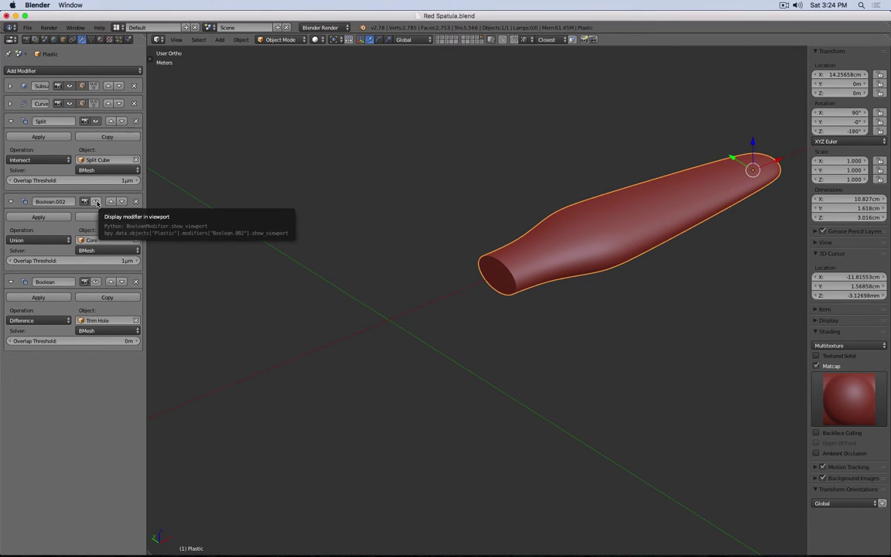
left_click(96, 202)
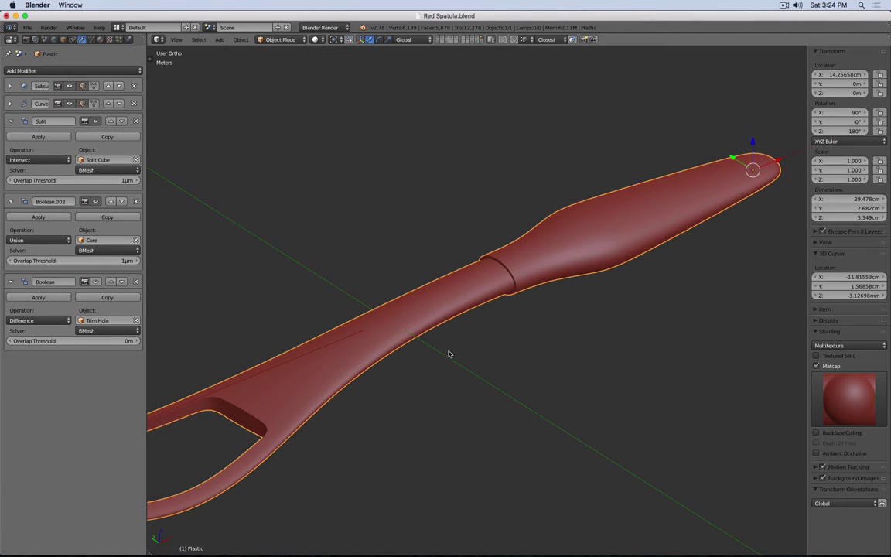
middle_click_drag(449, 354, 493, 310)
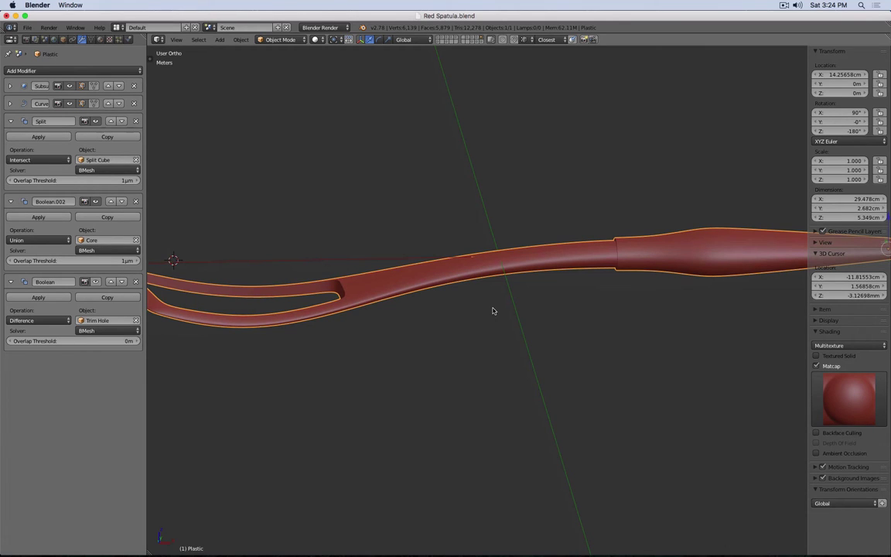
key("KP_1")
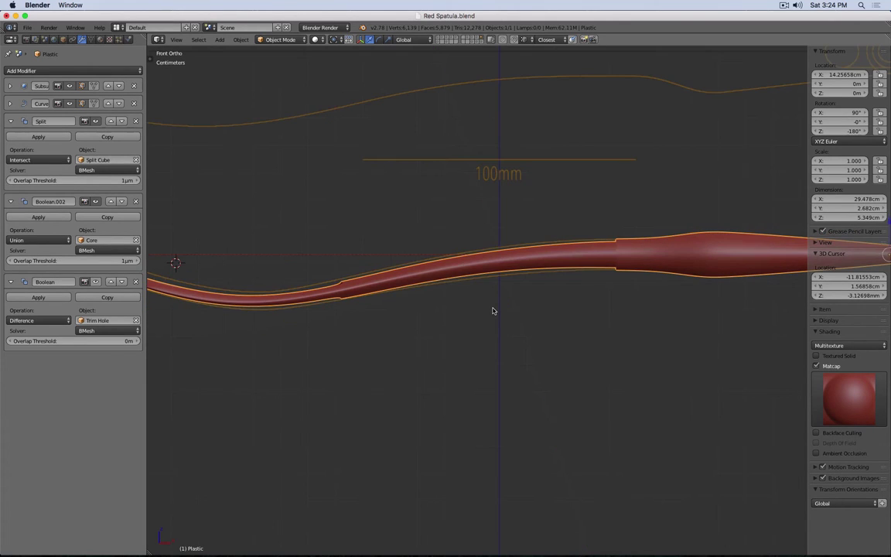
left_click(473, 37, "shift")
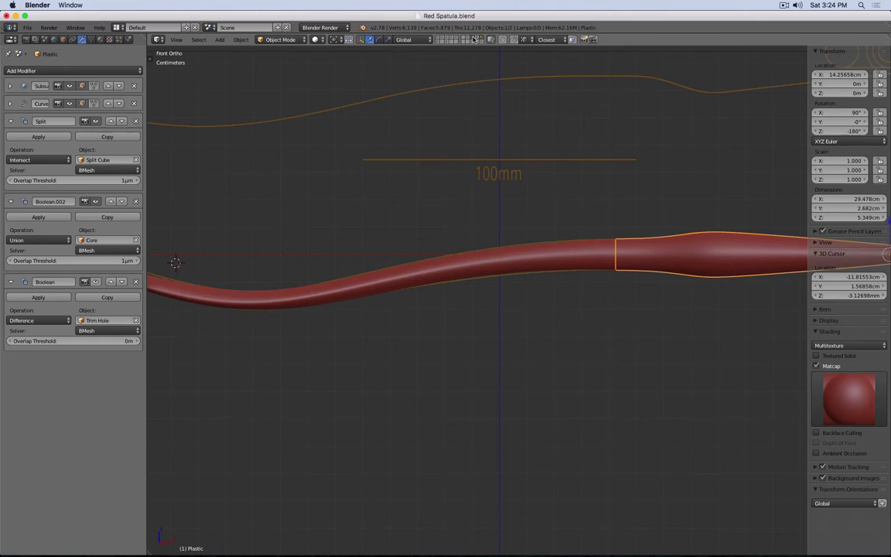
middle_click_drag(569, 147, 396, 192)
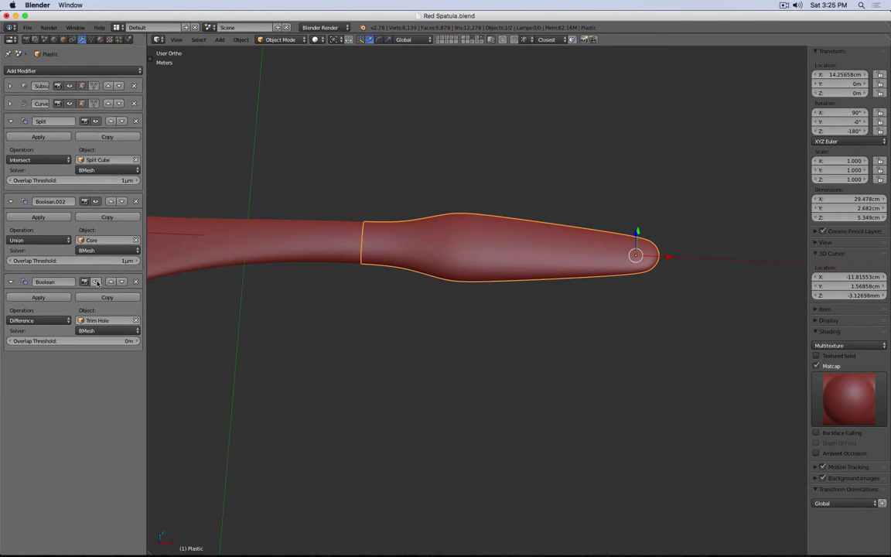
Enable the Trim Hole Boolean in the viewport and check the hanging hole on the whole spatula from the top.
left_click(95, 282)
middle_click_drag(533, 232, 585, 240)
key("KP_7")
scroll(584, 240, "down", 4)
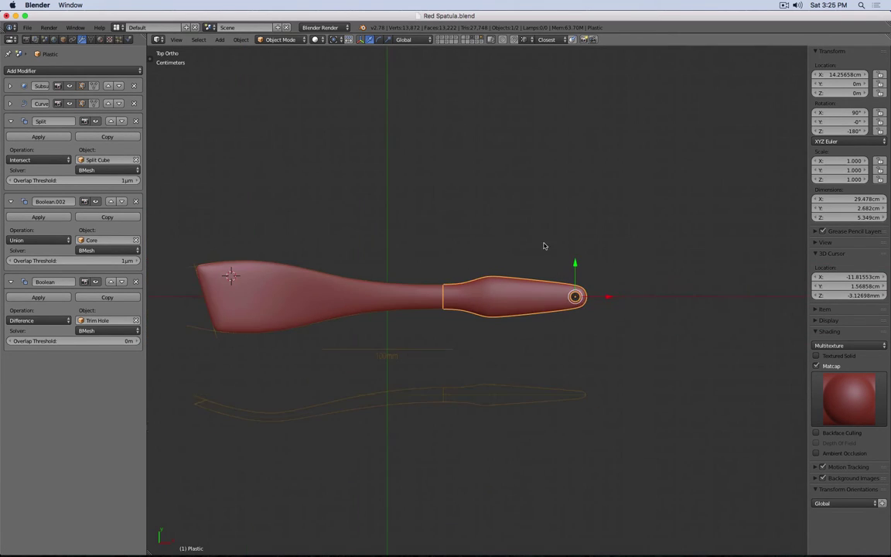
Examine the spatula's bent side profile in the front wireframe view, then the Plastic object's Curve modifier settings in the top view.
middle_click_drag(416, 253, 520, 258, "shift")
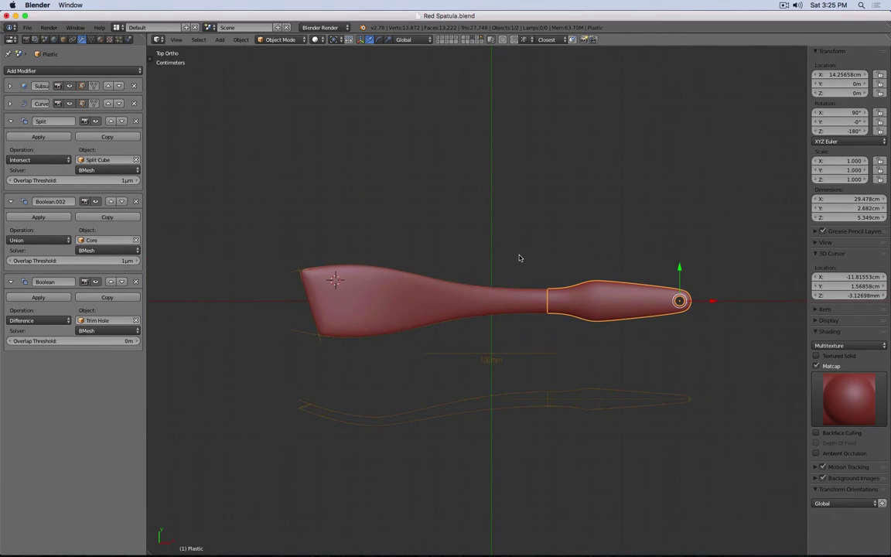
key("KP_1")
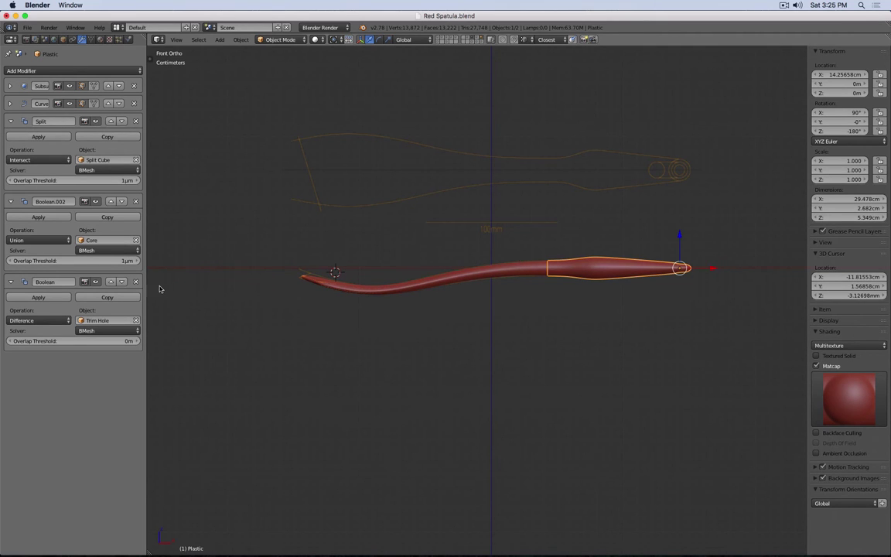
scroll(309, 267, "up", 3)
scroll(318, 267, "down", 2)
key("z")
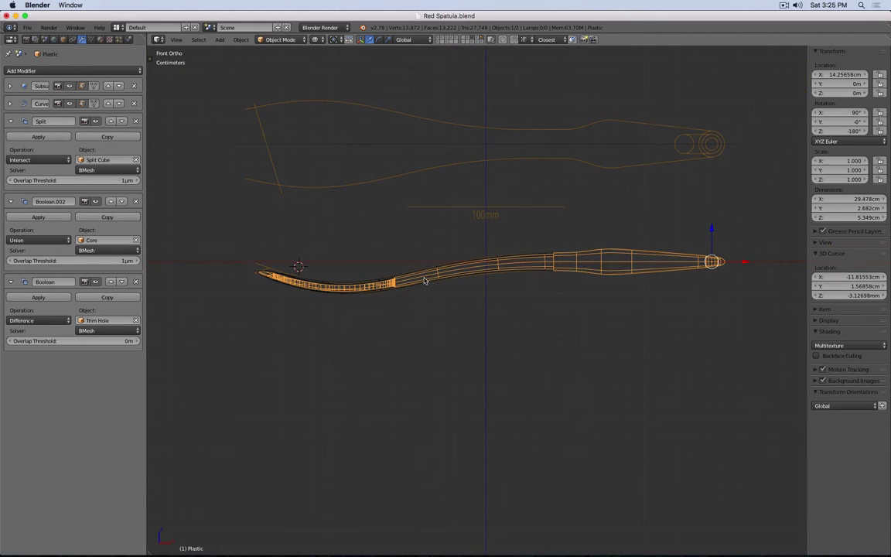
scroll(305, 265, "up", 2)
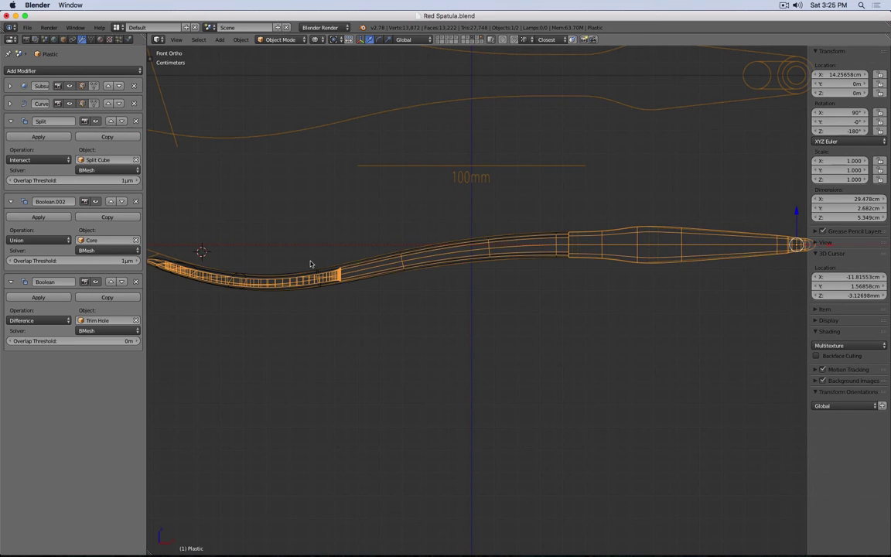
middle_click_drag(445, 251, 496, 320)
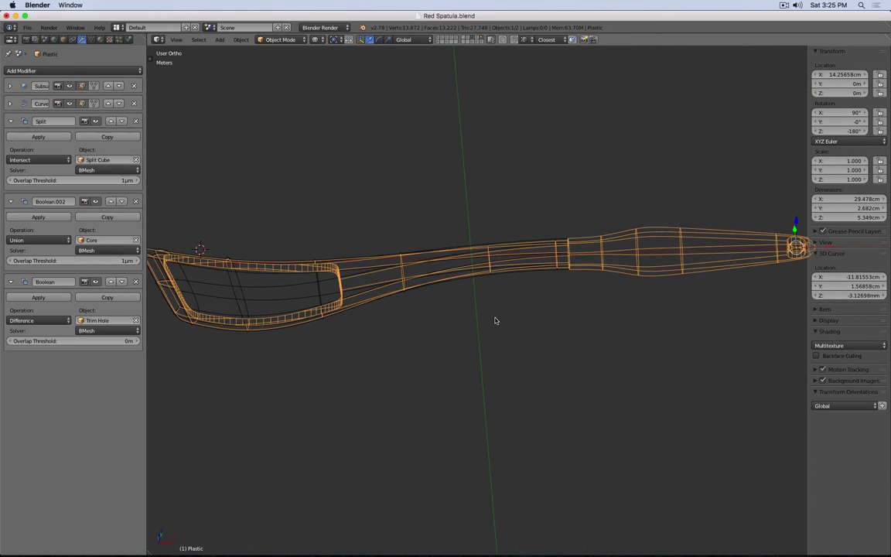
key("KP_1")
key("KP_7")
key("z")
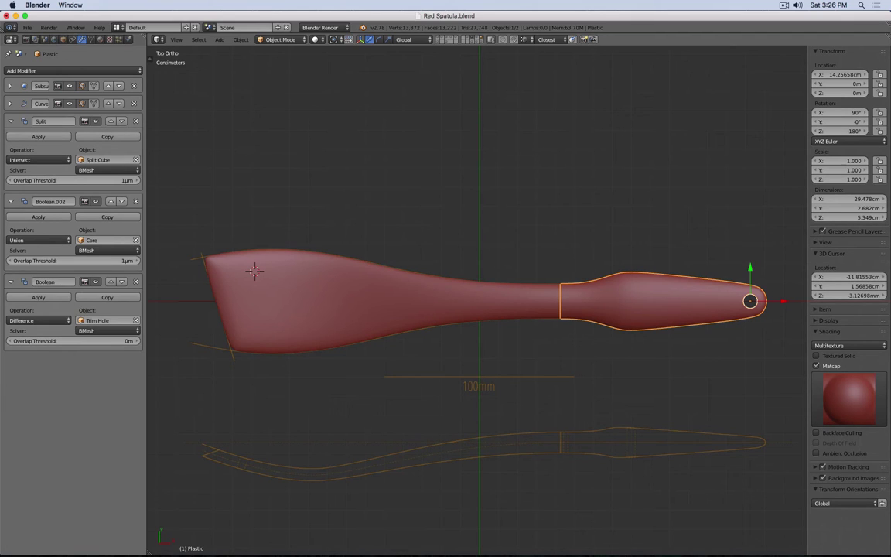
left_click(10, 104)
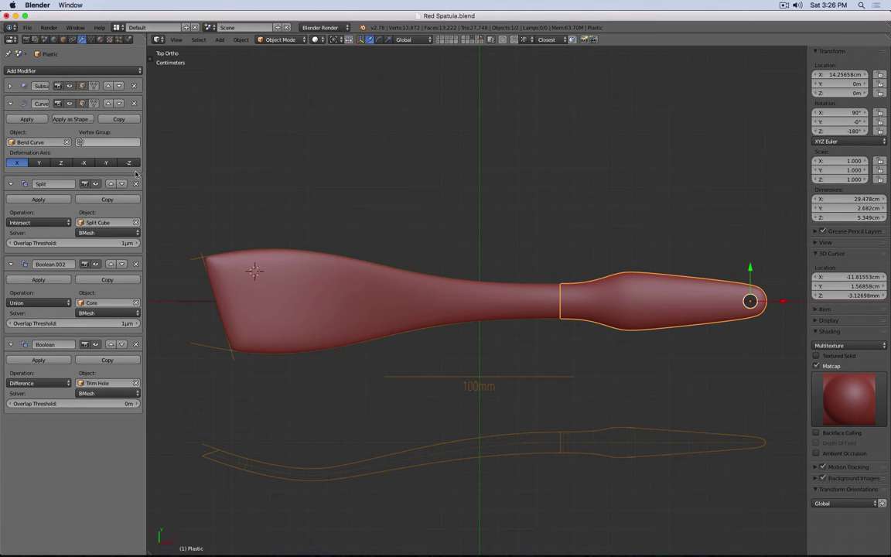
Show only the Core object's layer, select Core and turn off its Boolean.001, Subsurf and Displace modifiers in the viewport.
left_click(478, 39)
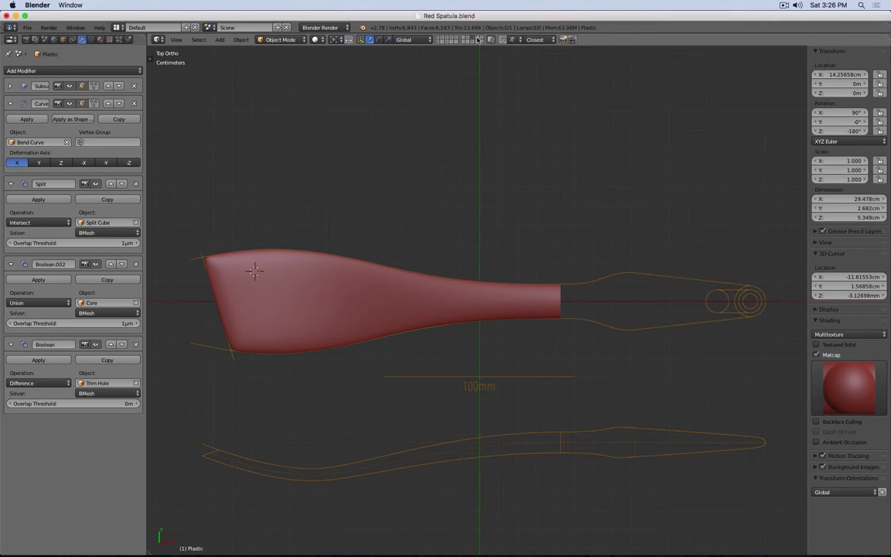
left_click(432, 37)
left_click(438, 299)
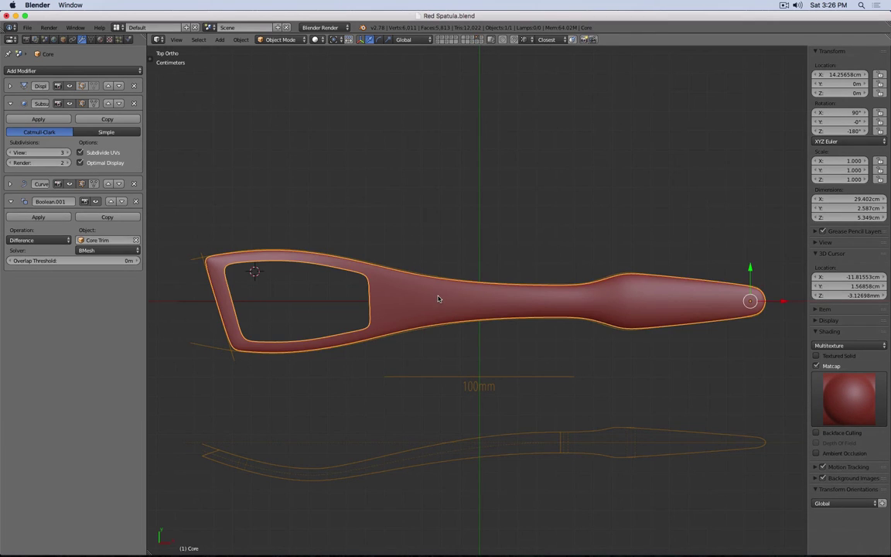
left_click(95, 202)
left_click(70, 103)
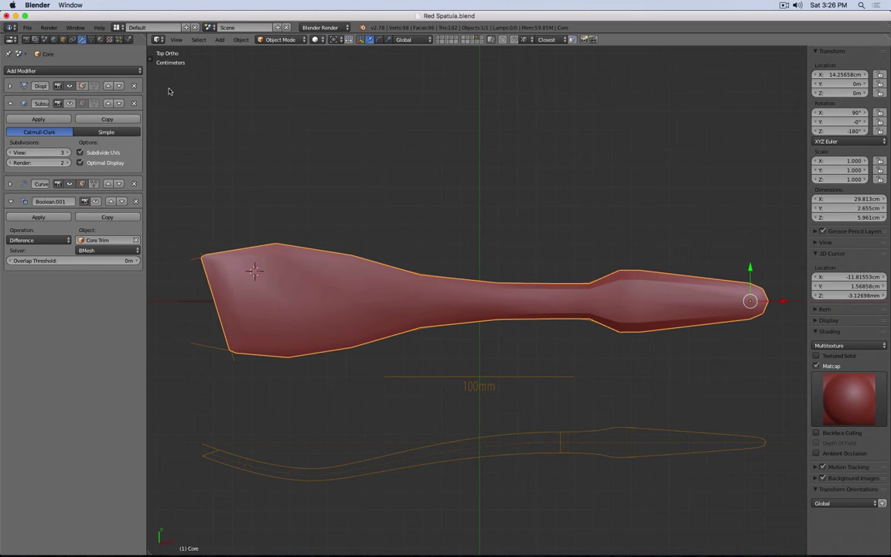
left_click(69, 86)
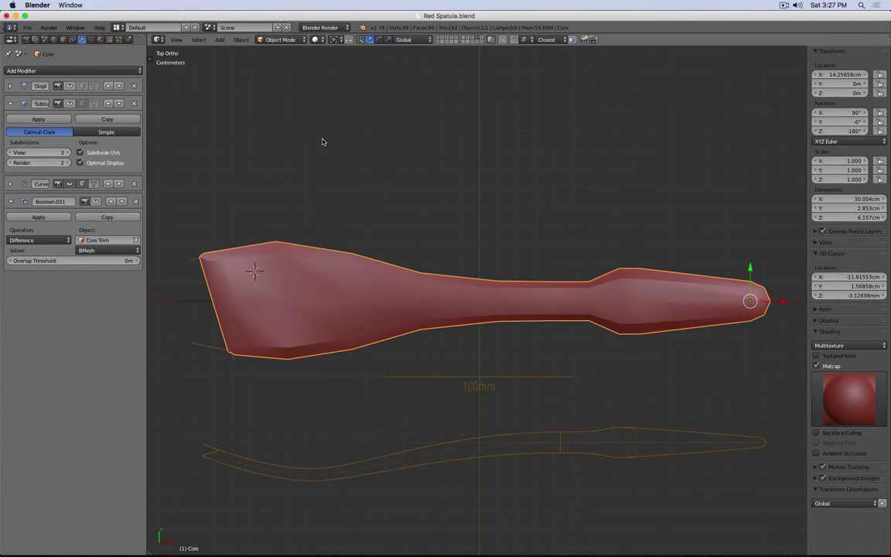
Compare the Core's low-poly cage with and without the Displace modifier, checking it from the front and the top.
key("KP_1")
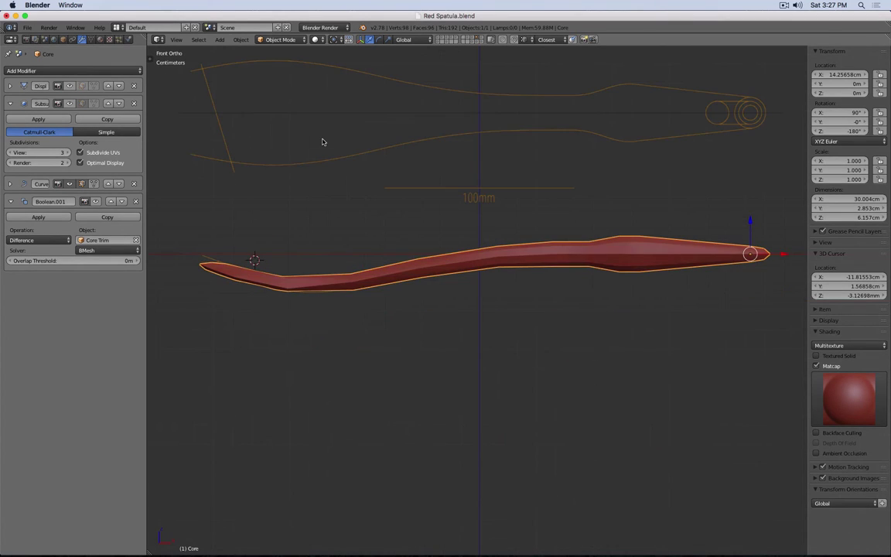
key("KP_7")
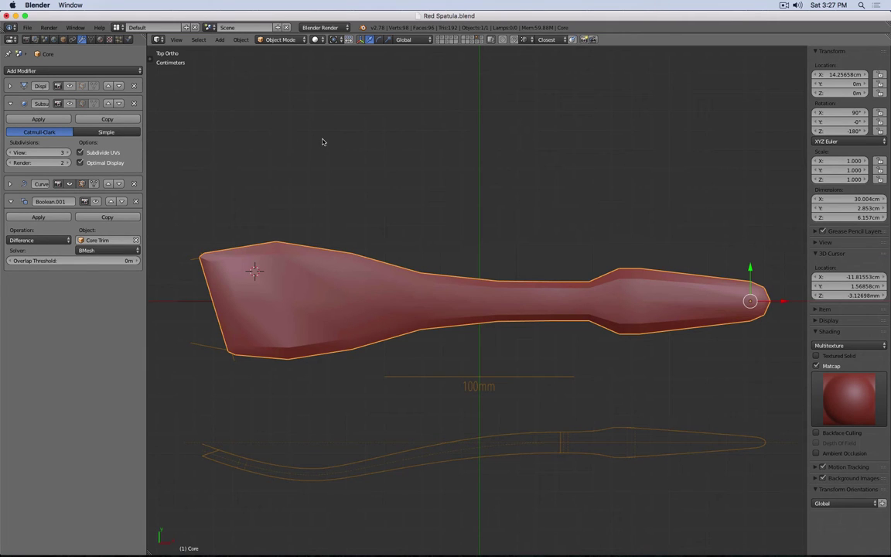
left_click(70, 85)
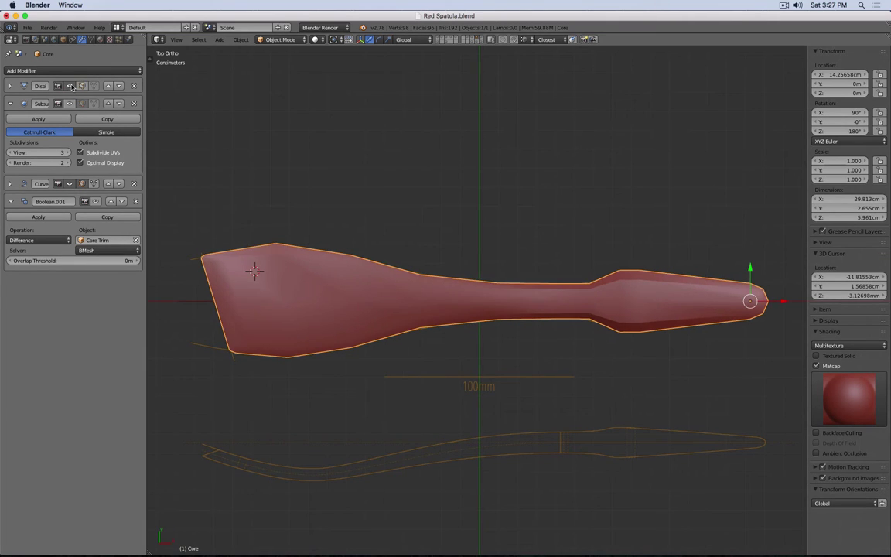
left_click(71, 86)
left_click(70, 86)
left_click(70, 86)
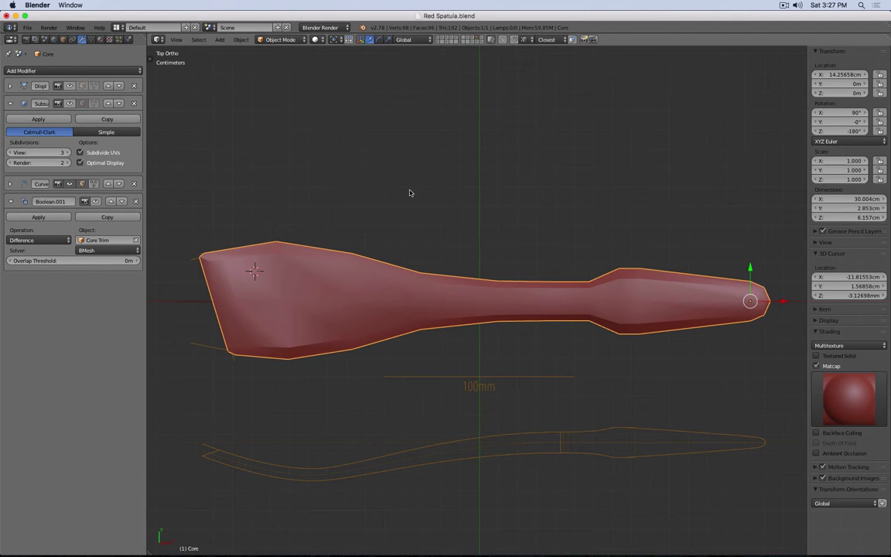
key("KP_1")
key("KP_7")
Start an OBJ export of the Core to the Desktop as Red Spatula.obj, limited to Selection Only.
key("space")
type("export")
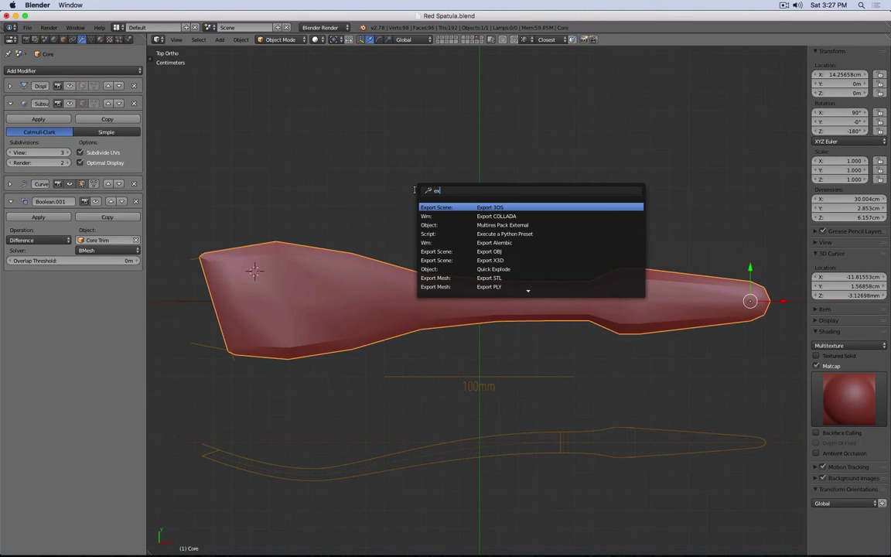
key("Down")
key("Down")
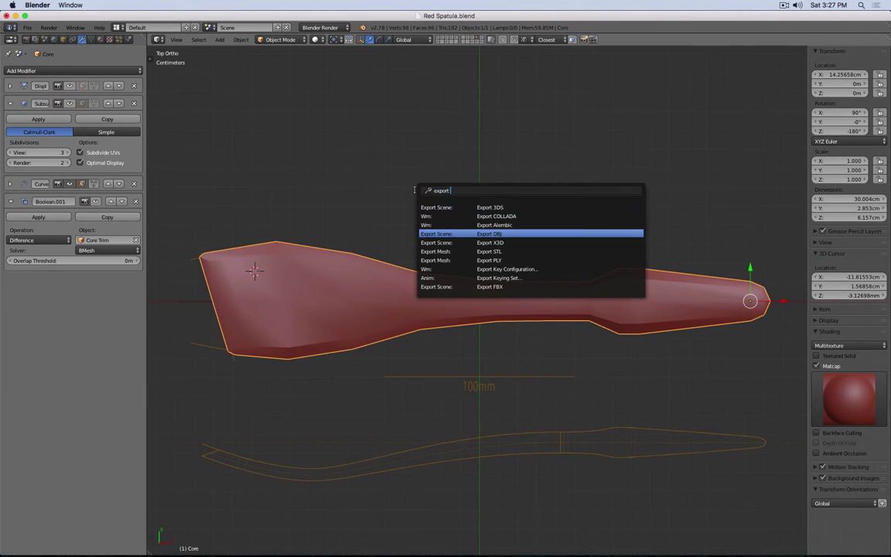
key("Return")
left_click(28, 154)
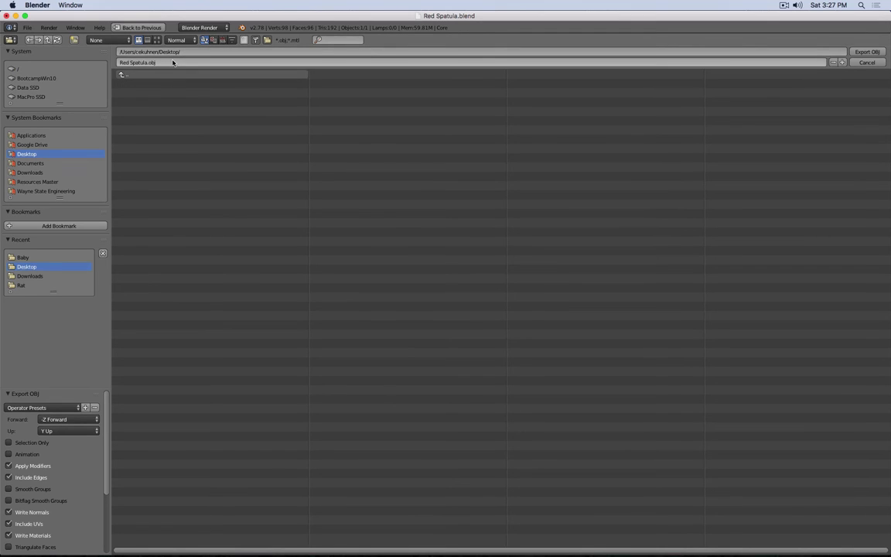
left_click(8, 442)
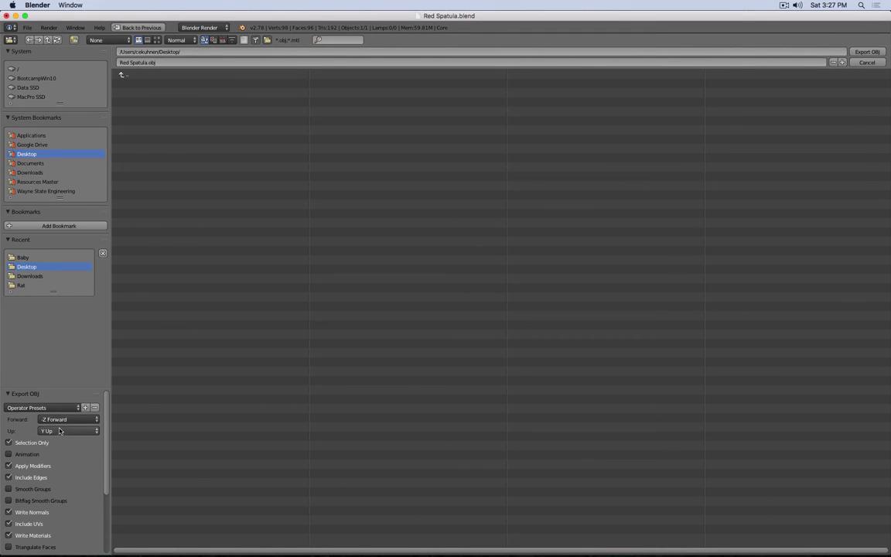
Set the export axes to Y Forward and Z Up and export the OBJ file.
left_click(68, 431)
left_click(60, 406)
left_click(63, 419)
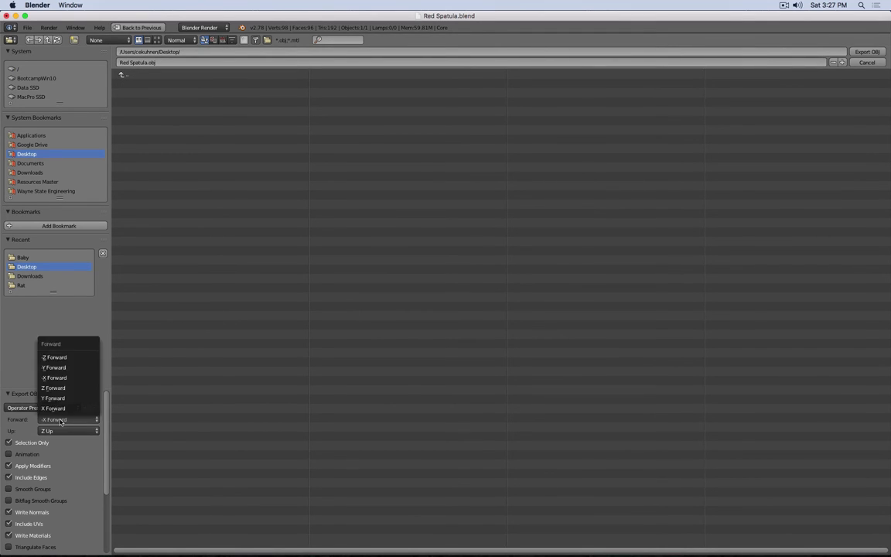
left_click(57, 364)
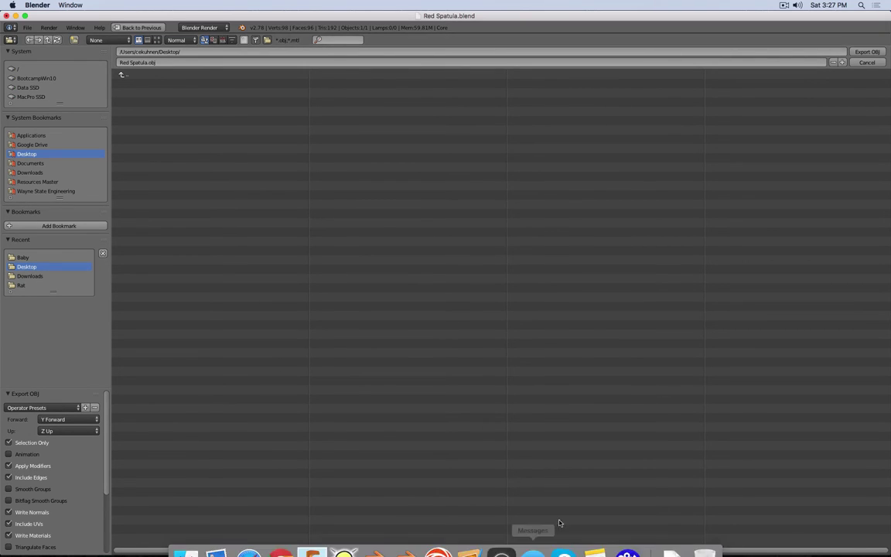
left_click(865, 53)
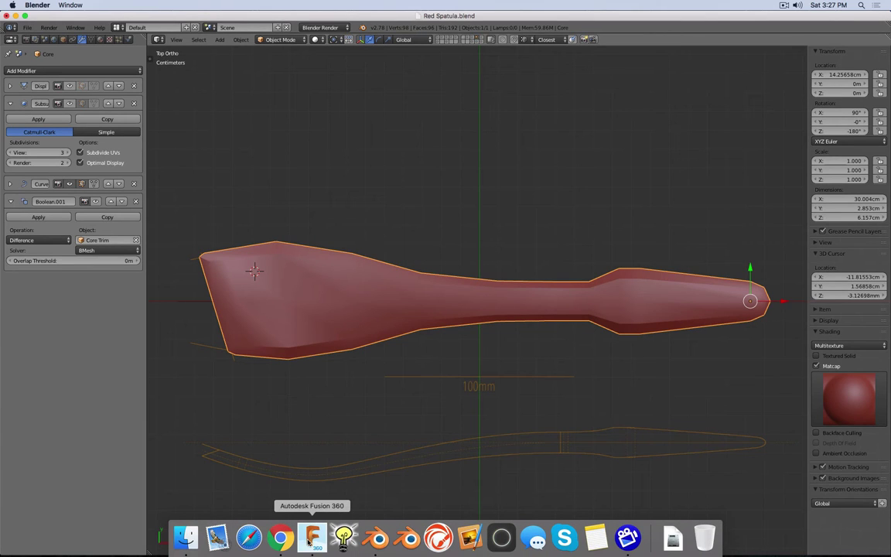
Switch to Fusion 360, create a form and insert Red Spatula.obj from the Desktop as a mesh.
left_click(310, 540)
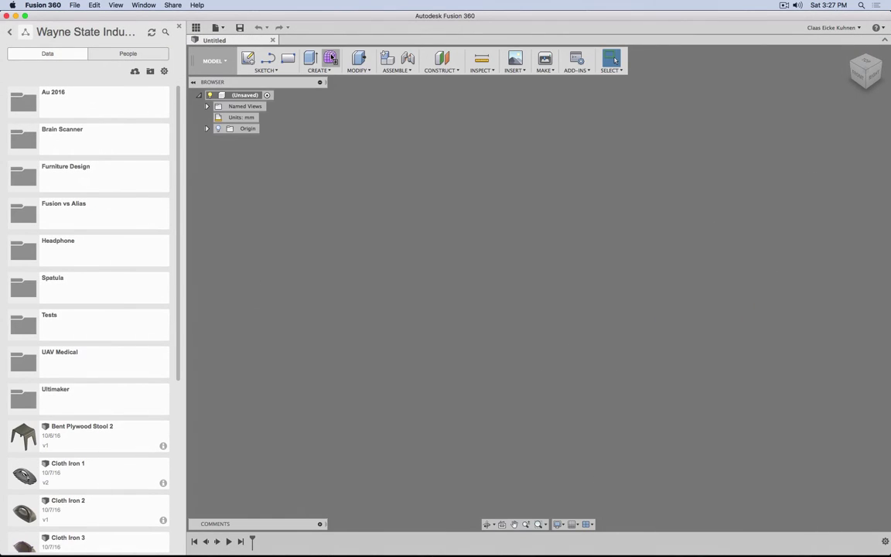
left_click(330, 58)
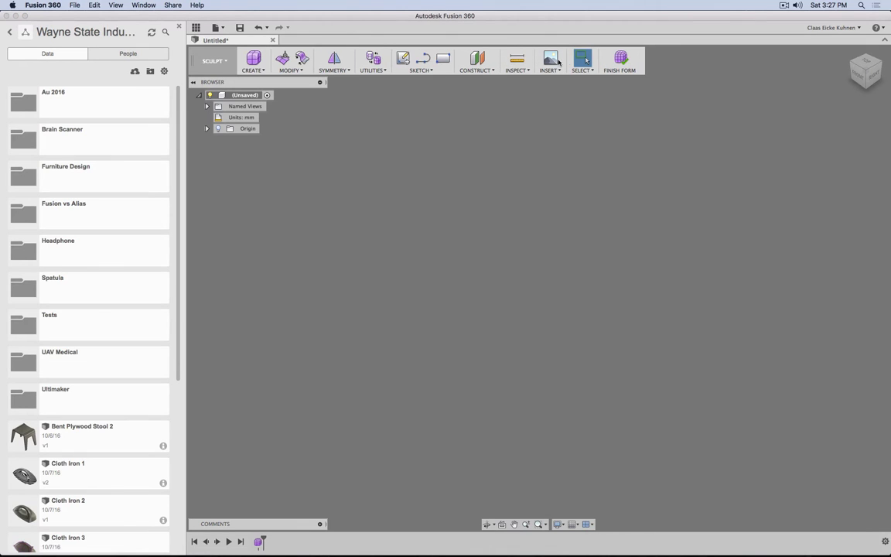
left_click(517, 69)
left_click(551, 70)
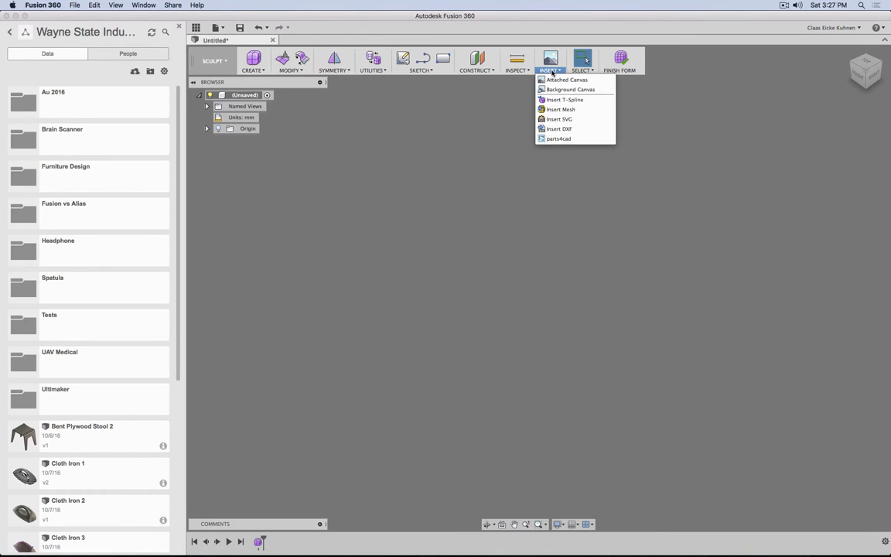
left_click(588, 111)
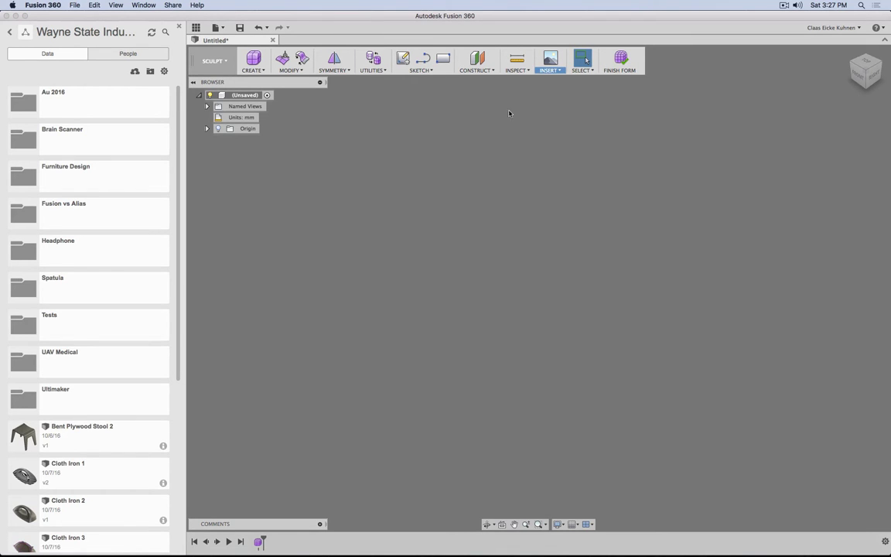
left_click(404, 151)
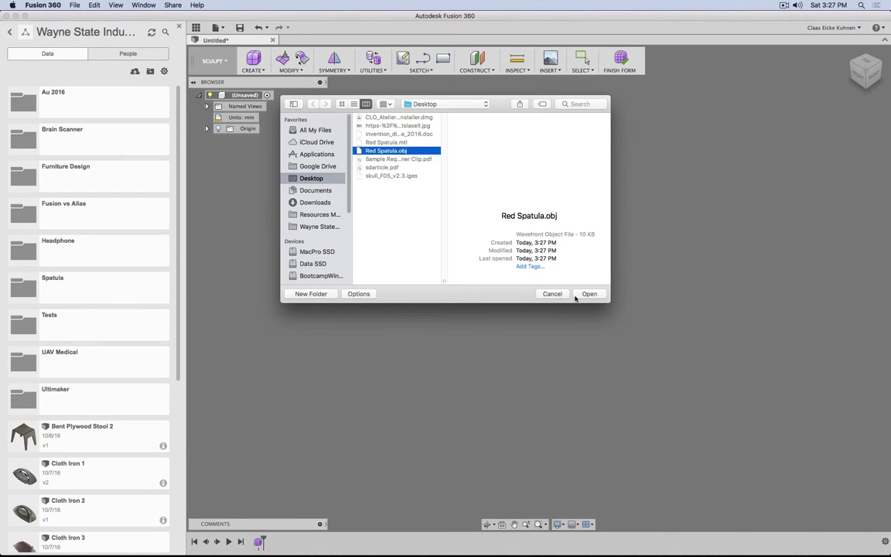
left_click(586, 294)
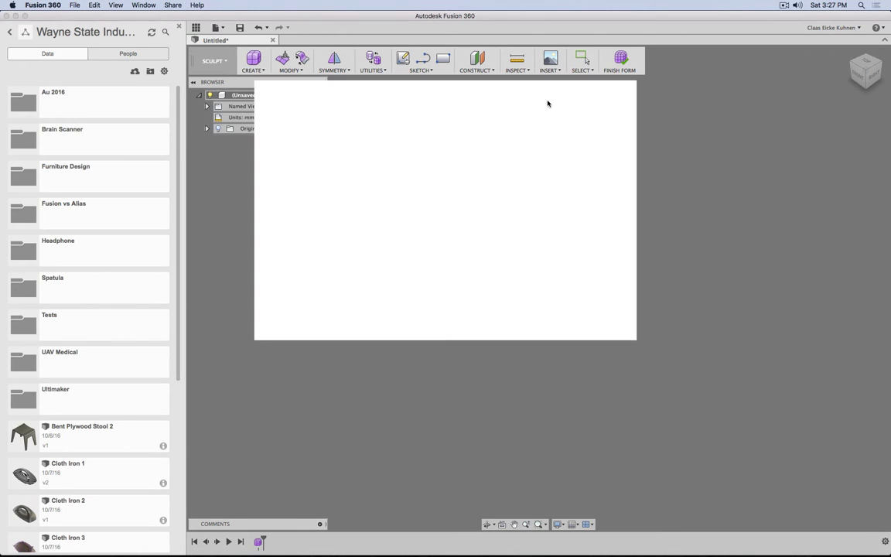
Set the inserted mesh's unit type to Meter and accept the insertion.
left_click(778, 104)
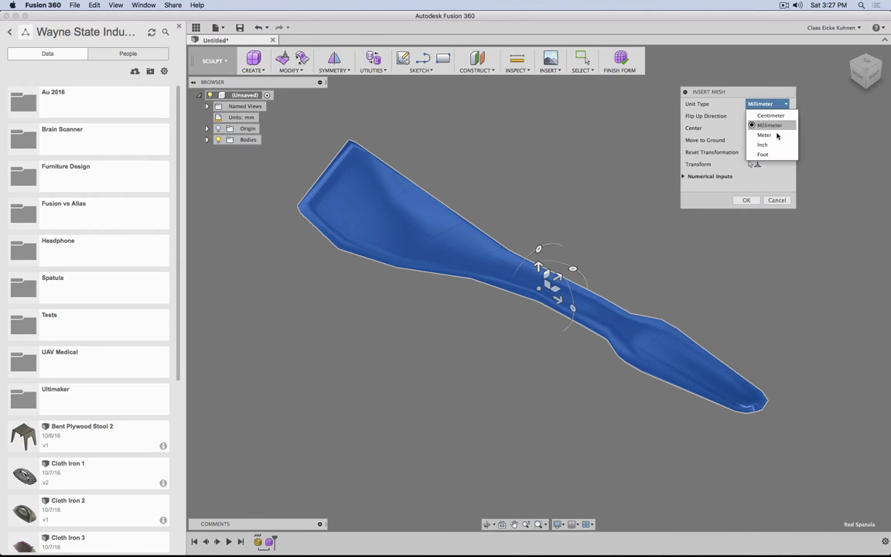
left_click(774, 136)
left_click(747, 201)
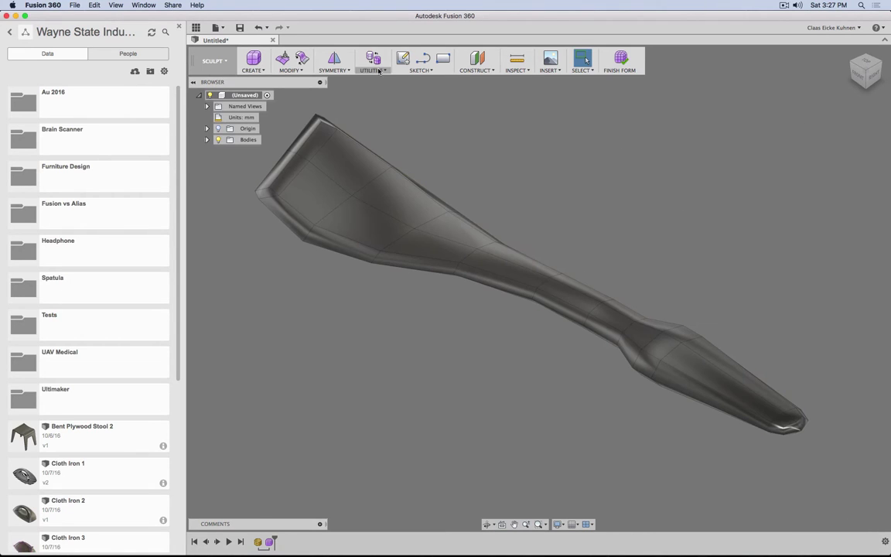
Convert the spatula mesh into a T-Spline with the New Body operation, using the mesh selection filter.
left_click(373, 64)
left_click(449, 110)
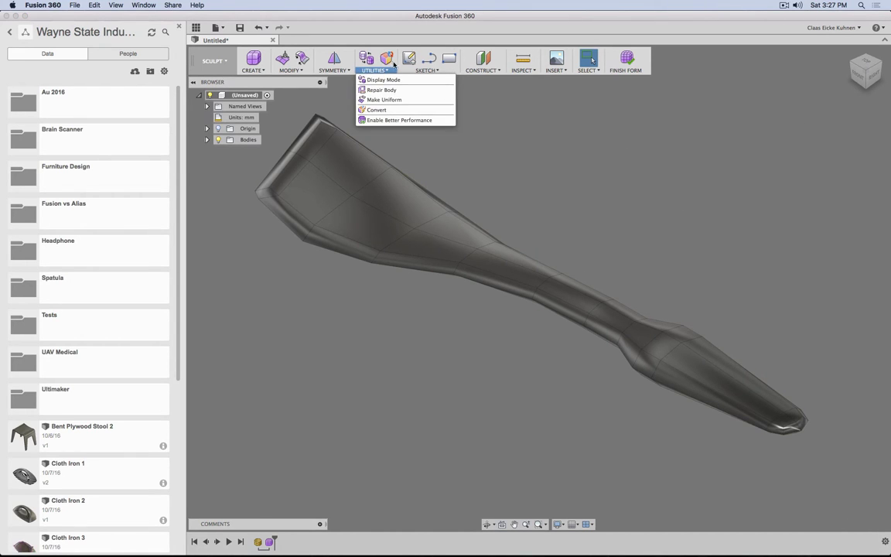
left_click(373, 126)
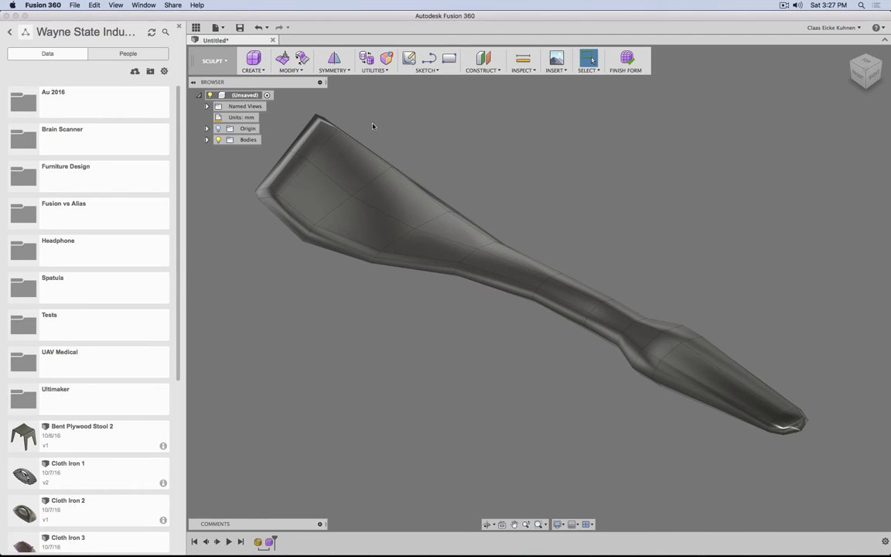
left_click(386, 59)
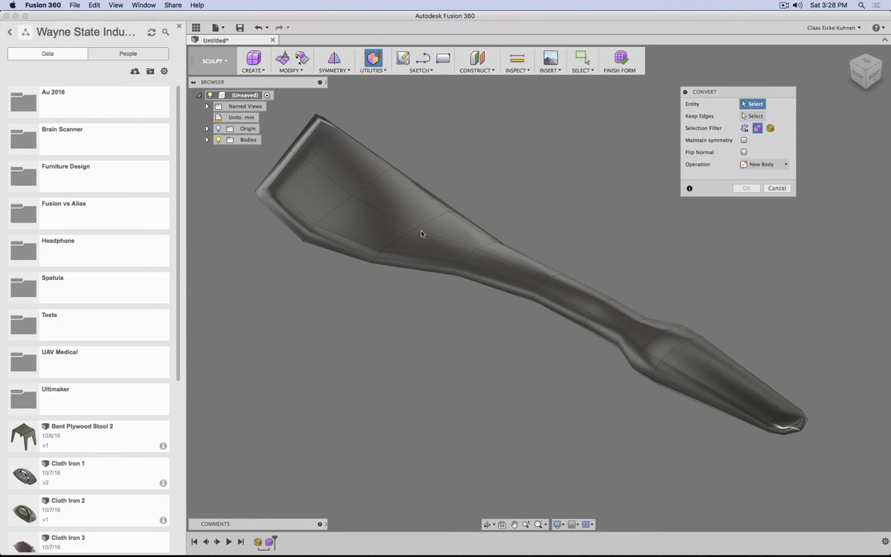
left_click(770, 128)
left_click(417, 225)
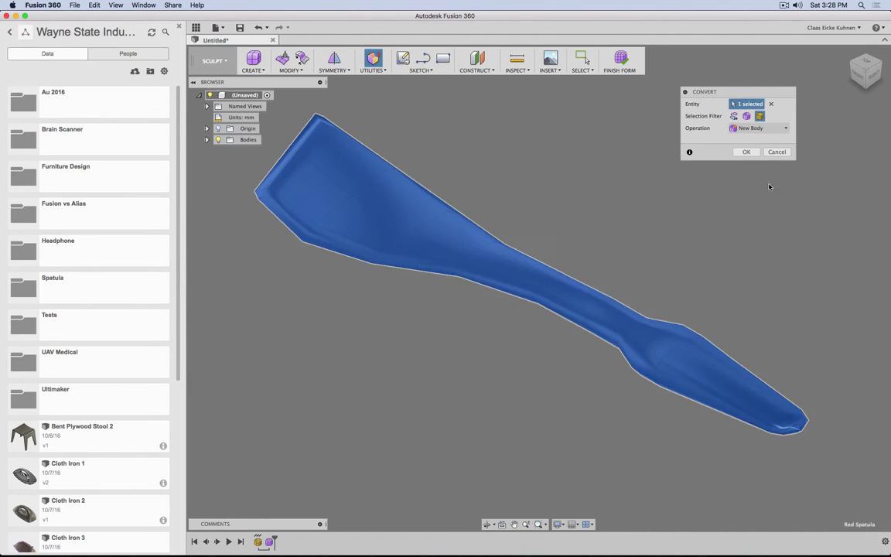
left_click(747, 152)
left_click(859, 75)
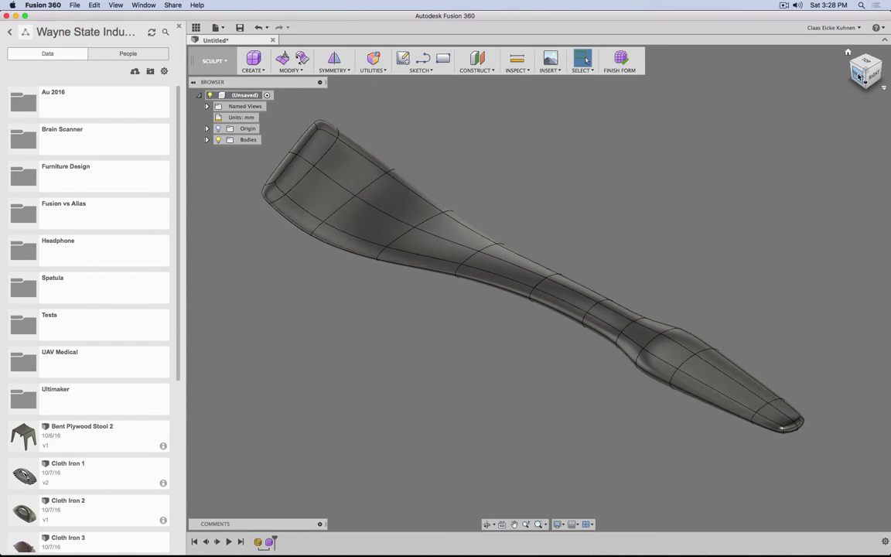
Check the T-Spline spatula in the front and top views and finish the form.
scroll(507, 222, "down", 2)
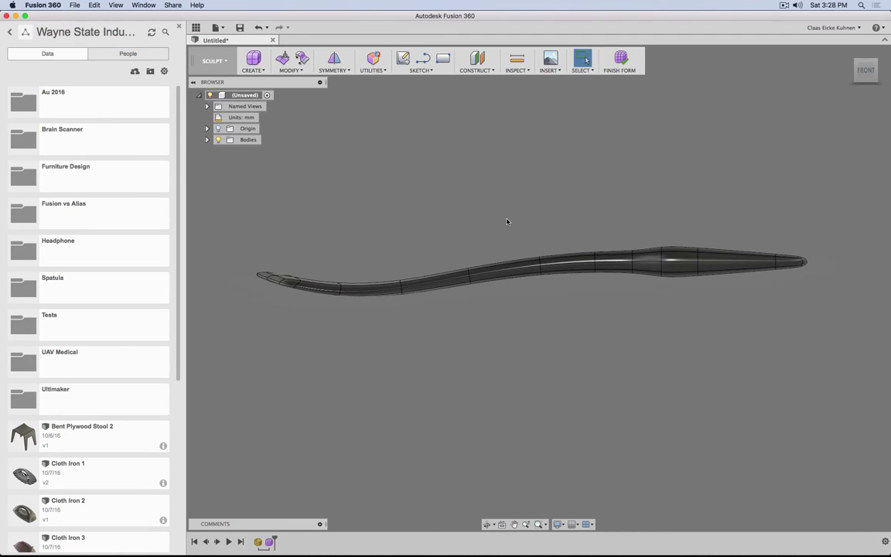
left_click(865, 60)
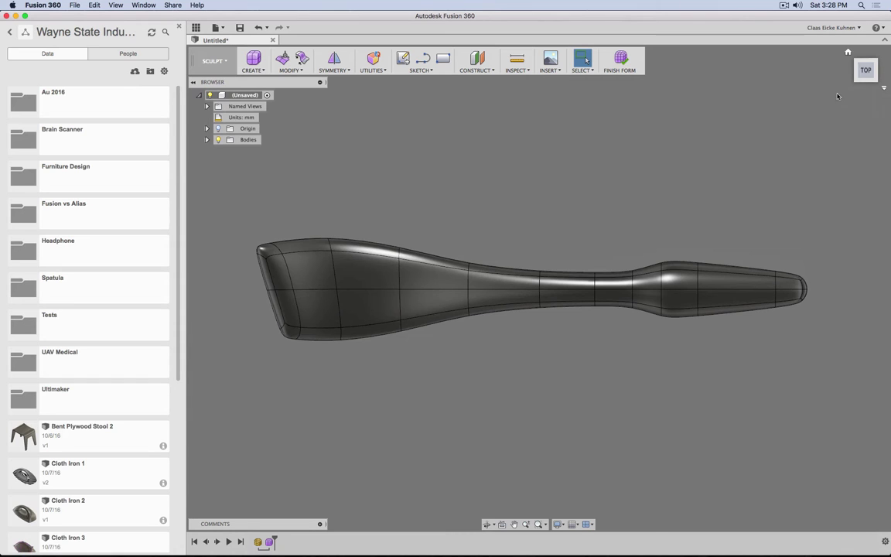
left_click(866, 88)
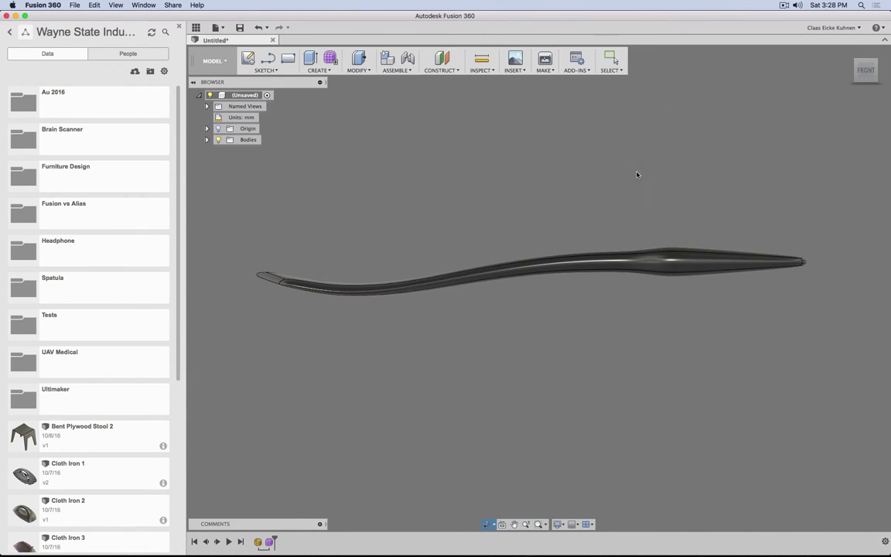
Examine the finished spatula's surfaces by selecting its broad face and side faces and viewing it from below, the top and the front.
middle_click_drag(637, 175, 557, 248, "shift")
left_click(541, 290)
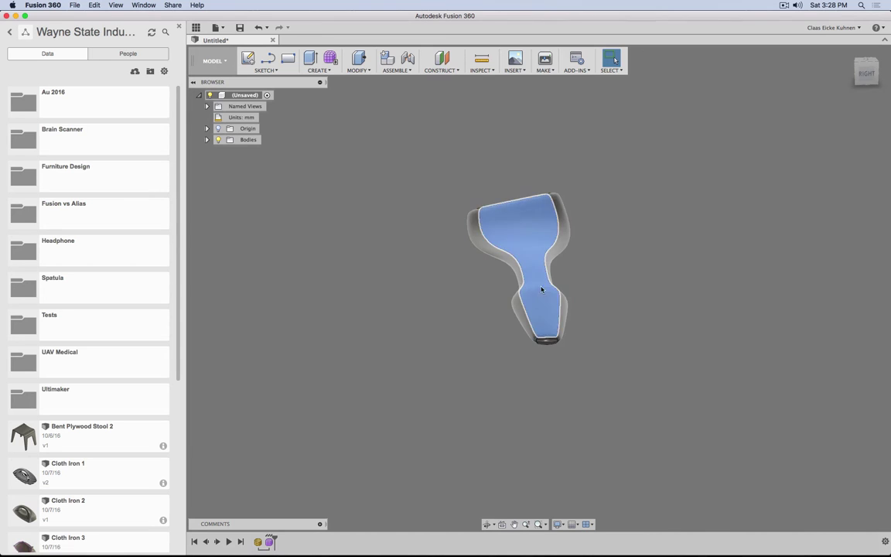
mouse_move(541, 291)
middle_mouse_down("shift")
mouse_move(606, 230)
mouse_move(532, 306)
middle_mouse_up("shift")
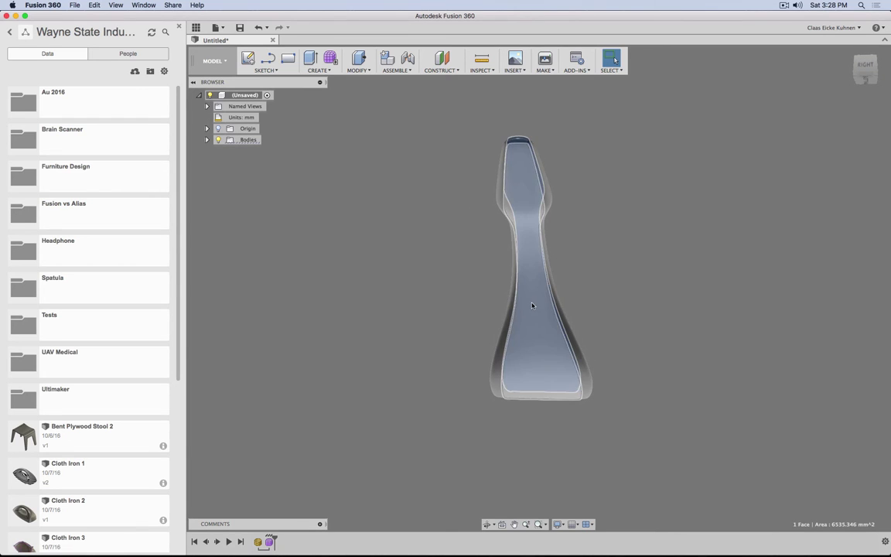
left_click(547, 190)
left_click(501, 192)
left_click(517, 144)
middle_click_drag(588, 143, 621, 206, "shift")
left_click(859, 68)
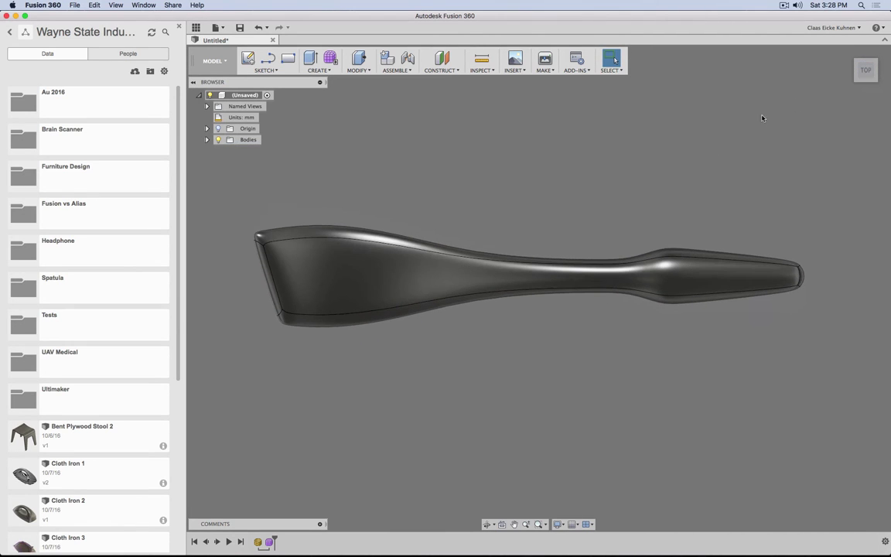
left_click(869, 90)
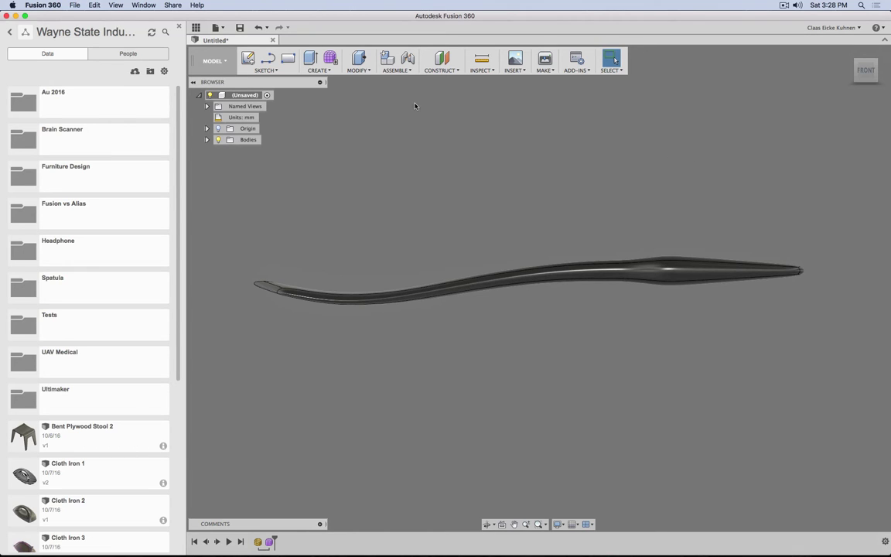
Create a new form and show the Red Spatula mesh body.
left_click(330, 58)
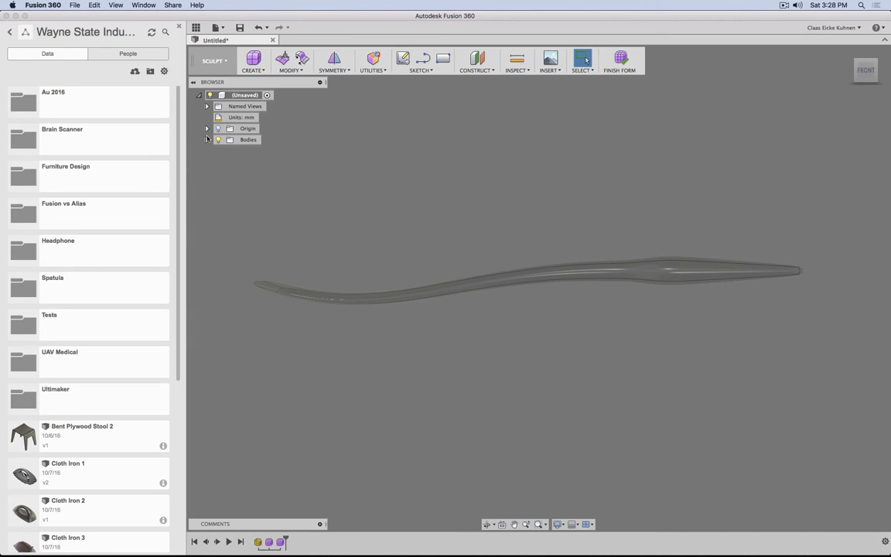
left_click(207, 140)
left_click(226, 151)
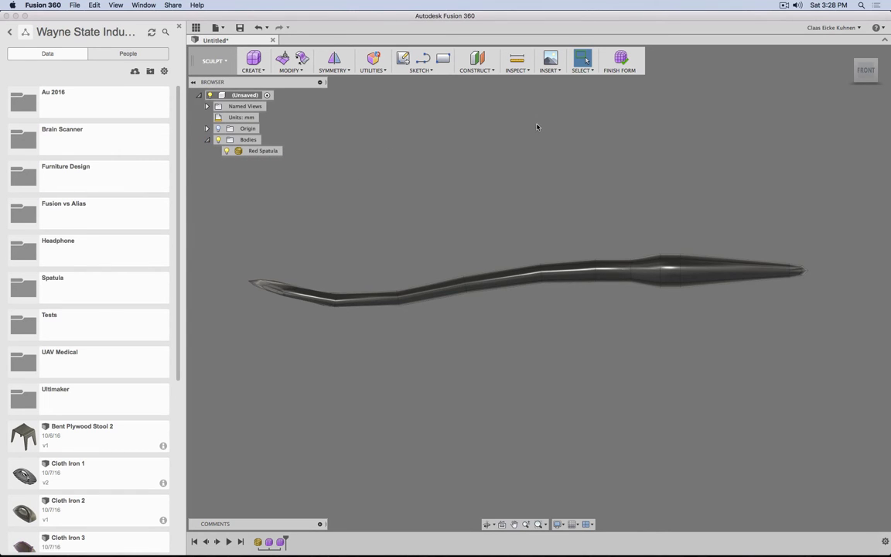
Convert the Red Spatula mesh into a T-Spline with the New Body operation, using the mesh selection filter.
left_click(520, 70)
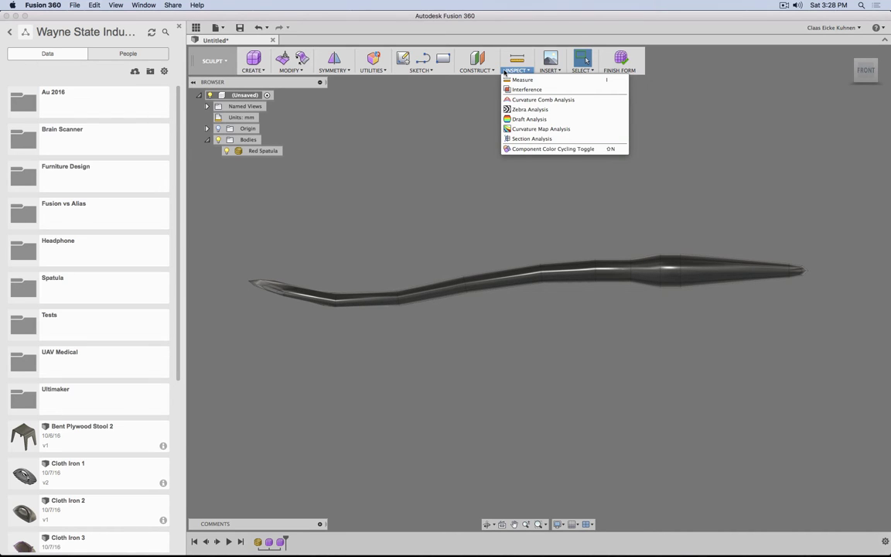
left_click(372, 70)
left_click(418, 116)
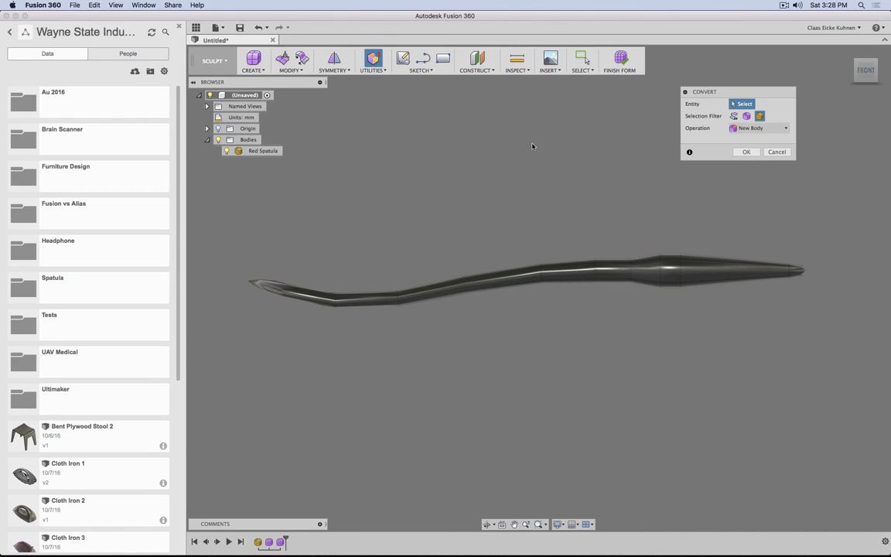
left_click(652, 279)
left_click(747, 151)
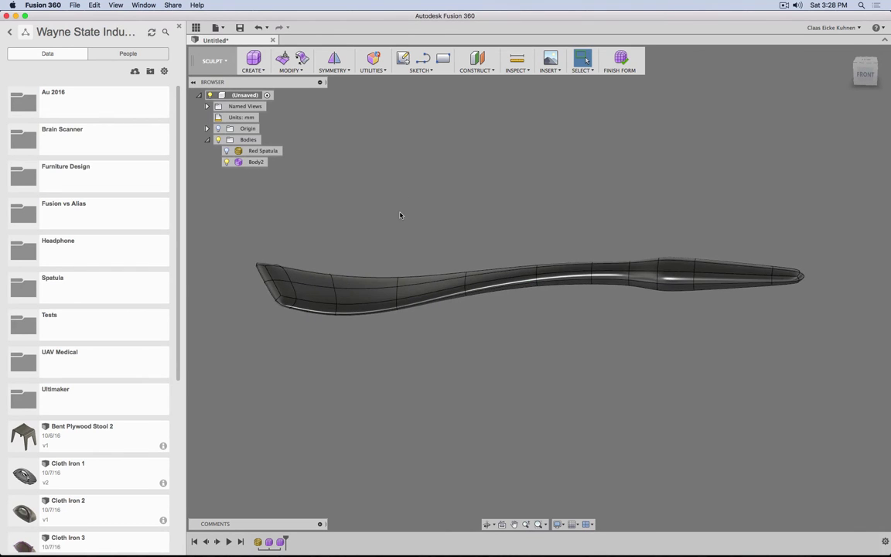
Start Thicken on the new T-Spline spatula body with the thicken type No Edge.
left_click(301, 71)
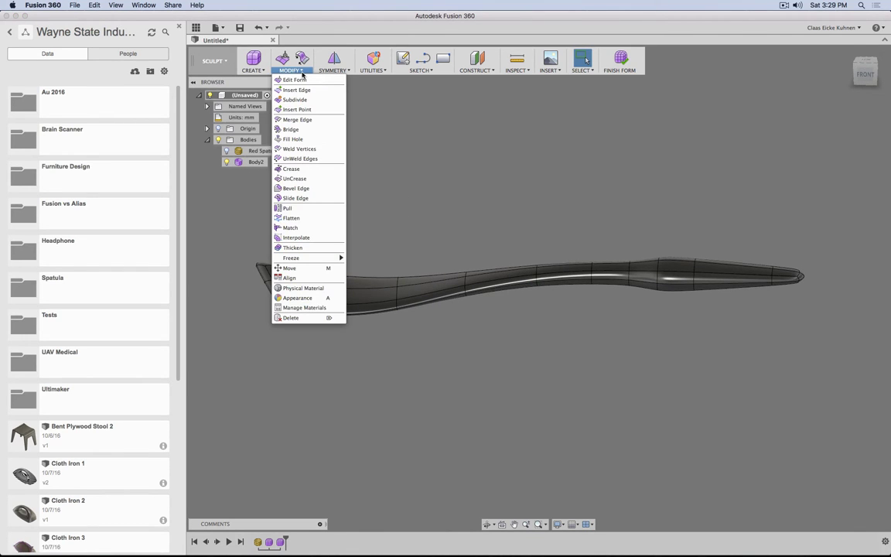
left_click(292, 248)
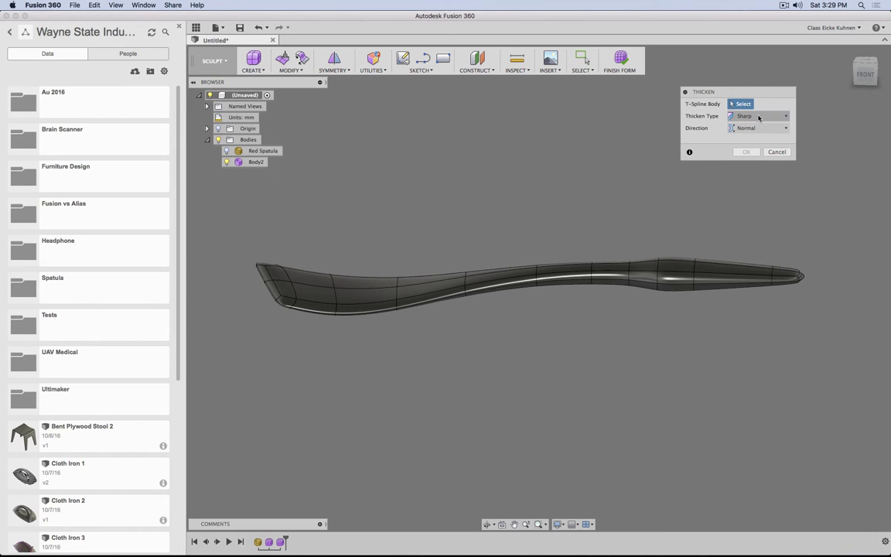
left_click(759, 117)
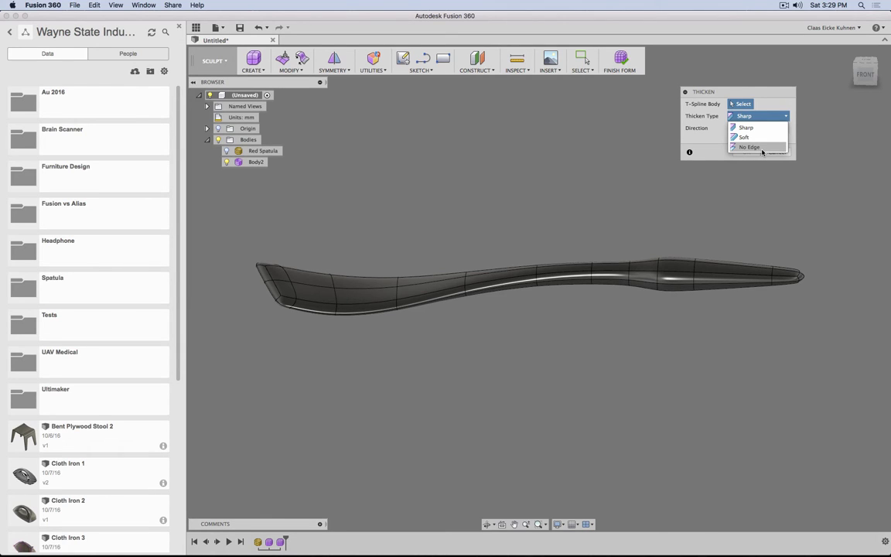
left_click(762, 152)
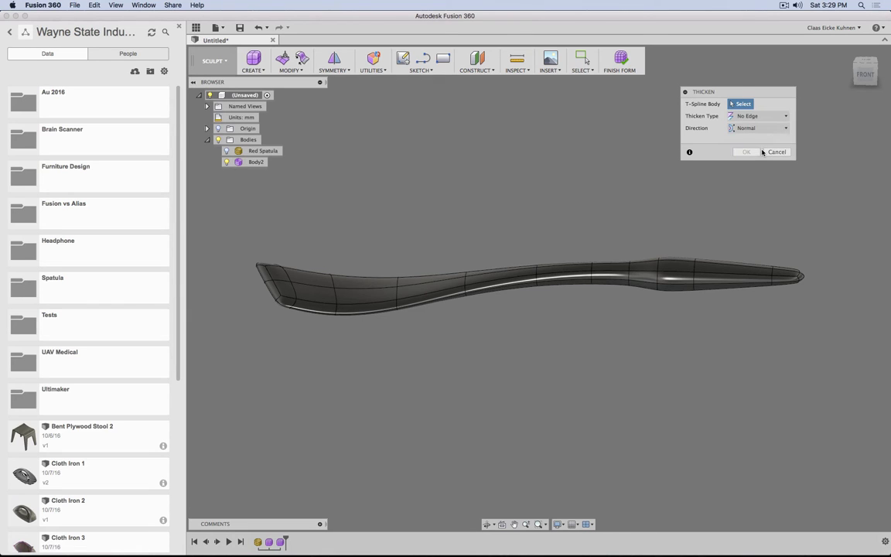
left_click(667, 267)
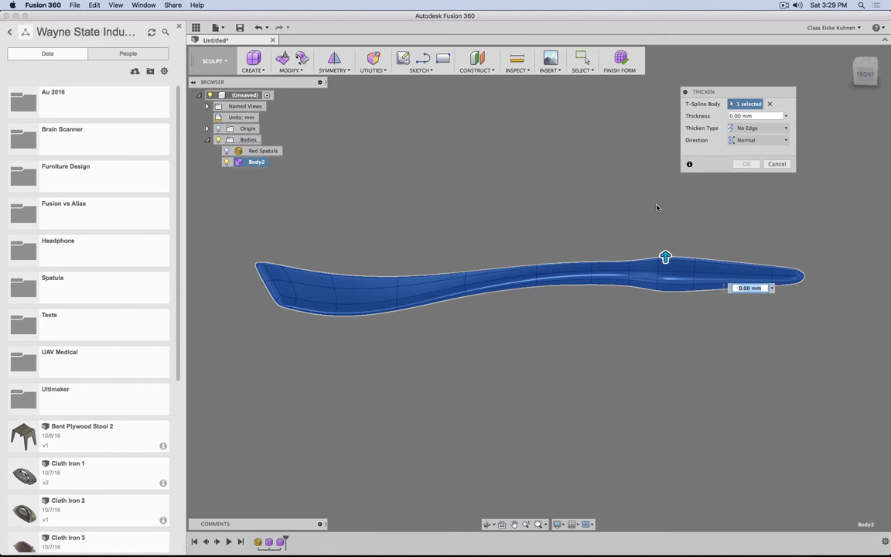
Set the thickness to -2 mm in the Normal direction and apply the thickening.
left_click(866, 74)
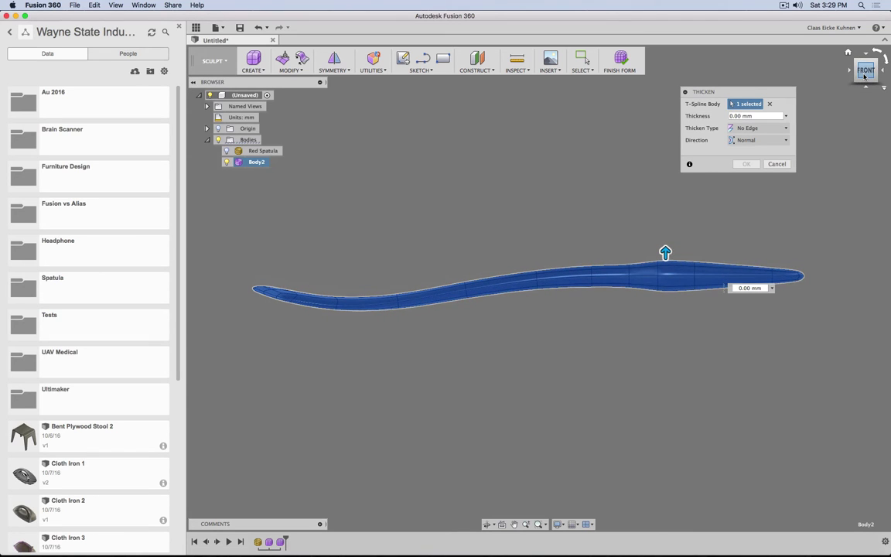
left_click(739, 287)
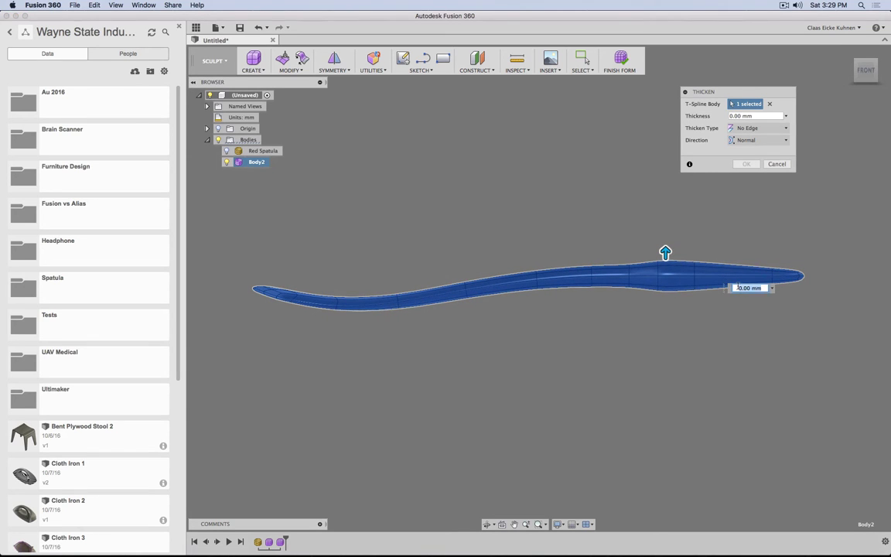
type("1")
key("Return")
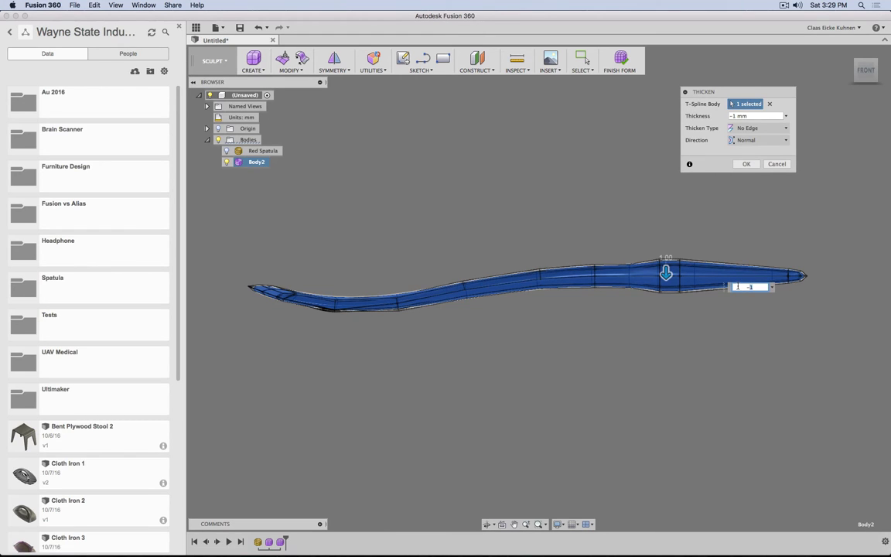
type("-2")
key("Return")
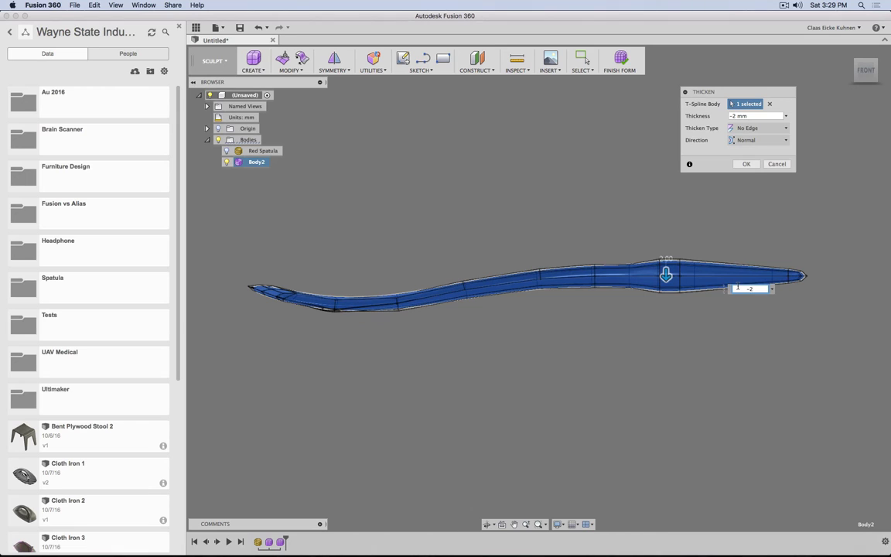
left_click(752, 140)
left_click(748, 153)
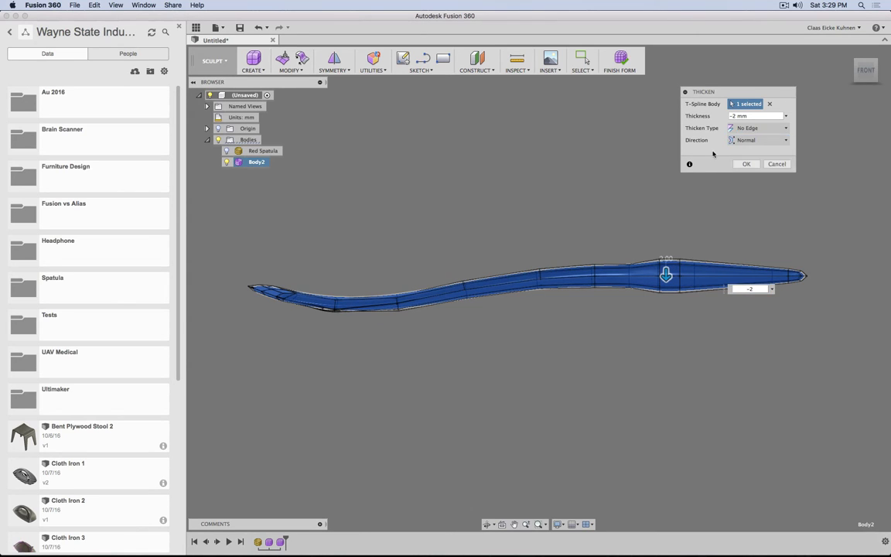
left_click(747, 164)
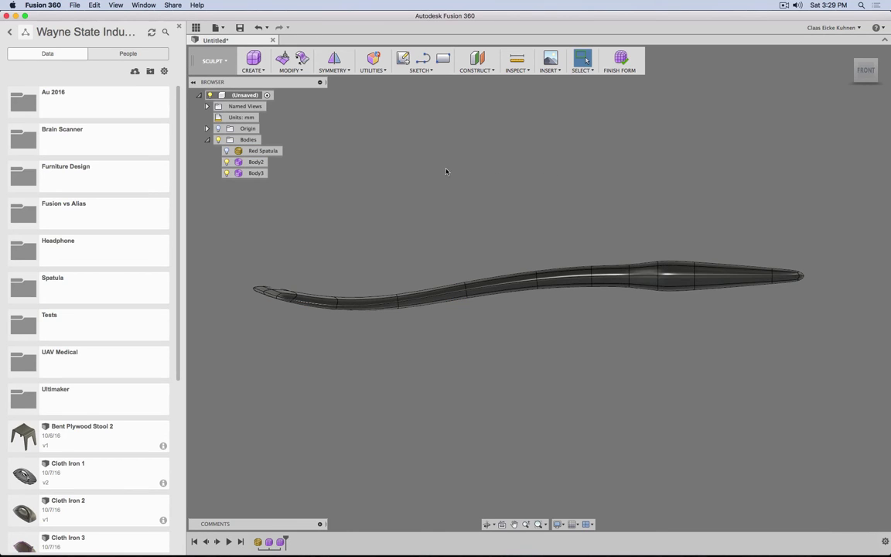
Rename Body2 as Normal and Body3 as 2mm Offset.
double_click(256, 162)
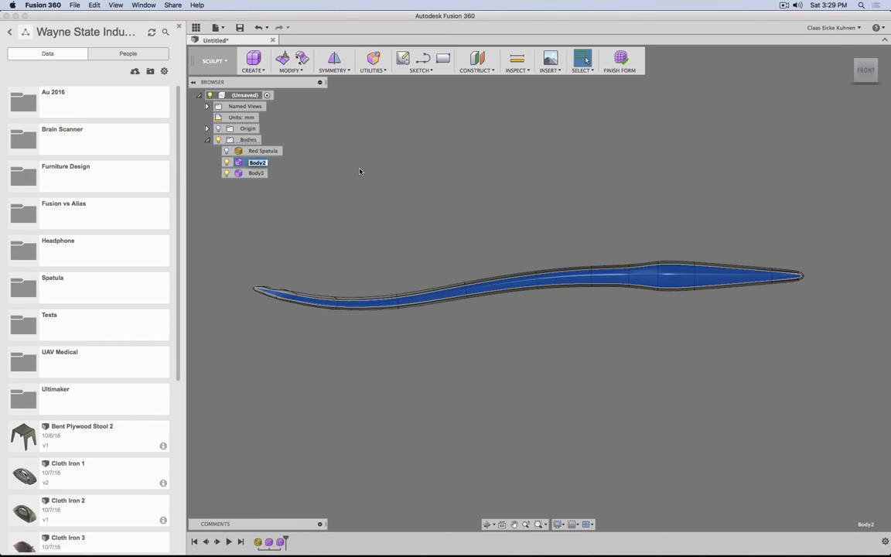
type("Normal")
left_click(350, 185)
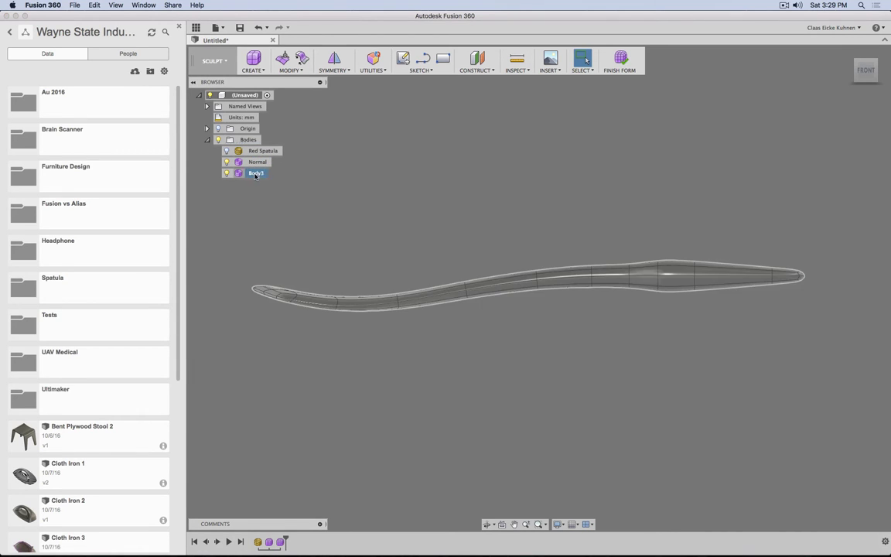
double_click(257, 173)
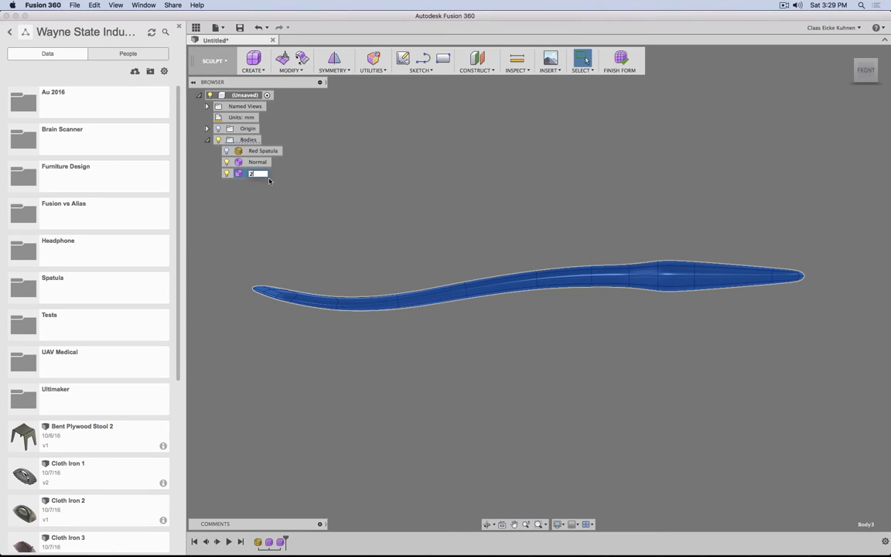
type("2mm Offset")
key("Return")
Try to finish the form and check which surface the Normal body represents.
left_click(623, 60)
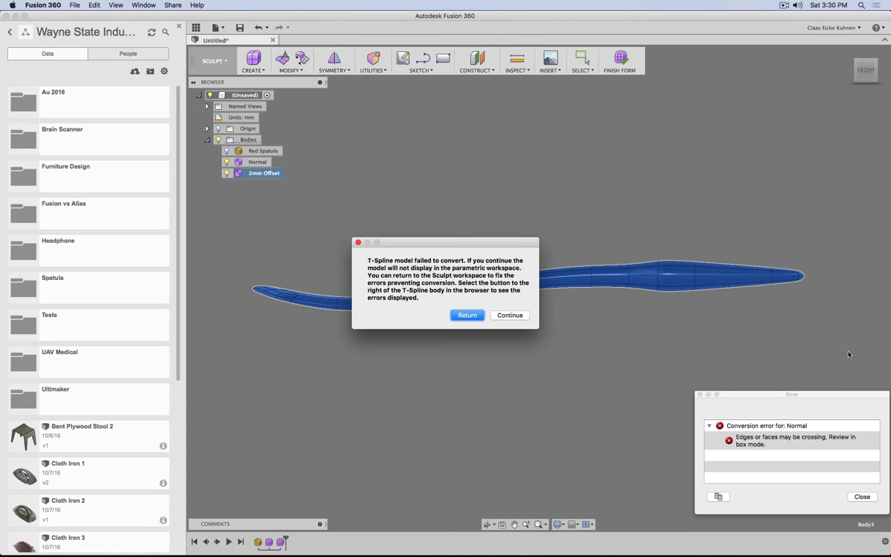
left_click(508, 315)
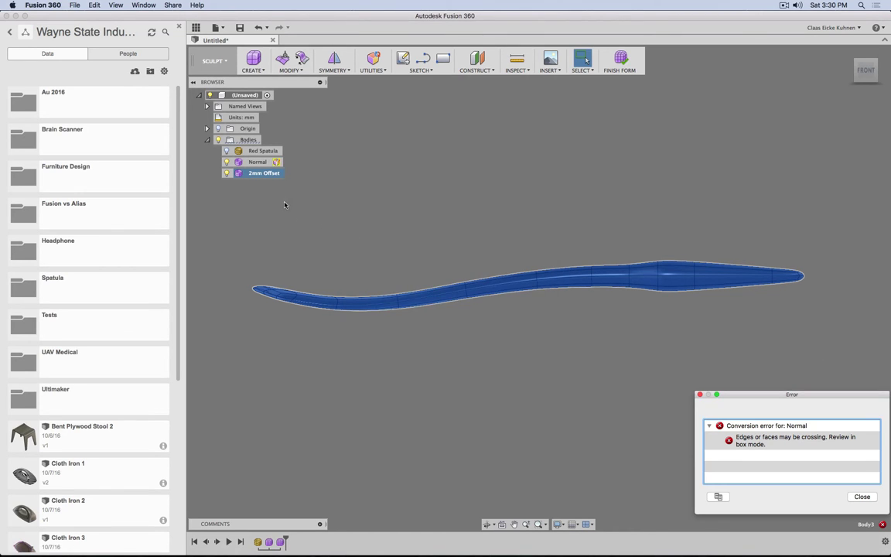
left_click(255, 161)
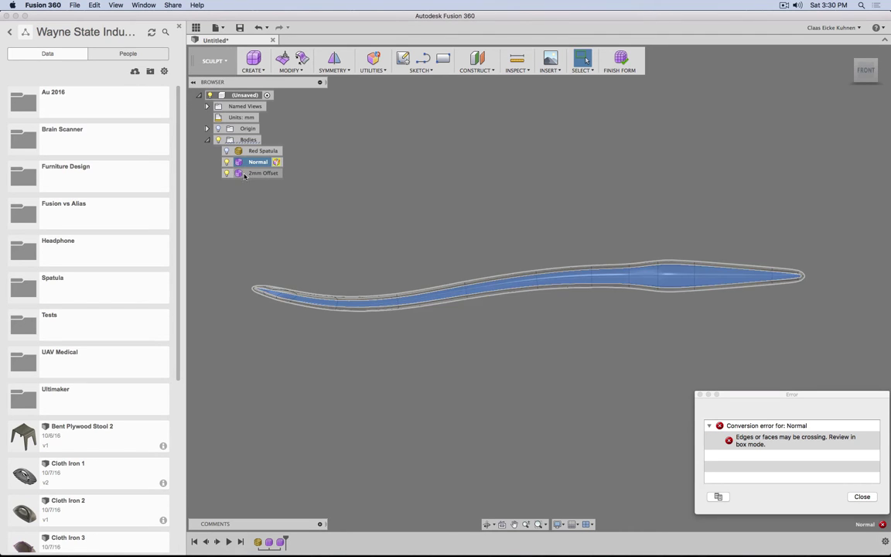
left_click(305, 185)
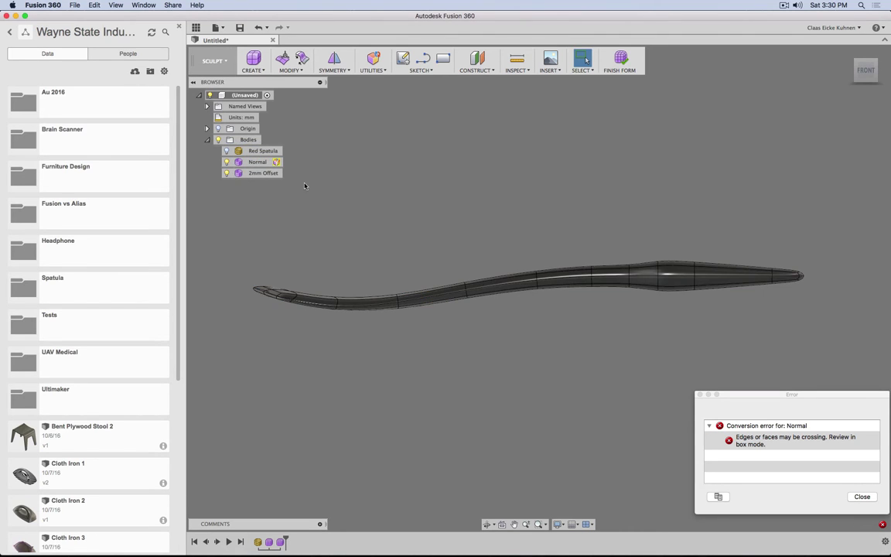
Delete the Normal body and rename the 2mm Offset body as Normal.
left_click(256, 161)
key("Delete")
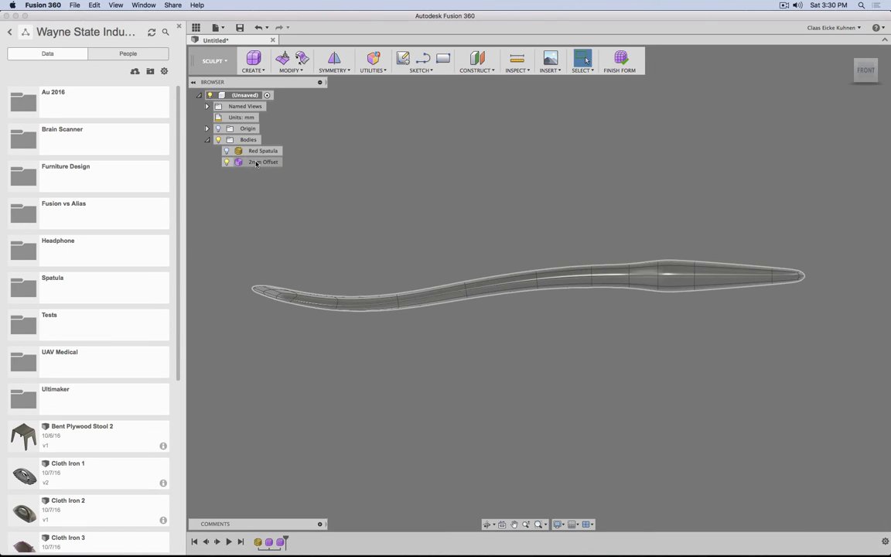
double_click(265, 162)
type("Normal")
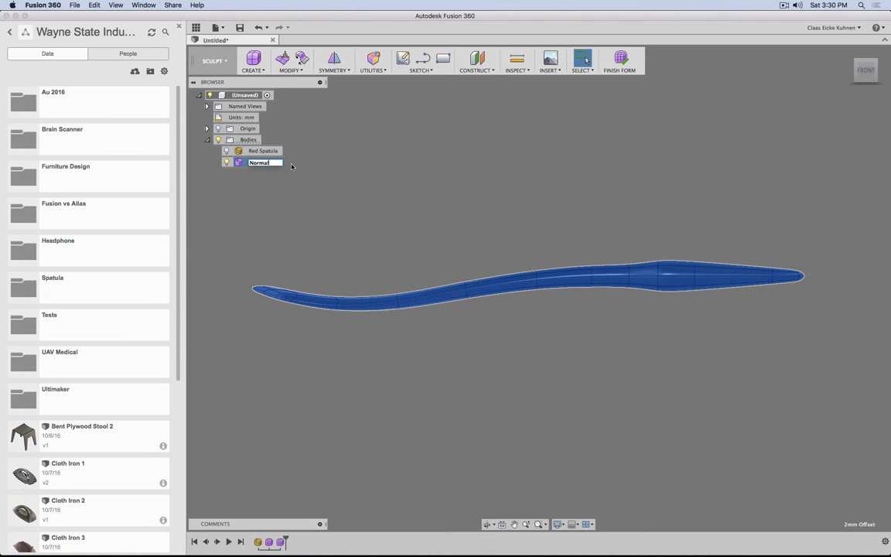
key("Return")
left_click(339, 72)
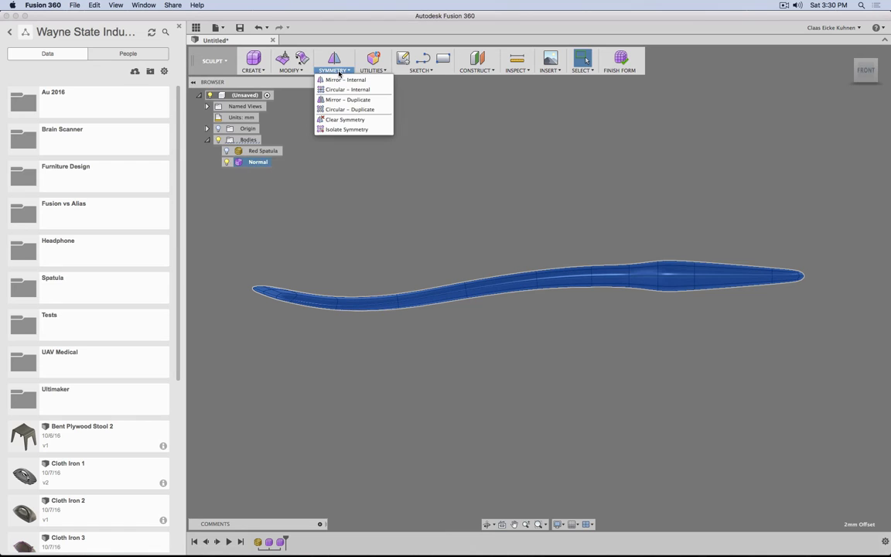
left_click(290, 70)
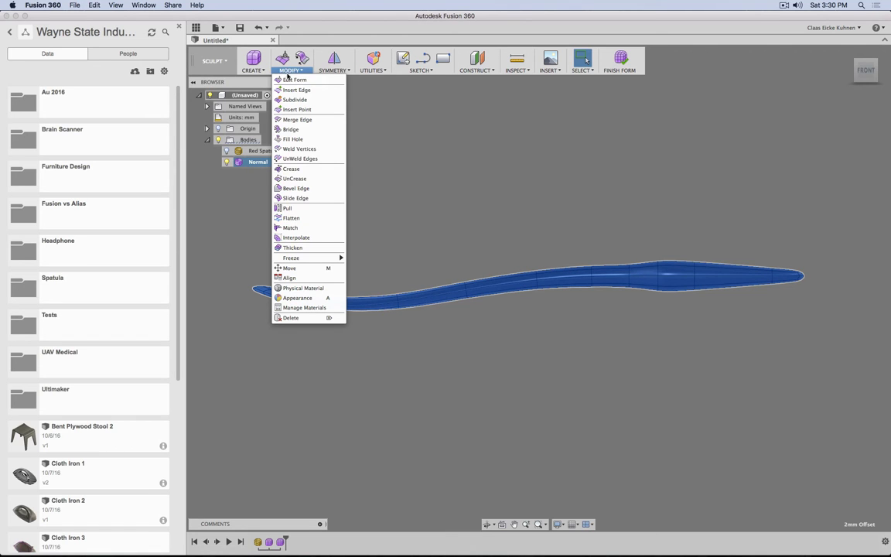
left_click(320, 248)
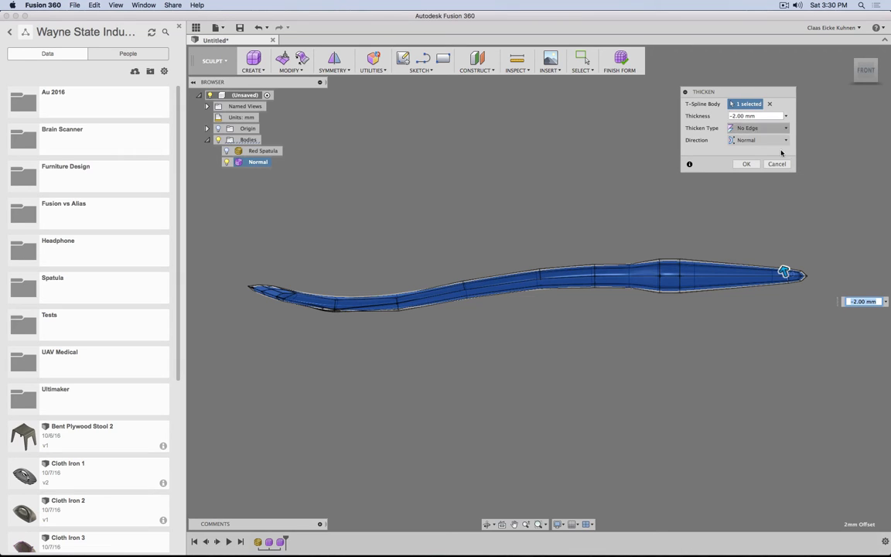
left_click(779, 165)
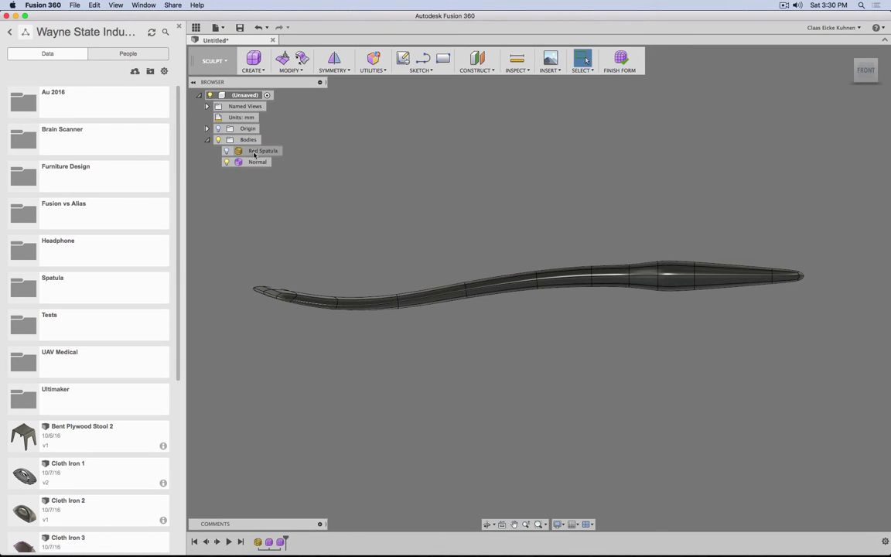
Show the Red Spatula mesh and delete the Normal body.
left_click(226, 151)
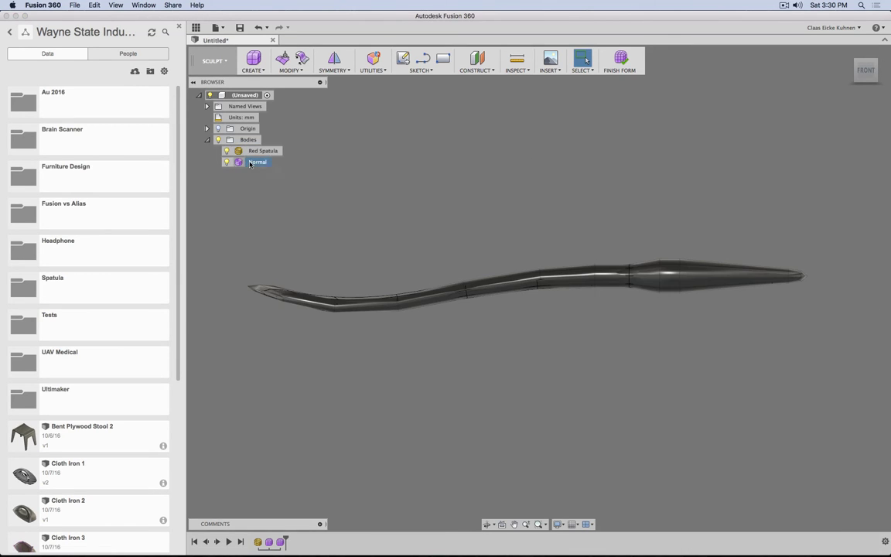
left_click(249, 161)
key("Delete")
Convert the Red Spatula mesh into a T-Spline as a new body.
left_click(375, 62)
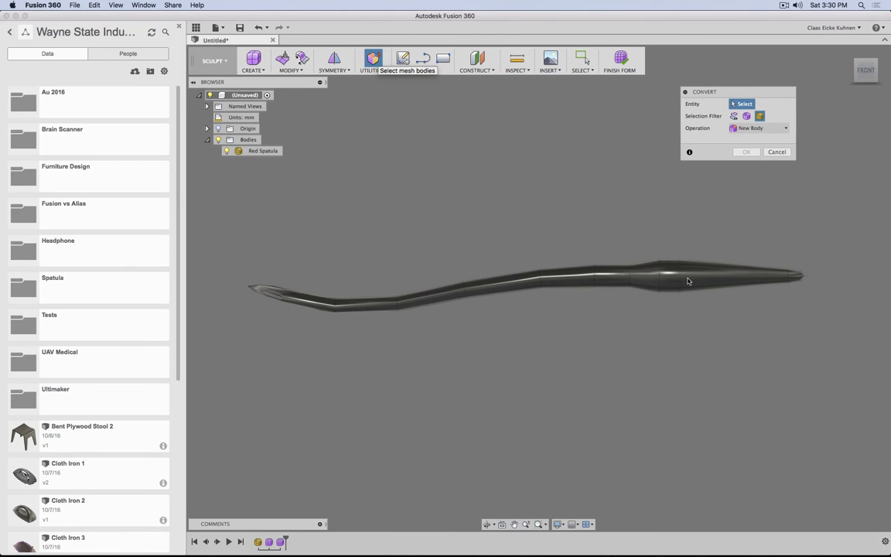
left_click(660, 290)
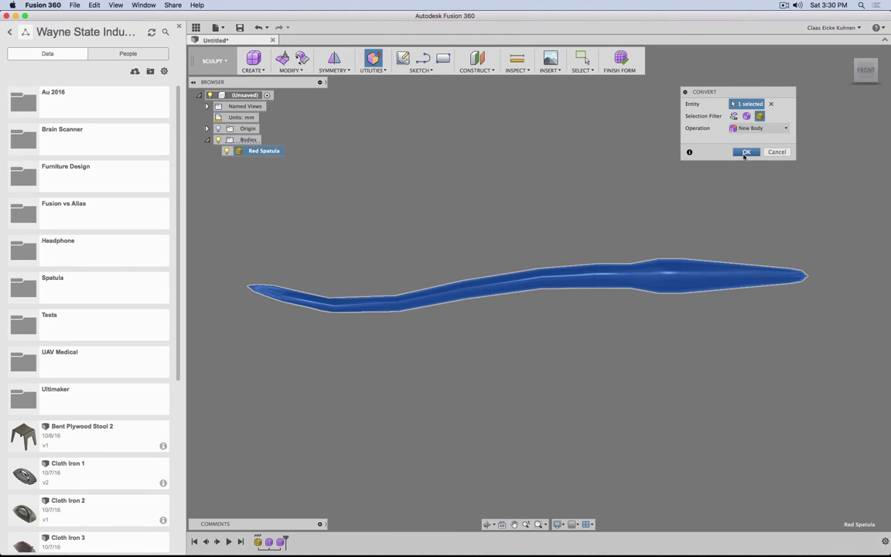
left_click(746, 152)
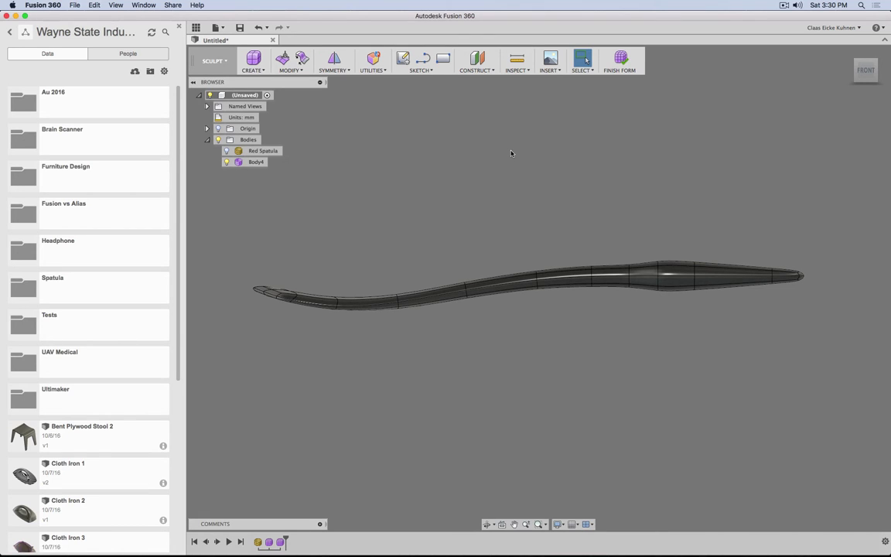
Thicken the newly converted T-Spline body by -1 mm with No Edge in the Normal direction.
left_click(306, 70)
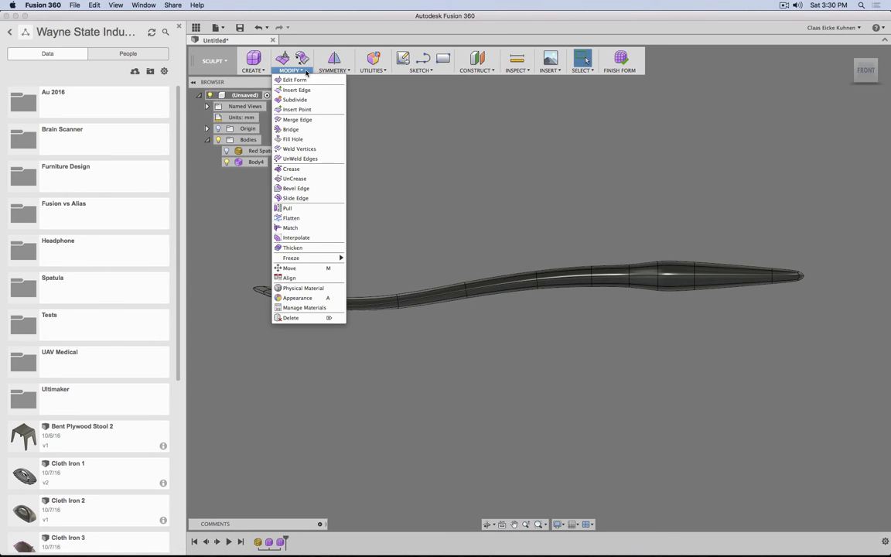
left_click(313, 249)
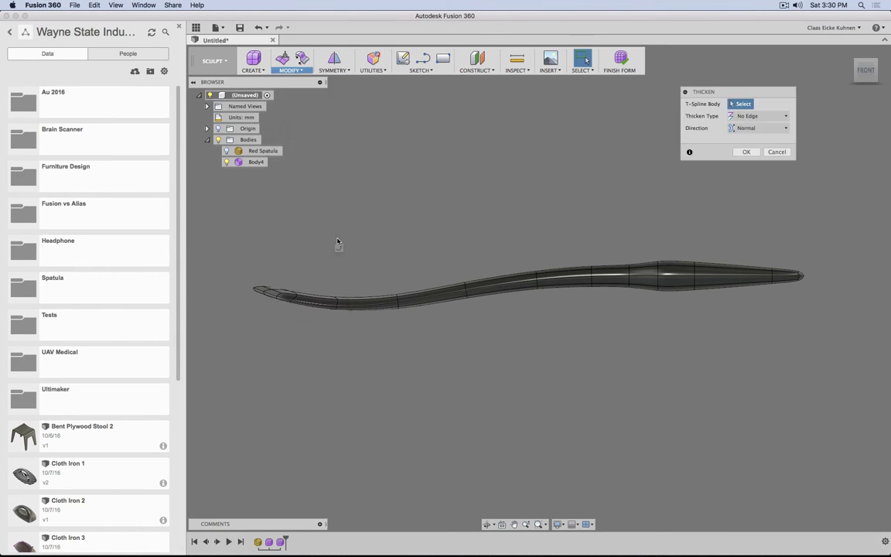
left_click(660, 285)
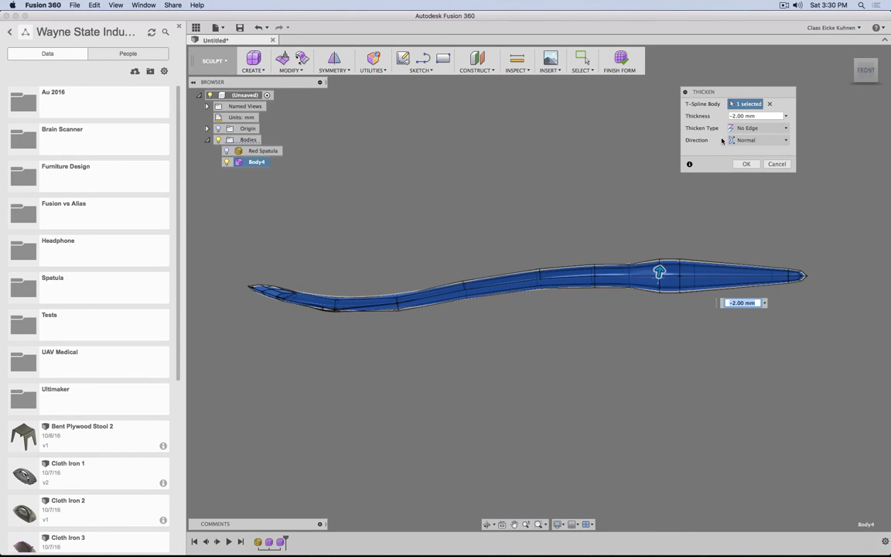
scroll(699, 267, "up", 5)
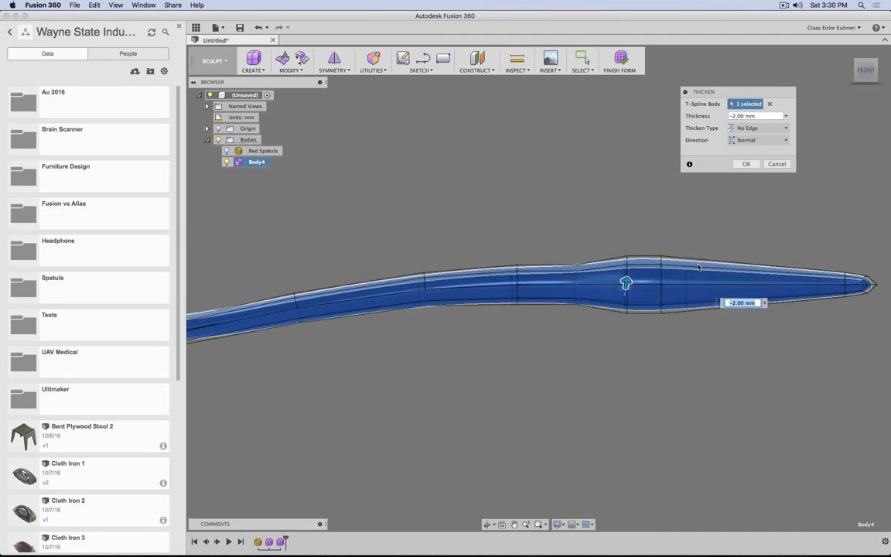
scroll(699, 267, "up", 4)
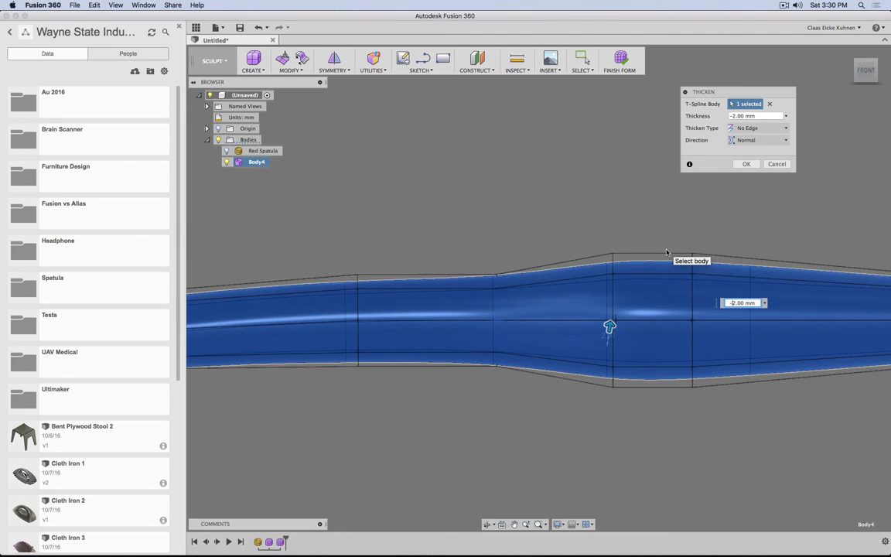
key("Return")
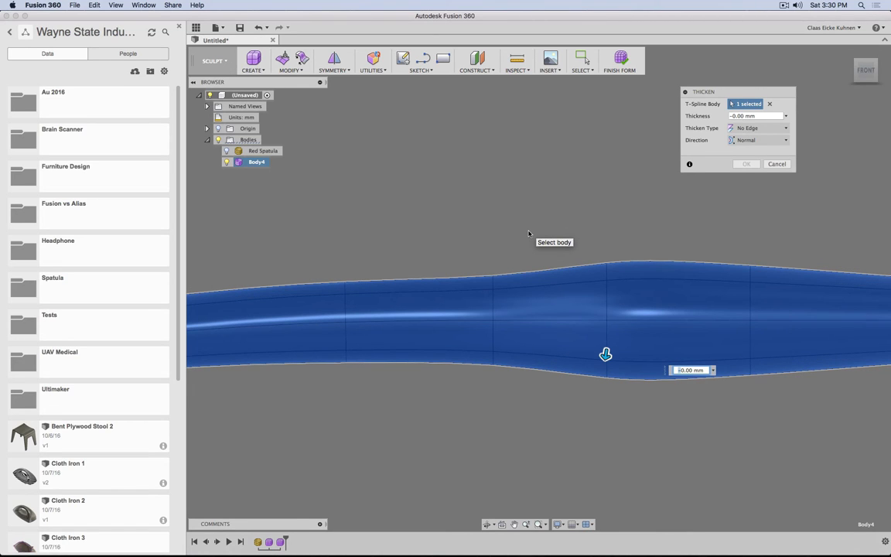
key("Delete")
type("1")
key("Return")
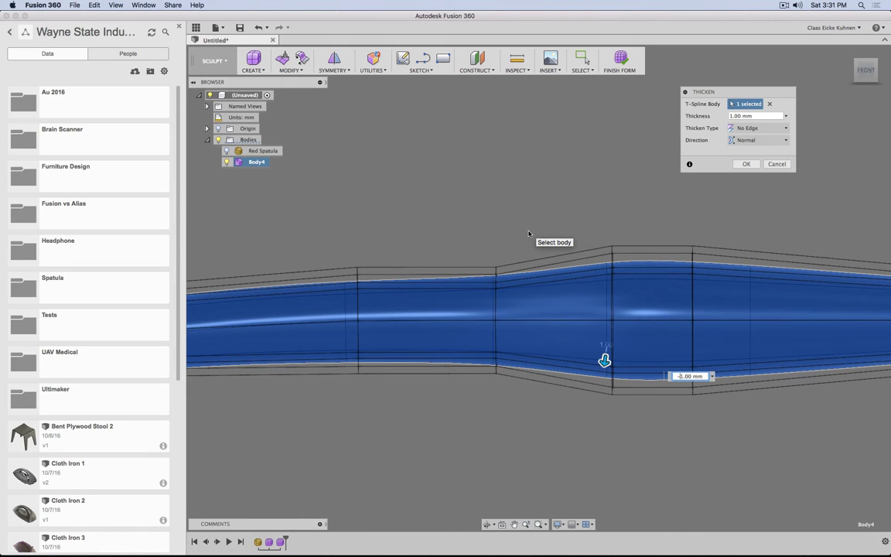
type("-")
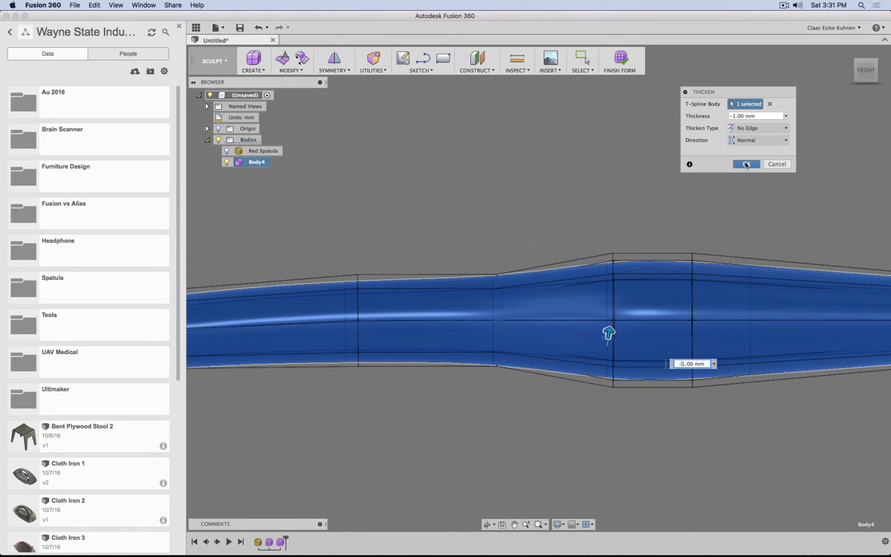
key("Return")
Hide Body5 to compare the two surfaces, and delete Body5.
middle_click_drag(357, 226, 544, 193, "shift")
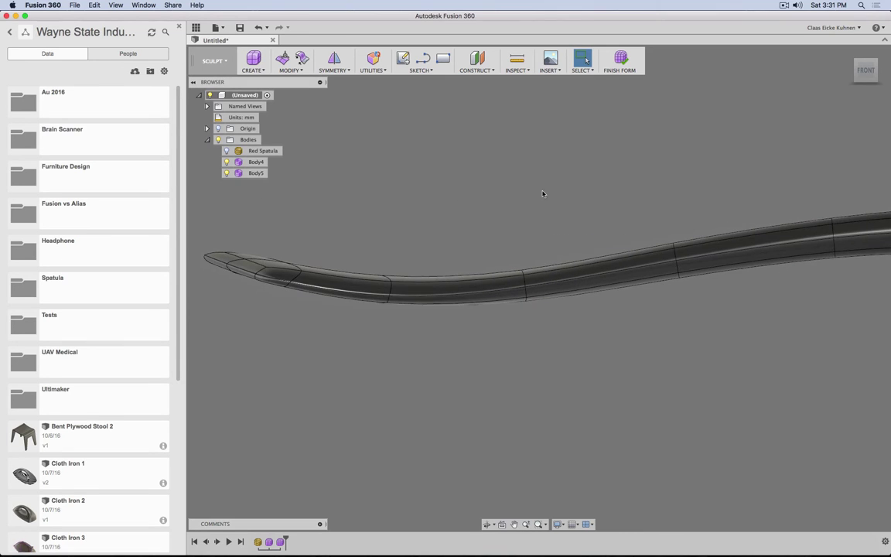
left_click(226, 174)
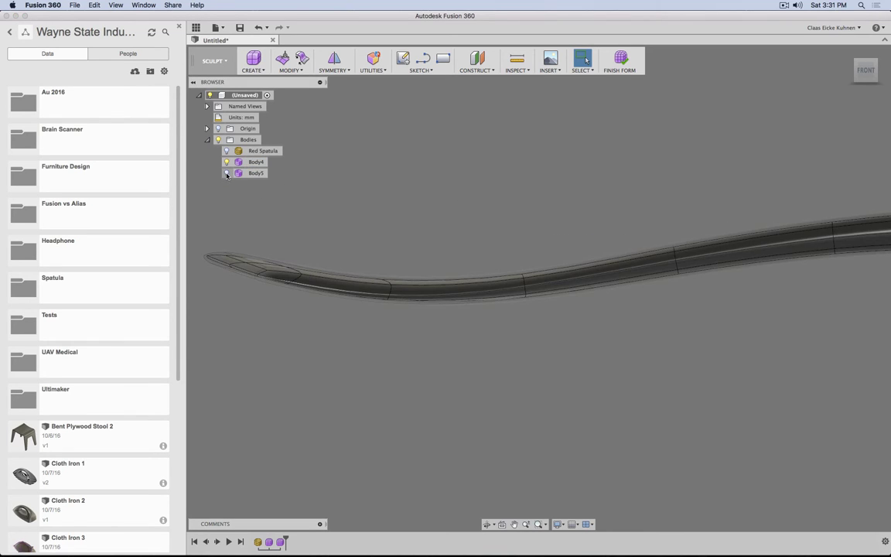
left_click(241, 172)
key("Delete")
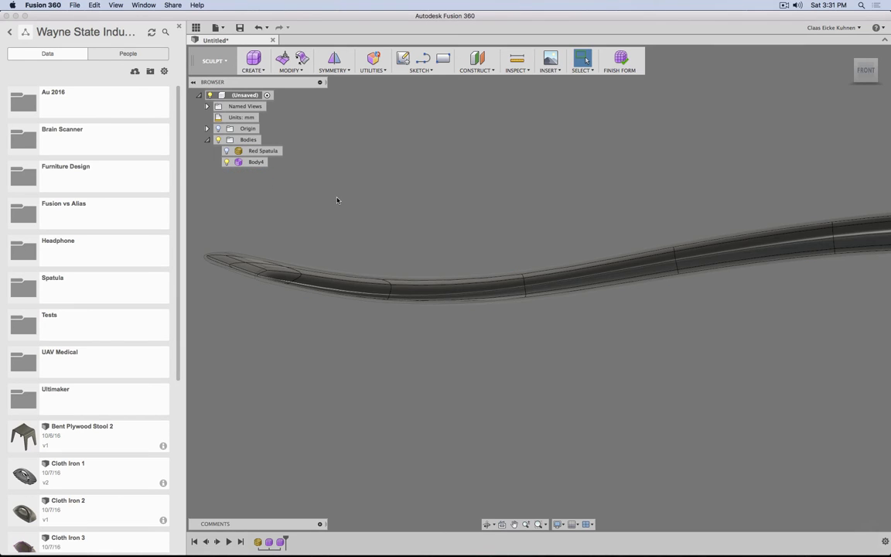
Finish the form to check the resulting model bodies, and reopen the last form for editing.
left_click(621, 62)
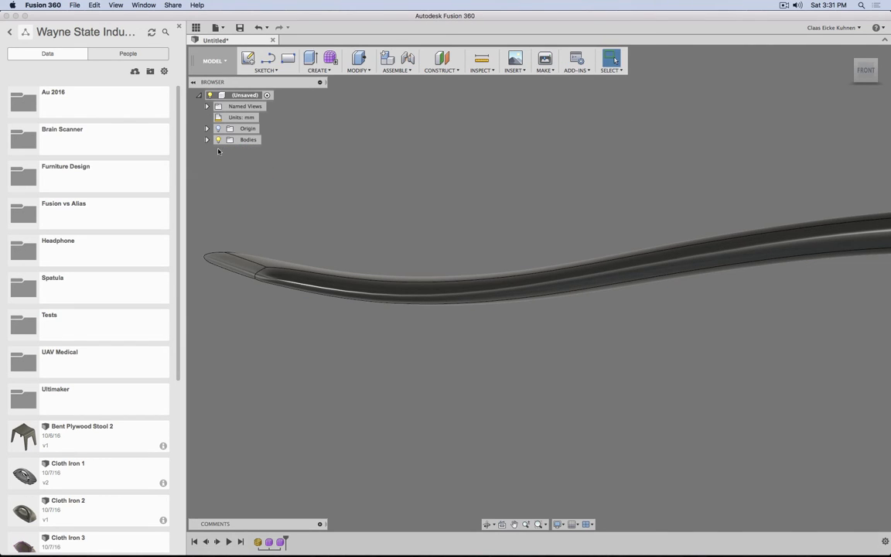
left_click(208, 140)
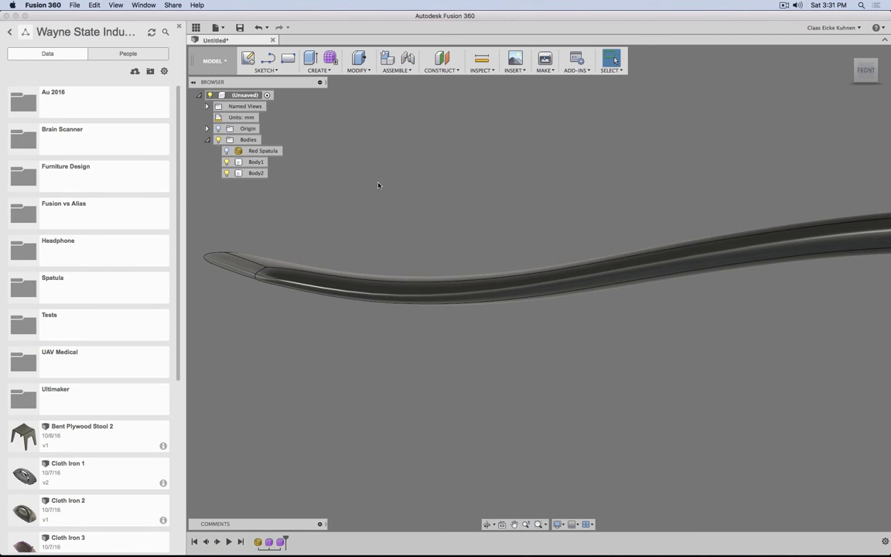
double_click(282, 543)
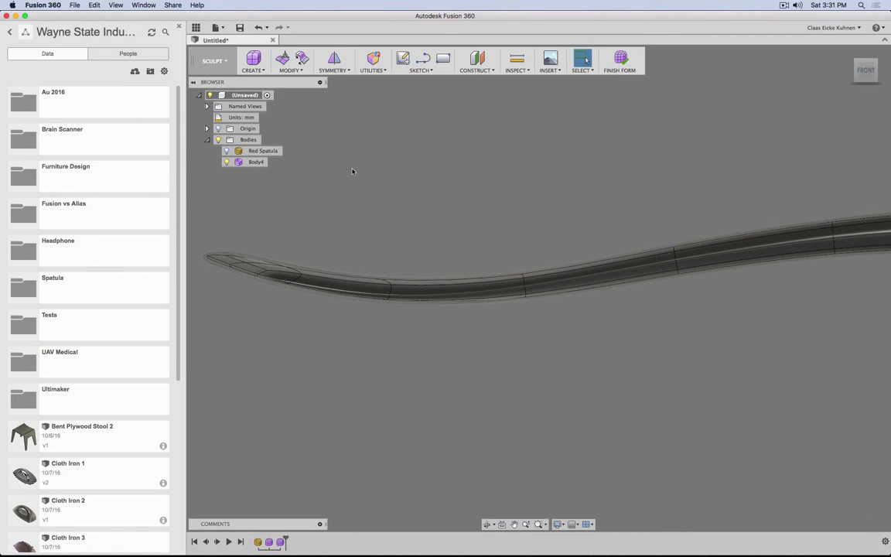
Rename Body4 as 1mm.
double_click(256, 162)
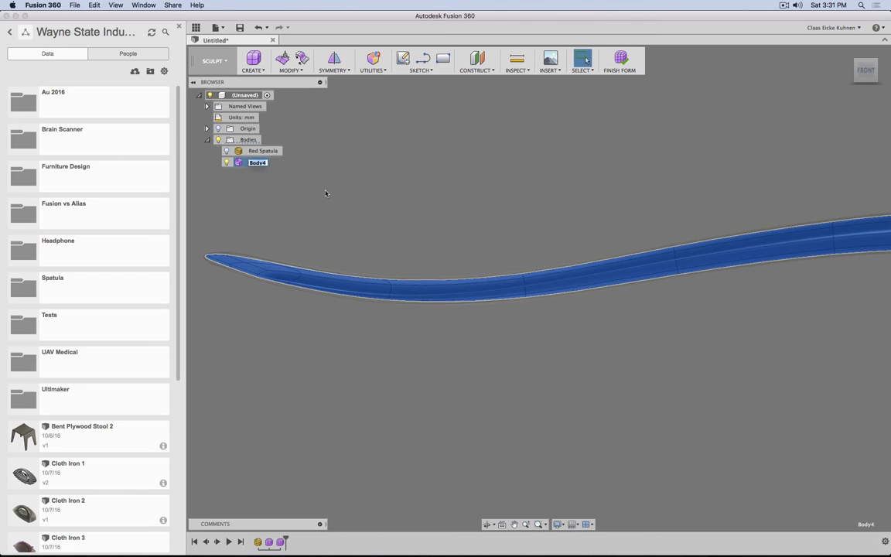
type("1mm")
left_click(398, 160)
Thicken the 1mm body by -1 mm with No Edge in the Normal direction.
left_click(332, 71)
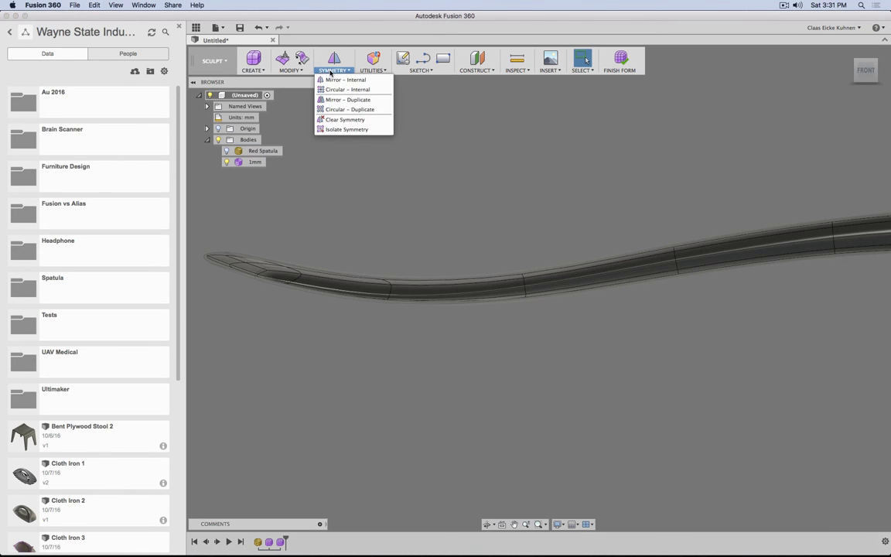
mouse_move(294, 71)
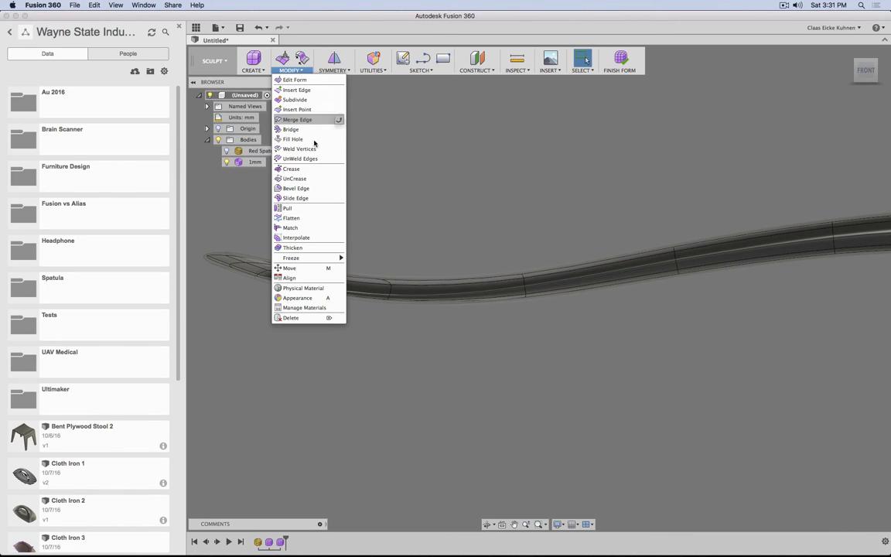
left_click(306, 247)
left_click(602, 283)
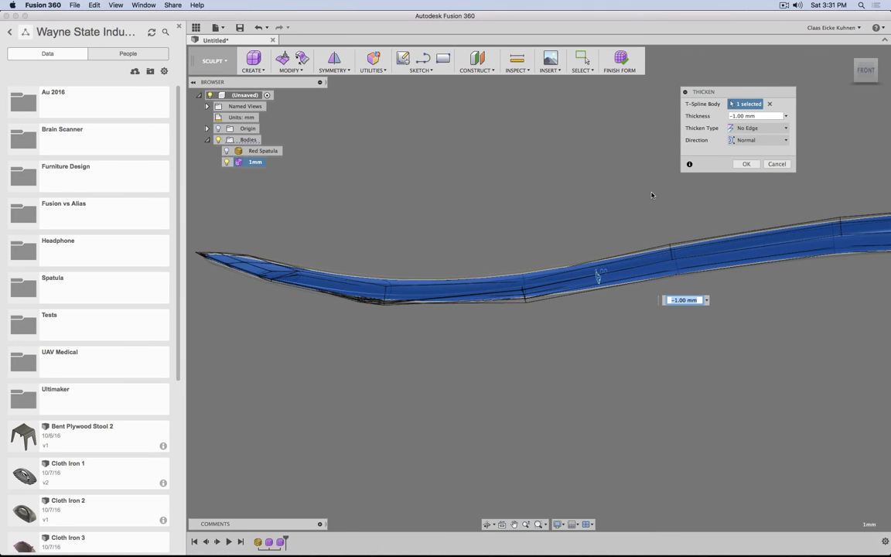
key("Return")
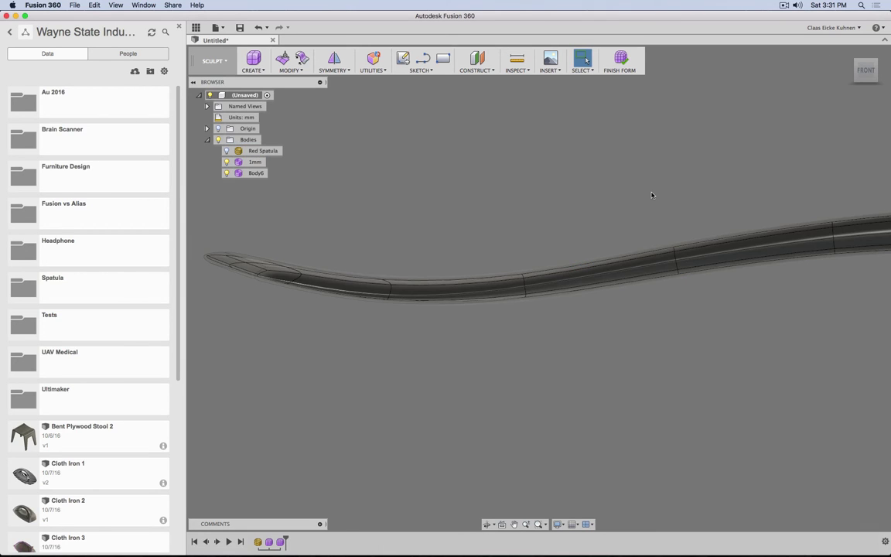
Toggle the visibility of the 1mm body and Body6 to compare the surface each one represents.
left_click(228, 174)
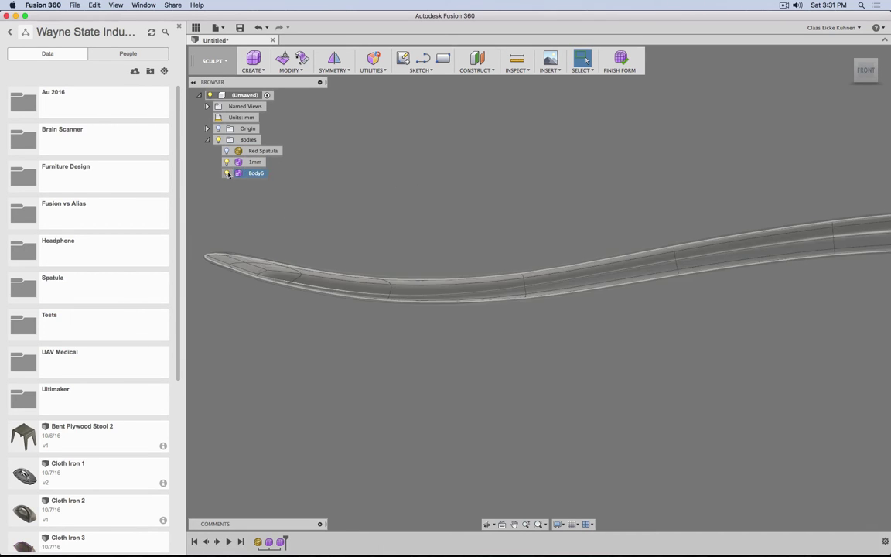
left_click(225, 174)
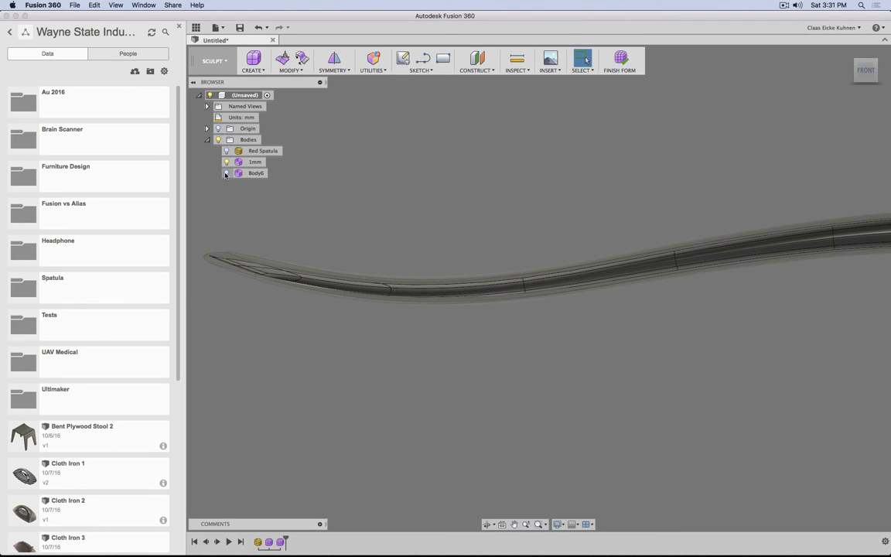
left_click(226, 163)
left_click(226, 163)
left_click(226, 174)
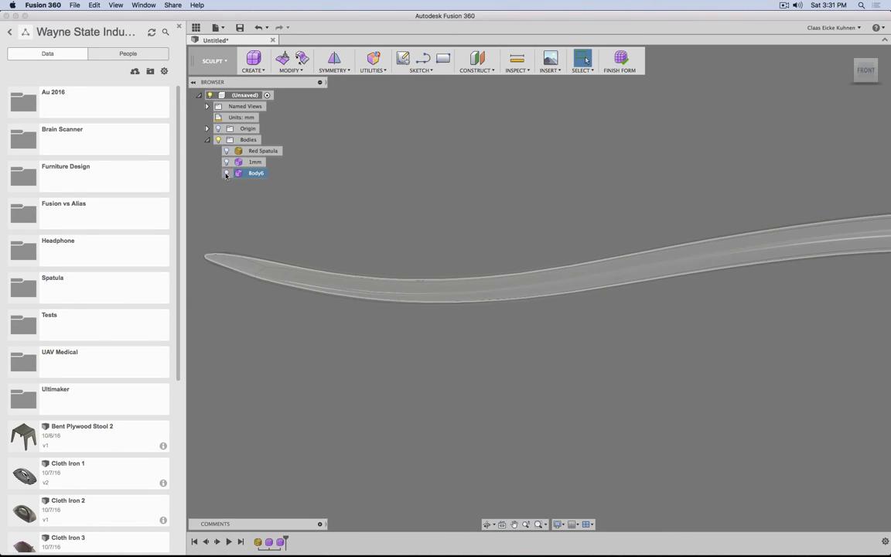
left_click(226, 174)
left_click(226, 174)
left_click(226, 163)
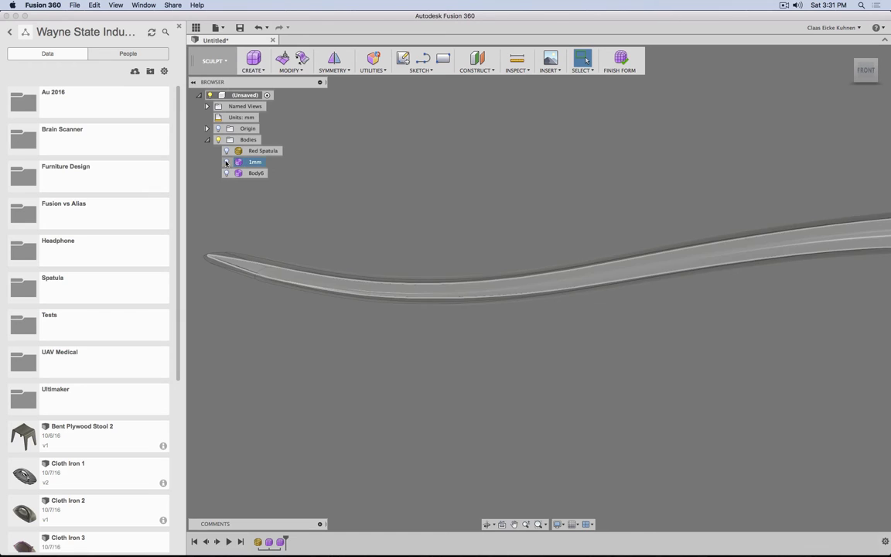
Try to finish the form, continuing past the 1mm body's conversion error, and undo back into form editing and through the latest visibility changes.
left_click(620, 60)
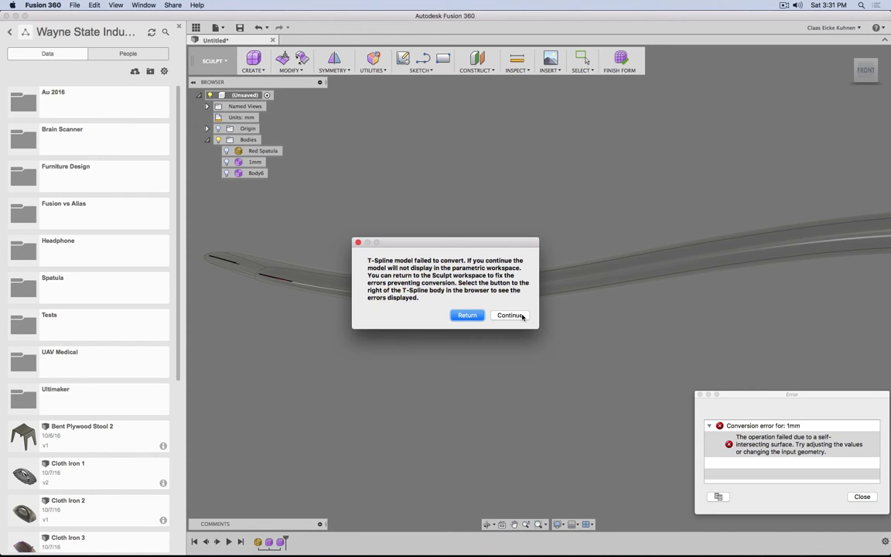
left_click(521, 316)
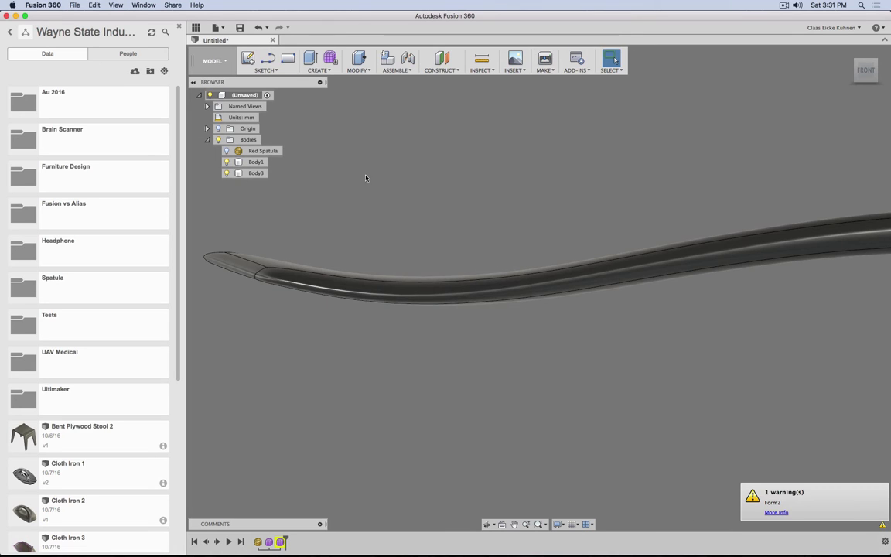
key("super+z")
key("super+z")
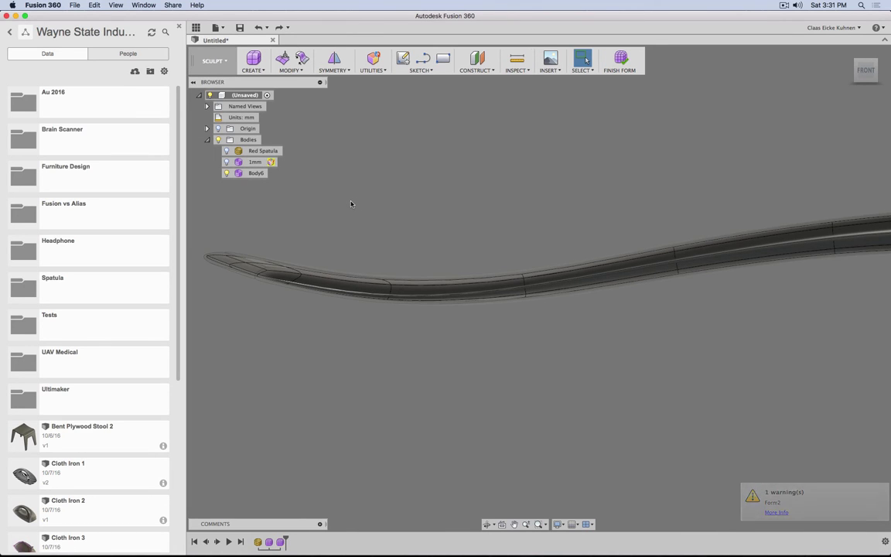
key("super+z")
key("super+z")
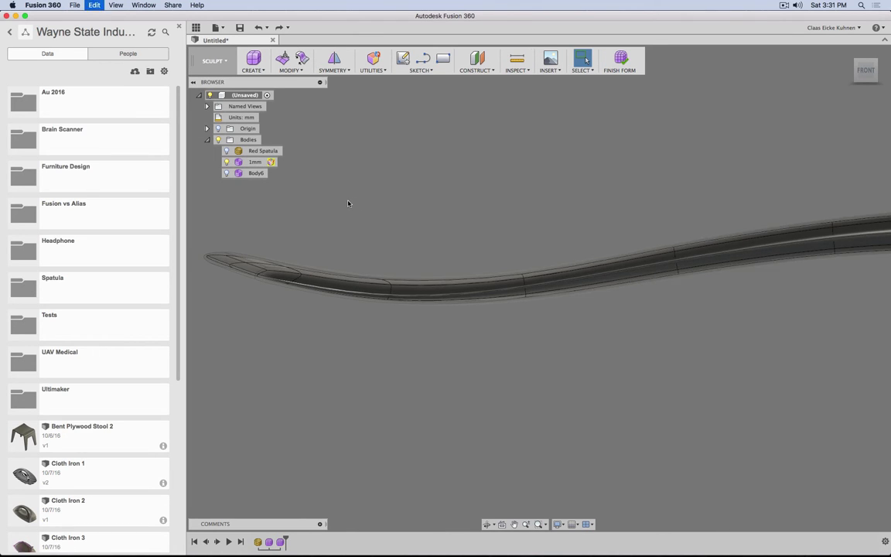
Leave form editing and rename Body2 as Core.
key("super+z")
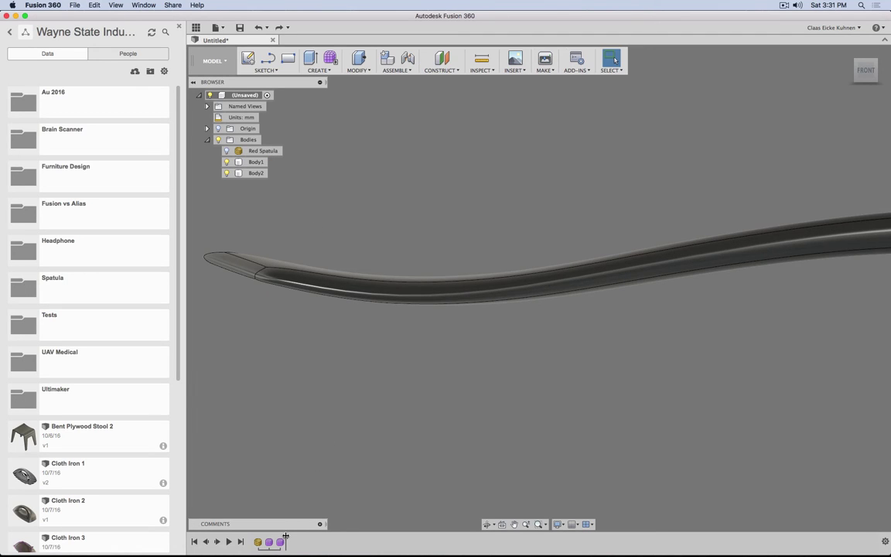
left_click(257, 175)
double_click(258, 174)
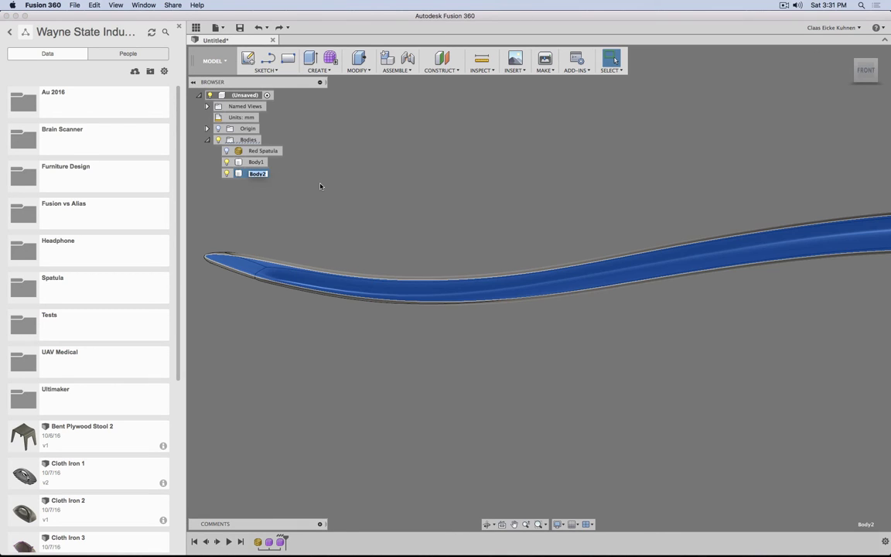
type("Core")
key("Return")
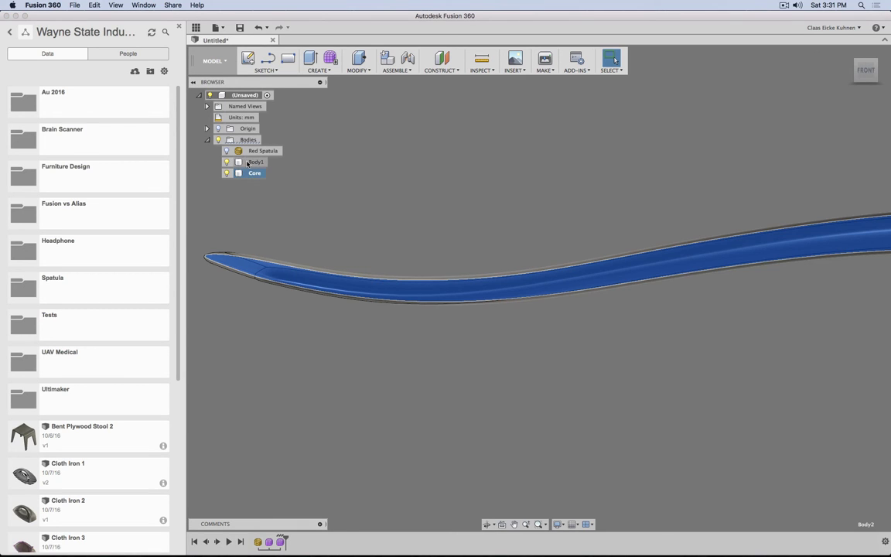
Rename Body1 as Outside.
left_click(257, 163)
double_click(256, 162)
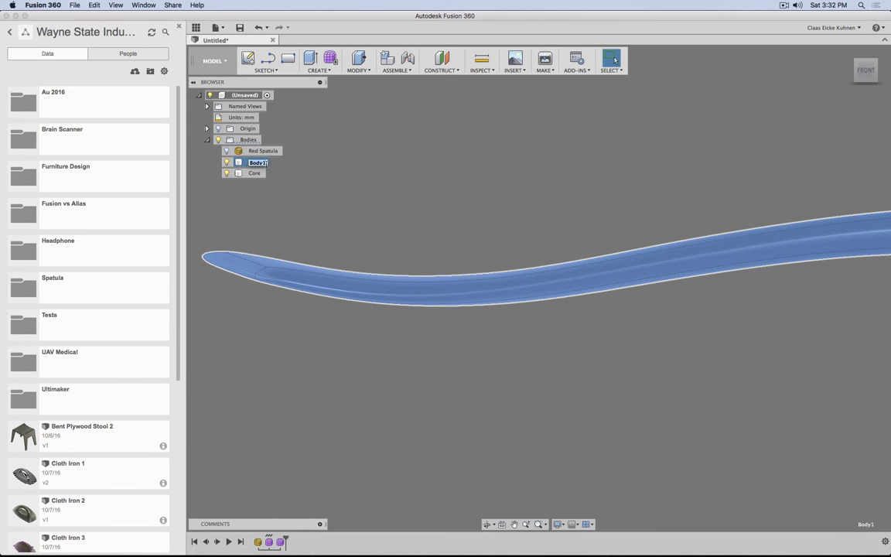
type("Cutside")
key("Return")
Examine the offset between the Core and Outside bodies along the blade and handle in top and front views.
scroll(493, 303, "down", 5)
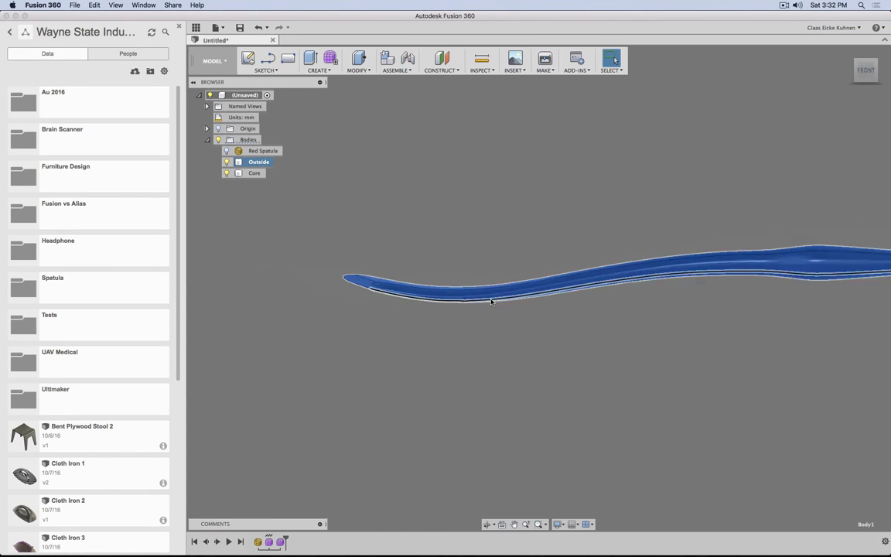
middle_click_drag(713, 334, 550, 322)
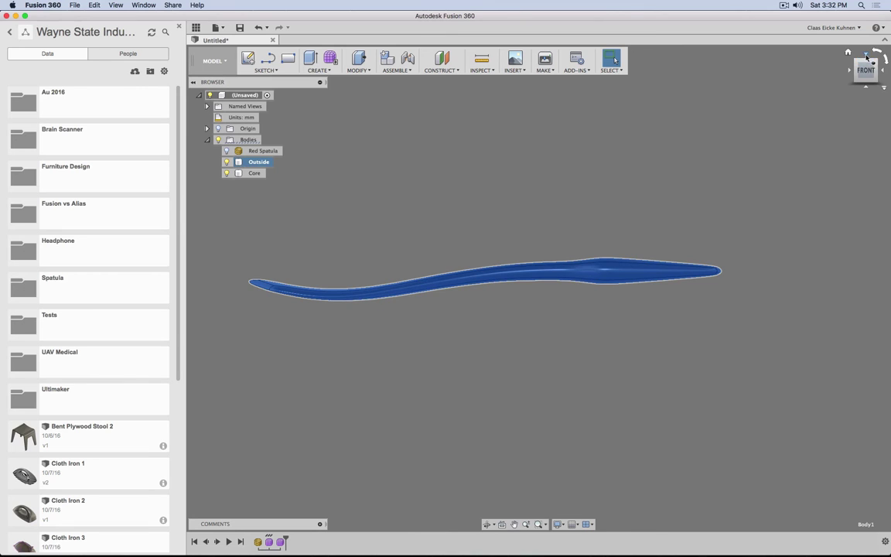
left_click(866, 55)
scroll(230, 239, "up", 5)
left_click(247, 239)
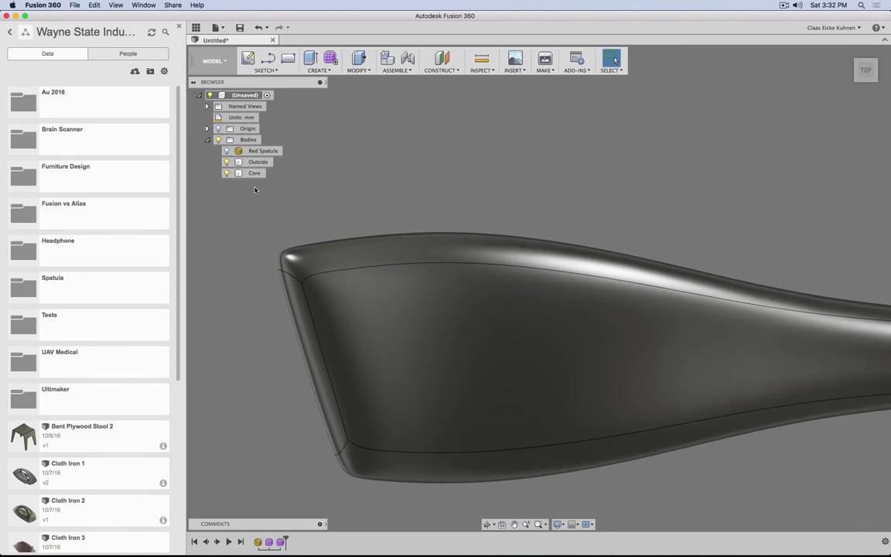
left_click(254, 172)
scroll(253, 299, "up", 5)
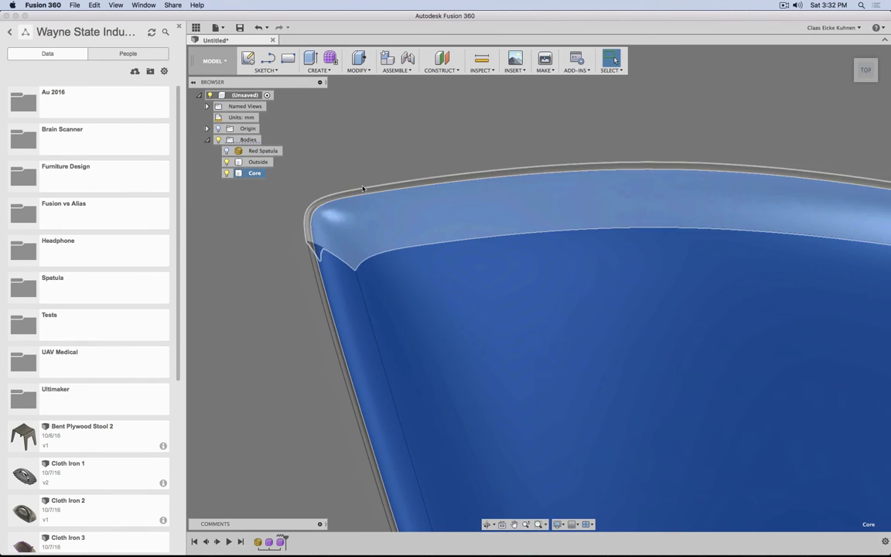
scroll(247, 405, "down", 6)
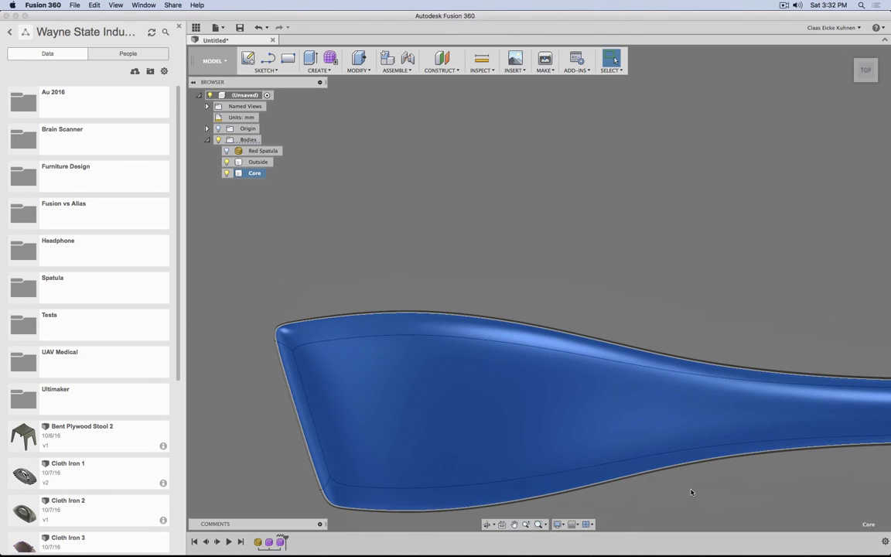
middle_click_drag(614, 489, 188, 479)
middle_click_drag(750, 455, 540, 449)
middle_click_drag(615, 412, 800, 311)
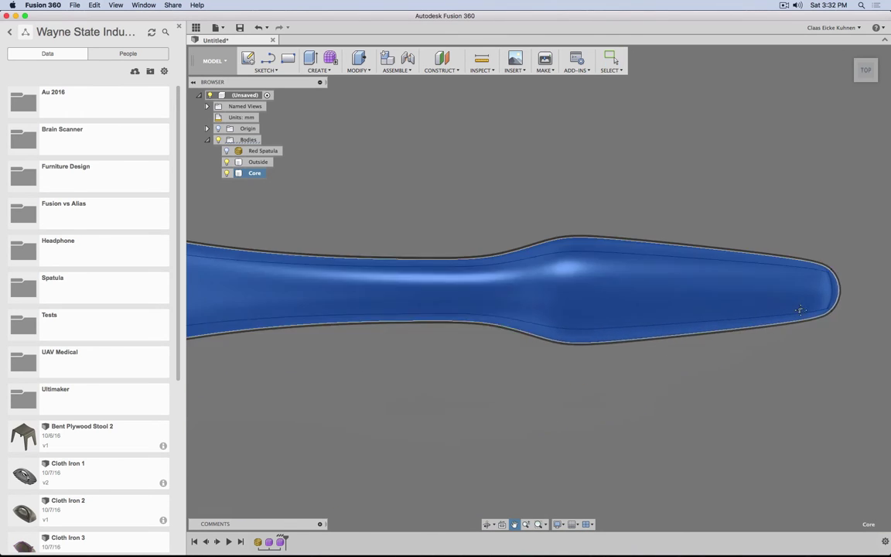
middle_click_drag(346, 449, 672, 401)
scroll(762, 263, "down", 3)
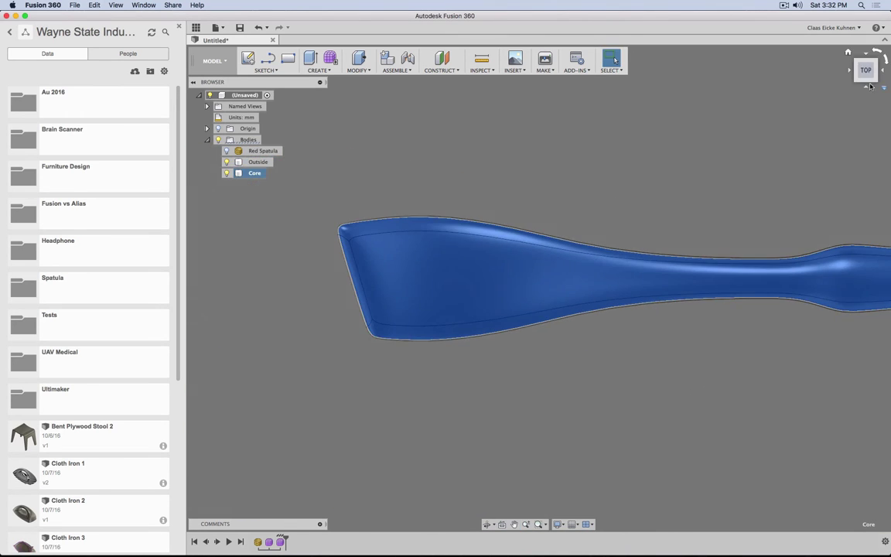
left_click(869, 89)
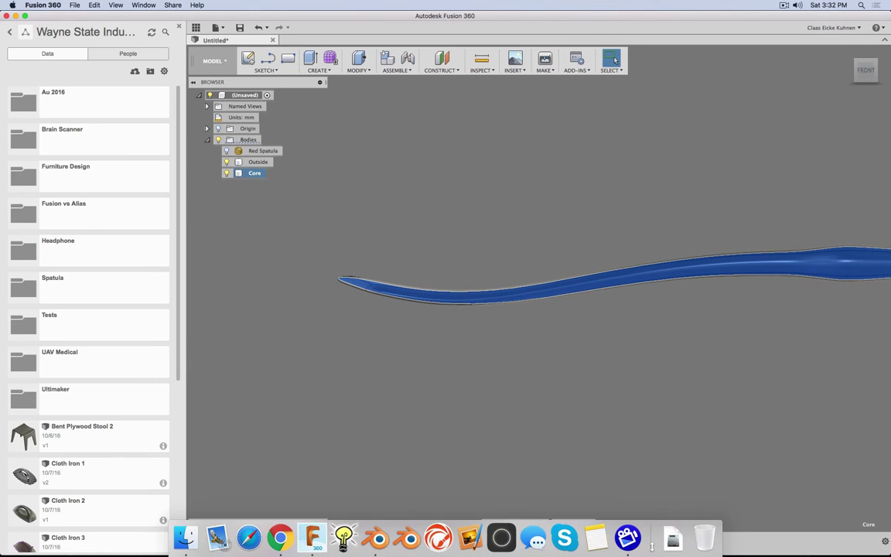
In Blender, turn on the Core's Displace modifier in the viewport and export the object to the Desktop as Red Spatula 2mm.obj.
left_click(376, 539)
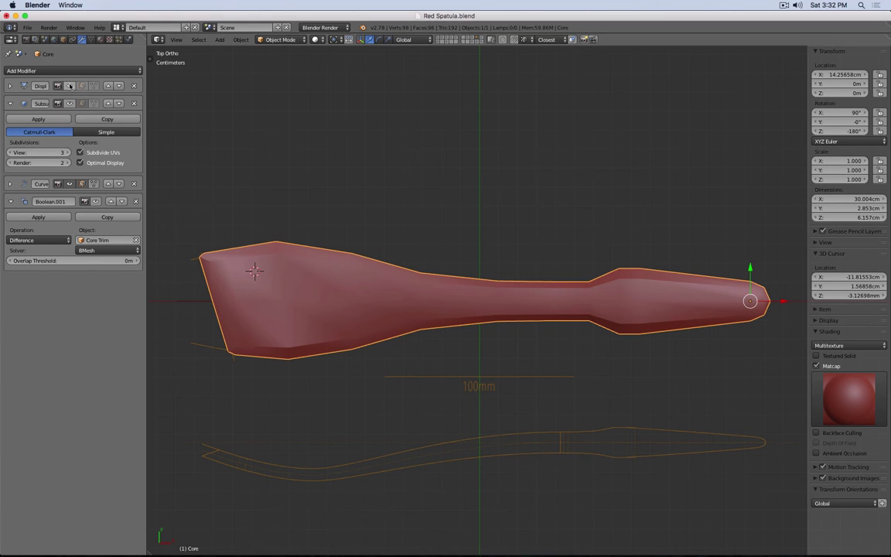
left_click(69, 86)
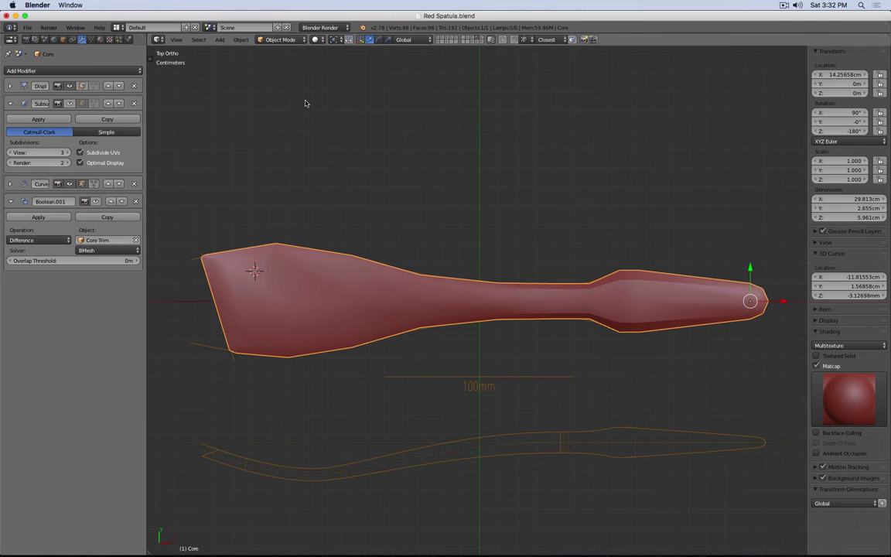
key("space")
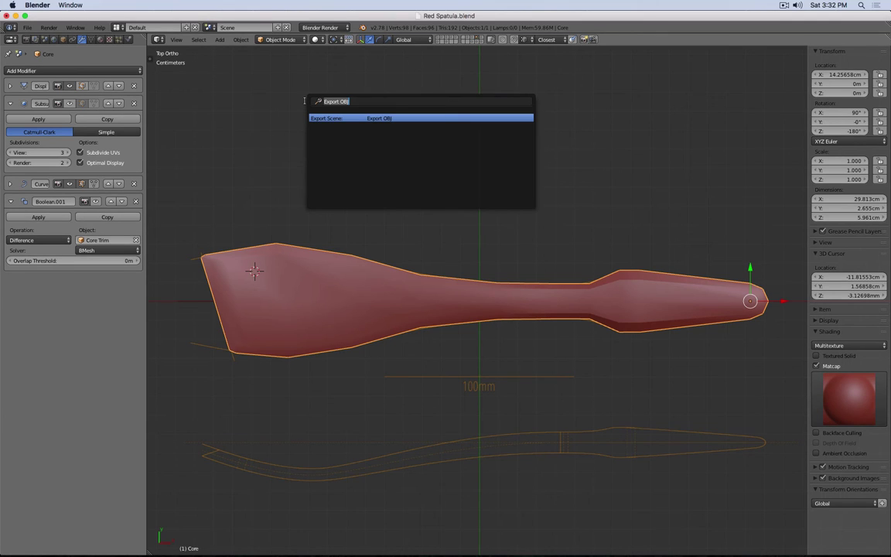
key("Return")
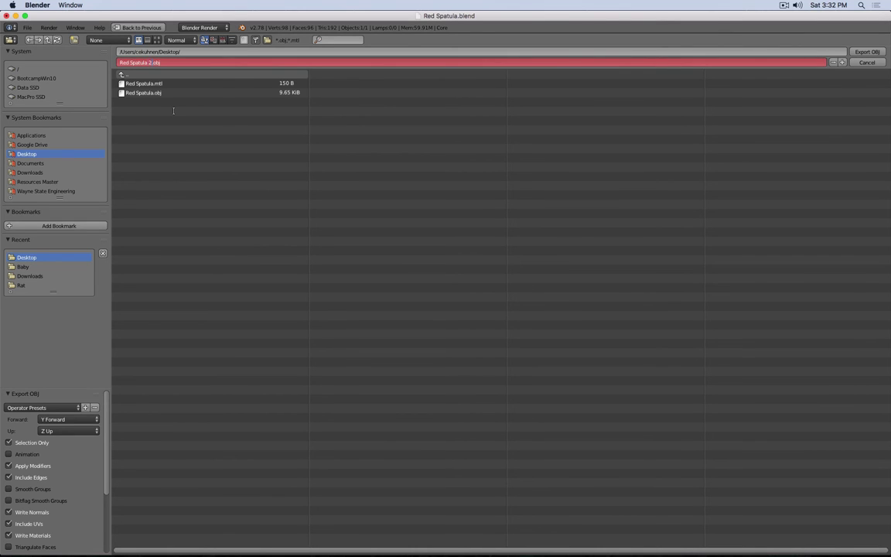
key("Return")
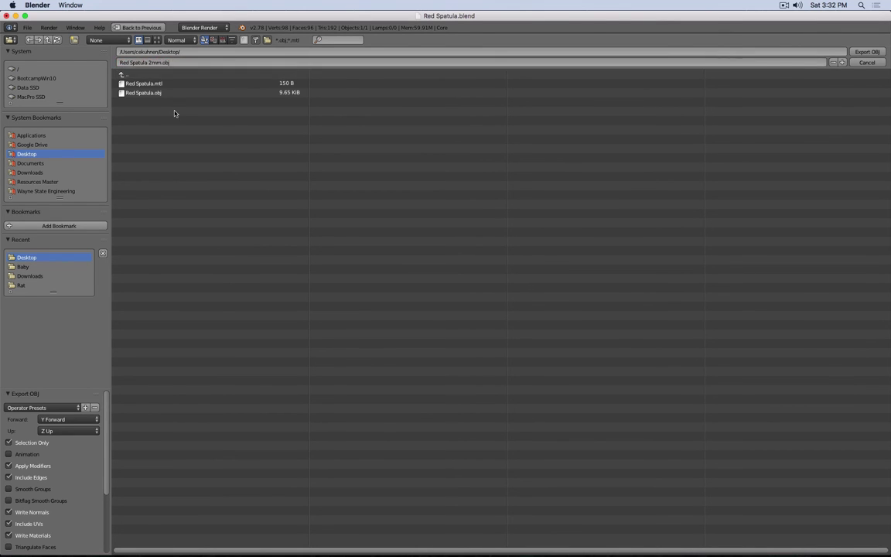
Back in Fusion 360, create a form and insert Red Spatula 2mm.obj as a mesh with Meter units.
key("super+Tab")
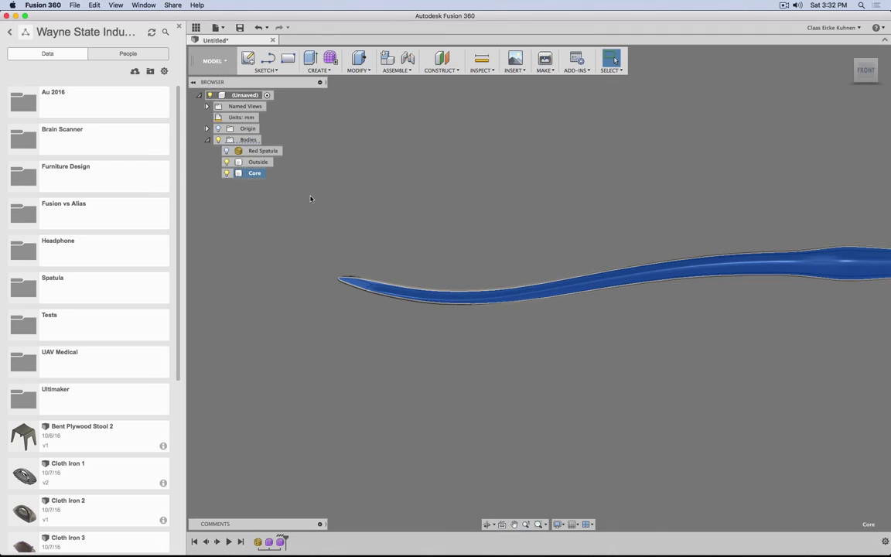
left_click(391, 156)
left_click(332, 61)
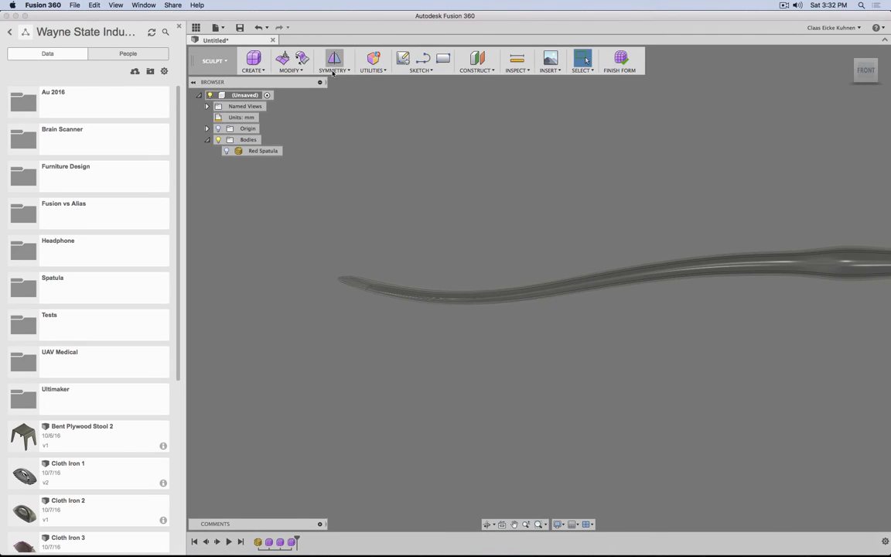
left_click(549, 70)
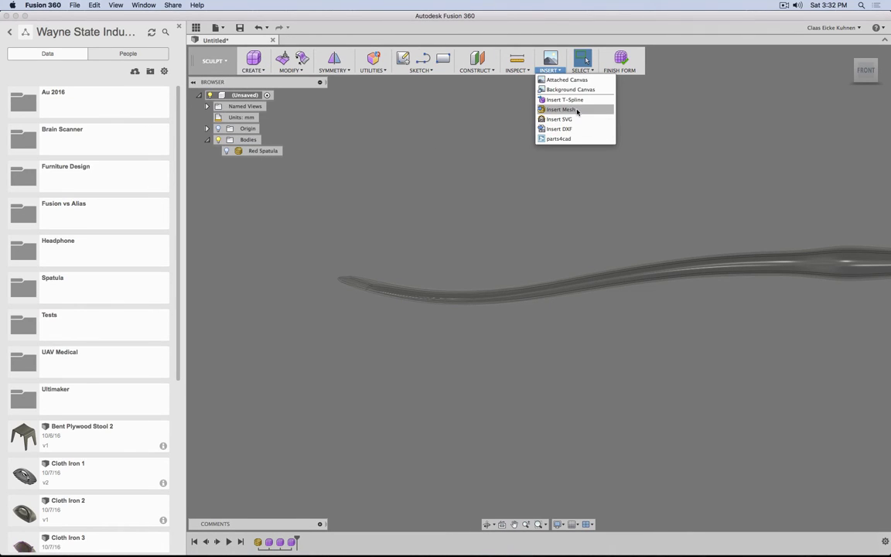
left_click(565, 111)
left_click(394, 151)
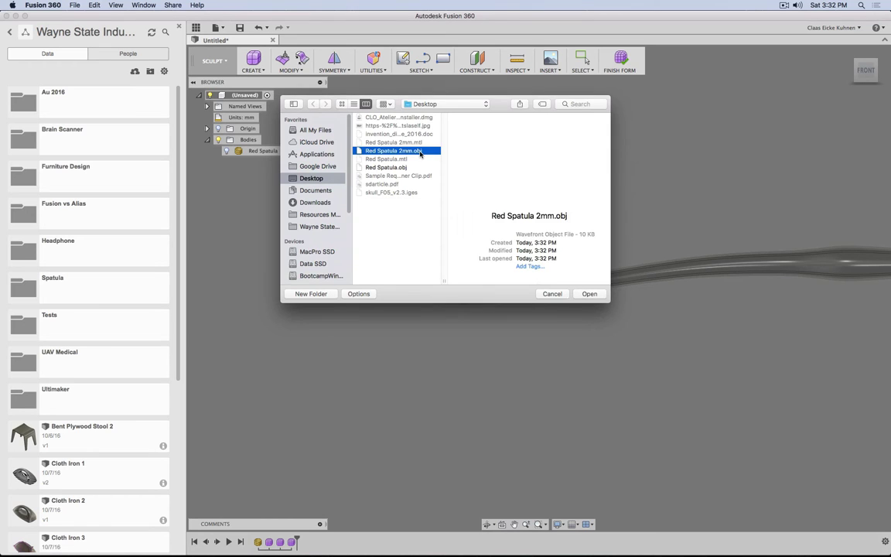
key("Return")
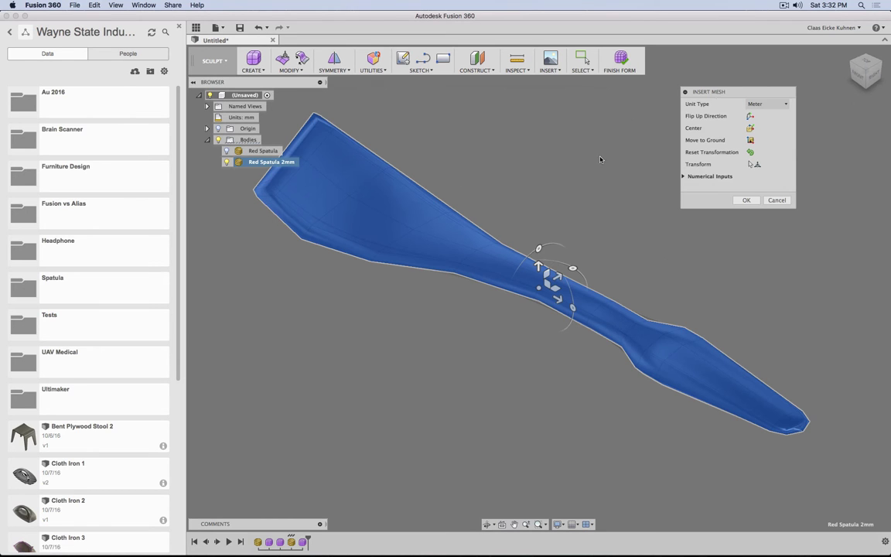
left_click(747, 201)
Convert the Red Spatula 2mm mesh into a new T-Spline body and finish the form.
left_click(373, 62)
left_click(390, 133)
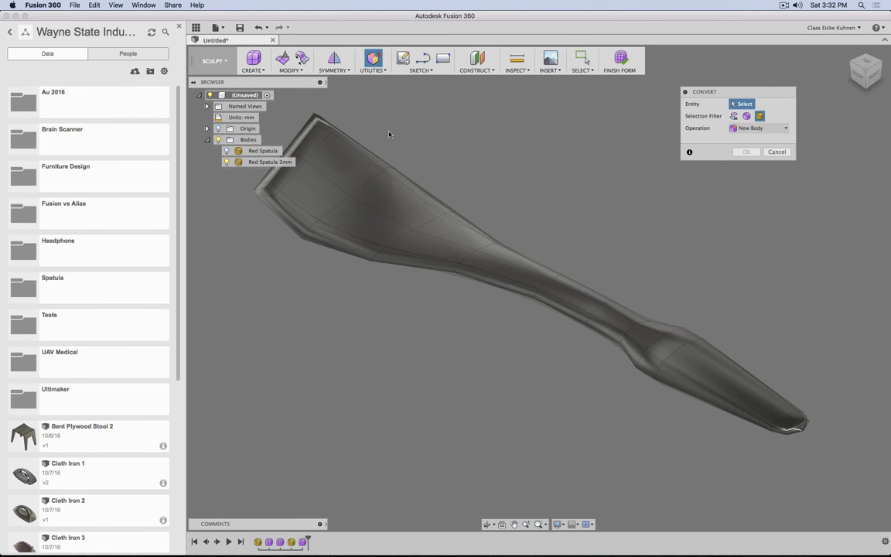
left_click(342, 168)
left_click(747, 151)
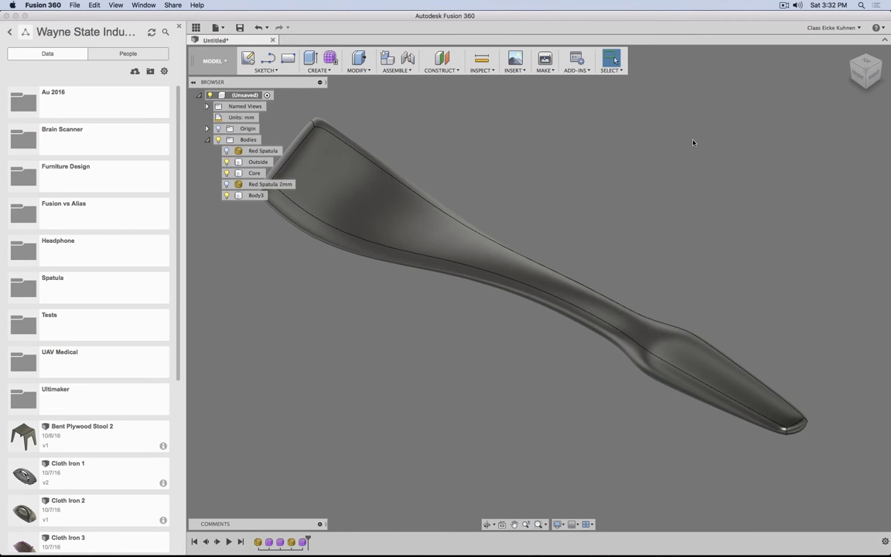
Toggle the visibility of Outside, Core and Body3 to compare the Blender-offset body with the core.
left_click(853, 74)
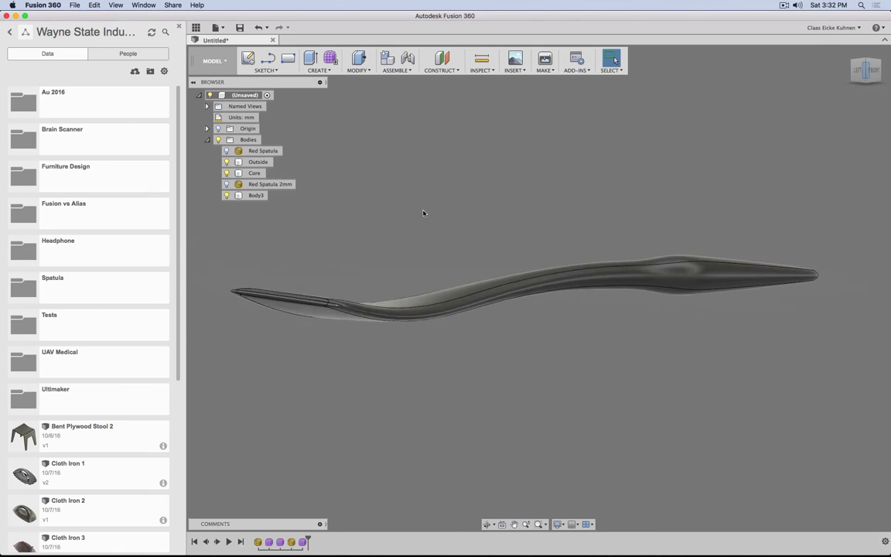
middle_click_drag(346, 185, 390, 180)
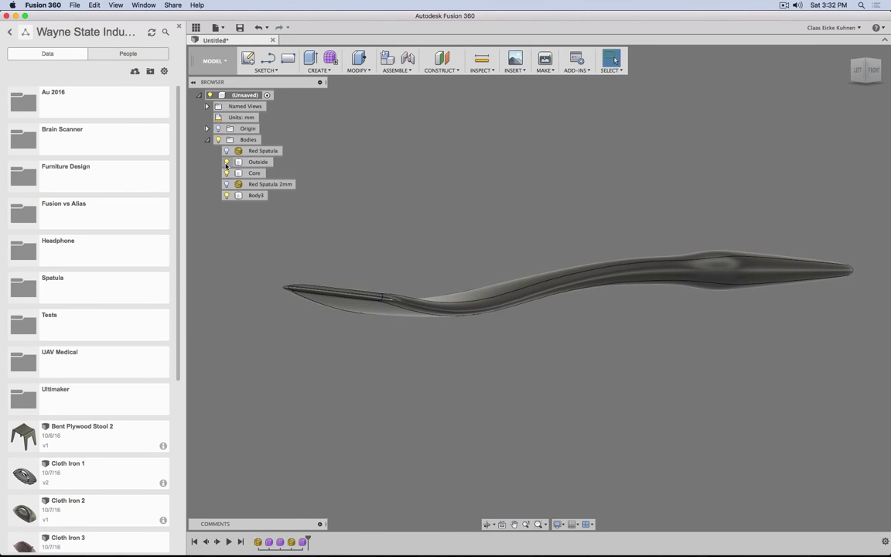
left_click(226, 163)
left_click(228, 196)
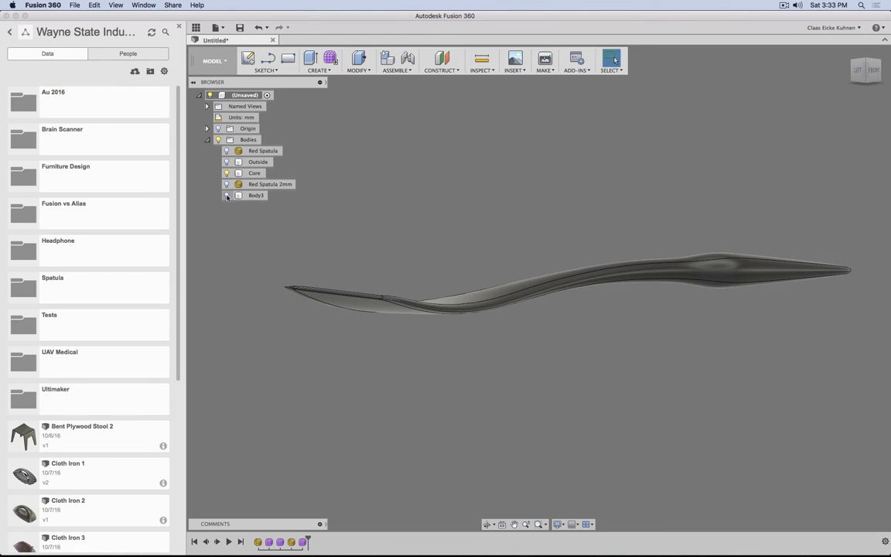
left_click(227, 175)
left_click(226, 195)
middle_click_drag(462, 201, 449, 219, "shift")
scroll(308, 296, "up", 3)
middle_click_drag(309, 296, 454, 223)
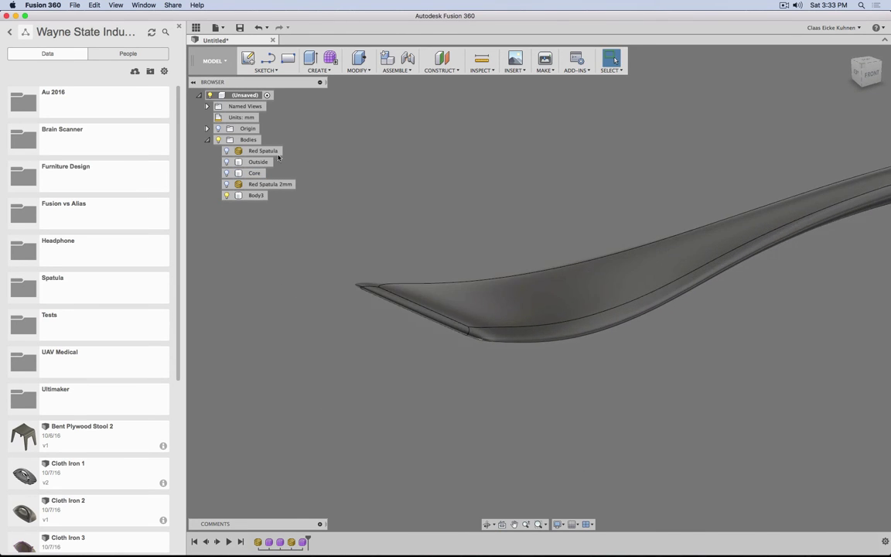
left_click(228, 174)
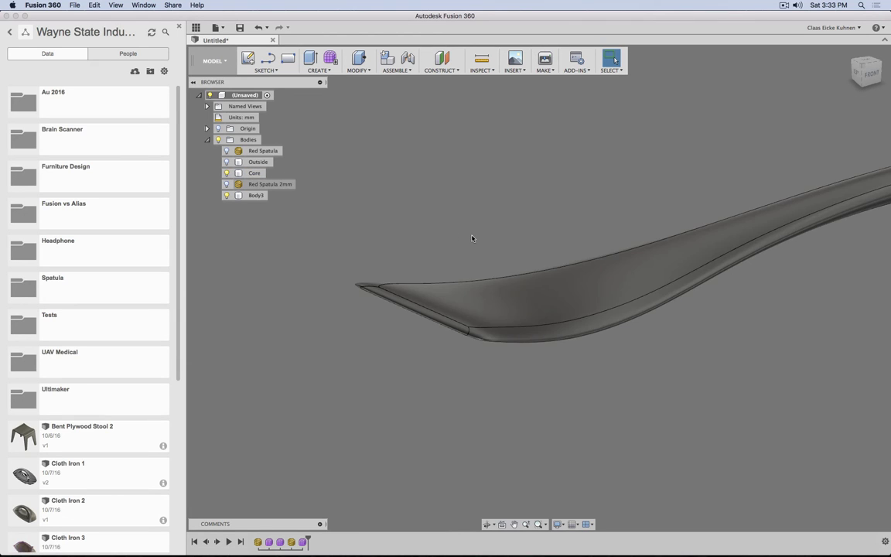
scroll(472, 237, "down", 3)
middle_click_drag(674, 231, 746, 201, "shift")
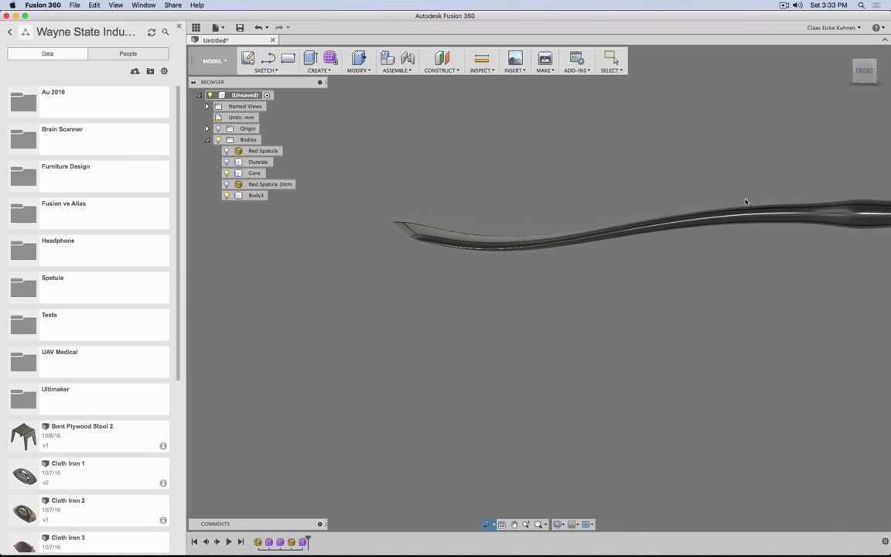
left_click(861, 69)
Delete Body3 and the Red Spatula 2mm mesh.
left_click(252, 197)
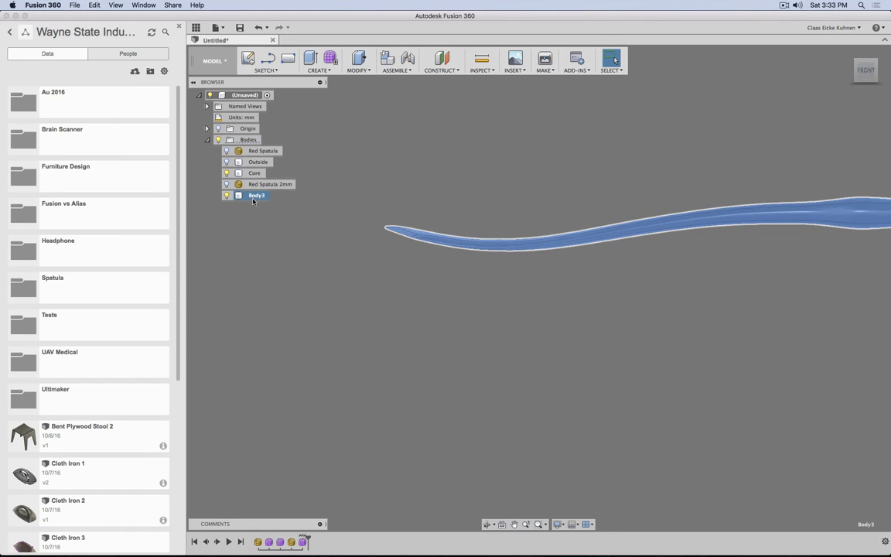
key("Delete")
key("Delete")
left_click(271, 184)
key("Delete")
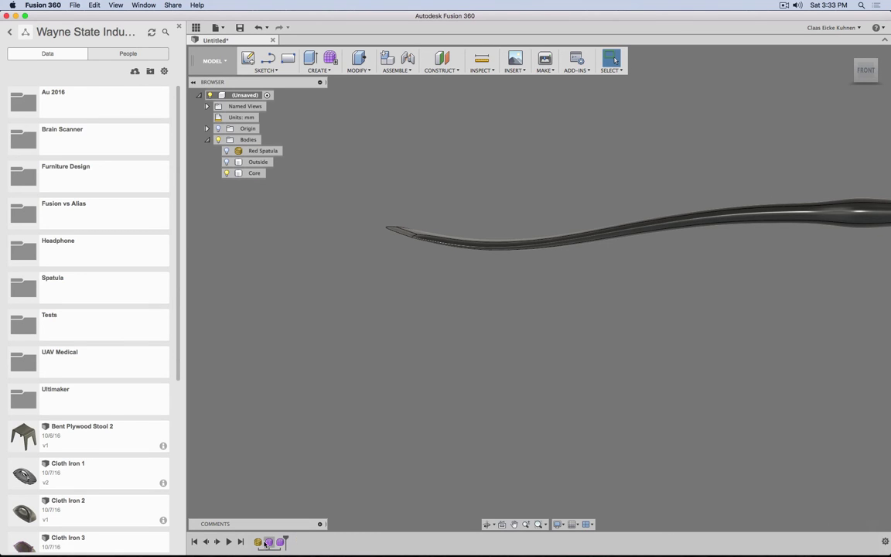
Delete the original Red Spatula mesh and switch to Blender.
left_click(257, 542)
key("Delete")
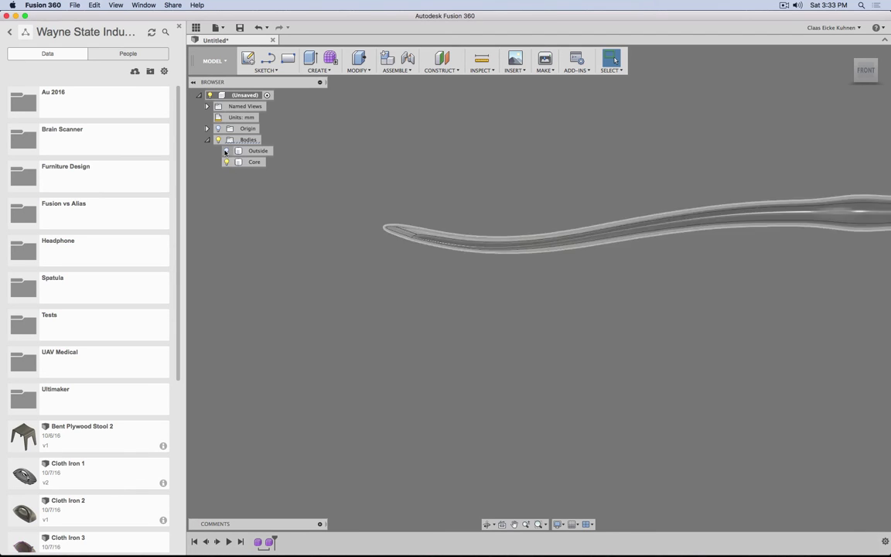
middle_click_drag(442, 177, 408, 223)
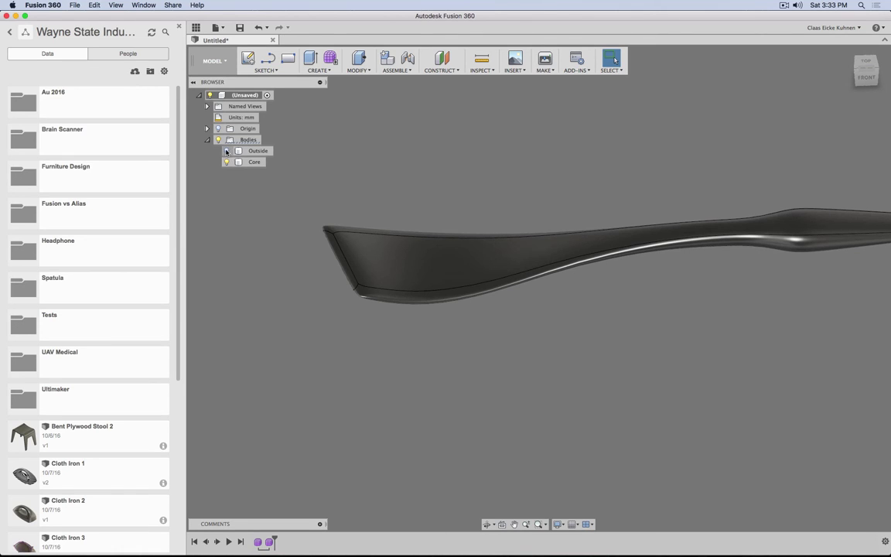
left_click(198, 28)
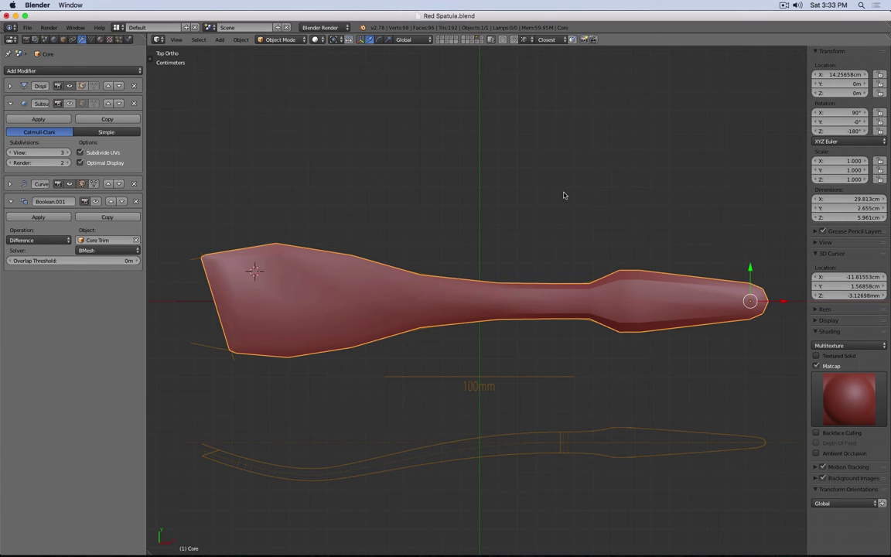
Show the layer with the Split Cube, select it and export it as cube.obj to the Desktop.
left_click(472, 40)
right_click(595, 336)
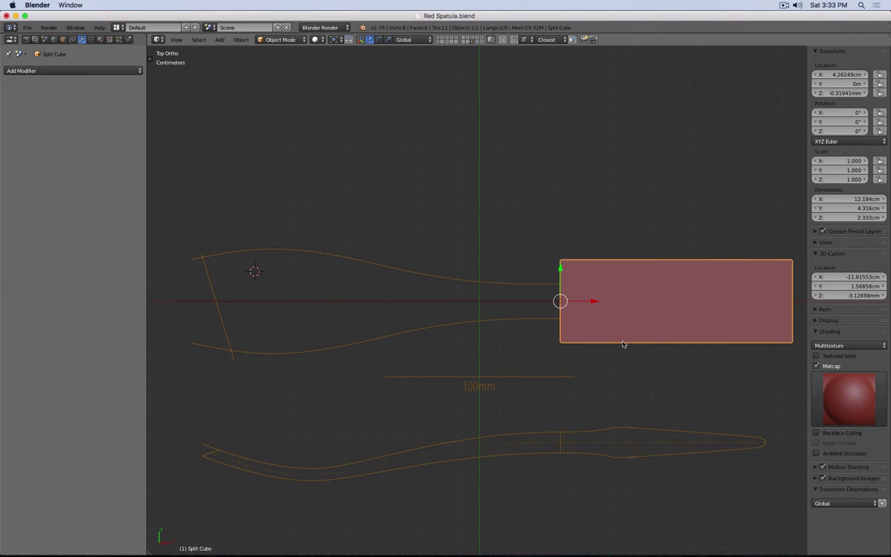
key("space")
key("Return")
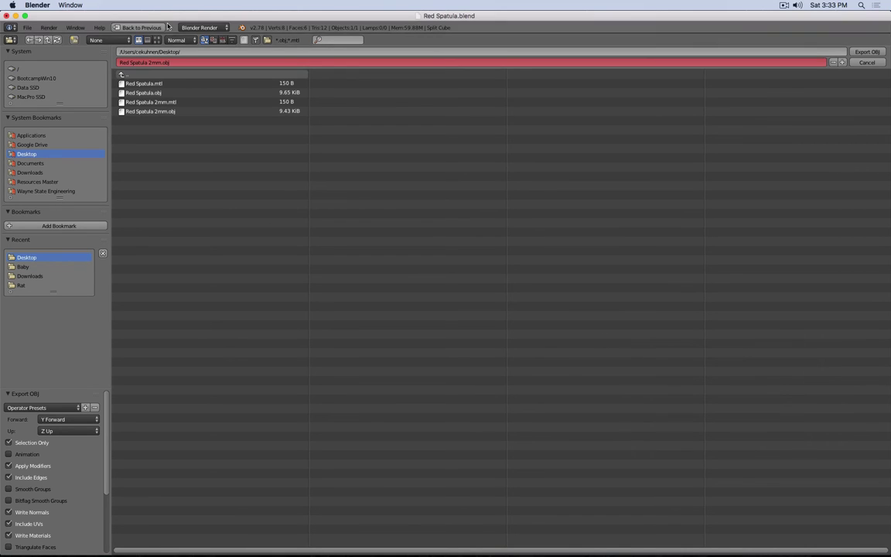
key("super+a")
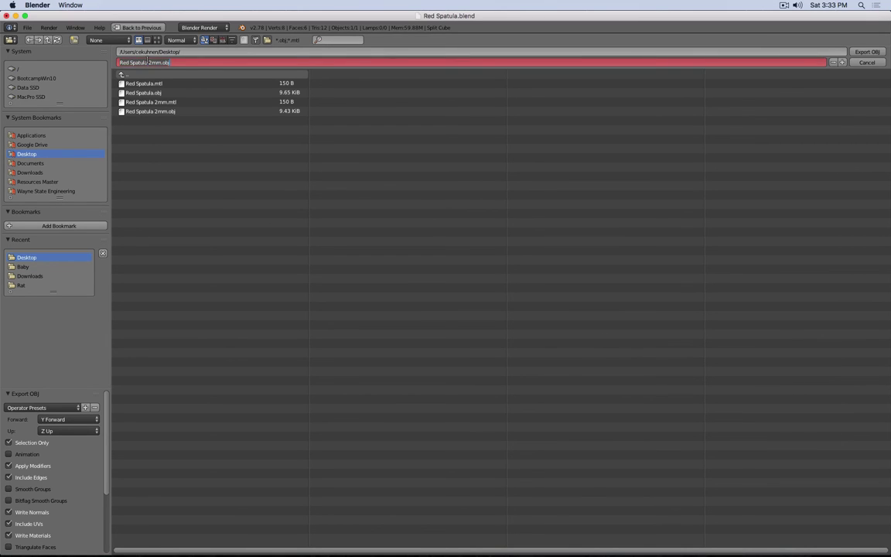
type("cube")
key("Return")
key("Return")
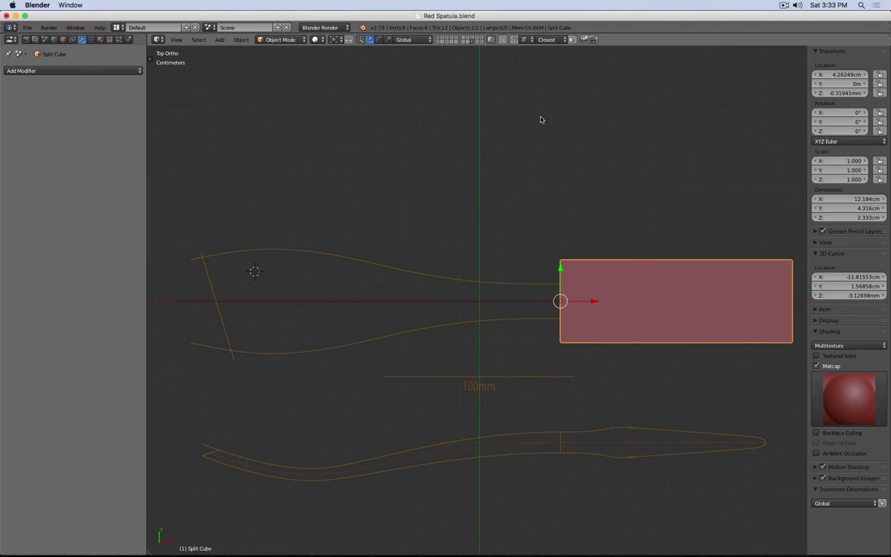
Turn on viewport display for the Core's Subsurf and Boolean.001 modifiers and collapse both modifier settings.
left_click(439, 37)
scroll(649, 256, "up", 4)
scroll(666, 255, "down", 4)
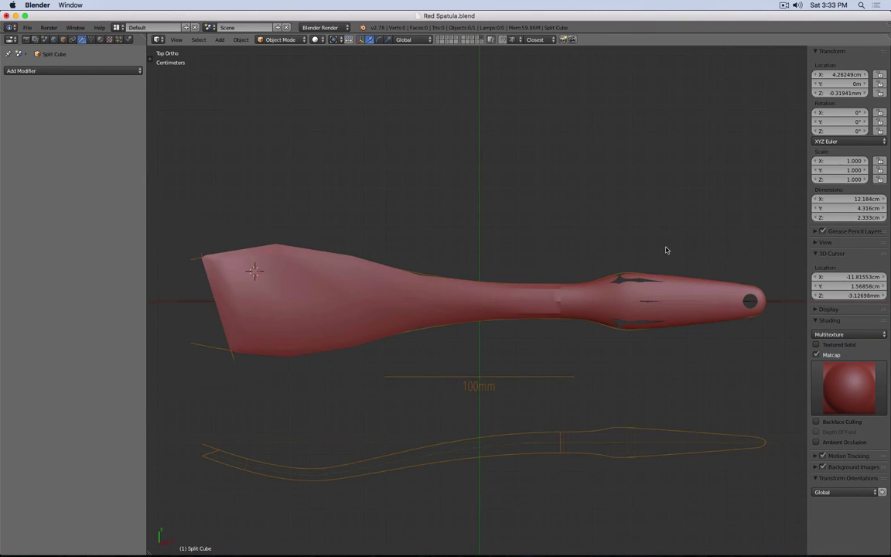
middle_click_drag(702, 289, 615, 284, "shift")
left_click(471, 39)
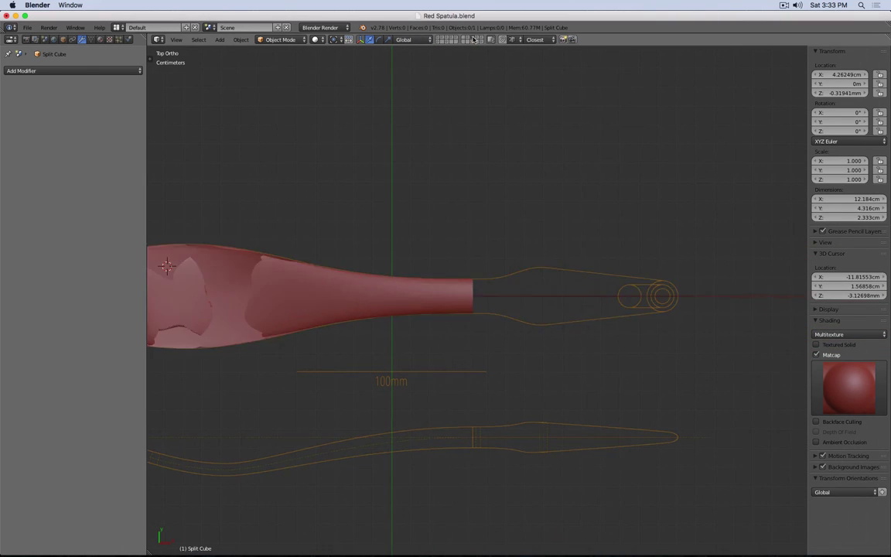
left_click(468, 39)
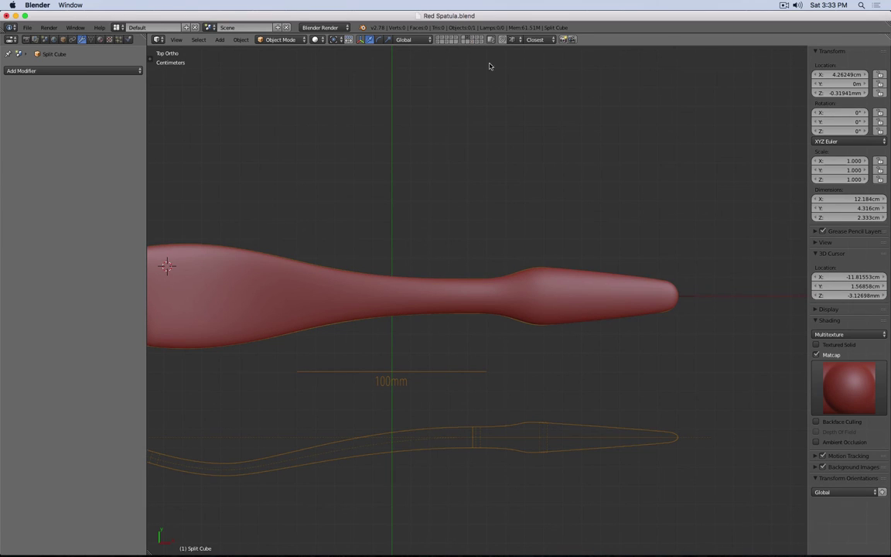
left_click(478, 40)
right_click(258, 280)
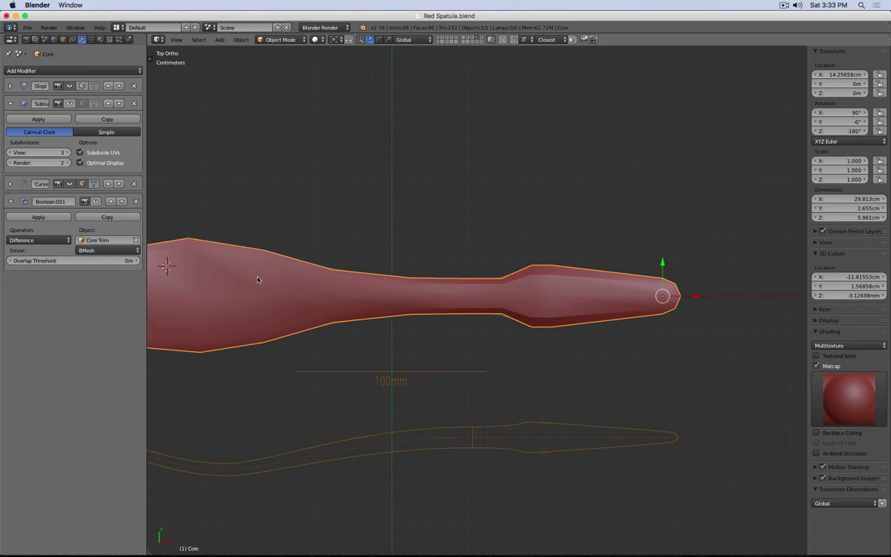
left_click(69, 104)
left_click(95, 201)
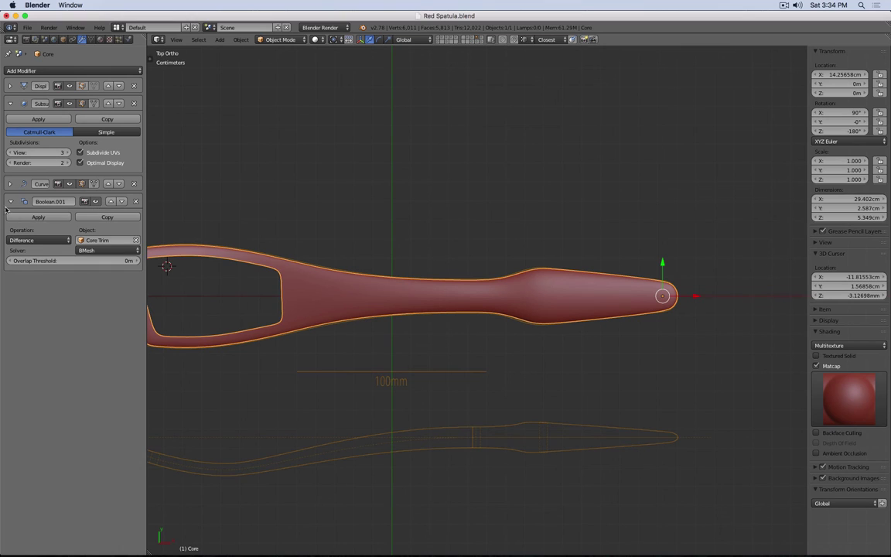
left_click(11, 201)
left_click(10, 103)
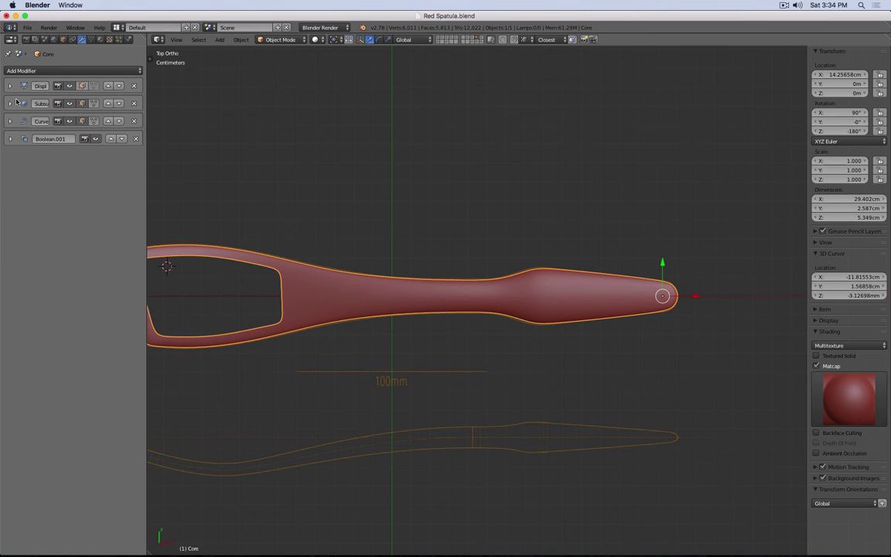
Examine the Plastic object and the hanging hole at the end of its handle.
left_click(481, 39)
right_click(555, 275)
key("Tab")
key("Tab")
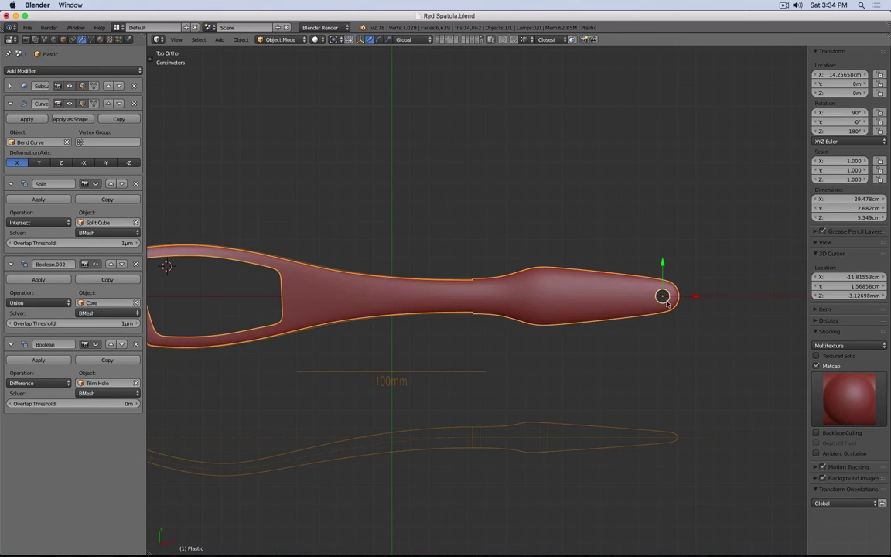
scroll(667, 304, "down", 5)
scroll(732, 290, "up", 8)
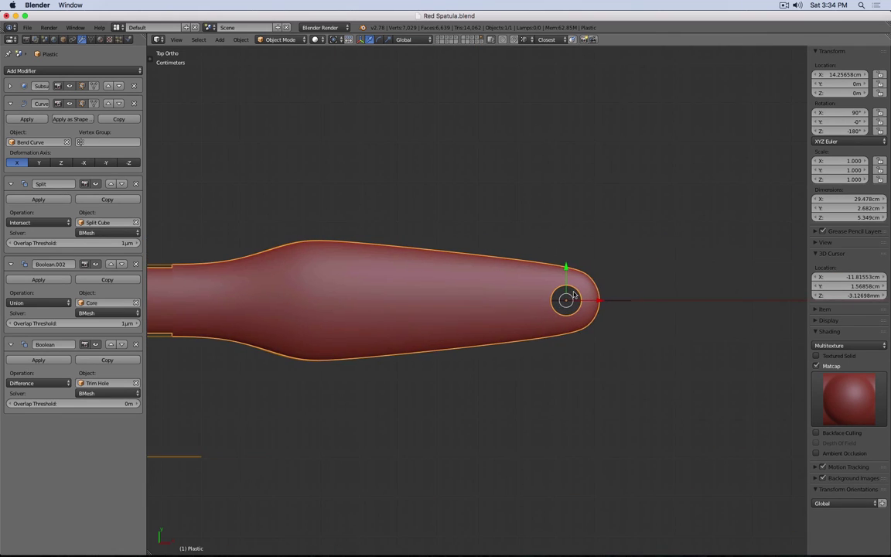
scroll(574, 295, "up", 4)
middle_click_drag(695, 95, 598, 90, "shift")
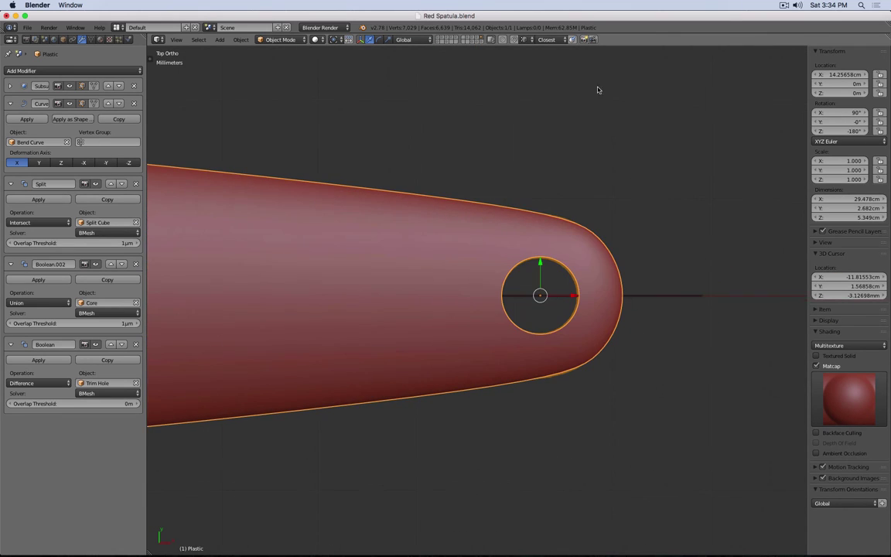
Select the Trim Hole cylinder on its layer and isolate it from the other objects.
left_click(482, 41)
right_click(557, 265)
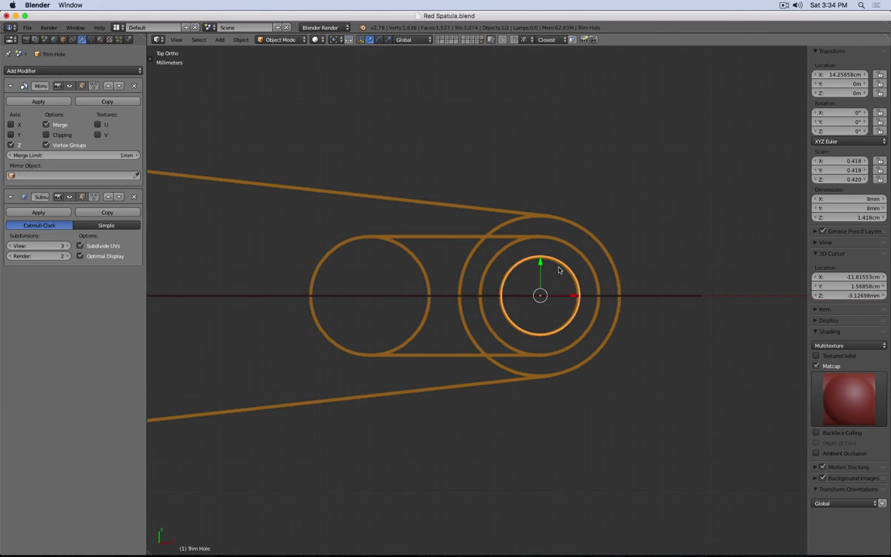
scroll(558, 265, "down", 4)
key("shift+h")
mouse_move(588, 266)
middle_mouse_down()
mouse_move(590, 291)
mouse_move(602, 257)
middle_mouse_up()
Export the Trim Hole cylinder as tube.obj to the Desktop with Apply Modifiers turned off.
key("space")
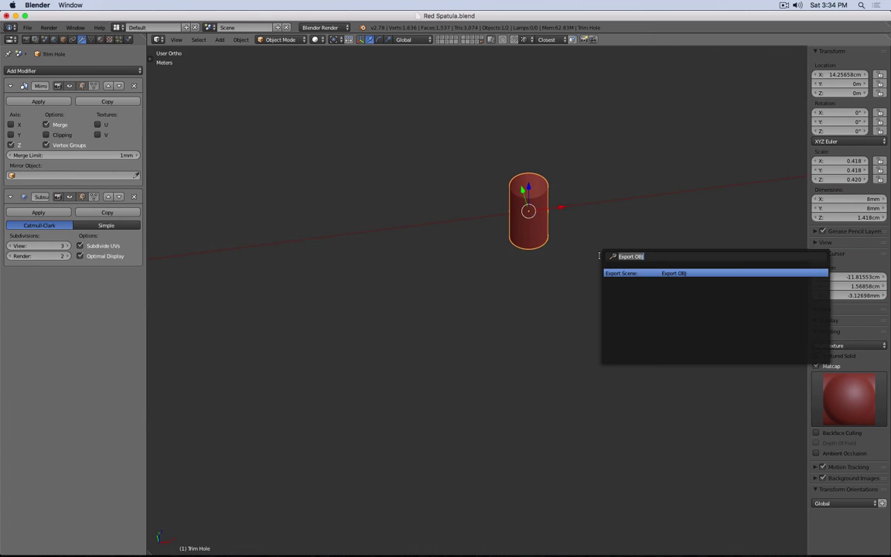
key("Return")
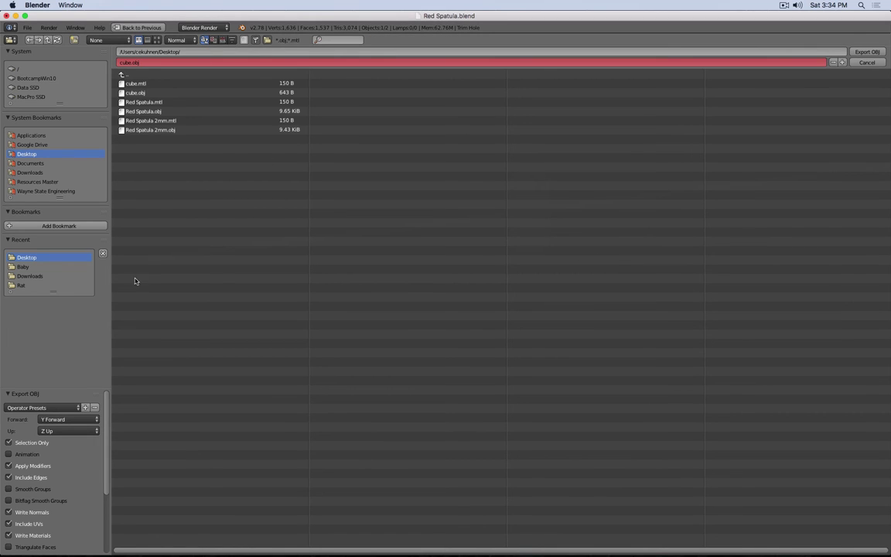
left_click(142, 62)
key("super+a")
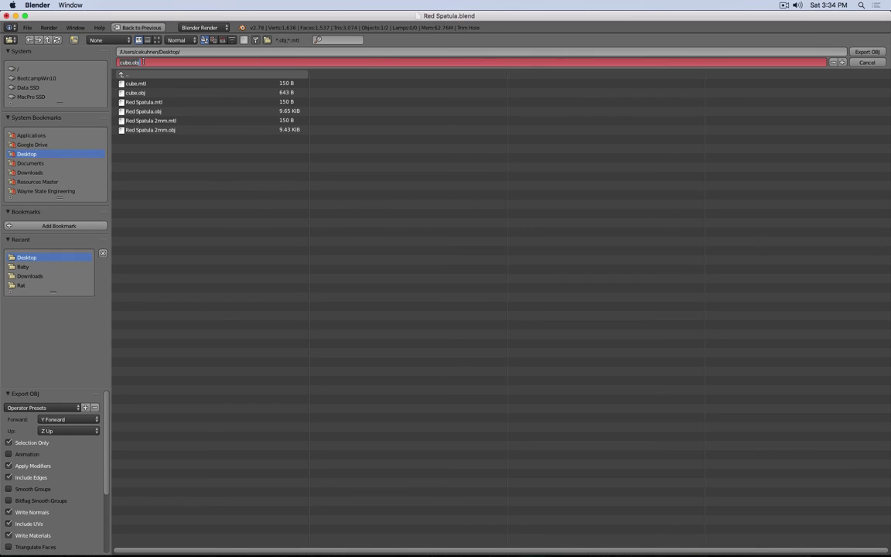
type("tube")
key("Return")
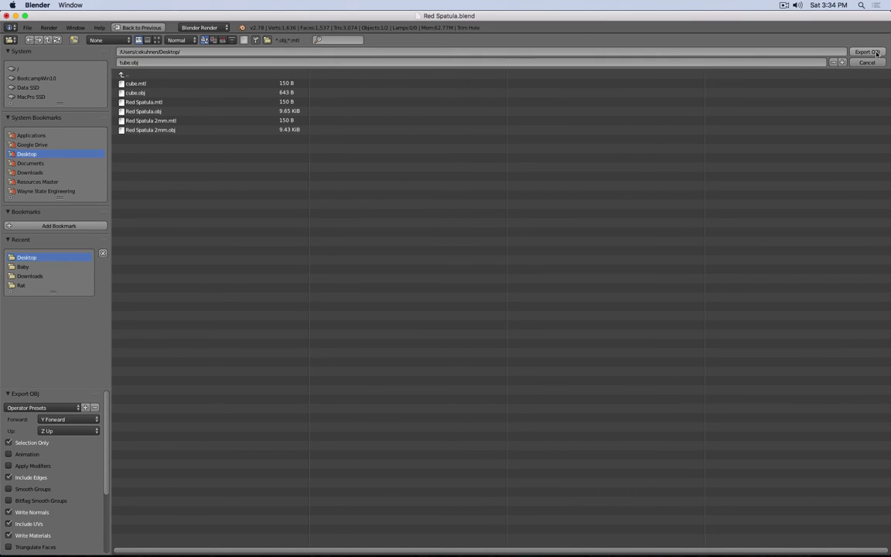
left_click(877, 53)
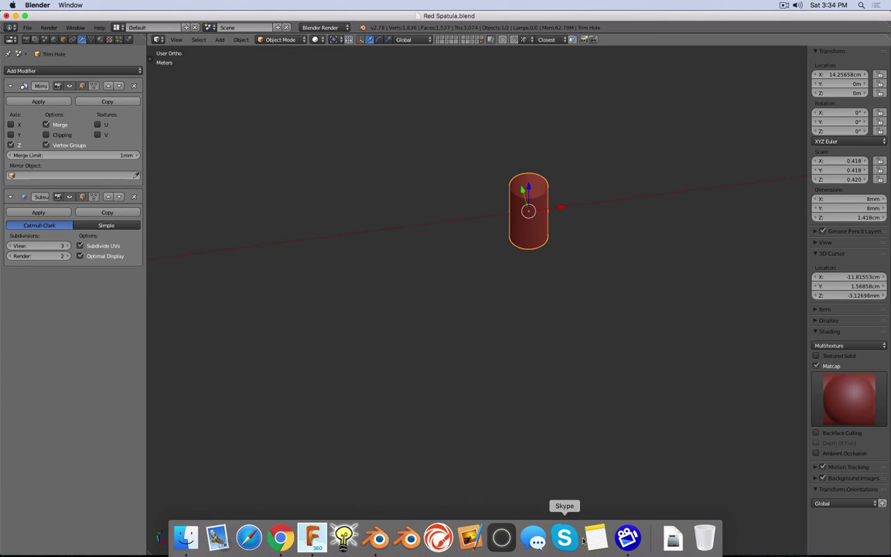
Switch to Fusion 360 and create a base feature in the spatula design.
left_click(309, 541)
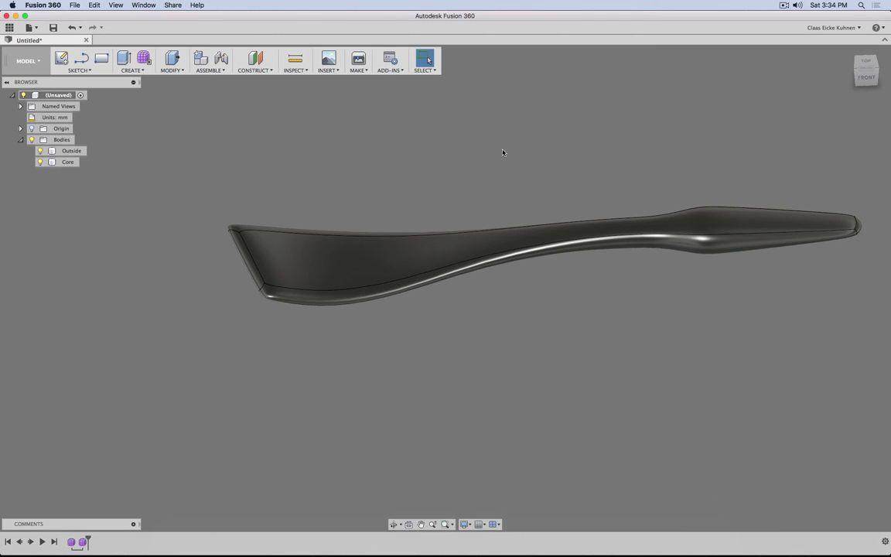
middle_click_drag(503, 151, 374, 155)
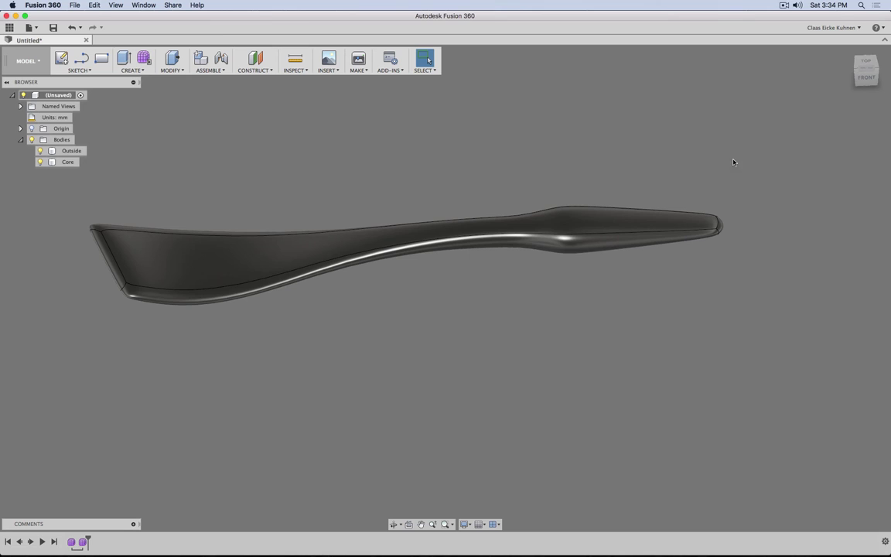
middle_click_drag(710, 190, 694, 108, "shift")
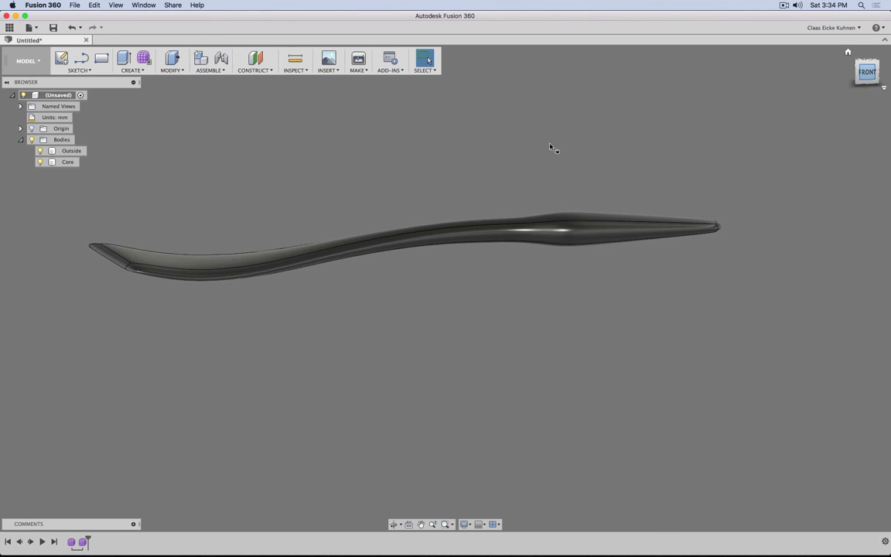
left_click(132, 70)
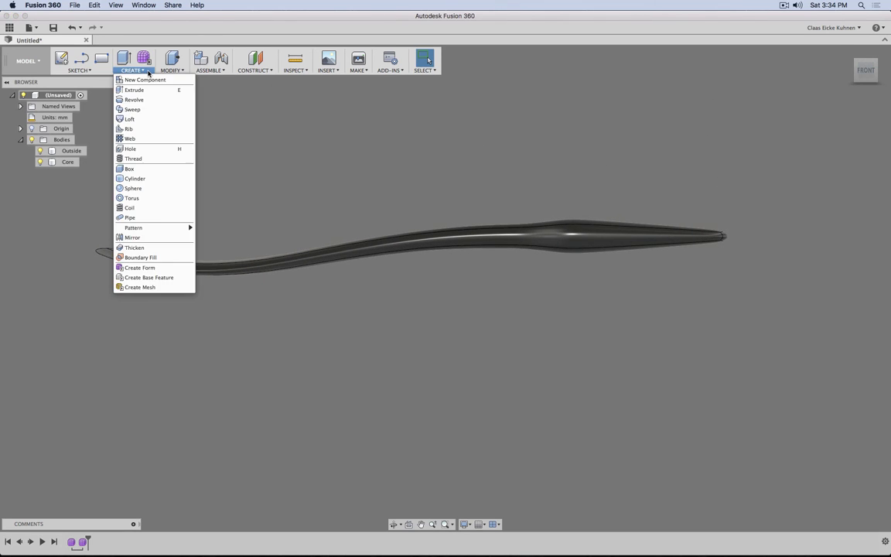
left_click(149, 277)
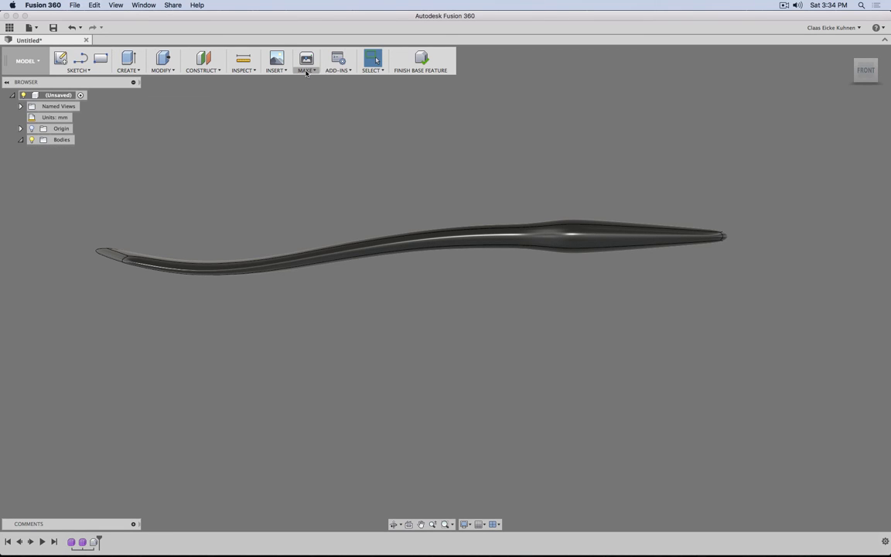
Insert cube.obj from the Desktop as a mesh over the spatula handle, using Meter as the unit type.
left_click(275, 69)
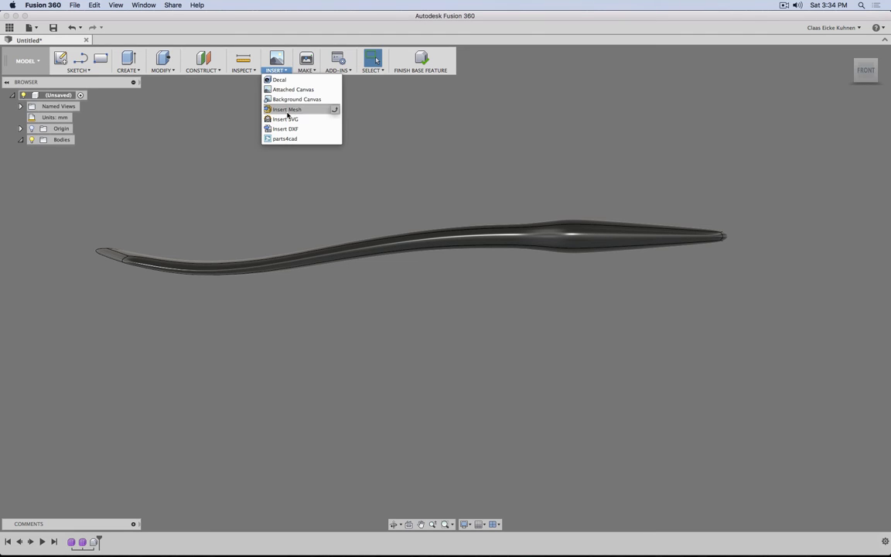
left_click(283, 110)
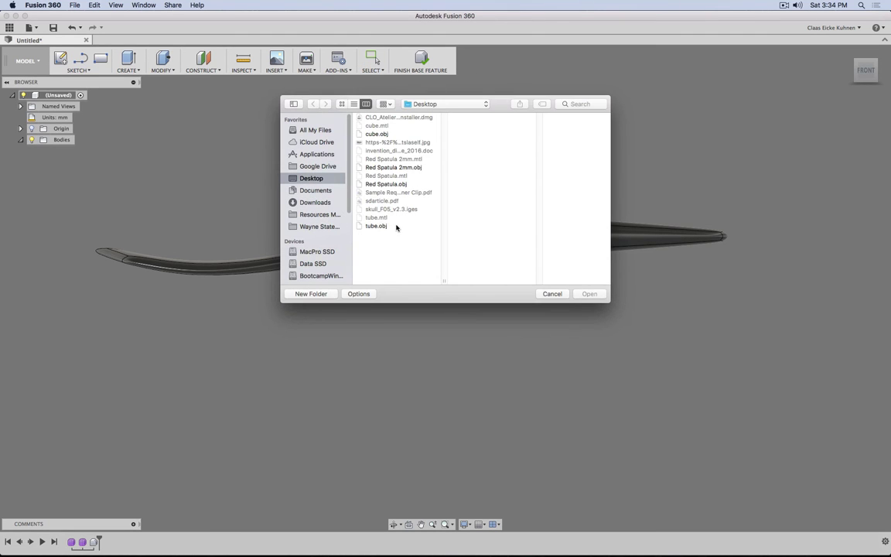
left_click(377, 133)
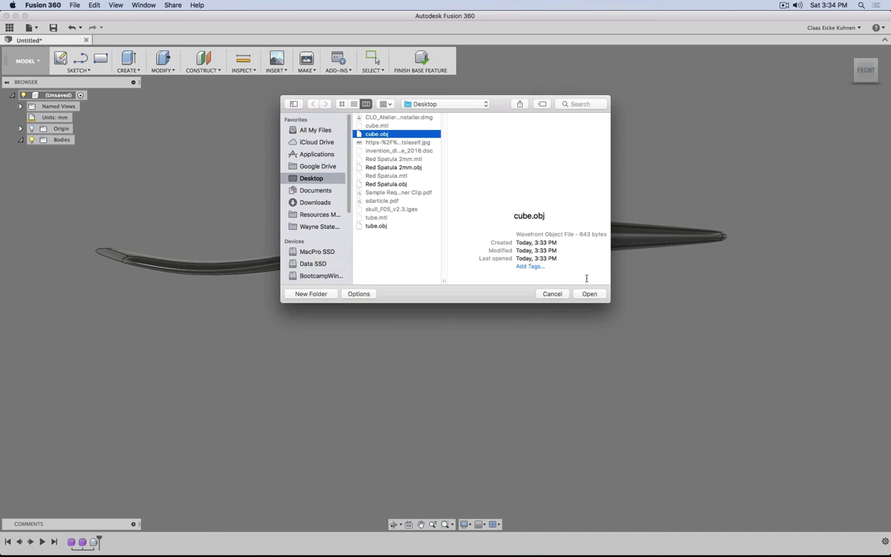
left_click(589, 294)
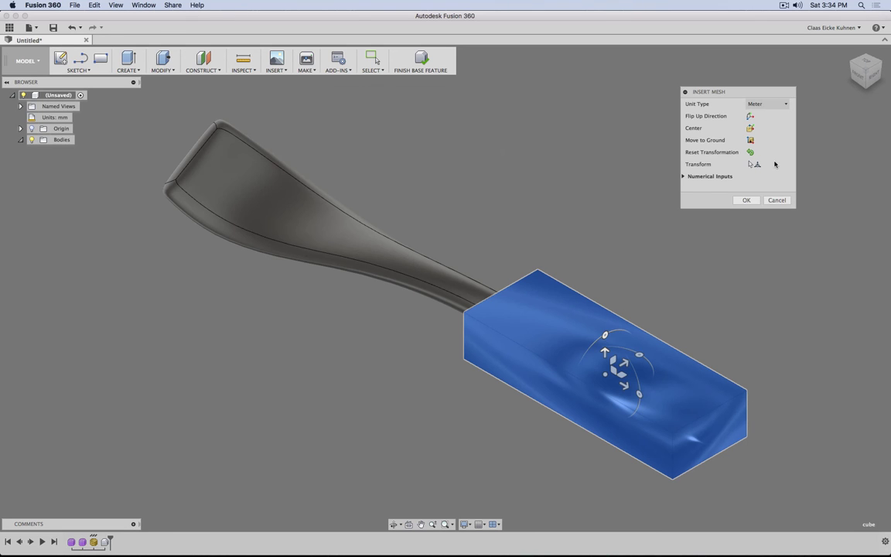
left_click(747, 199)
left_click(155, 70)
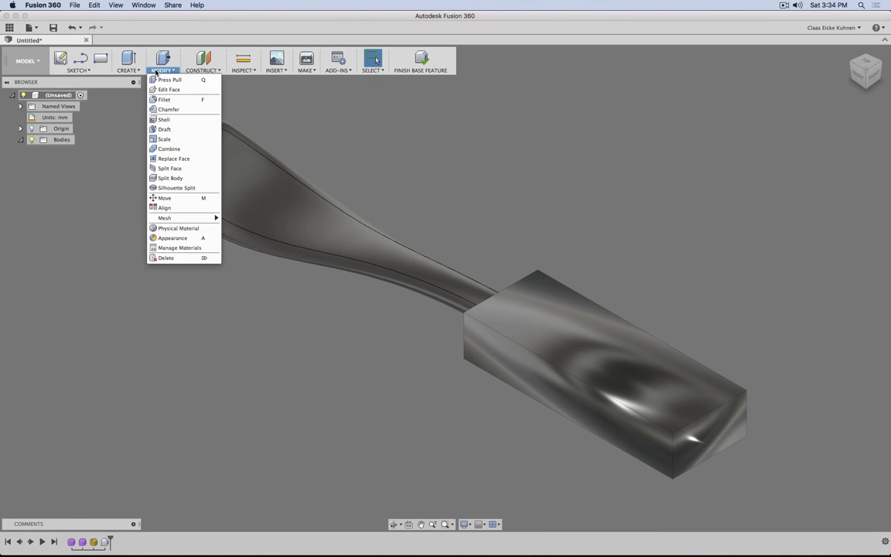
mouse_move(185, 223)
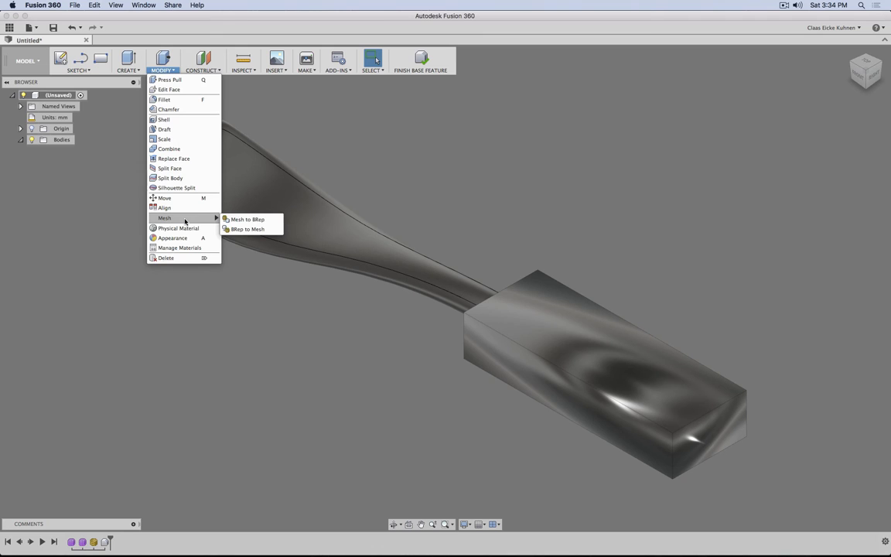
left_click(233, 221)
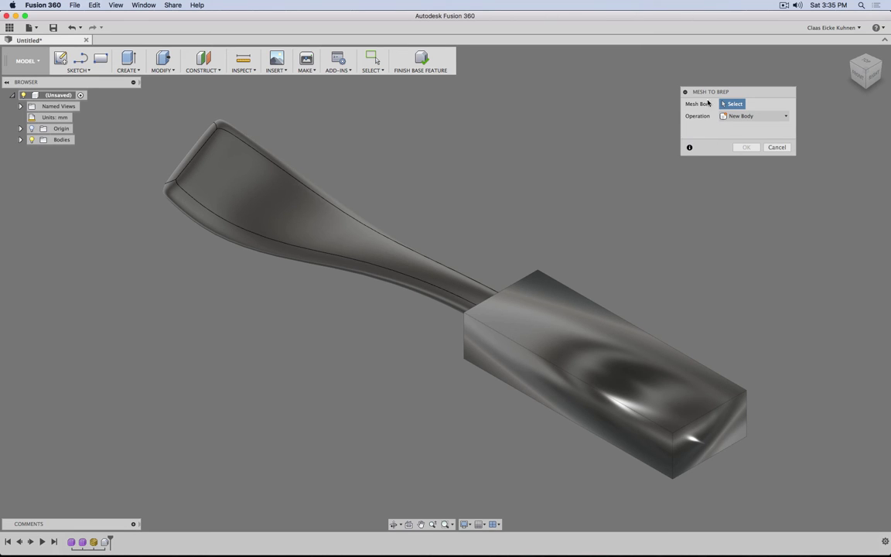
left_click(164, 65)
mouse_move(202, 219)
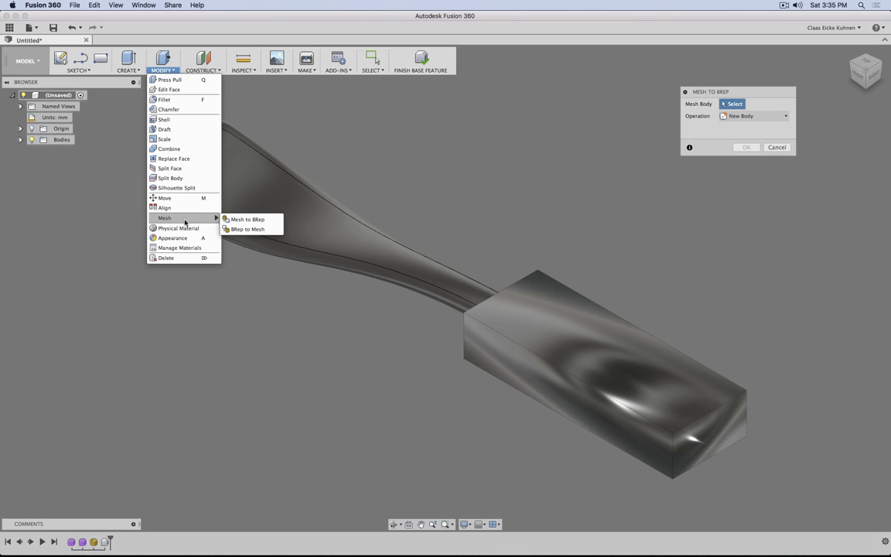
left_click(239, 220)
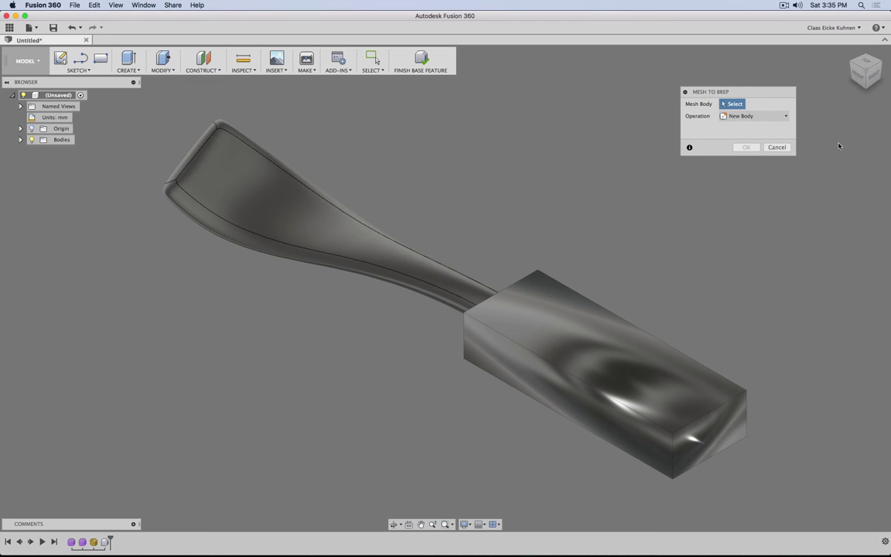
left_click(777, 147)
Finish the base feature containing the cube mesh.
left_click(421, 61)
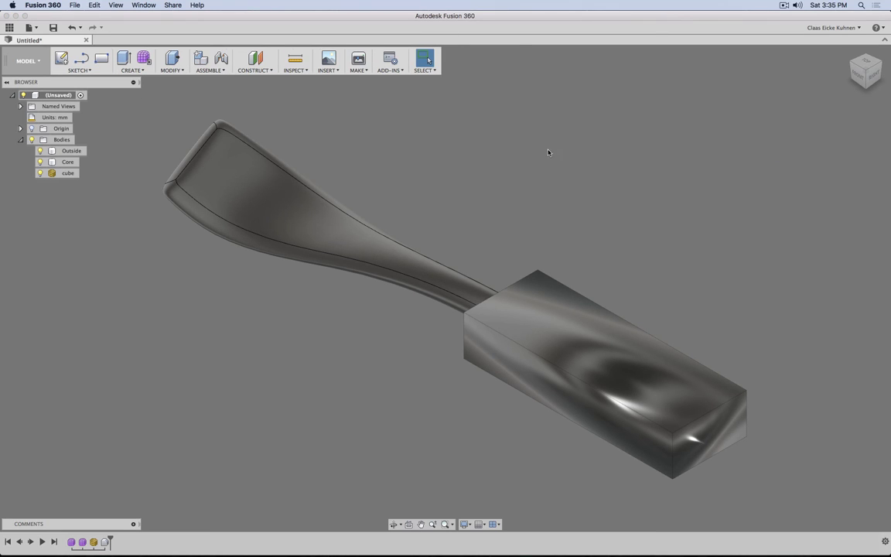
left_click_drag(862, 77, 886, 90)
left_click(852, 78)
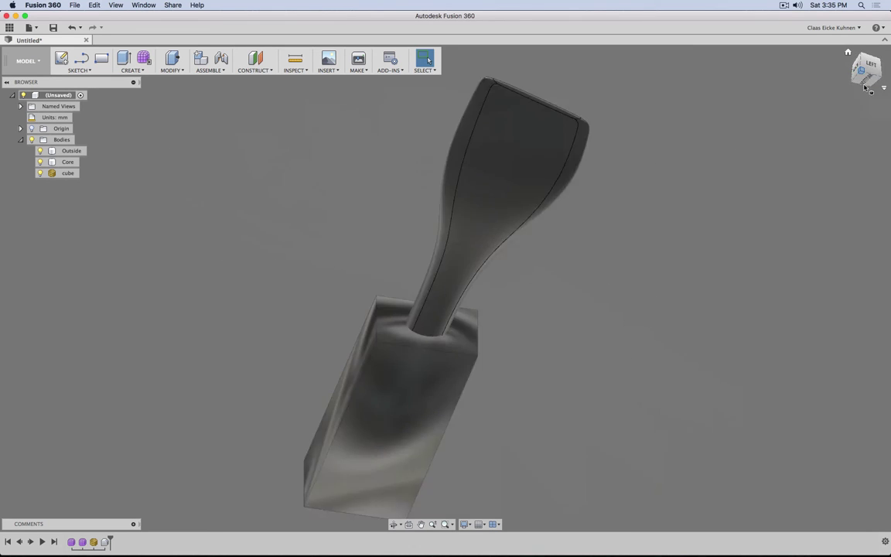
Start a new sketch on the front origin plane of the spatula.
left_click(852, 78)
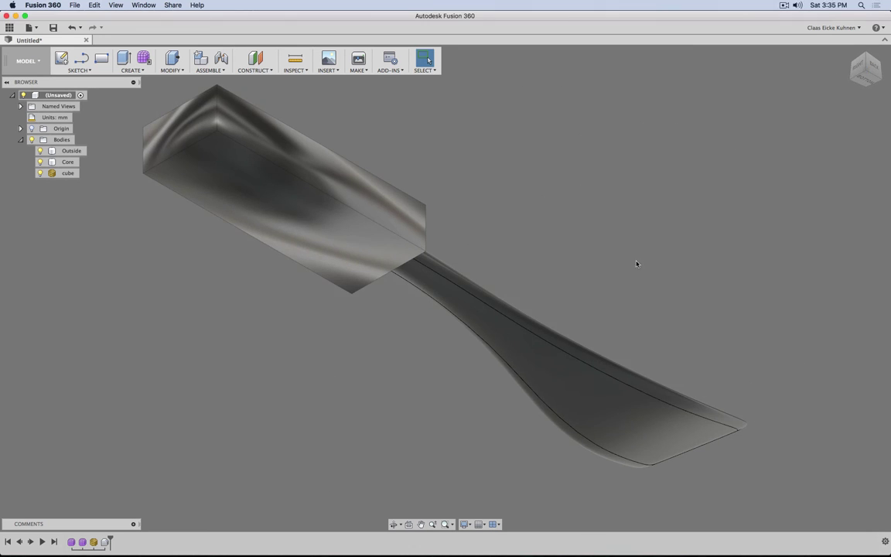
left_click(871, 66)
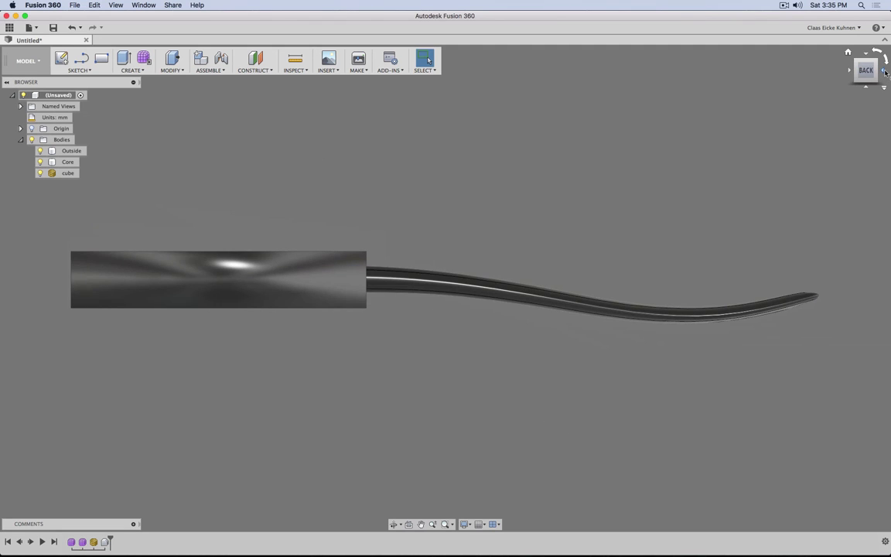
left_click(886, 72)
left_click(886, 72)
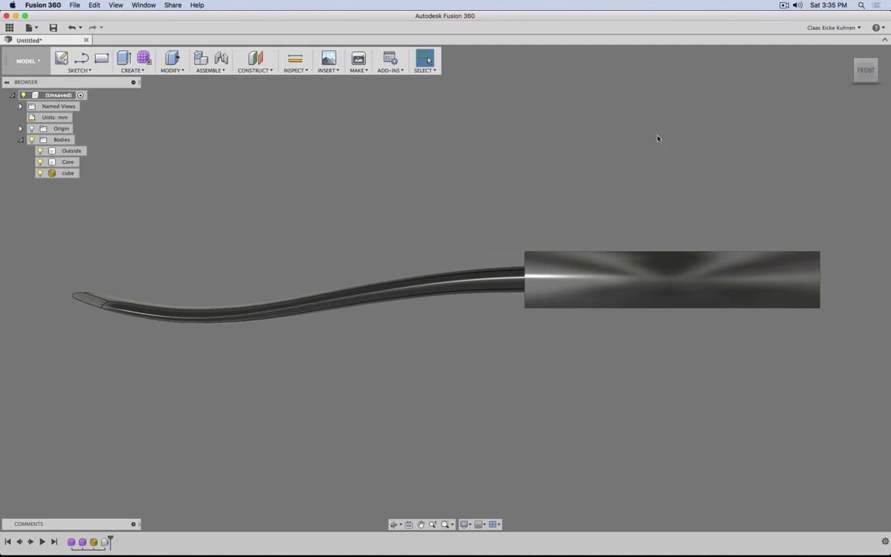
middle_click_drag(658, 139, 545, 134)
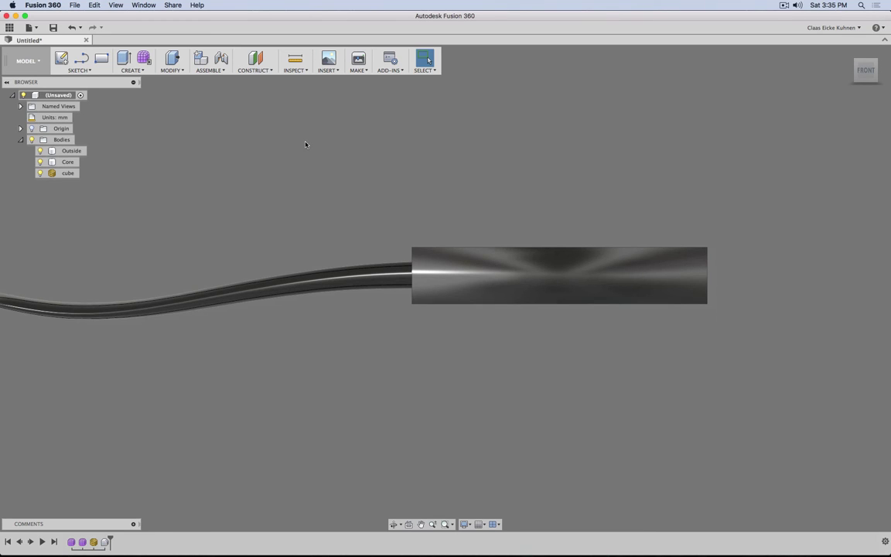
left_click(61, 58)
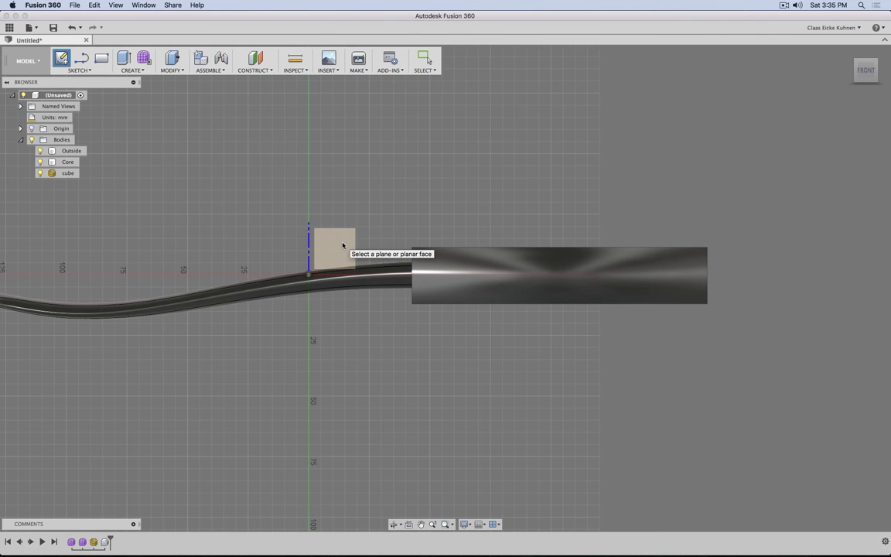
left_click(343, 246)
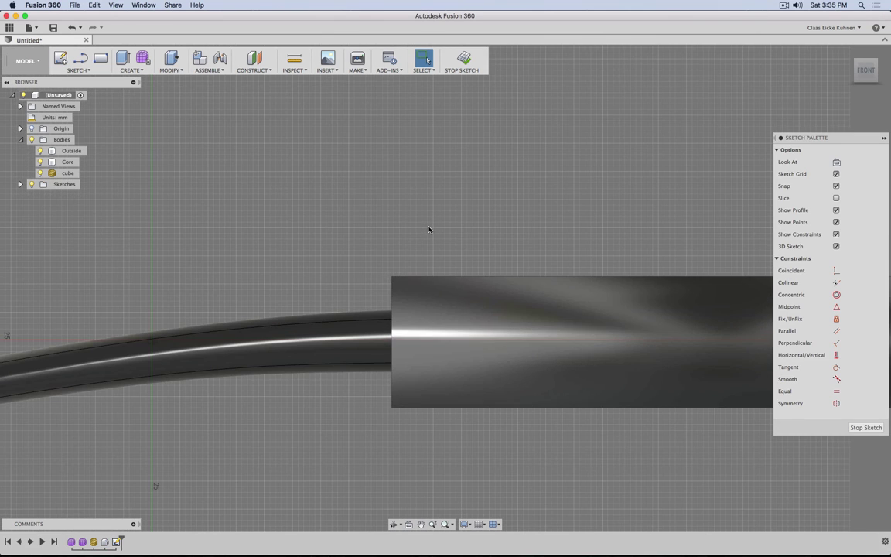
Draw a vertical line across the handle along the cube mesh's end face, extending beyond it above and below.
left_click(80, 59)
left_click(365, 141)
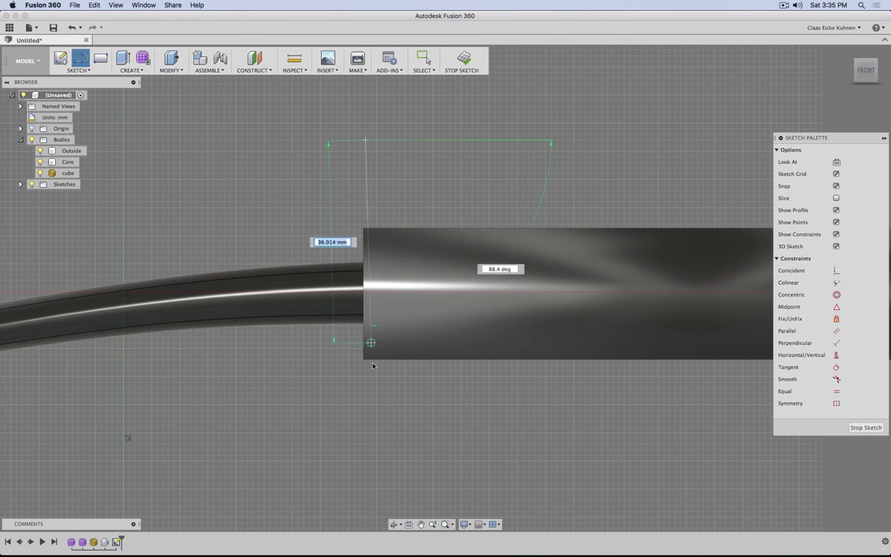
left_click(365, 416)
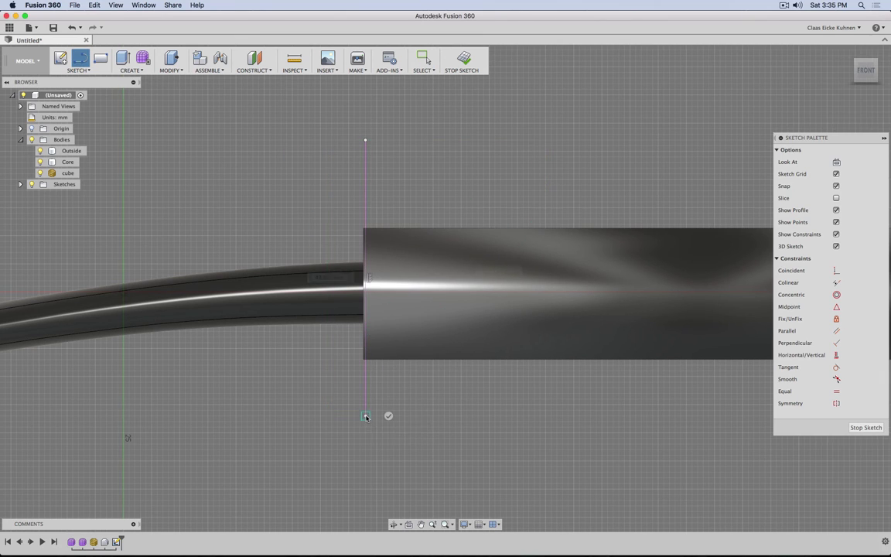
key("Escape")
Hide all bodies and place a sketch point at the midpoint of the vertical line.
middle_click_drag(300, 232, 357, 232)
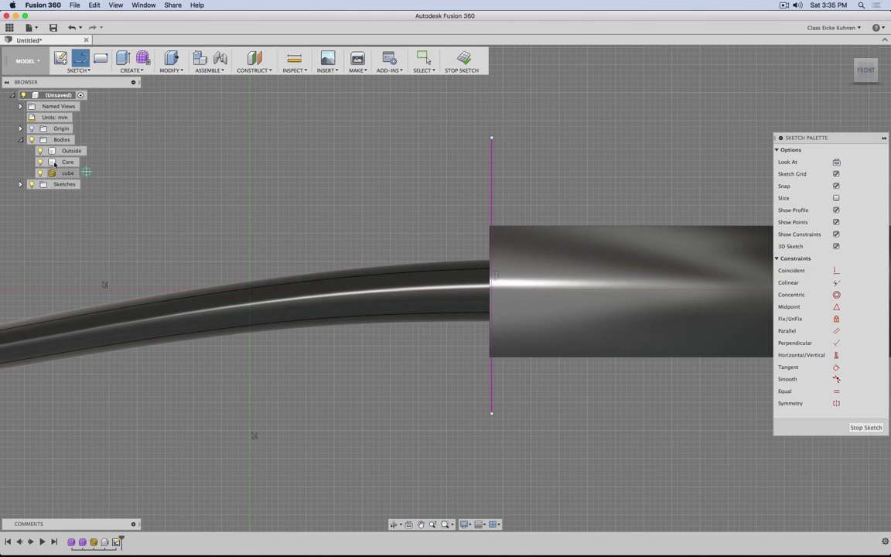
left_click(31, 139)
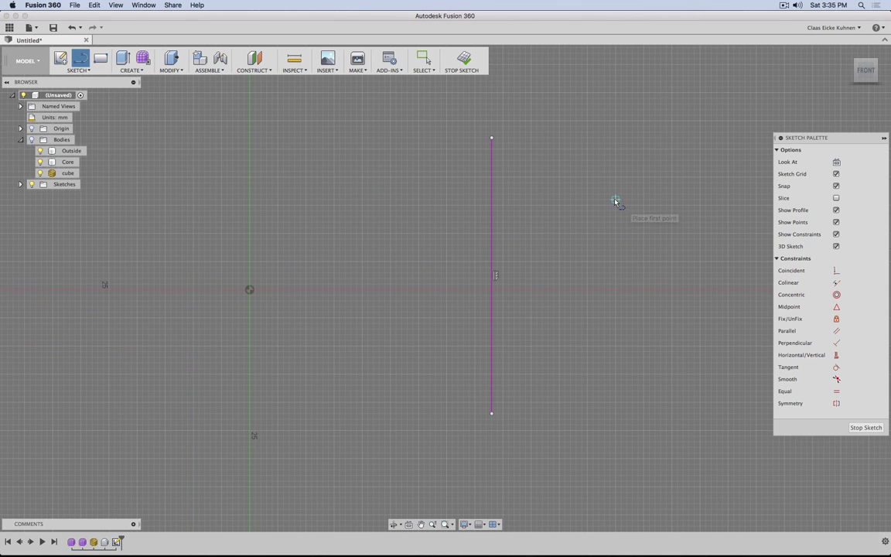
key("s")
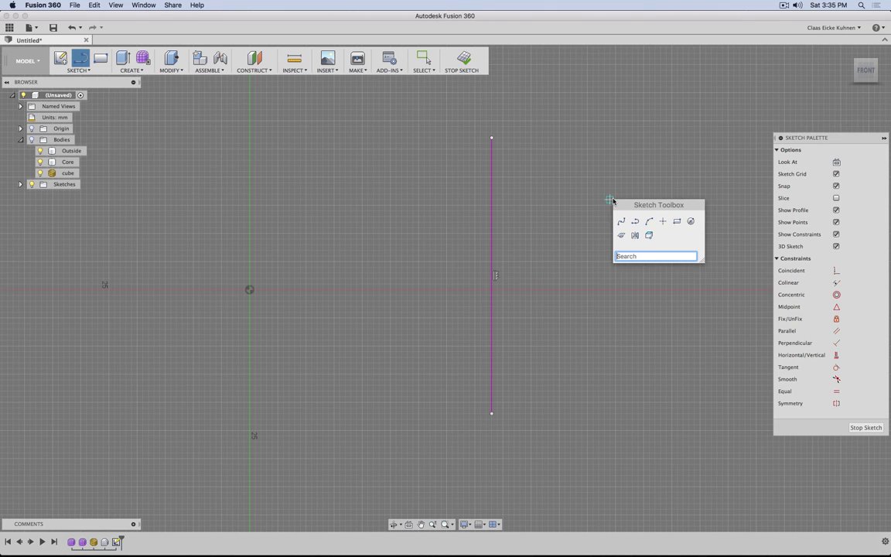
left_click(663, 223)
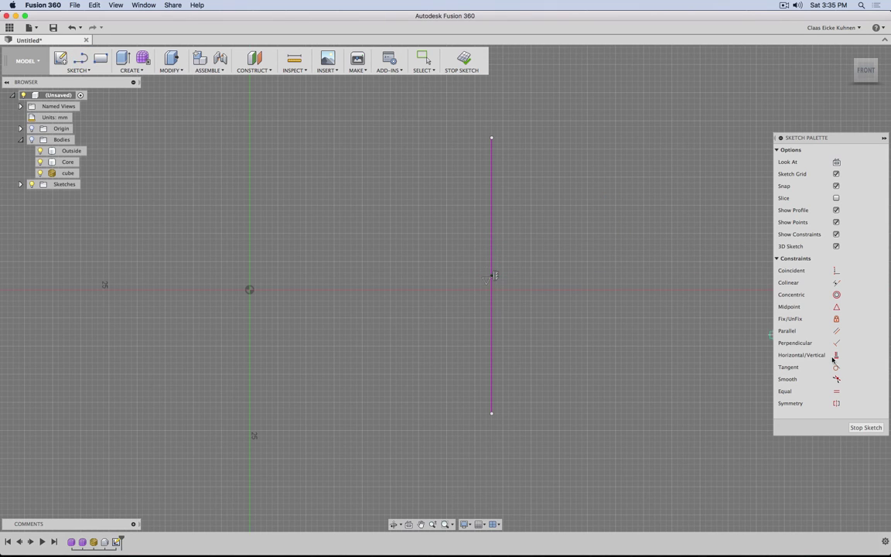
Constrain the vertical line's midpoint horizontally to the sketch origin.
left_click(837, 355)
left_click(493, 277)
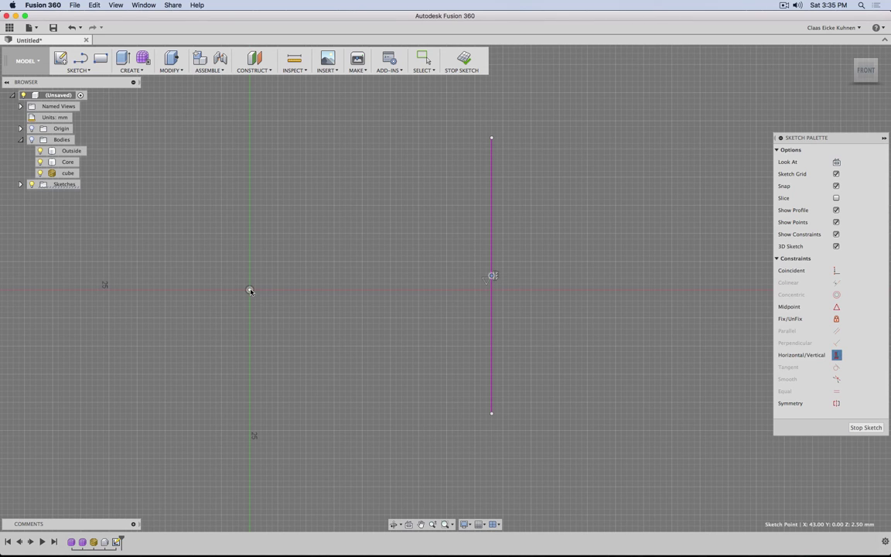
left_click(249, 290)
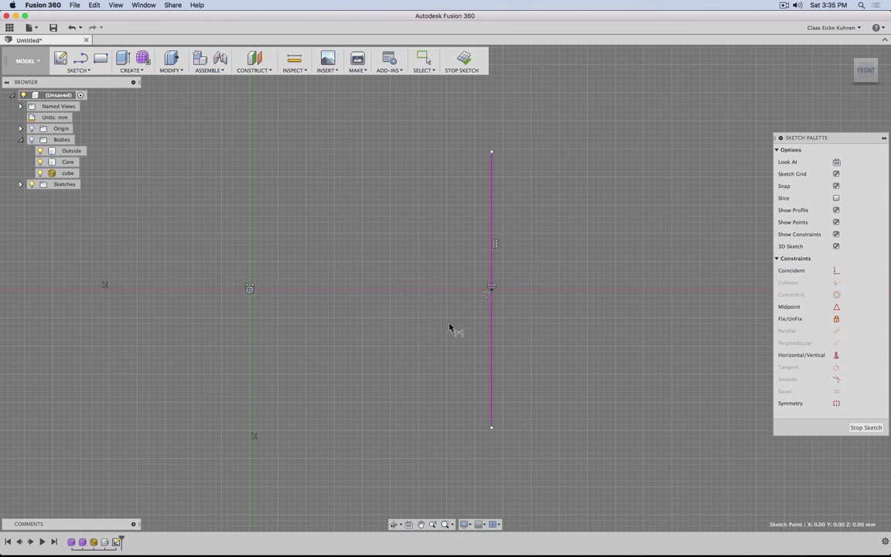
Dimension the line's horizontal distance from the origin to 42 mm and show the bodies again.
left_click(492, 290)
left_click(294, 215)
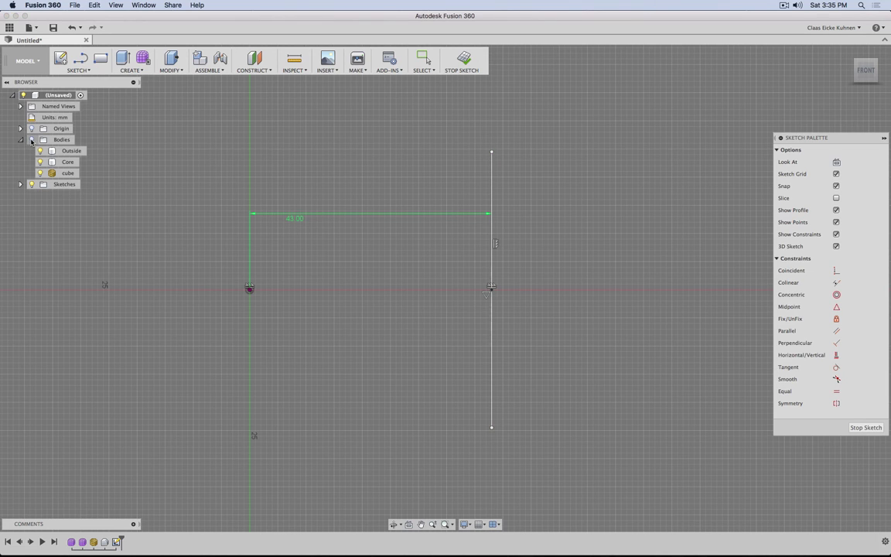
double_click(298, 223)
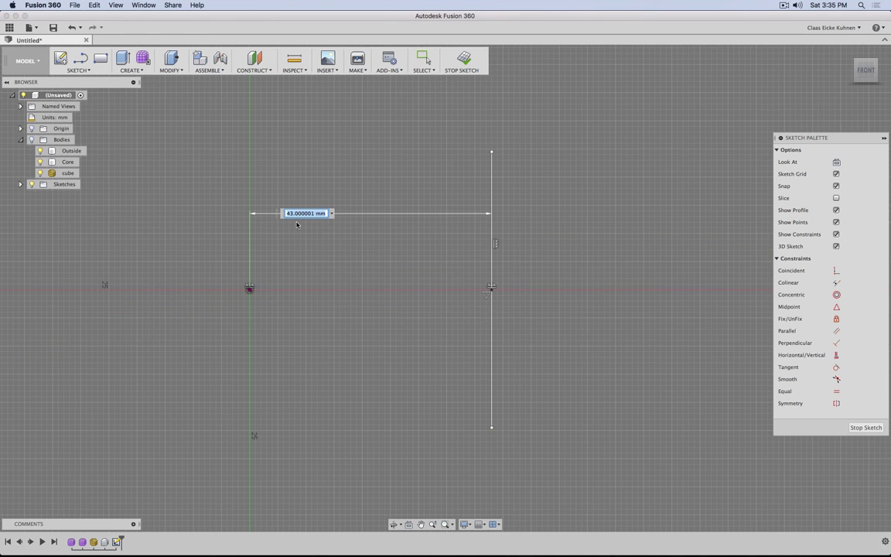
type("42")
key("Return")
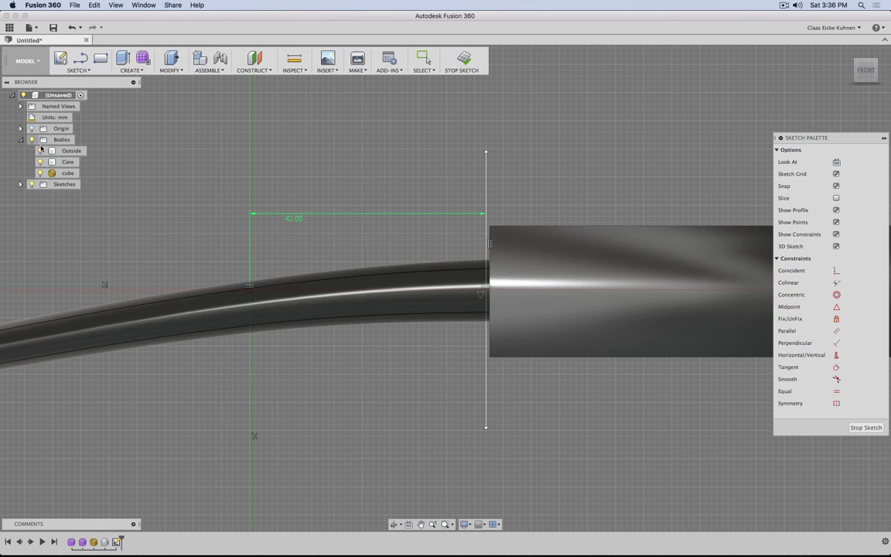
Set the line's distance from the origin to 42.5 mm and finish the sketch.
double_click(286, 222)
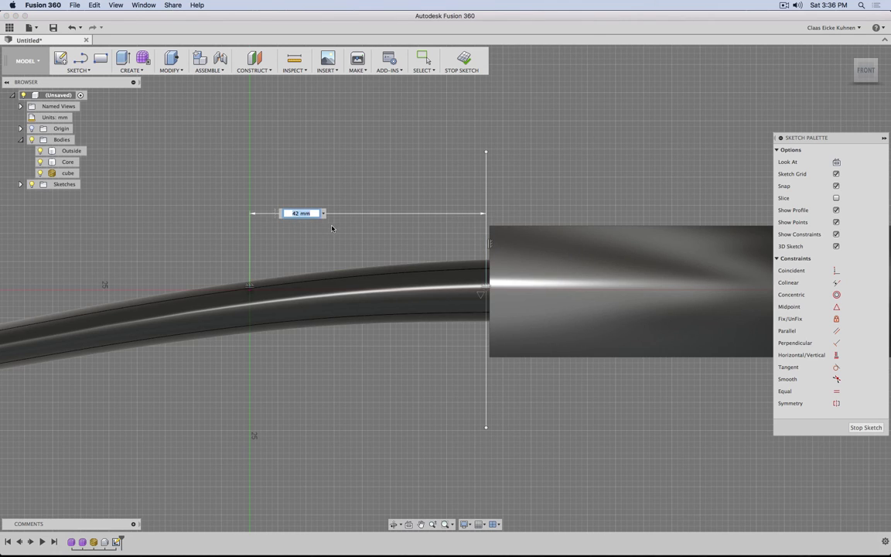
type("42.5")
key("Return")
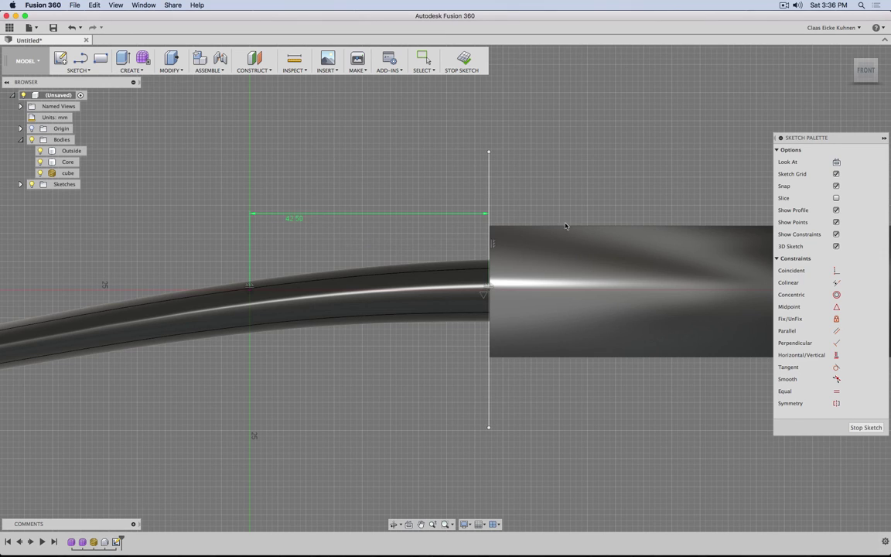
scroll(548, 226, "down", 3)
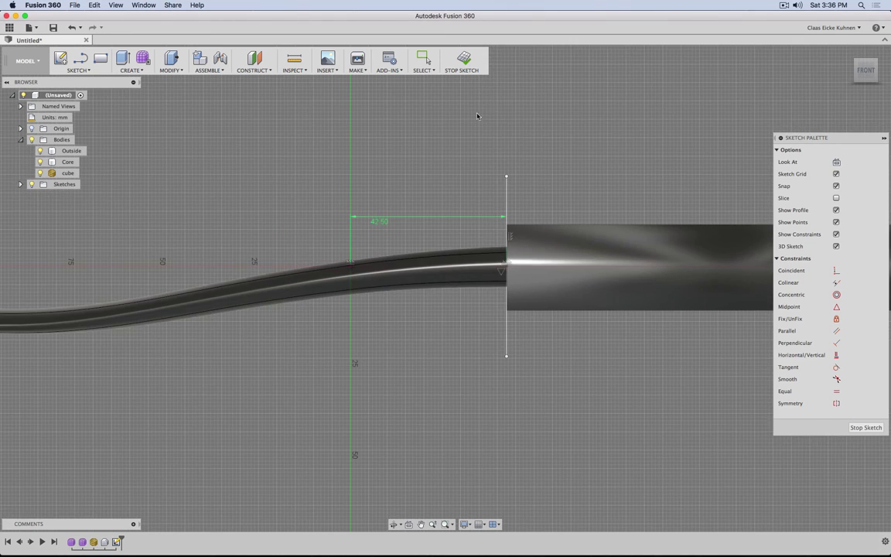
middle_click_drag(463, 150, 464, 97, "shift")
left_click(463, 59)
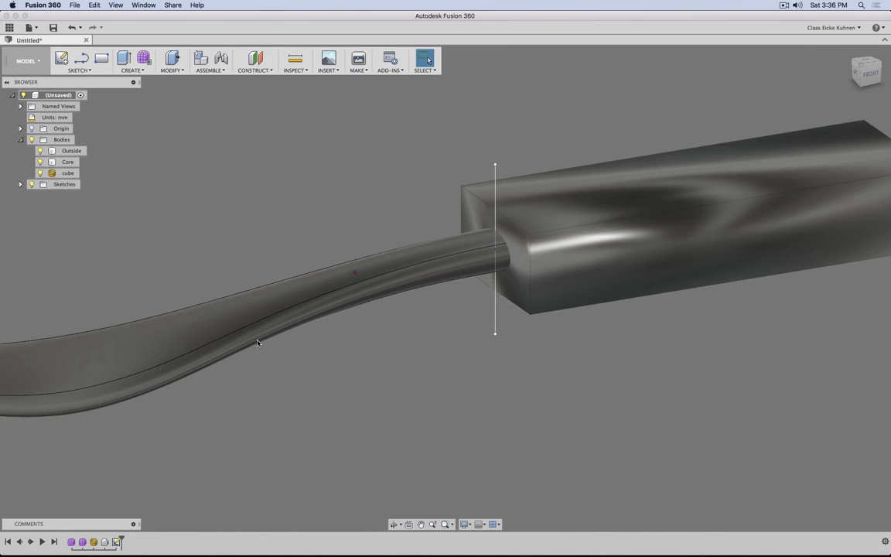
Delete the cube mesh together with its base feature from the timeline.
left_click(94, 542)
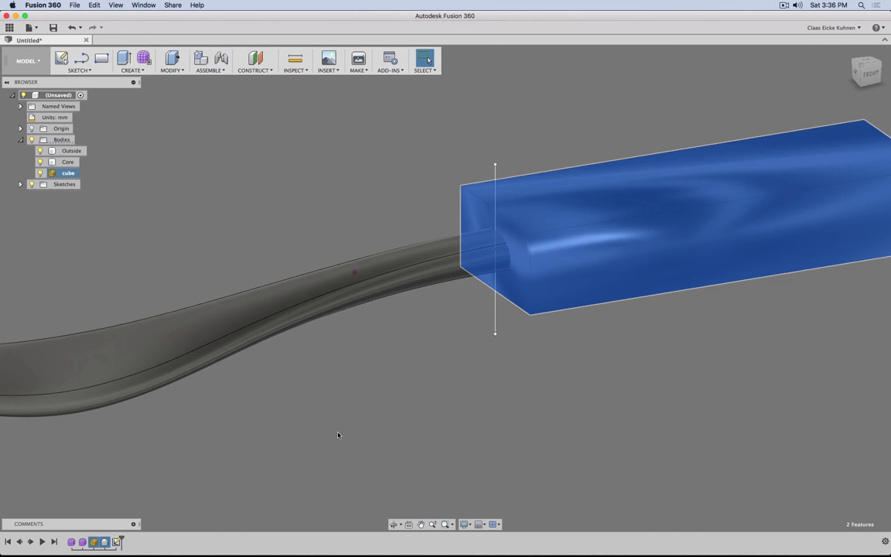
key("Delete")
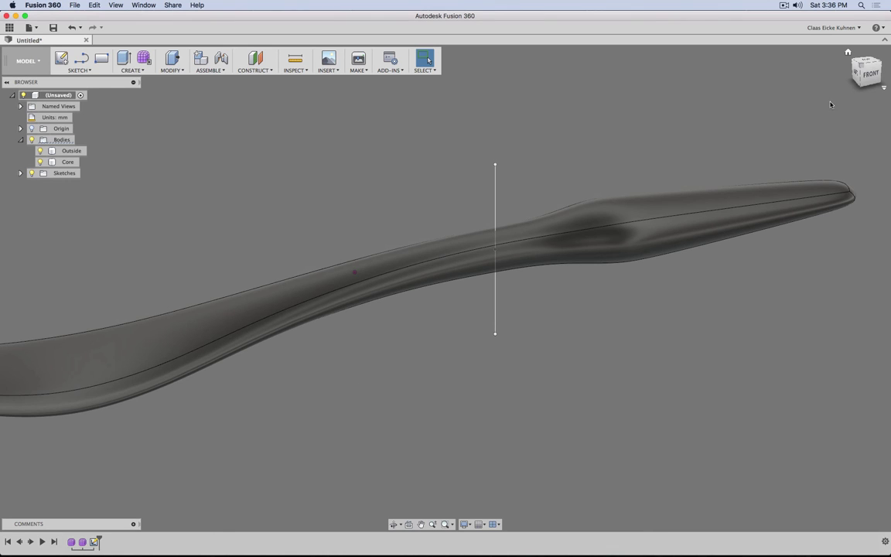
left_click(872, 80)
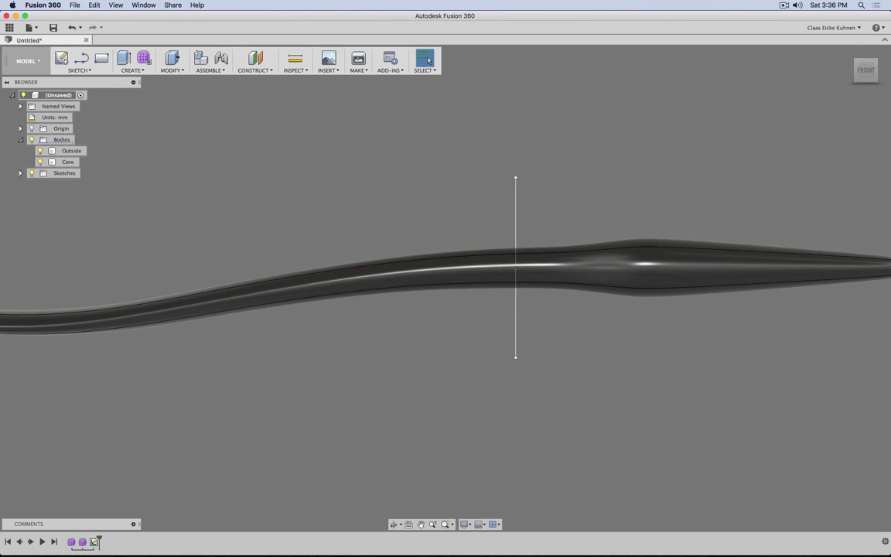
Switch to Blender and show the layer containing the core trim objects in the top view.
mouse_move(537, 546)
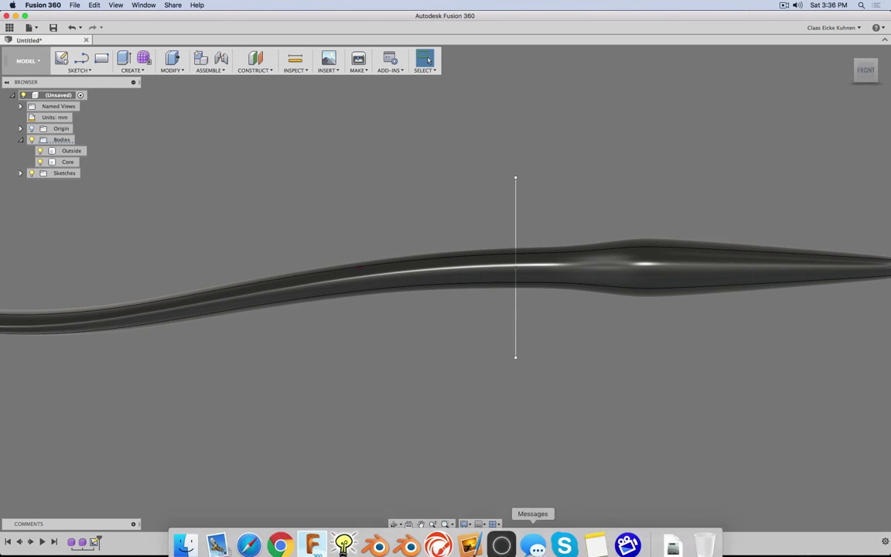
left_click(377, 539)
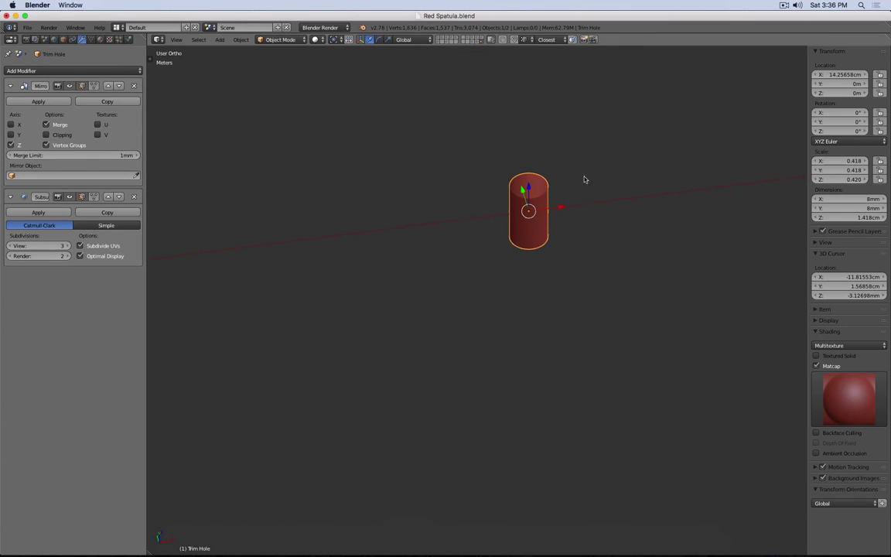
left_click(476, 43)
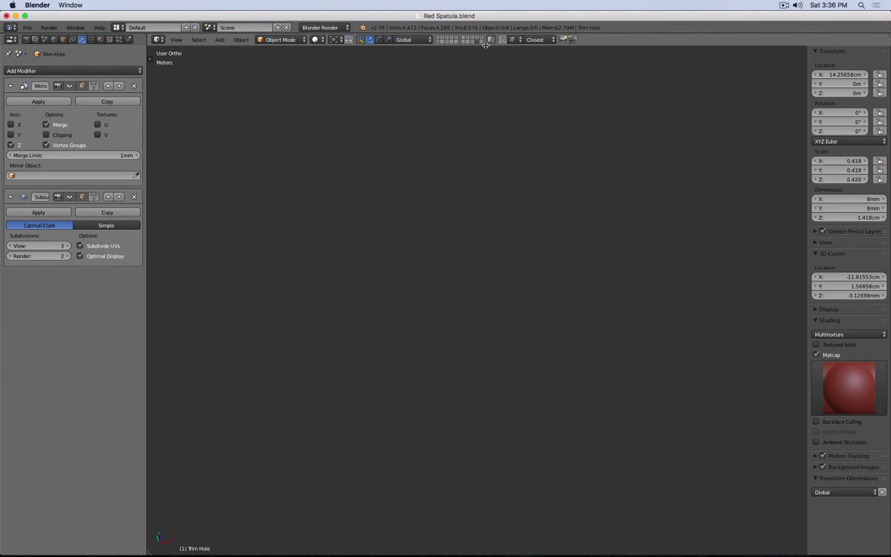
scroll(455, 204, "down", 10)
scroll(462, 202, "left", 5, "shift")
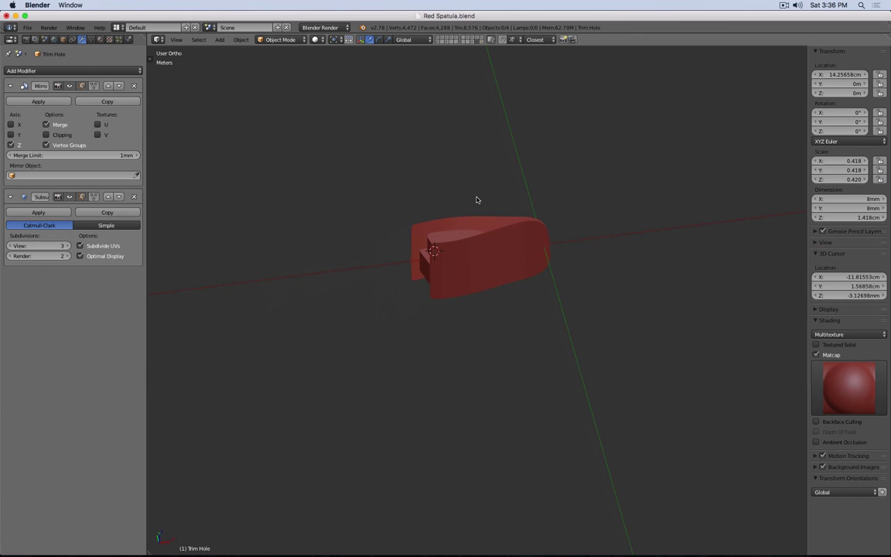
key("KP_7")
scroll(484, 191, "down", 3)
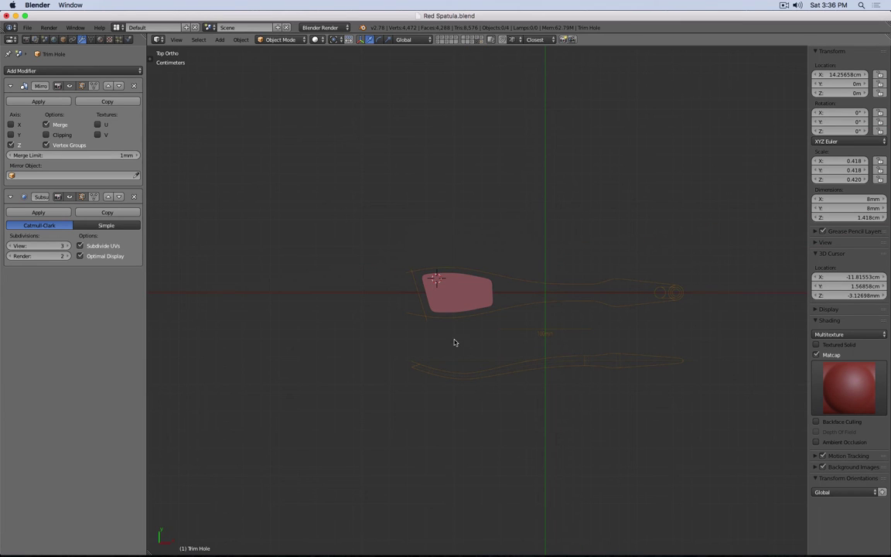
scroll(455, 342, "down", 3)
scroll(481, 306, "up", 7)
Select the Core Trim object and export it as an OBJ named core trim to the Desktop.
key("z")
right_click(319, 255)
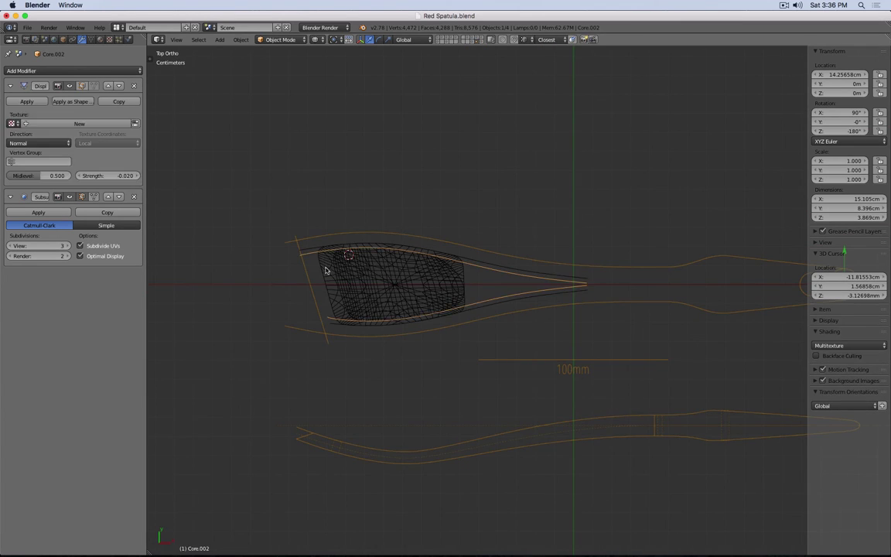
right_click(349, 293)
middle_click_drag(348, 293, 363, 244)
key("z")
key("space")
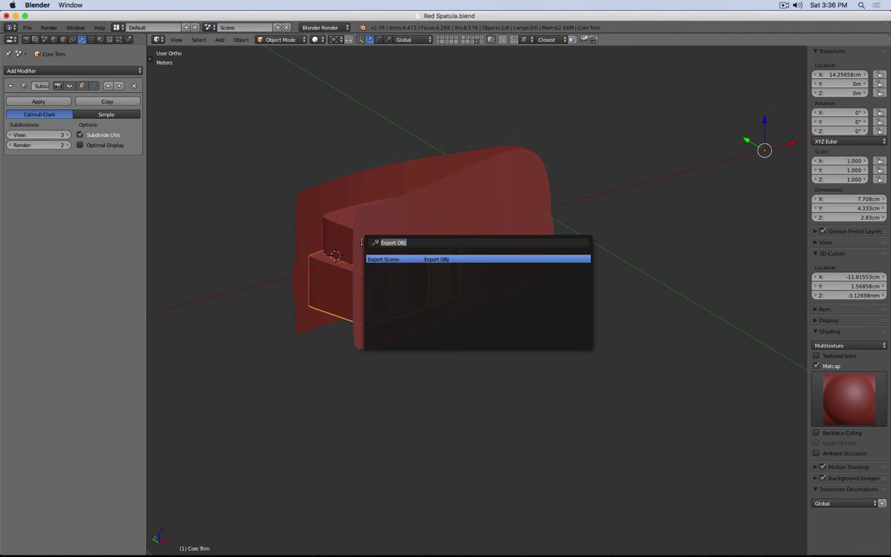
key("Return")
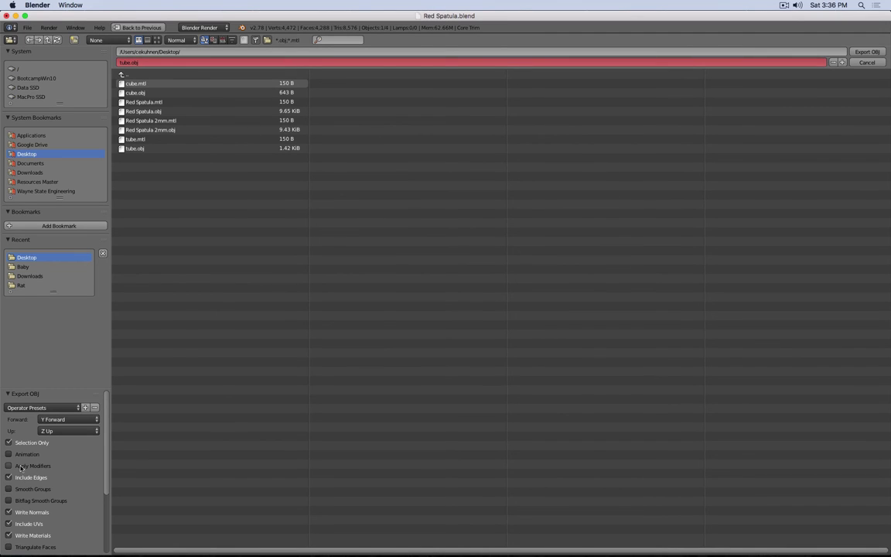
left_click(166, 62)
type("cone")
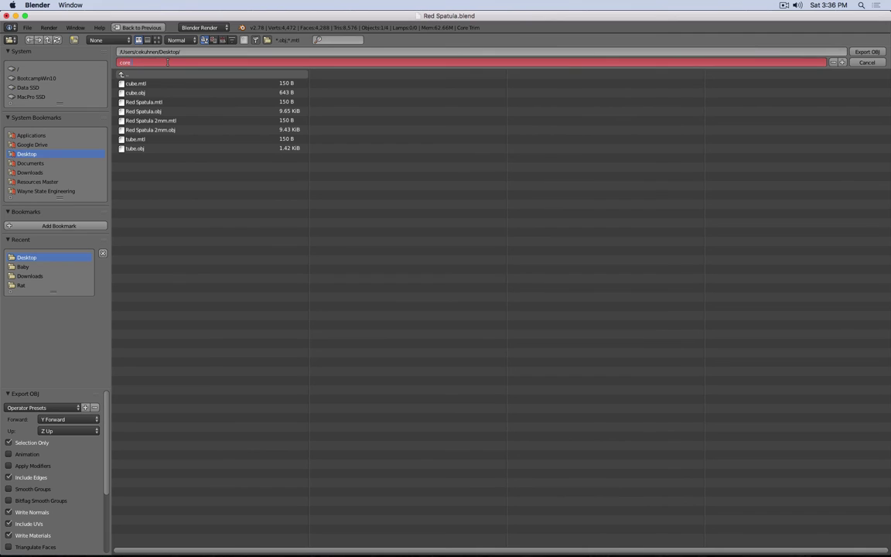
type(" trim")
key("Return")
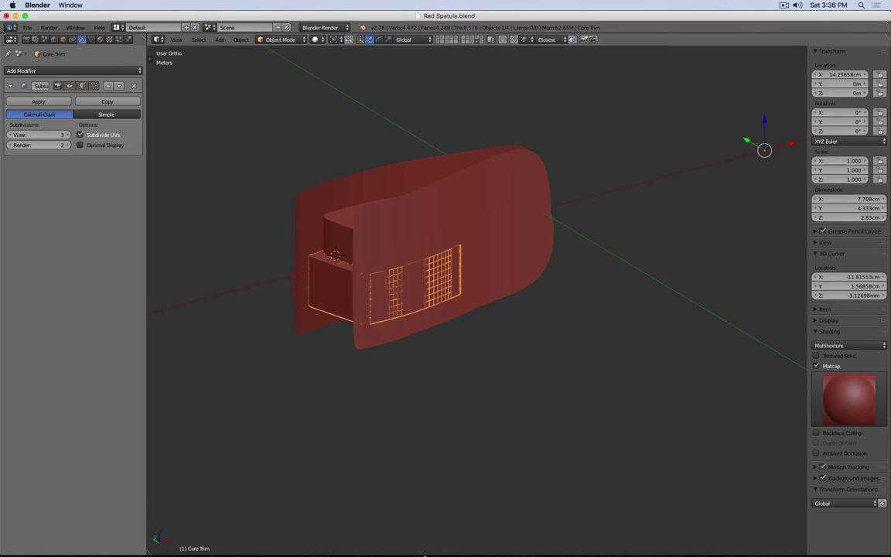
mouse_move(434, 541)
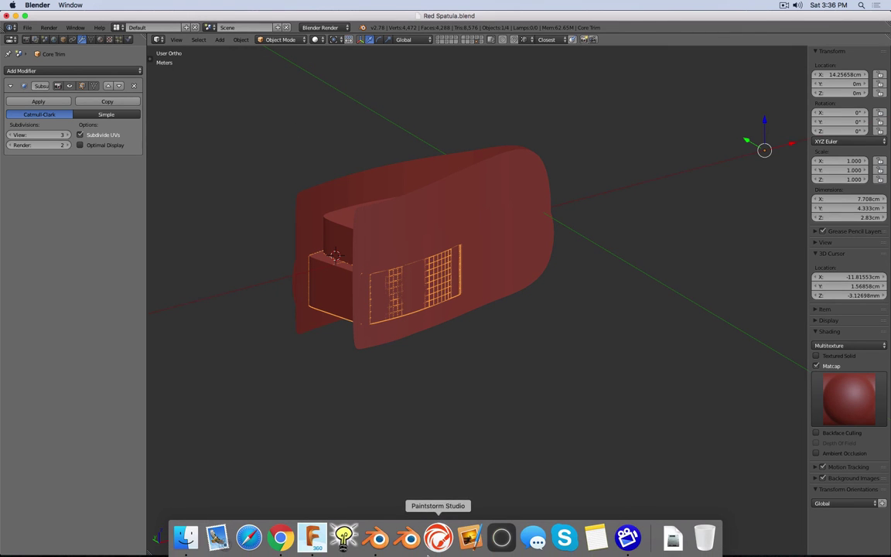
Switch to Fusion 360, create a new form and insert the core trim.obj mesh from the Desktop in meters.
left_click(312, 539)
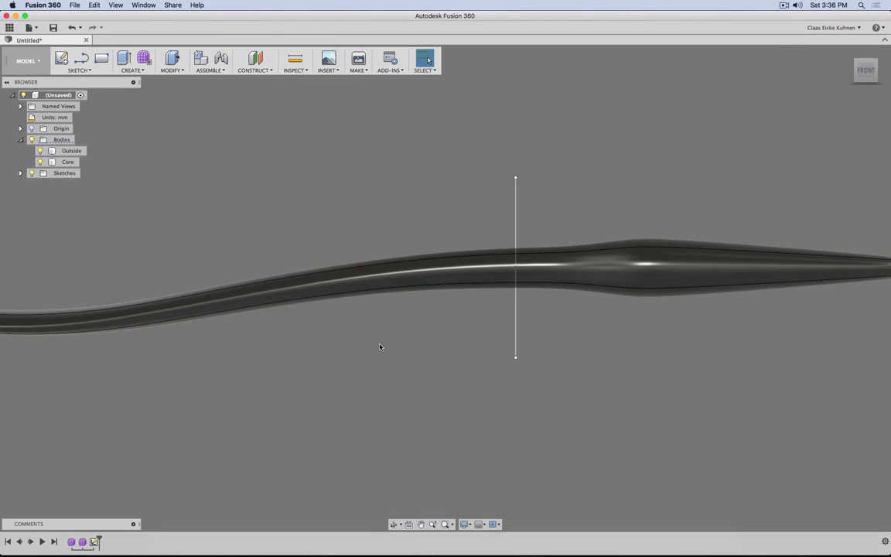
scroll(380, 347, "down", 5)
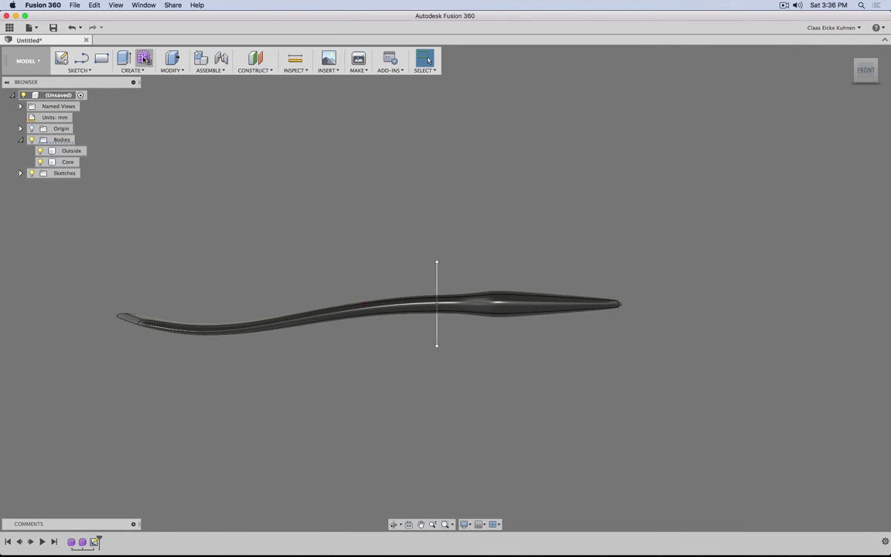
left_click(144, 59)
left_click(362, 68)
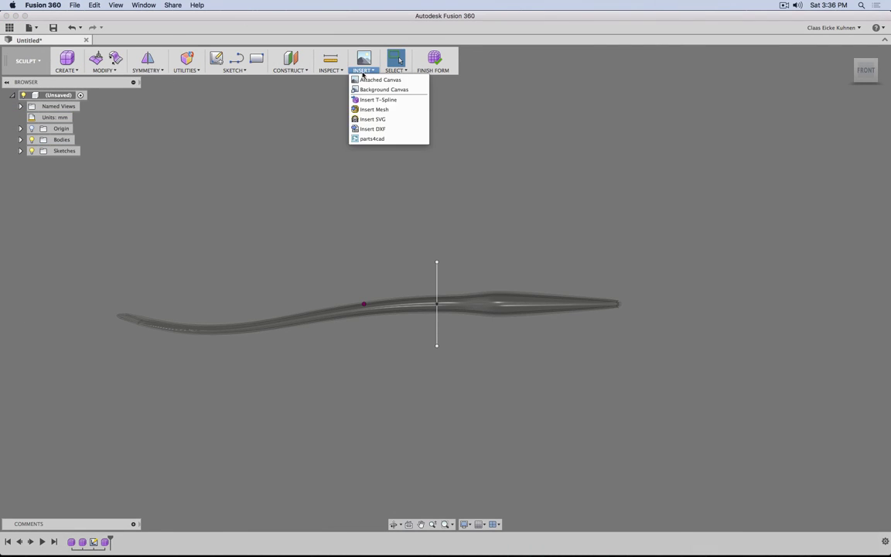
left_click(375, 109)
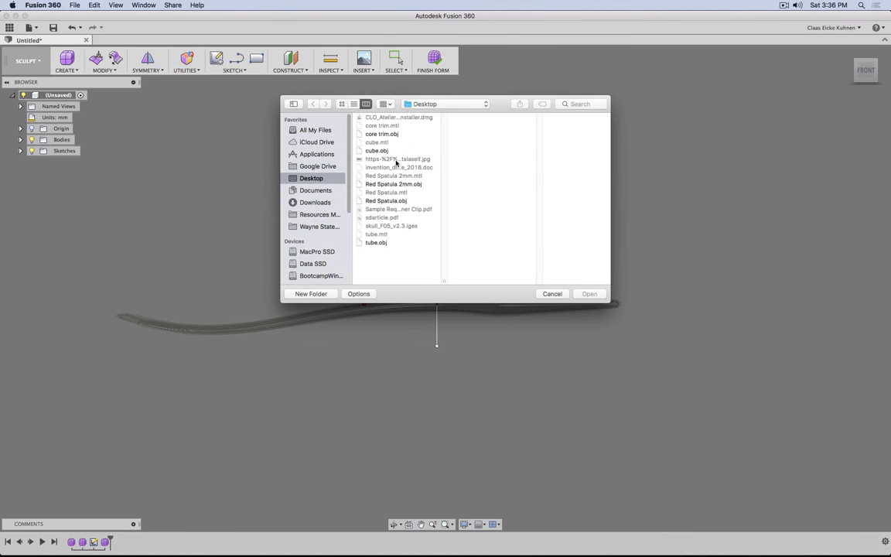
left_click(391, 133)
left_click(588, 294)
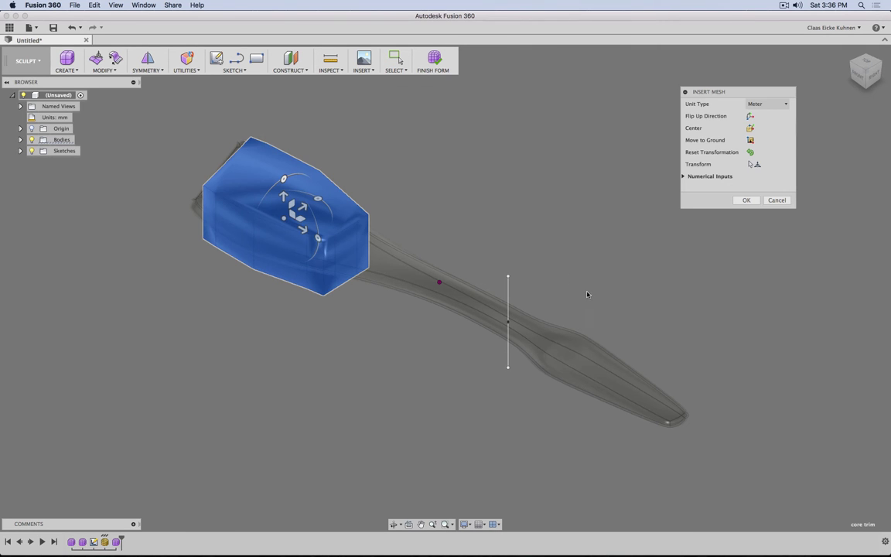
key("Return")
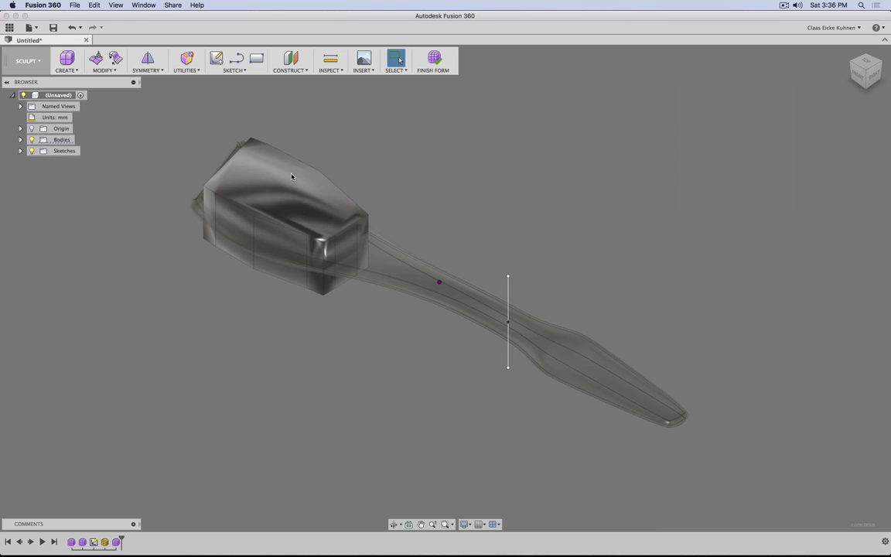
Try to convert the core trim mesh into a T-Spline as a new body.
left_click(187, 59)
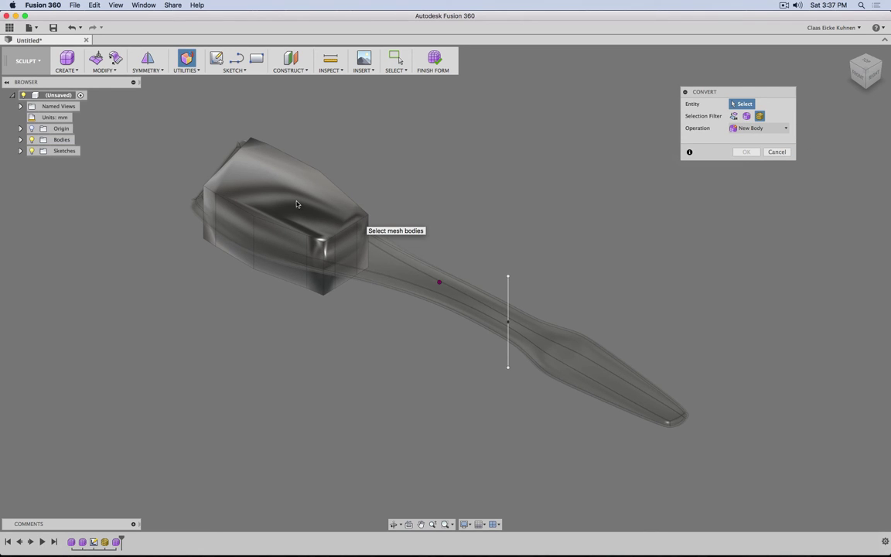
left_click(747, 115)
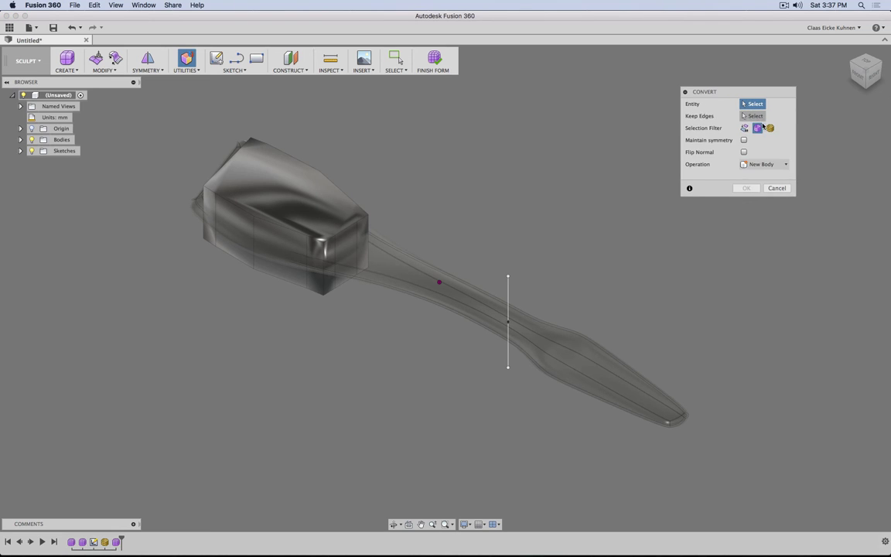
left_click(771, 128)
left_click(20, 139)
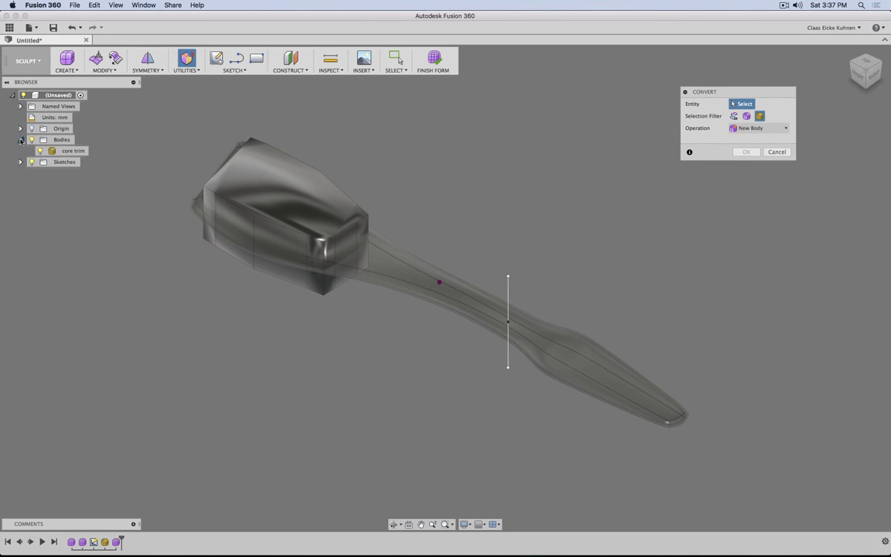
left_click(72, 150)
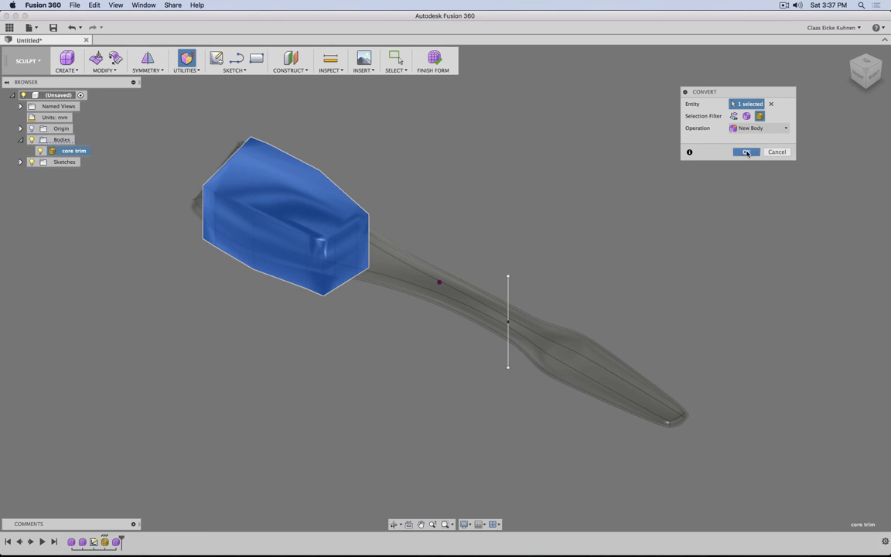
left_click(747, 153)
left_click(519, 349)
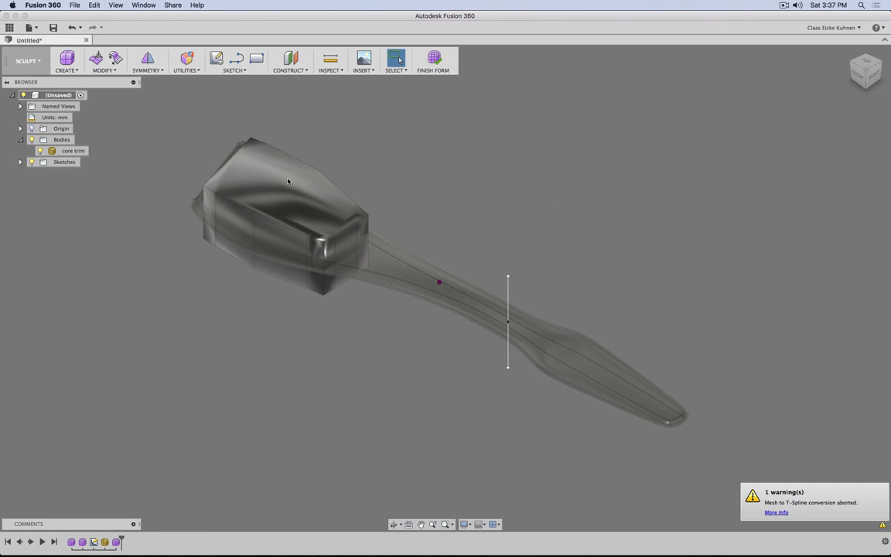
Try to delete the core trim mesh from within the form.
left_click(71, 150)
key("Delete")
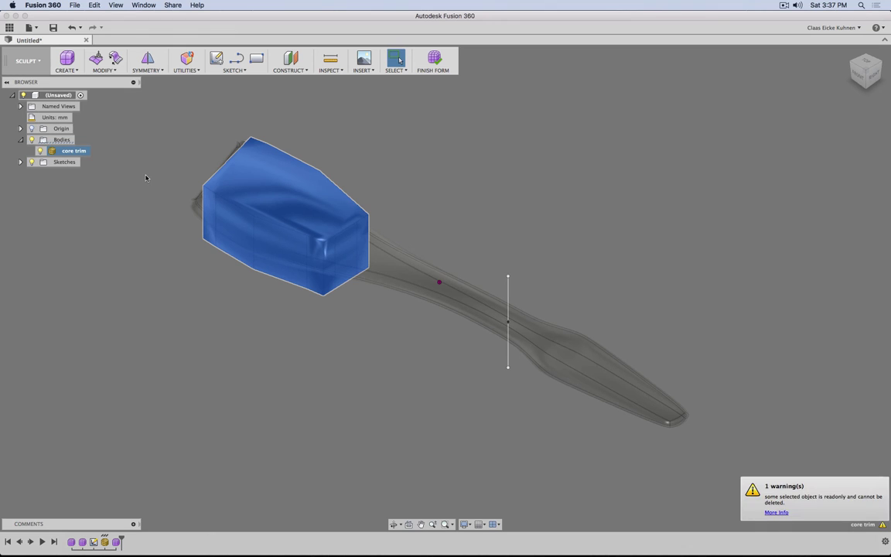
key("Delete")
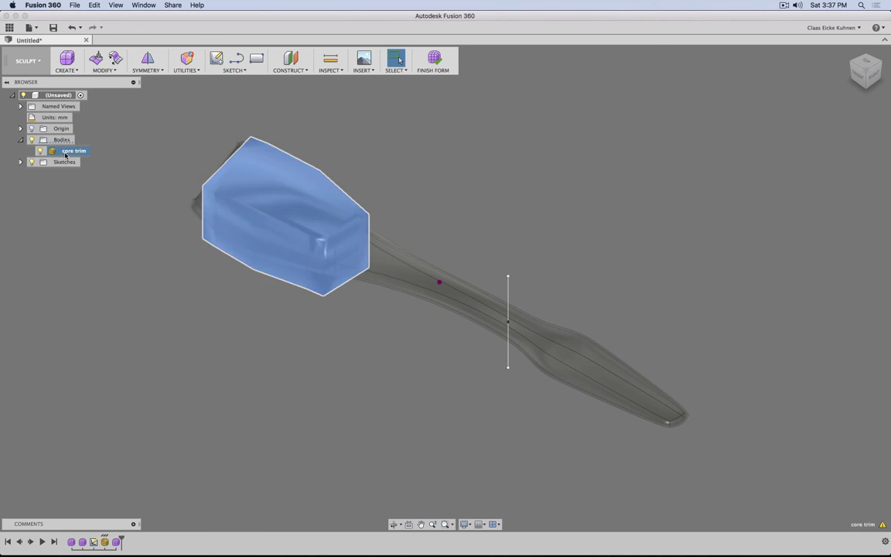
Switch to Blender, duplicate the Core Trim object onto an empty layer and show only that layer in top view.
key("super+Tab")
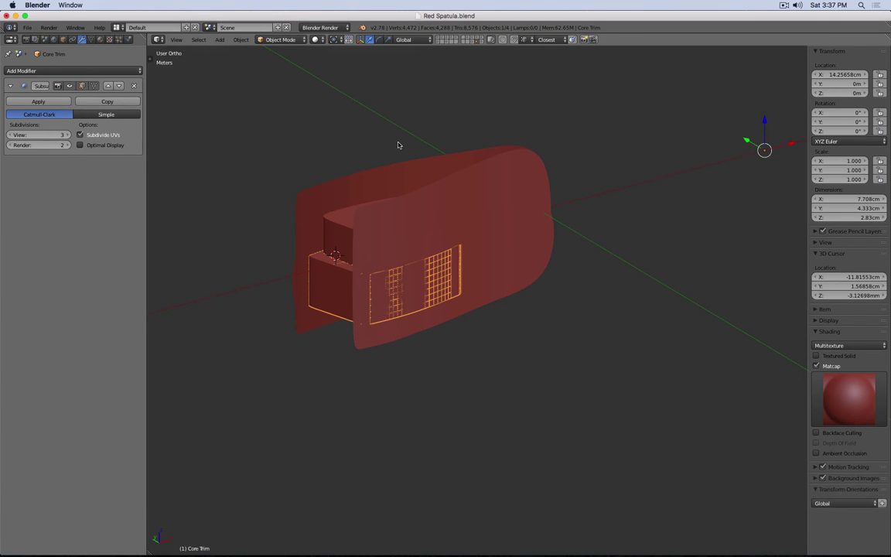
key("shift+d")
key("m")
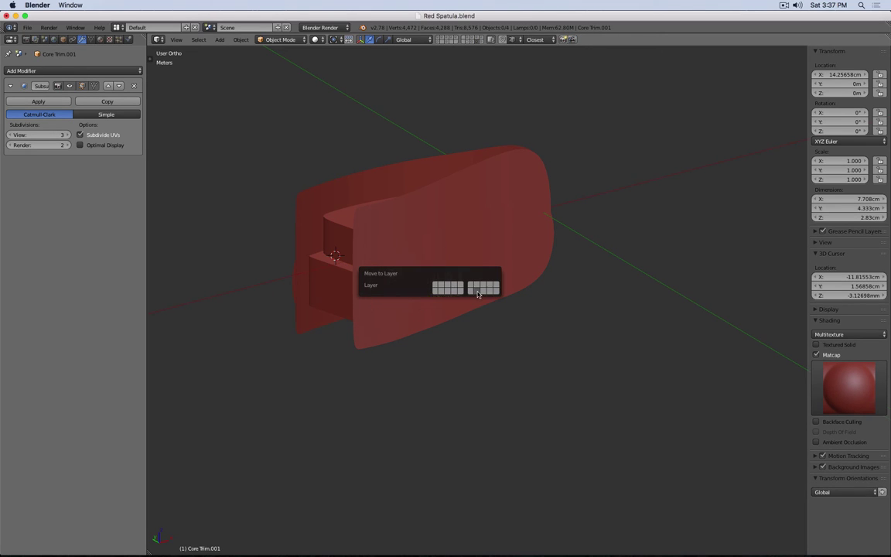
left_click(478, 294)
left_click(467, 40)
key("KP_7")
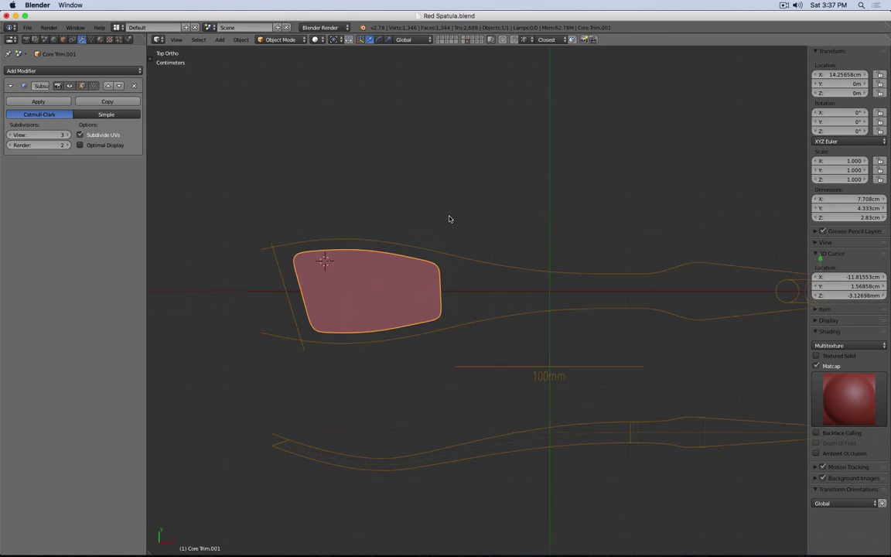
Delete the top and bottom cap faces of the duplicated Core Trim so only the side walls remain, and leave edit mode.
key("Tab")
scroll(328, 302, "up", 3)
middle_click_drag(328, 303, 367, 245)
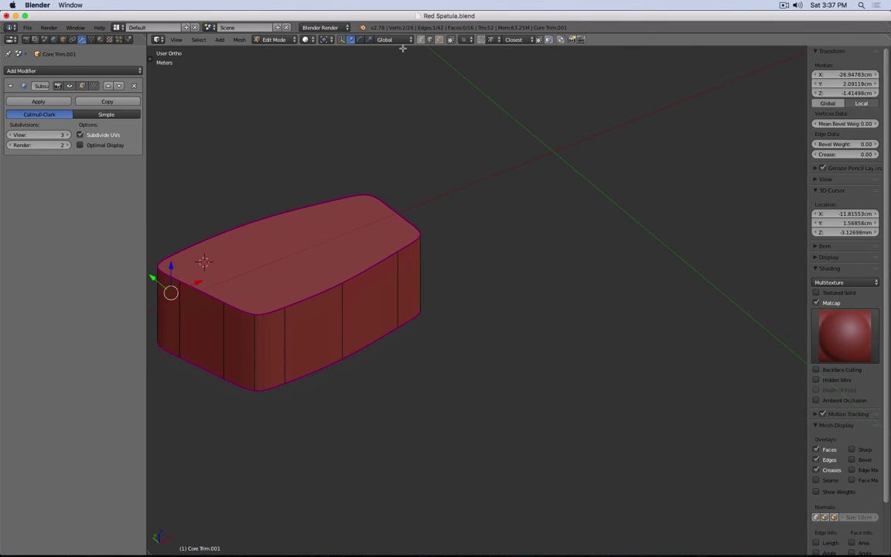
left_click(439, 40)
right_click(303, 240)
middle_click_drag(360, 333, 353, 256)
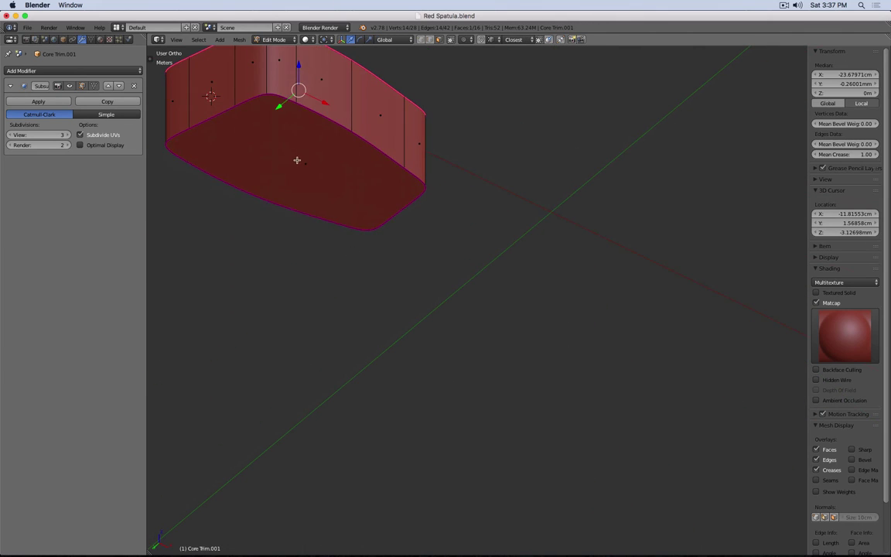
right_click(297, 160, "shift")
key("x")
left_click(474, 183)
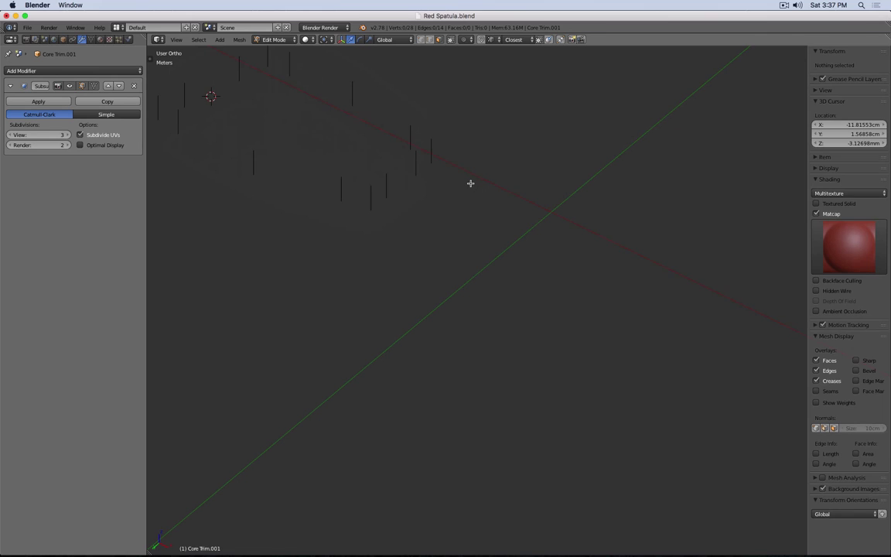
key("ctrl+z")
key("x")
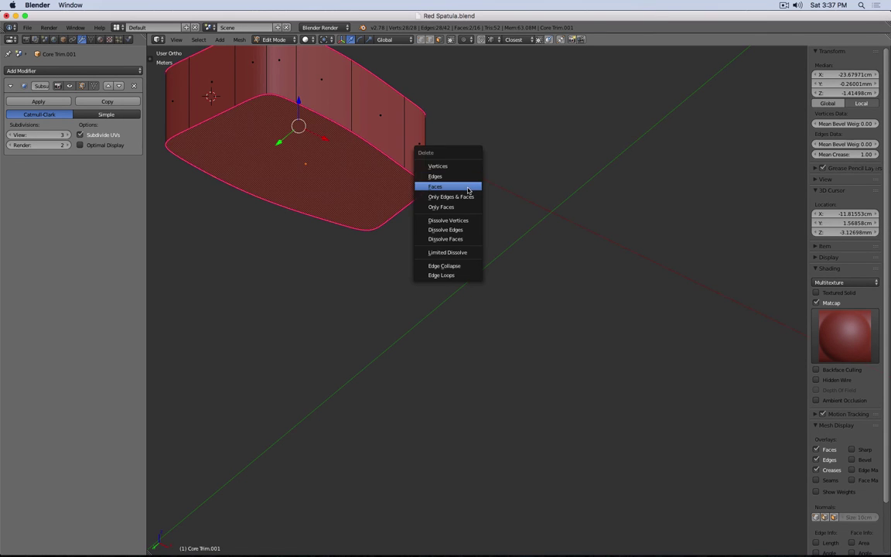
left_click(468, 190)
middle_click_drag(470, 126, 455, 248)
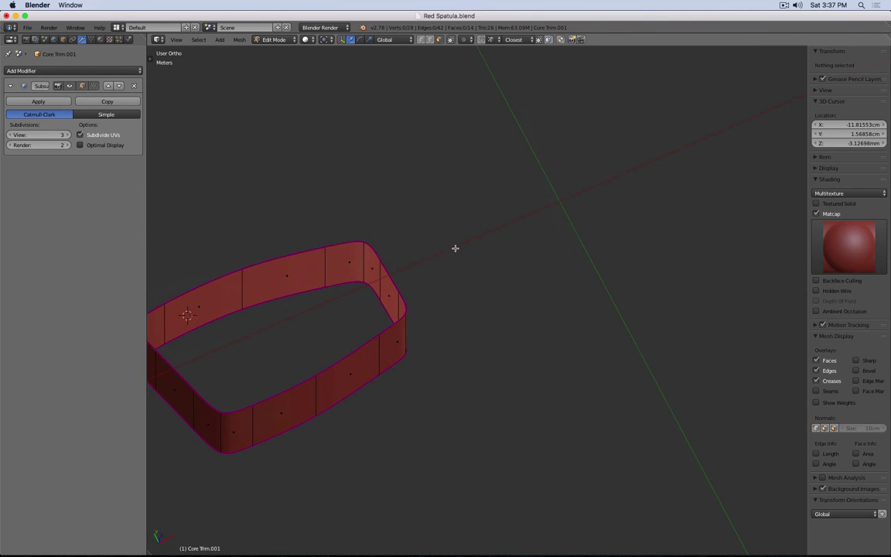
key("Tab")
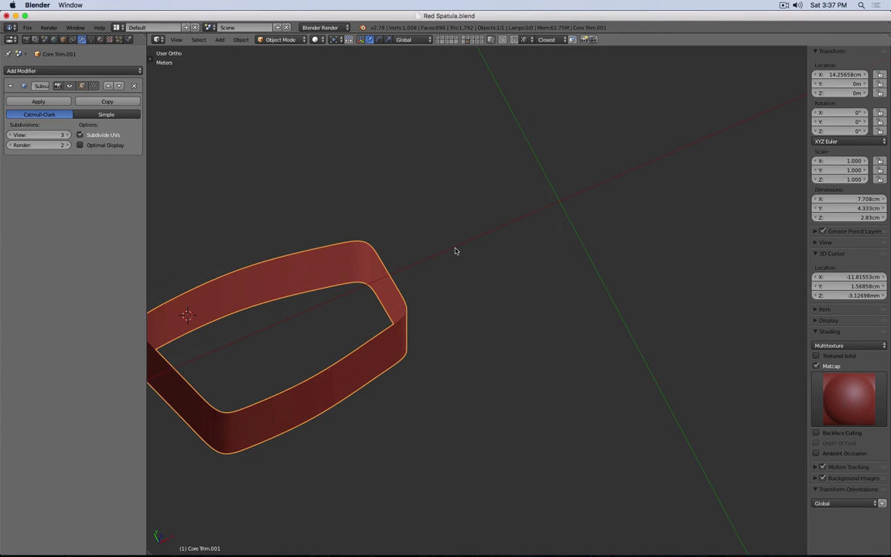
Export the open Core Trim copy as an OBJ to the Desktop, overwriting core trim.obj.
key("space")
type("obj")
key("Return")
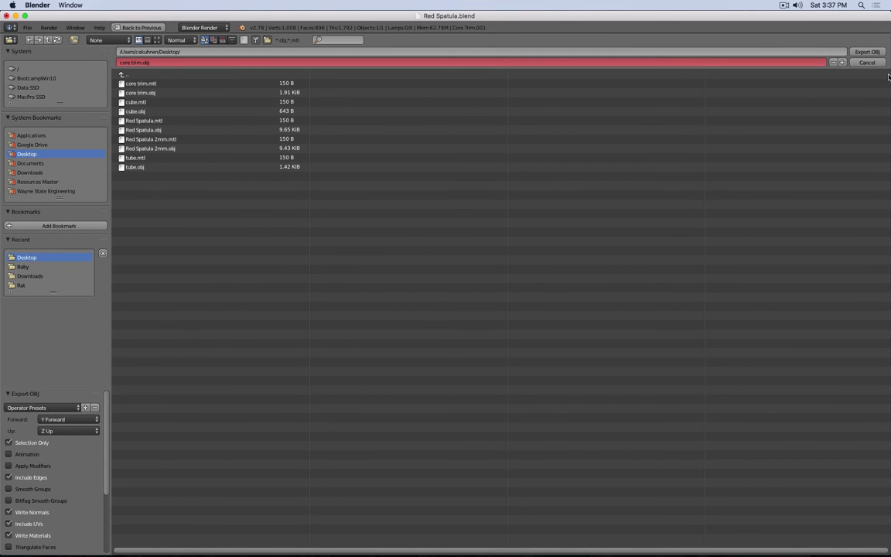
key("Return")
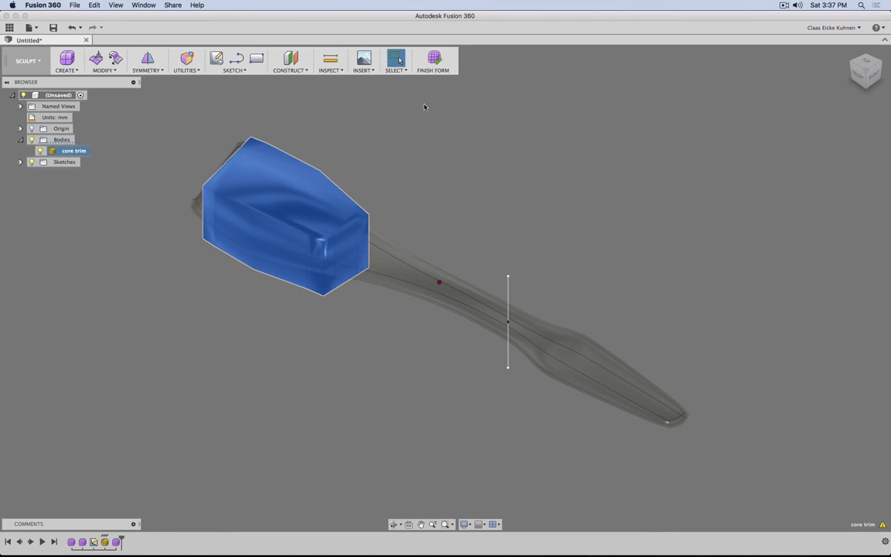
In Fusion 360, finish the form, remove the old core trim mesh with its form from the timeline and start a new form.
left_click(426, 134)
left_click(435, 61)
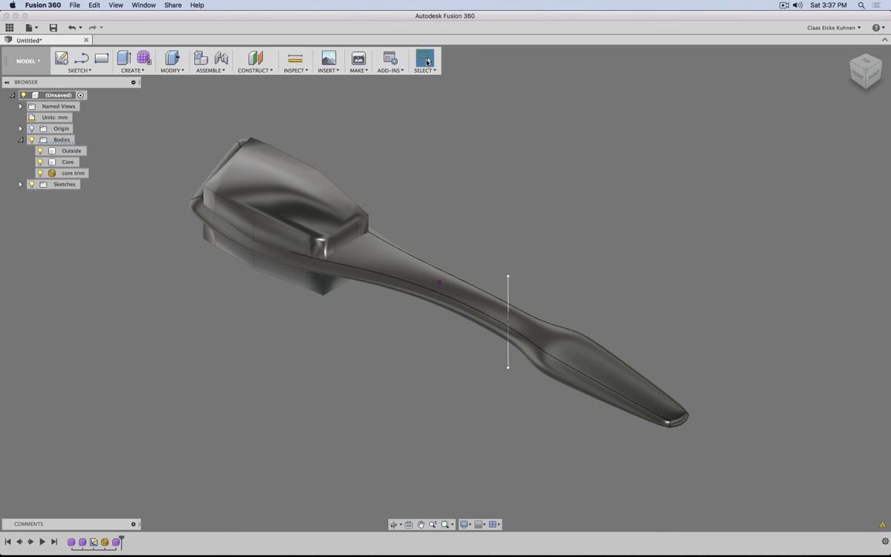
double_click(116, 542)
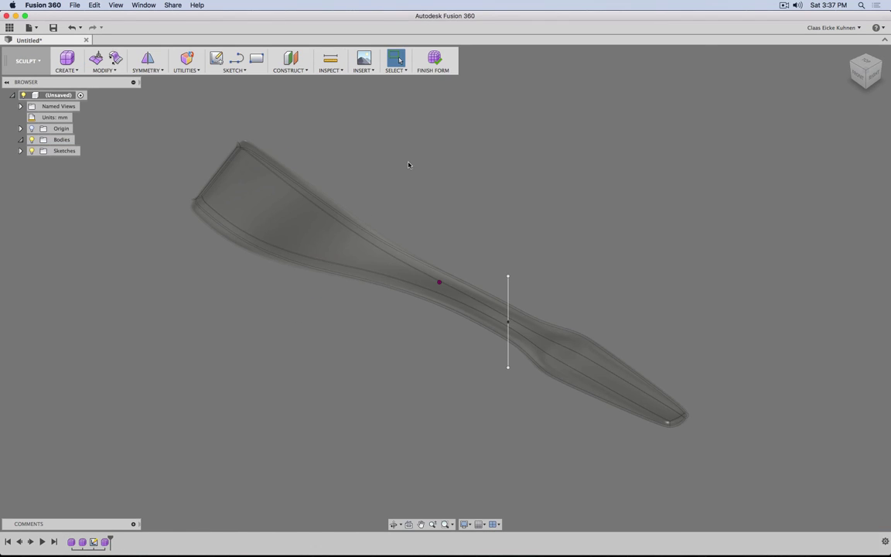
Insert the re-exported core trim.obj mesh from the Desktop into the form.
left_click(364, 61)
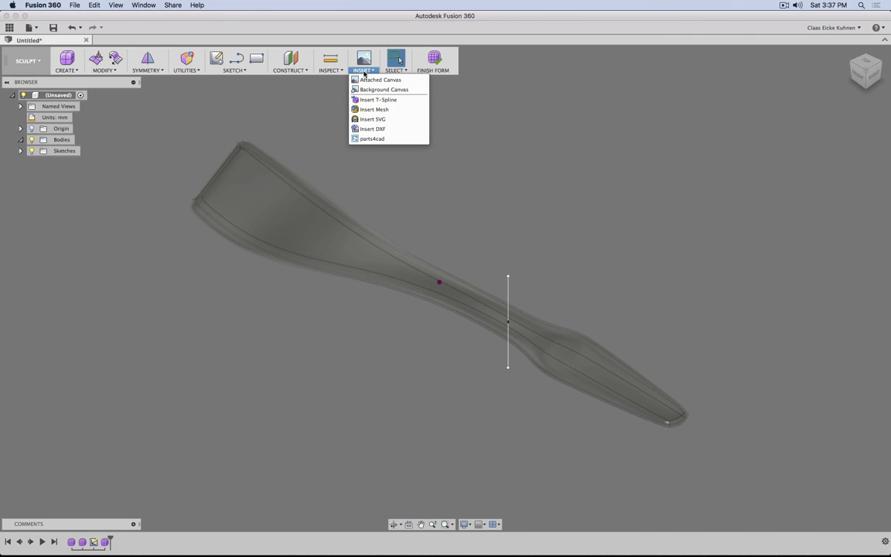
left_click(393, 109)
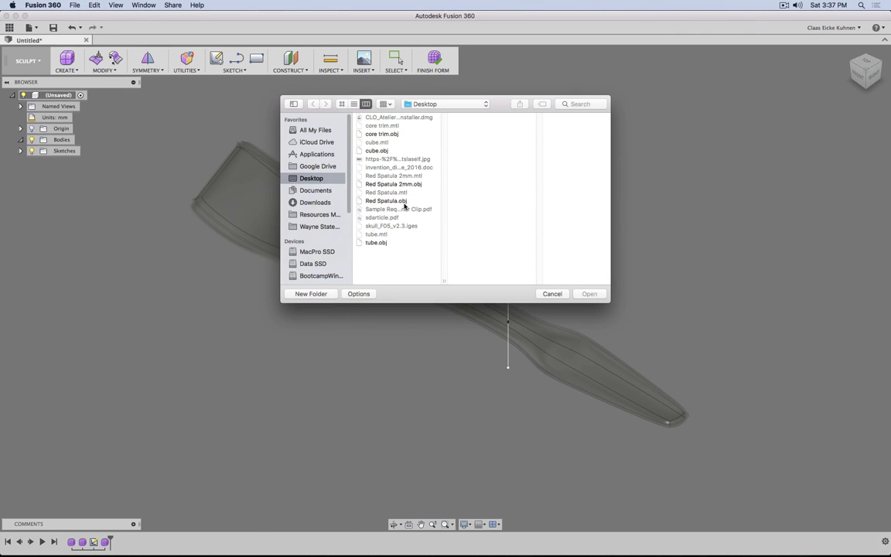
left_click(382, 134)
left_click(589, 294)
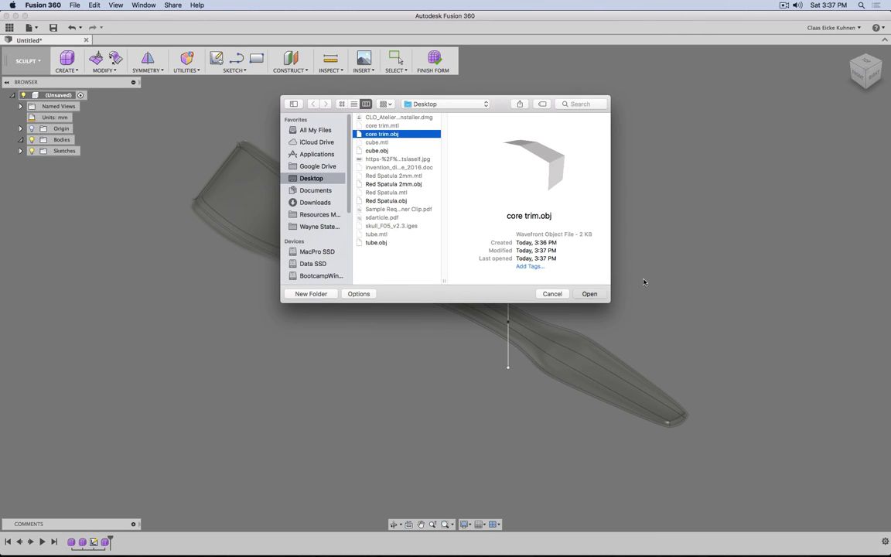
left_click(745, 200)
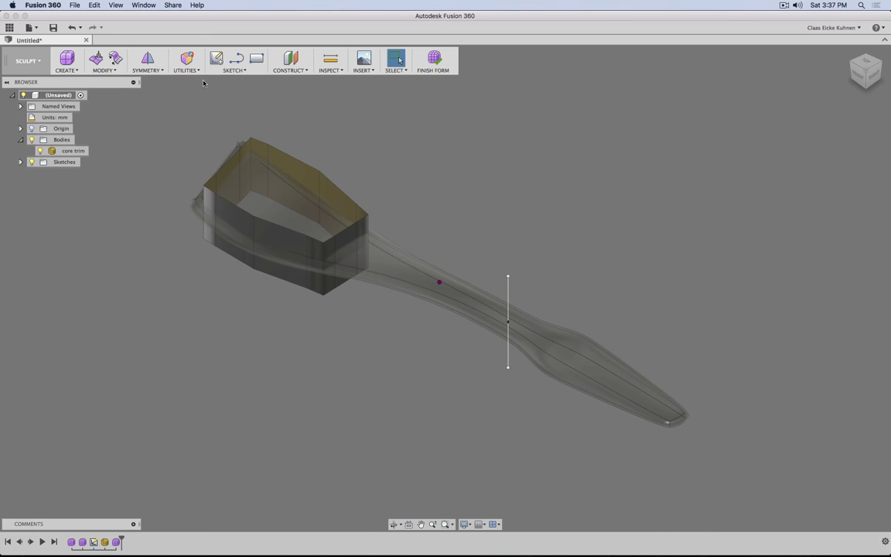
Convert the core trim mesh into a T-Spline as a new body and view it from the top.
left_click(186, 59)
left_click(321, 185)
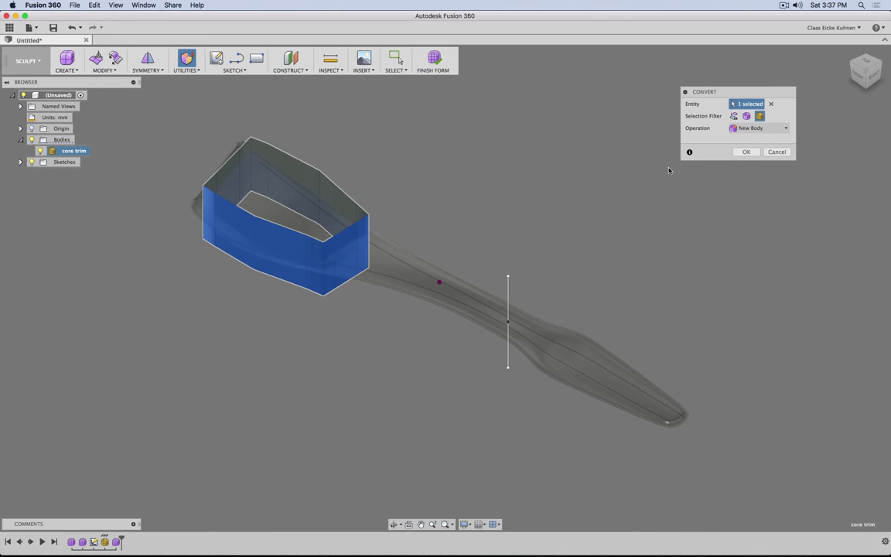
left_click(746, 152)
middle_click_drag(358, 167, 460, 197, "shift")
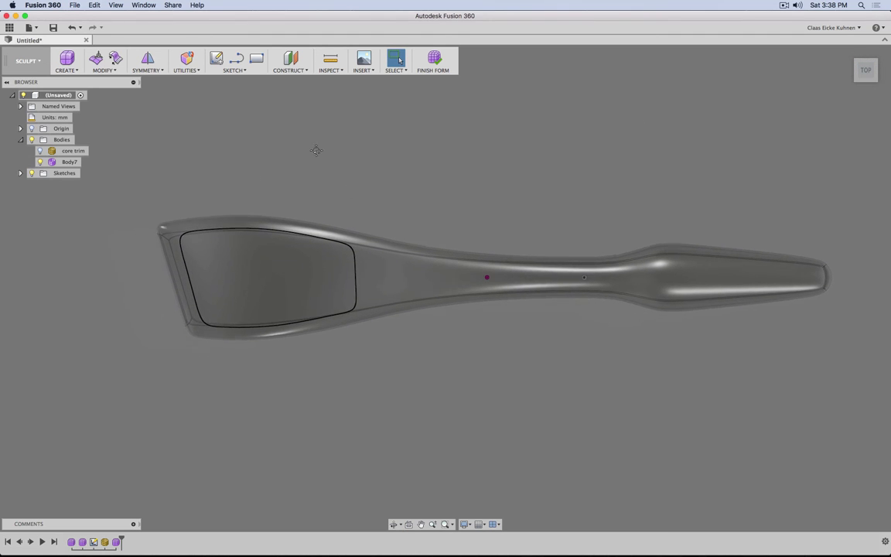
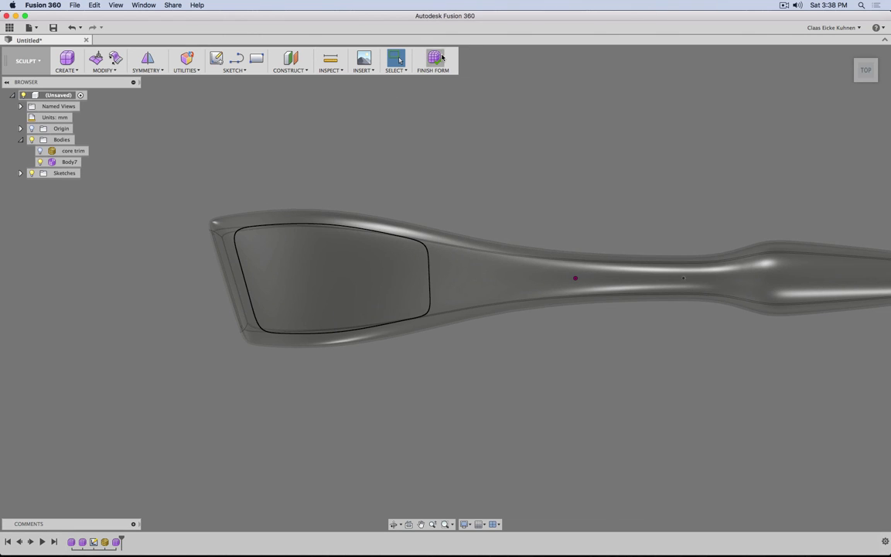
Finish the form, remove the core trim mesh and place the new form before the sketch in the timeline.
left_click(434, 61)
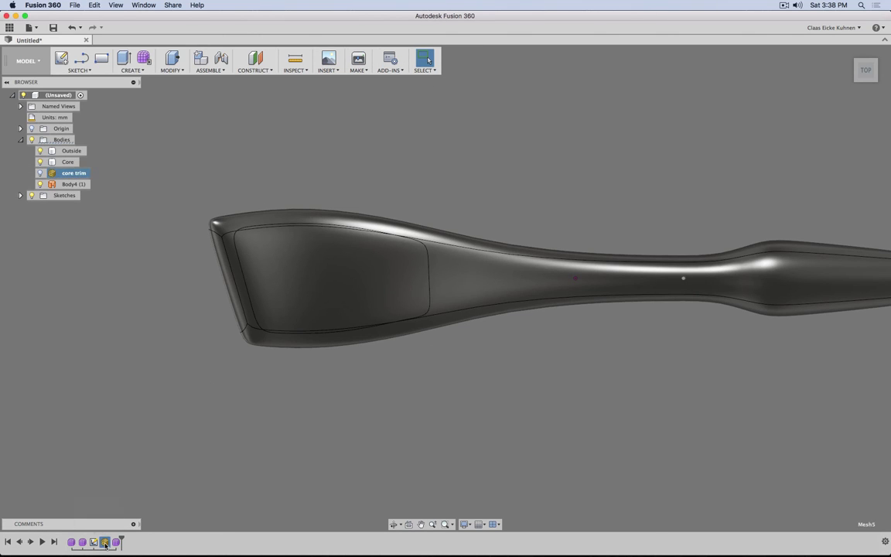
left_click_drag(121, 535, 113, 543)
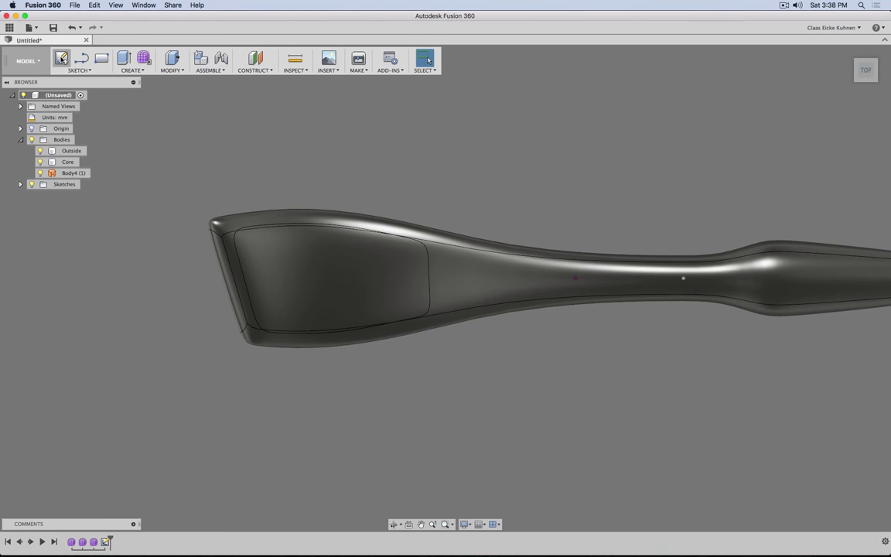
Start a new sketch on the horizontal ground plane and hide the Core body.
left_click(62, 60)
left_click(611, 244)
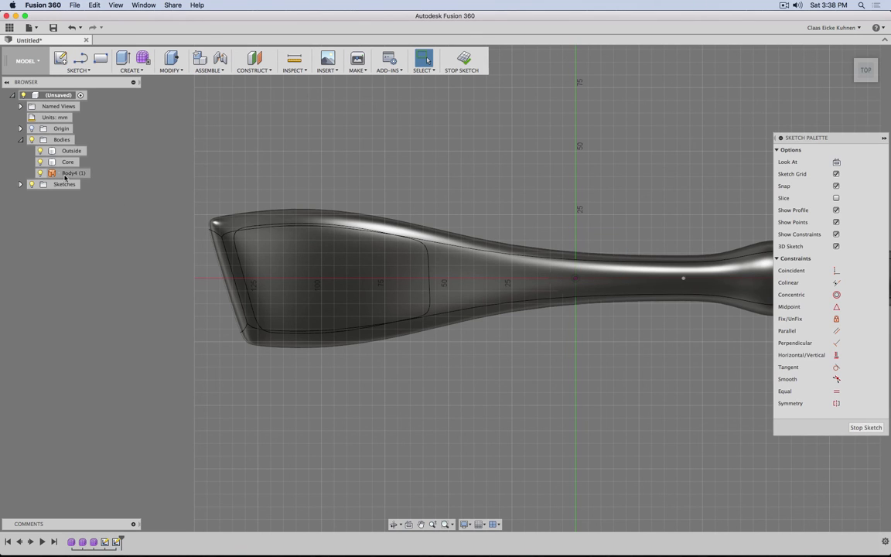
left_click(41, 163)
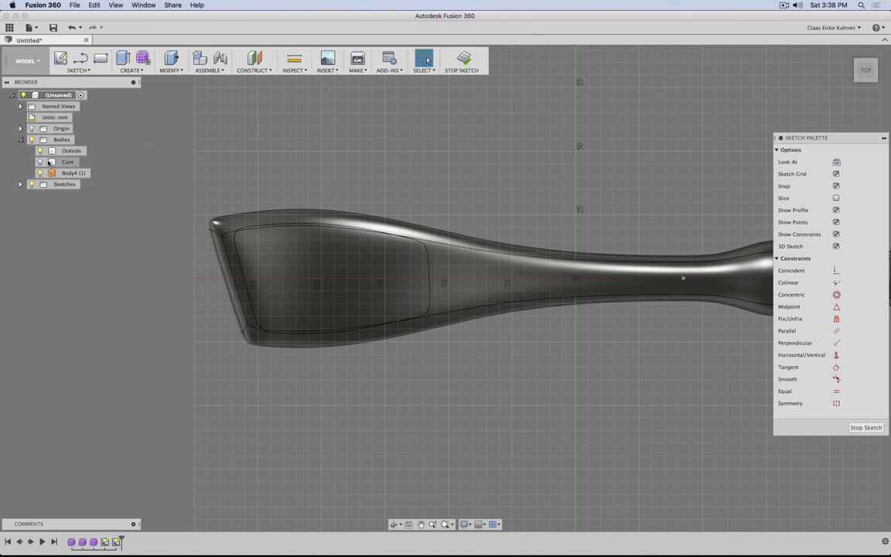
left_click(40, 161)
left_click(40, 162)
Project the edges of the Outside body's two long side faces into the sketch.
key("p")
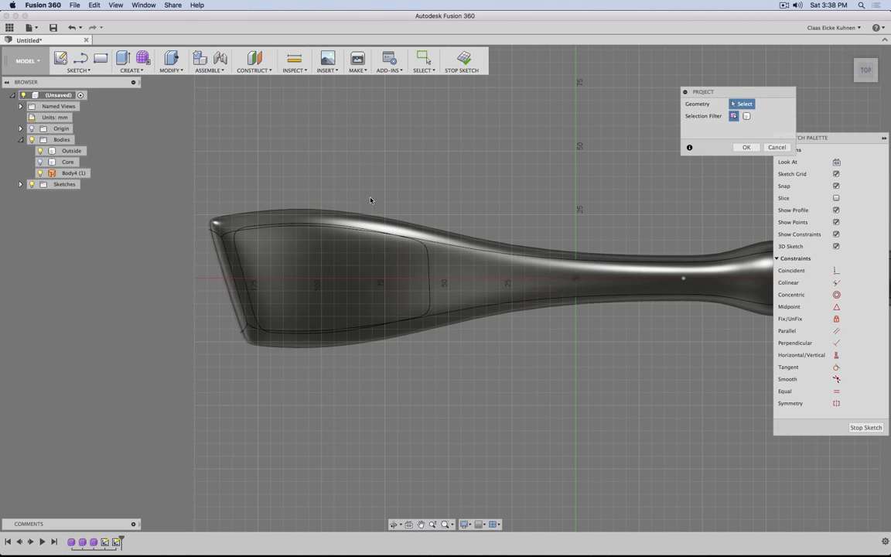
left_click(332, 214)
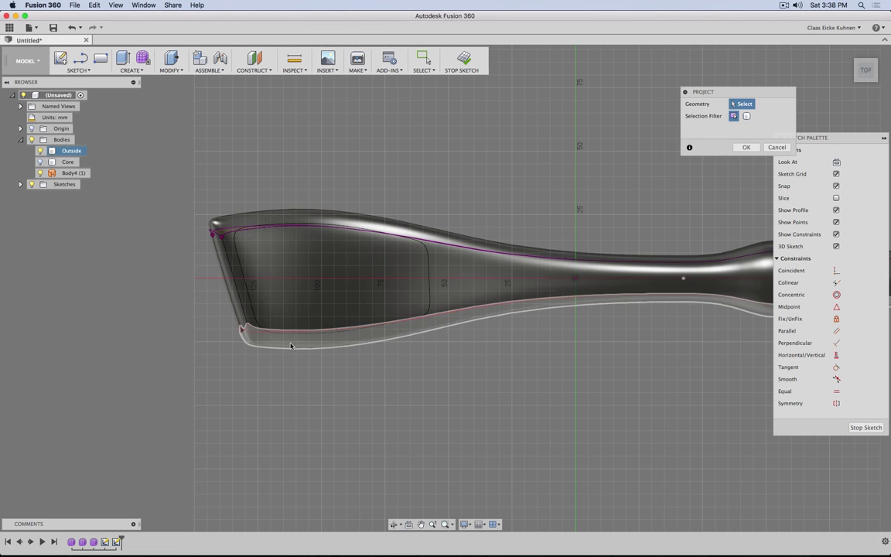
left_click(292, 347)
mouse_move(366, 403)
middle_mouse_down("shift")
mouse_move(444, 332)
mouse_move(359, 366)
mouse_move(364, 387)
middle_mouse_up("shift")
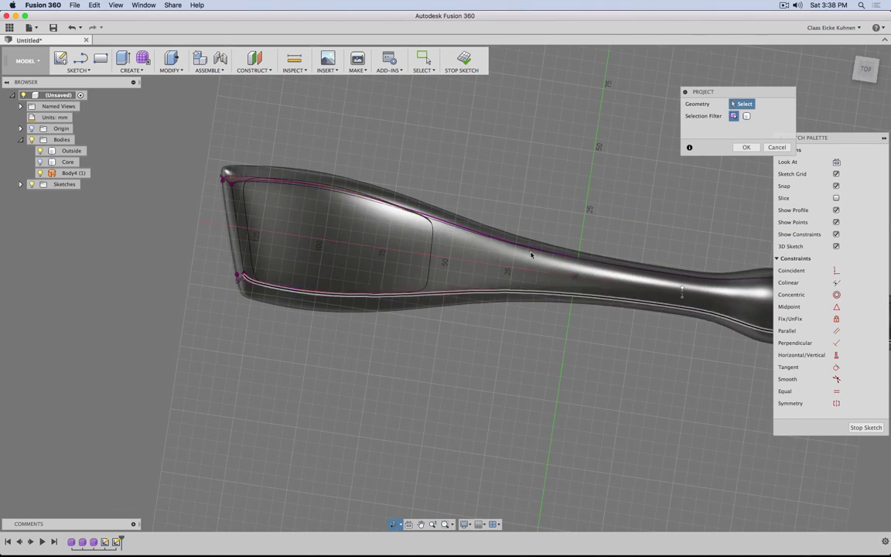
left_click(865, 71)
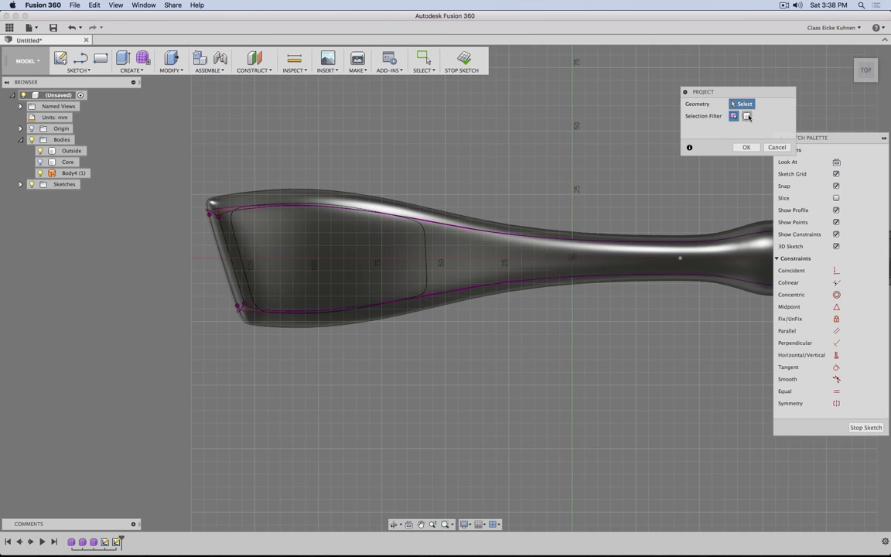
Project the outline of the whole Outside body using the body selection filter, and finish the sketch.
left_click(424, 222)
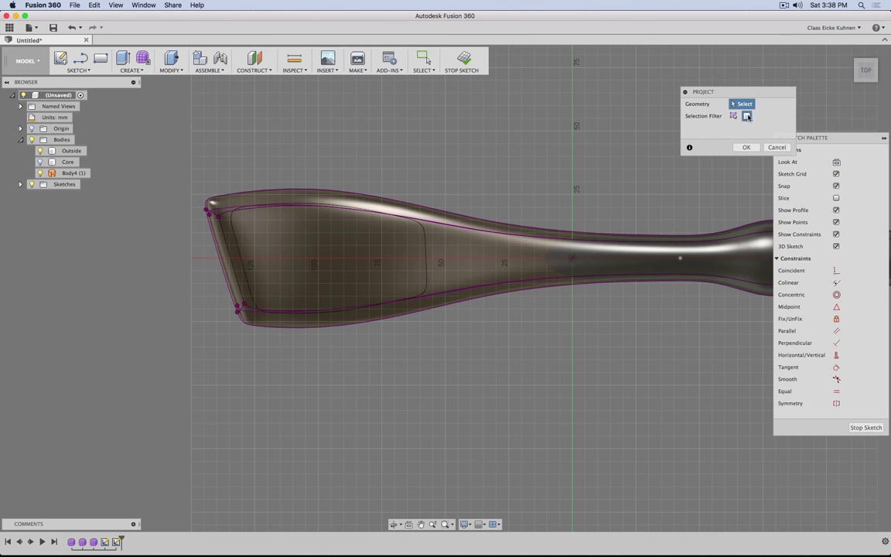
left_click(746, 147)
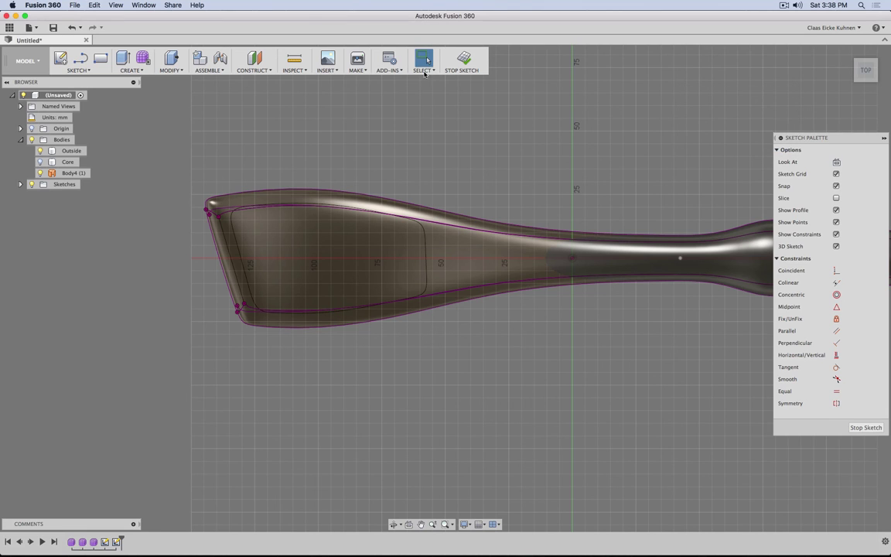
left_click(463, 58)
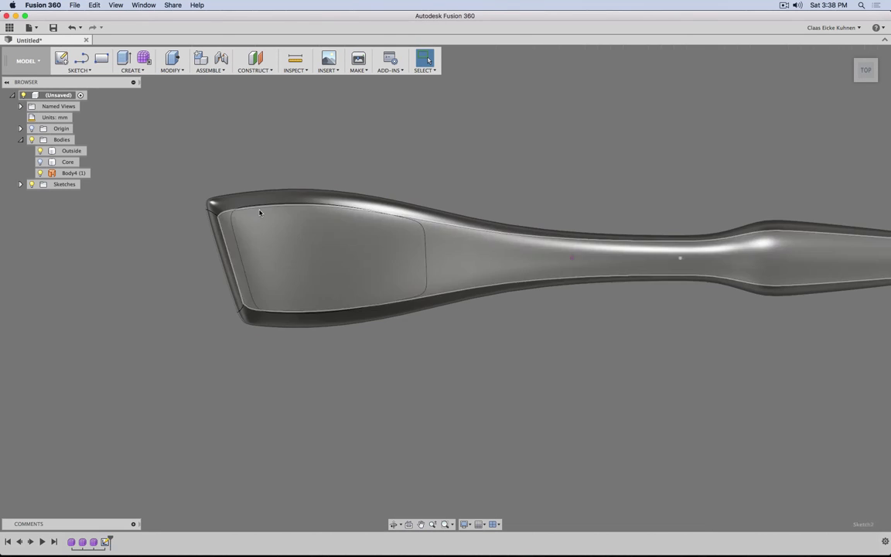
Start a fresh sketch on the horizontal ground plane.
left_click(61, 58)
left_click(596, 230)
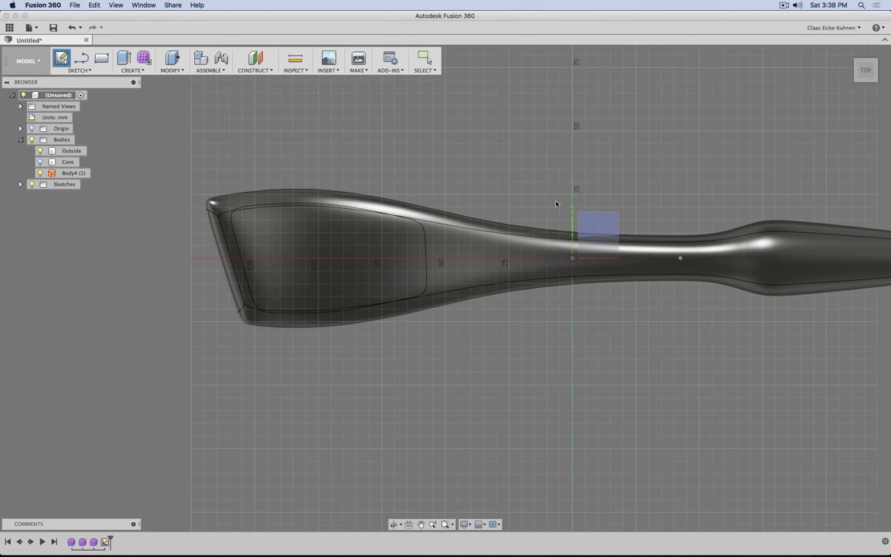